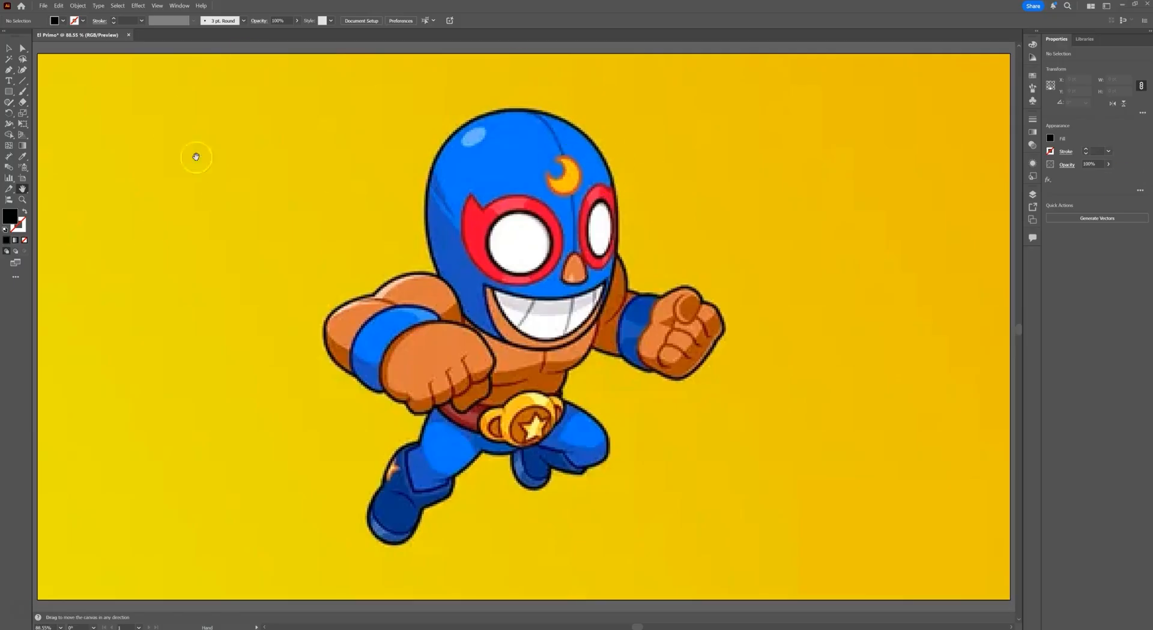
# - Examine the raster image's pixels up close around the highlight on the character's mask
pyautogui.click(22, 199)
pyautogui.click(448, 115)
pyautogui.moveTo(476, 148); pyautogui.dragTo(574, 239)
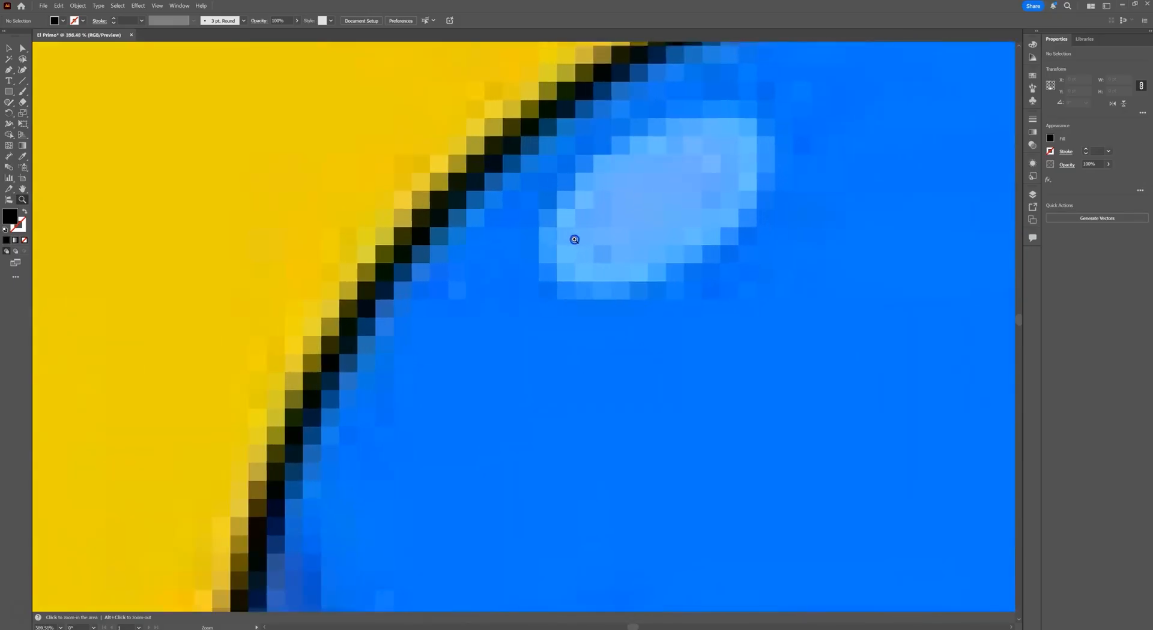
pyautogui.moveTo(726, 214); pyautogui.dragTo(574, 213)
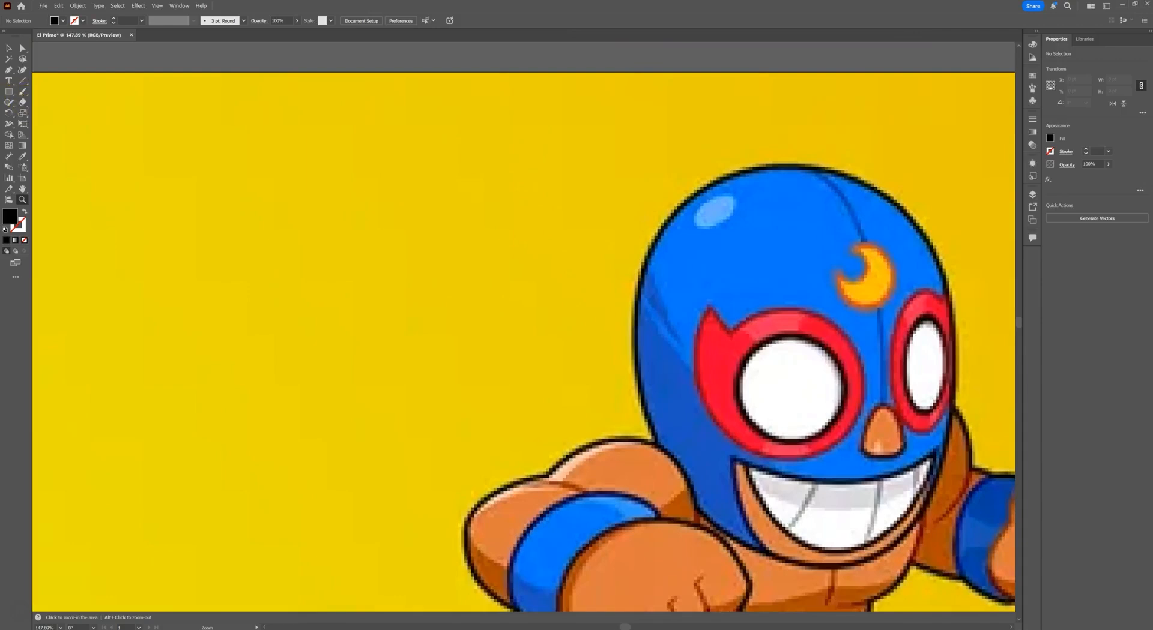
# - Draw a rectangle about 92 by 88 pt beside the character's head and fill it with the mask's sampled blue
pyautogui.click(8, 92)
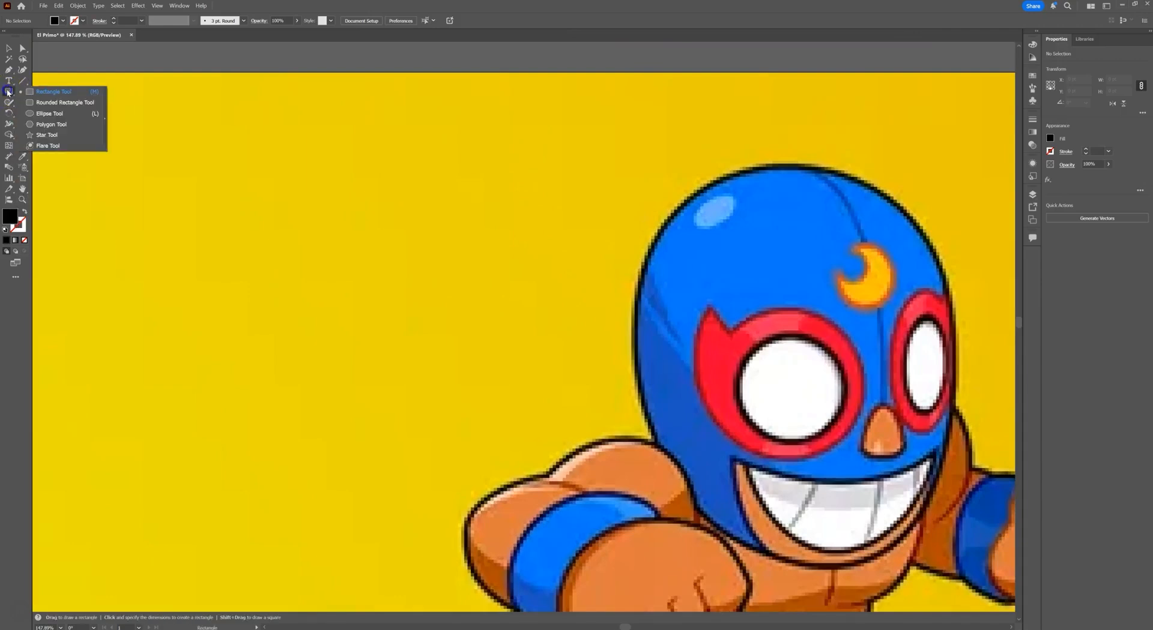
pyautogui.click(44, 89)
pyautogui.moveTo(494, 207); pyautogui.dragTo(585, 294)
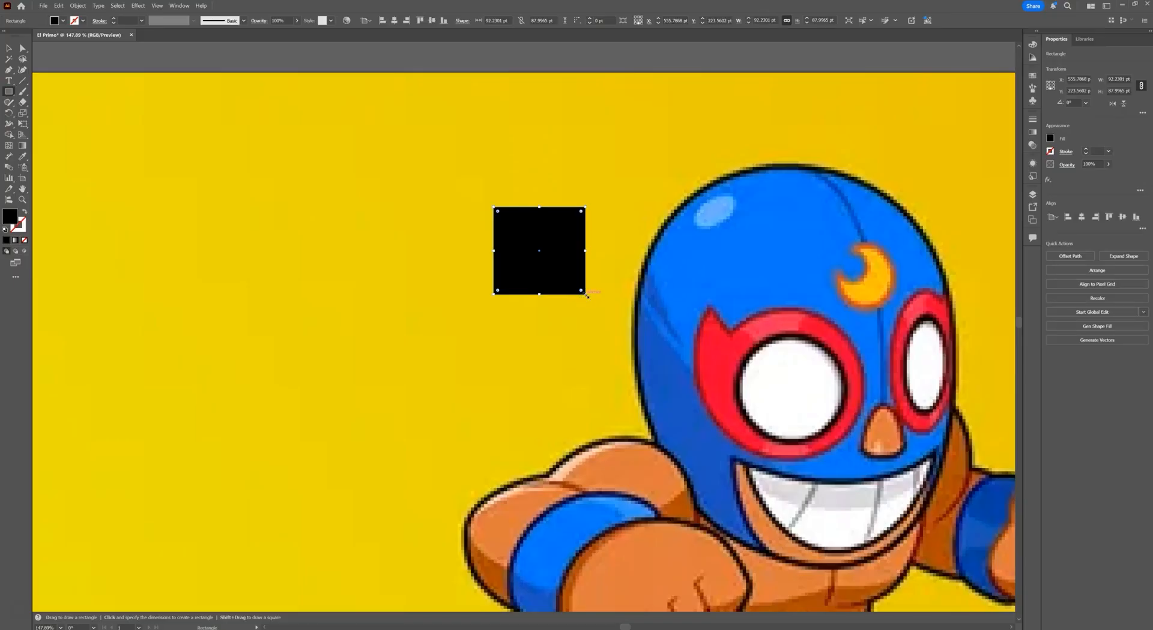
pyautogui.press('i')
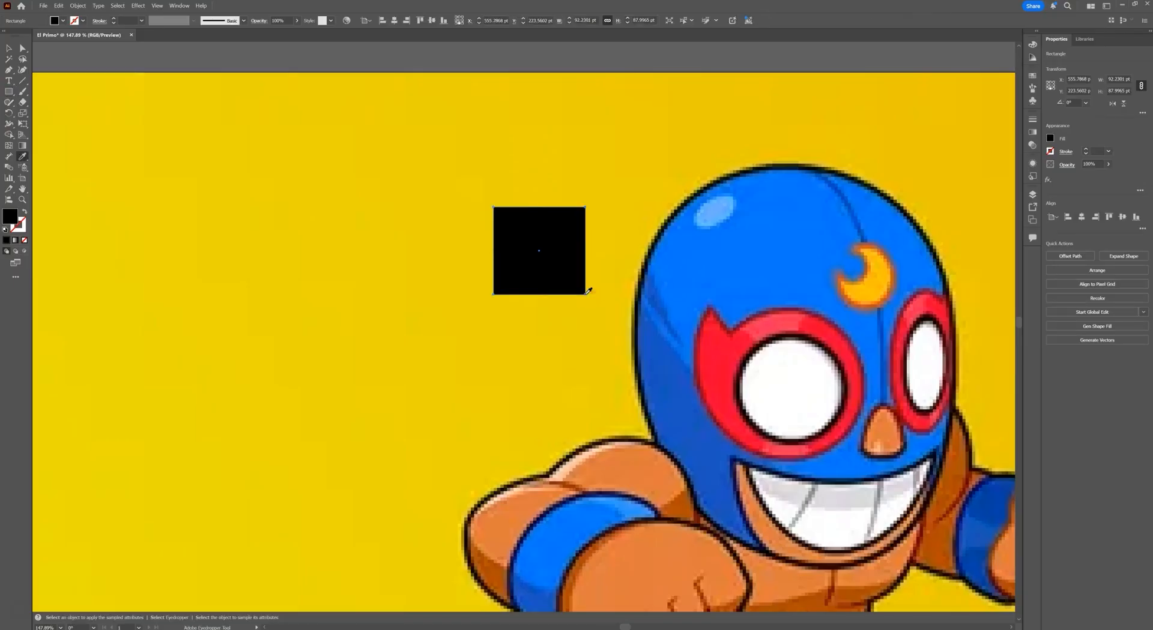
pyautogui.click(738, 236)
# - Compare the edges of the blue vector rectangle with the pixelated raster character at high magnification
pyautogui.click(23, 199)
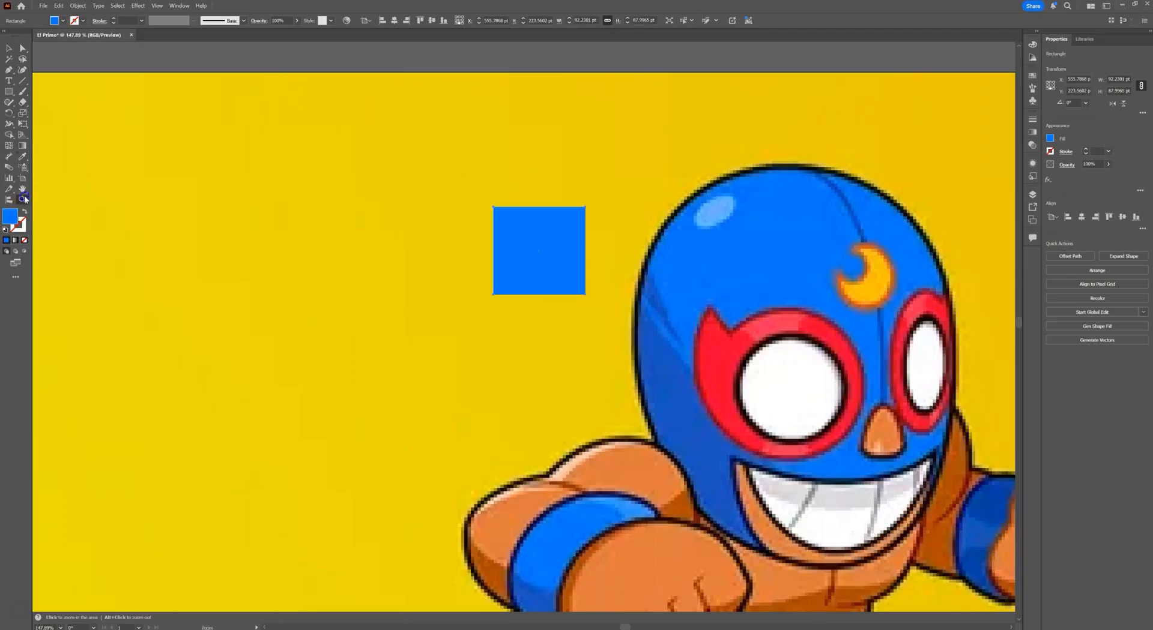
pyautogui.moveTo(553, 250); pyautogui.dragTo(628, 316)
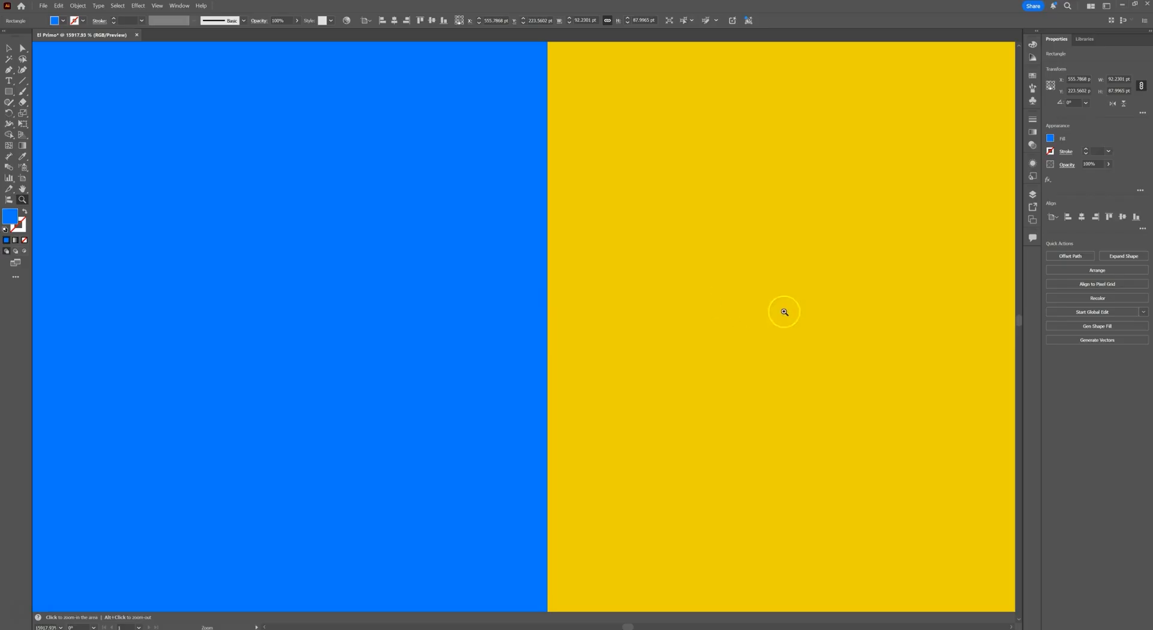
pyautogui.keyDown('alt'); pyautogui.click(759, 303); pyautogui.keyUp('alt')
pyautogui.moveTo(758, 303); pyautogui.dragTo(491, 291)
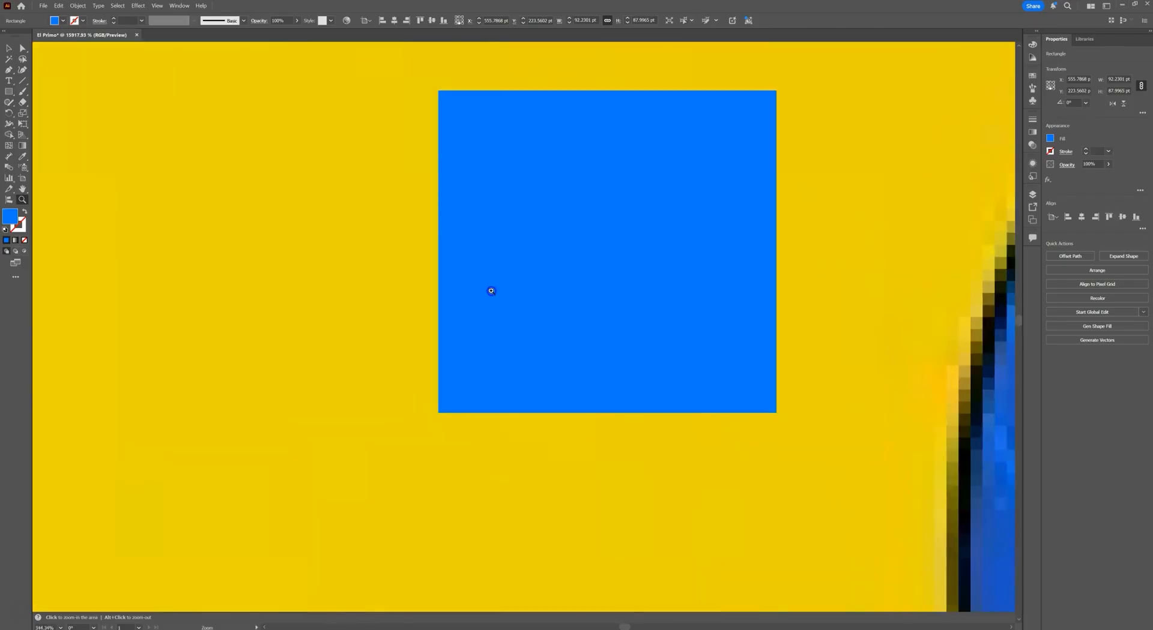
pyautogui.moveTo(825, 285); pyautogui.dragTo(425, 260)
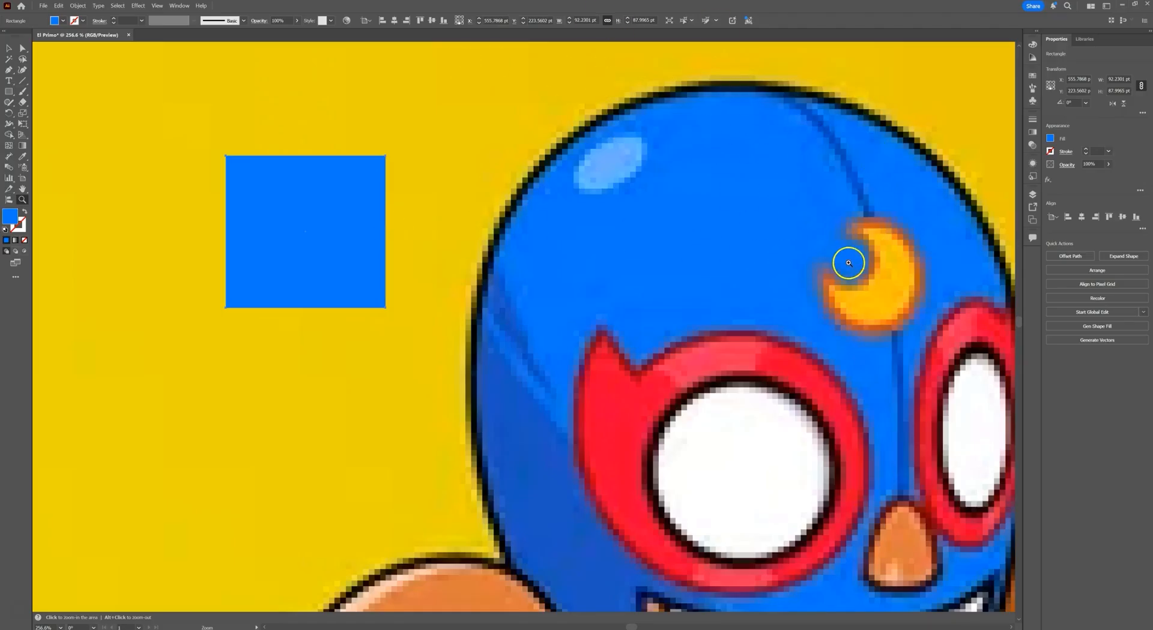
pyautogui.hotkey('ctrl', '1')
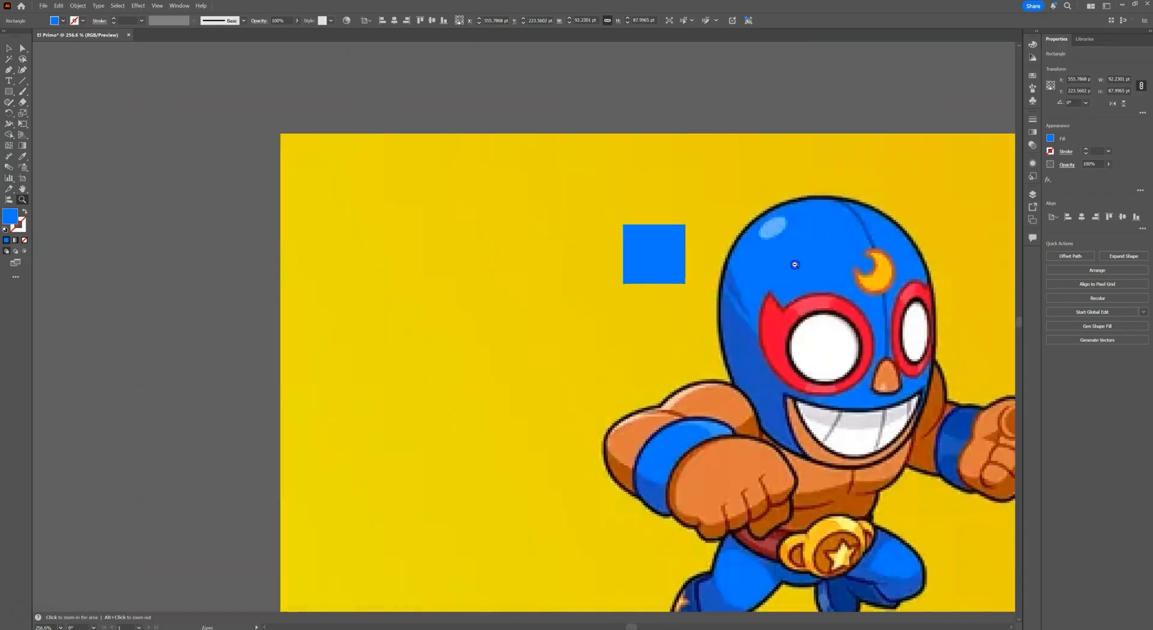
pyautogui.moveTo(888, 290); pyautogui.dragTo(696, 177)
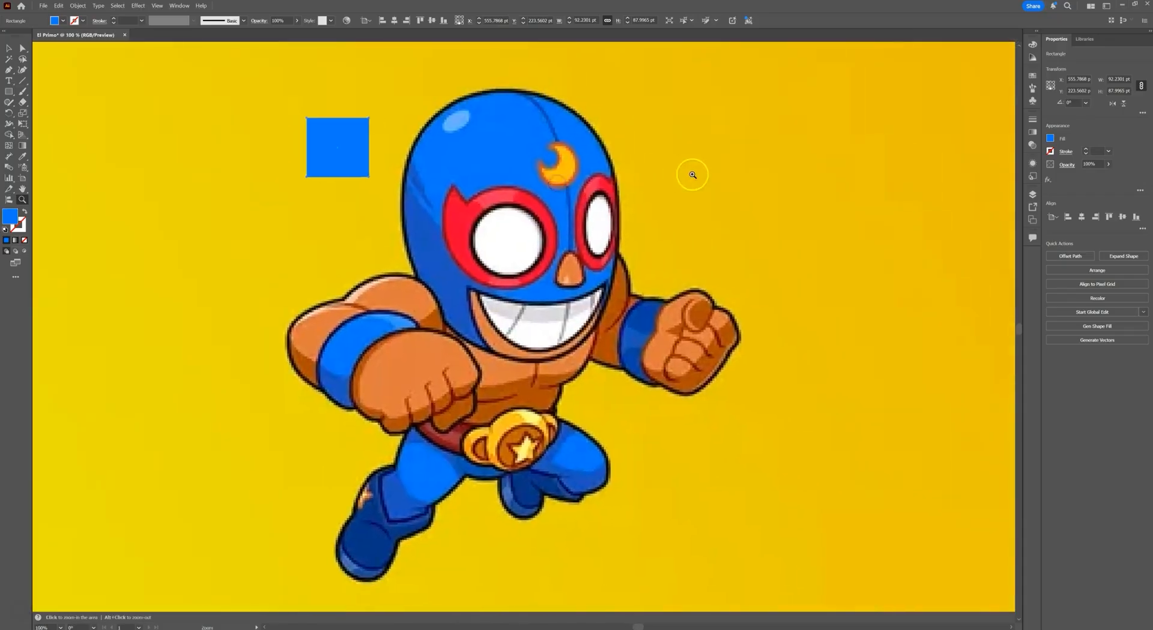
# - Delete the blue rectangle beside the character's head
pyautogui.click(9, 48)
pyautogui.click(282, 133)
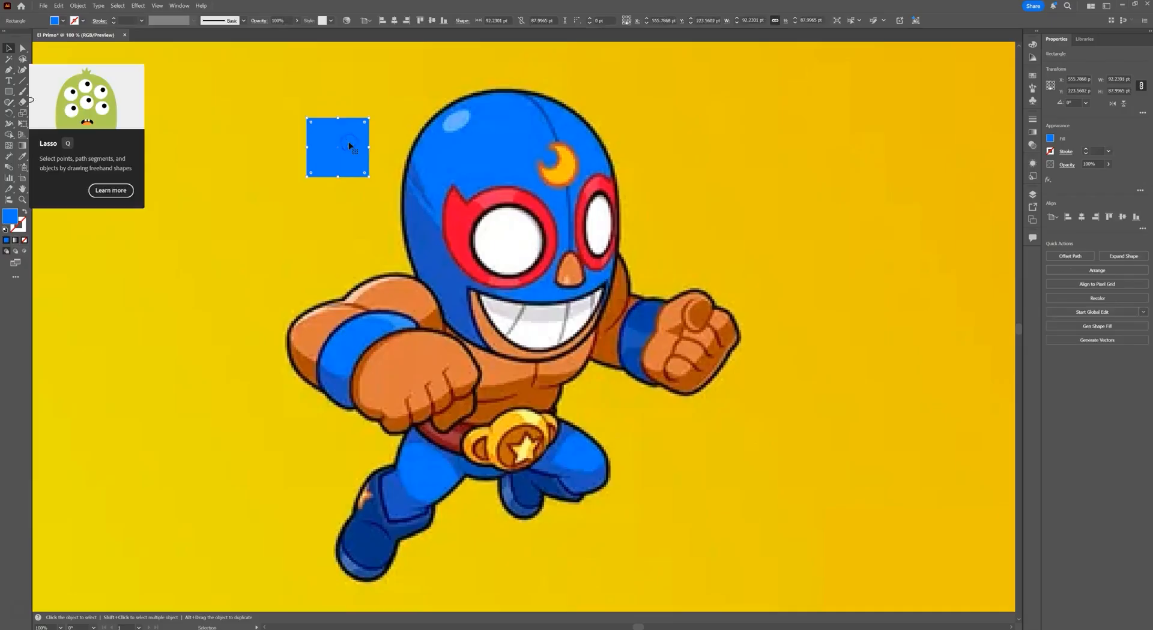
pyautogui.press('Delete')
pyautogui.click(196, 84)
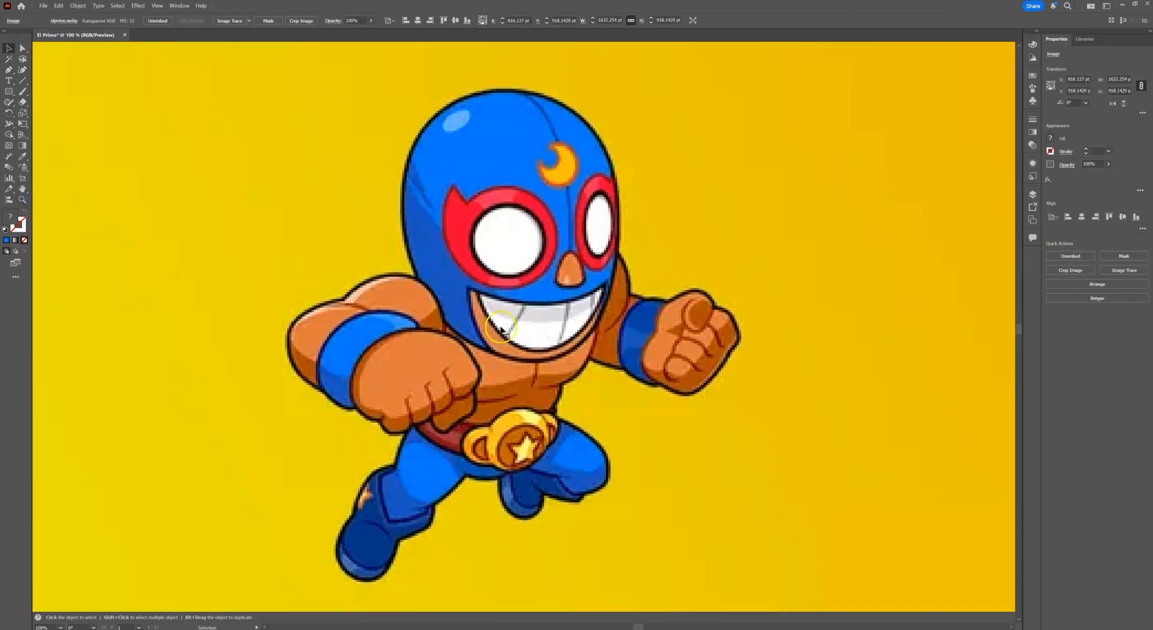
# - Start a Pen tool path at the left shoulder and trace the mask over the crown and down its right side
pyautogui.click(22, 199)
pyautogui.moveTo(398, 258); pyautogui.dragTo(446, 268)
pyautogui.press('p')
pyautogui.click(10, 71)
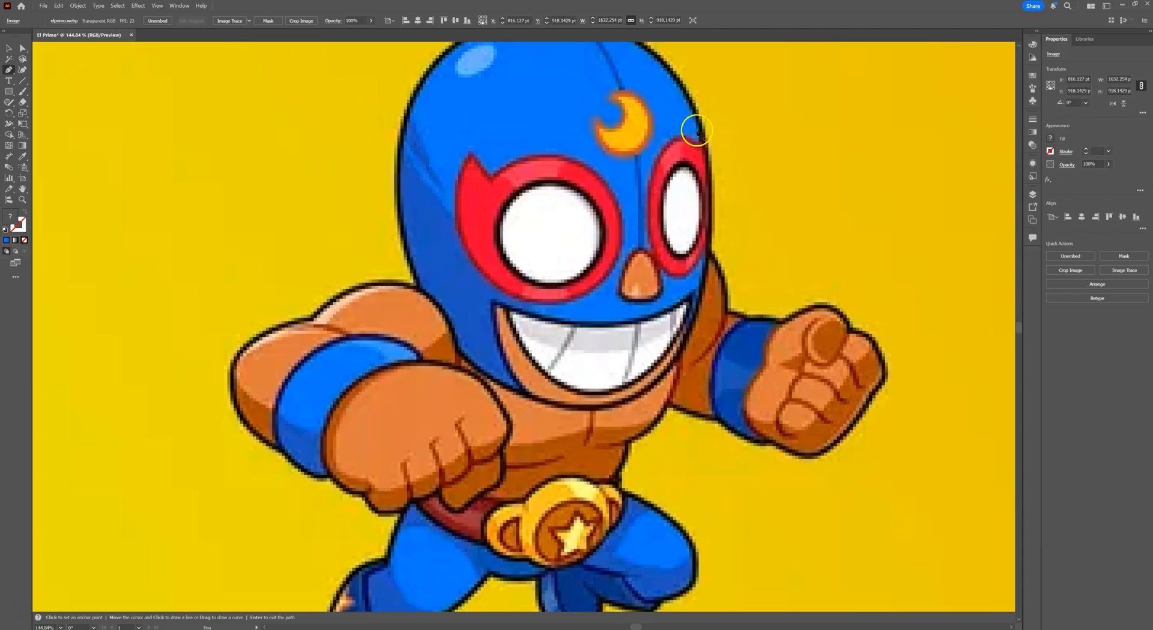
pyautogui.press('space')
pyautogui.moveTo(486, 305); pyautogui.dragTo(443, 223)
pyautogui.moveTo(523, 199); pyautogui.dragTo(501, 294)
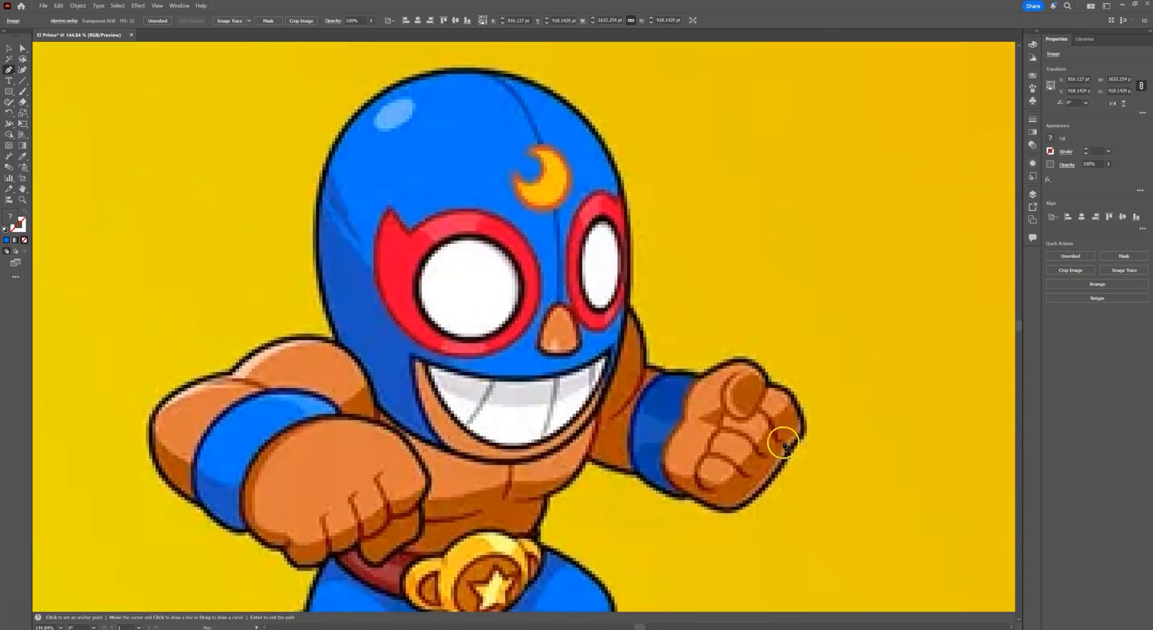
pyautogui.moveTo(362, 325); pyautogui.dragTo(512, 344)
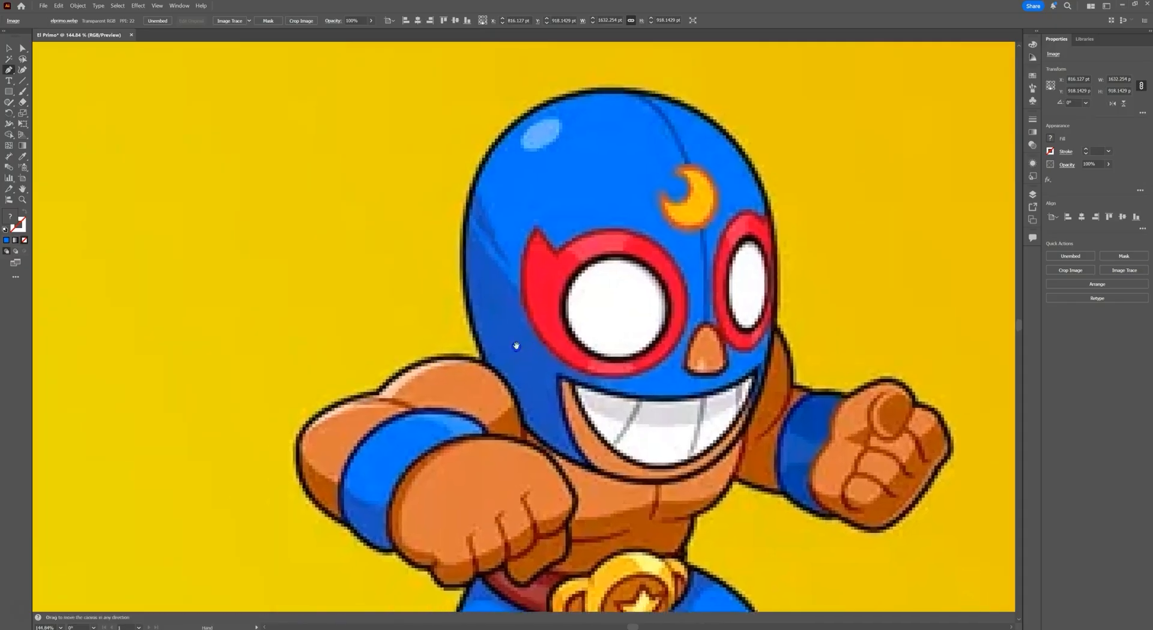
pyautogui.click(478, 356)
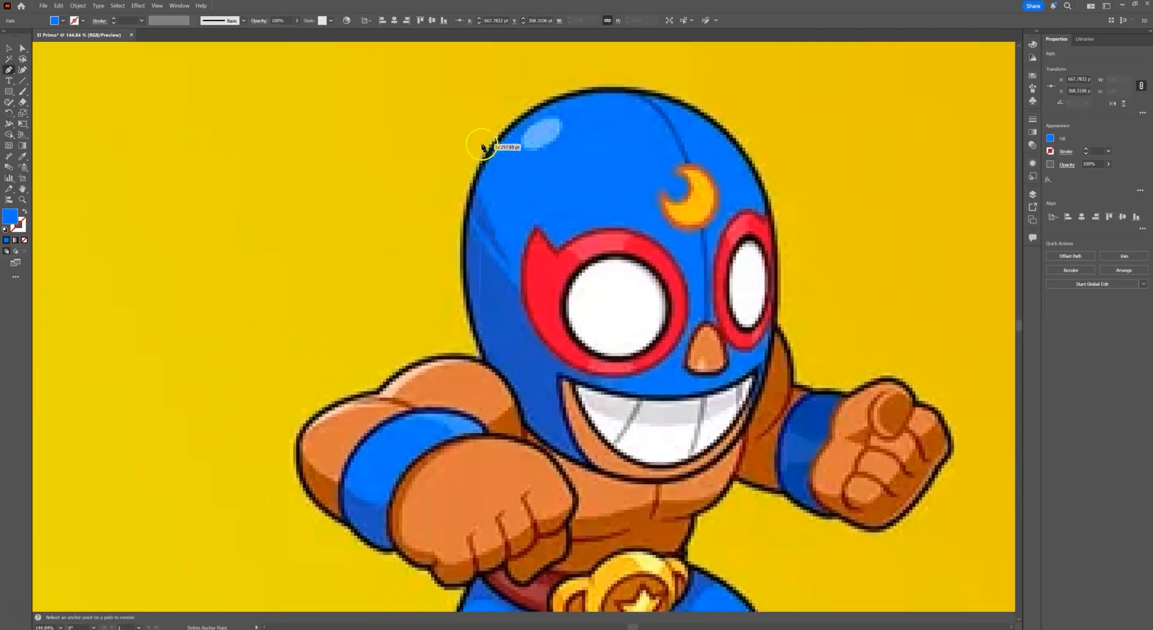
pyautogui.moveTo(461, 214); pyautogui.dragTo(469, 136)
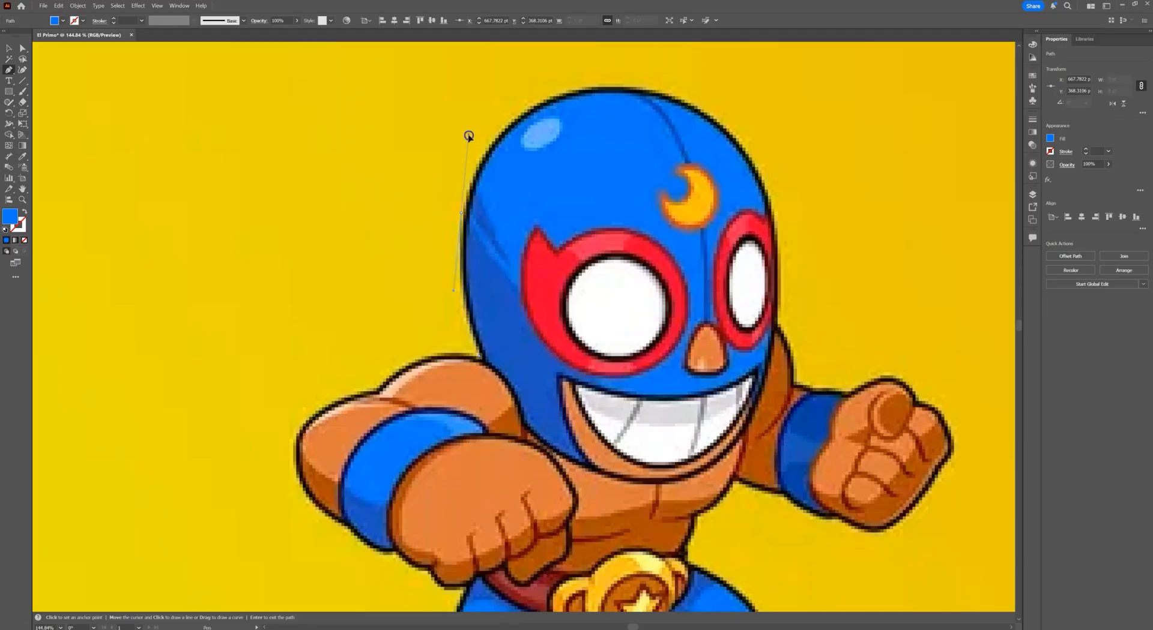
pyautogui.moveTo(621, 89); pyautogui.dragTo(701, 92)
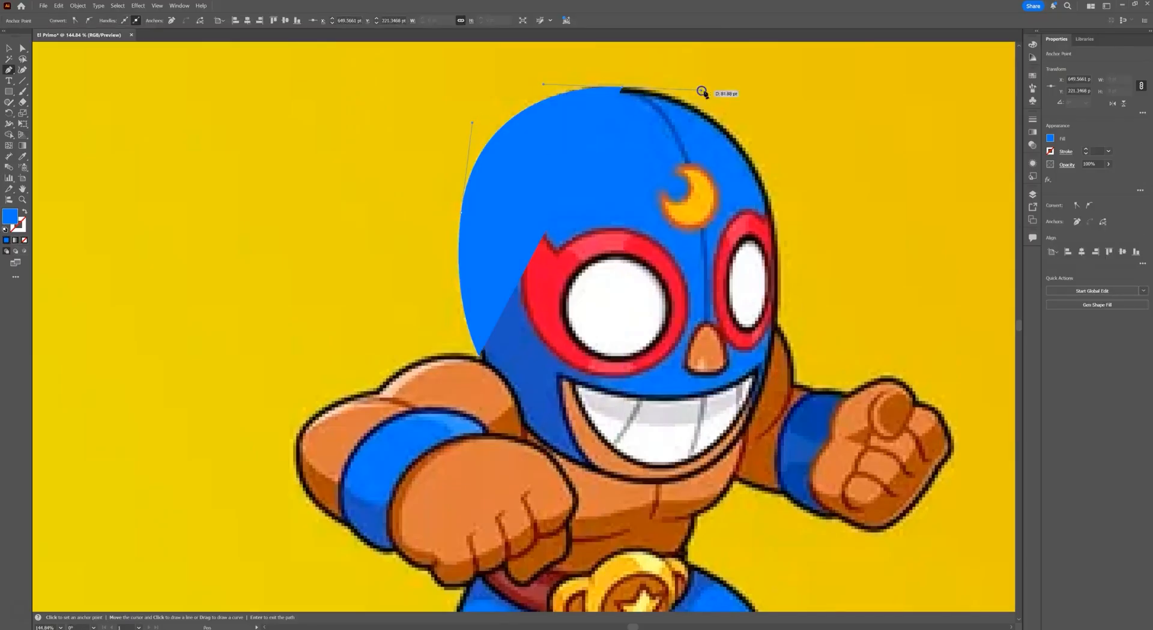
pyautogui.click(767, 190)
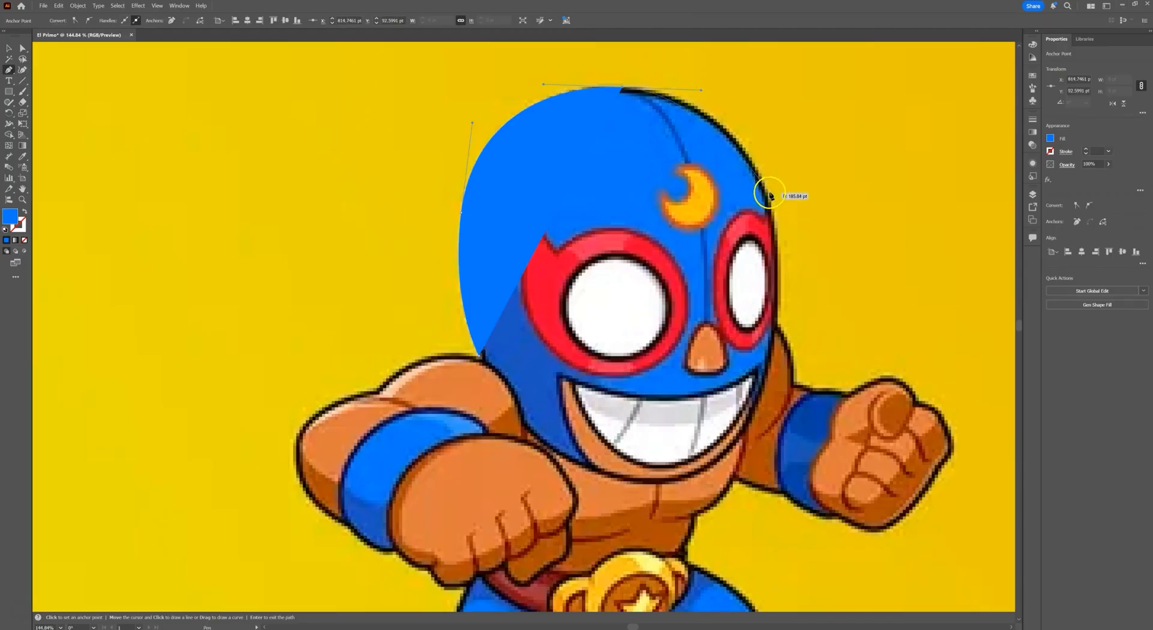
pyautogui.click(782, 238)
# - Extend the path from the mask along the top of the right arm and around its clenched fist
pyautogui.moveTo(778, 327); pyautogui.dragTo(798, 366)
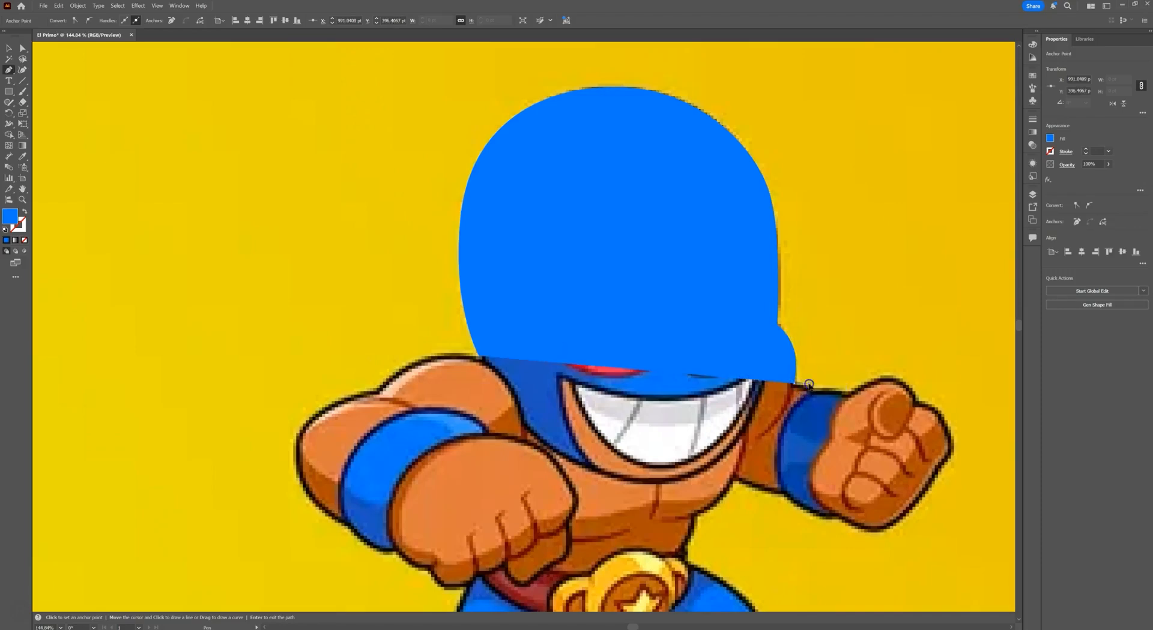
pyautogui.click(817, 388)
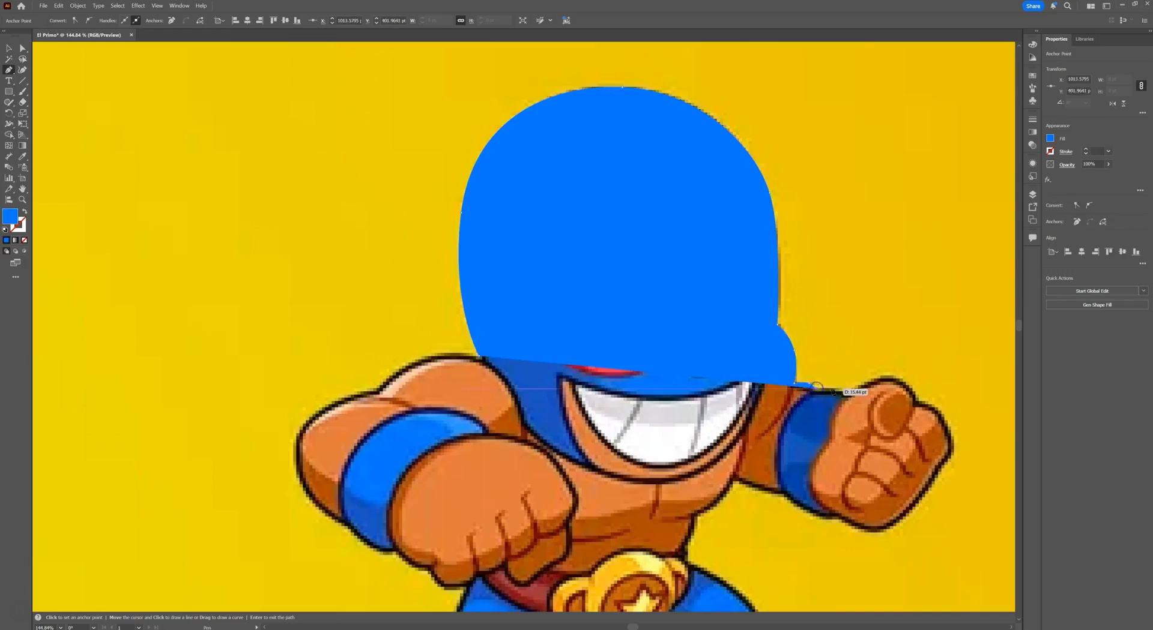
pyautogui.moveTo(847, 389); pyautogui.dragTo(929, 379)
pyautogui.click(919, 400)
pyautogui.moveTo(879, 426); pyautogui.dragTo(819, 419)
# - Swap the path's fill and stroke so it has no fill and a blue outline
pyautogui.moveTo(771, 391)
pyautogui.mouseDown()
pyautogui.moveTo(695, 308)
pyautogui.moveTo(578, 218)
pyautogui.moveTo(579, 186)
pyautogui.moveTo(244, 237)
pyautogui.moveTo(26, 251)
pyautogui.moveTo(9, 221)
pyautogui.mouseUp()
pyautogui.click(19, 224)
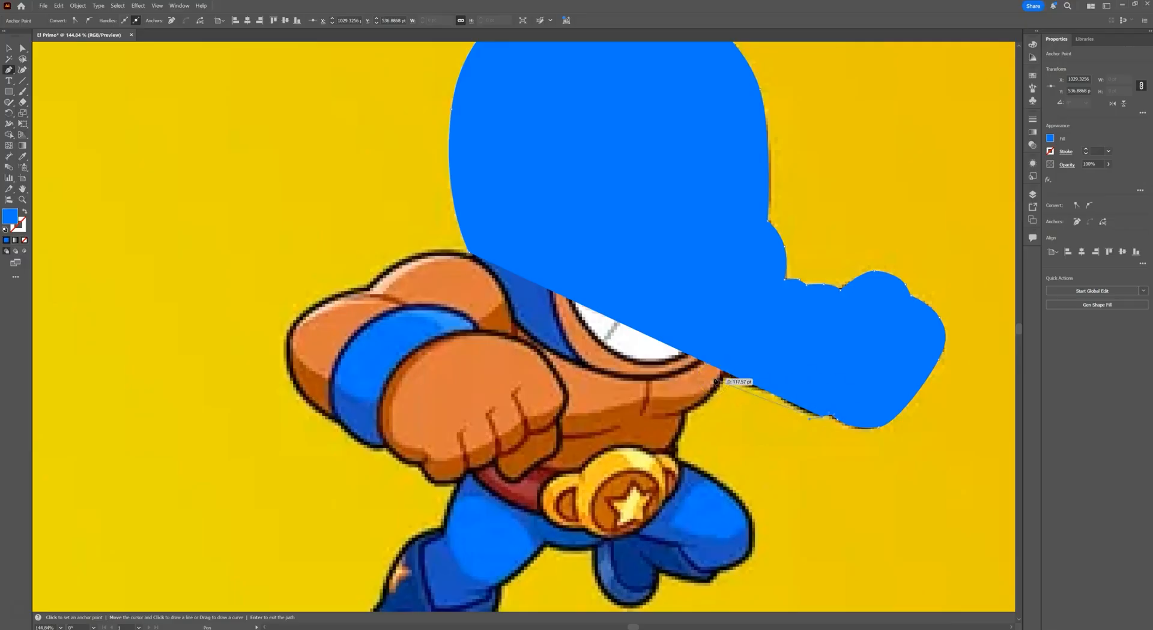
pyautogui.hotkey('shift', 'x')
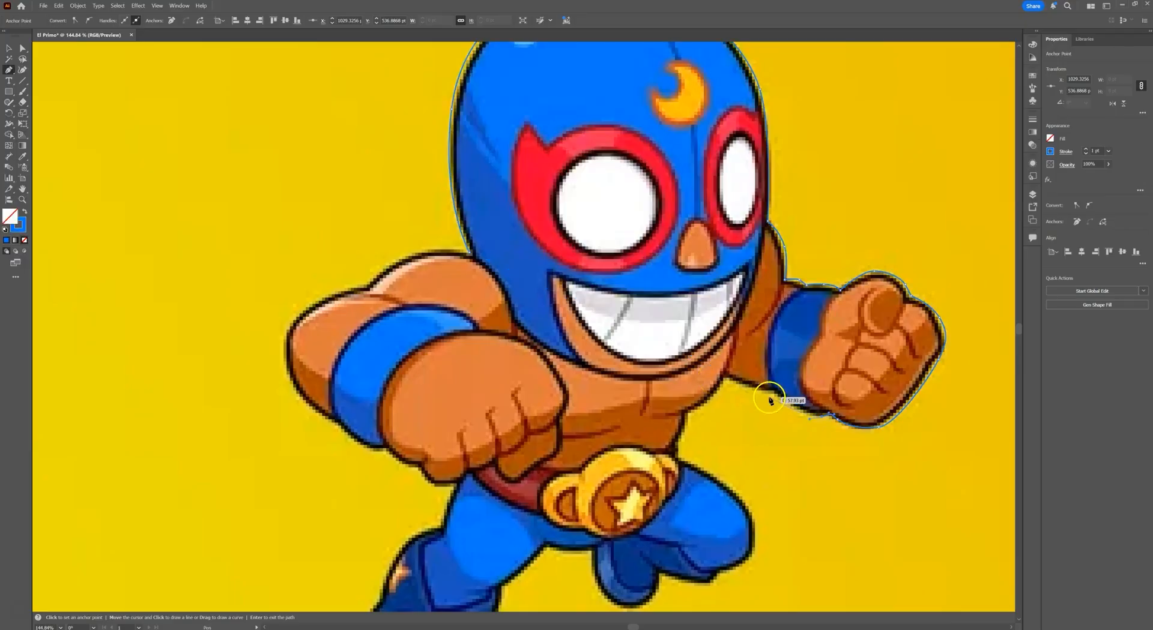
pyautogui.hotkey('shift', 'x')
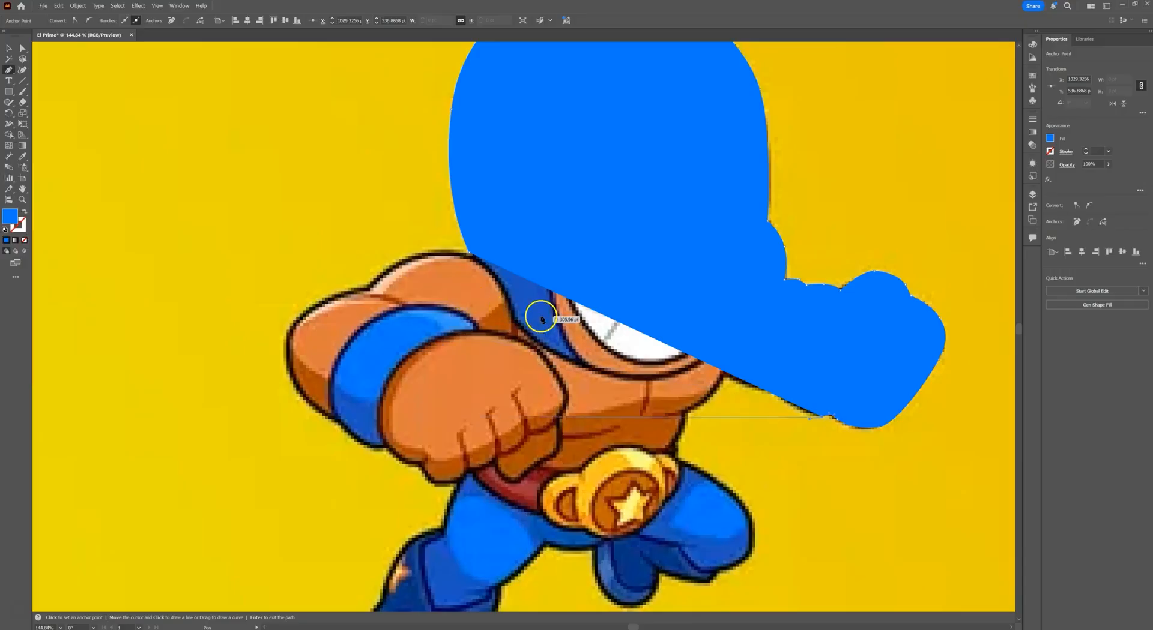
pyautogui.hotkey('shift', 'x')
pyautogui.hotkey('shift', 'x')
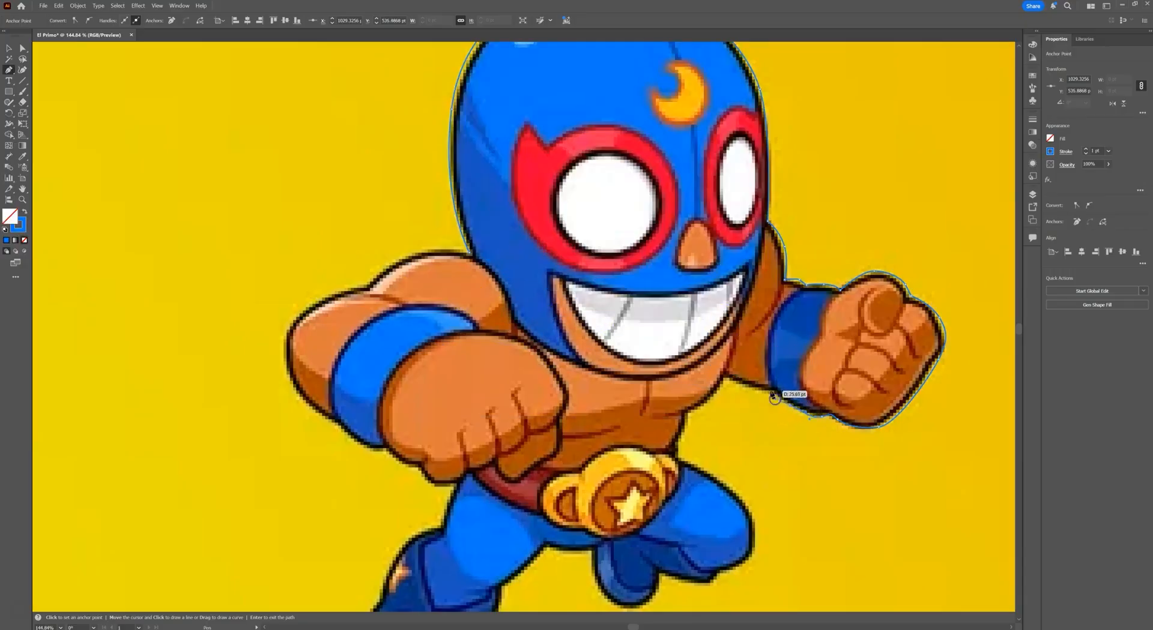
# - Continue the path from under the right forearm down the torso side and around the right thigh and knee
pyautogui.click(738, 383)
pyautogui.click(697, 412)
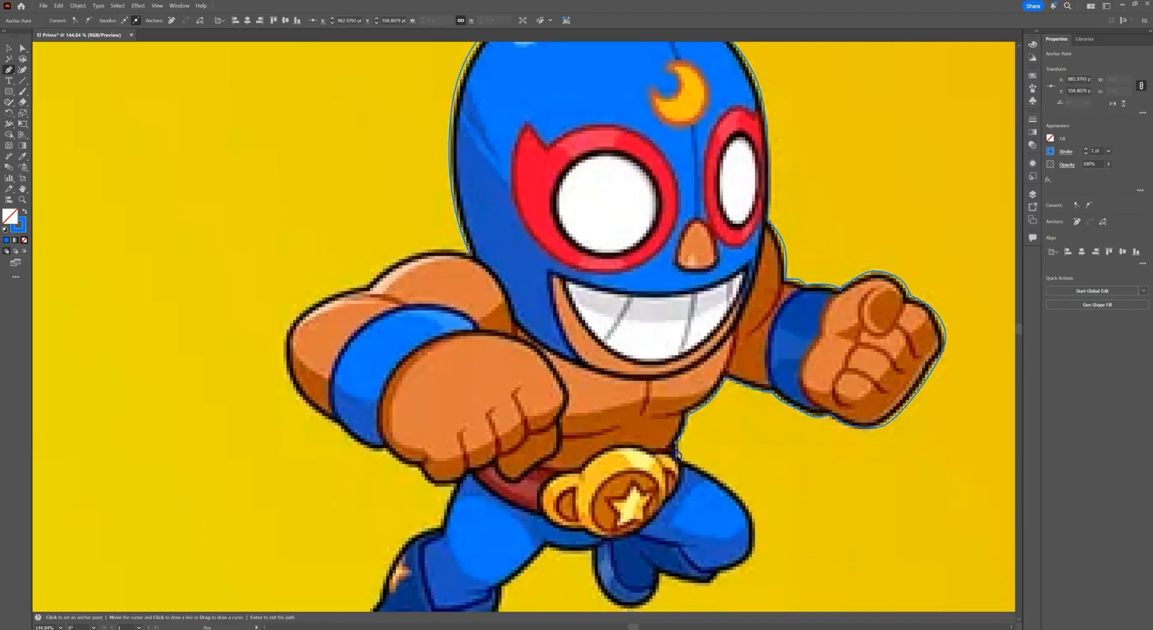
pyautogui.moveTo(740, 486); pyautogui.dragTo(681, 387)
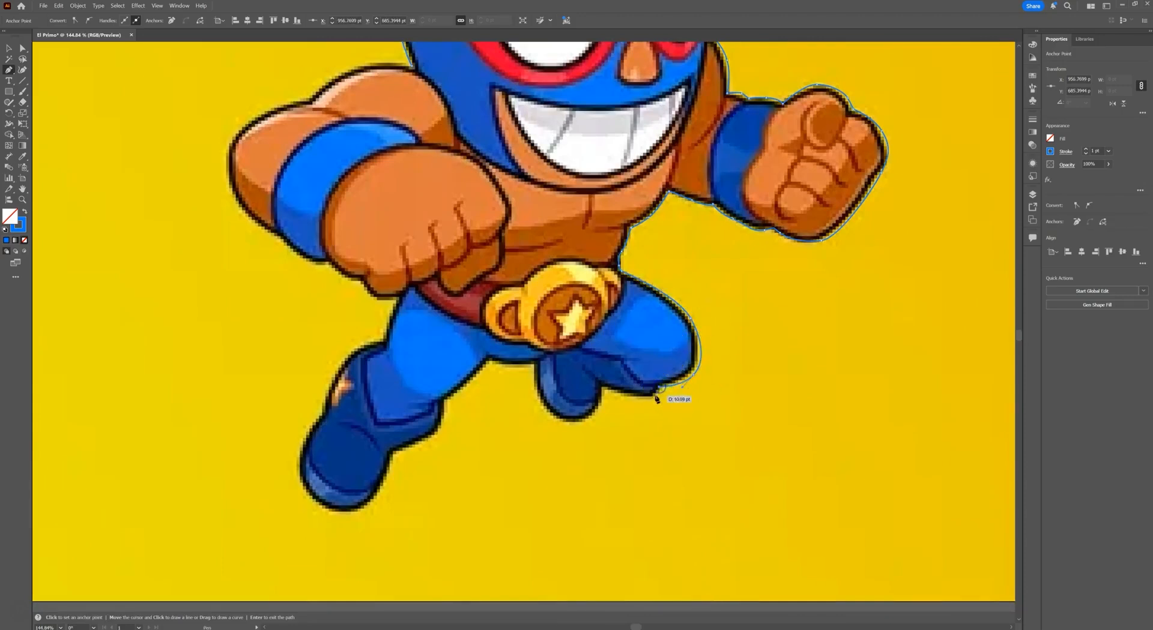
pyautogui.click(649, 400)
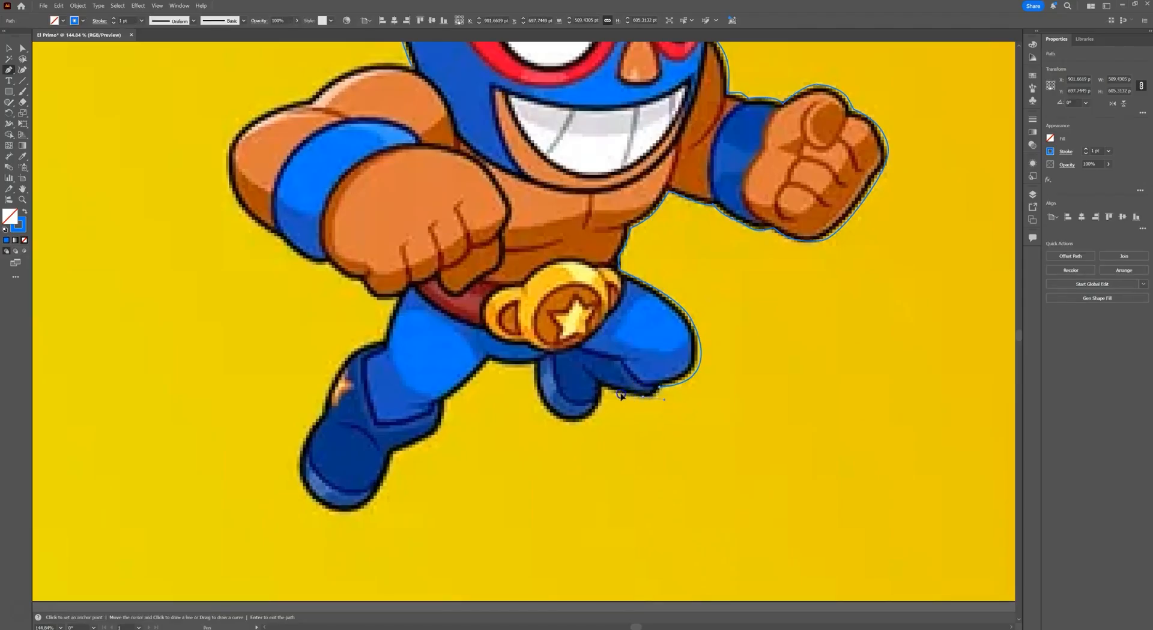
pyautogui.moveTo(634, 412); pyautogui.dragTo(664, 402)
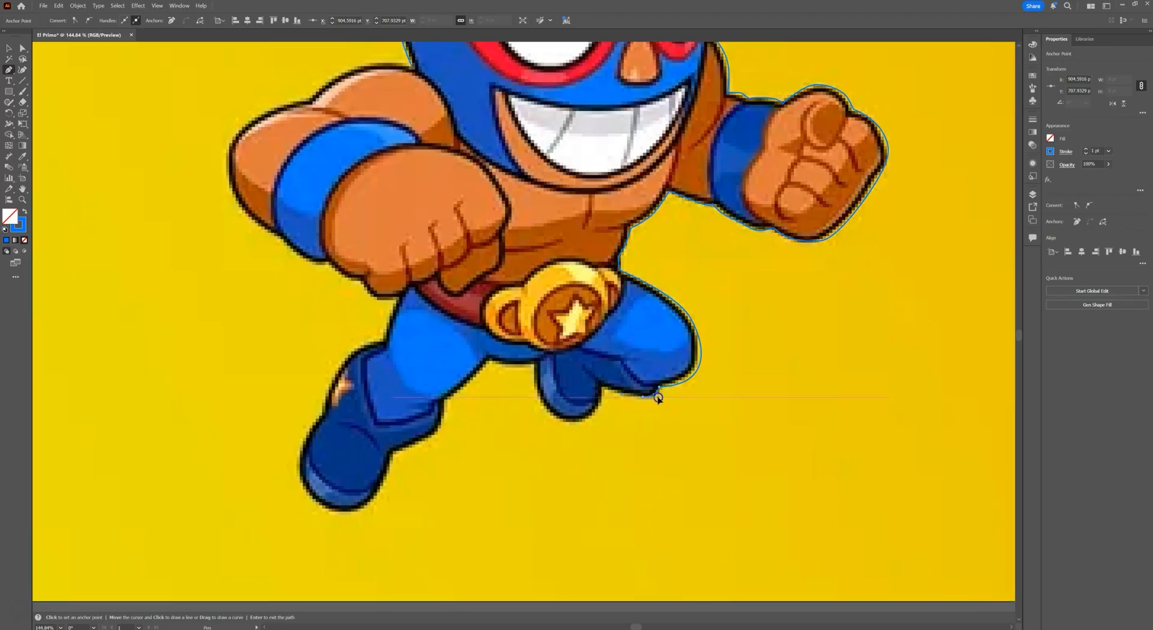
# - Trace the path around the rear boot and beneath the belt to the inner side of the left leg
pyautogui.moveTo(657, 397); pyautogui.dragTo(533, 369)
pyautogui.click(499, 366)
pyautogui.moveTo(491, 363); pyautogui.dragTo(618, 319)
pyautogui.click(586, 320)
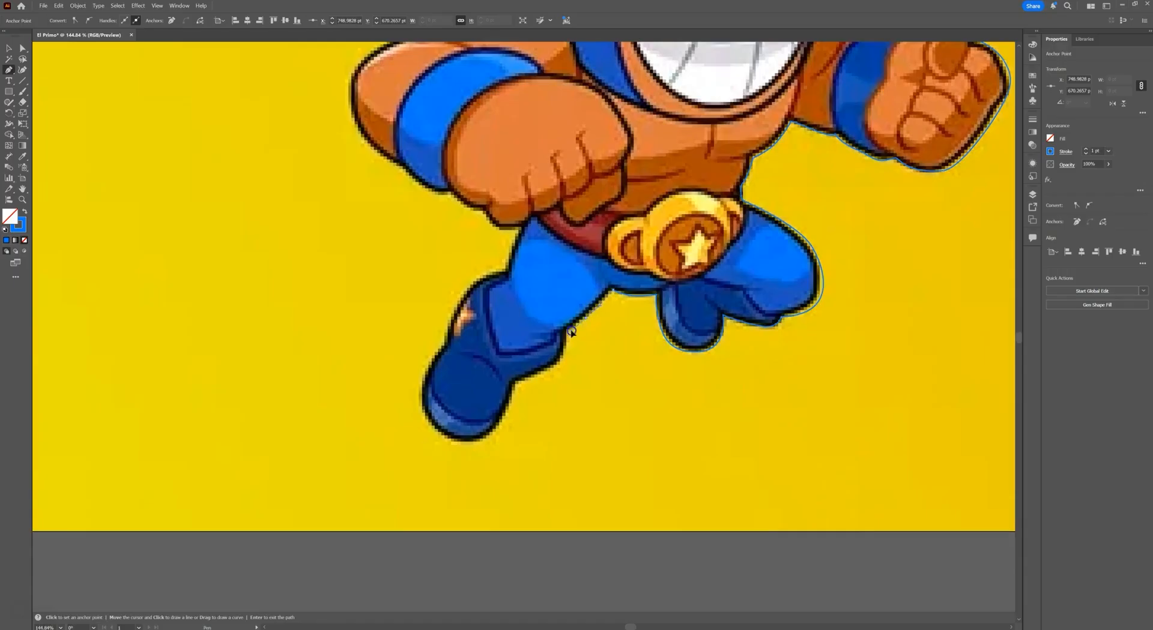
# - Trace the path around the left lower leg and boot, then up the outer thigh to the fist
pyautogui.click(568, 332)
pyautogui.click(494, 427)
pyautogui.click(465, 448)
pyautogui.click(420, 421)
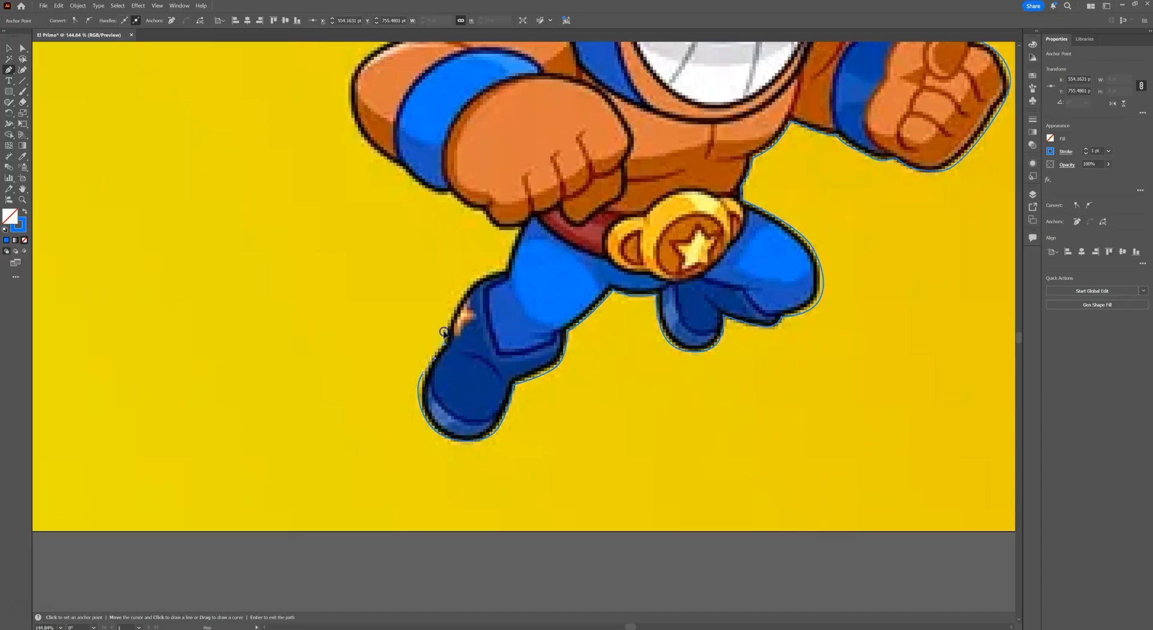
pyautogui.click(476, 280)
pyautogui.click(514, 239)
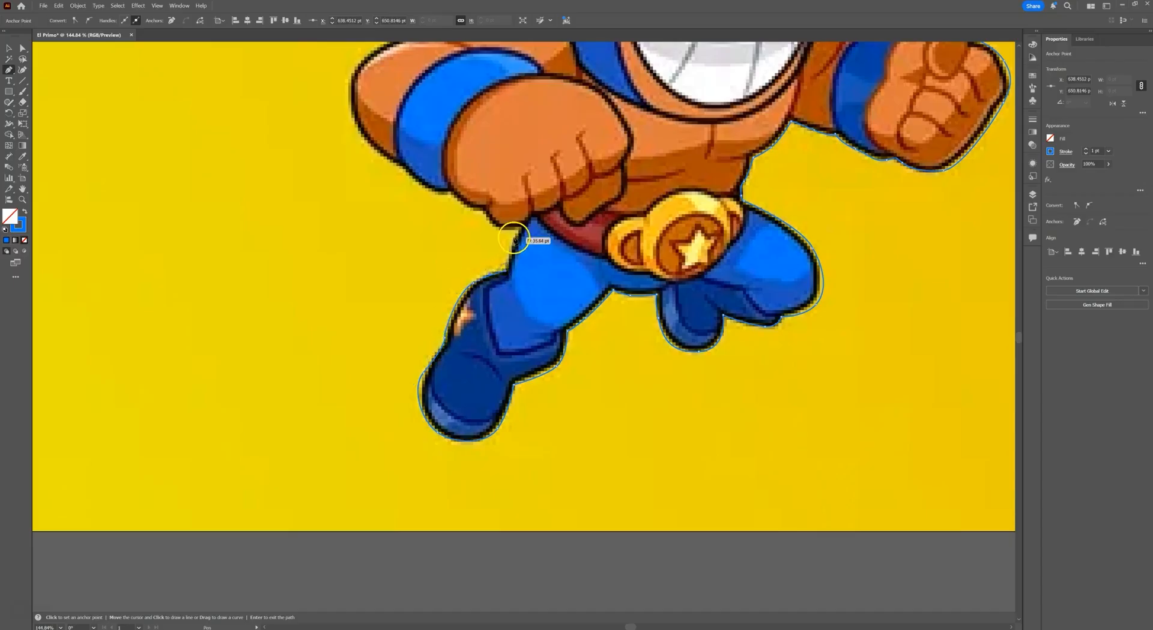
# - Continue the outline around the underside of the front fist, past the wristband and up around the elbow with the Pen tool
pyautogui.click(487, 228)
pyautogui.moveTo(489, 199); pyautogui.dragTo(618, 314)
pyautogui.click(594, 325)
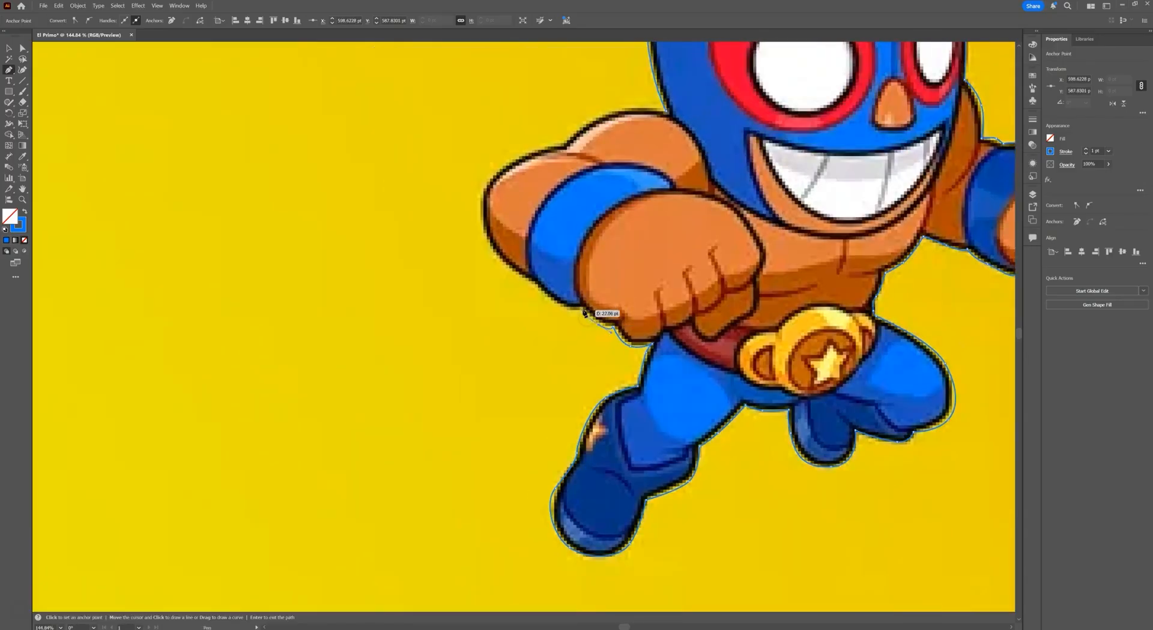
pyautogui.click(544, 297)
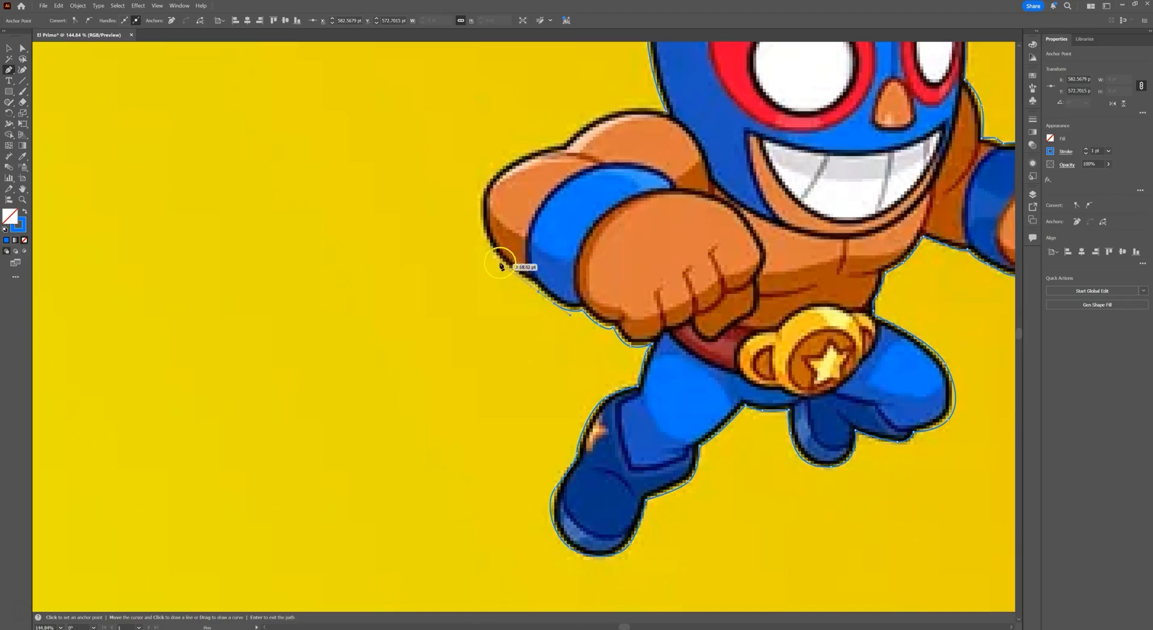
pyautogui.click(474, 220)
pyautogui.click(487, 182)
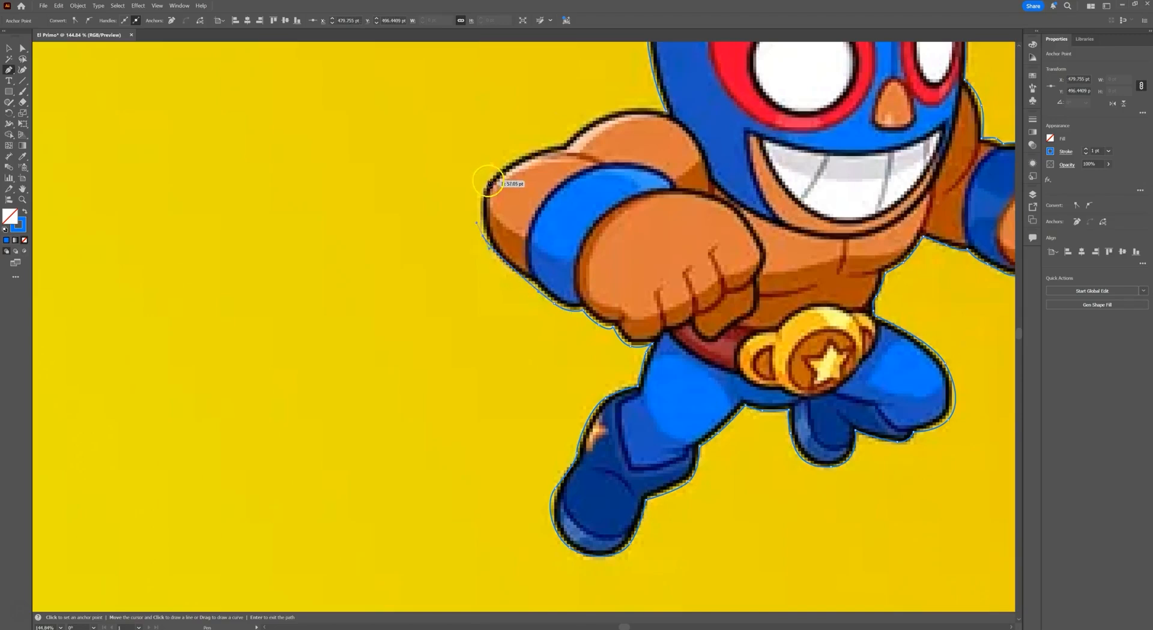
# - Trace the outline over the upper arm and shoulder and close the silhouette path where the shoulder meets the mask
pyautogui.click(557, 145)
pyautogui.click(614, 109)
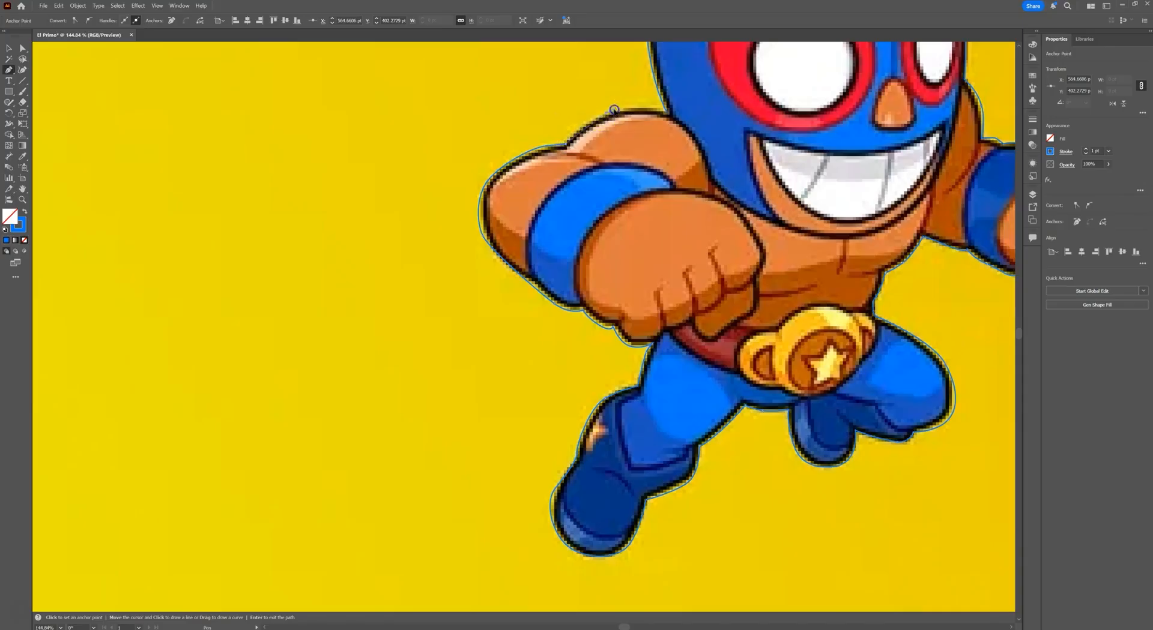
pyautogui.moveTo(665, 111); pyautogui.dragTo(638, 57)
pyautogui.moveTo(762, 137); pyautogui.dragTo(506, 167)
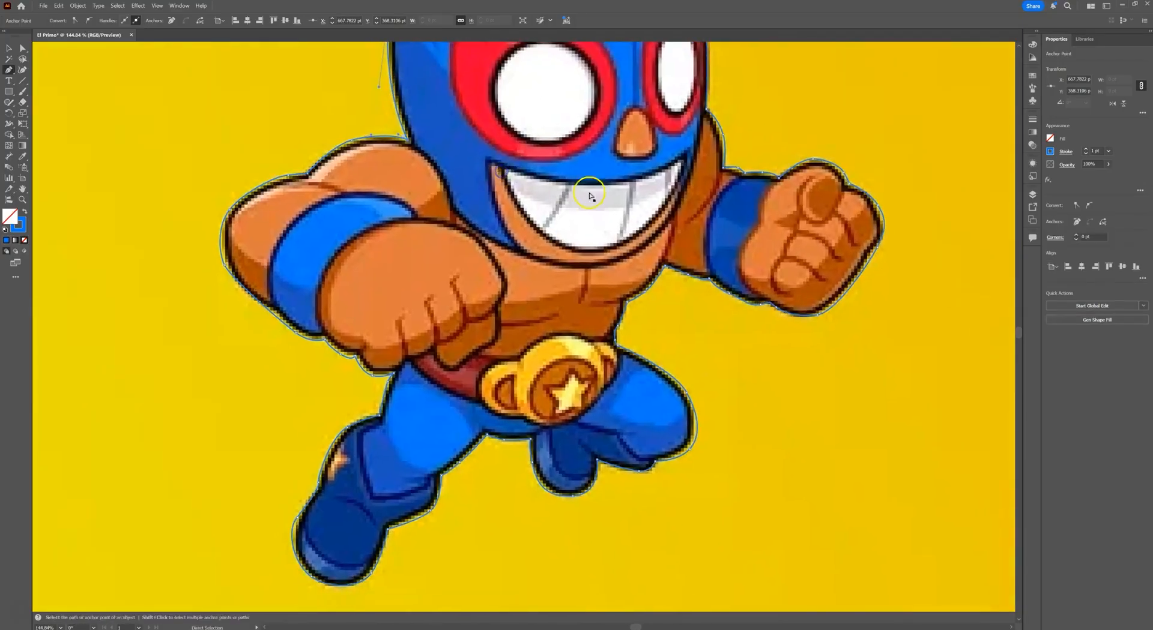
# - Adjust the curve handles on both sides of the head with Direct Selection so the path follows the mask's outline
pyautogui.keyDown('ctrl'); pyautogui.keyDown('alt'); pyautogui.click(679, 261); pyautogui.keyUp('alt'); pyautogui.keyUp('ctrl')
pyautogui.keyDown('ctrl'); pyautogui.keyDown('alt'); pyautogui.click(679, 261); pyautogui.keyUp('alt'); pyautogui.keyUp('ctrl')
pyautogui.keyDown('ctrl'); pyautogui.keyDown('alt'); pyautogui.click(679, 261); pyautogui.keyUp('alt'); pyautogui.keyUp('ctrl')
pyautogui.moveTo(421, 285); pyautogui.dragTo(607, 177)
pyautogui.moveTo(485, 231); pyautogui.dragTo(611, 190)
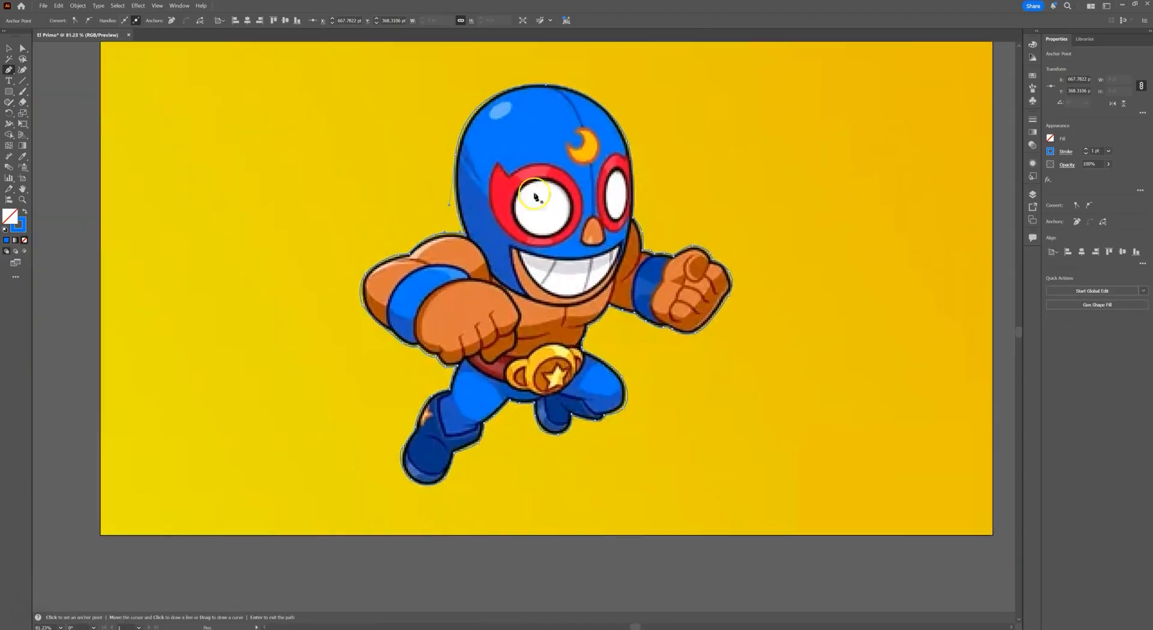
pyautogui.scroll(3, 472, 121)
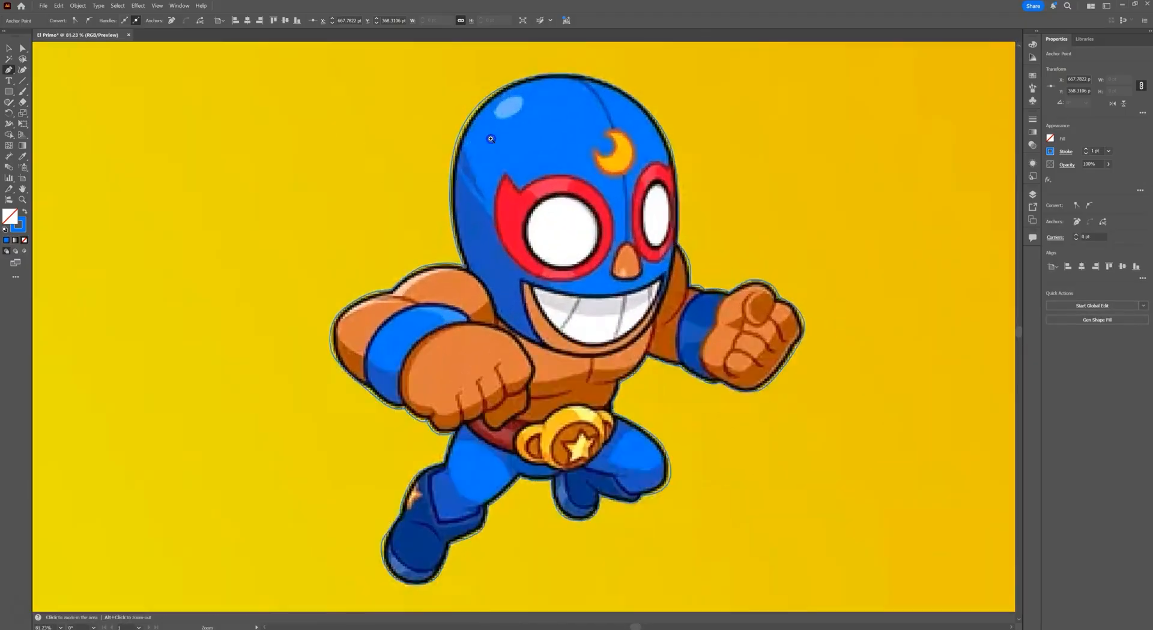
pyautogui.click(23, 49)
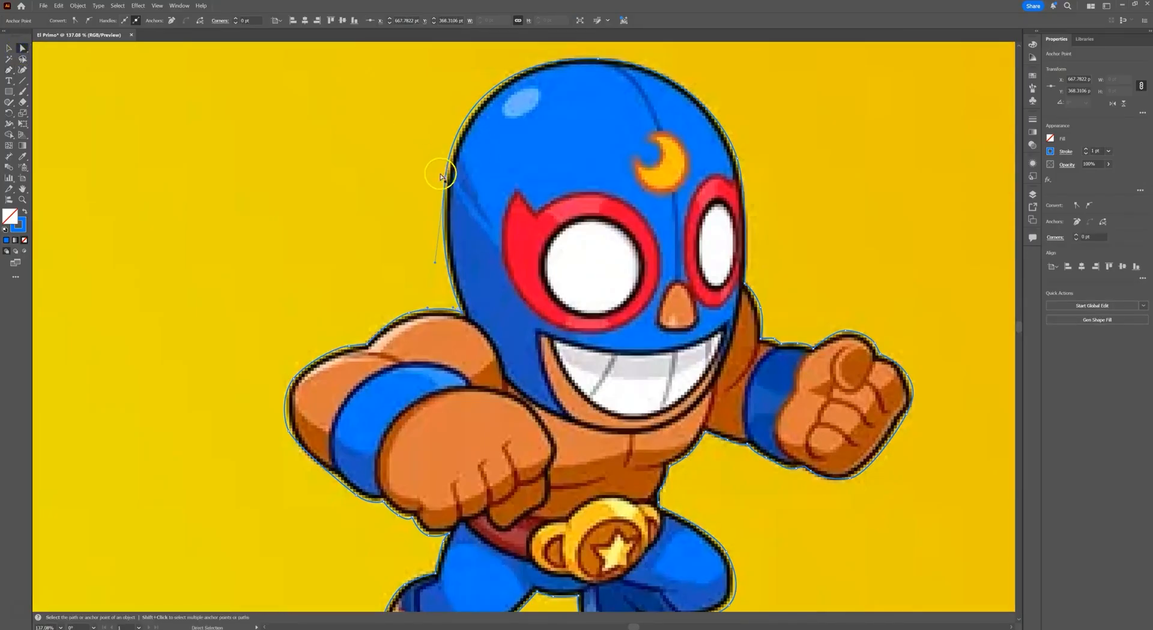
pyautogui.moveTo(444, 178); pyautogui.dragTo(446, 185)
pyautogui.click(739, 160)
pyautogui.moveTo(738, 160); pyautogui.dragTo(735, 160)
pyautogui.click(747, 201)
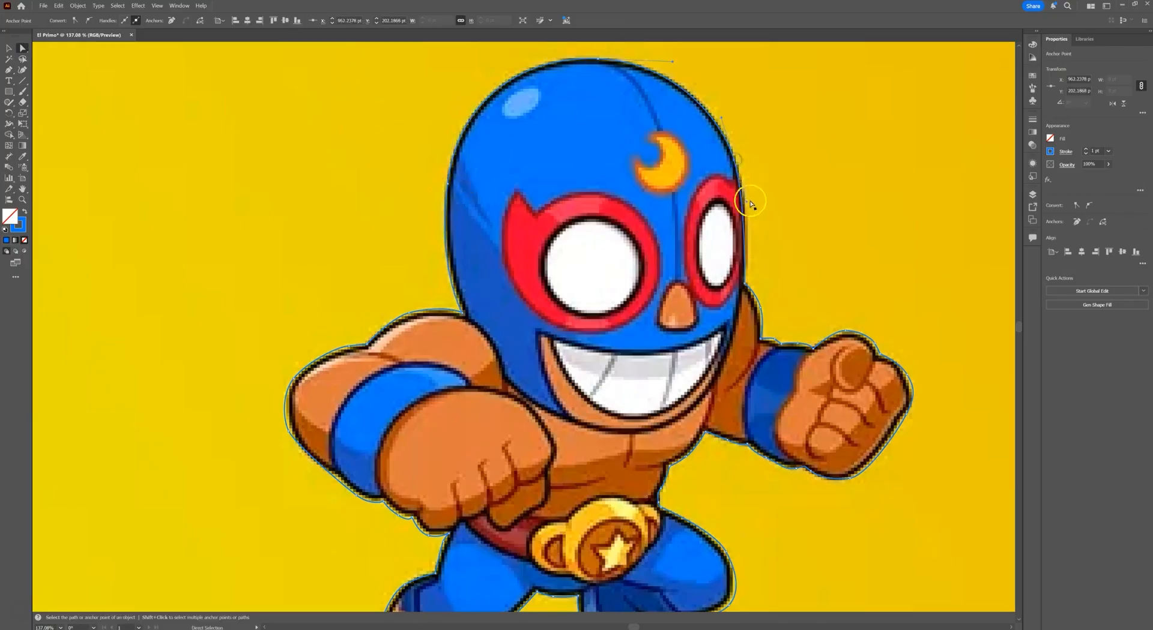
pyautogui.moveTo(746, 204); pyautogui.dragTo(753, 202)
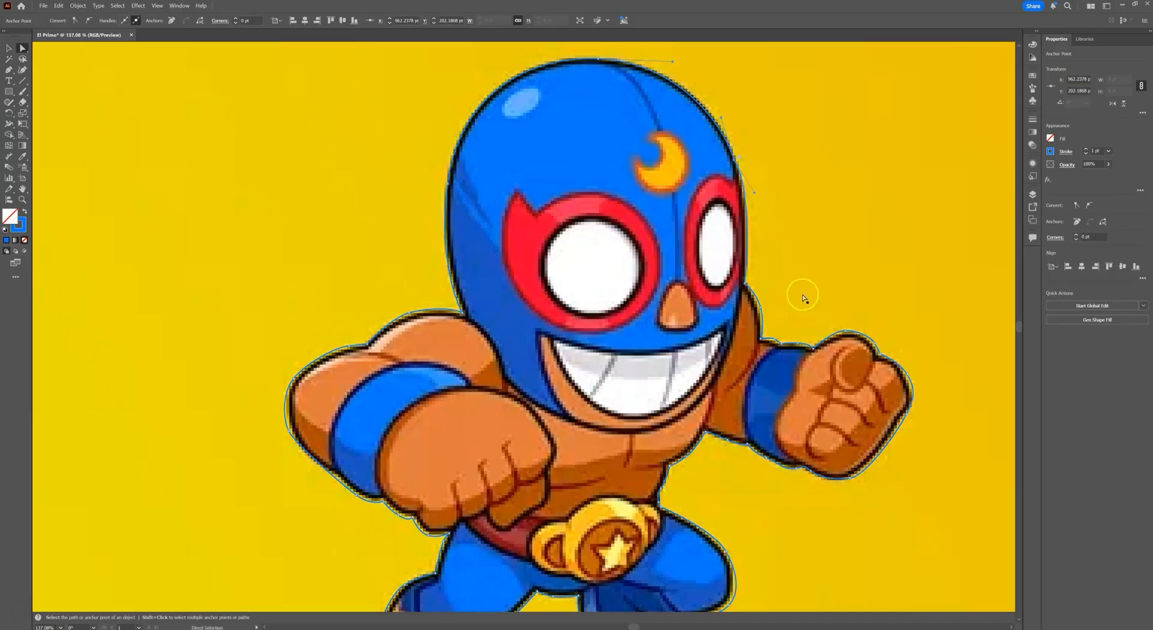
# - Swap the silhouette's stroke to a fill and set the fill color to black
pyautogui.moveTo(784, 299); pyautogui.dragTo(826, 244)
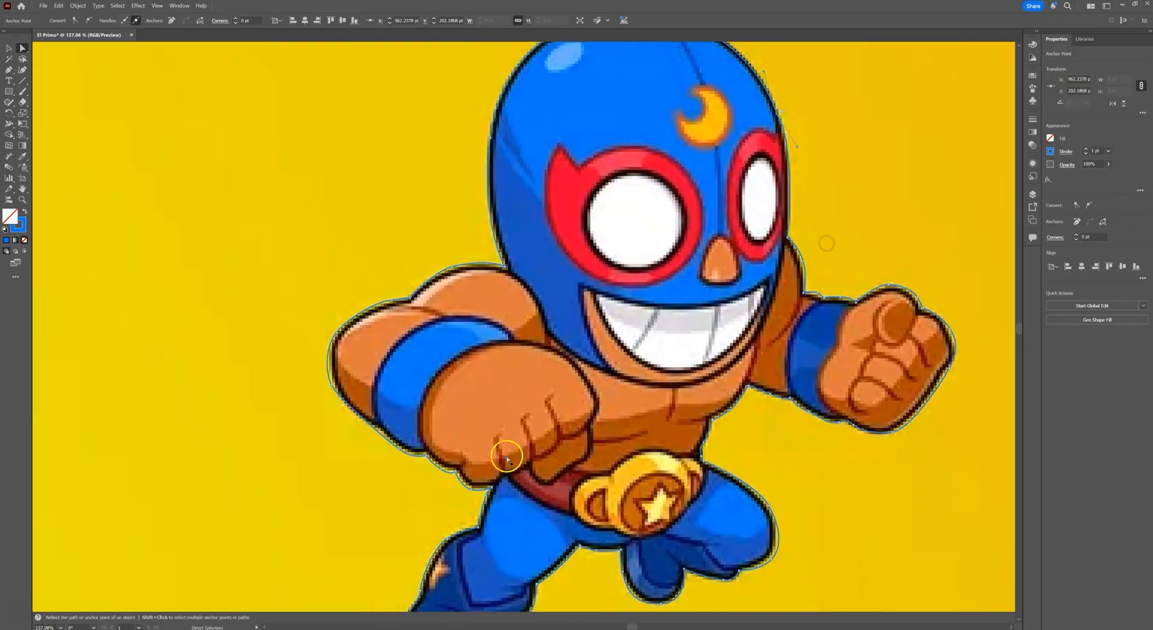
pyautogui.moveTo(538, 510); pyautogui.dragTo(582, 343)
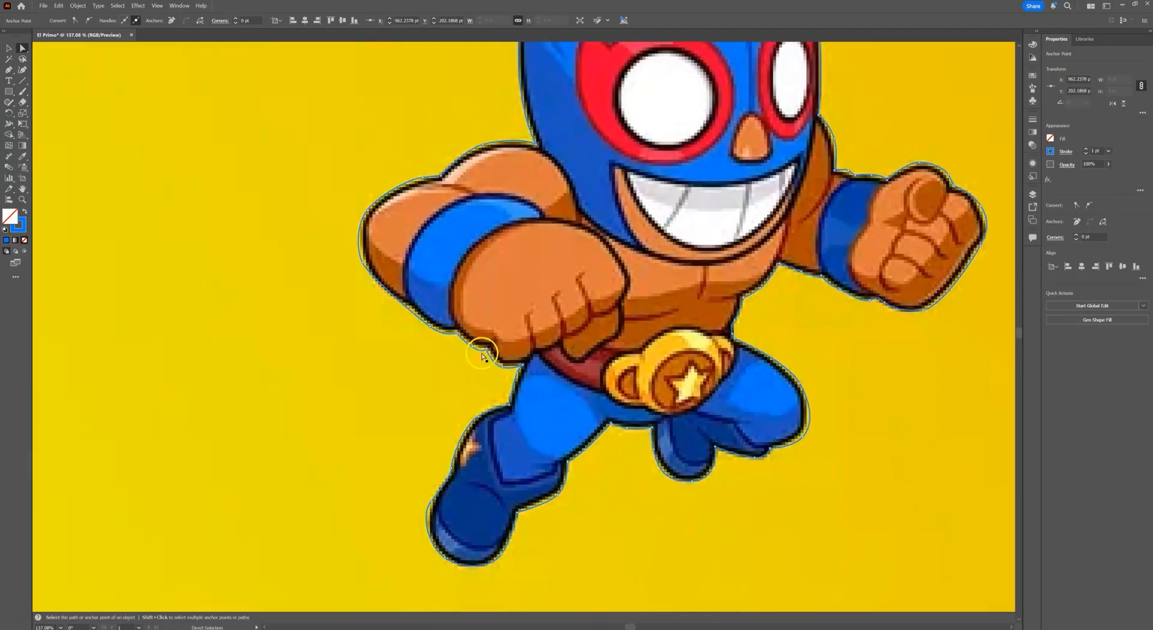
pyautogui.moveTo(701, 173); pyautogui.dragTo(598, 340)
pyautogui.moveTo(612, 193); pyautogui.dragTo(598, 220)
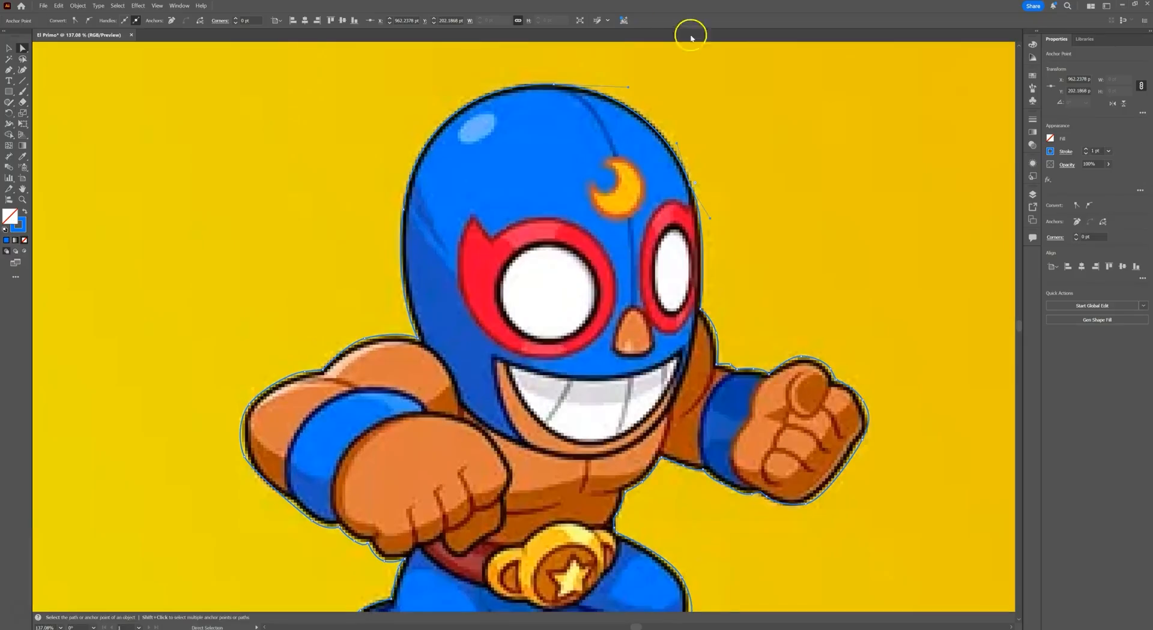
pyautogui.click(24, 213)
pyautogui.click(8, 50)
pyautogui.click(522, 229)
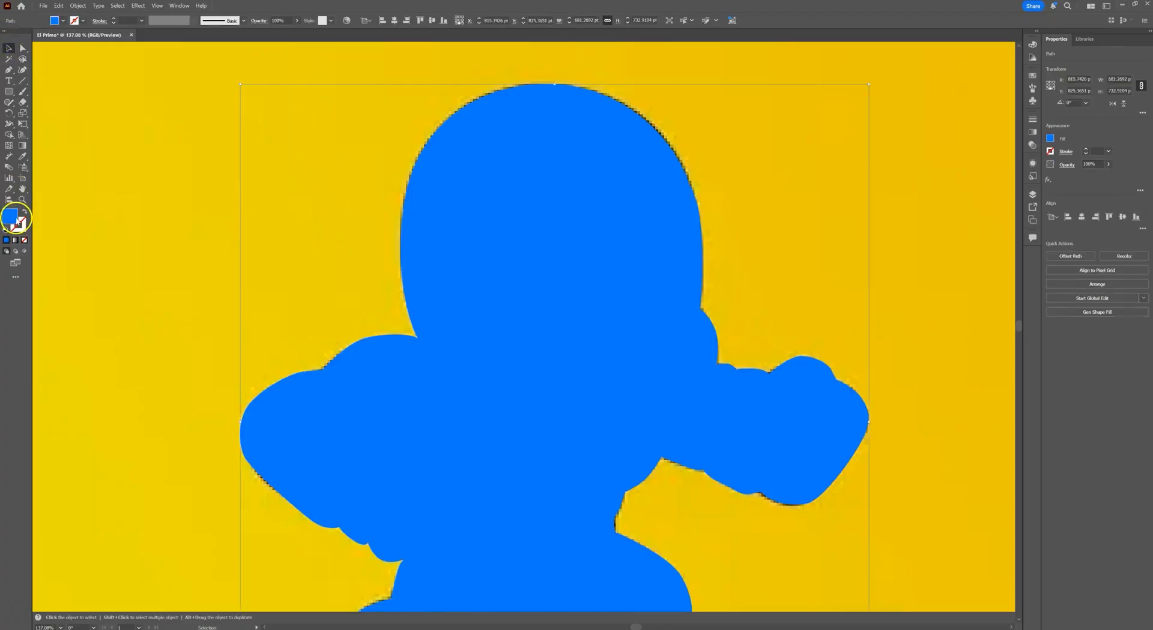
pyautogui.doubleClick(13, 220)
pyautogui.click(512, 370)
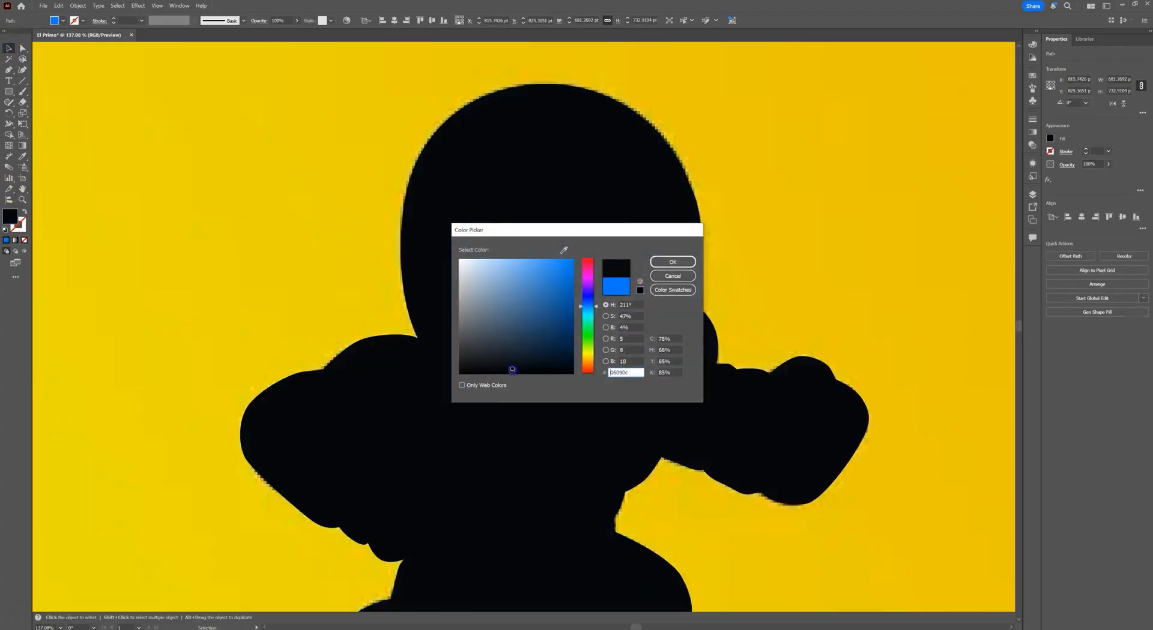
pyautogui.click(651, 265)
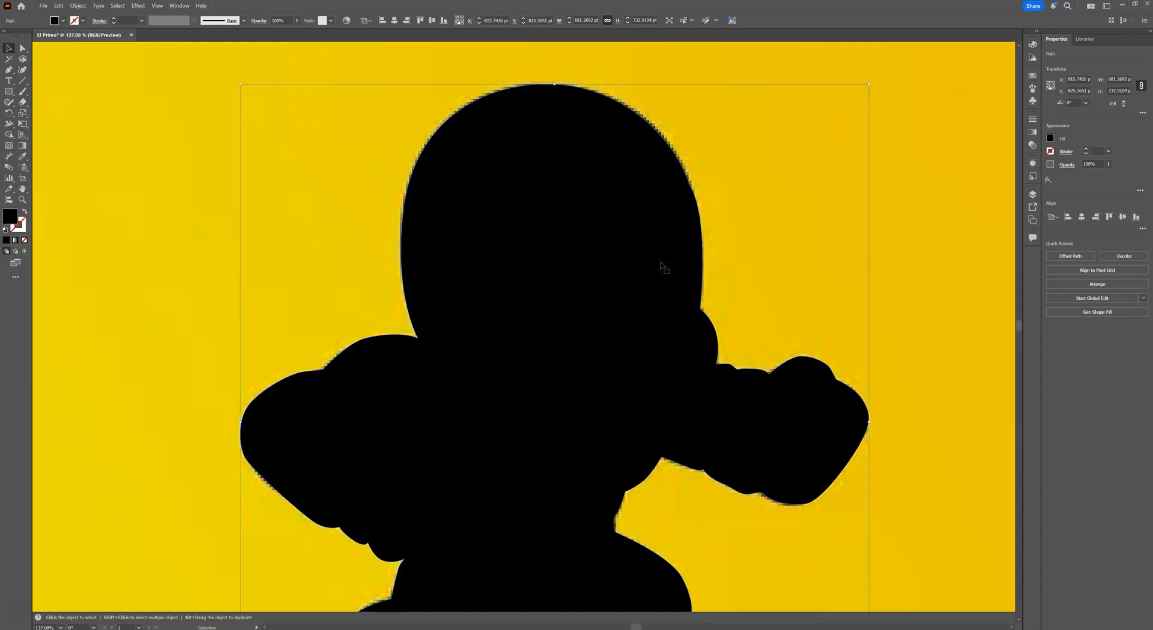
# - Swap the silhouette back to an unfilled outline and set its stroke color to bright magenta
pyautogui.click(25, 213)
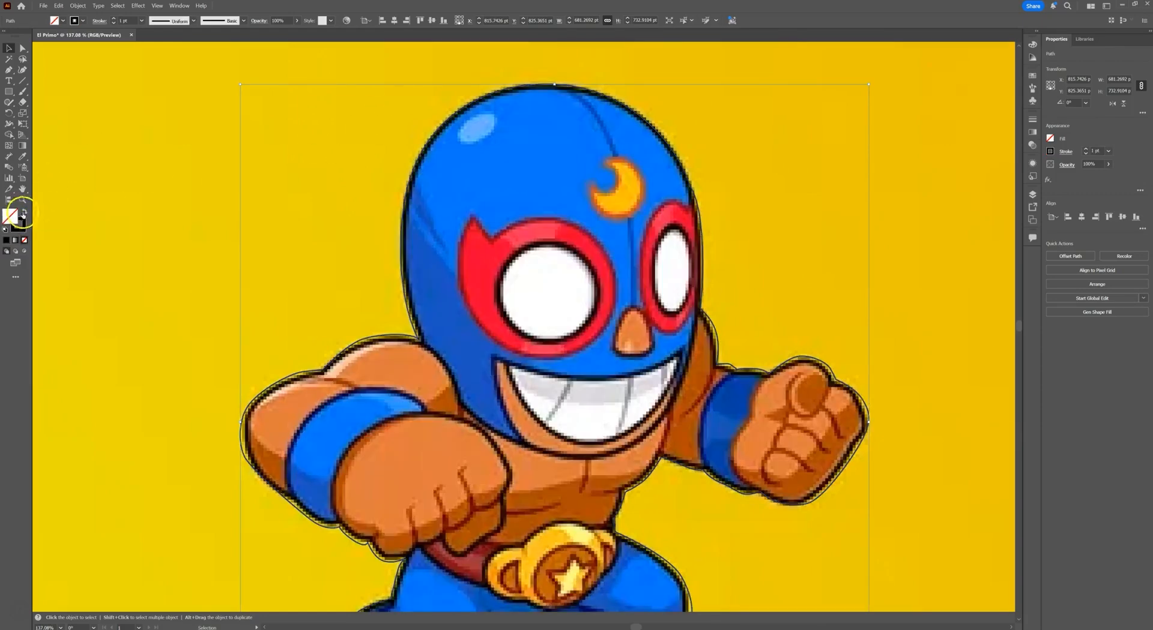
pyautogui.click(24, 213)
pyautogui.click(24, 213)
pyautogui.doubleClick(18, 224)
pyautogui.moveTo(591, 284); pyautogui.dragTo(591, 274)
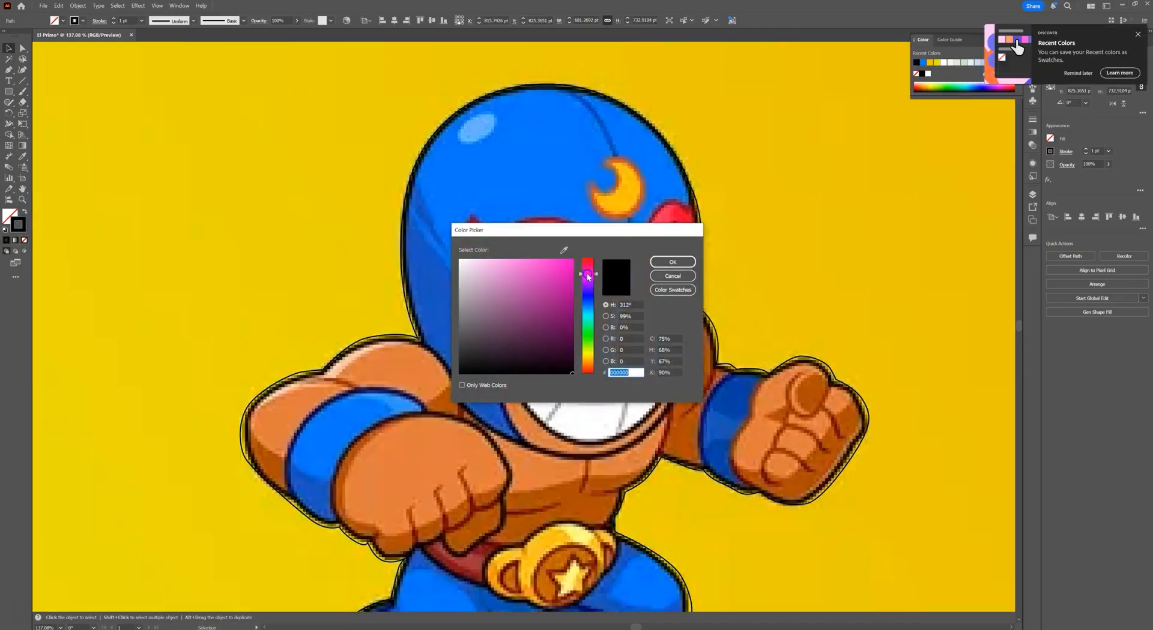
pyautogui.click(573, 260)
pyautogui.click(672, 263)
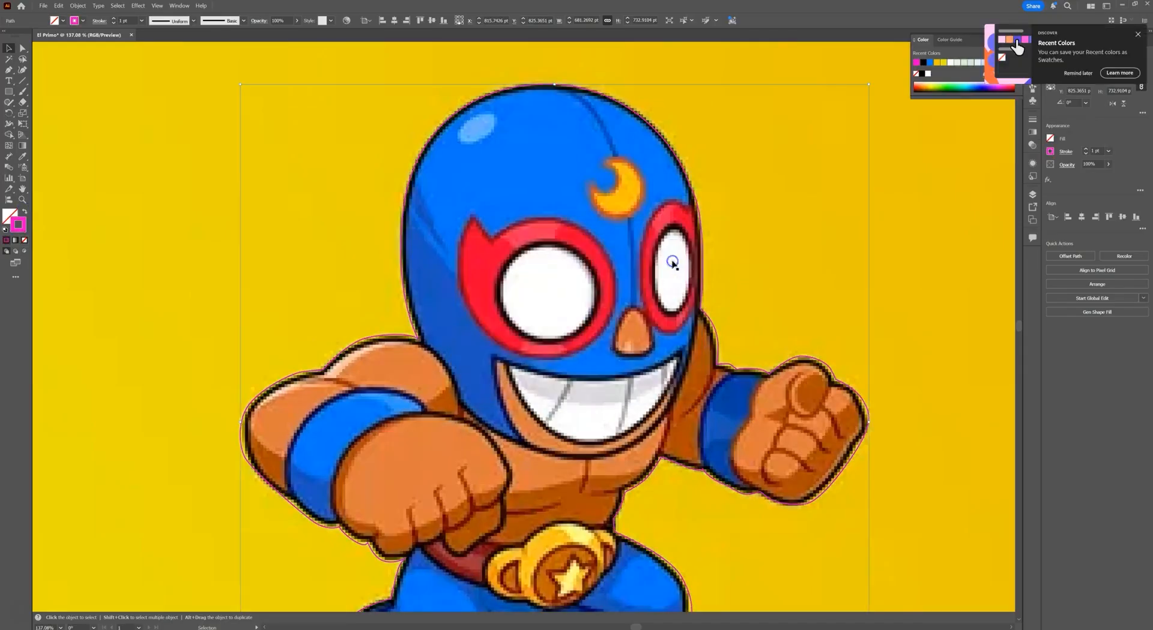
# - Set the silhouette's stroke weight to 2 pt and deselect the path
pyautogui.click(111, 21)
pyautogui.click(113, 19)
pyautogui.click(114, 20)
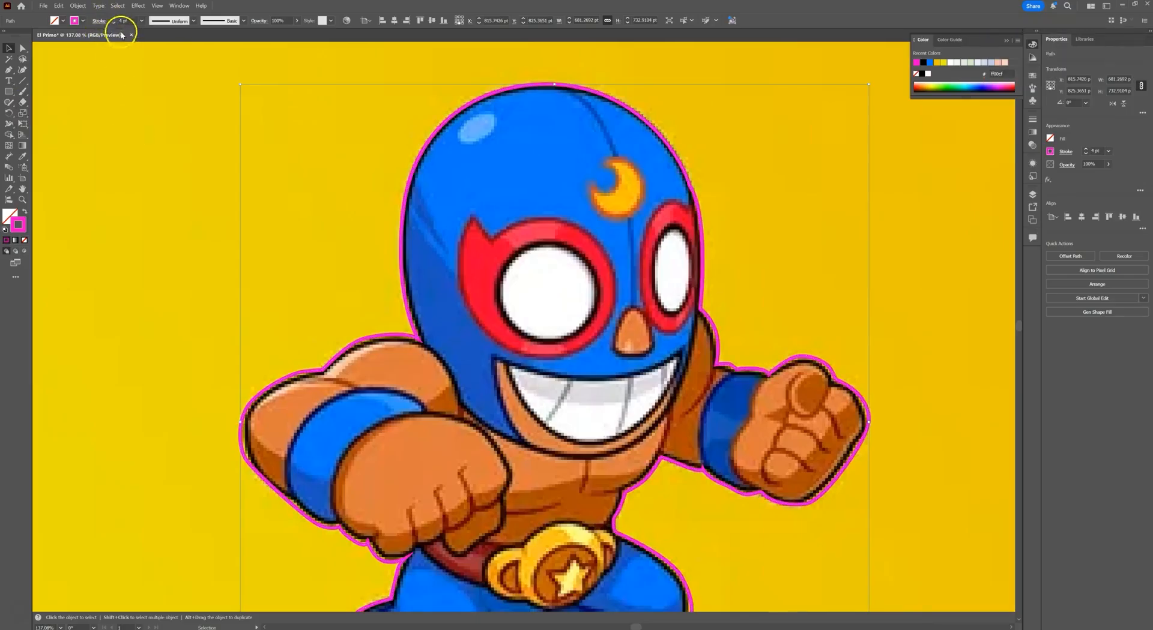
pyautogui.click(113, 24)
pyautogui.click(114, 23)
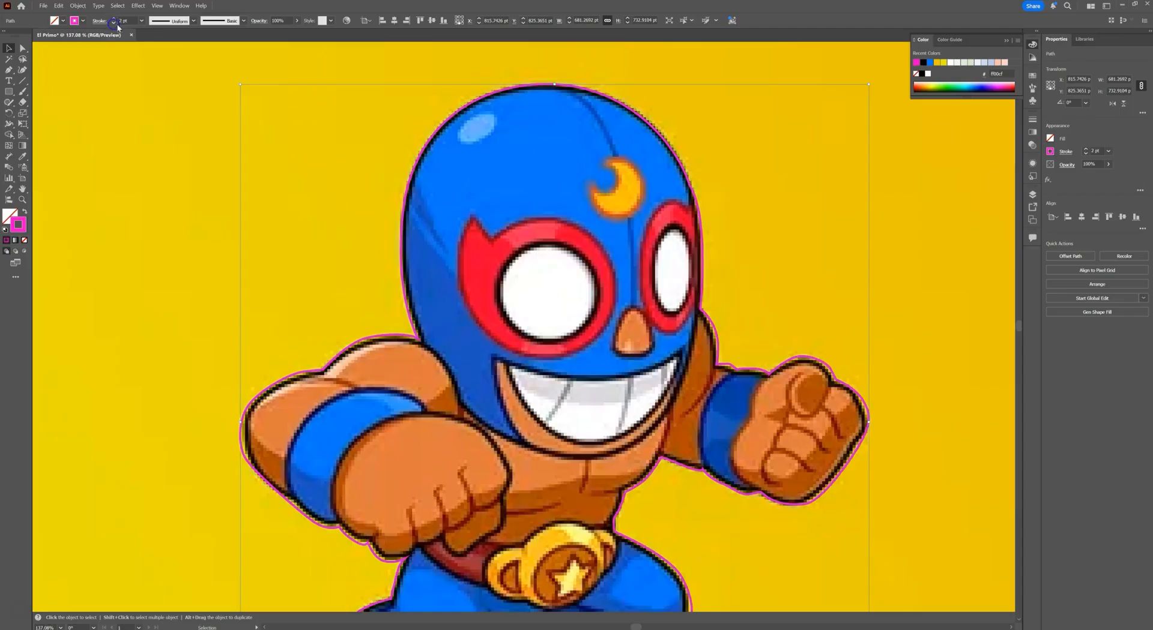
pyautogui.click(167, 109)
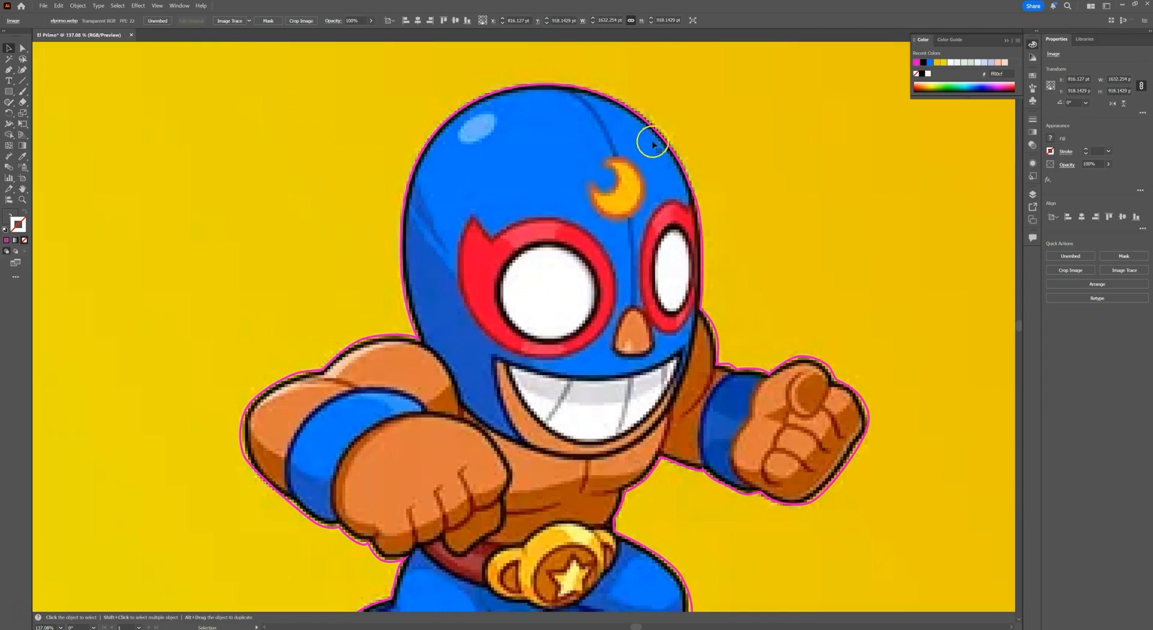
# - Trace the blue wristband on the front arm as a closed Pen path, following the fist's edge and the band's outer edge
pyautogui.press('space')
pyautogui.moveTo(534, 451); pyautogui.dragTo(588, 313)
pyautogui.click(23, 200)
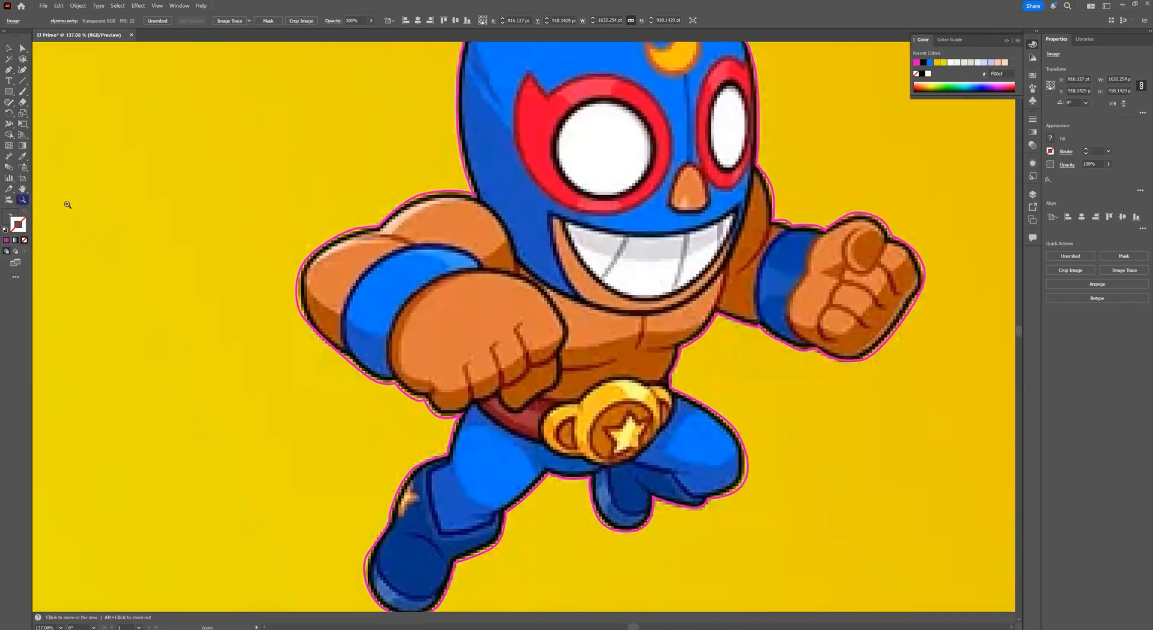
pyautogui.click(336, 241)
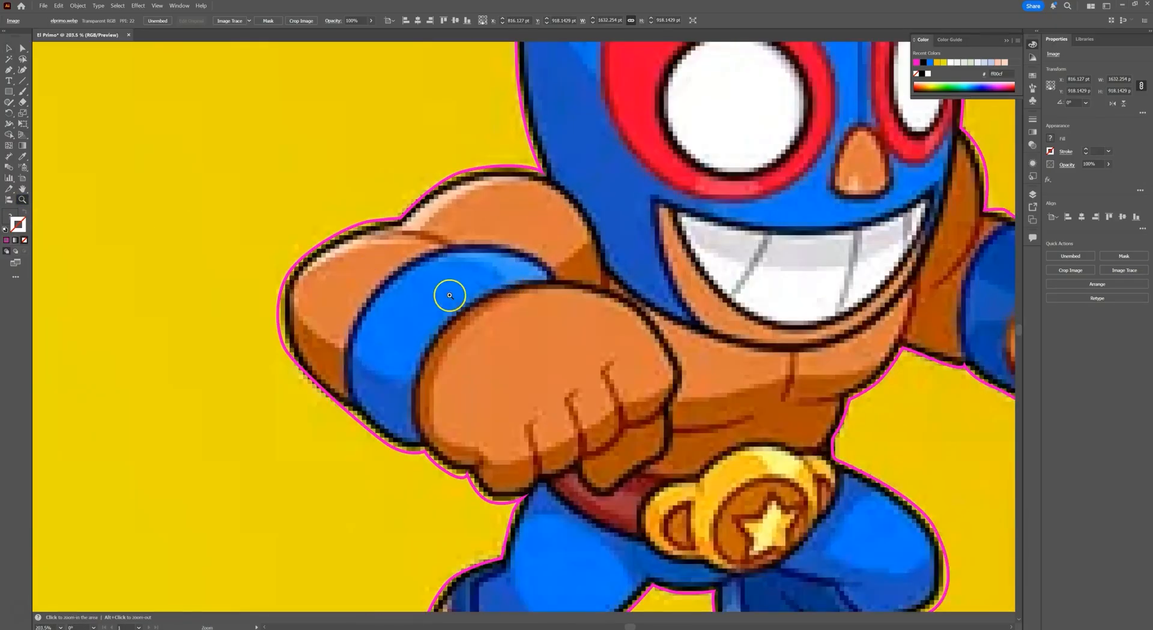
pyautogui.press('p')
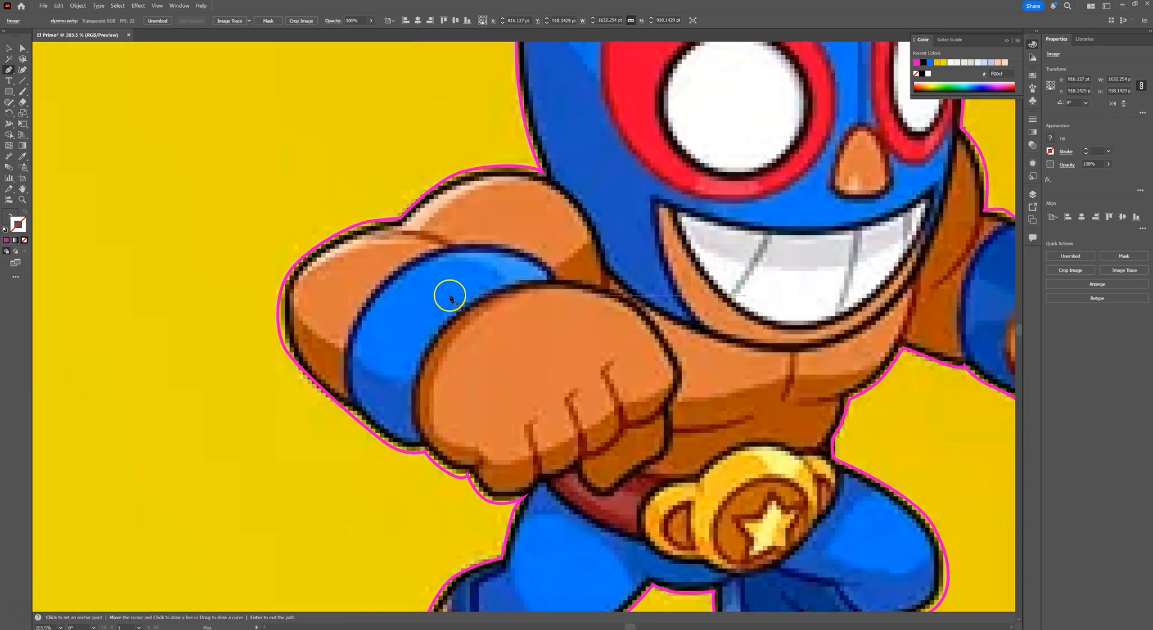
pyautogui.click(547, 284)
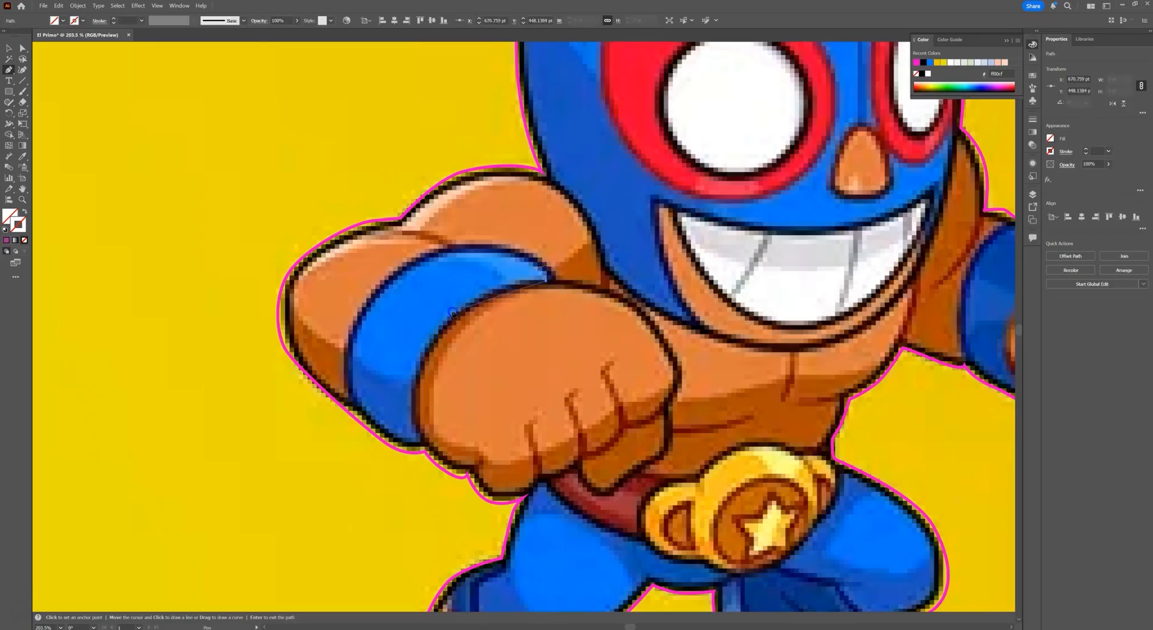
pyautogui.click(413, 393)
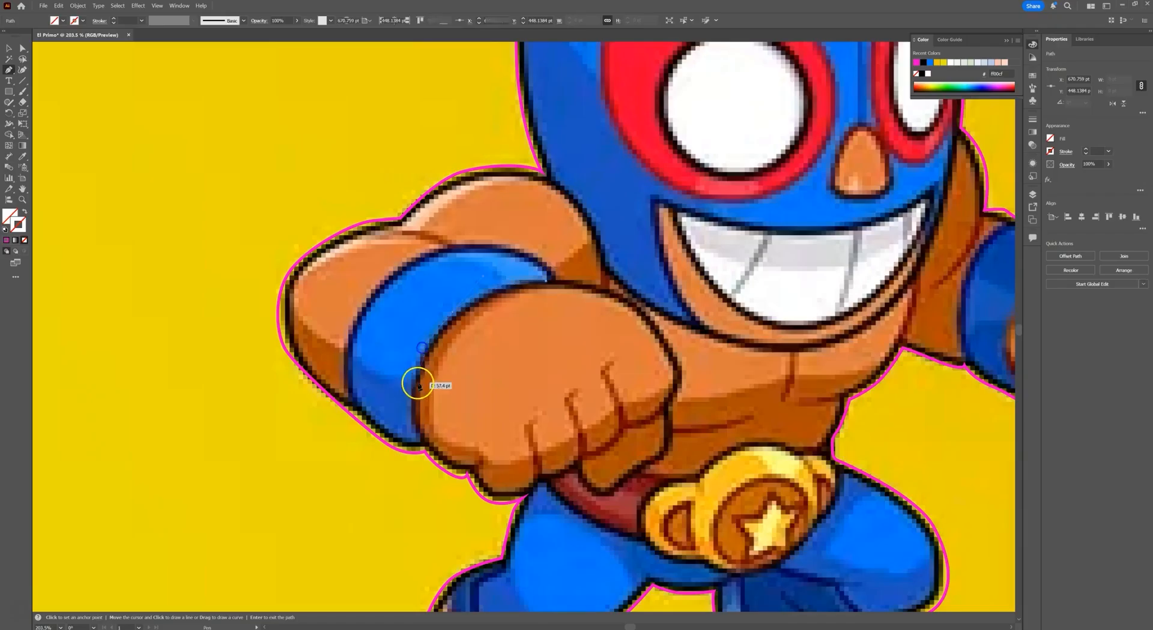
pyautogui.click(417, 439)
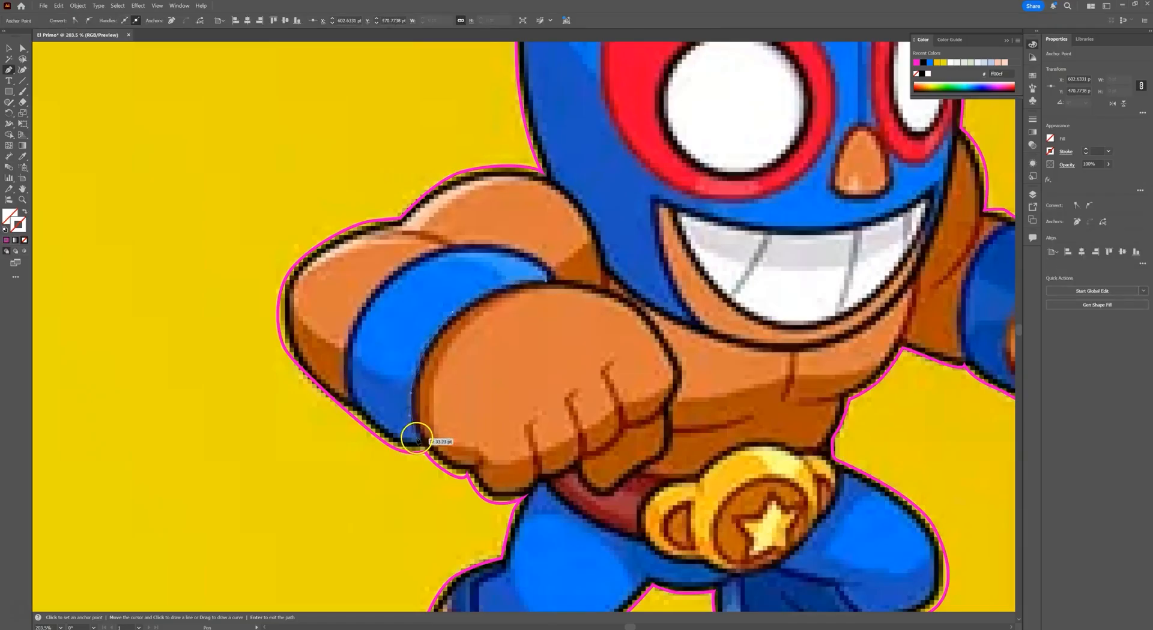
pyautogui.moveTo(388, 430); pyautogui.dragTo(346, 353)
pyautogui.moveTo(382, 288); pyautogui.dragTo(401, 277)
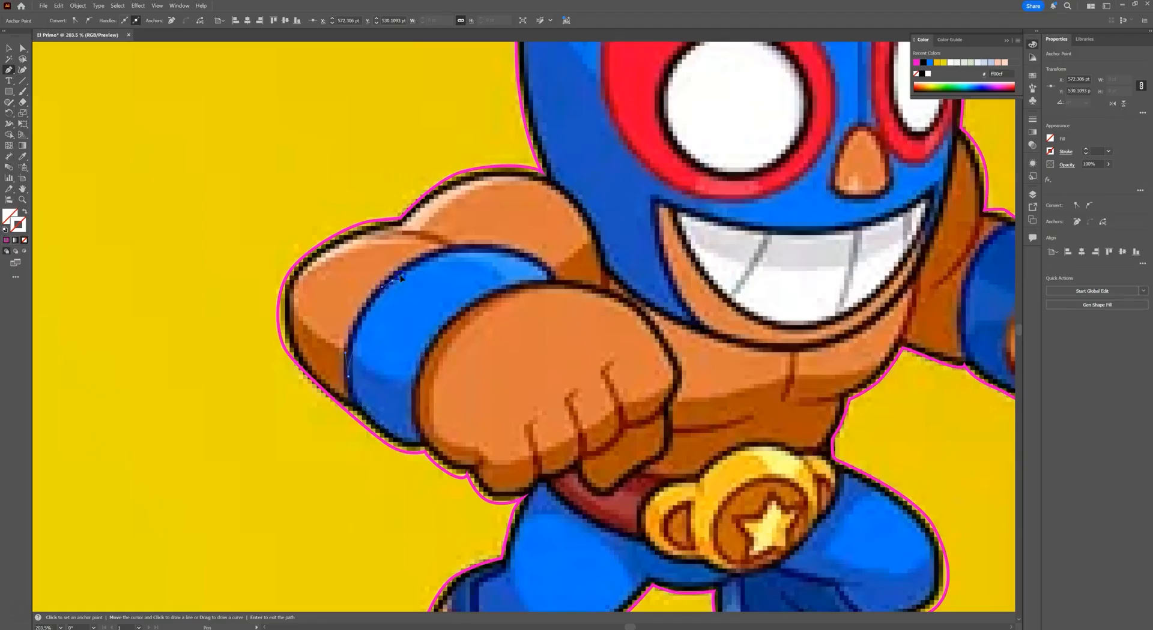
pyautogui.moveTo(478, 252); pyautogui.dragTo(509, 252)
pyautogui.click(546, 284)
# - Fill the wristband shape with the light blue sampled from the band in the image
pyautogui.click(517, 282)
pyautogui.press('i')
pyautogui.click(518, 255)
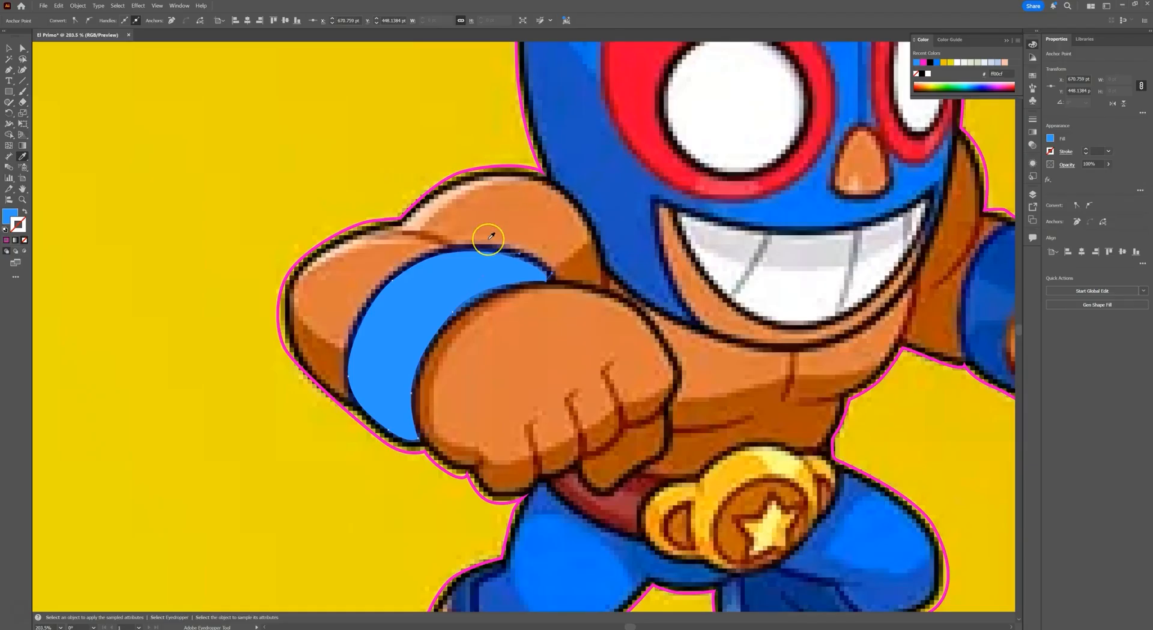
# - Trace the front upper arm as a closed Pen path along the wristband, the muscle crease, the mask edge and the arm's outer contour
pyautogui.press('p')
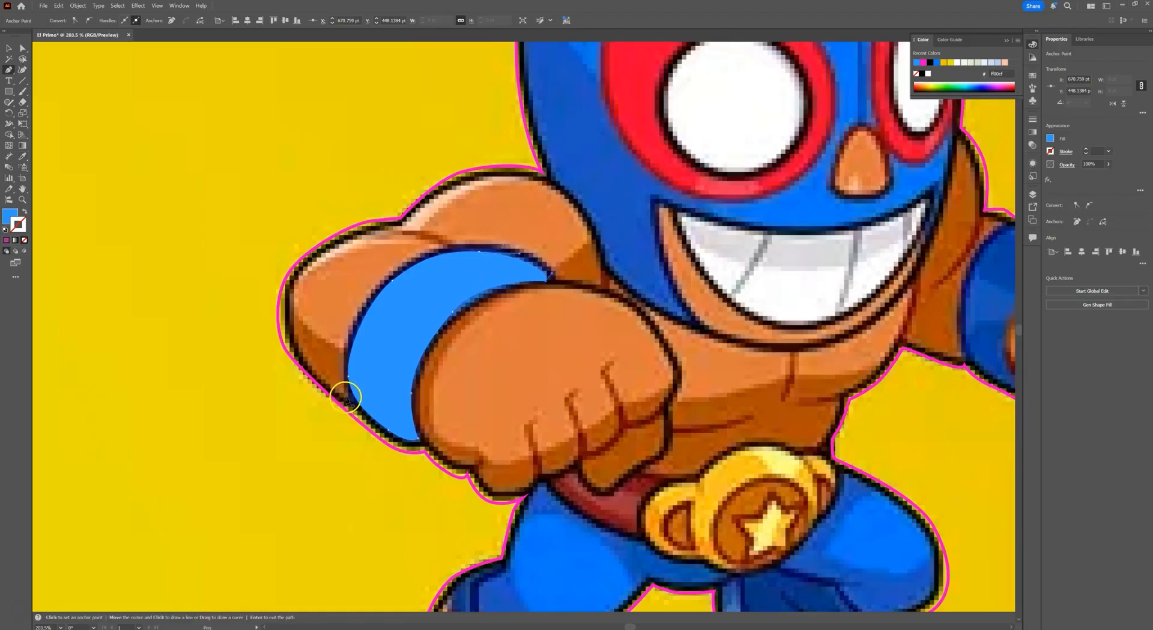
pyautogui.click(345, 397)
pyautogui.moveTo(348, 328); pyautogui.dragTo(449, 251)
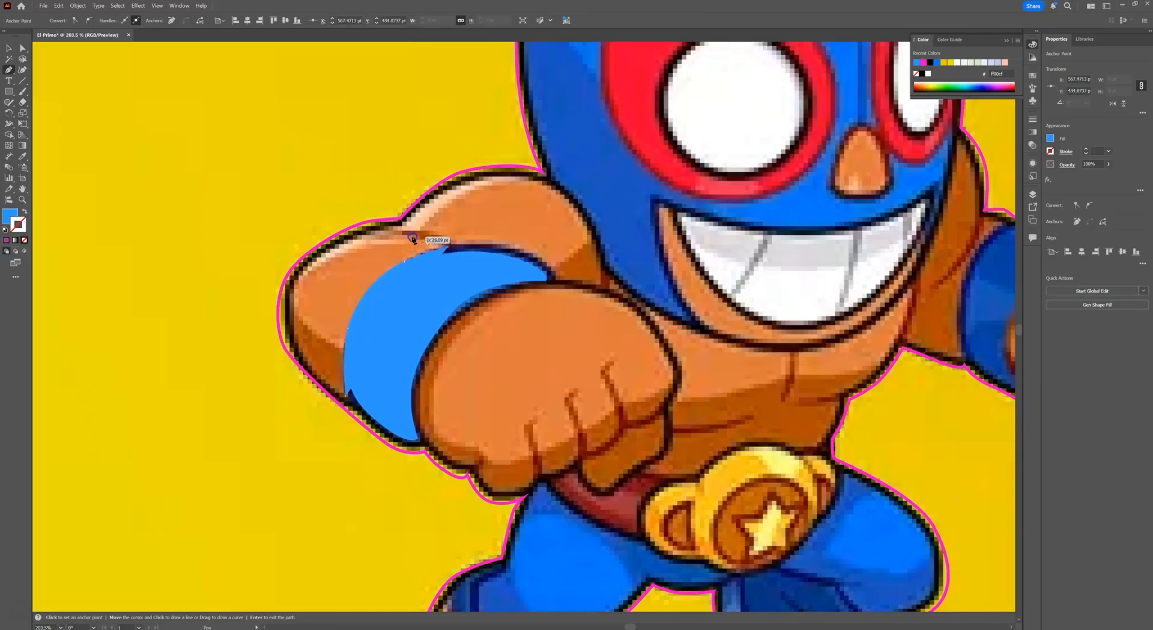
pyautogui.click(387, 235)
pyautogui.moveTo(453, 242); pyautogui.dragTo(602, 288)
pyautogui.click(602, 288)
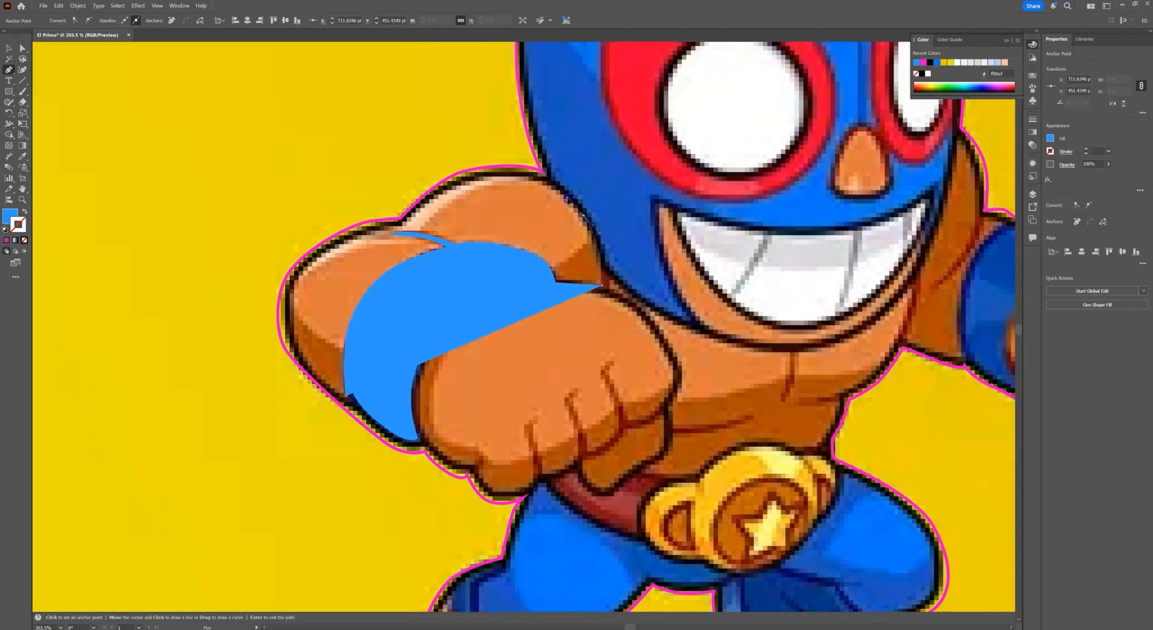
pyautogui.click(566, 197)
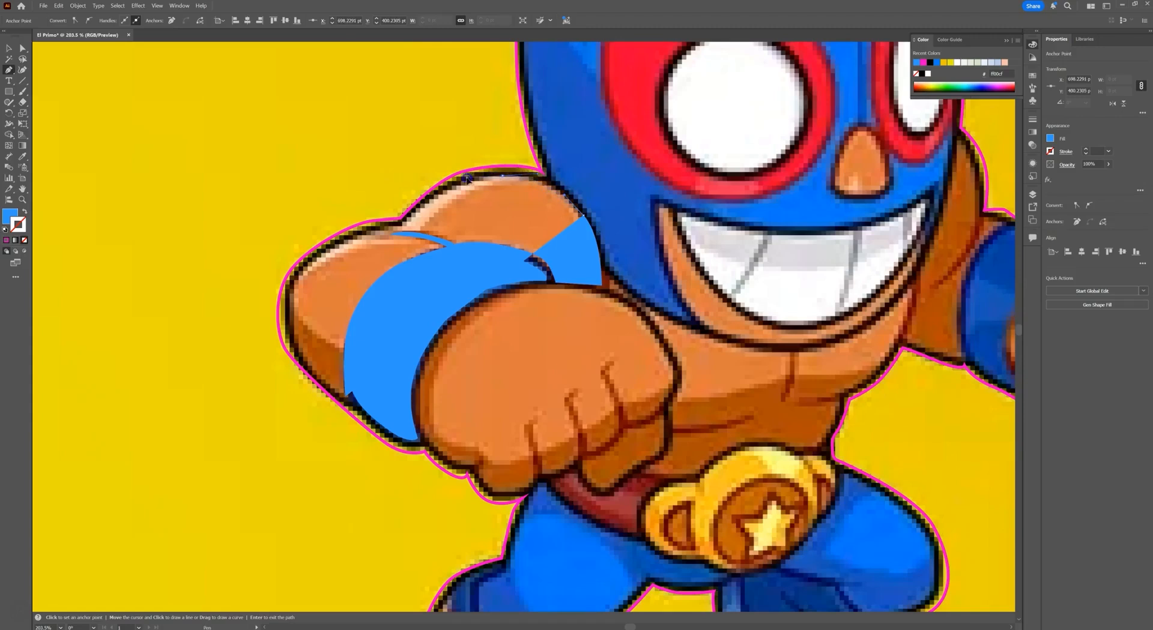
pyautogui.moveTo(426, 202); pyautogui.dragTo(353, 239)
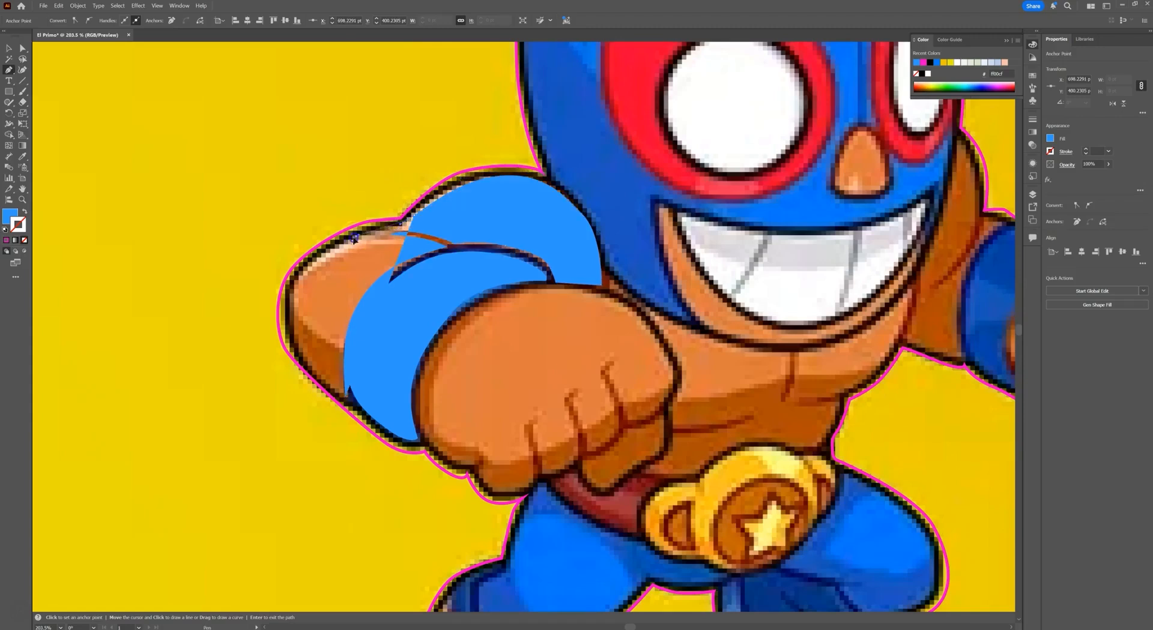
pyautogui.moveTo(284, 299); pyautogui.dragTo(283, 315)
pyautogui.moveTo(311, 359); pyautogui.dragTo(344, 397)
# - Start a Pen path for the front fist at the wristband's lower end and undo the misplaced anchors around the fingers
pyautogui.moveTo(426, 441); pyautogui.dragTo(427, 441)
pyautogui.moveTo(479, 470); pyautogui.dragTo(581, 479)
pyautogui.click(584, 489)
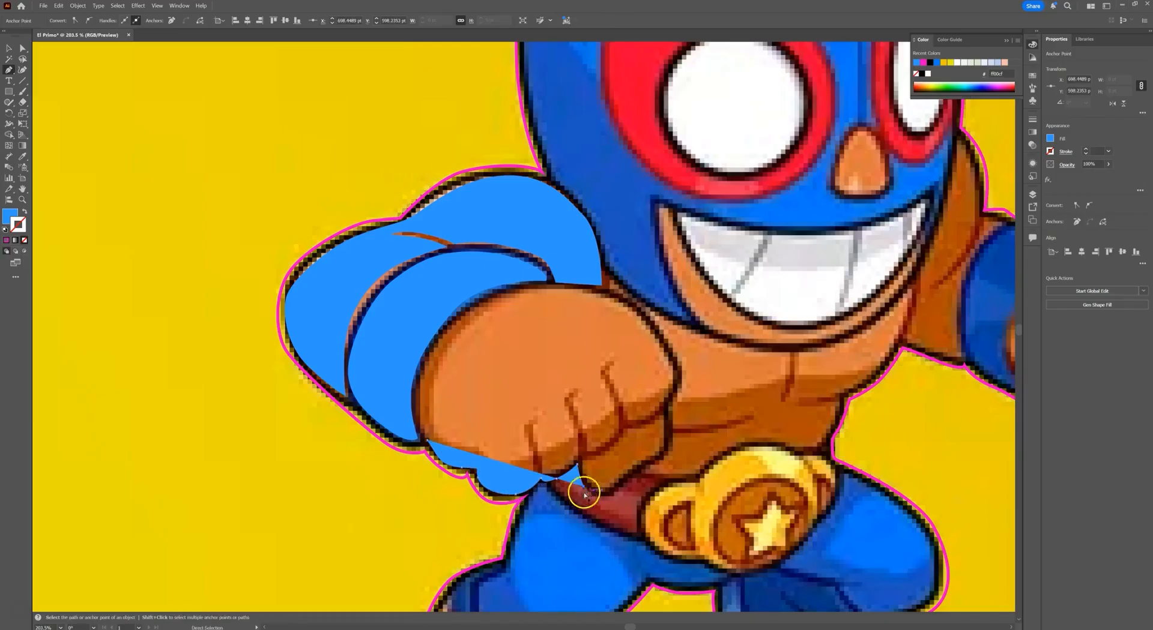
pyautogui.hotkey('ctrl', 'z')
pyautogui.hotkey('ctrl', 'z')
pyautogui.hotkey('ctrl', 'z')
pyautogui.hotkey('ctrl', 'z')
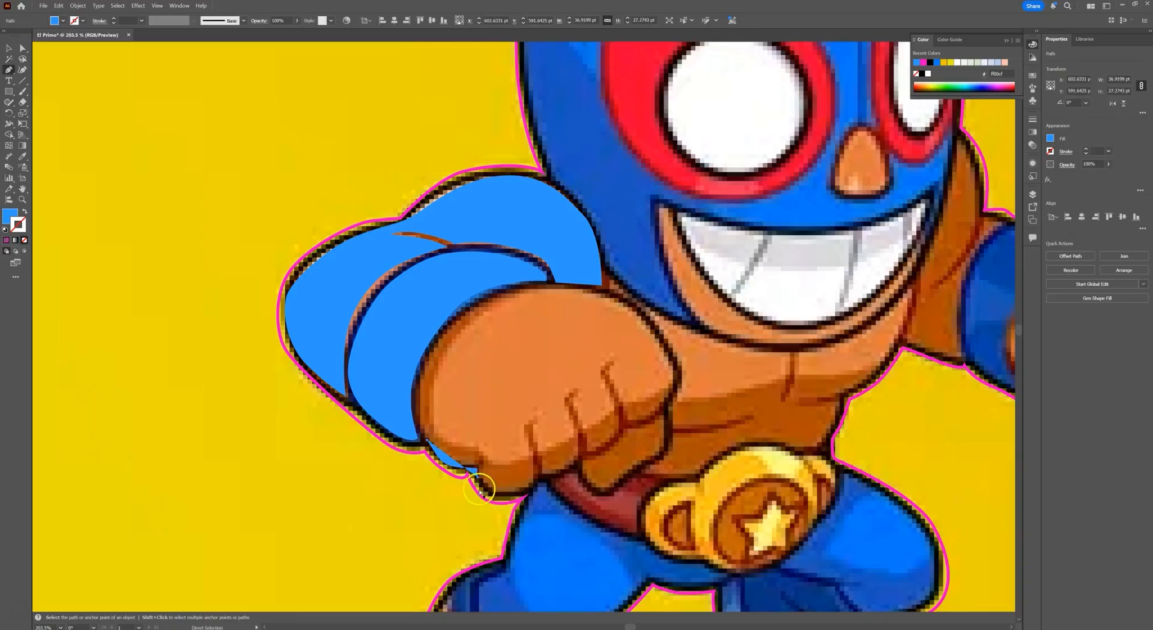
pyautogui.hotkey('ctrl', 'z')
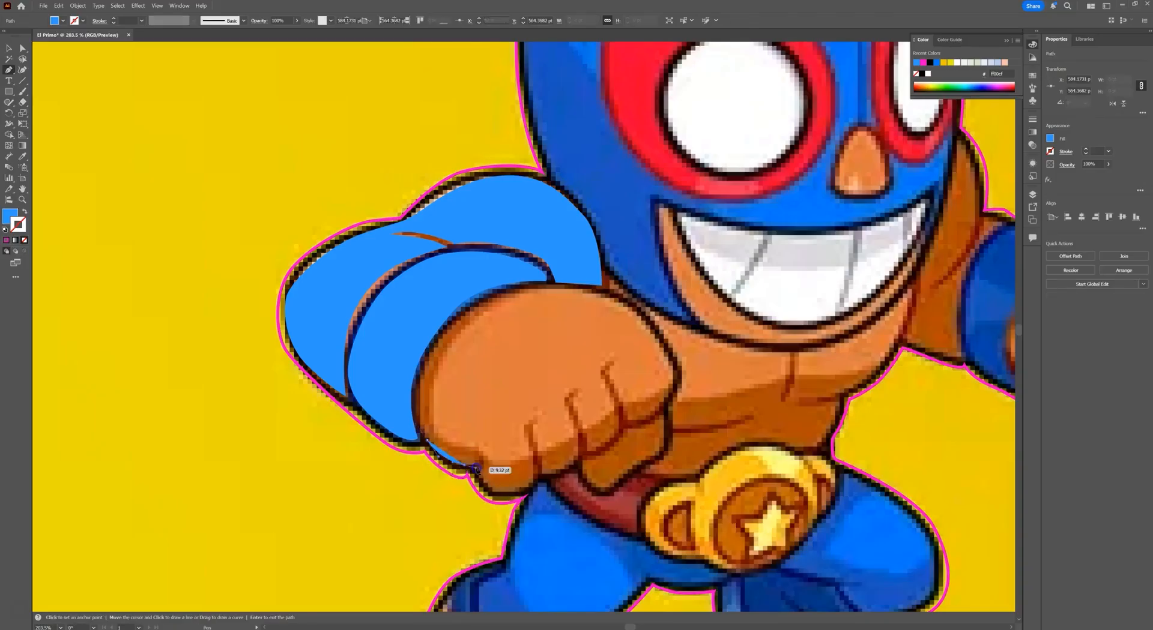
# - Continue the fist path around the underside of the outermost finger and up into the first finger crease
pyautogui.click(478, 458)
pyautogui.moveTo(477, 457); pyautogui.dragTo(478, 459)
pyautogui.hotkey('ctrl', 'z')
pyautogui.click(477, 442)
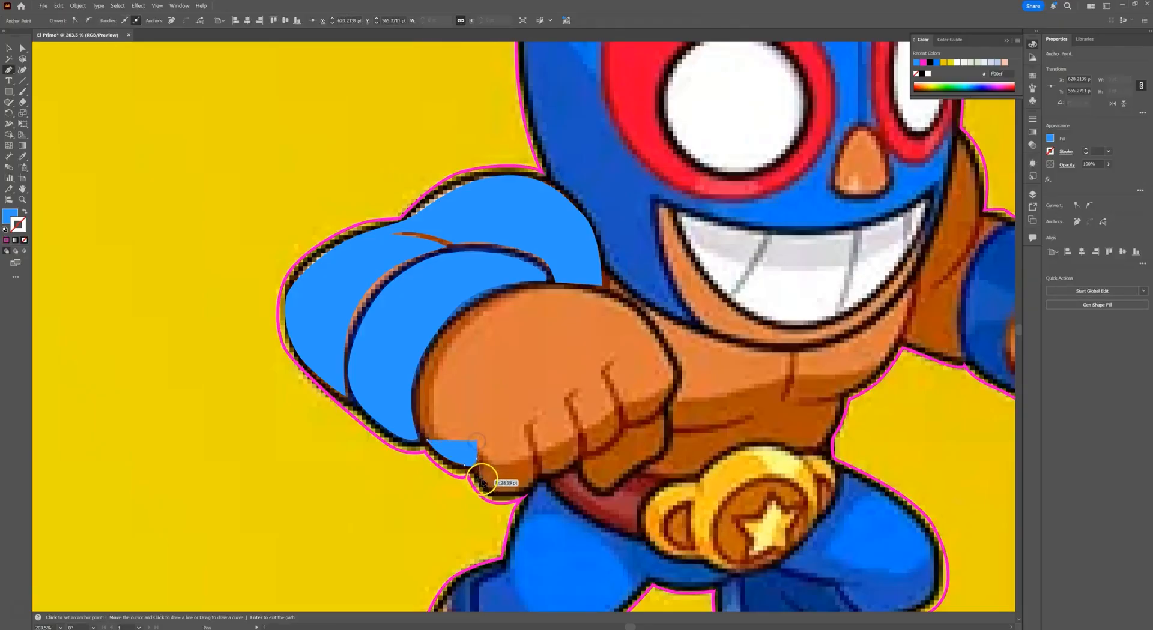
pyautogui.moveTo(485, 497); pyautogui.dragTo(526, 492)
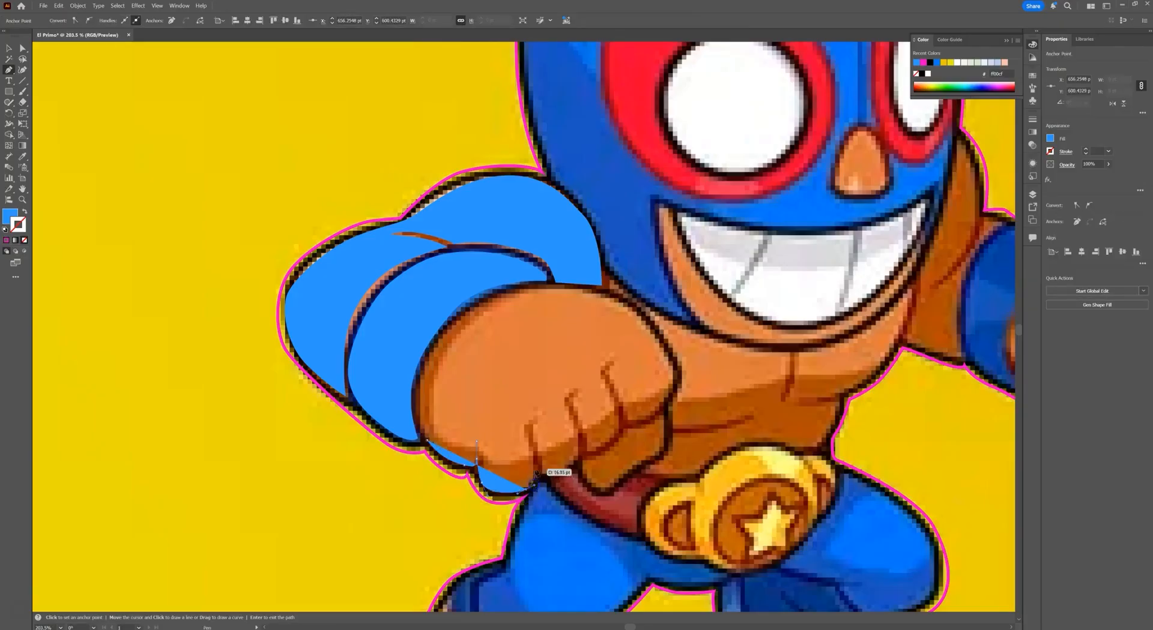
pyautogui.moveTo(526, 423); pyautogui.dragTo(531, 427)
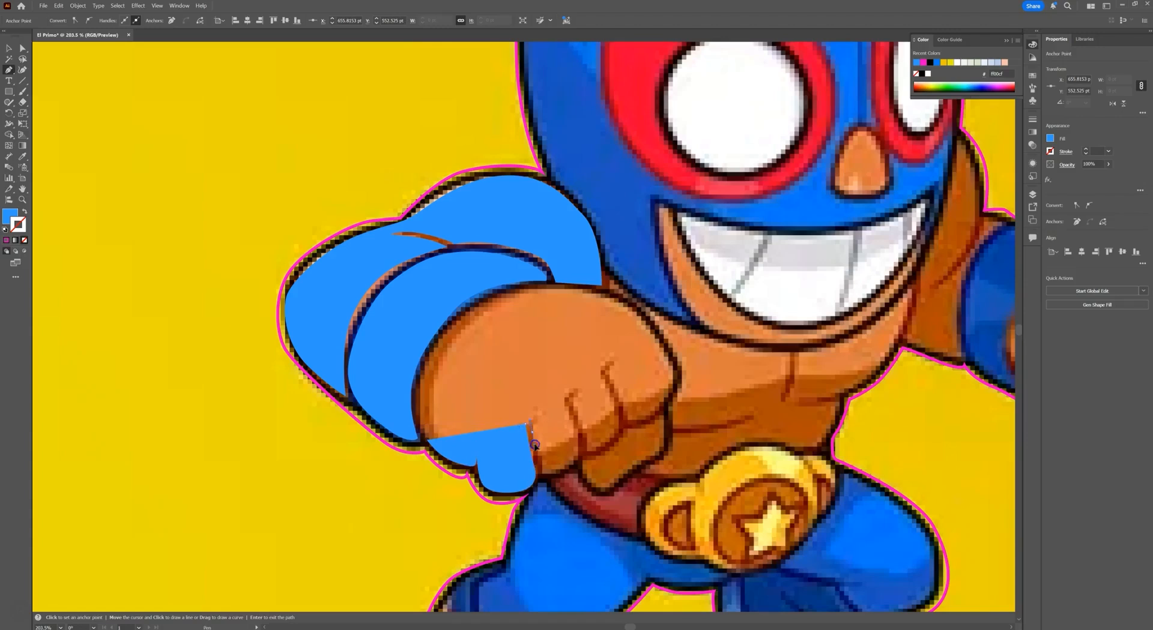
# - Extend the fist path around the remaining fingers, following the second and third creases up and back down
pyautogui.moveTo(541, 473); pyautogui.dragTo(586, 479)
pyautogui.click(580, 443)
pyautogui.moveTo(565, 398); pyautogui.dragTo(568, 398)
pyautogui.click(572, 406)
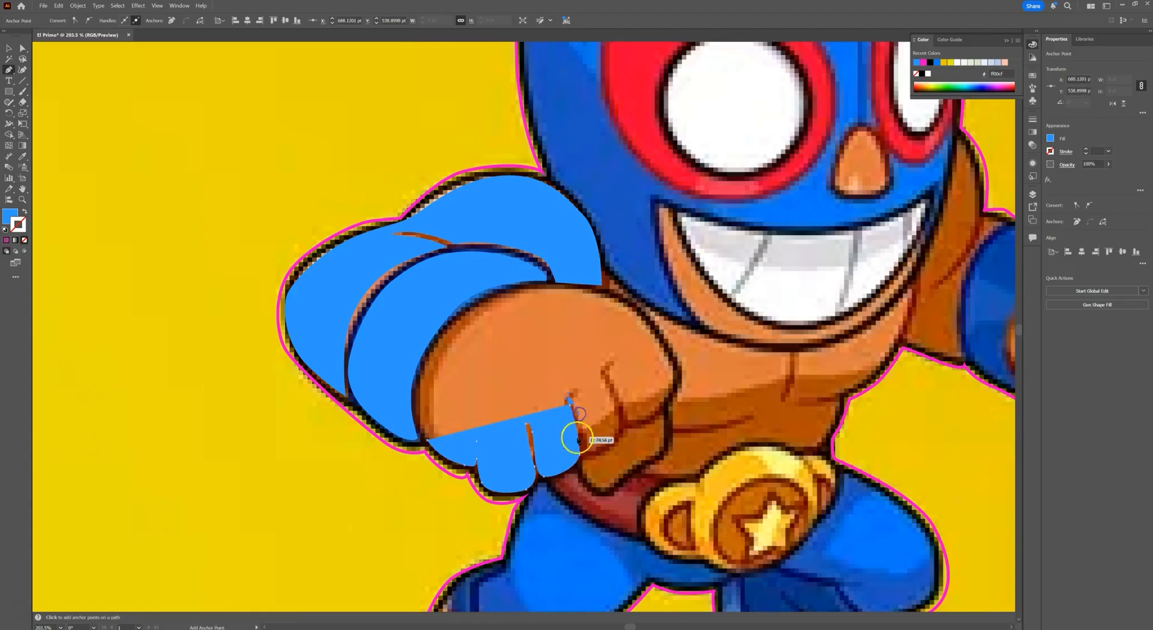
pyautogui.moveTo(622, 430); pyautogui.dragTo(623, 419)
pyautogui.moveTo(603, 378); pyautogui.dragTo(602, 370)
pyautogui.moveTo(624, 421); pyautogui.dragTo(633, 423)
pyautogui.click(665, 402)
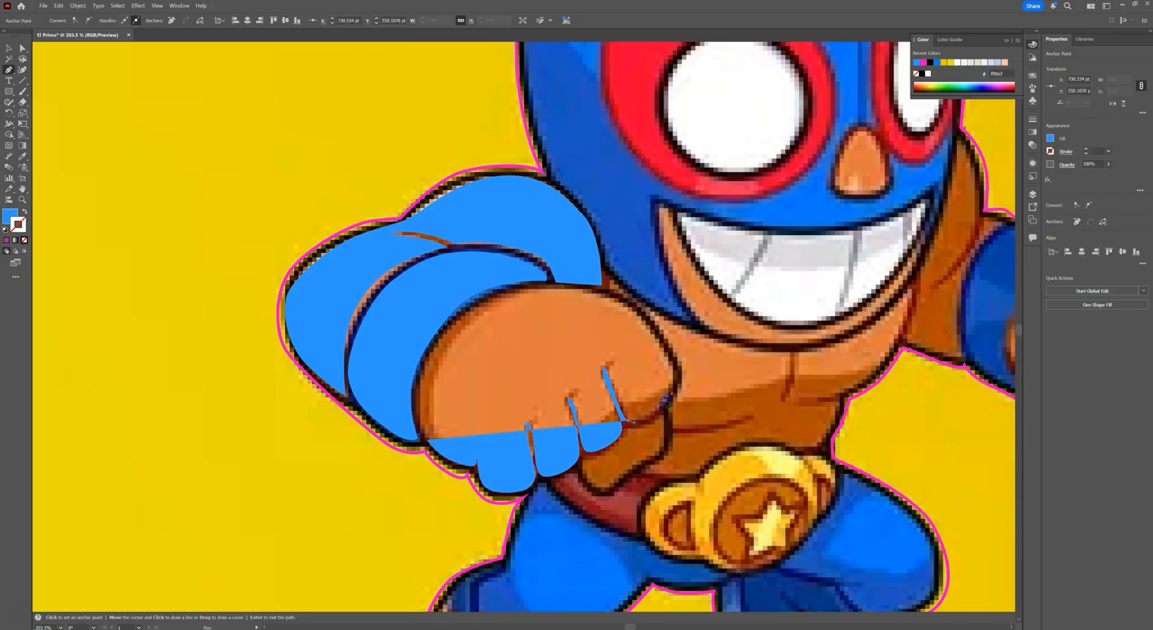
# - Close the fist path over the knuckles and along the wristband back to its starting anchor, and deselect it
pyautogui.moveTo(680, 383); pyautogui.dragTo(633, 311)
pyautogui.moveTo(578, 288); pyautogui.dragTo(551, 282)
pyautogui.moveTo(490, 305); pyautogui.dragTo(477, 304)
pyautogui.click(444, 321)
pyautogui.moveTo(425, 442); pyautogui.dragTo(430, 447)
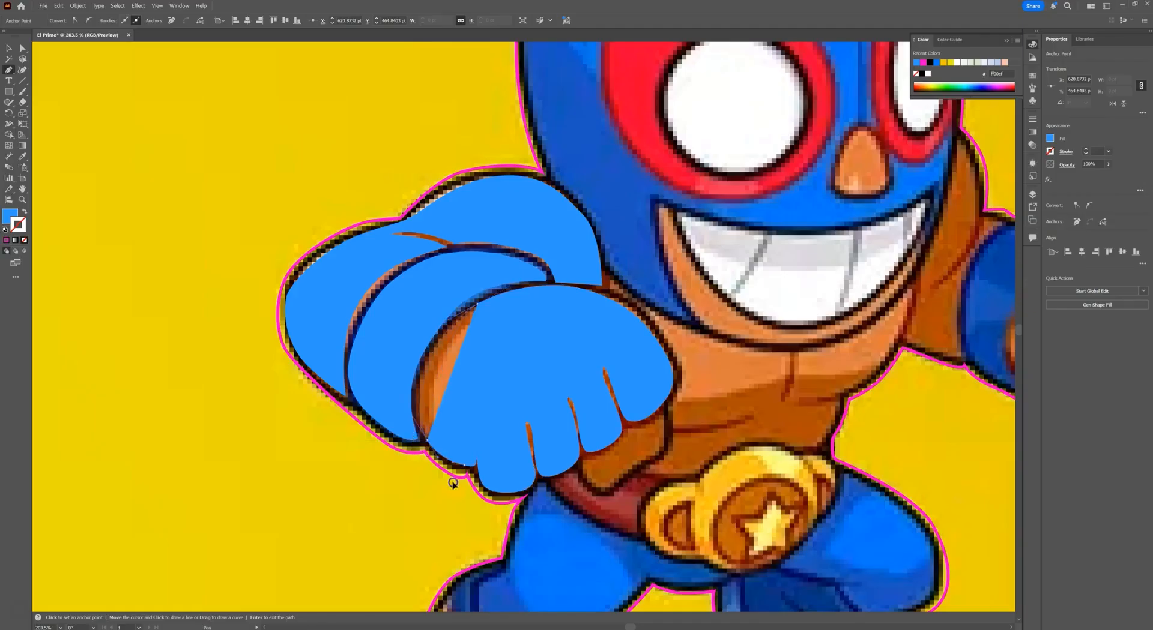
pyautogui.click(462, 494)
# - Trace the thumb beneath the curled fingers of the front fist as a separate closed Pen shape
pyautogui.moveTo(646, 371); pyautogui.dragTo(484, 290)
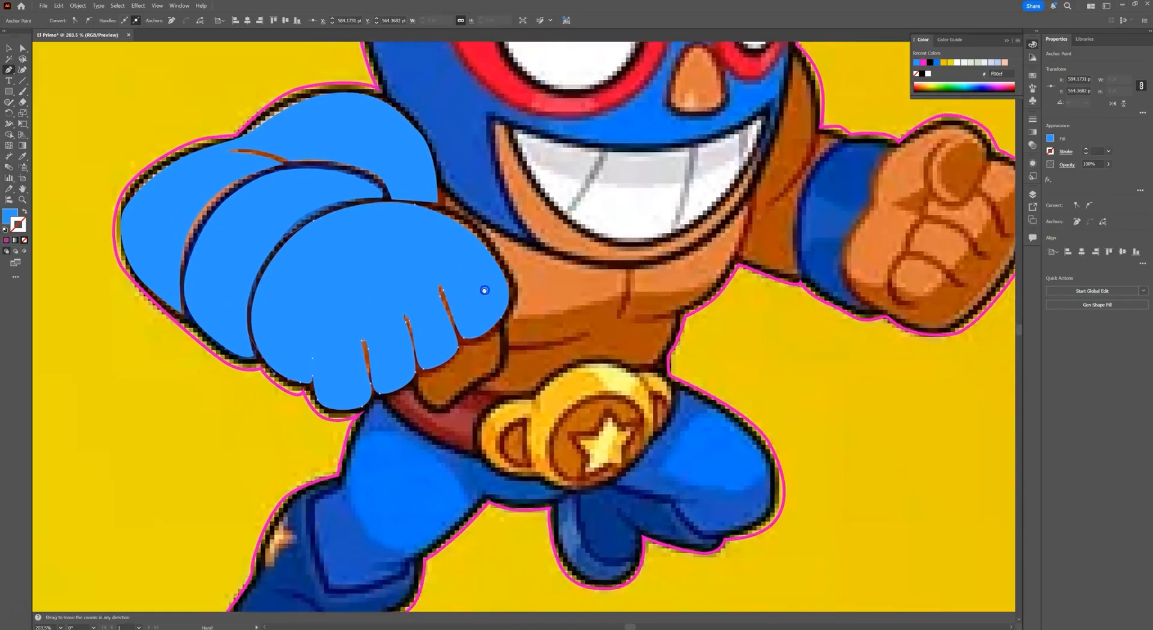
pyautogui.click(490, 343)
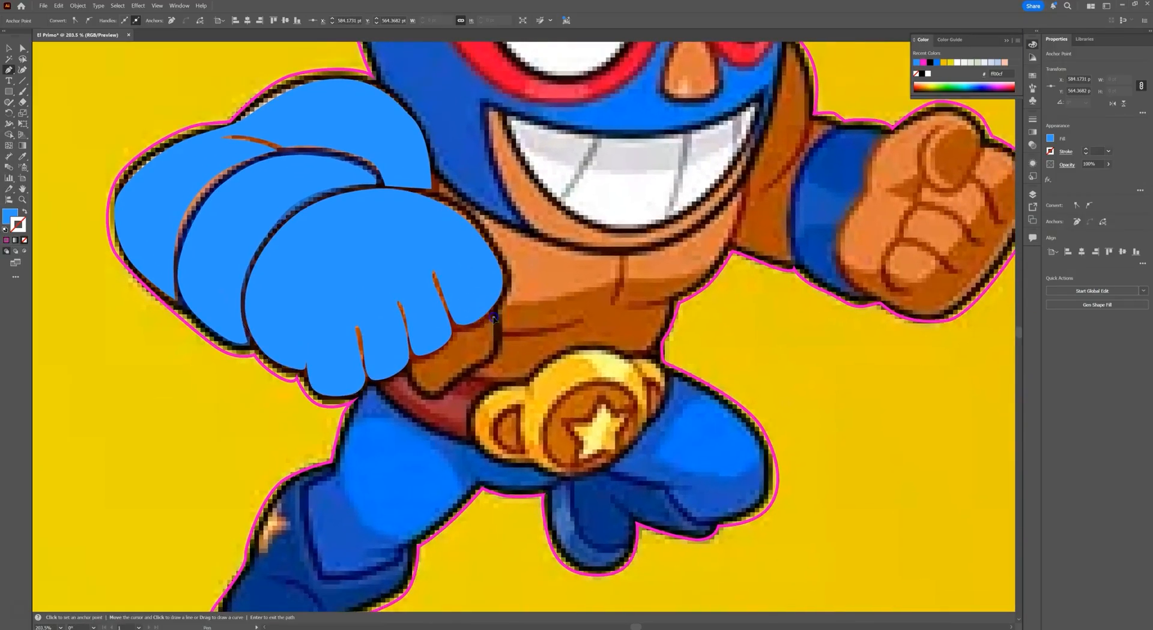
pyautogui.click(495, 352)
pyautogui.click(434, 395)
pyautogui.click(418, 382)
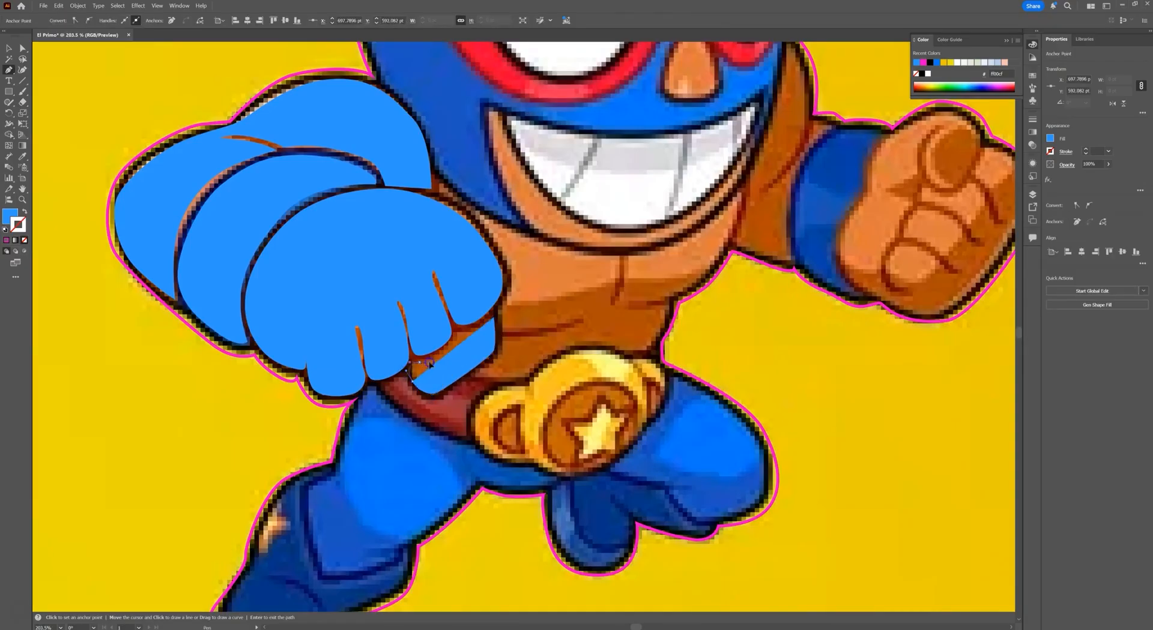
pyautogui.click(455, 337)
pyautogui.click(495, 318)
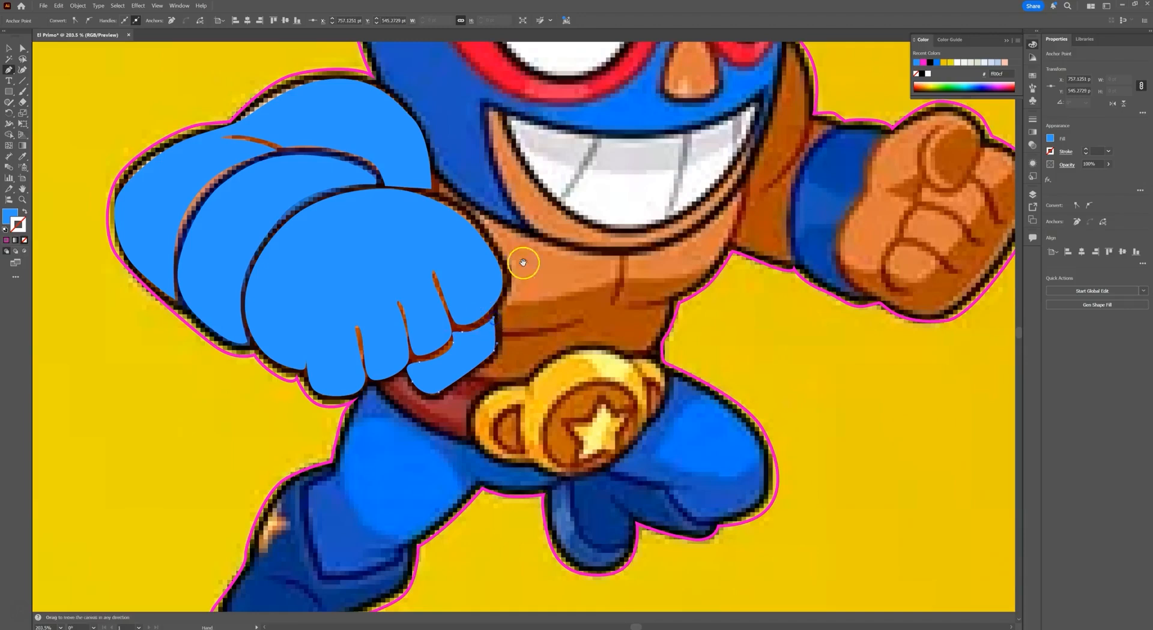
# - Start the torso path beside the shoulder, following the front fist's edge down and going out and back along the abdominal crease
pyautogui.moveTo(523, 264); pyautogui.dragTo(504, 322)
pyautogui.click(425, 249)
pyautogui.click(421, 235)
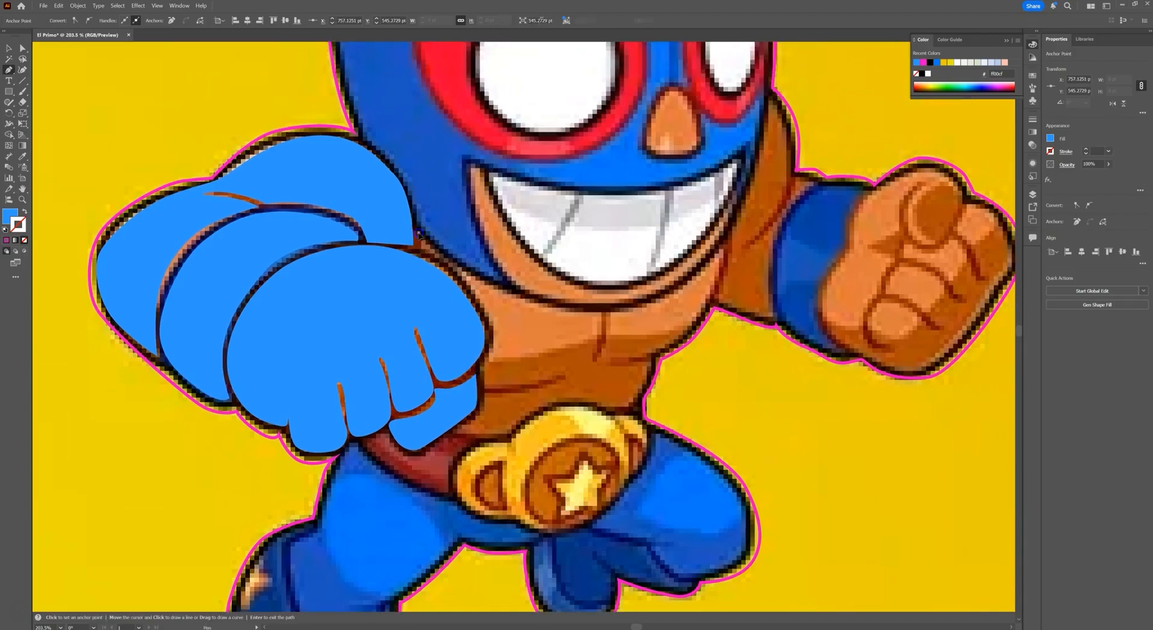
pyautogui.moveTo(419, 234); pyautogui.dragTo(418, 233)
pyautogui.click(422, 248)
pyautogui.moveTo(472, 285); pyautogui.dragTo(495, 315)
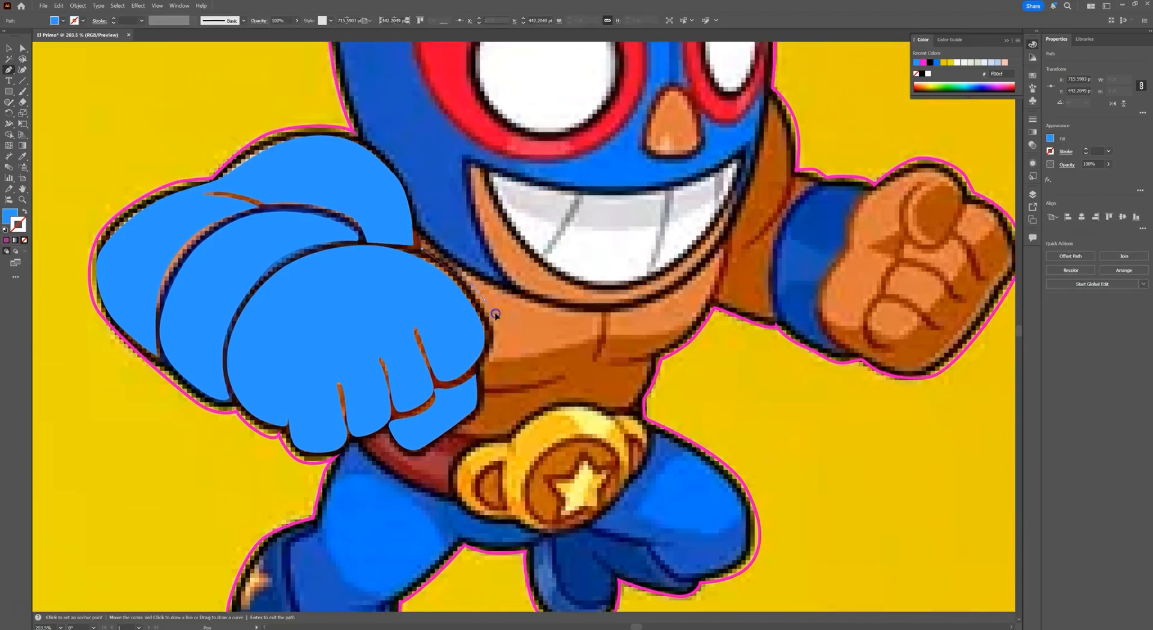
pyautogui.moveTo(488, 359); pyautogui.dragTo(568, 374)
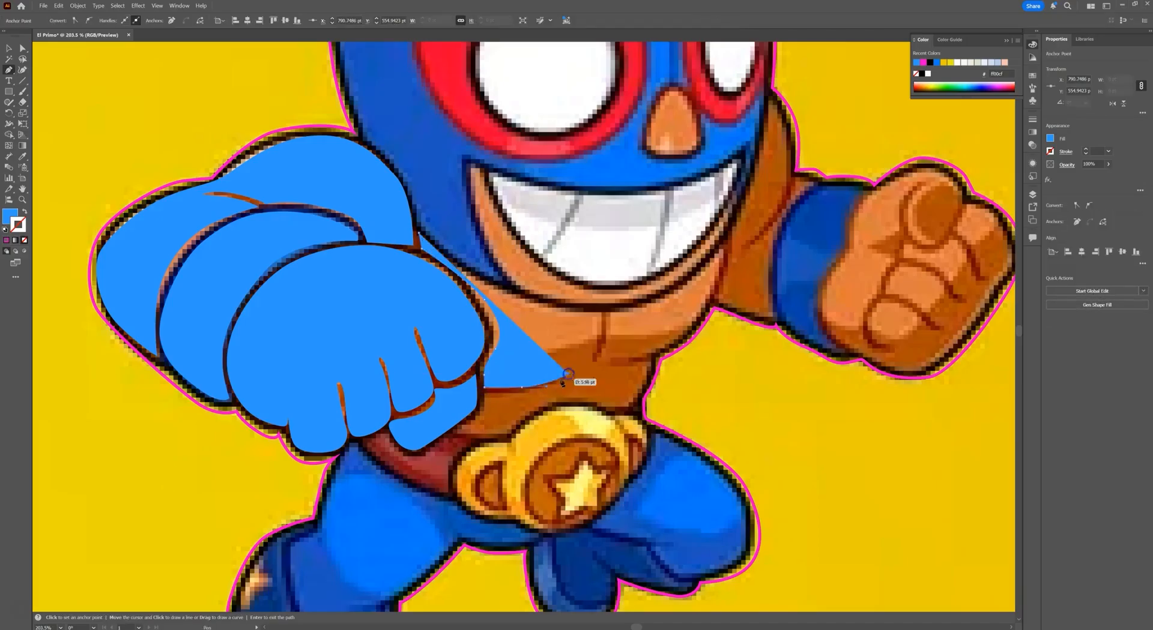
pyautogui.click(484, 396)
# - Continue the torso path along the belt and buckle, up the waist, around the side crease and along the lower chest
pyautogui.moveTo(472, 424); pyautogui.dragTo(497, 439)
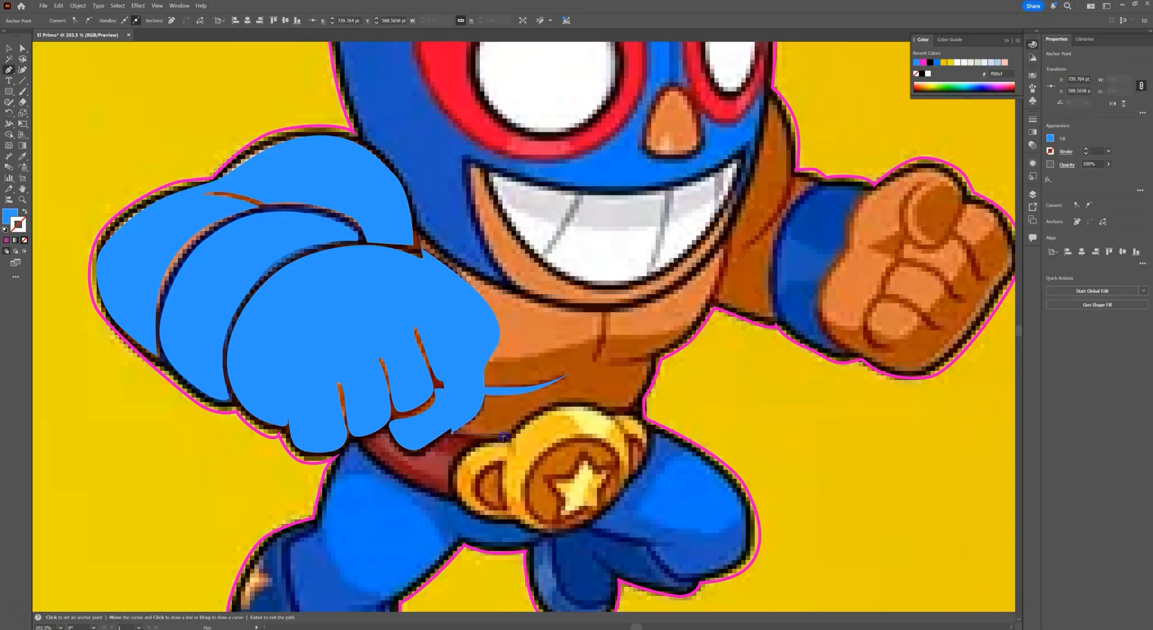
pyautogui.click(539, 403)
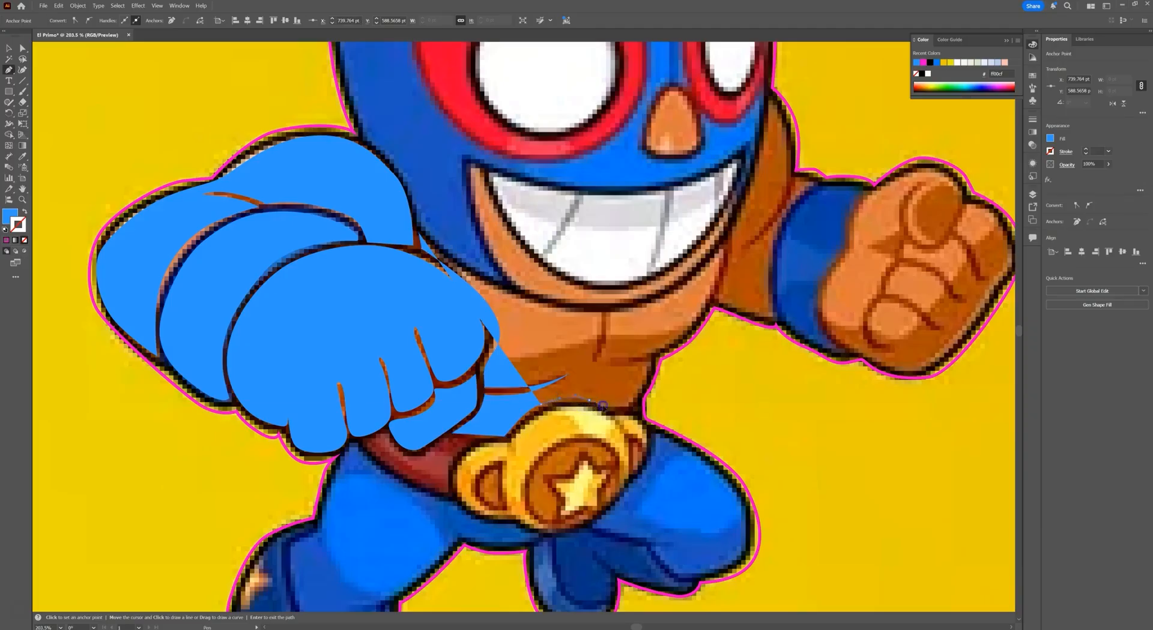
pyautogui.click(647, 364)
pyautogui.moveTo(611, 361); pyautogui.dragTo(692, 331)
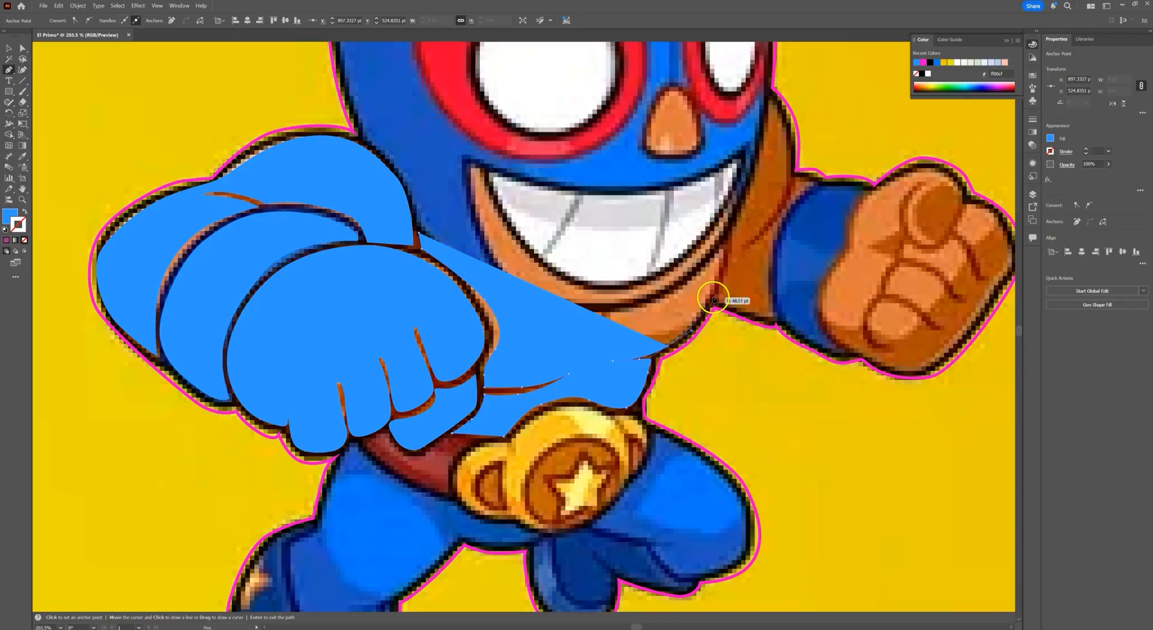
# - Show the torso path as an outline, close it along the chin and around the chest's center line, and swap back to a fill
pyautogui.hotkey('shift', 'x')
pyautogui.moveTo(711, 298); pyautogui.dragTo(718, 269)
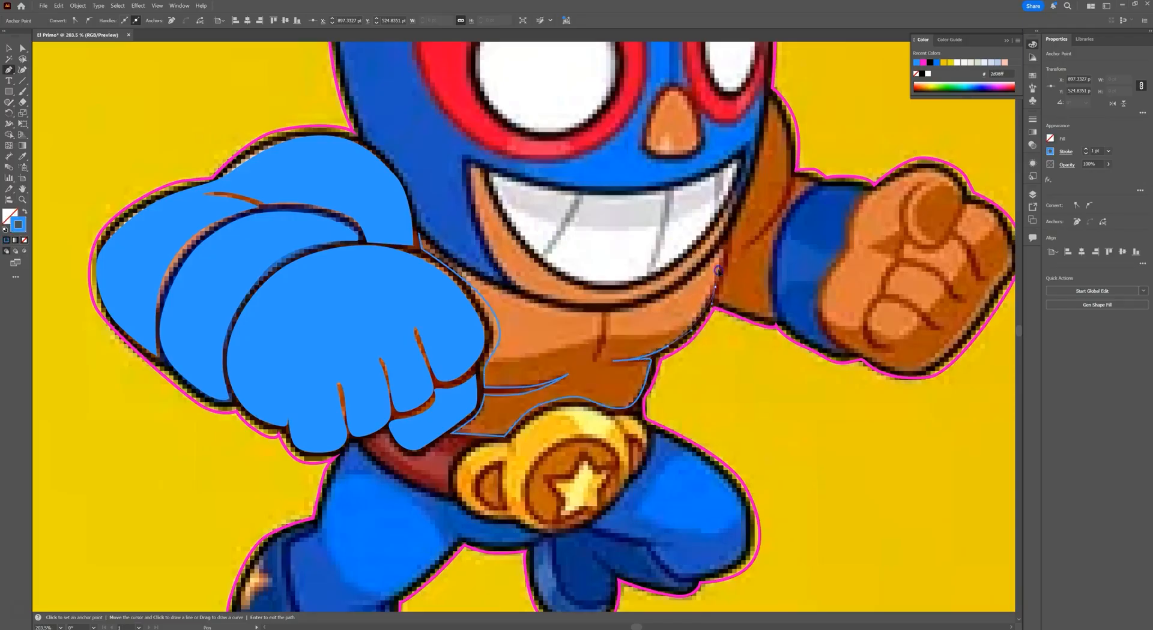
pyautogui.moveTo(666, 296); pyautogui.dragTo(599, 320)
pyautogui.click(599, 313)
pyautogui.moveTo(525, 297); pyautogui.dragTo(417, 232)
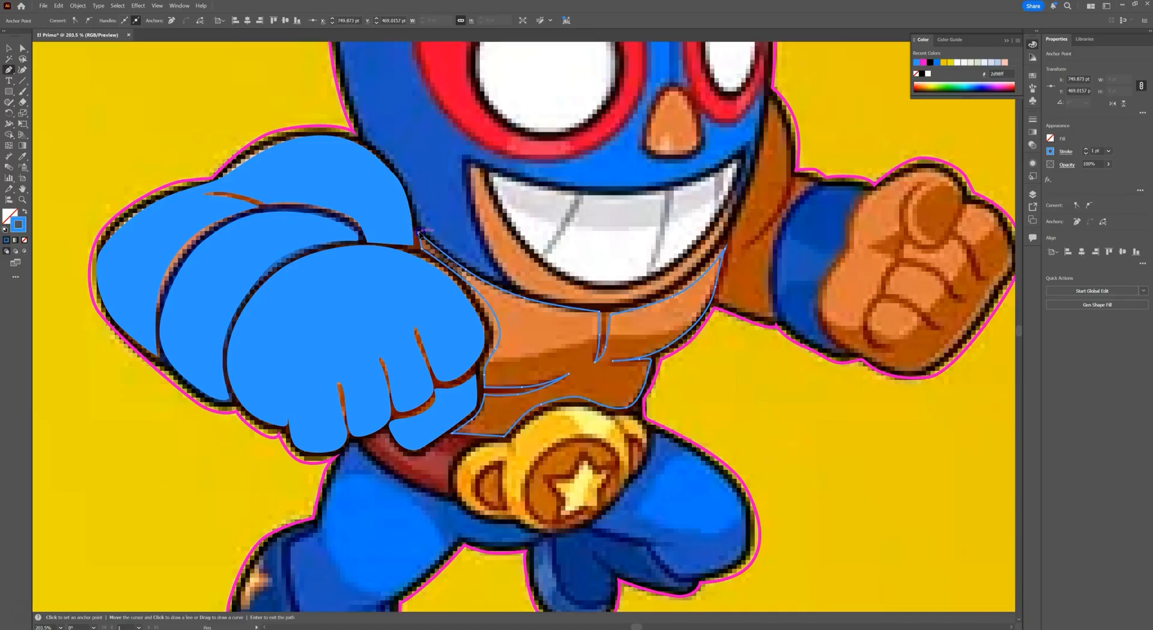
pyautogui.hotkey('shift', 'x')
# - Preview the character silhouette as a solid magenta fill behind the traced shapes and return it to an unfilled outline
pyautogui.moveTo(661, 342); pyautogui.dragTo(583, 333)
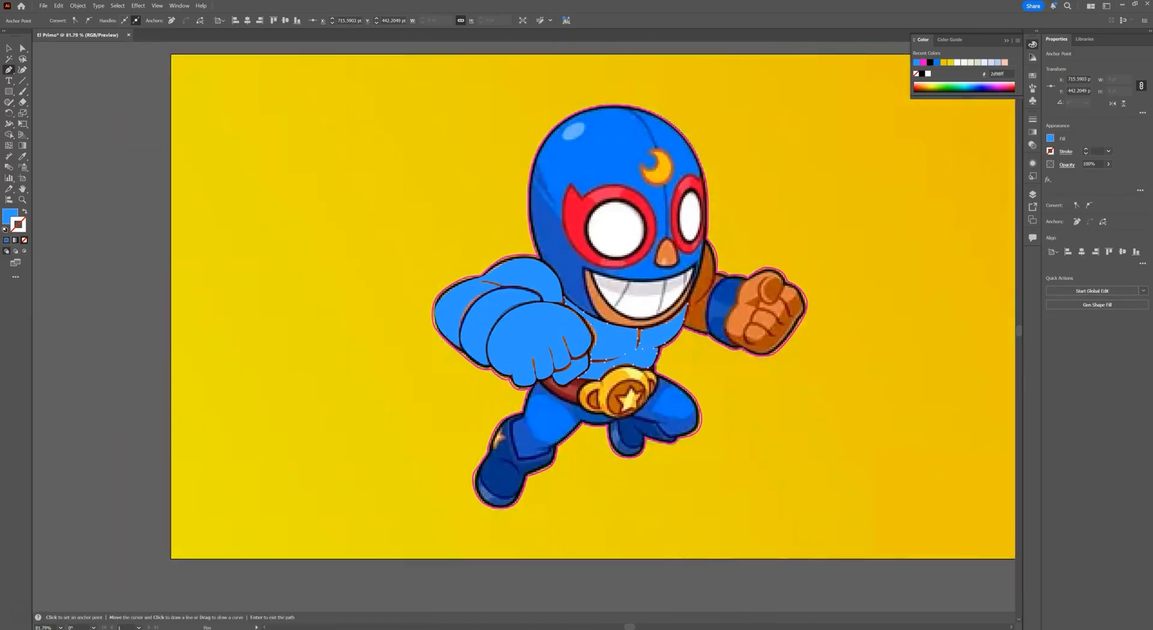
pyautogui.click(9, 48)
pyautogui.click(521, 255)
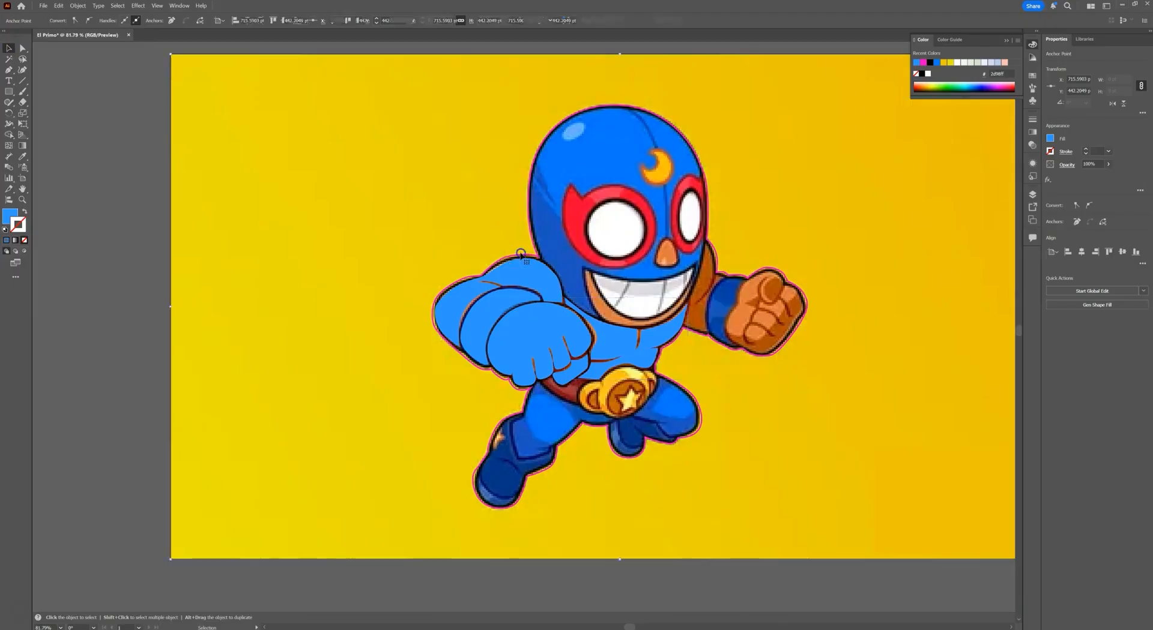
pyautogui.click(520, 255)
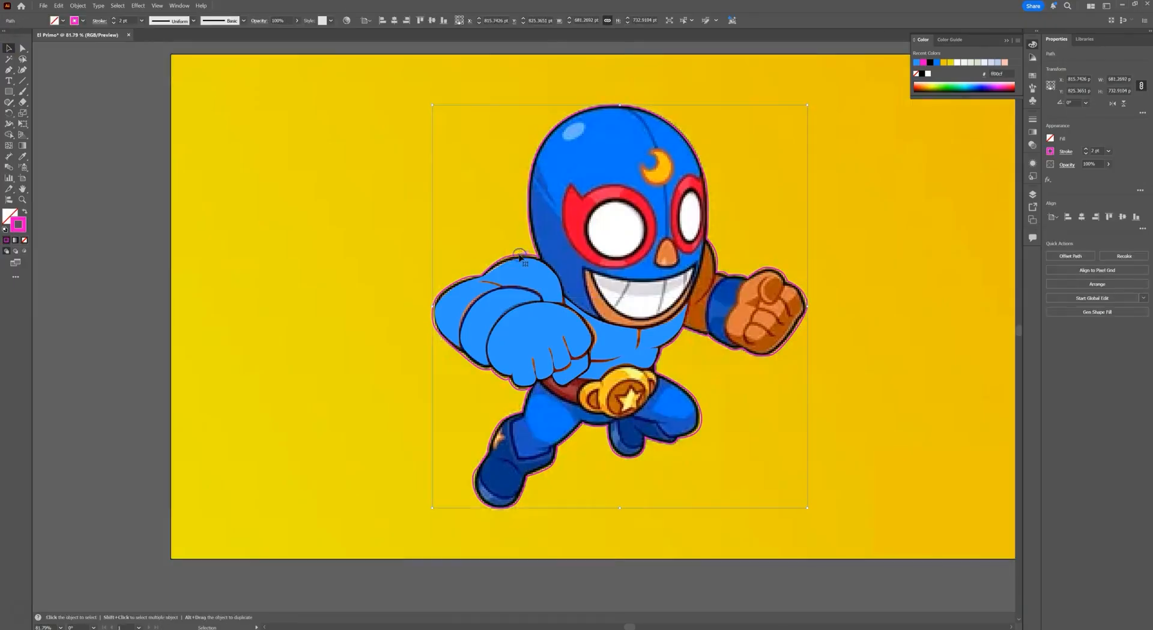
pyautogui.hotkey('shift', 'x')
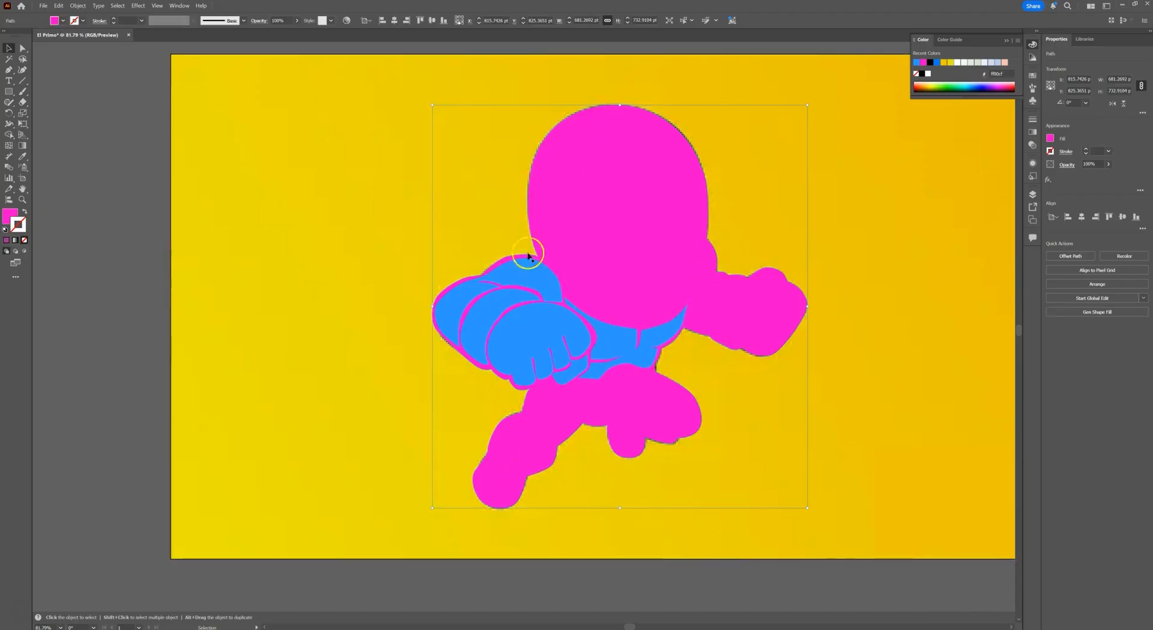
pyautogui.hotkey('shift', 'x')
# - Start the mask path at the chin with the Pen tool, tracing up the jaw, past the shoulder and up the side of the head
pyautogui.press('z')
pyautogui.moveTo(696, 354); pyautogui.dragTo(759, 355)
pyautogui.scroll(3, 540, 342)
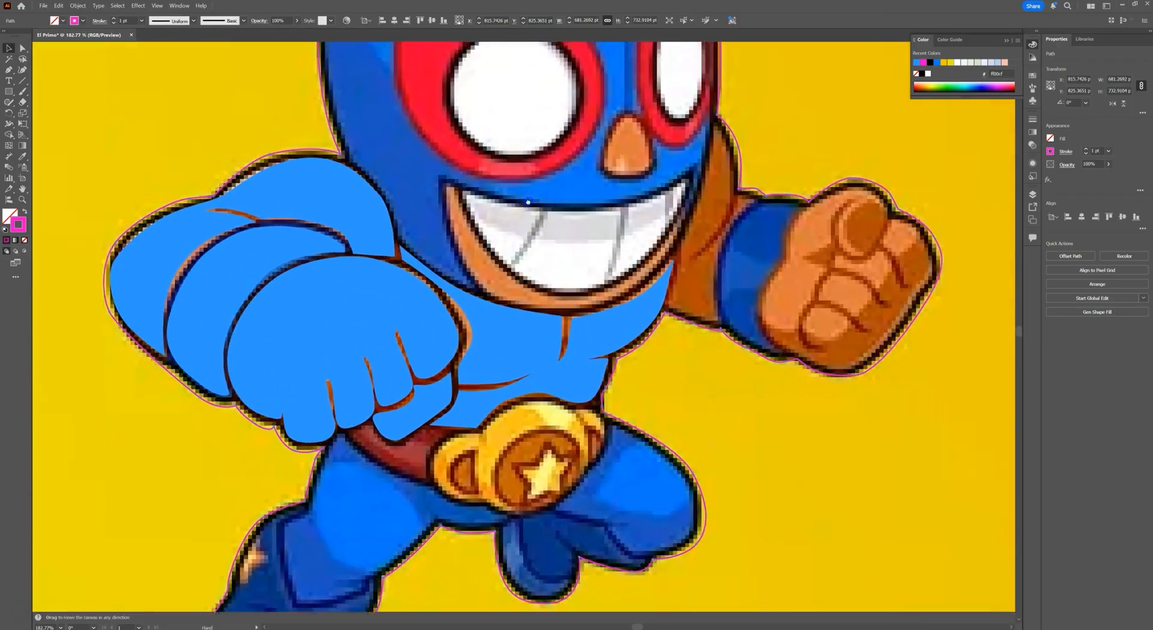
pyautogui.press('p')
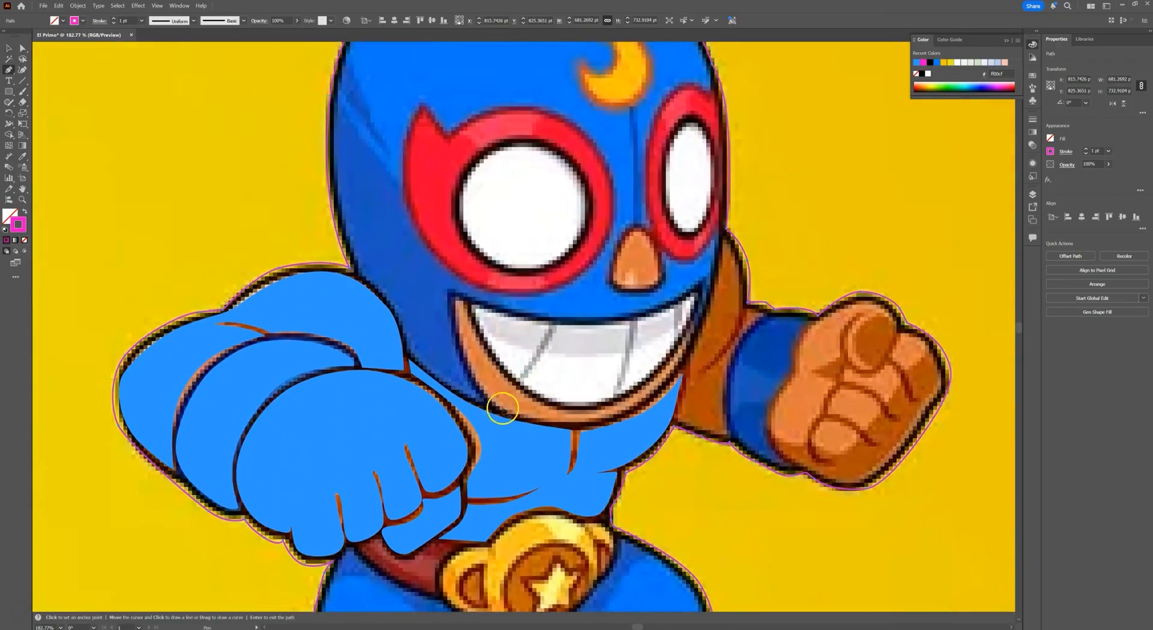
pyautogui.click(484, 401)
pyautogui.click(404, 324)
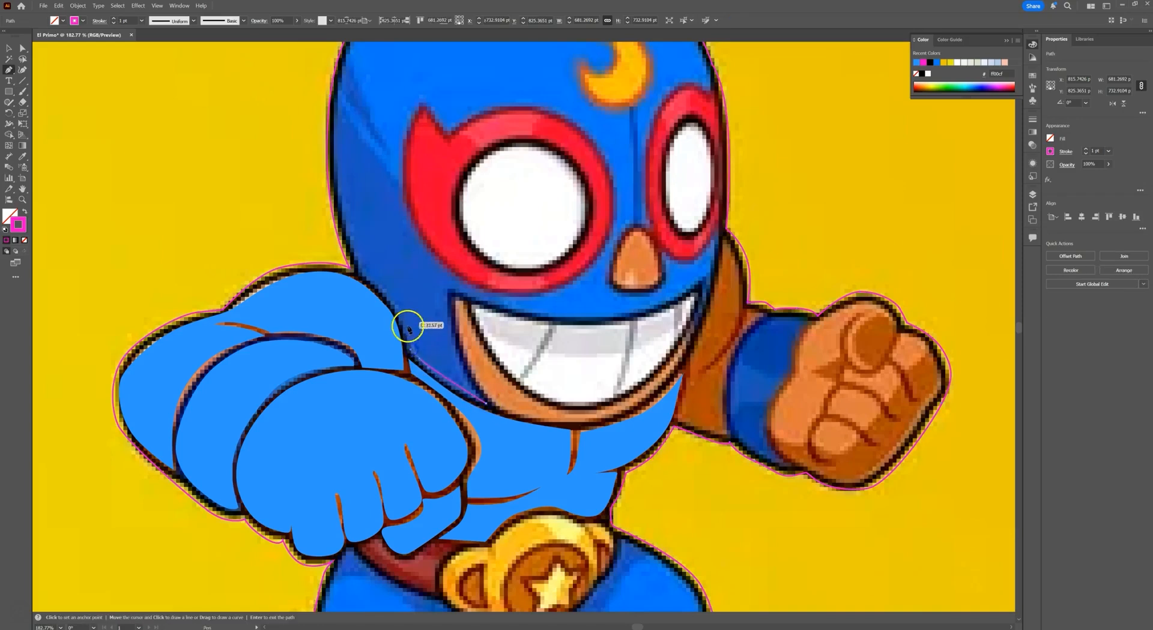
pyautogui.scroll(3, 360, 247)
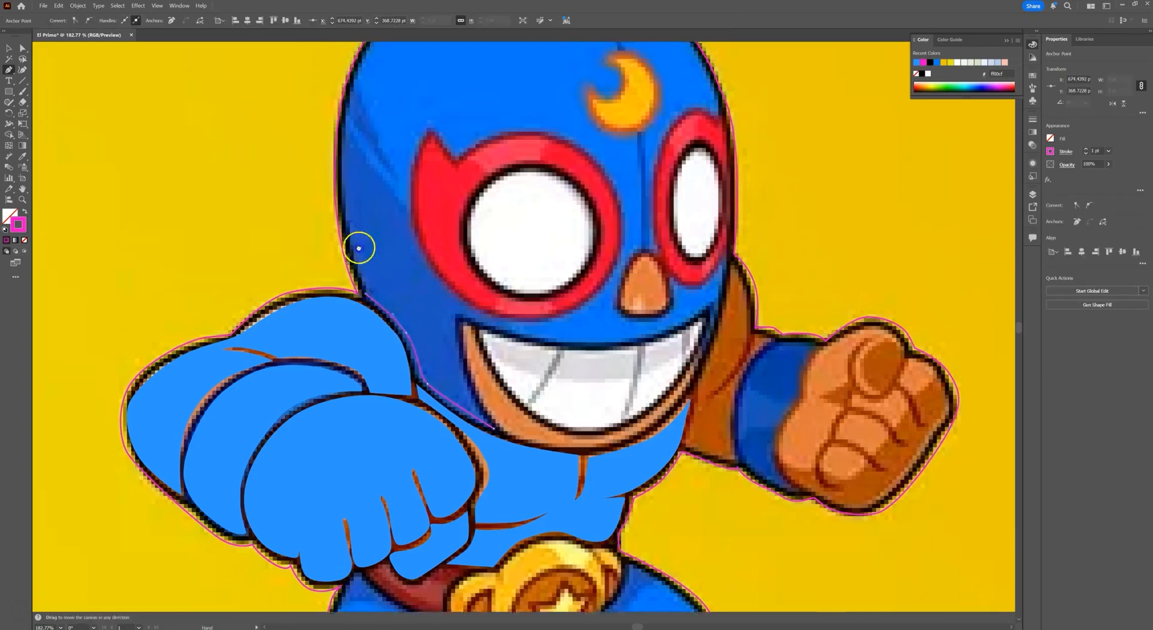
pyautogui.click(369, 228)
pyautogui.moveTo(369, 229); pyautogui.dragTo(372, 156)
pyautogui.moveTo(455, 137); pyautogui.dragTo(403, 192)
pyautogui.moveTo(403, 117); pyautogui.dragTo(408, 115)
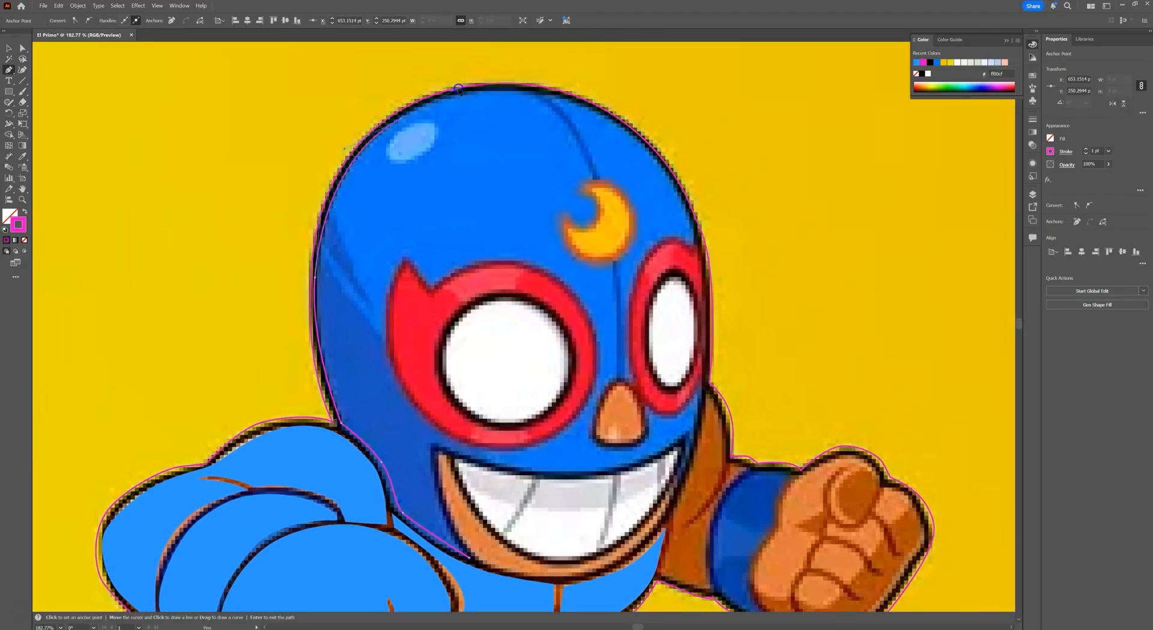
# - Continue the mask path in a smooth curve over the crown of the head, just inside the black outline
pyautogui.click(503, 116)
pyautogui.moveTo(503, 116); pyautogui.dragTo(549, 109)
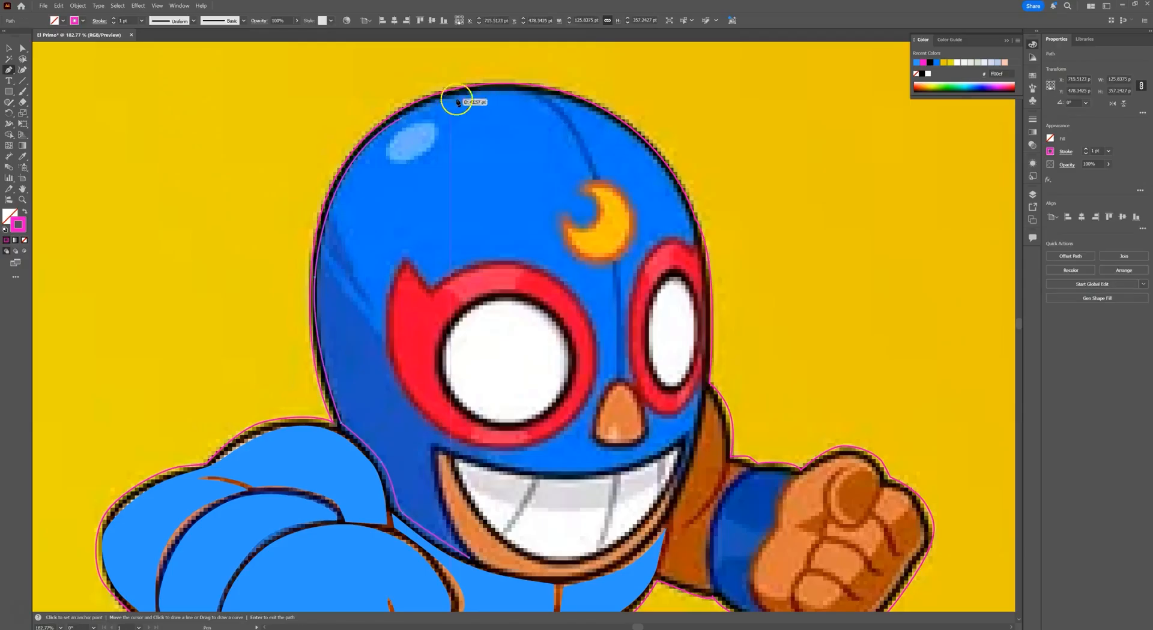
pyautogui.click(593, 176)
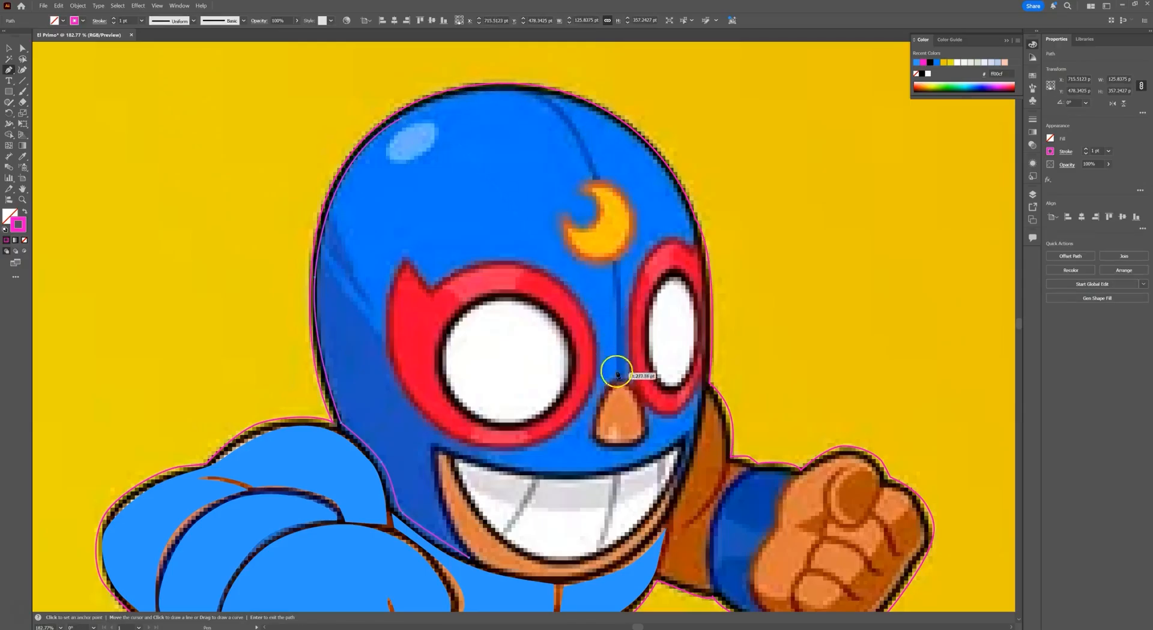
pyautogui.moveTo(504, 108); pyautogui.dragTo(416, 114)
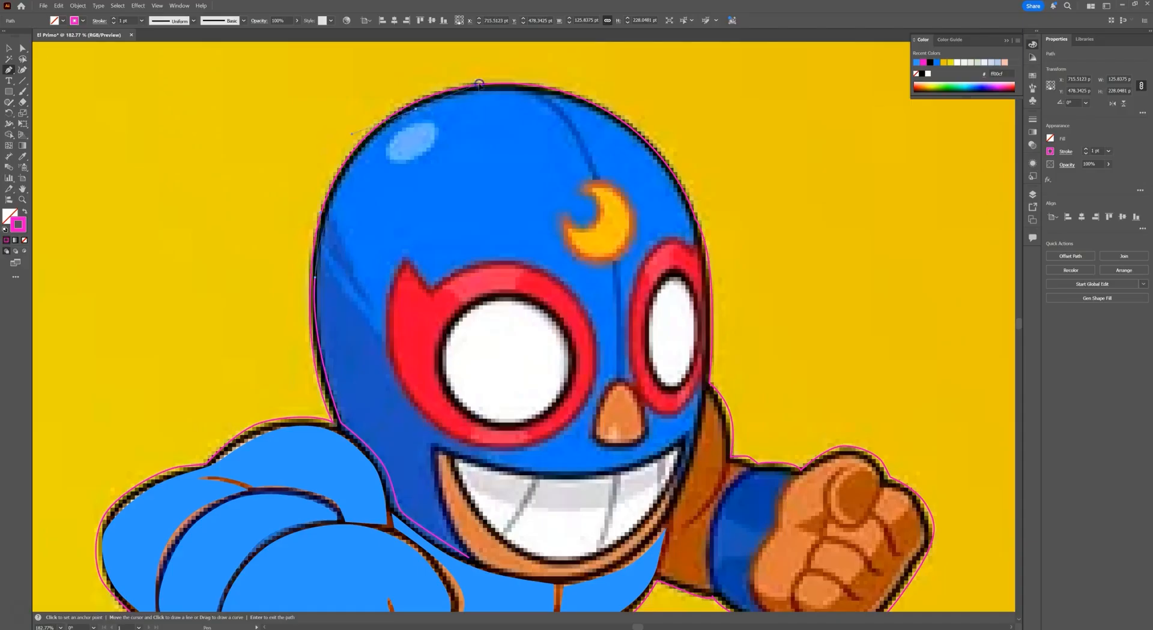
pyautogui.click(488, 75)
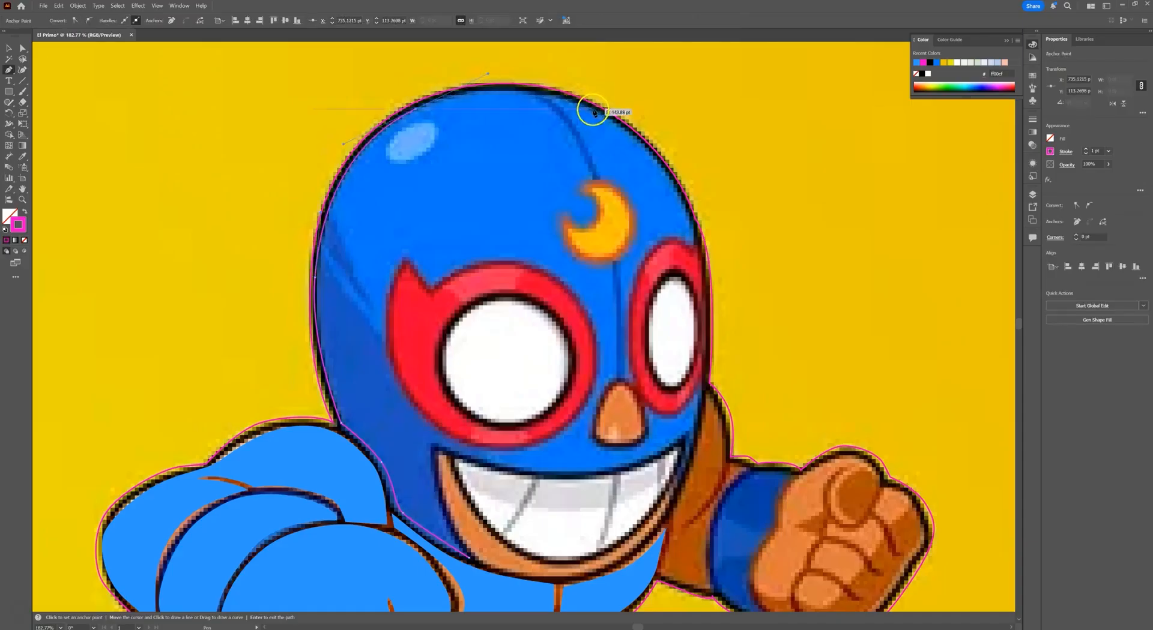
pyautogui.moveTo(619, 119); pyautogui.dragTo(618, 118)
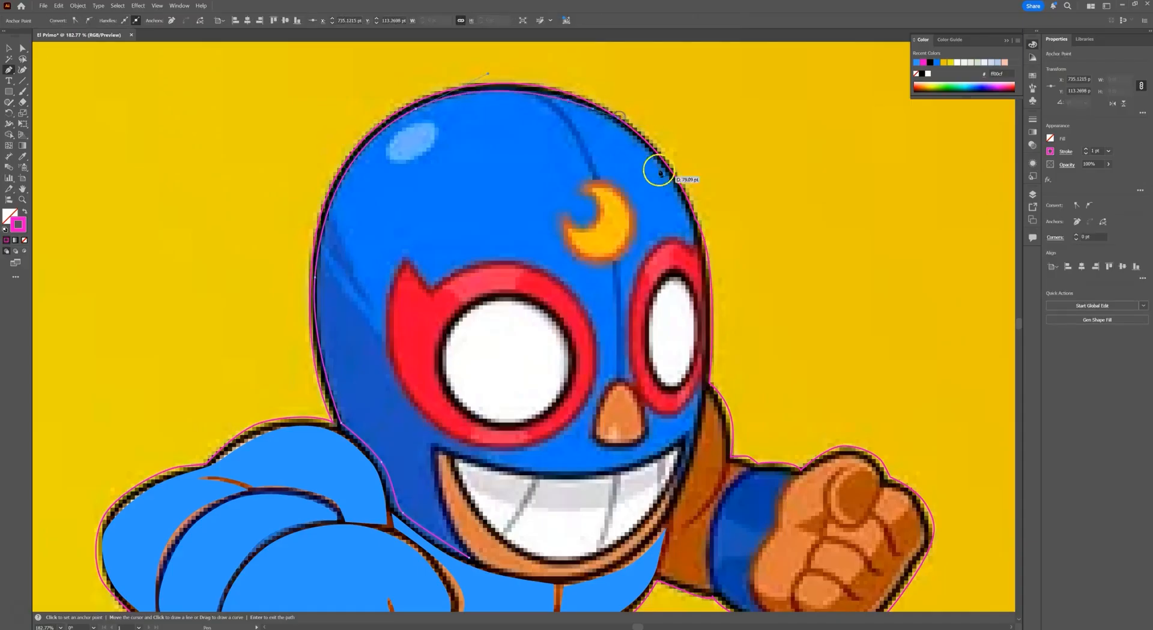
# - Continue the mask path down the far side of the face, past the smaller eye and down to the tip beside the mouth
pyautogui.moveTo(684, 206); pyautogui.dragTo(694, 243)
pyautogui.moveTo(682, 407); pyautogui.dragTo(682, 408)
pyautogui.moveTo(693, 242); pyautogui.dragTo(703, 335)
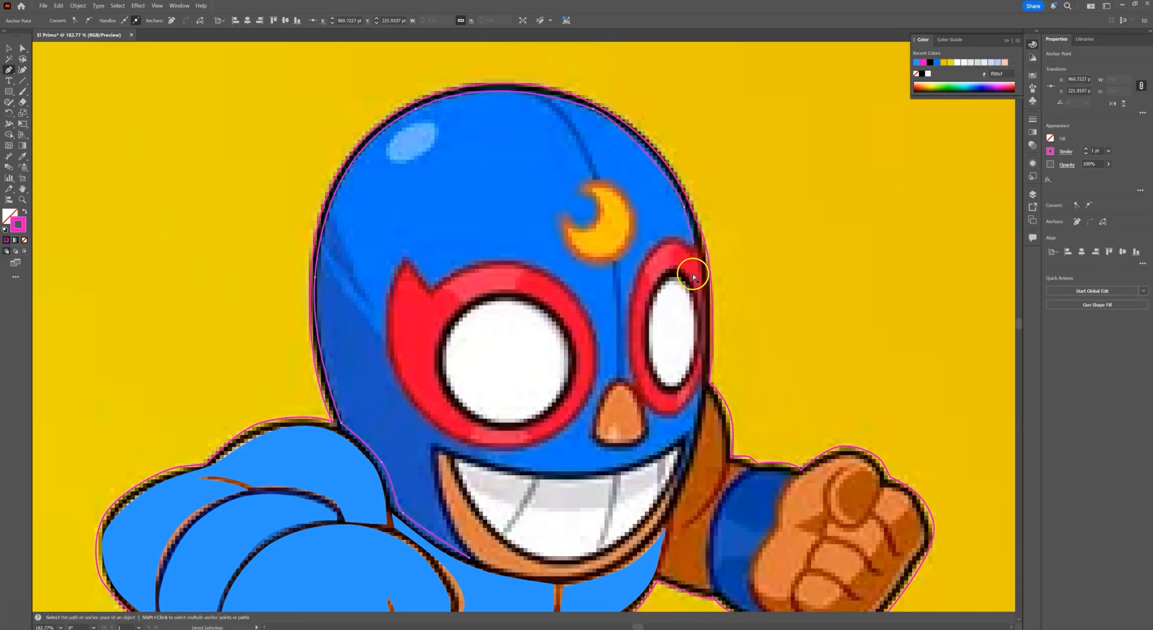
pyautogui.hotkey('ctrl', 'z')
pyautogui.hotkey('ctrl', 'z')
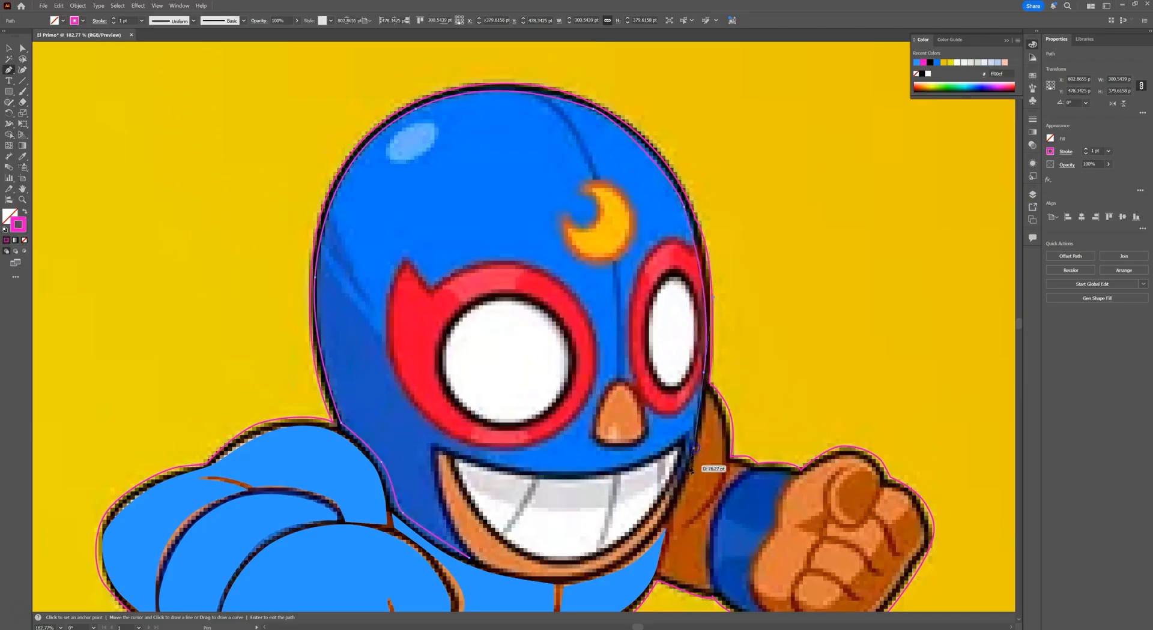
pyautogui.click(676, 489)
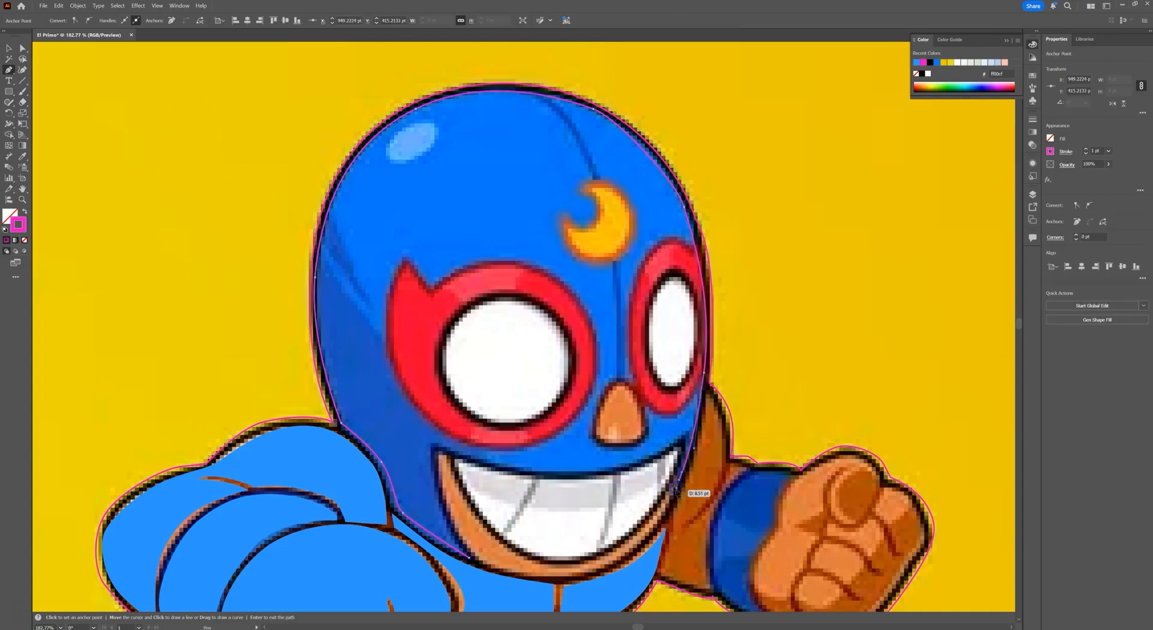
pyautogui.press('Return')
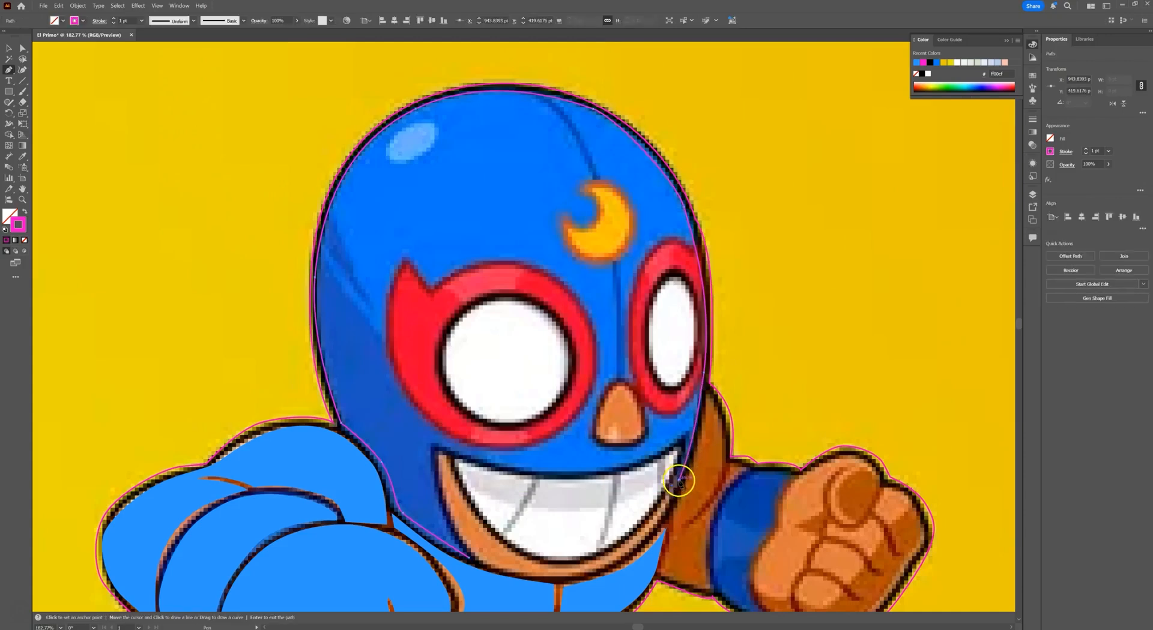
pyautogui.click(676, 487)
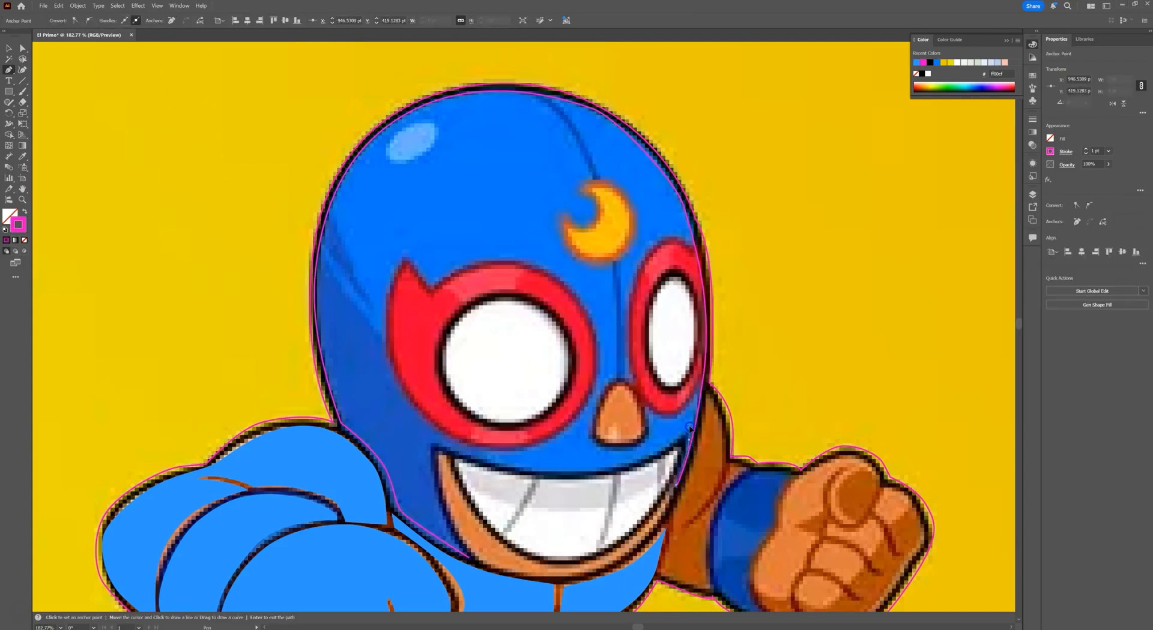
# - Trace the mask path along the upper lip to the mouth's corner, and close it down the mouth's edge at the chin
pyautogui.click(587, 474)
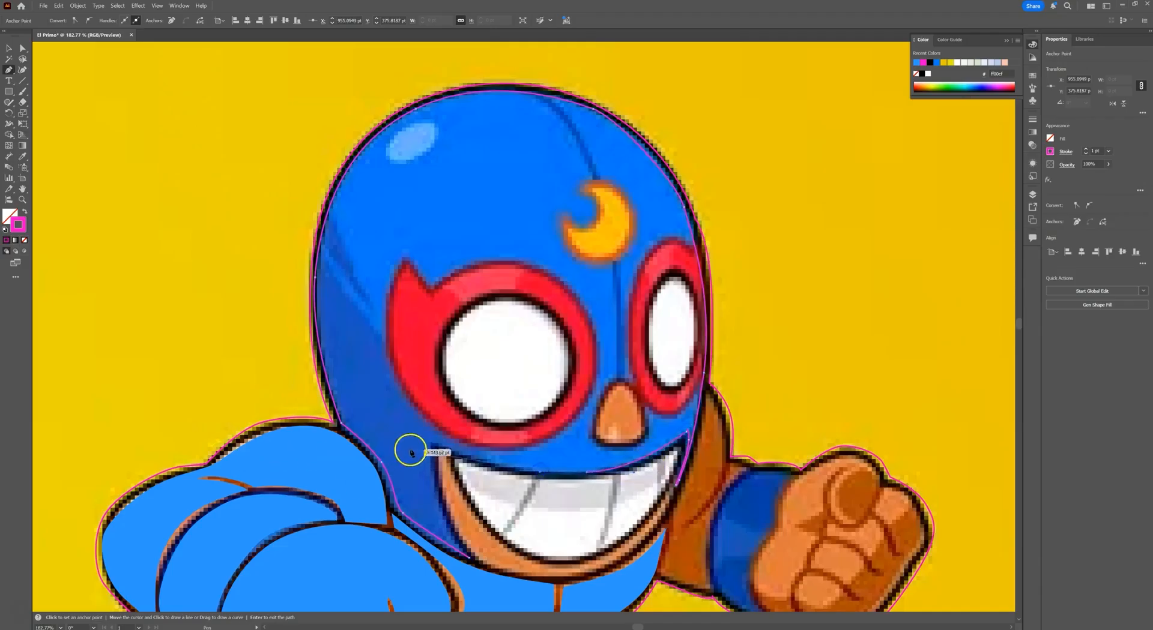
pyautogui.click(442, 449)
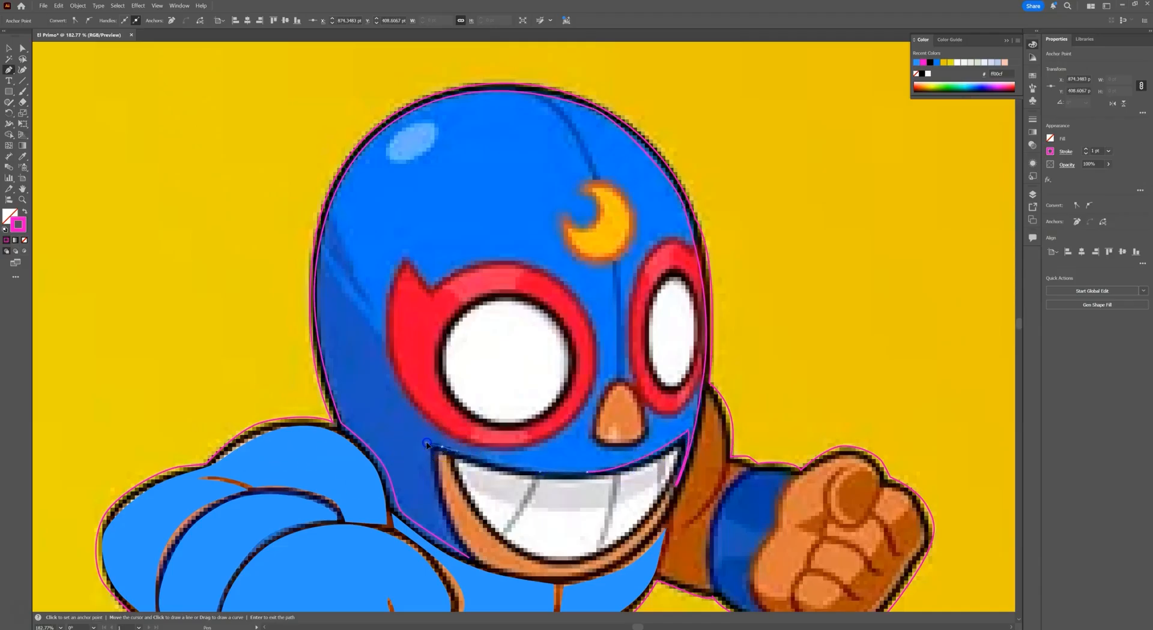
pyautogui.click(426, 445)
pyautogui.click(469, 559)
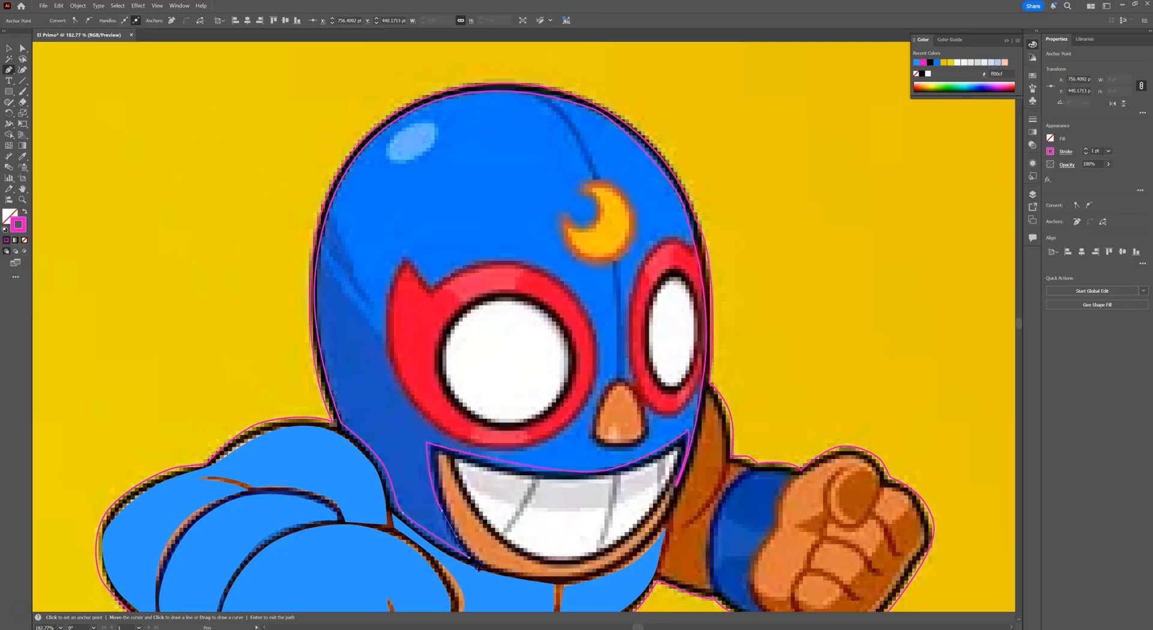
pyautogui.click(436, 490)
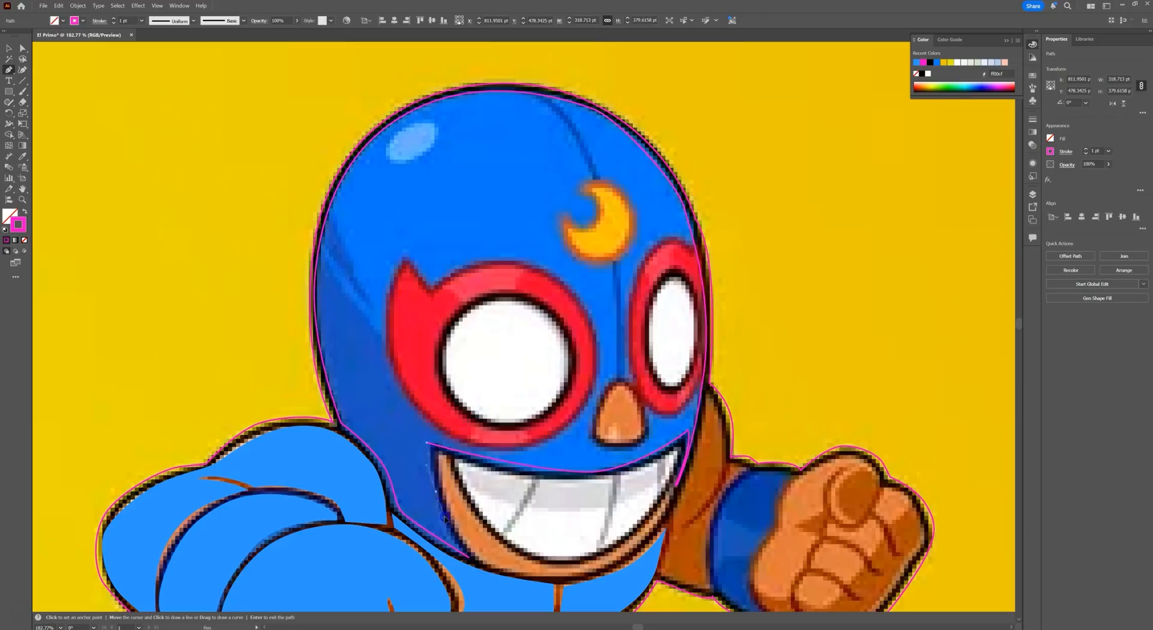
pyautogui.click(469, 558)
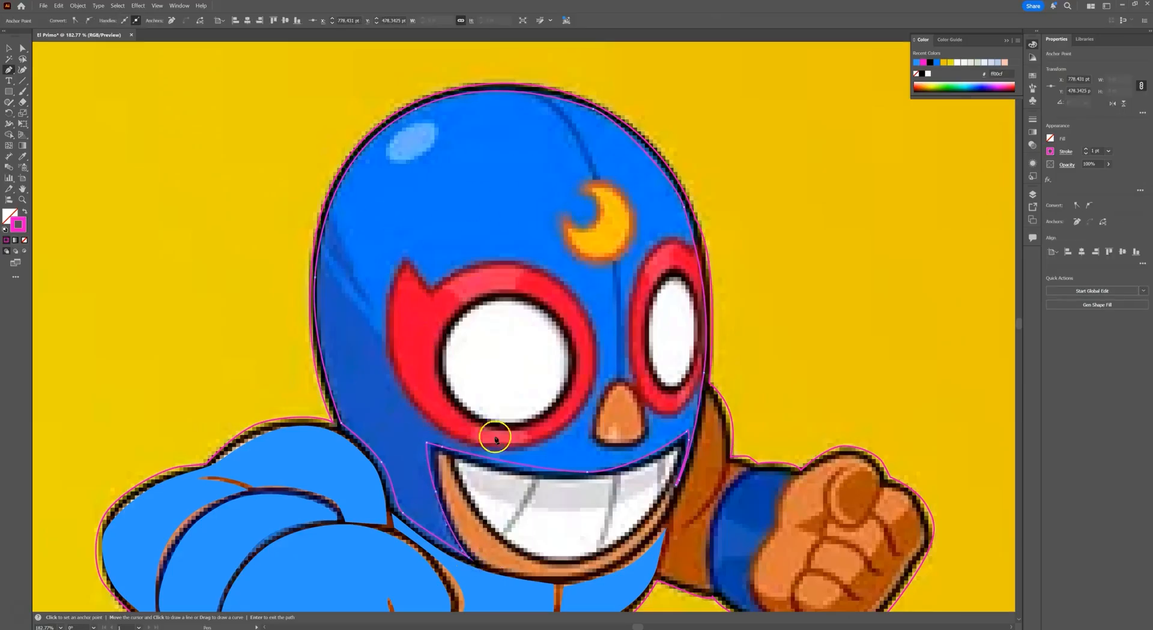
# - Trace a closed path around the outer edge of the crescent moon on the forehead
pyautogui.click(578, 186)
pyautogui.click(626, 193)
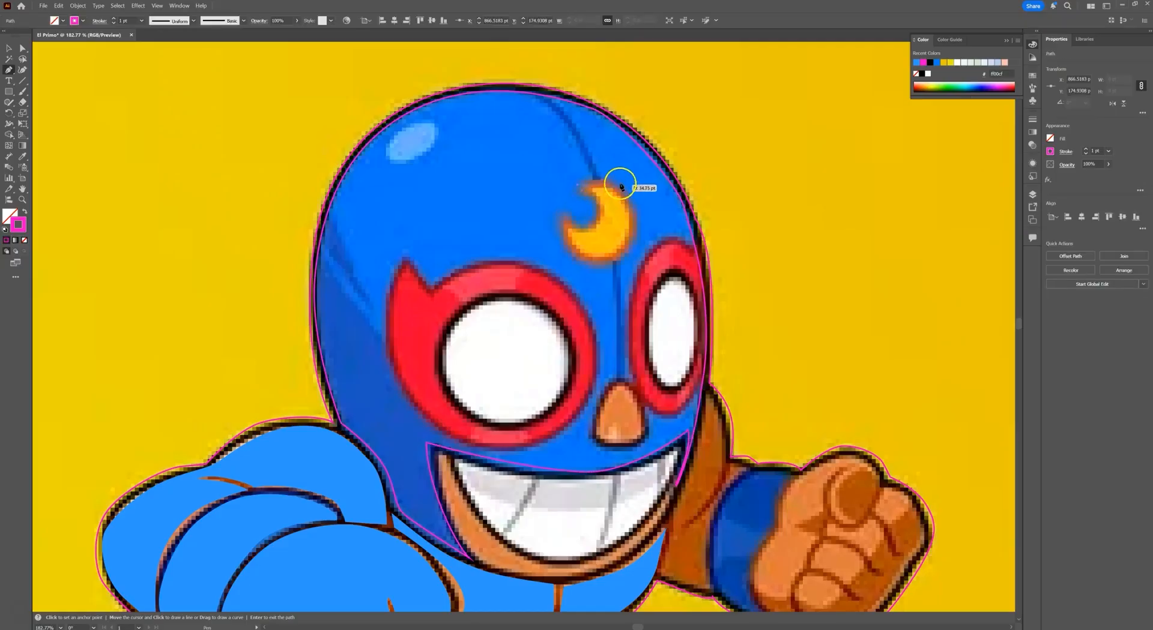
pyautogui.click(612, 265)
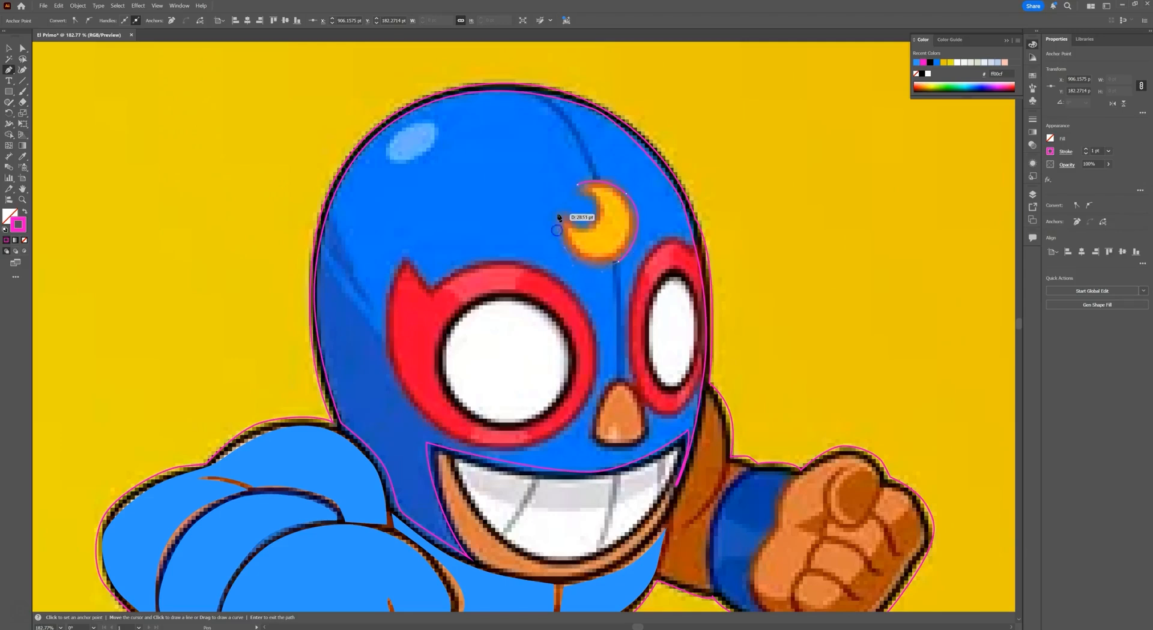
pyautogui.click(588, 229)
pyautogui.click(594, 245)
# - Offset the crescent moon path inward by -5 pt with mitered joins
pyautogui.click(9, 48)
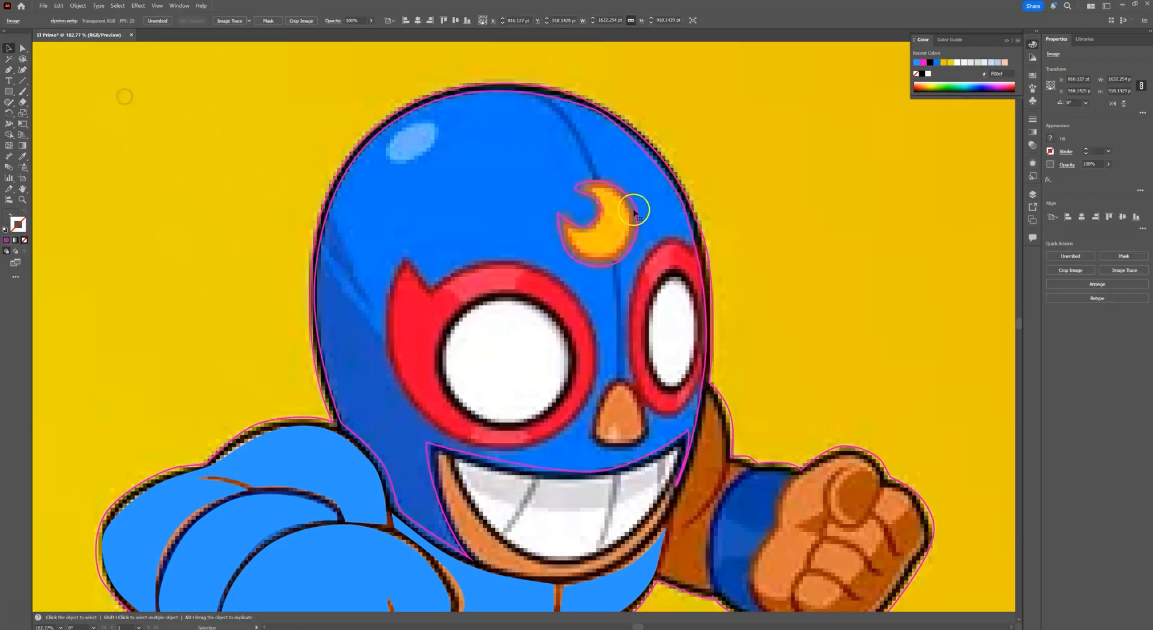
pyautogui.click(569, 206)
pyautogui.click(595, 199)
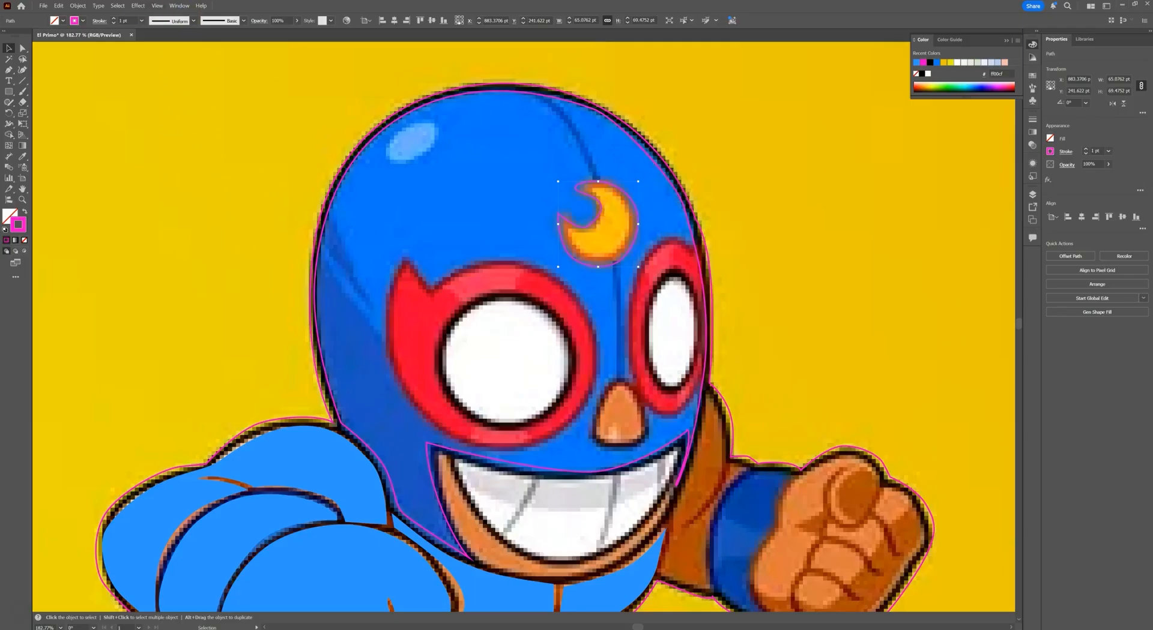
pyautogui.click(79, 6)
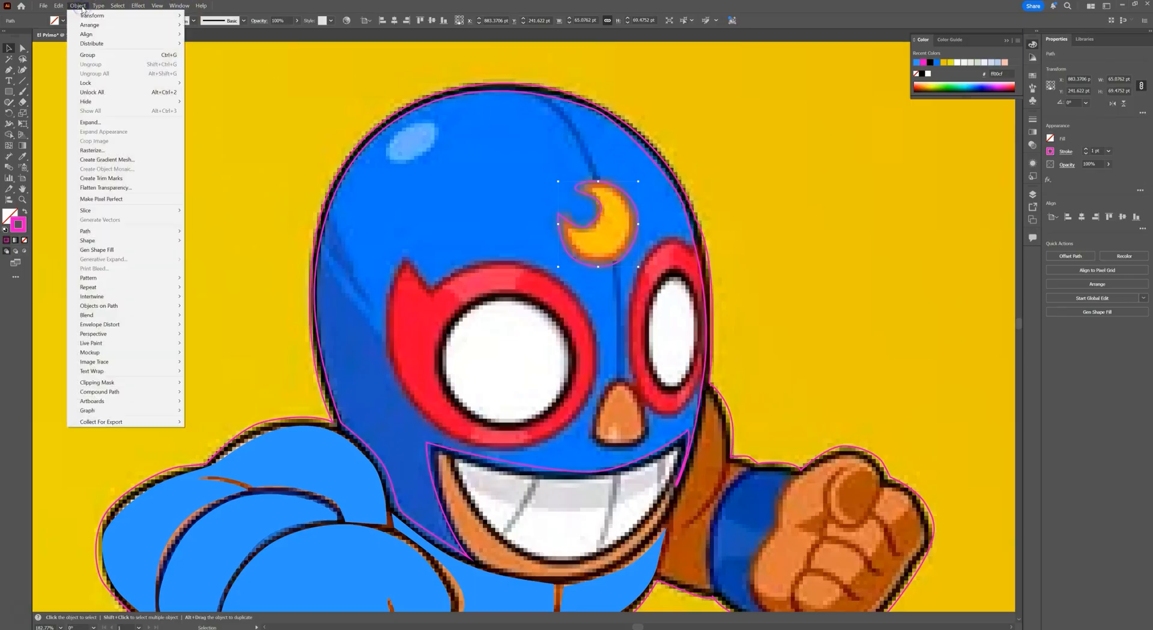
pyautogui.moveTo(144, 233)
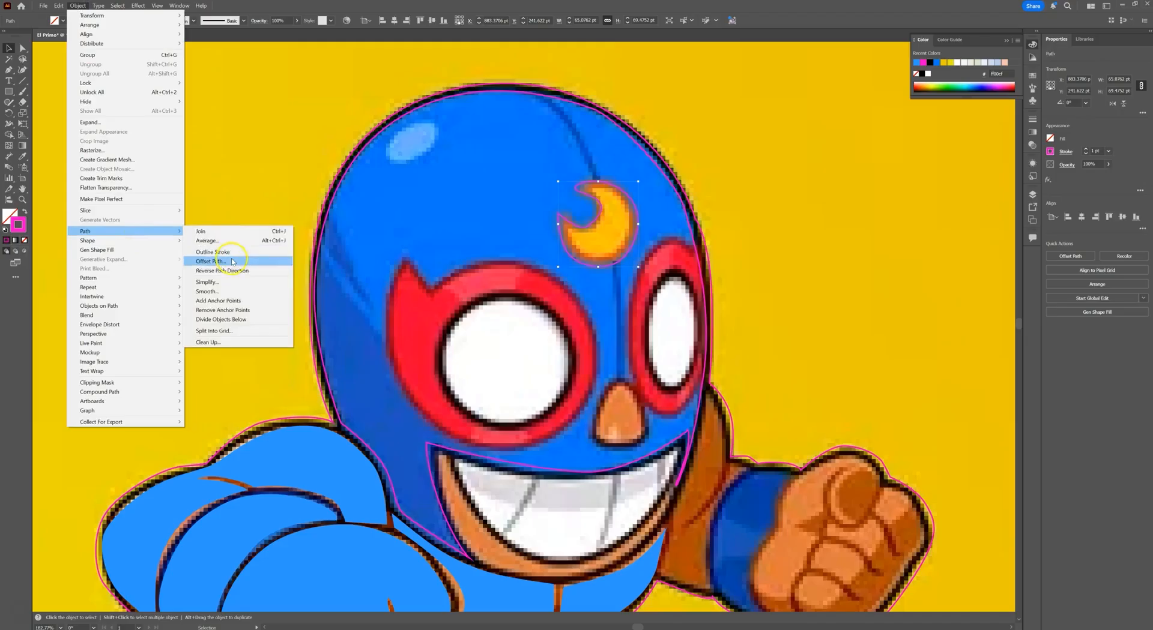
pyautogui.click(233, 262)
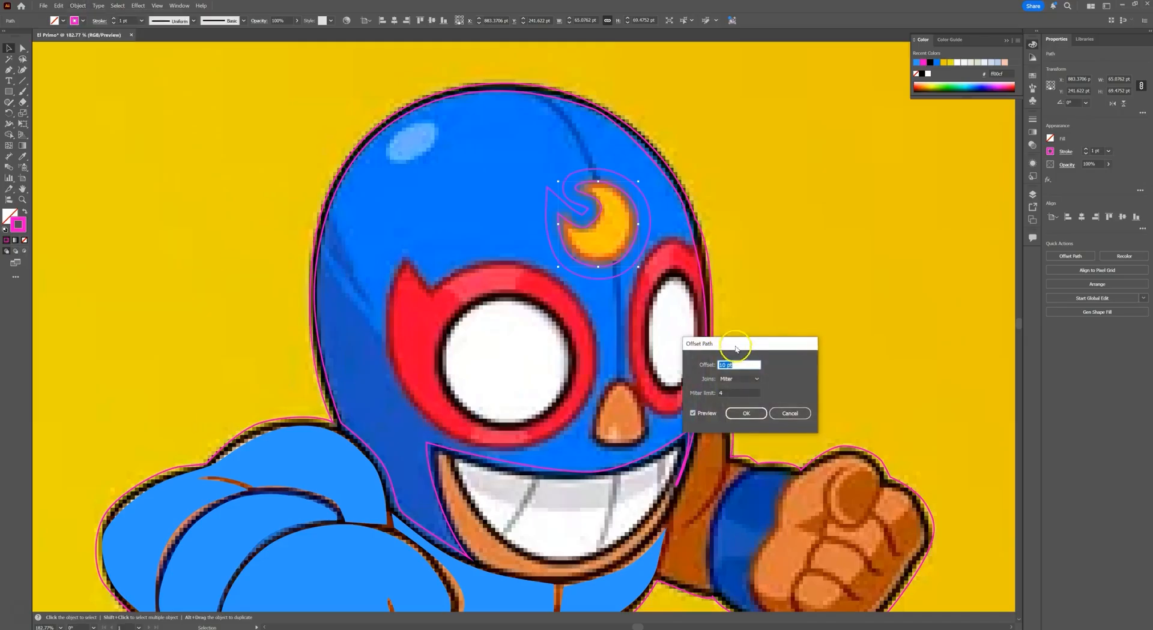
pyautogui.moveTo(736, 348); pyautogui.dragTo(699, 298)
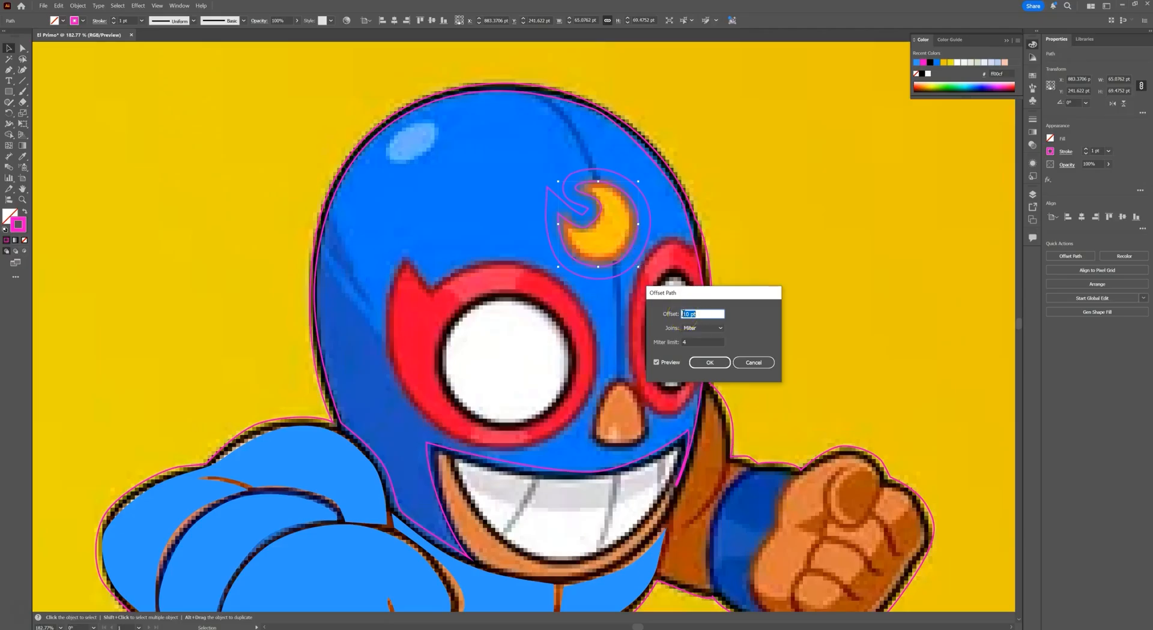
pyautogui.press('Tab')
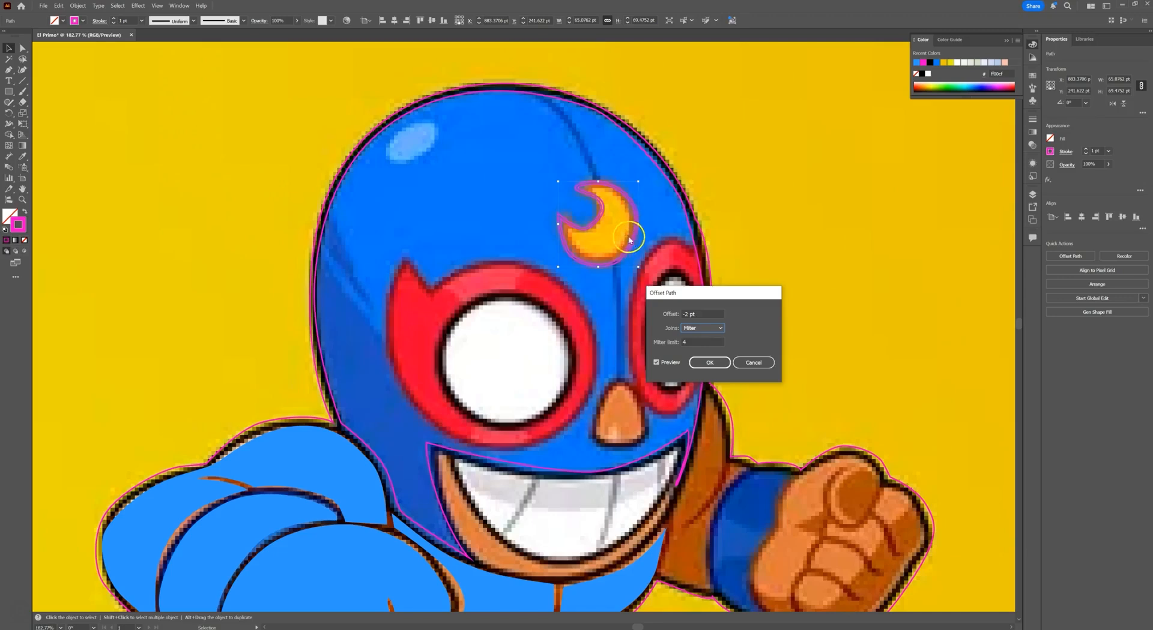
pyautogui.doubleClick(685, 314)
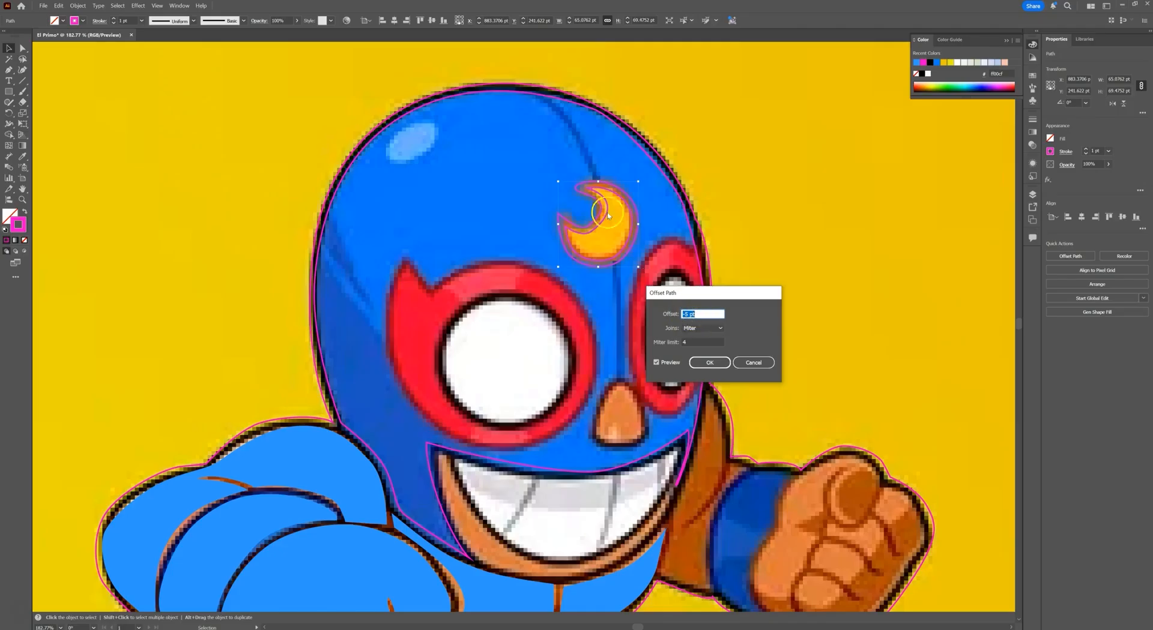
pyautogui.click(720, 364)
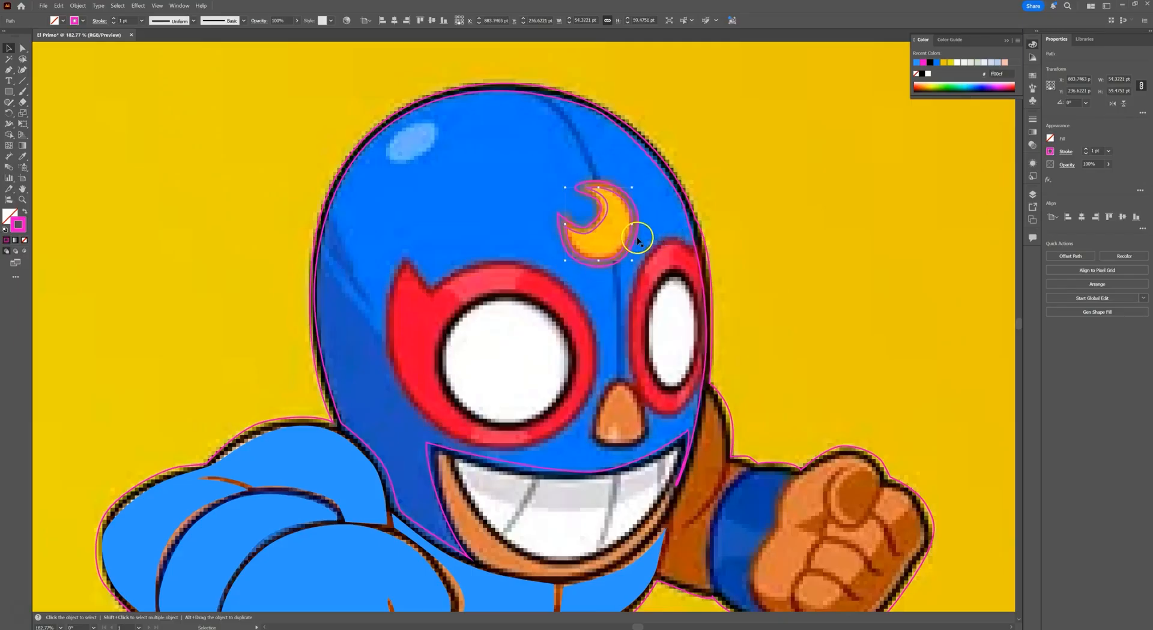
# - Fill the inner crescent path with the moon's yellow sampled from the image
pyautogui.press('i')
pyautogui.click(609, 229)
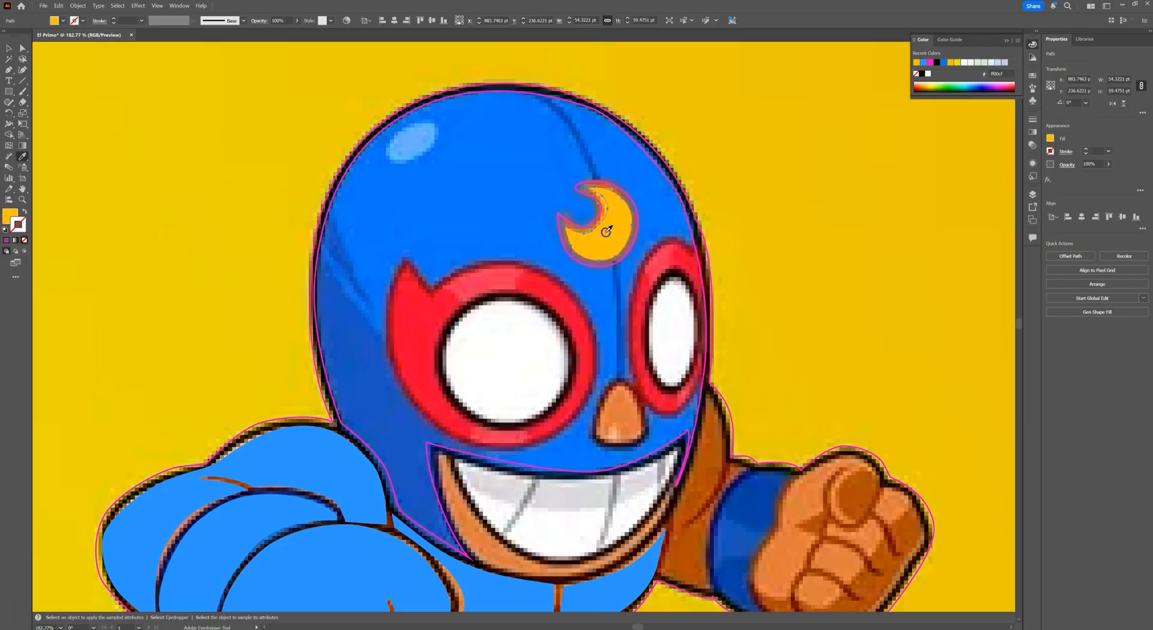
pyautogui.keyDown('ctrl'); pyautogui.click(625, 219); pyautogui.keyUp('ctrl')
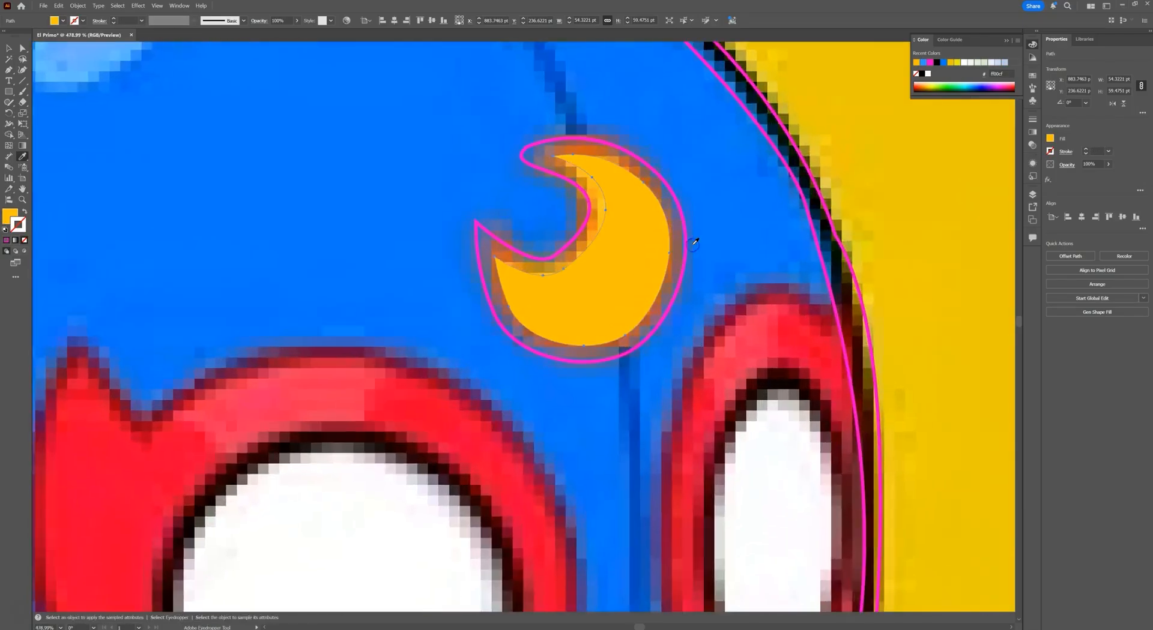
# - Fill the outer crescent path with the dark orange sampled from the moon's edge in the image, and deselect it
pyautogui.press('v')
pyautogui.click(592, 140)
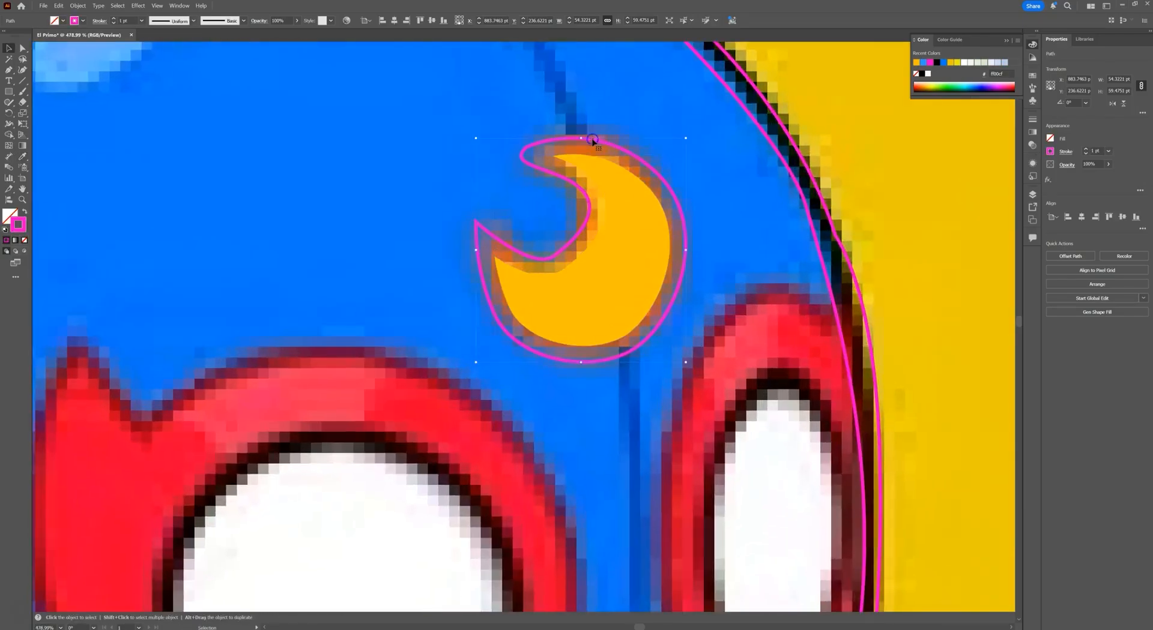
pyautogui.press('i')
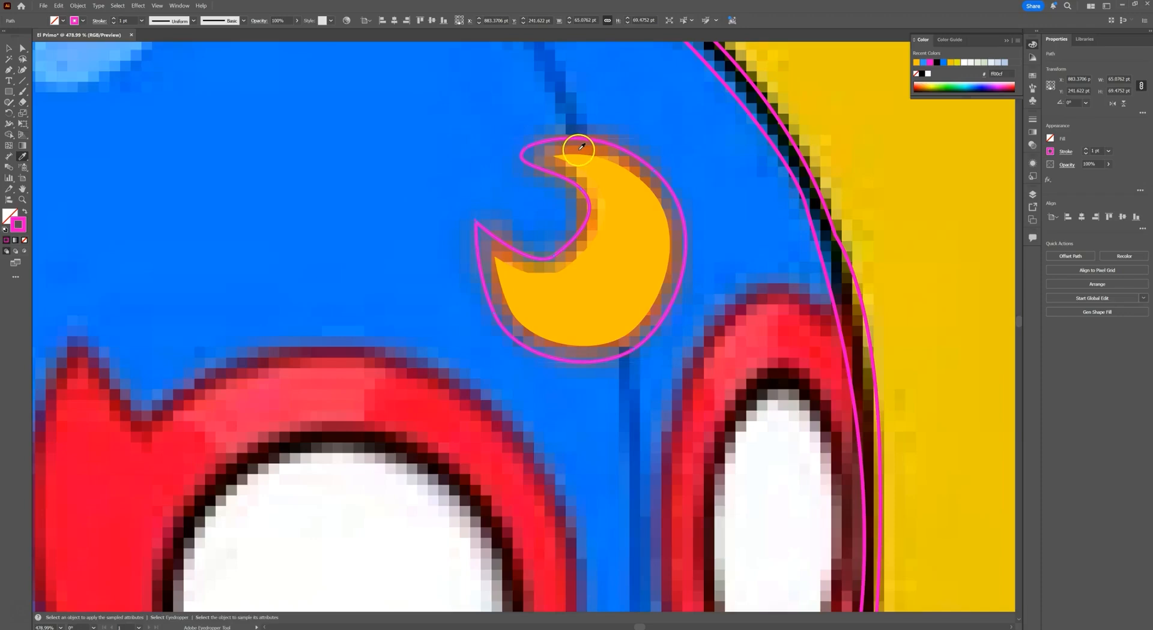
pyautogui.click(580, 148)
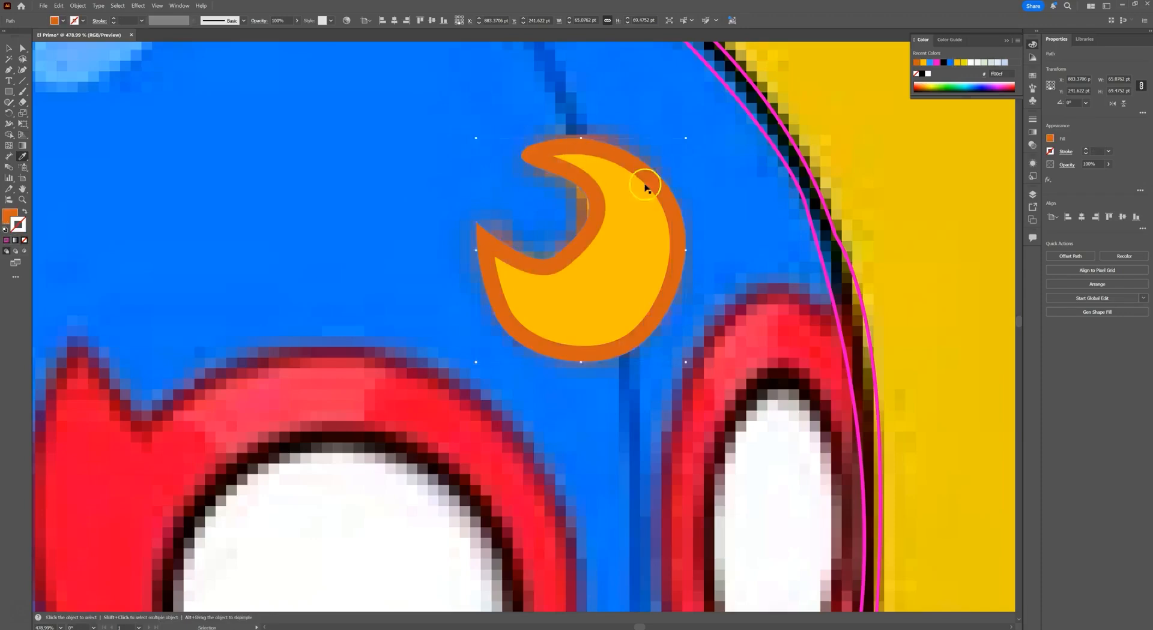
pyautogui.moveTo(712, 282); pyautogui.dragTo(593, 194)
pyautogui.moveTo(608, 251); pyautogui.dragTo(658, 268)
pyautogui.click(592, 160)
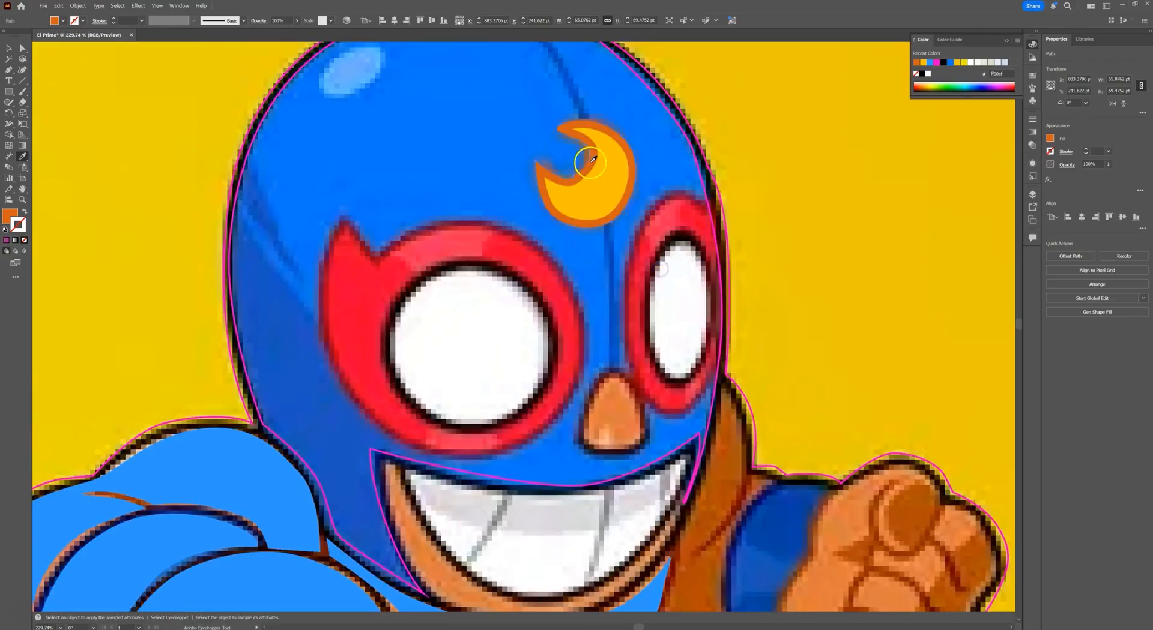
pyautogui.press('v')
pyautogui.click(785, 224)
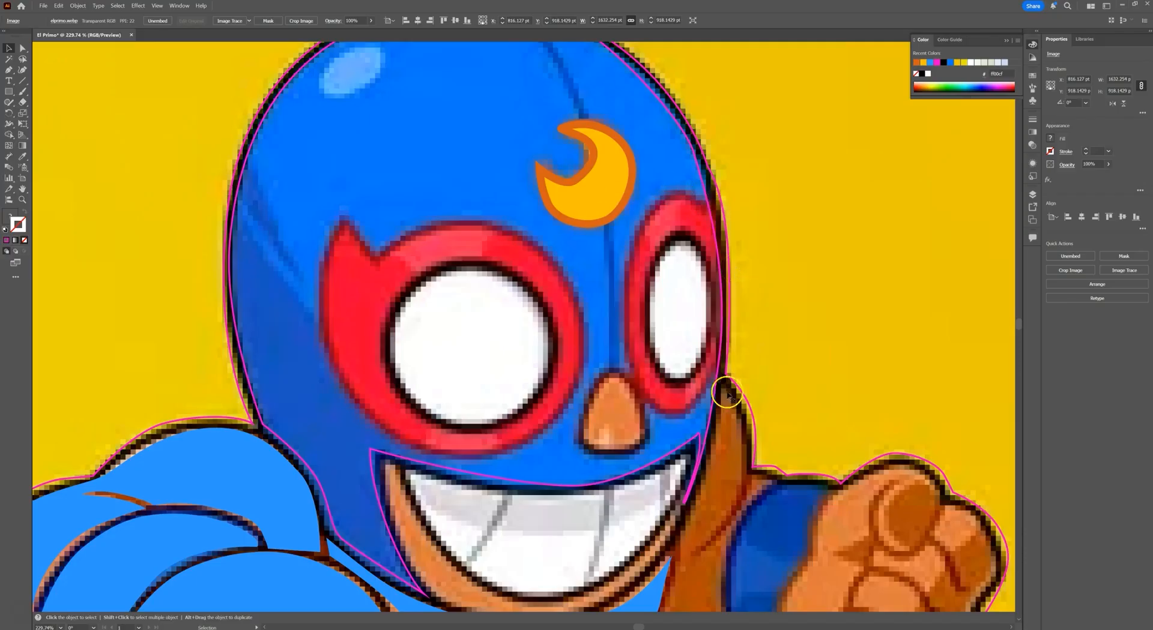
# - Draw an ellipse about 38 by 120 pt over the smaller eye and turn its orange fill into a stroke
pyautogui.click(9, 92)
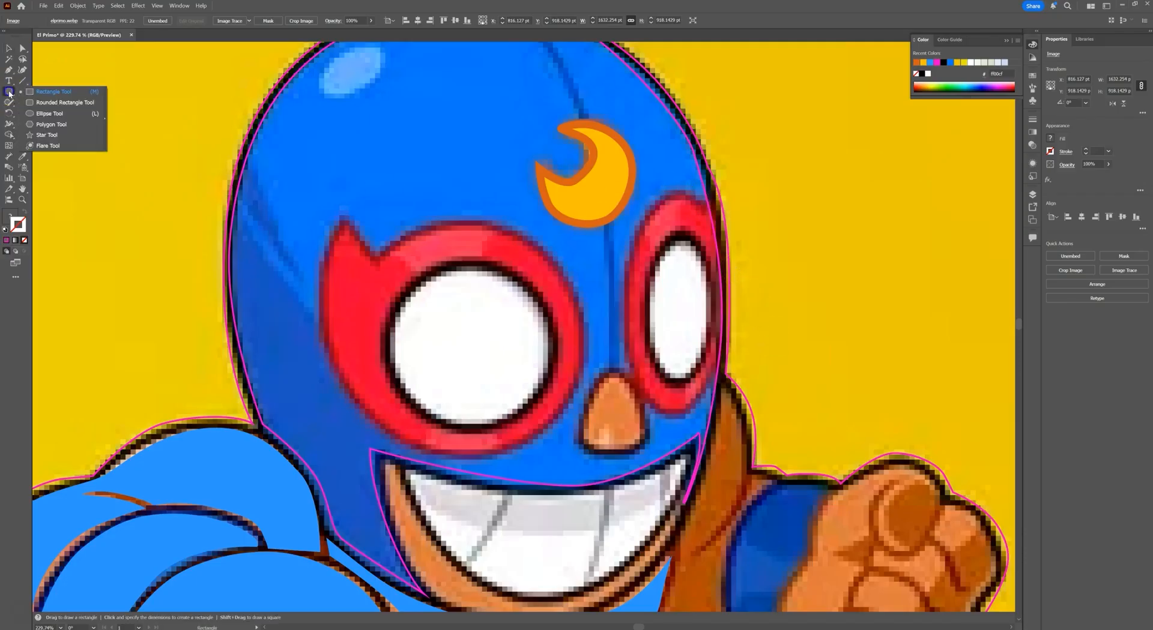
pyautogui.click(51, 114)
pyautogui.moveTo(650, 198); pyautogui.dragTo(707, 383)
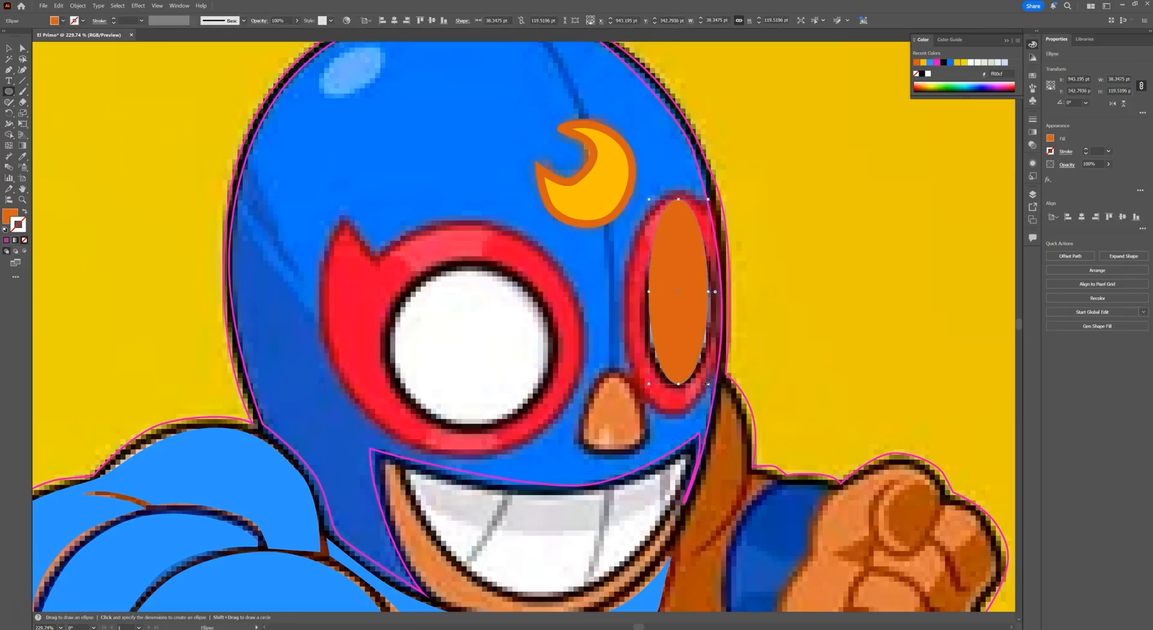
pyautogui.hotkey('shift', 'x')
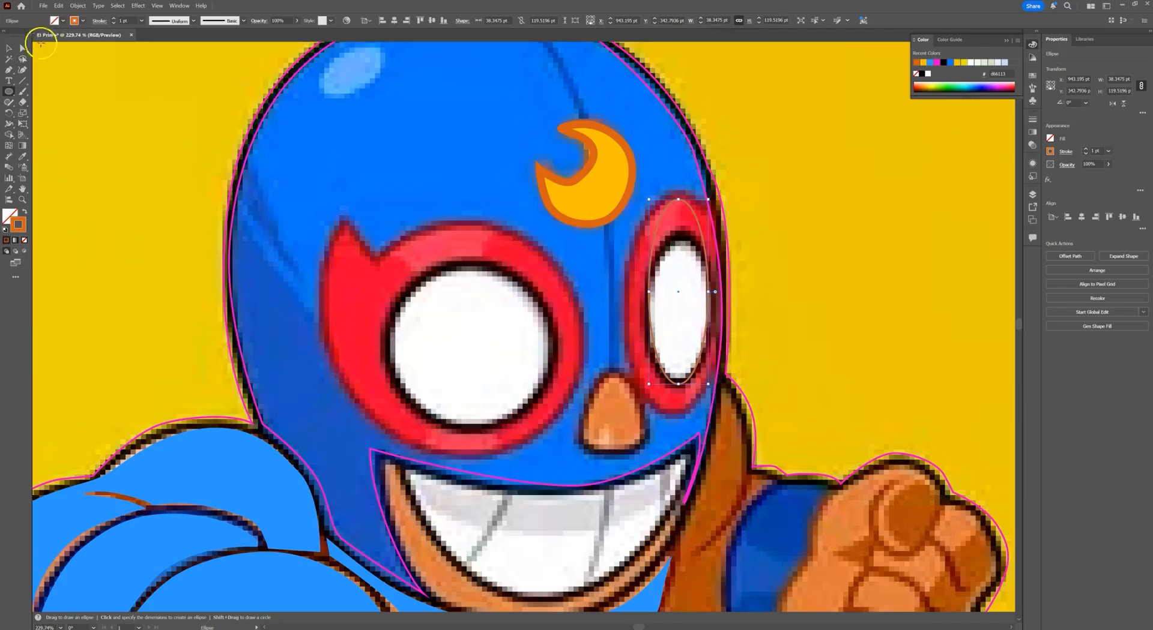
# - Stretch the ellipse to about 64 by 151 pt so it encloses the red ring around the smaller eye
pyautogui.click(10, 50)
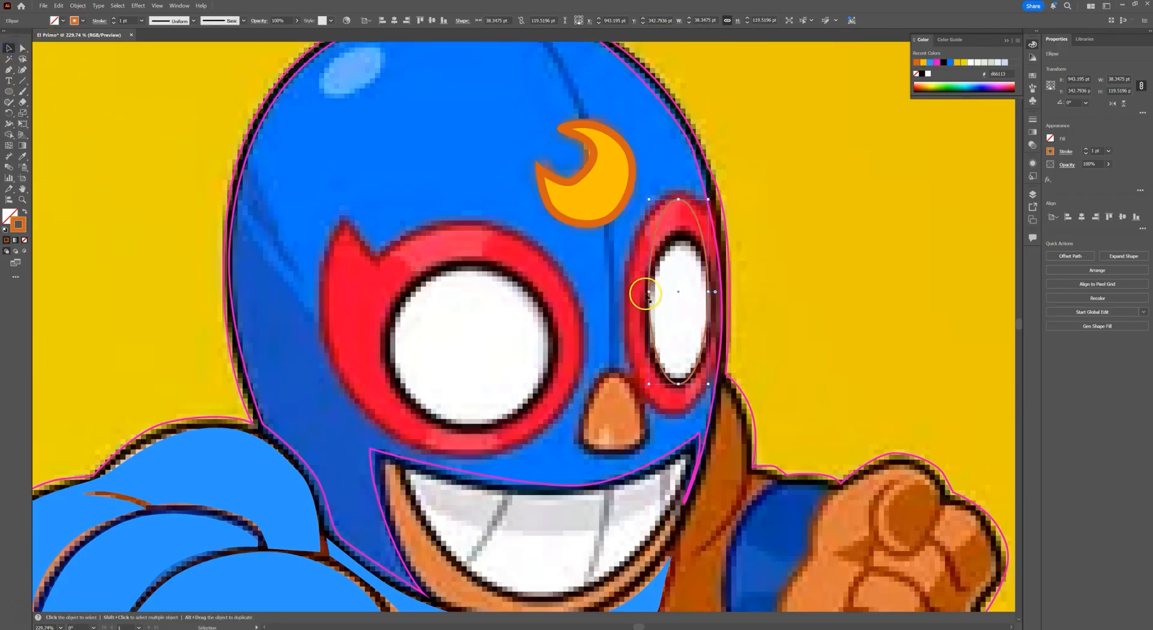
pyautogui.moveTo(649, 293); pyautogui.dragTo(623, 293)
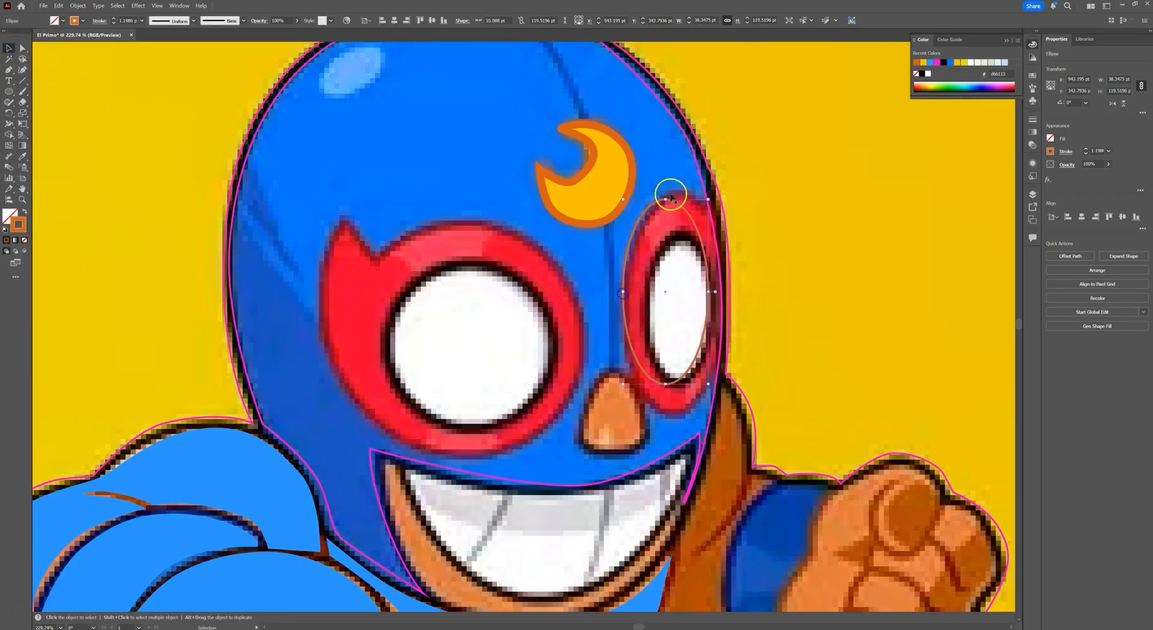
pyautogui.moveTo(707, 292); pyautogui.dragTo(721, 292)
pyautogui.moveTo(672, 384); pyautogui.dragTo(672, 420)
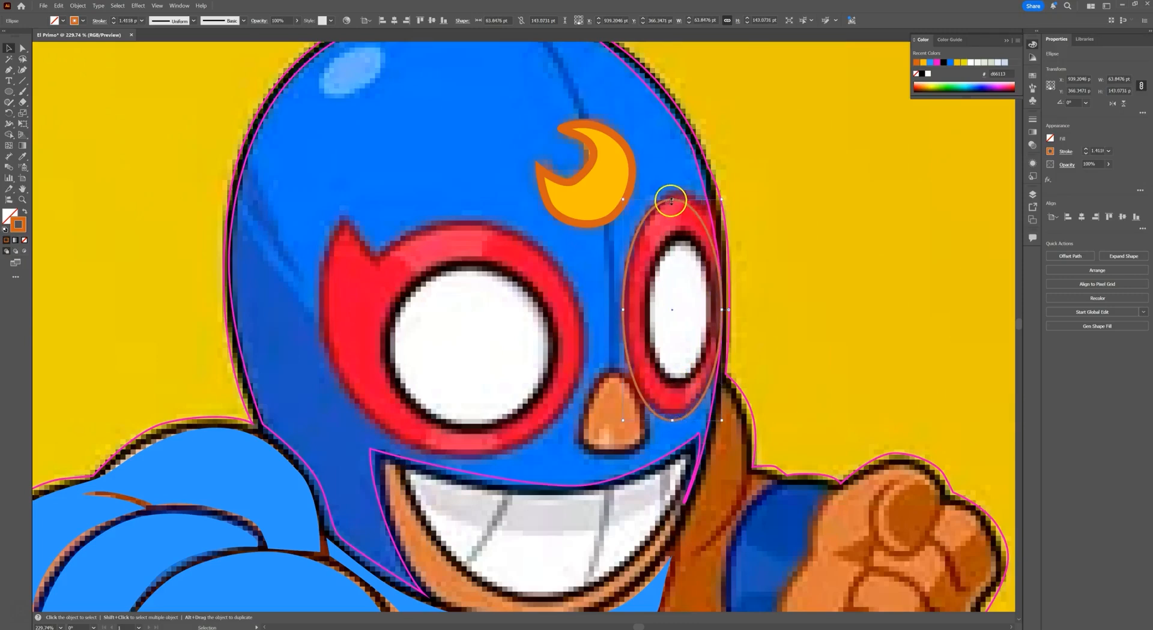
pyautogui.moveTo(672, 201); pyautogui.dragTo(674, 187)
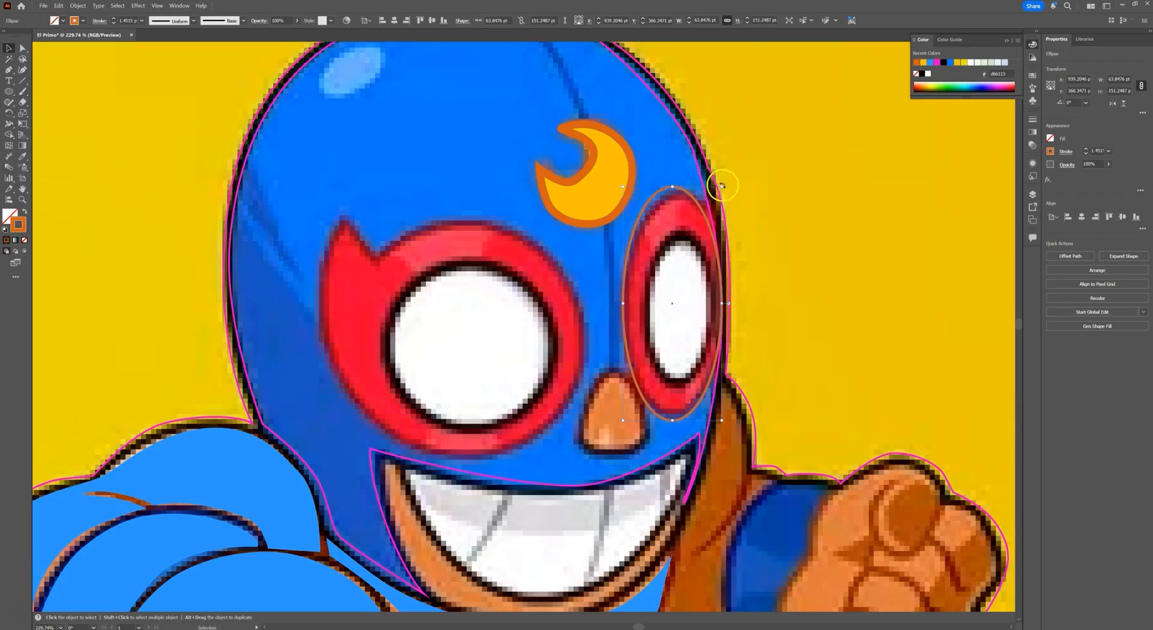
# - Try a slight clockwise tilt on the eye ellipse, and widen it to about 68 pt
pyautogui.moveTo(723, 184); pyautogui.dragTo(729, 186)
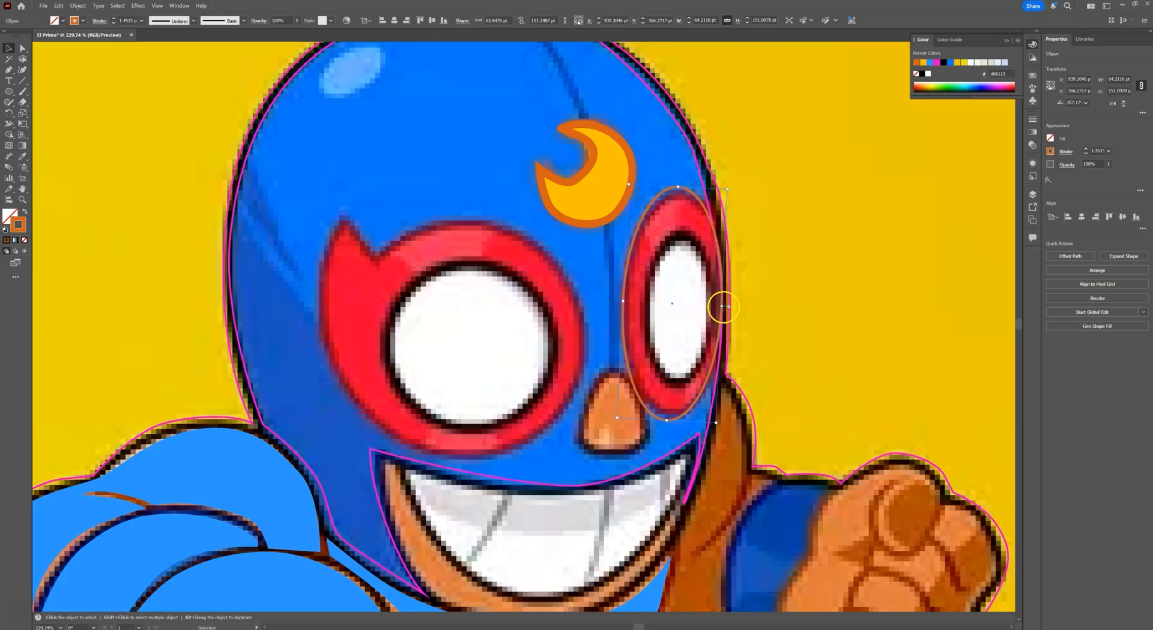
pyautogui.moveTo(722, 307); pyautogui.dragTo(729, 308)
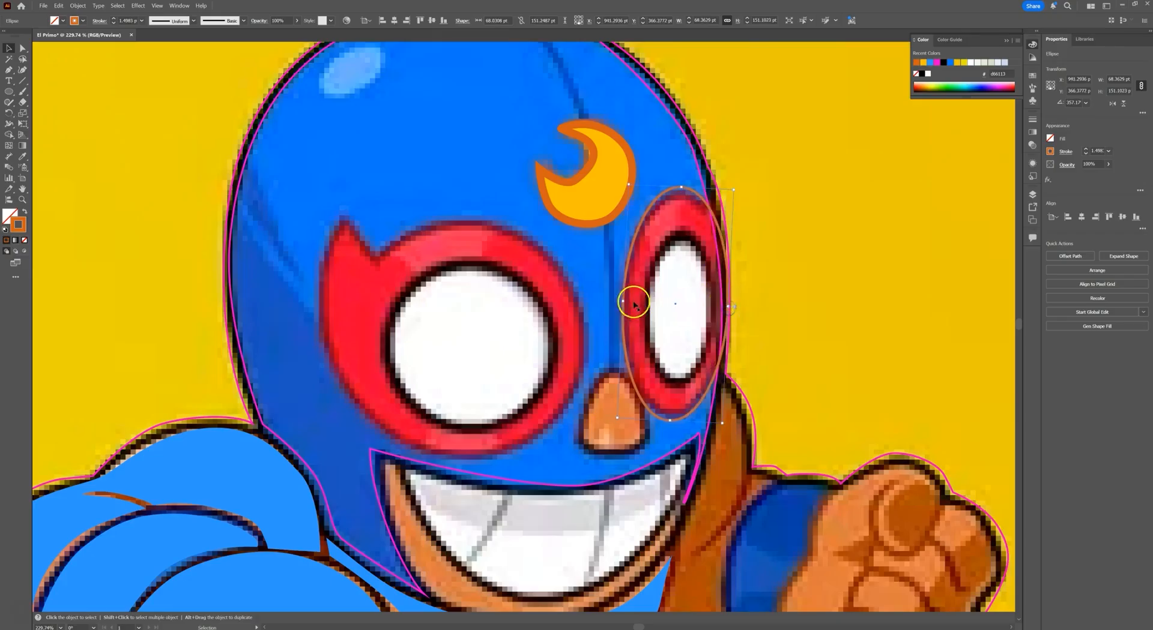
pyautogui.moveTo(623, 302); pyautogui.dragTo(631, 309)
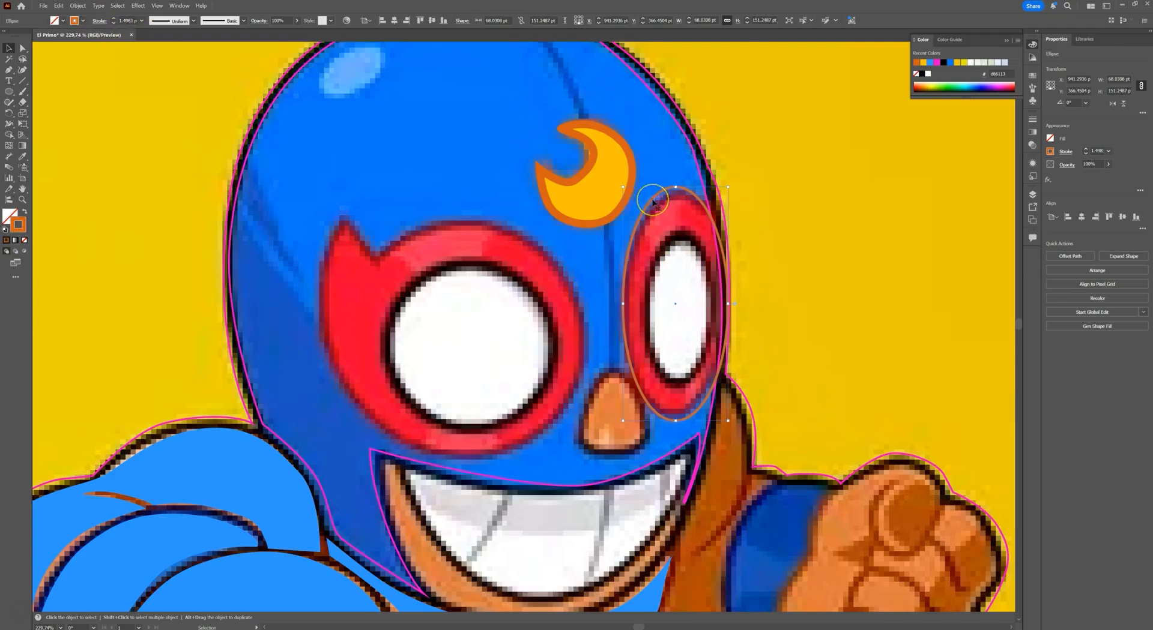
# - Paste a copy of the eye ellipse in front, try shortening it from above, and undo the shortening
pyautogui.click(62, 8)
pyautogui.click(68, 48)
pyautogui.click(59, 6)
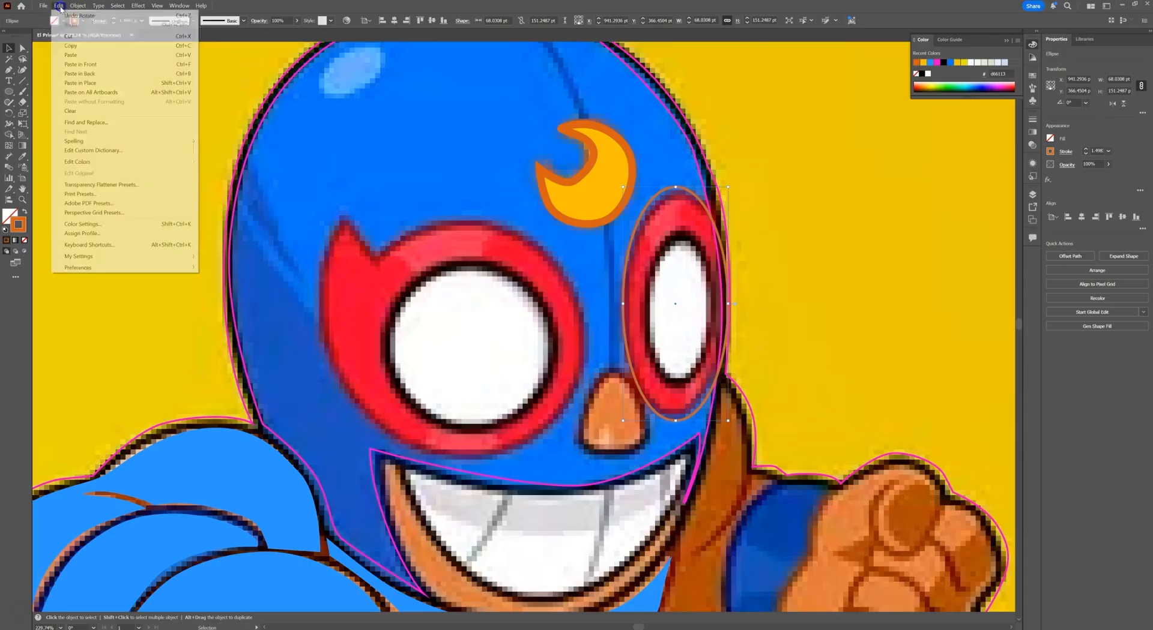
pyautogui.click(67, 64)
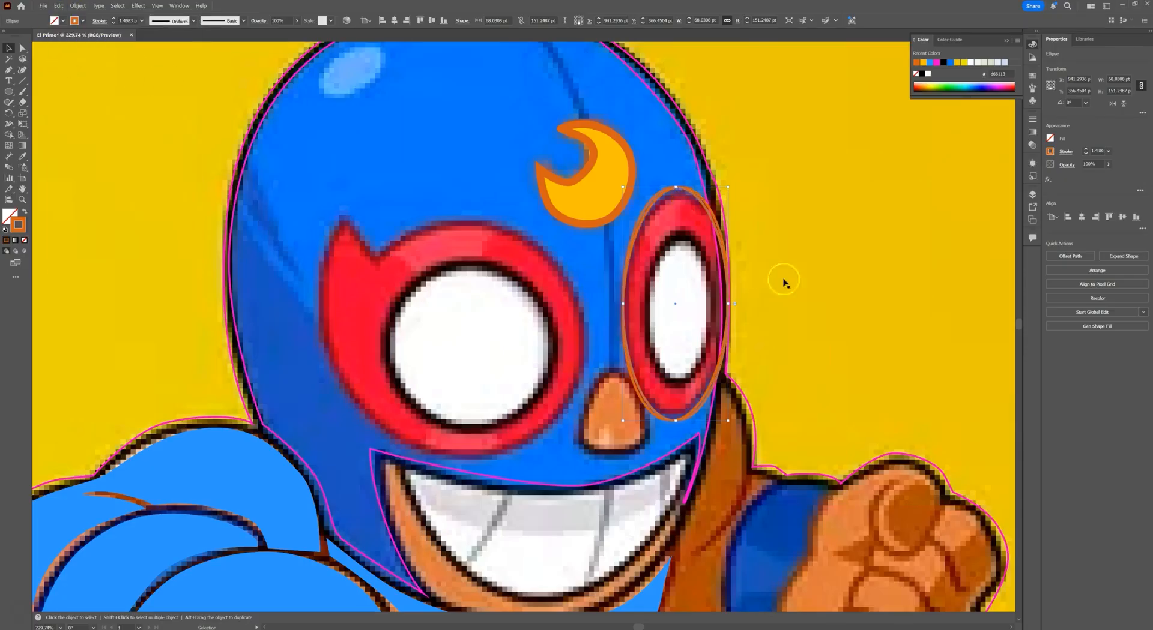
pyautogui.moveTo(675, 188); pyautogui.dragTo(676, 193)
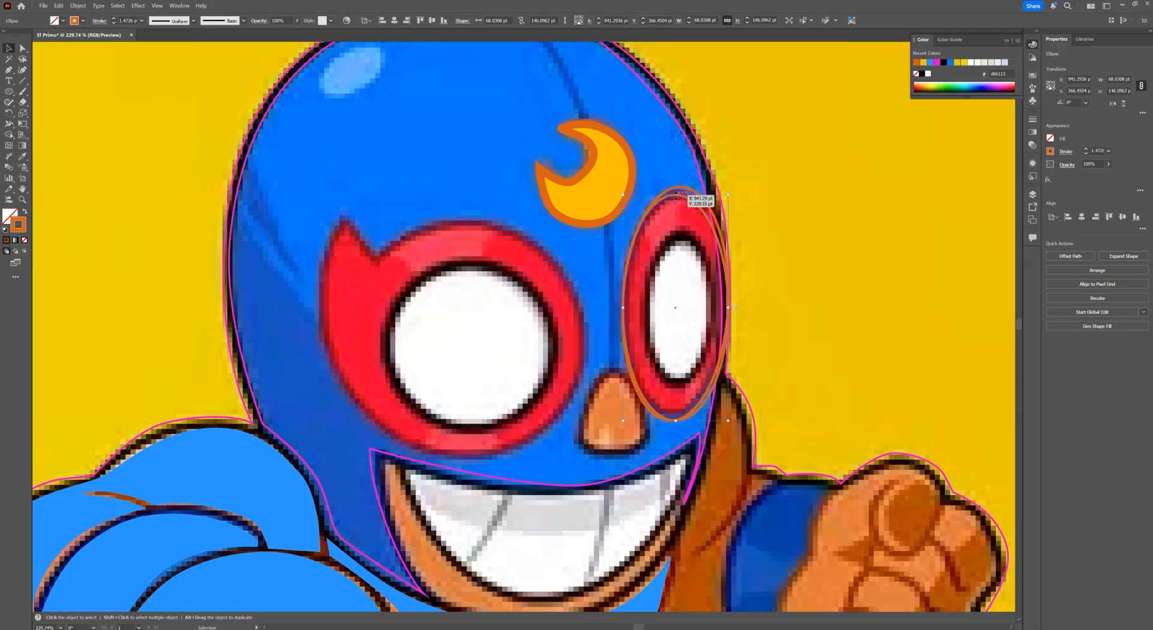
pyautogui.hotkey('ctrl', 'z')
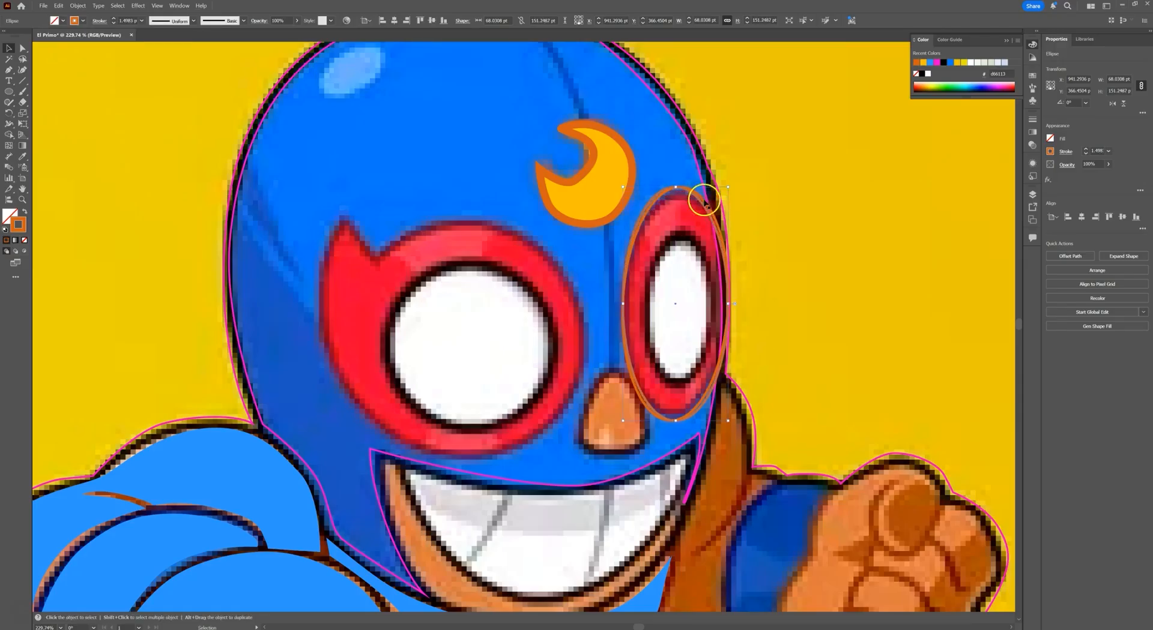
pyautogui.click(705, 203)
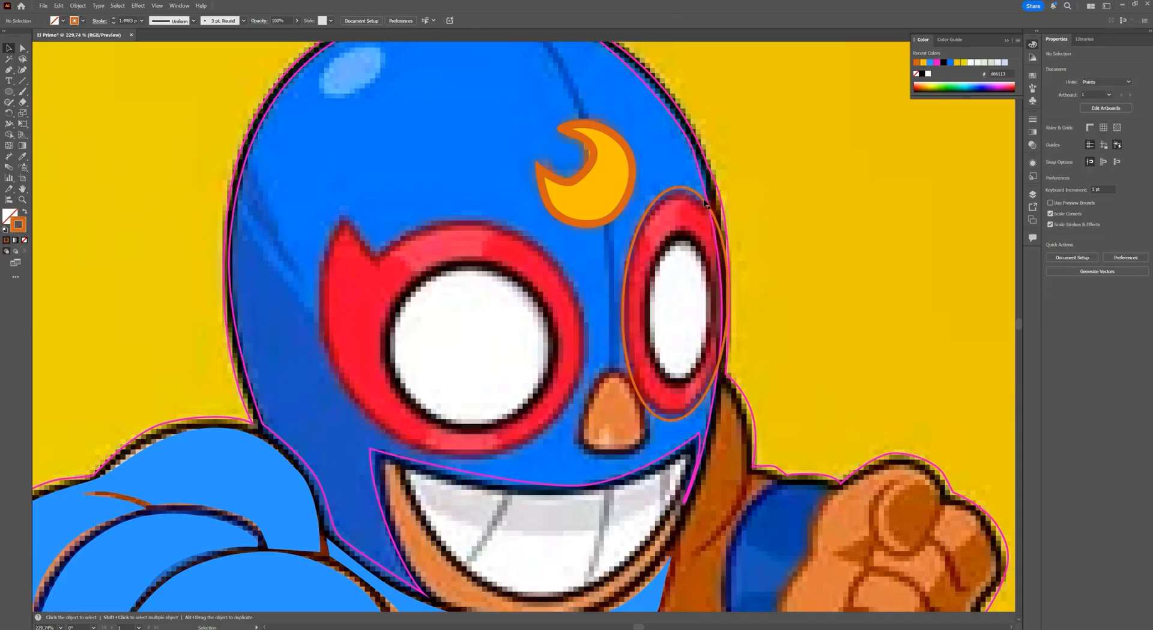
pyautogui.click(704, 204)
pyautogui.click(690, 192)
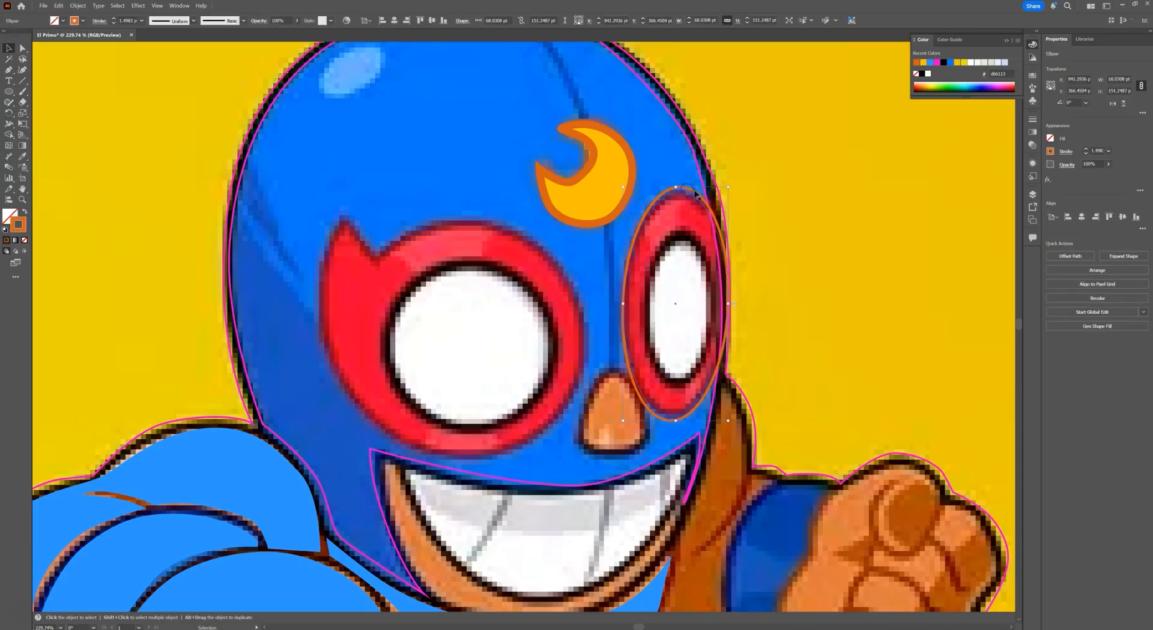
pyautogui.click(699, 197)
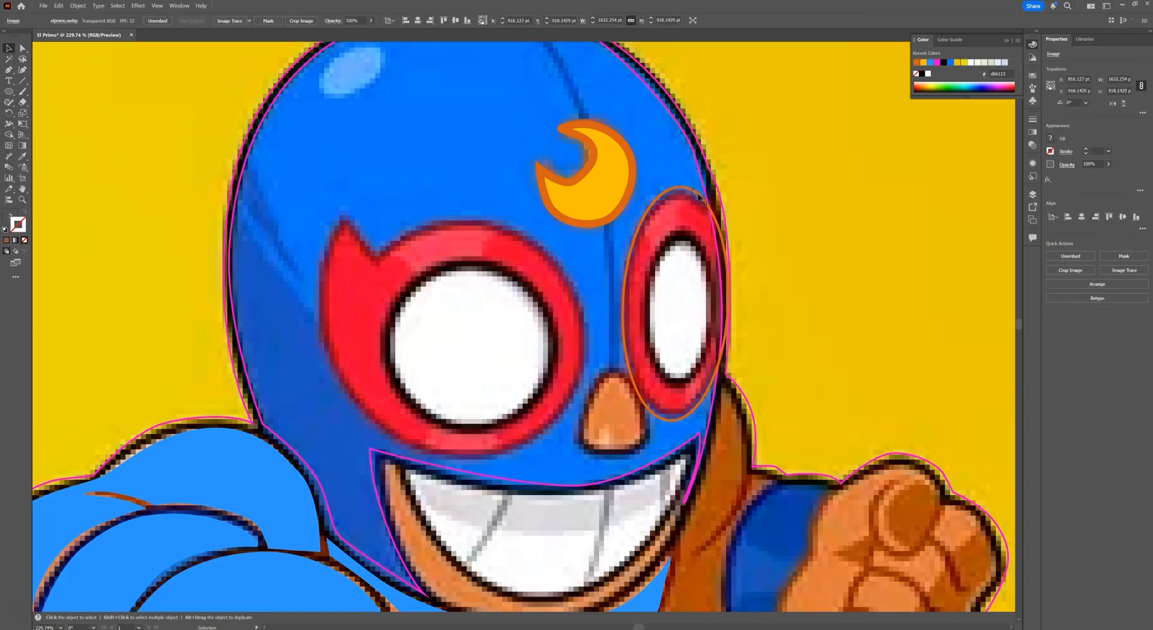
pyautogui.moveTo(646, 211); pyautogui.dragTo(762, 217)
pyautogui.hotkey('ctrl', 'z')
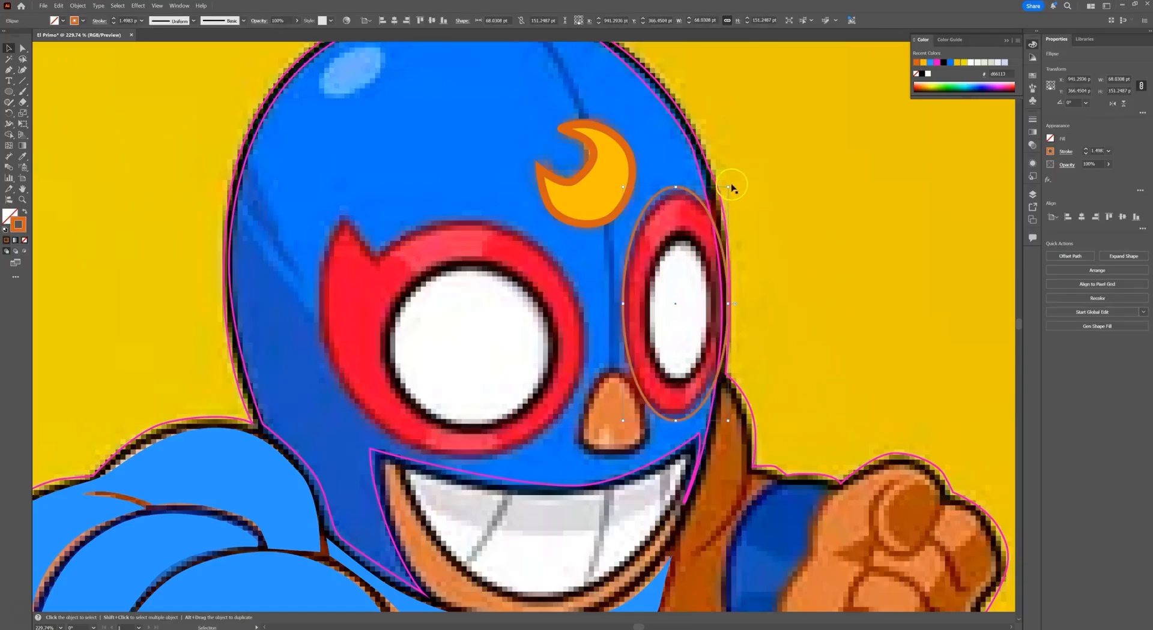
# - Rotate the eye ellipse slightly clockwise to about 357.27° and keep it selected
pyautogui.moveTo(729, 184); pyautogui.dragTo(735, 186)
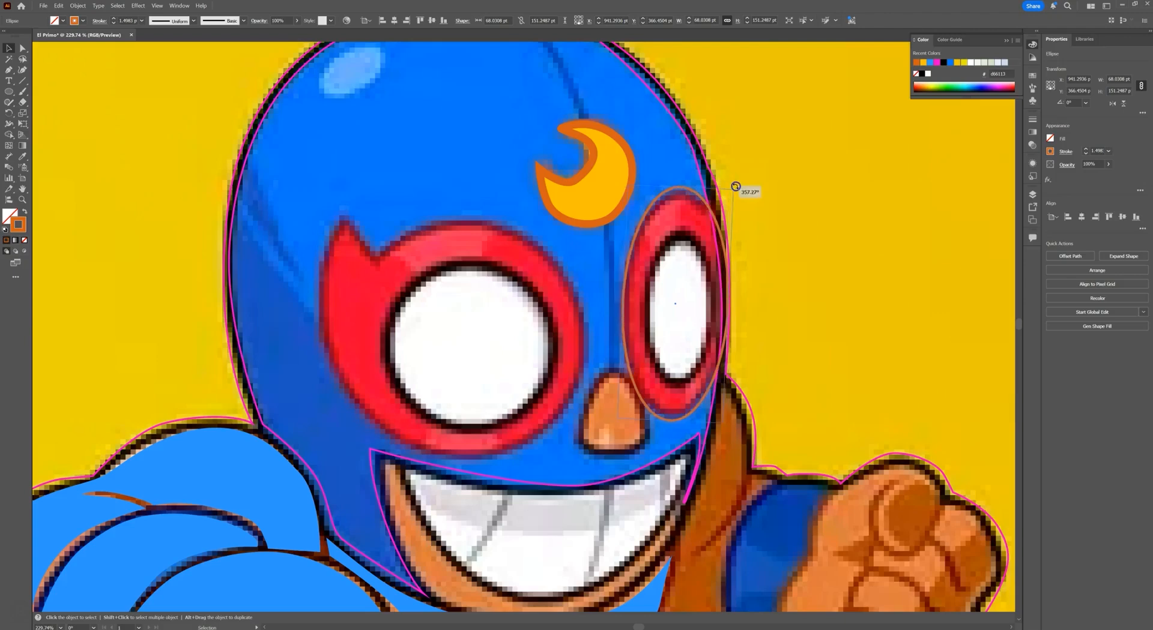
pyautogui.click(640, 239)
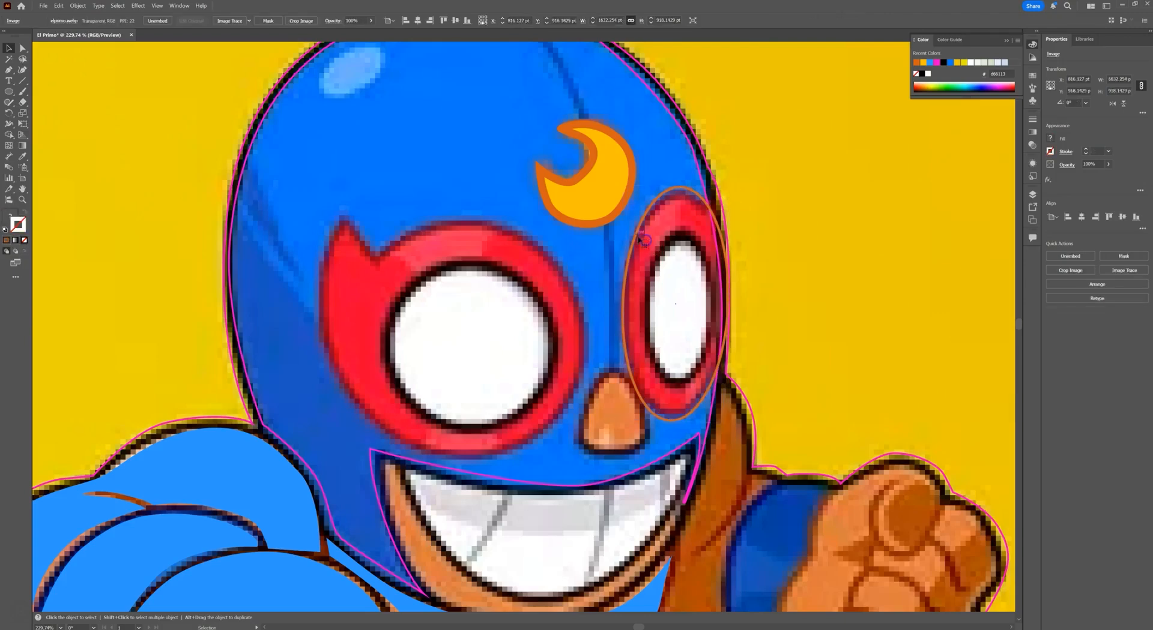
pyautogui.click(638, 238)
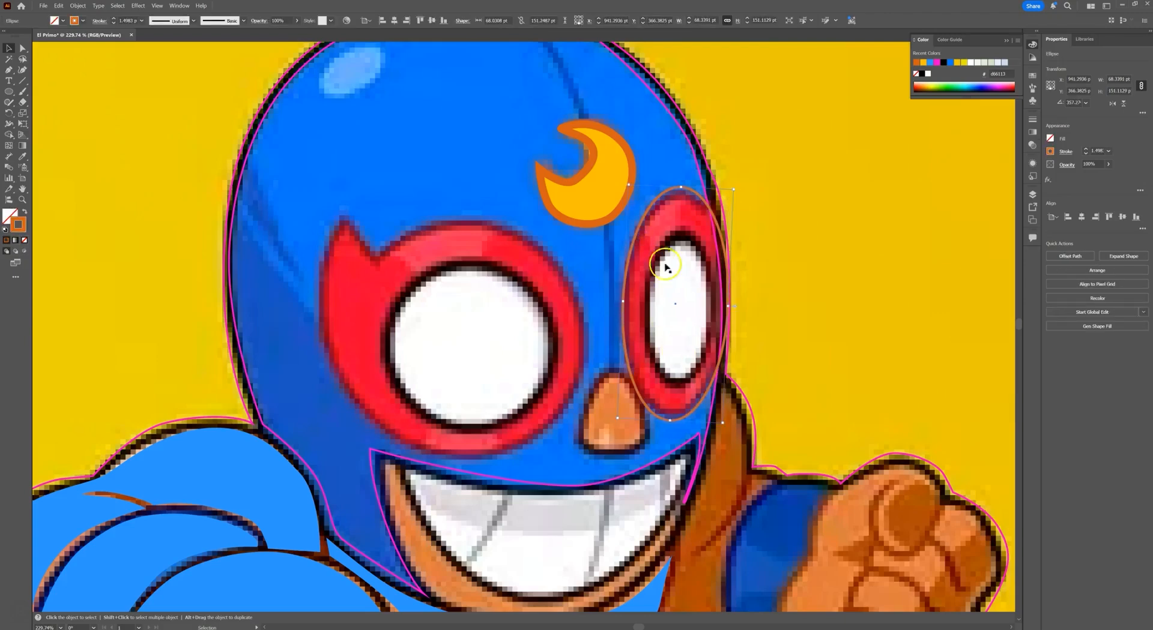
# - Offset the eye ellipse inward by -5 pt with mitered joins
pyautogui.click(79, 6)
pyautogui.moveTo(149, 231)
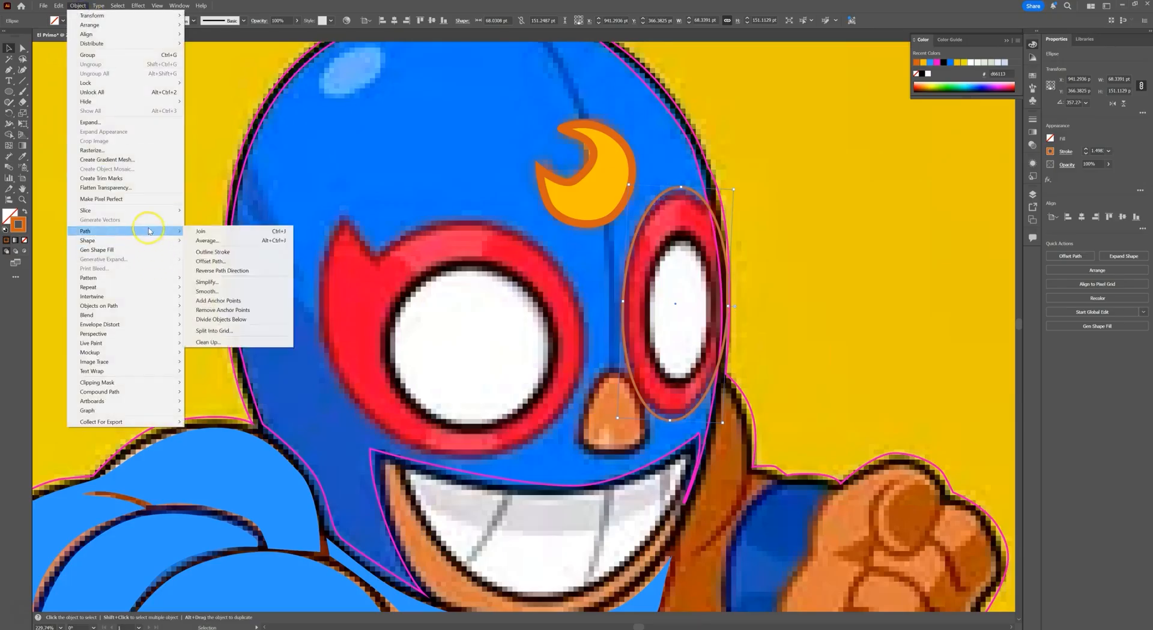
pyautogui.click(217, 262)
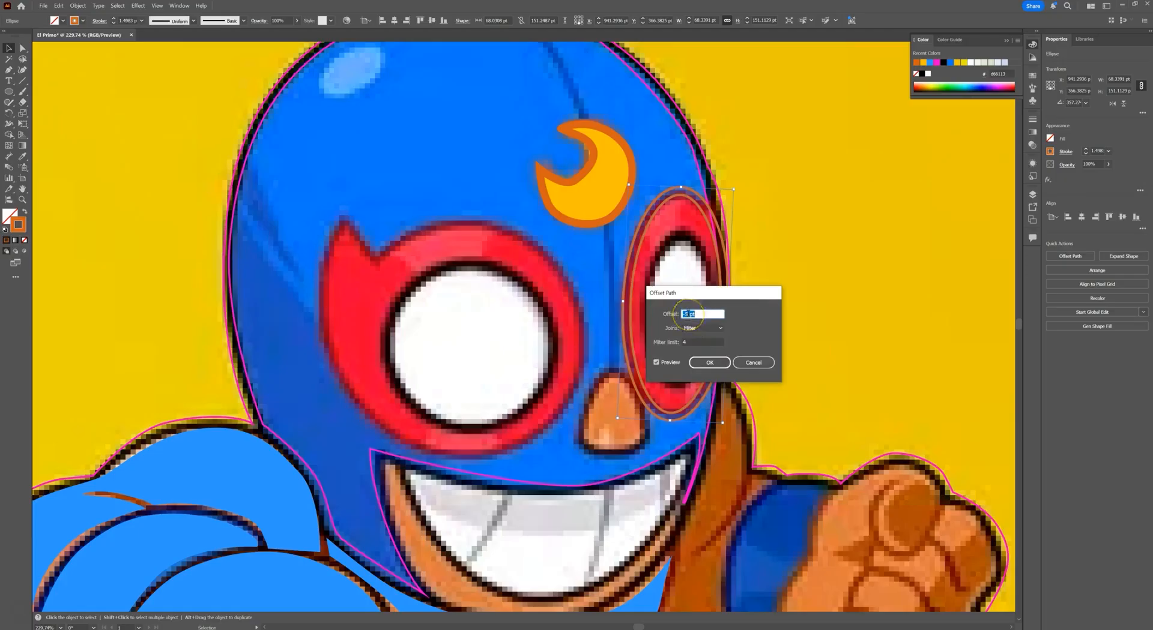
pyautogui.click(709, 362)
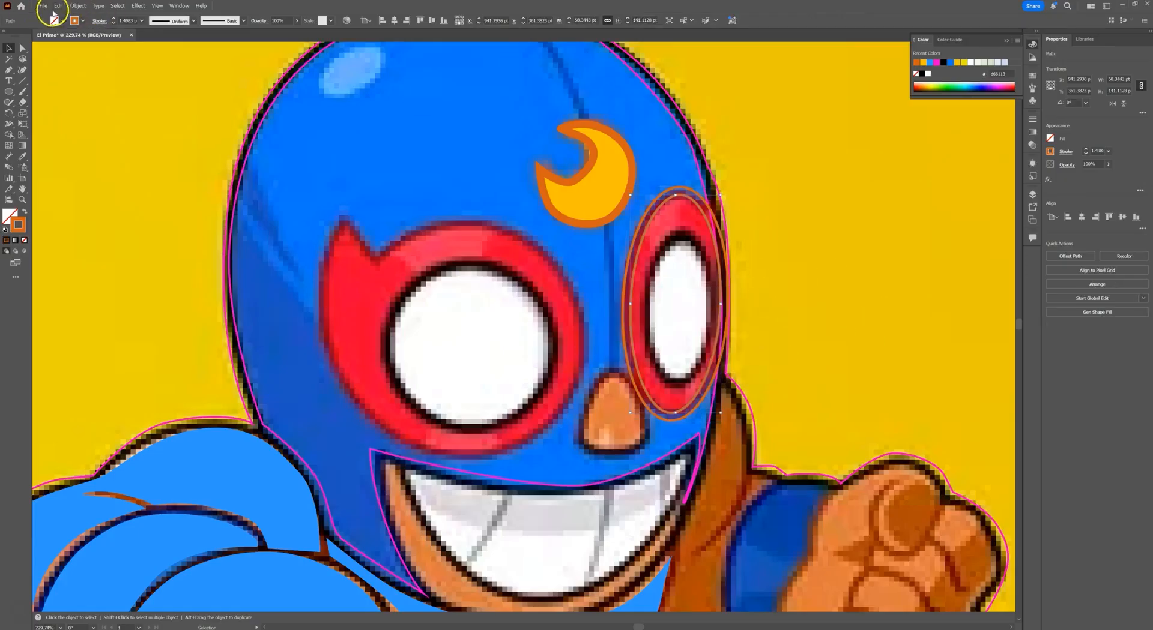
# - Offset the eye ellipse inward by -8 pt with mitered joins
pyautogui.click(81, 8)
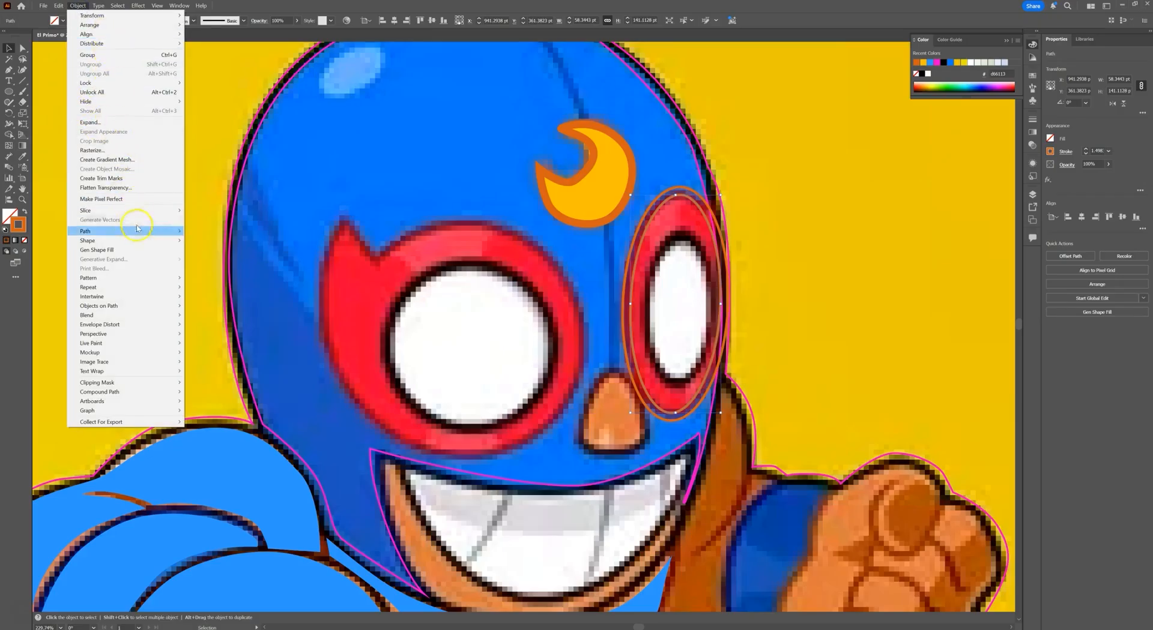
pyautogui.moveTo(137, 232)
pyautogui.click(208, 262)
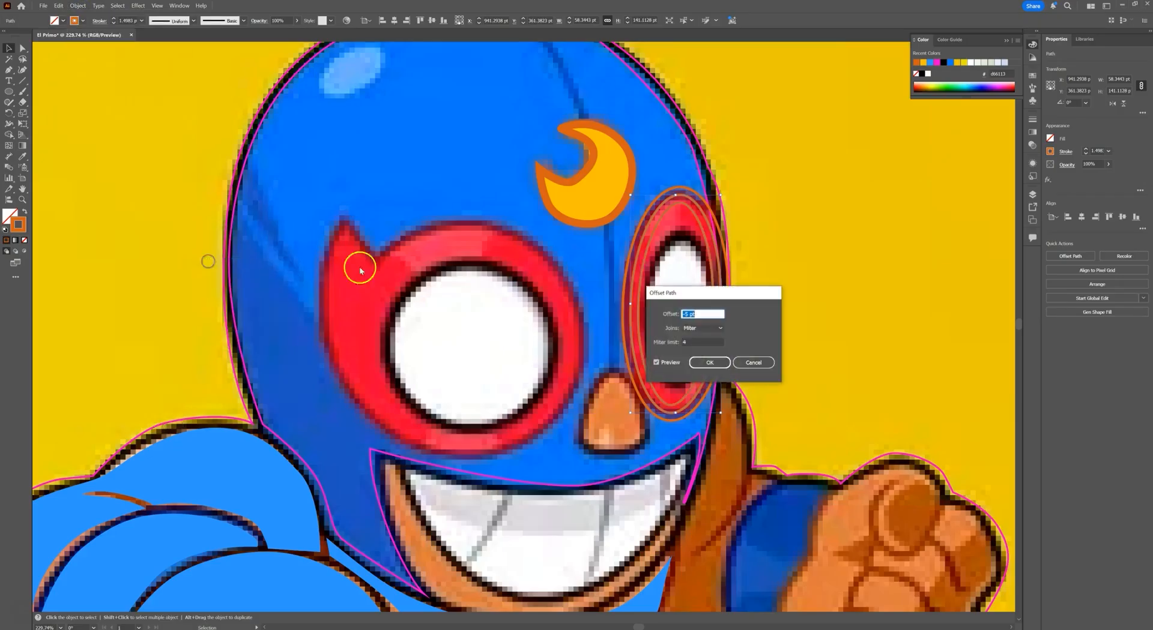
pyautogui.moveTo(664, 292); pyautogui.dragTo(771, 293)
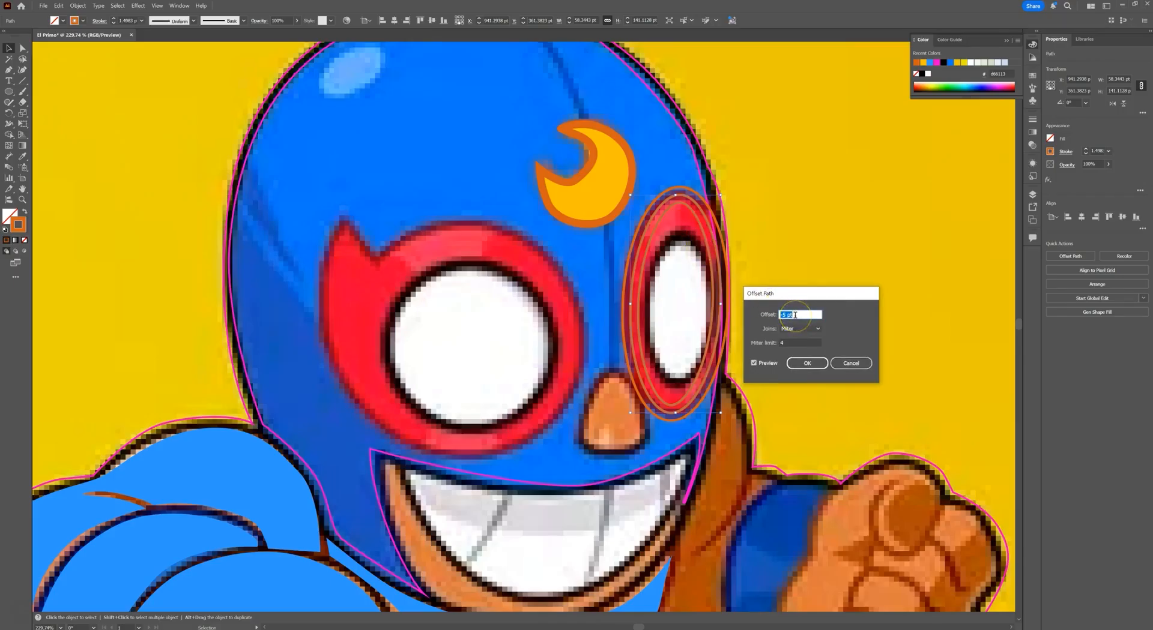
pyautogui.press('Down')
pyautogui.press('Down')
pyautogui.press('Down')
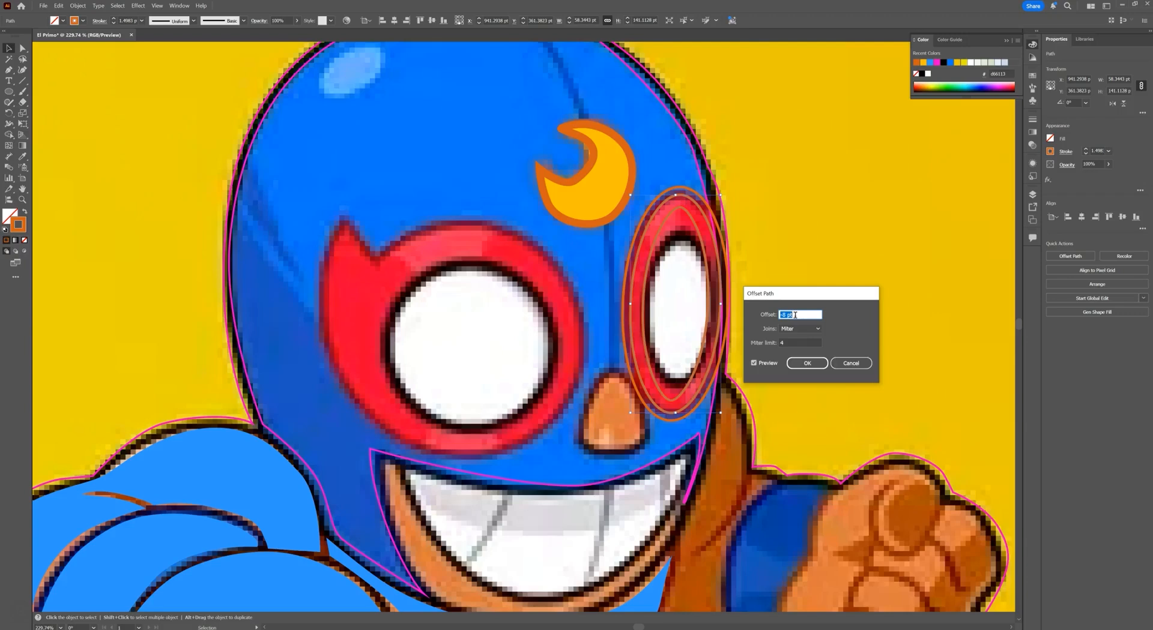
pyautogui.click(807, 363)
# - Shorten and widen the offset ellipse to about 50 by 104 pt around the white of the eye
pyautogui.moveTo(675, 206); pyautogui.dragTo(677, 225)
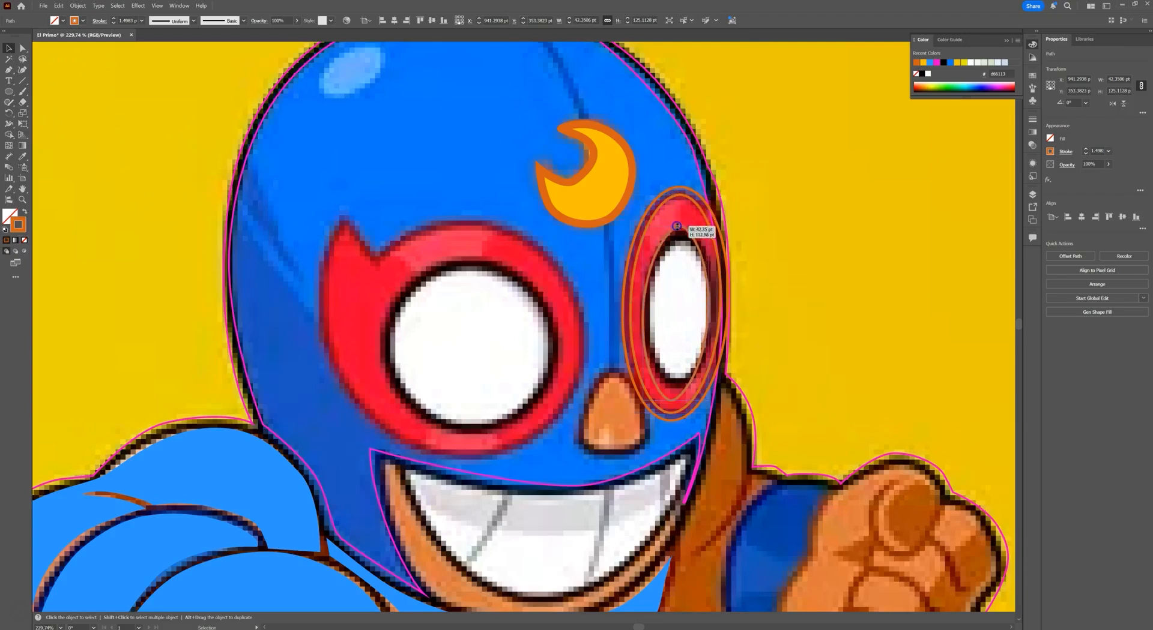
pyautogui.moveTo(676, 399); pyautogui.dragTo(679, 388)
pyautogui.moveTo(713, 305); pyautogui.dragTo(717, 307)
pyautogui.moveTo(642, 306); pyautogui.dragTo(638, 304)
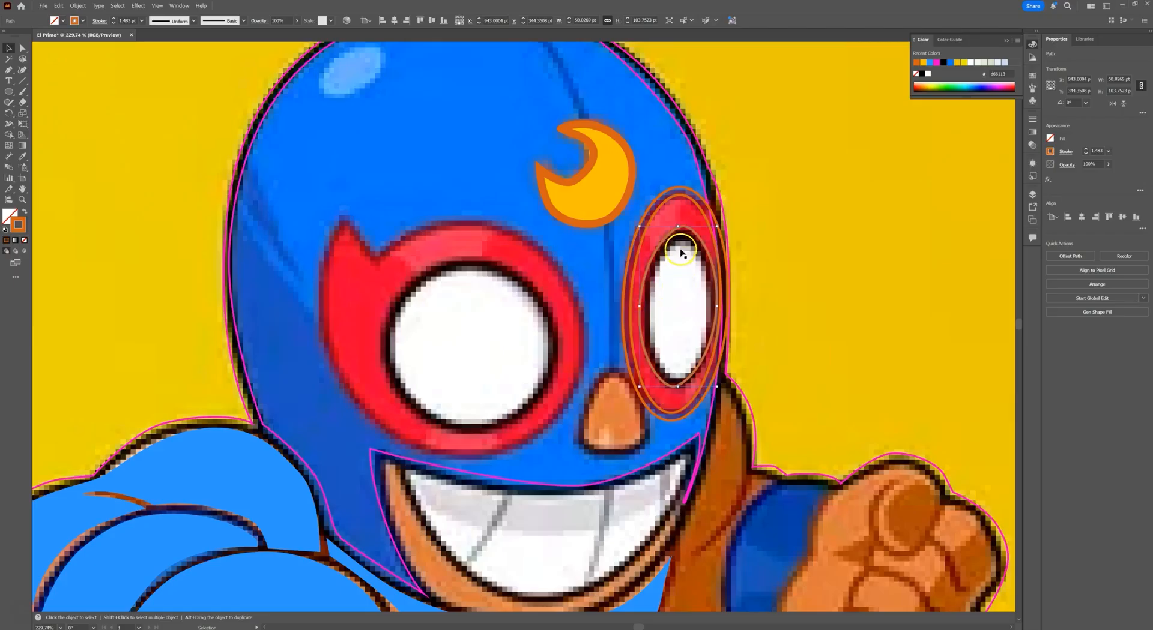
# - Select the innermost ellipse's top and bottom anchor points and try converting them to smooth points
pyautogui.click(22, 49)
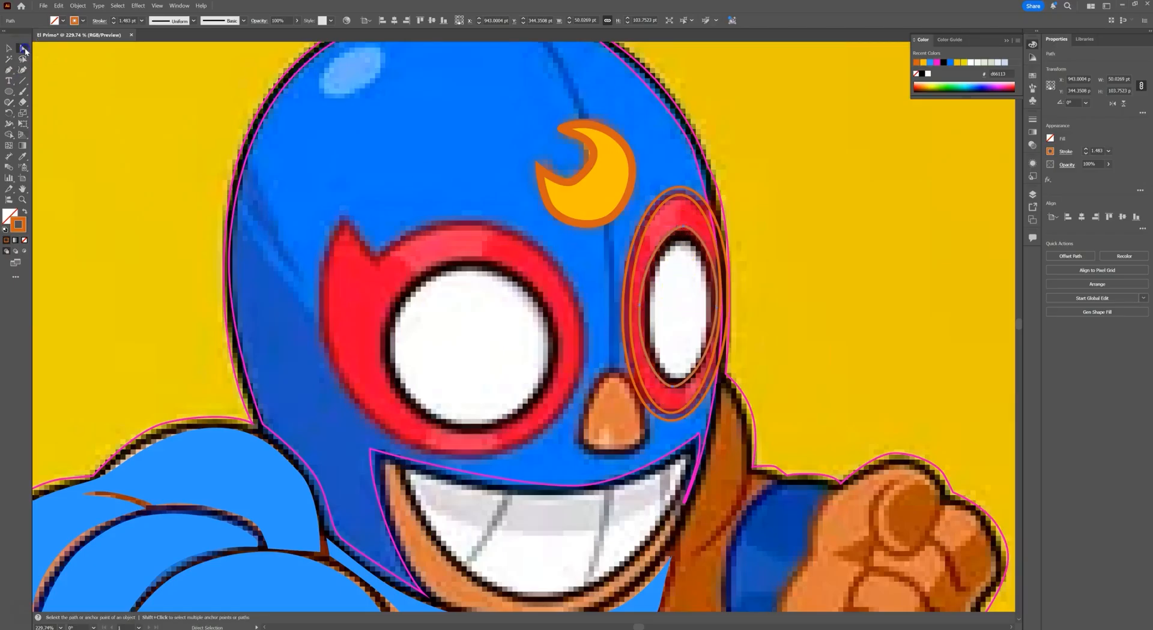
pyautogui.click(684, 229)
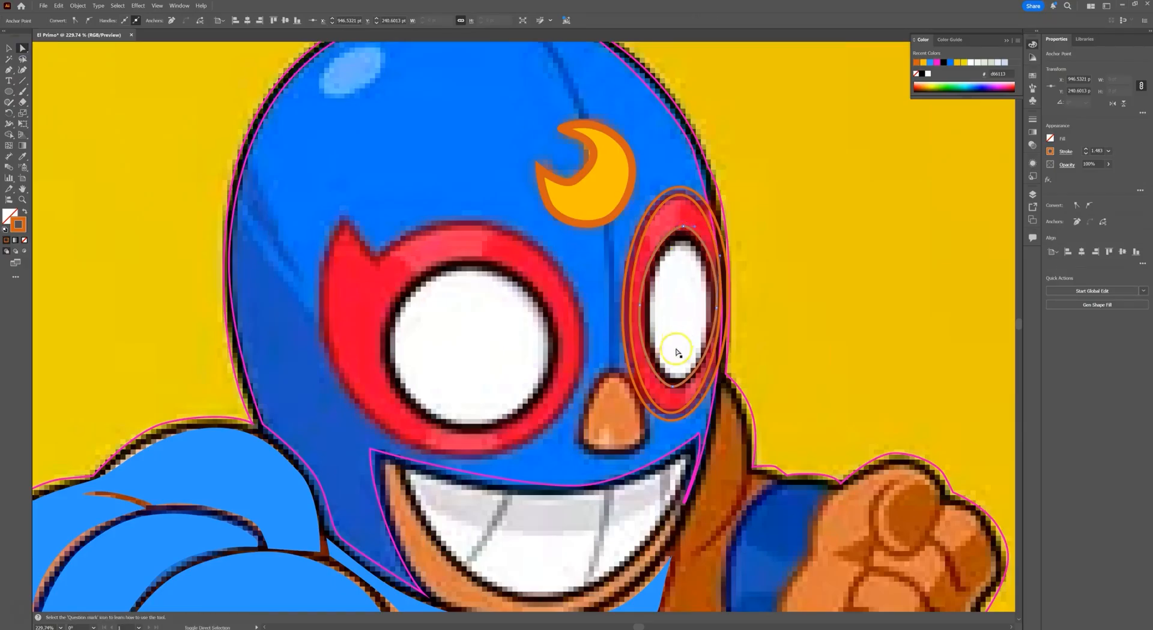
pyautogui.keyDown('shift'); pyautogui.click(674, 389); pyautogui.keyUp('shift')
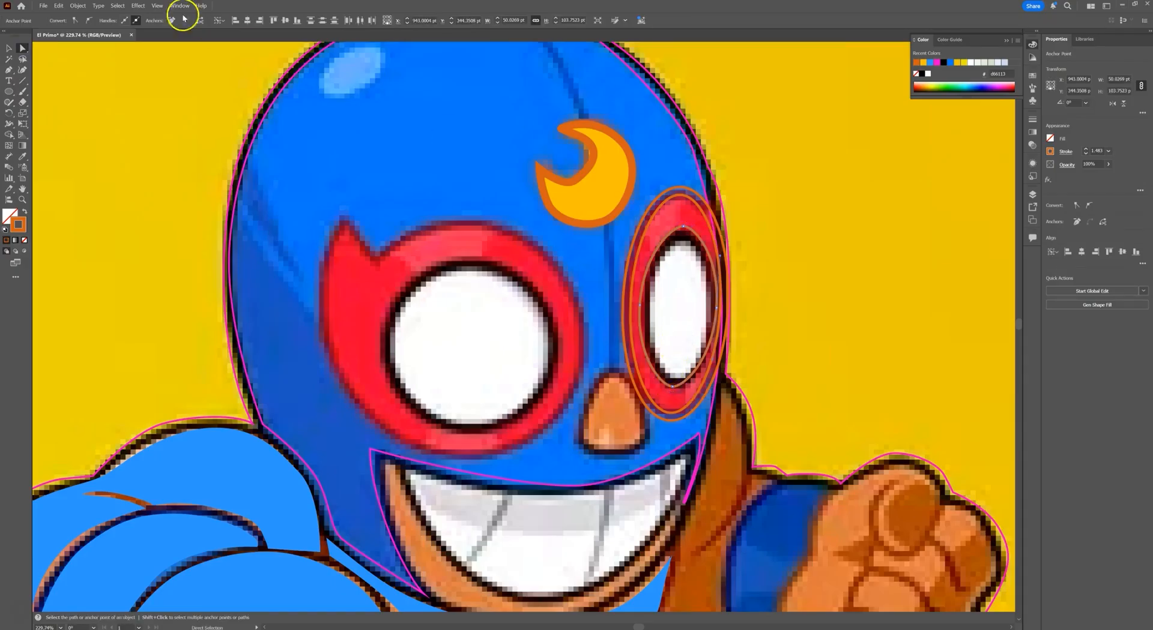
pyautogui.click(90, 22)
pyautogui.click(790, 227)
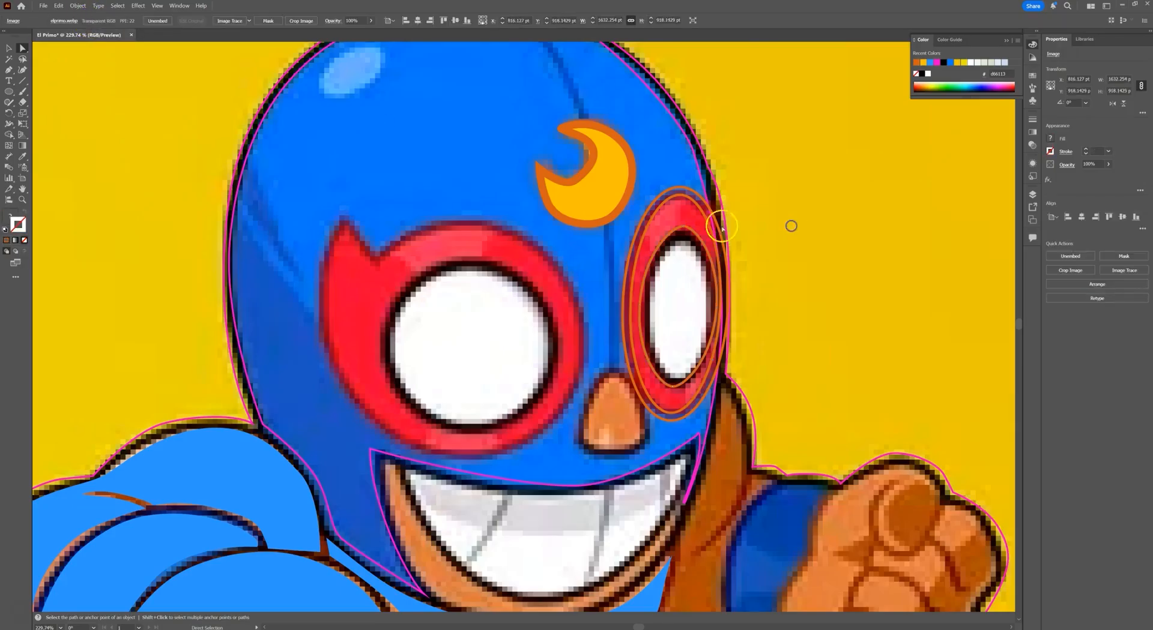
# - Try pulling new direction handles from the innermost ellipse's top anchor point, and undo the last reshaping
pyautogui.click(685, 227)
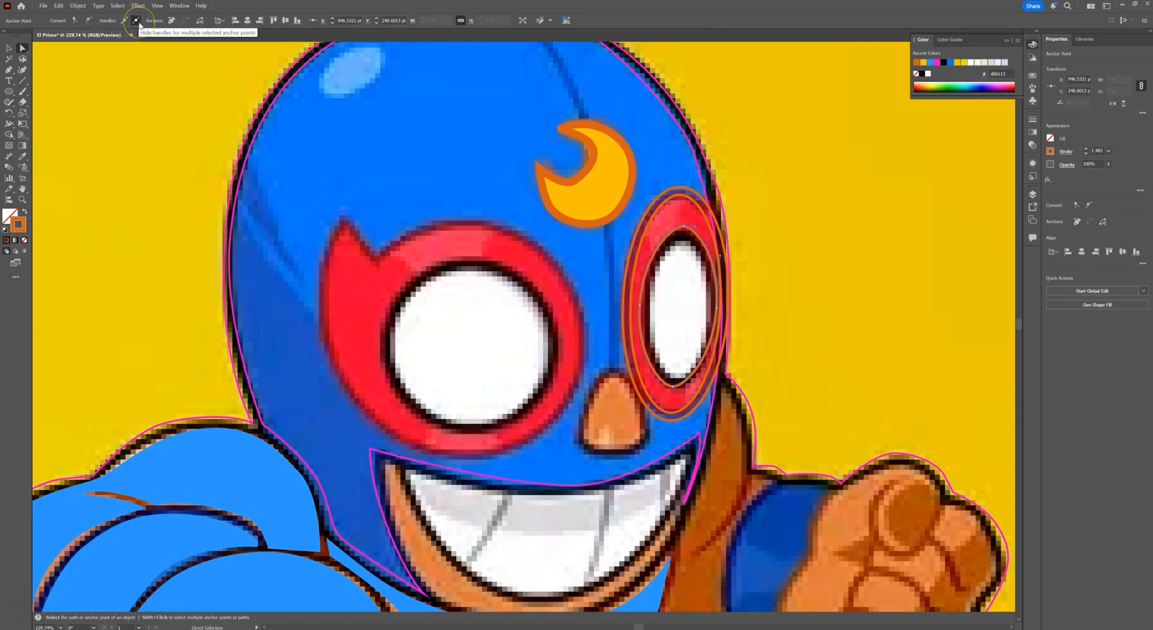
pyautogui.click(686, 226)
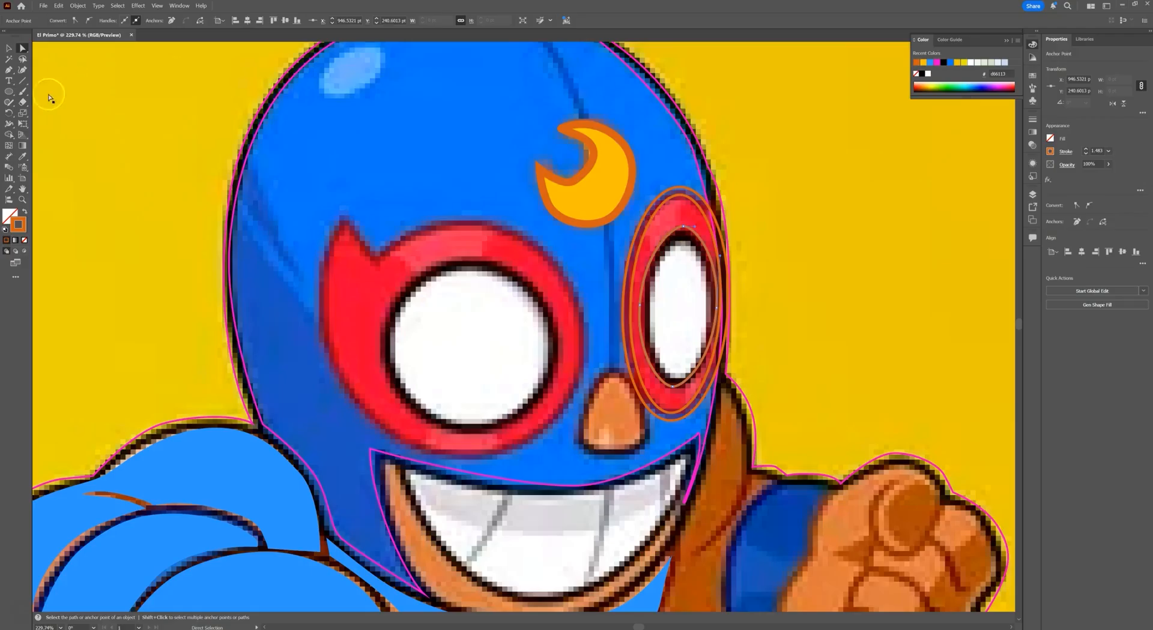
pyautogui.moveTo(10, 73); pyautogui.dragTo(53, 105)
pyautogui.click(686, 227)
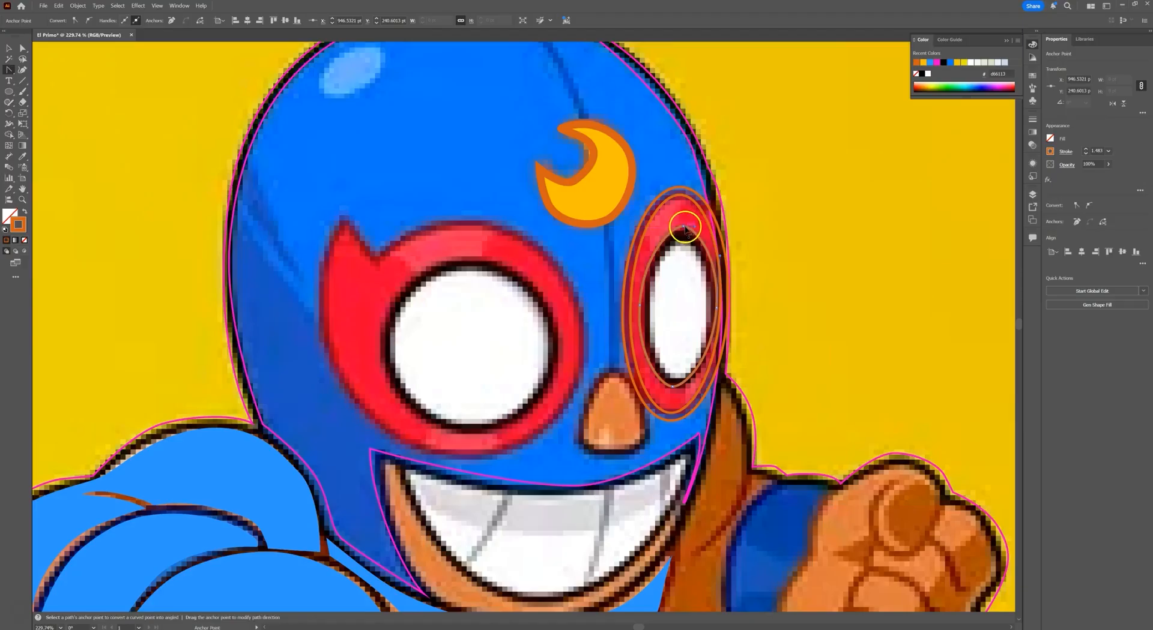
pyautogui.moveTo(683, 227); pyautogui.dragTo(696, 229)
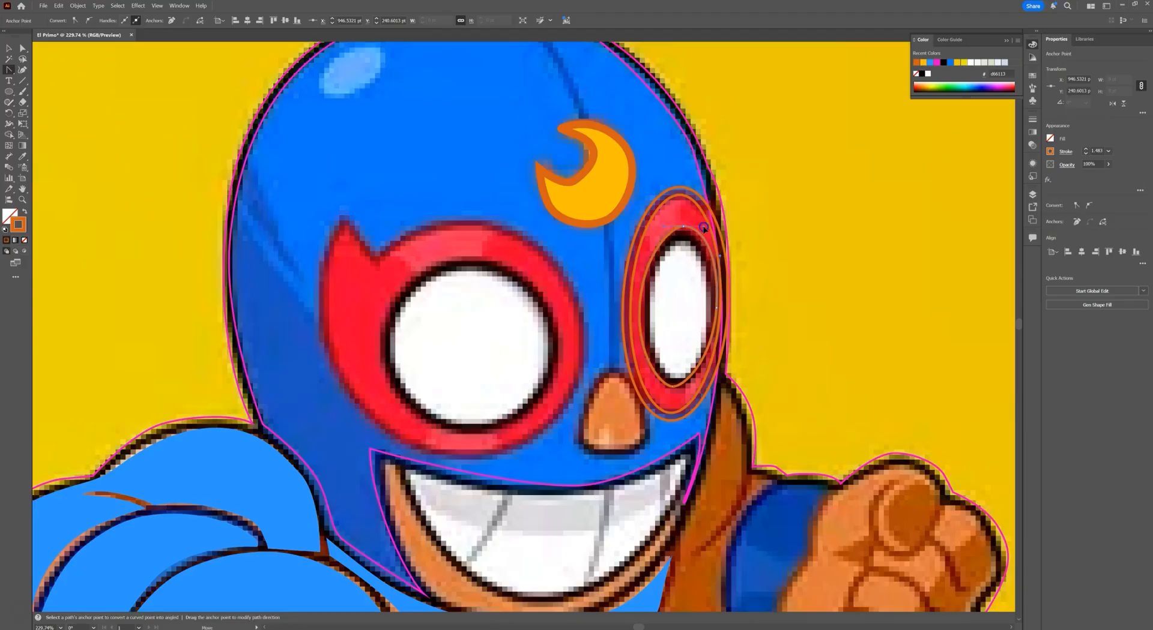
pyautogui.press('z')
pyautogui.moveTo(684, 228); pyautogui.dragTo(813, 264)
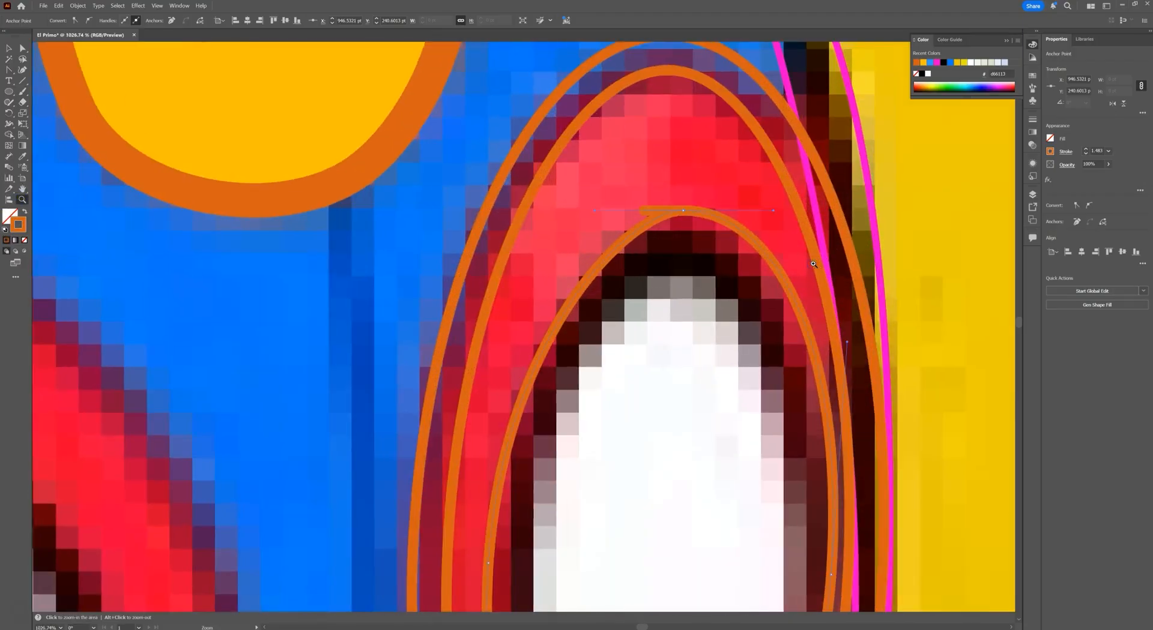
pyautogui.hotkey('ctrl', 'z')
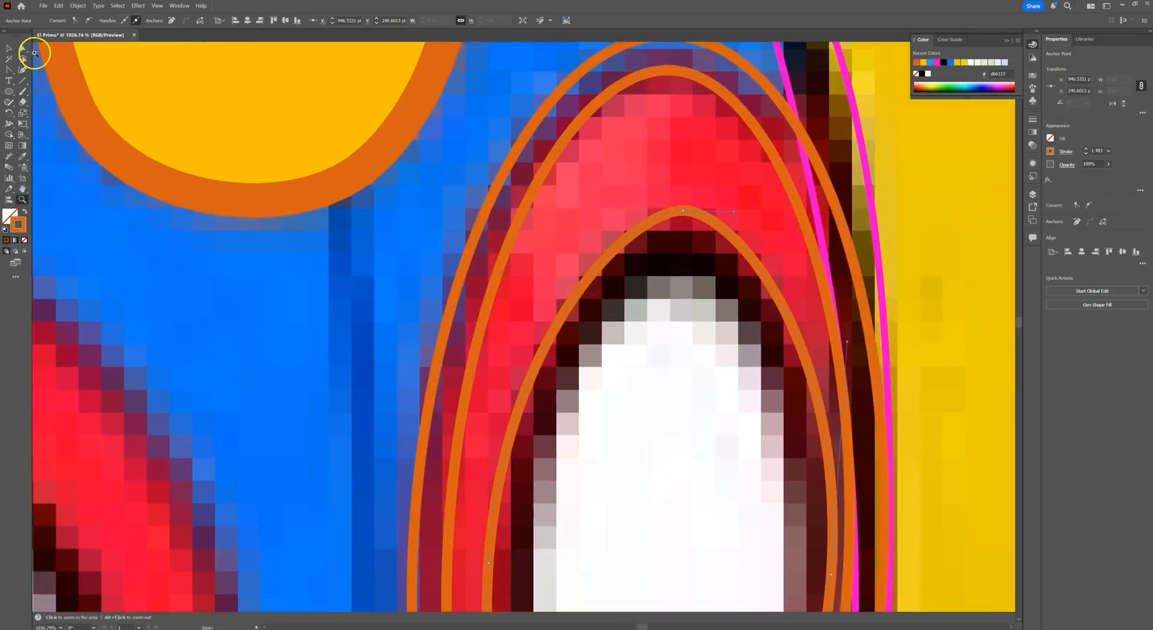
# - Try moving the innermost ellipse's top anchor point sideways in both directions, and undo the moves
pyautogui.click(23, 48)
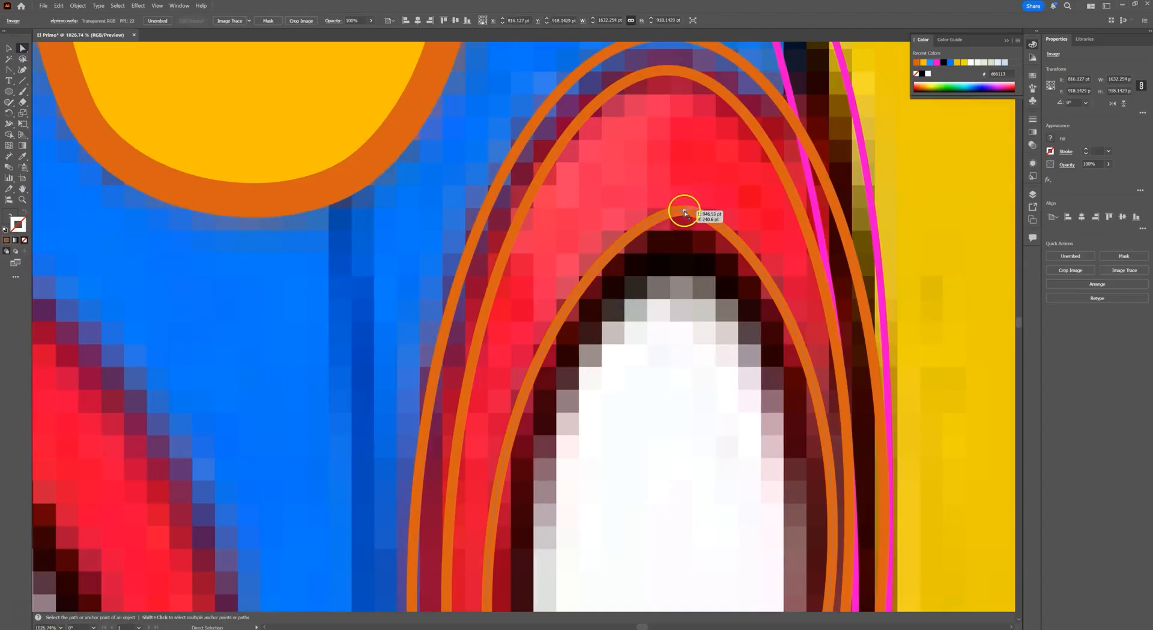
pyautogui.click(683, 211)
pyautogui.click(684, 213)
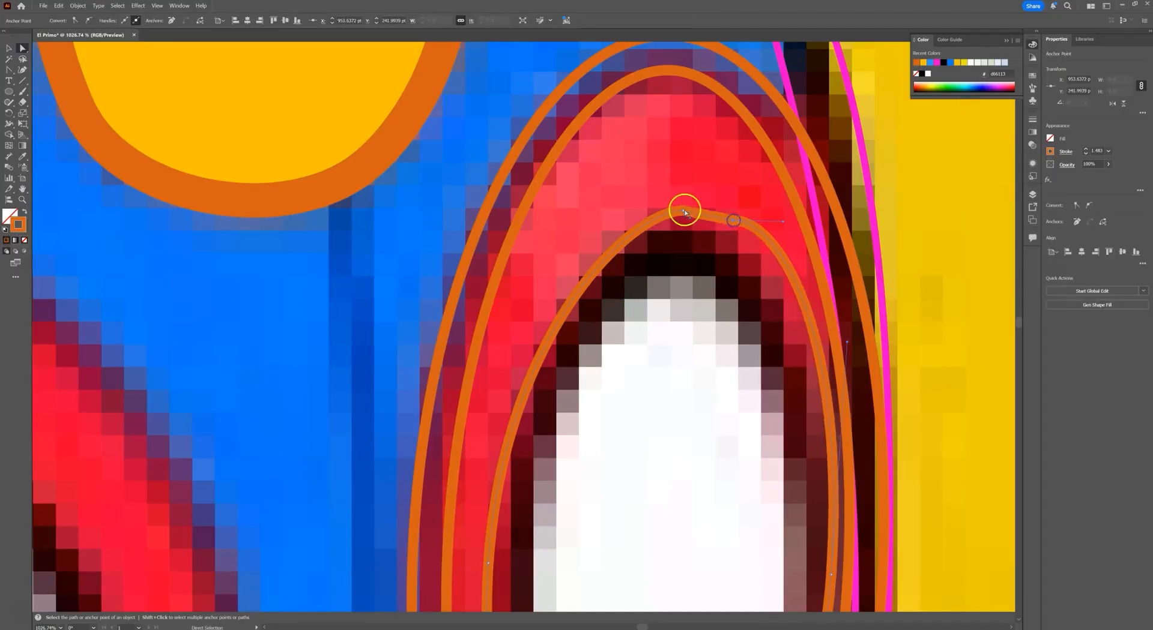
pyautogui.moveTo(684, 211); pyautogui.dragTo(629, 229)
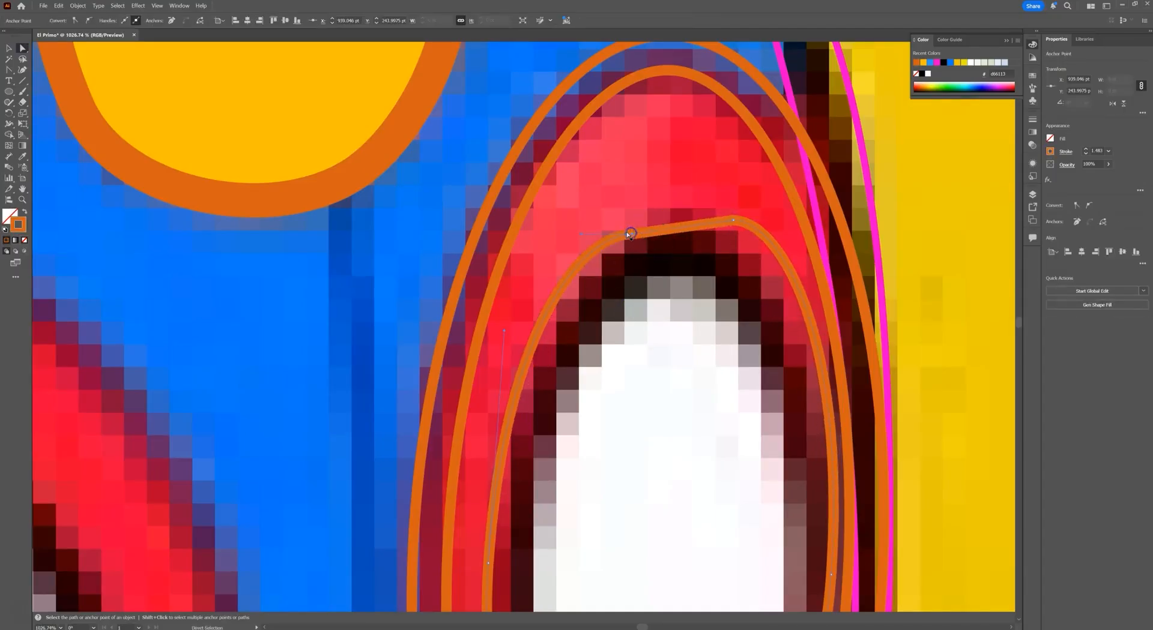
pyautogui.hotkey('ctrl', 'z')
pyautogui.hotkey('ctrl', 'z')
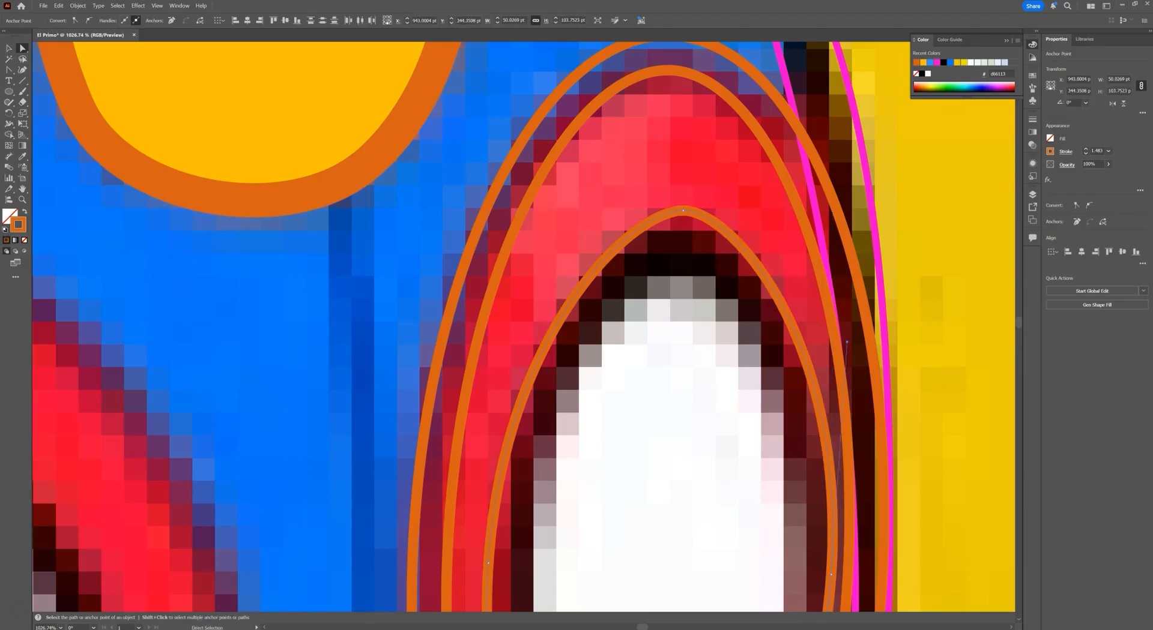
# - Delete the innermost ellipse around the white of the eye
pyautogui.click(23, 198)
pyautogui.keyDown('alt'); pyautogui.click(643, 295); pyautogui.keyUp('alt')
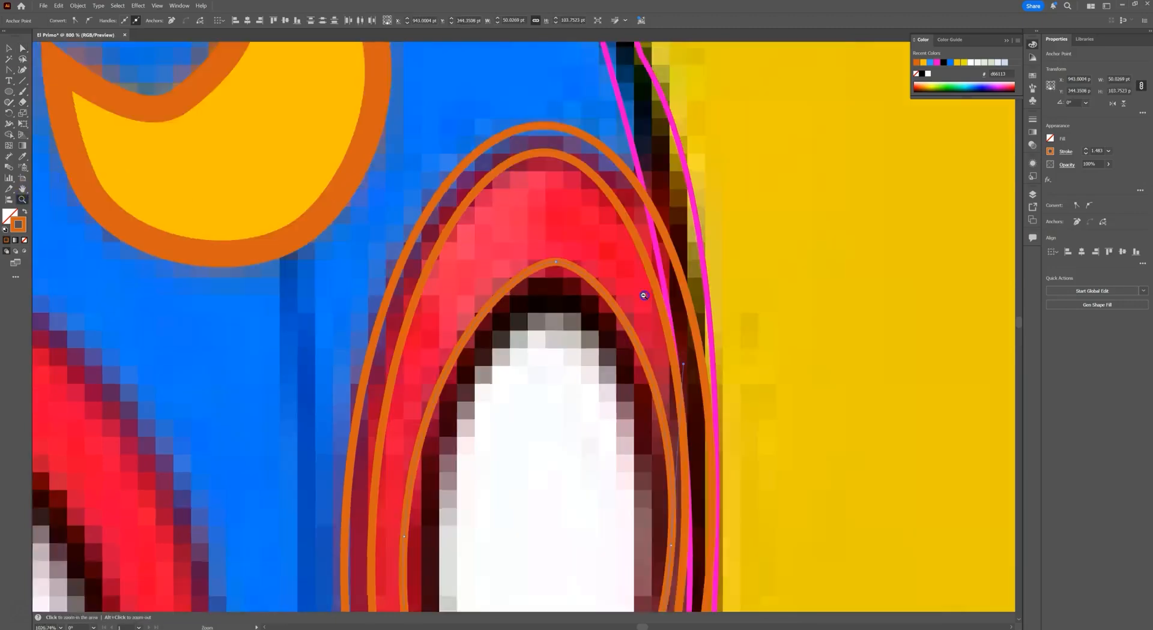
pyautogui.keyDown('alt'); pyautogui.click(643, 295); pyautogui.keyUp('alt')
pyautogui.moveTo(550, 324); pyautogui.dragTo(632, 124)
pyautogui.press('v')
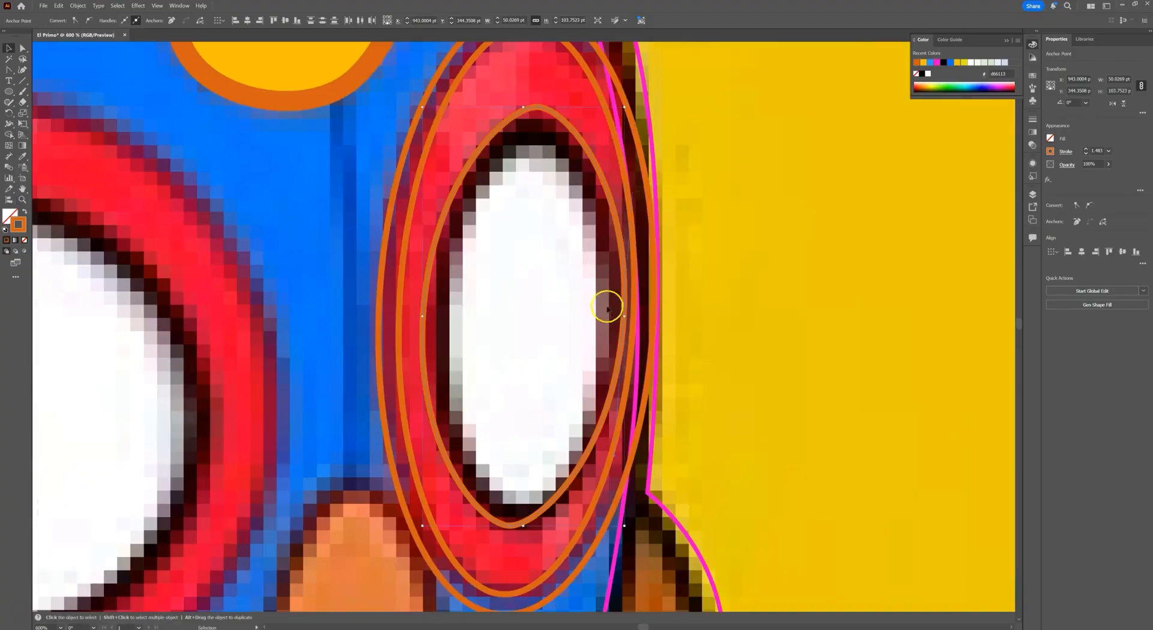
pyautogui.click(568, 177)
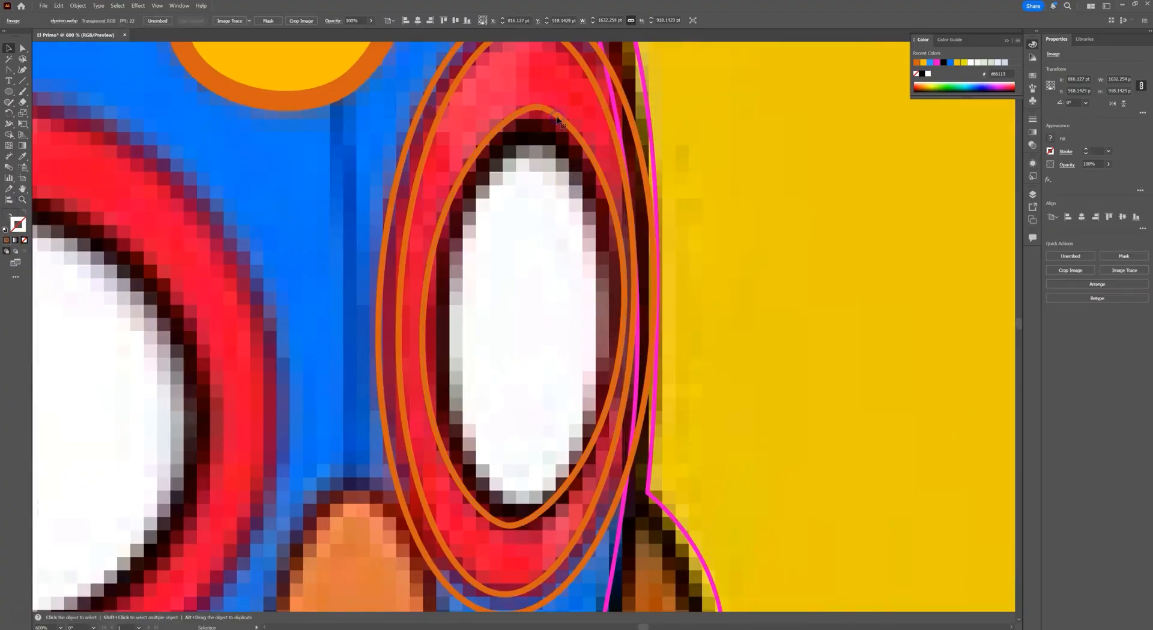
pyautogui.click(558, 116)
pyautogui.press('Delete')
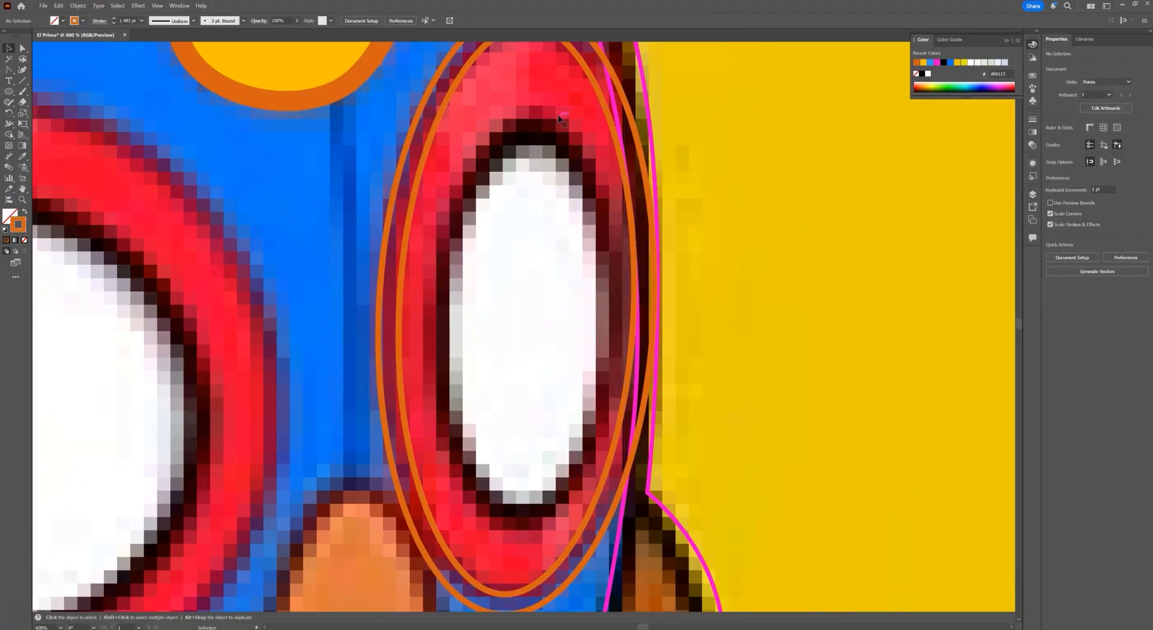
# - Try removing the top and bottom anchor points of the inner ellipse around the narrow red eye patch
pyautogui.moveTo(559, 131); pyautogui.dragTo(593, 267)
pyautogui.click(22, 48)
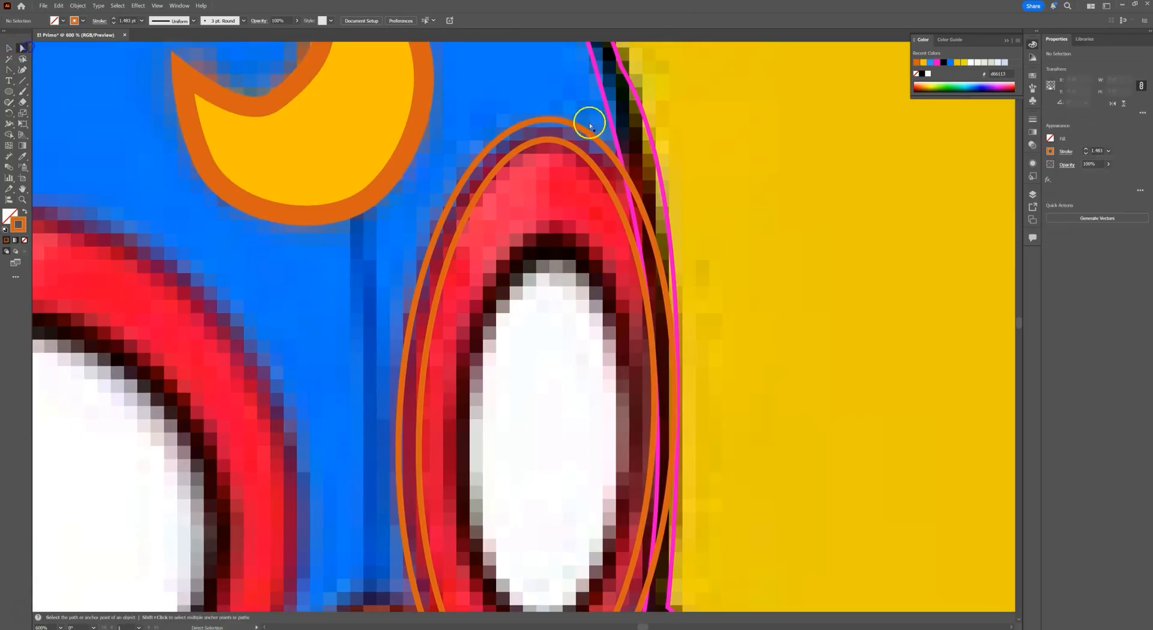
pyautogui.click(550, 142)
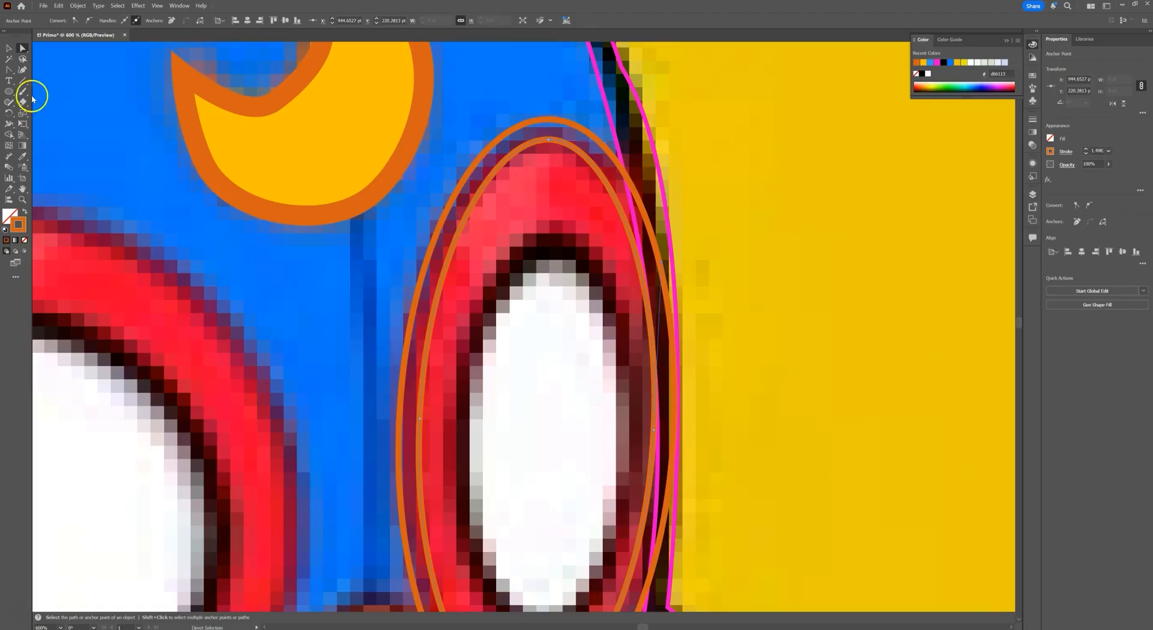
pyautogui.click(8, 72)
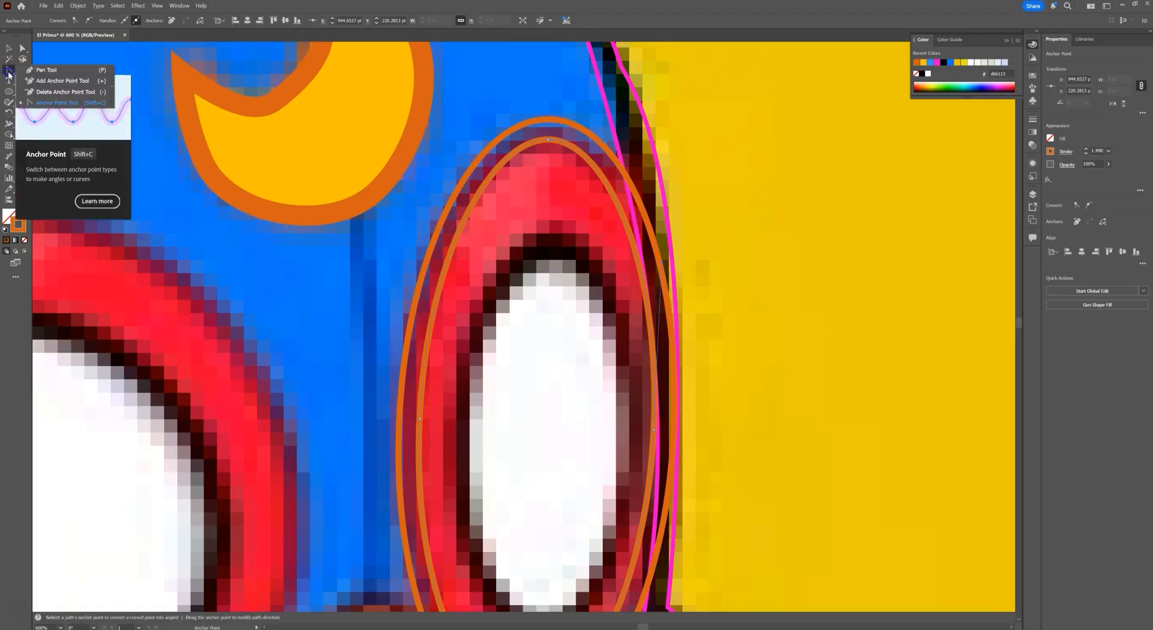
pyautogui.click(33, 93)
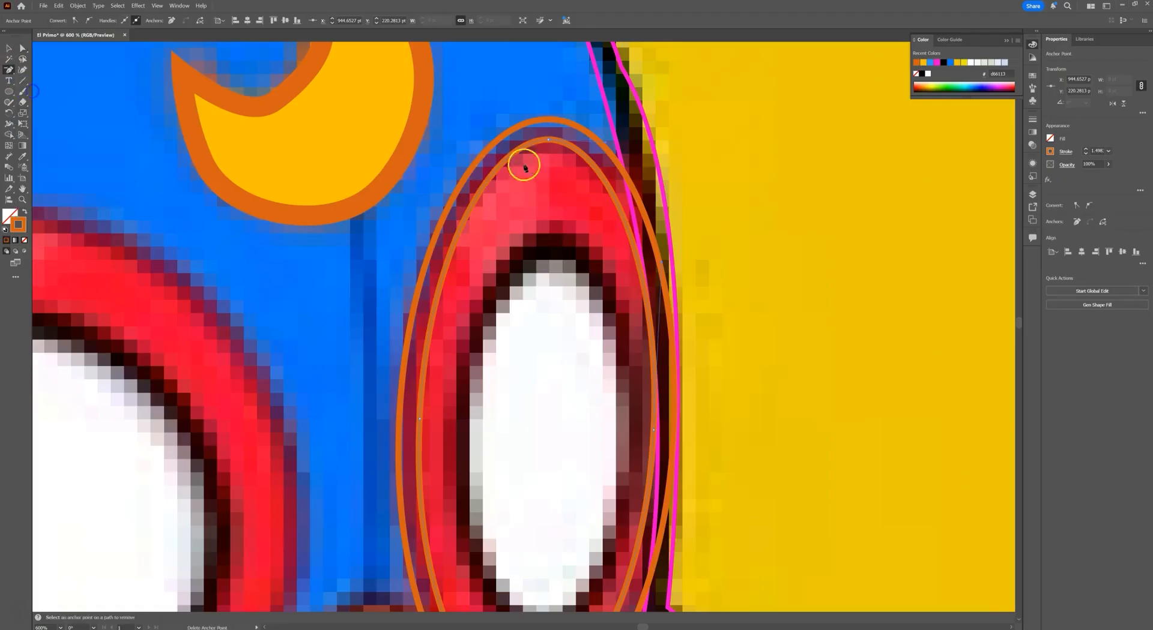
pyautogui.click(551, 142)
pyautogui.scroll(-4, 553, 303)
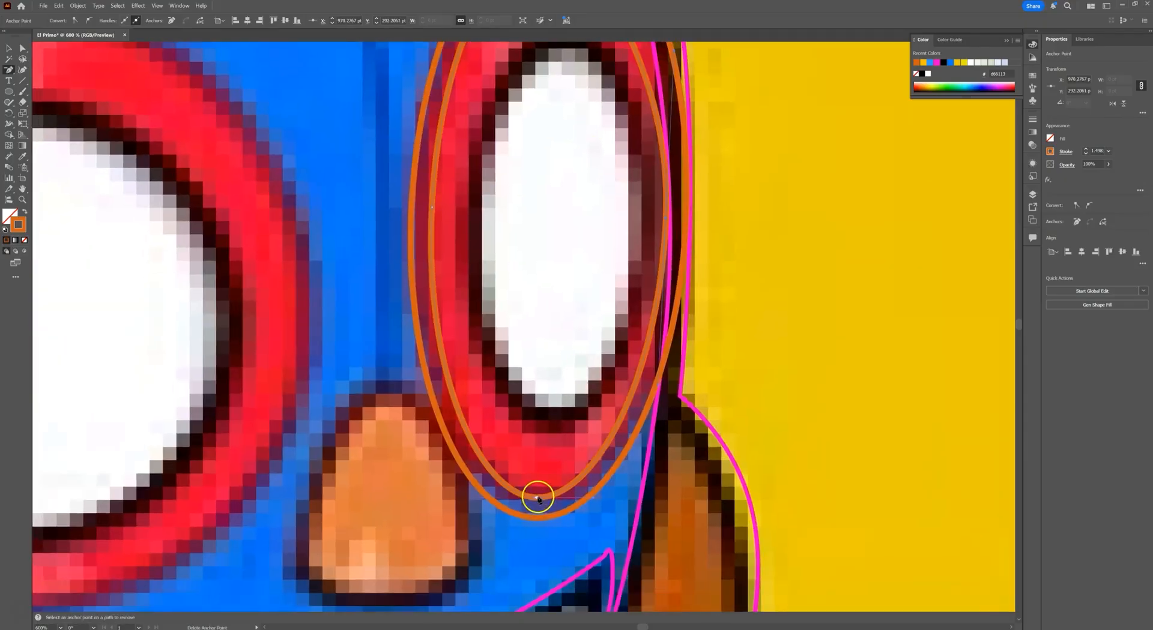
pyautogui.click(538, 498)
pyautogui.moveTo(574, 278); pyautogui.dragTo(584, 234)
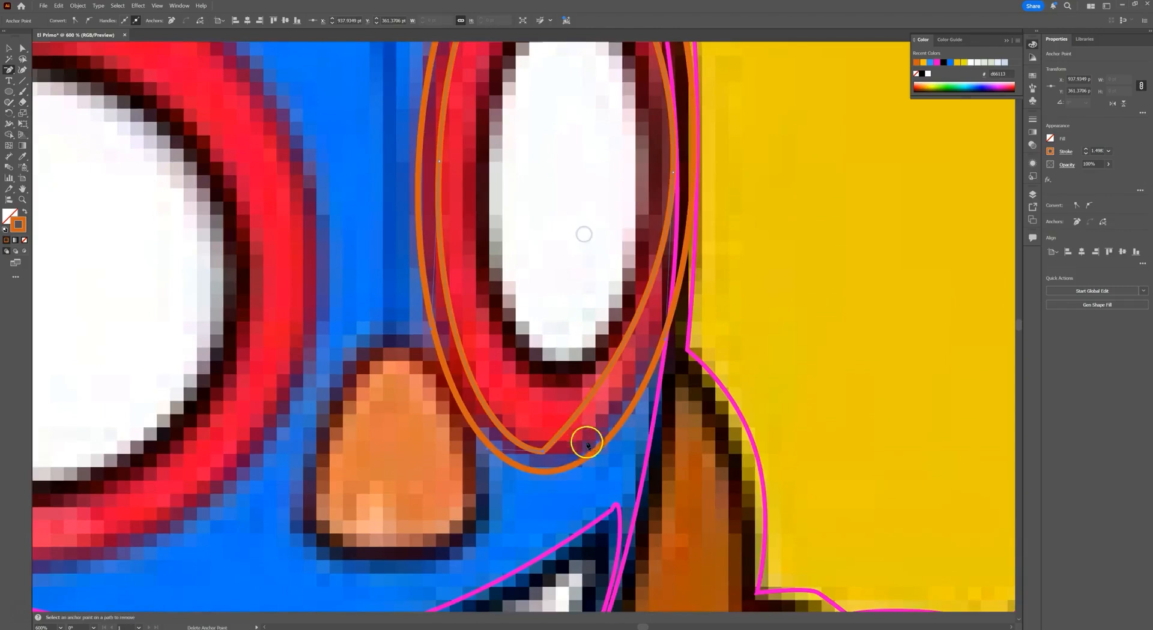
pyautogui.click(543, 453)
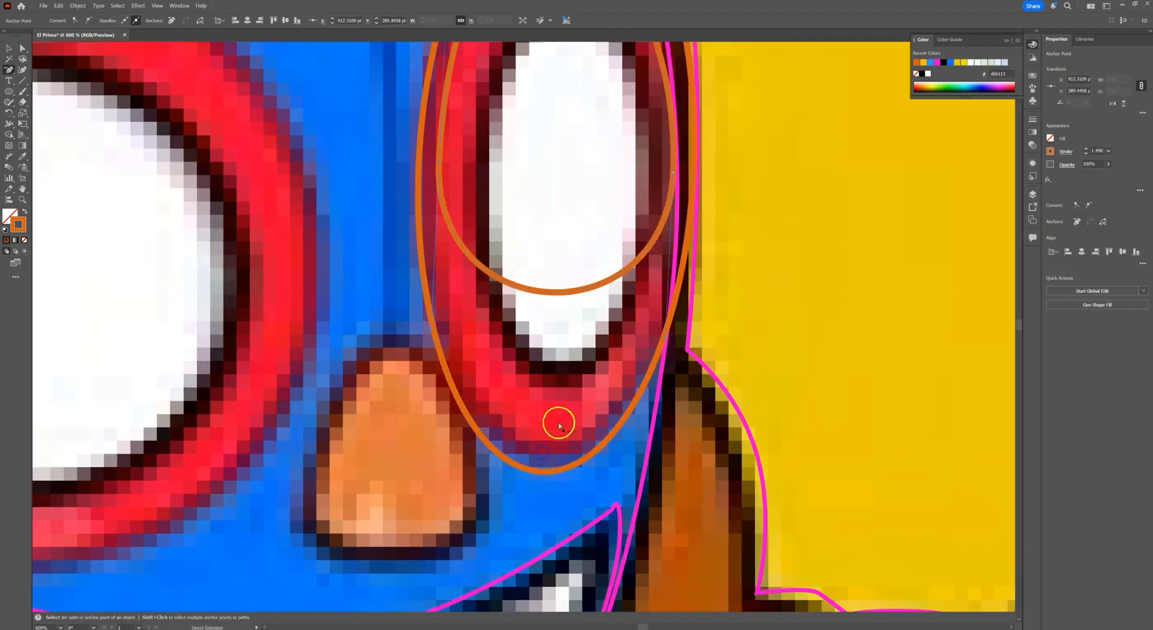
# - Pull smooth, symmetric direction handles from the inner ellipse's bottom and top anchor points to round both ends
pyautogui.click(22, 47)
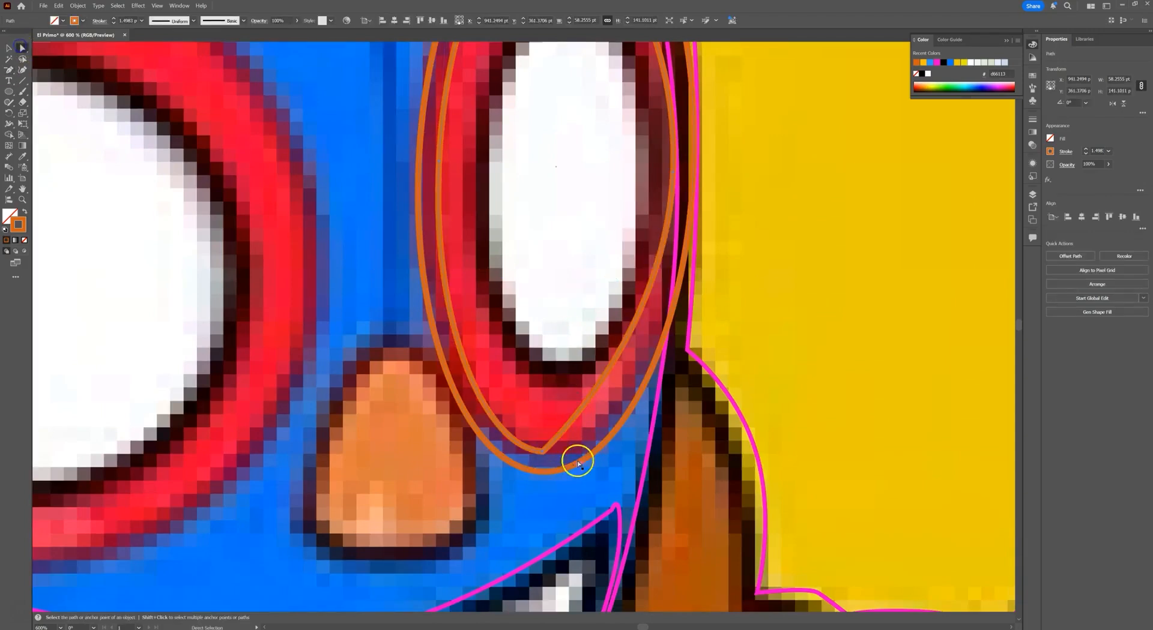
pyautogui.click(543, 451)
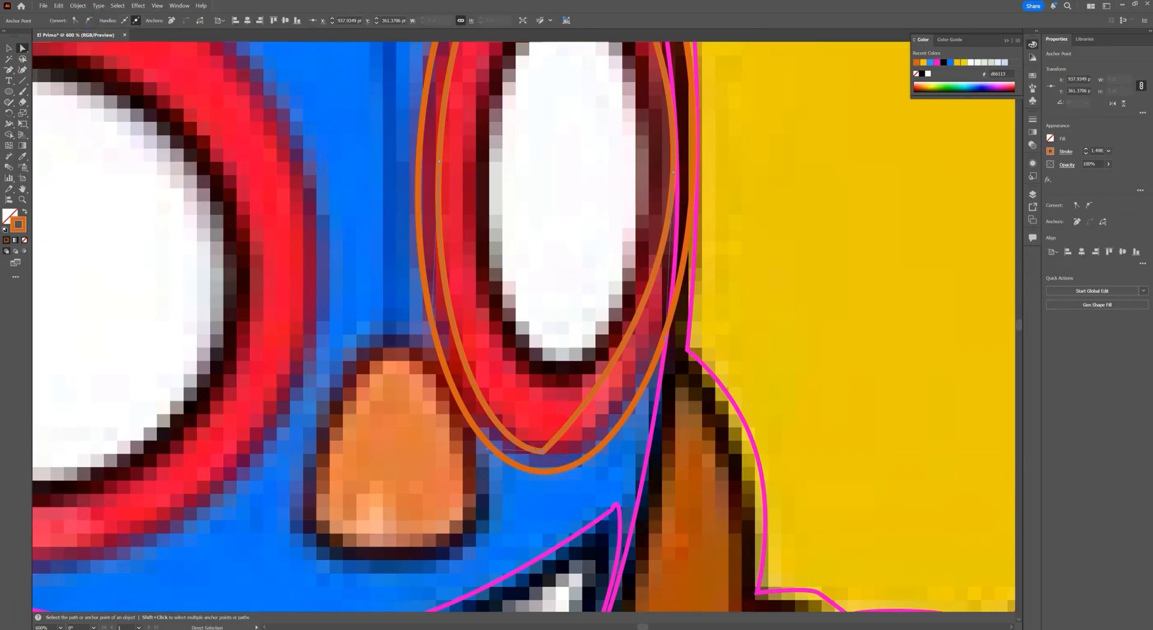
pyautogui.moveTo(9, 69); pyautogui.dragTo(33, 104)
pyautogui.moveTo(542, 451); pyautogui.dragTo(479, 444)
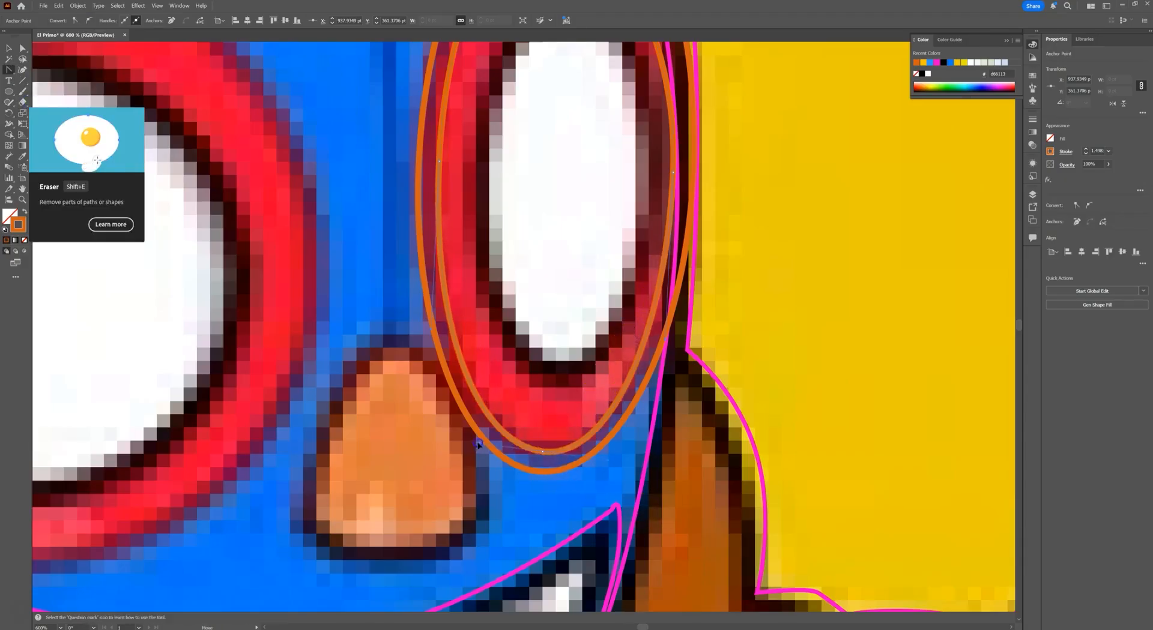
pyautogui.moveTo(566, 218); pyautogui.dragTo(606, 332)
pyautogui.moveTo(565, 118); pyautogui.dragTo(626, 121)
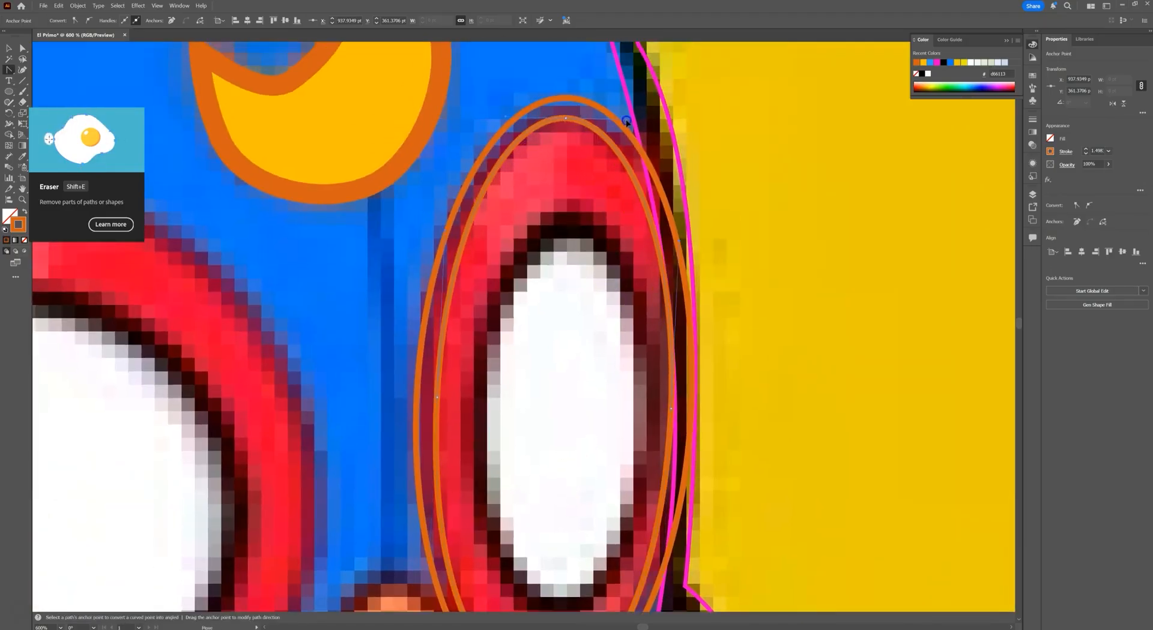
# - Duplicate the inner ellipse of the narrow red eye patch directly in front of itself
pyautogui.click(9, 48)
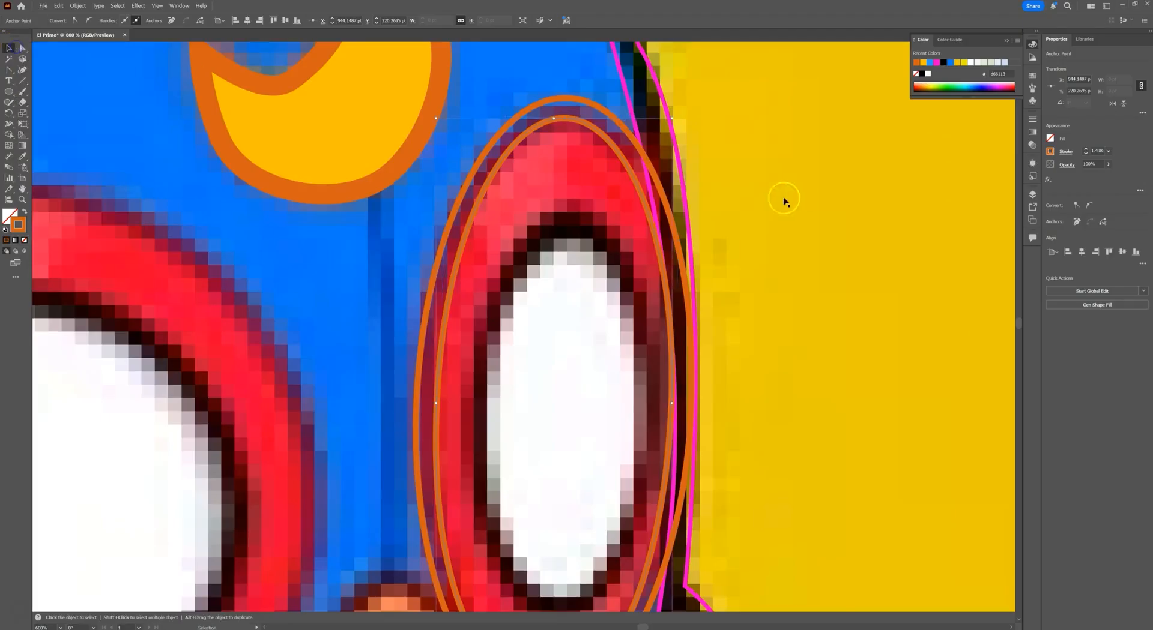
pyautogui.click(560, 141)
pyautogui.click(561, 117)
pyautogui.moveTo(593, 218); pyautogui.dragTo(593, 165)
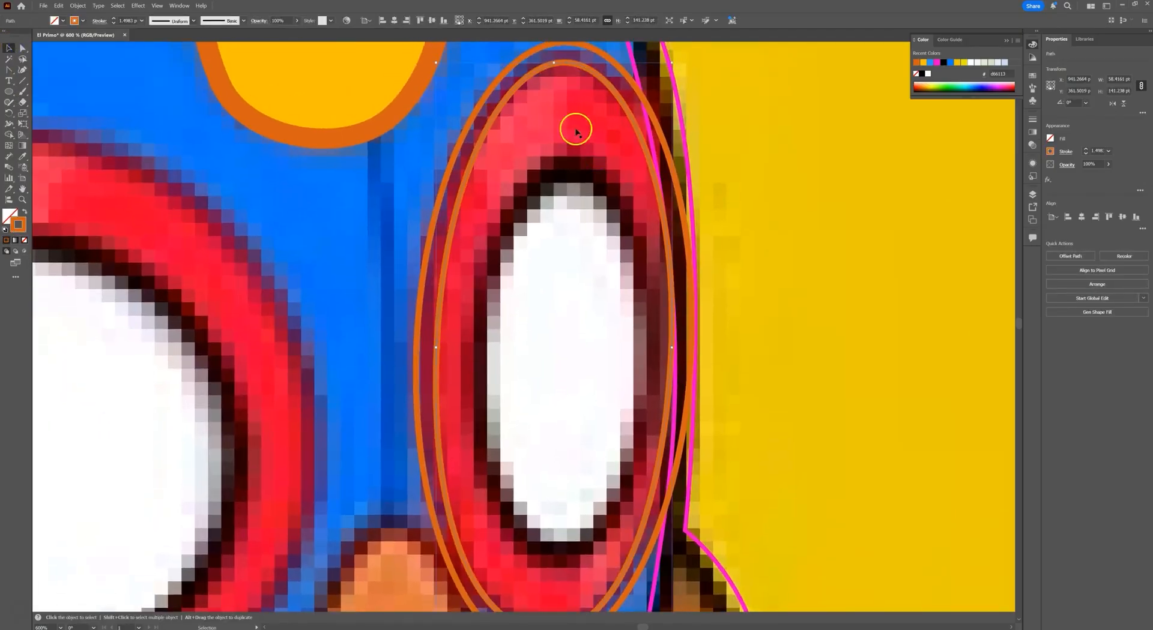
pyautogui.click(58, 5)
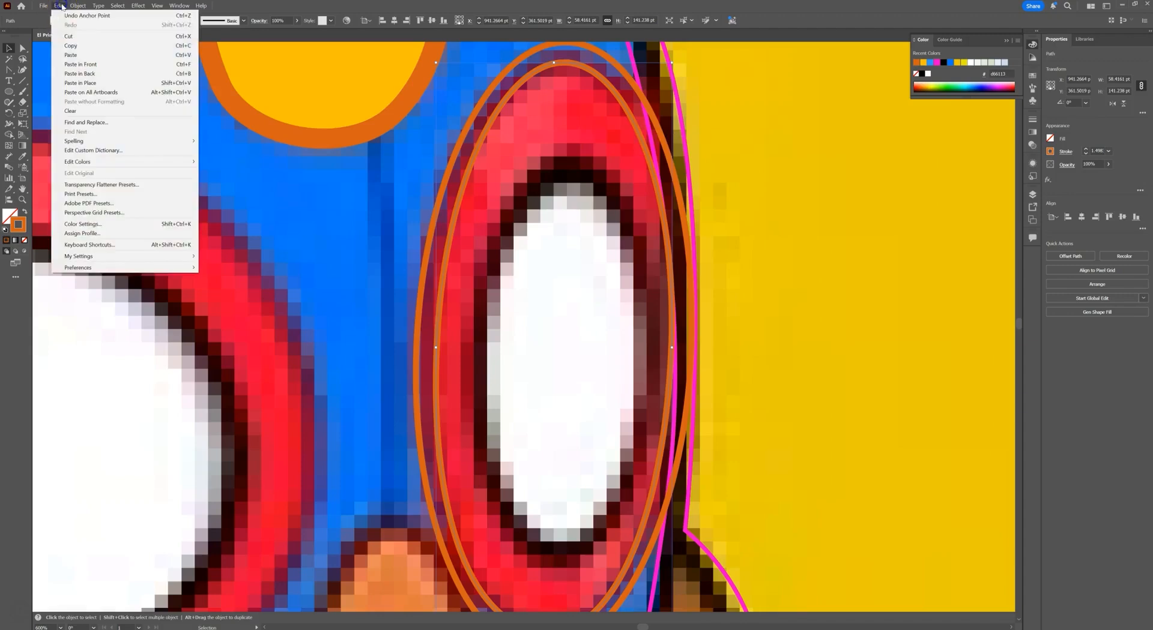
pyautogui.click(66, 48)
pyautogui.click(58, 5)
pyautogui.click(79, 64)
# - Shrink the copied ellipse to about 51 by 107 pt so it follows the outer edge of the eye's black outline
pyautogui.moveTo(554, 62); pyautogui.dragTo(554, 145)
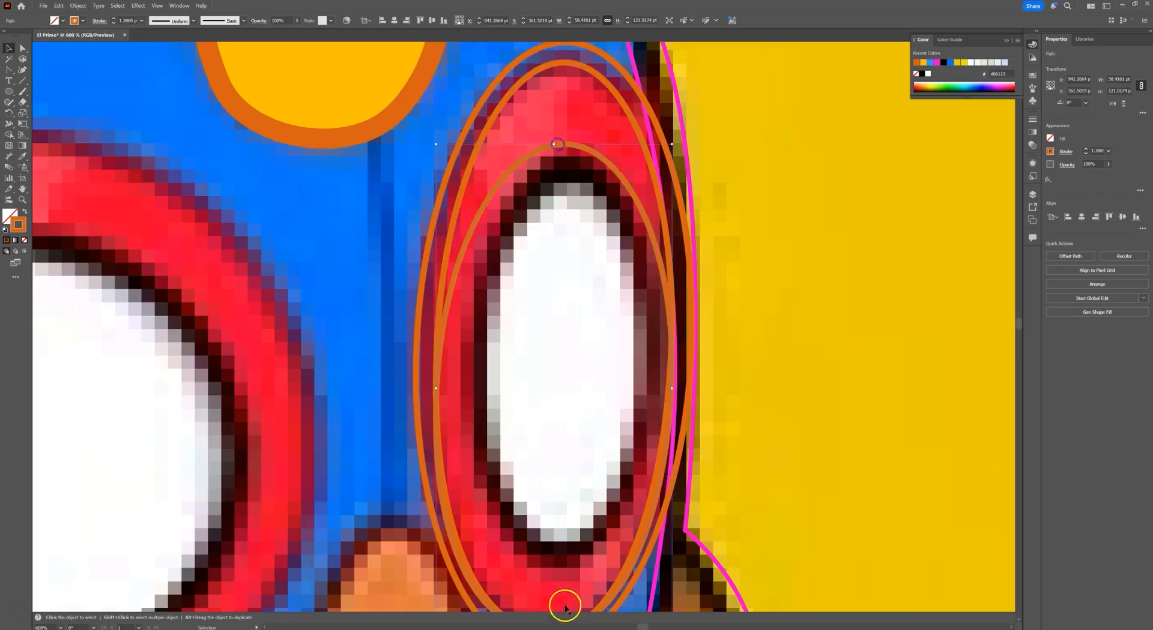
pyautogui.moveTo(555, 547); pyautogui.dragTo(547, 391)
pyautogui.moveTo(532, 481); pyautogui.dragTo(546, 418)
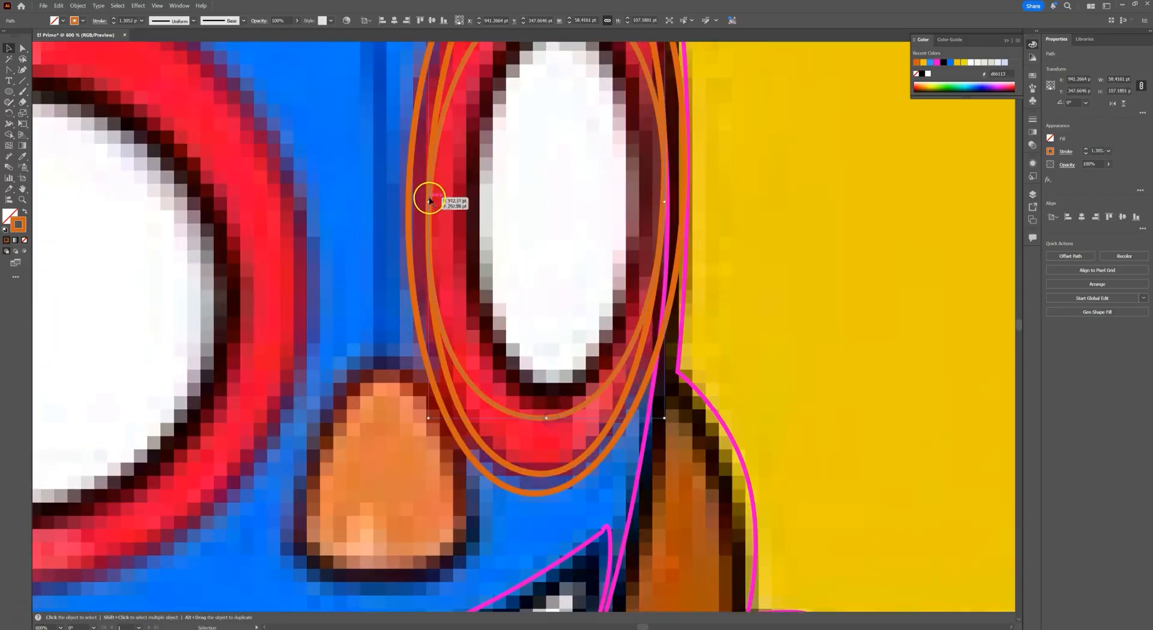
pyautogui.moveTo(428, 202); pyautogui.dragTo(458, 206)
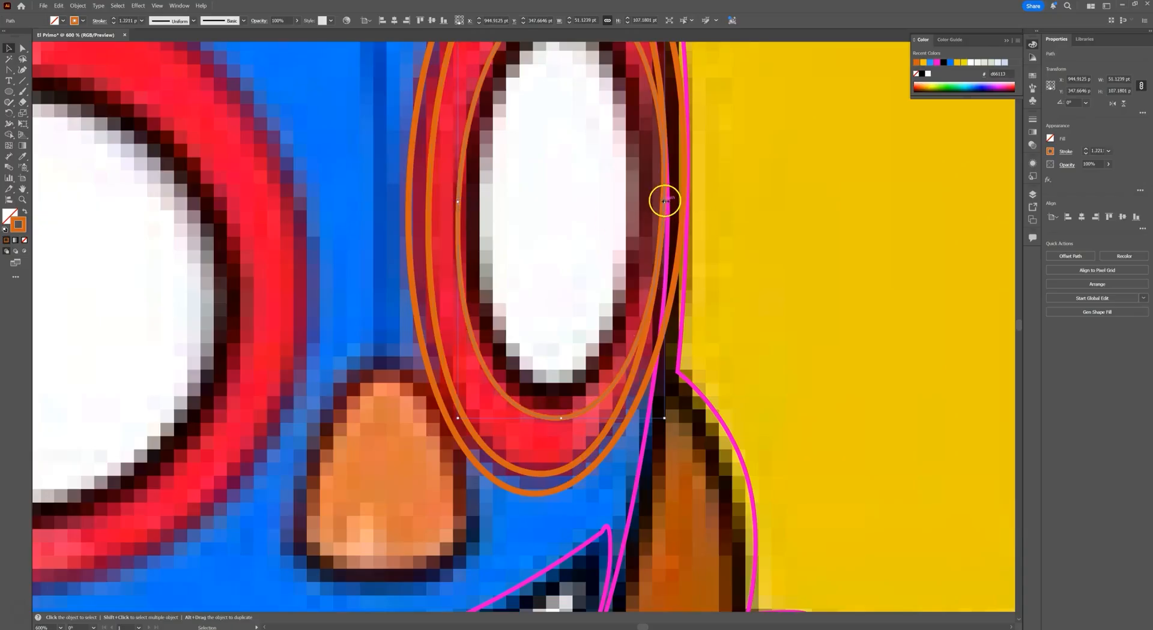
pyautogui.moveTo(569, 219); pyautogui.dragTo(551, 299)
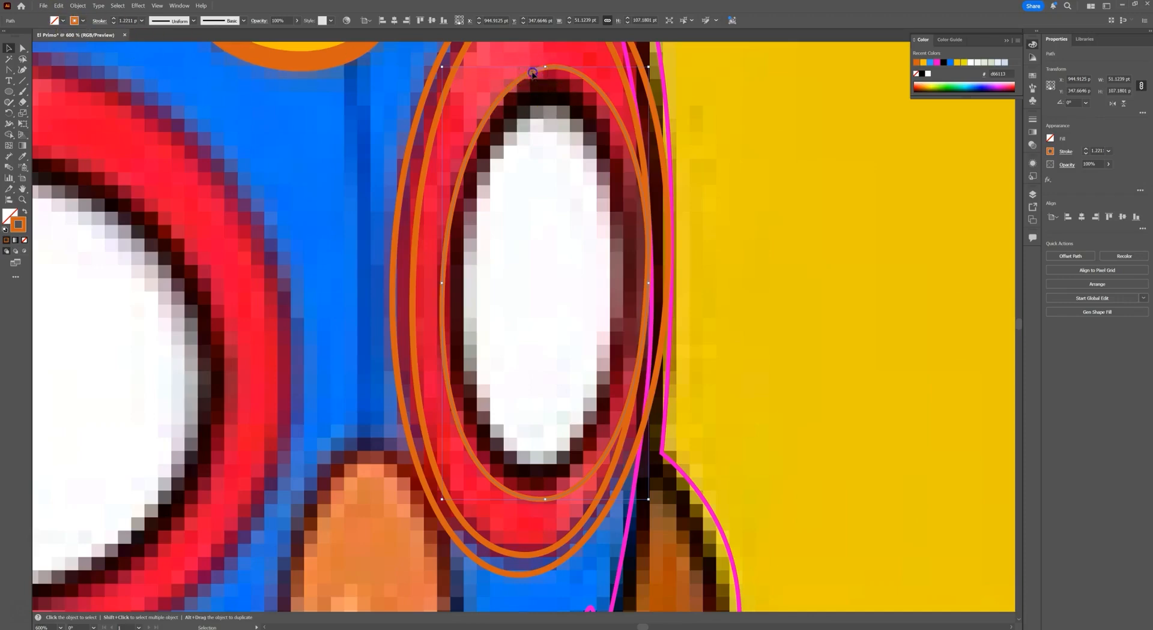
# - Duplicate the black-outline ellipse in front and shrink the copy to about 40 by 92 pt around the white of the eye
pyautogui.click(61, 7)
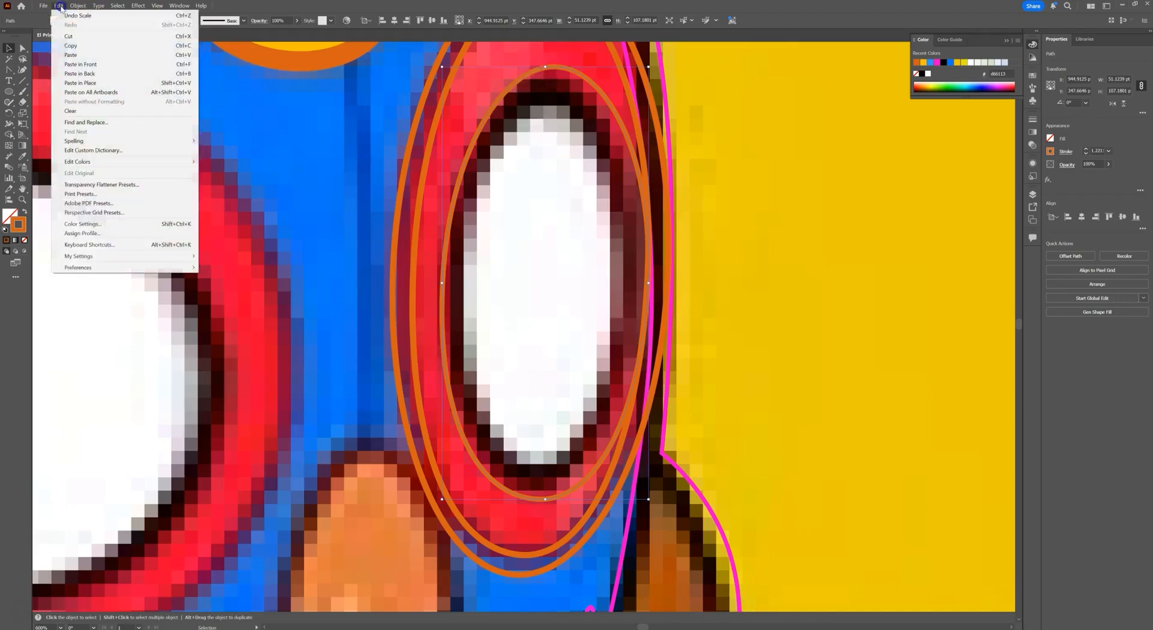
pyautogui.click(68, 46)
pyautogui.click(61, 7)
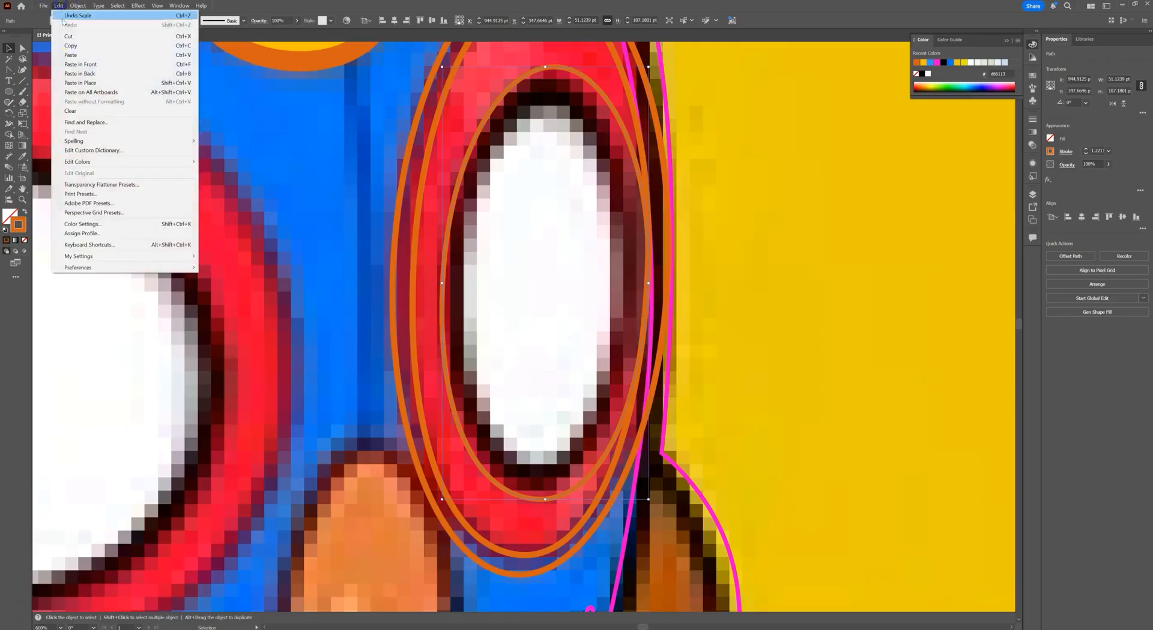
pyautogui.click(85, 65)
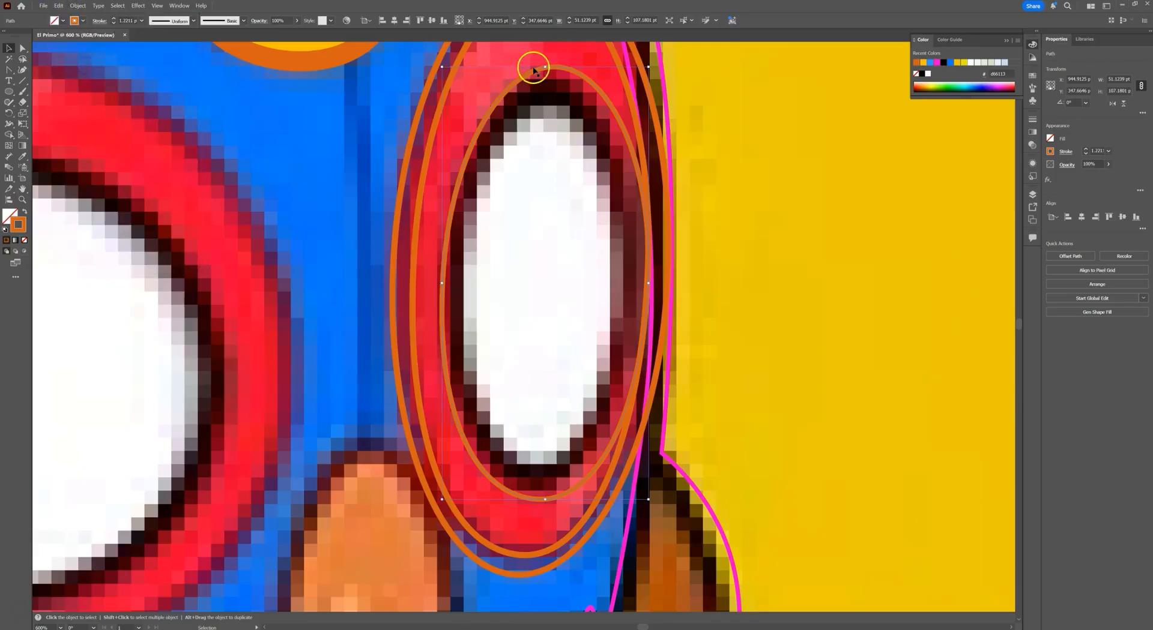
pyautogui.moveTo(545, 66); pyautogui.dragTo(544, 103)
pyautogui.moveTo(545, 498); pyautogui.dragTo(544, 472)
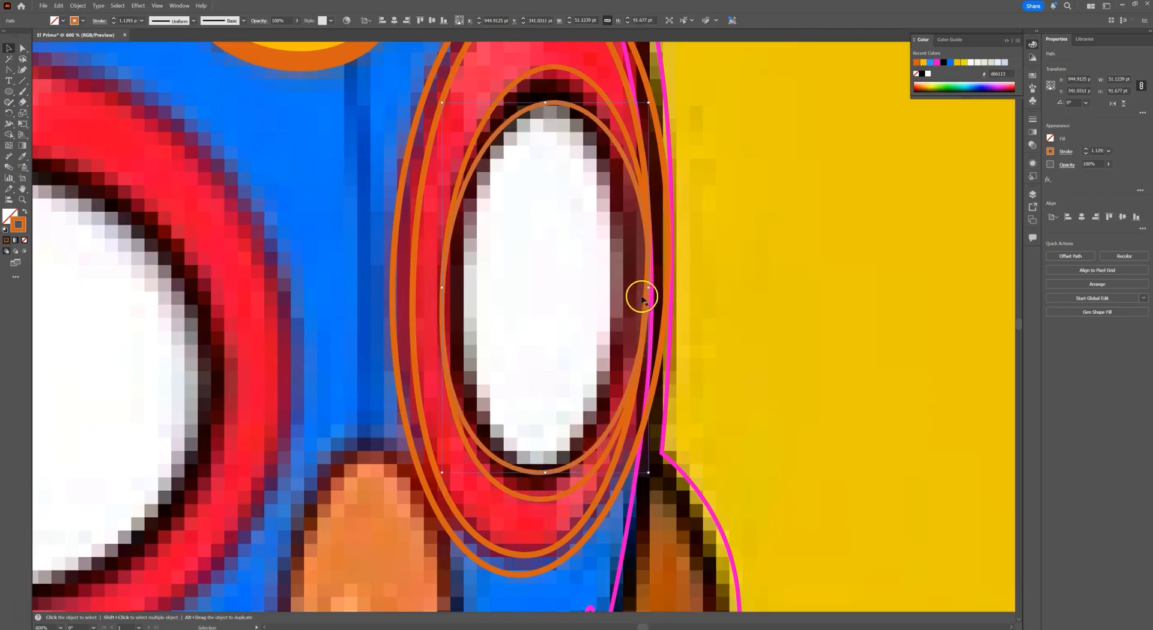
pyautogui.moveTo(647, 288); pyautogui.dragTo(623, 286)
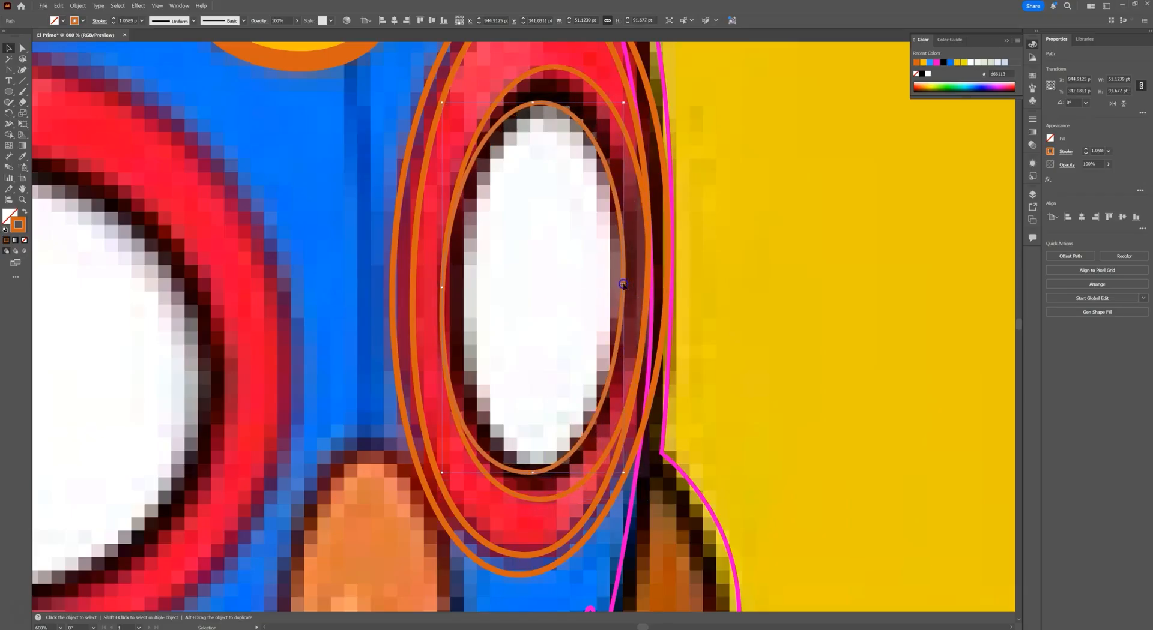
pyautogui.moveTo(442, 287); pyautogui.dragTo(463, 291)
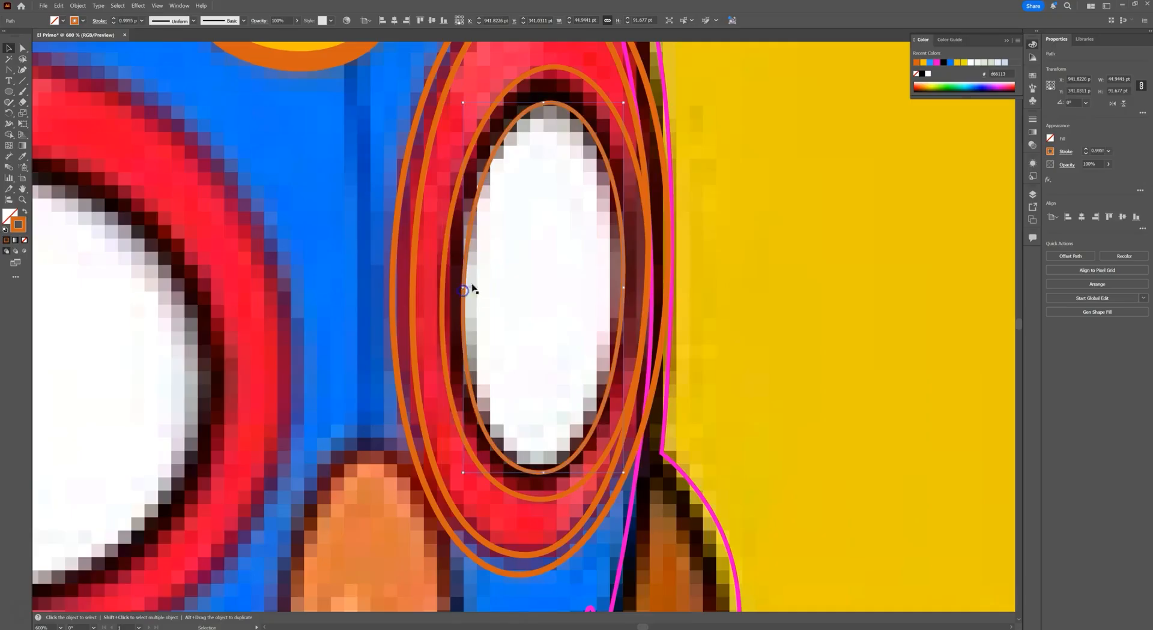
# - Fill the innermost ellipse with the eye's white and the ellipse around it with the outline's black, both sampled from the image
pyautogui.press('i')
pyautogui.click(539, 267)
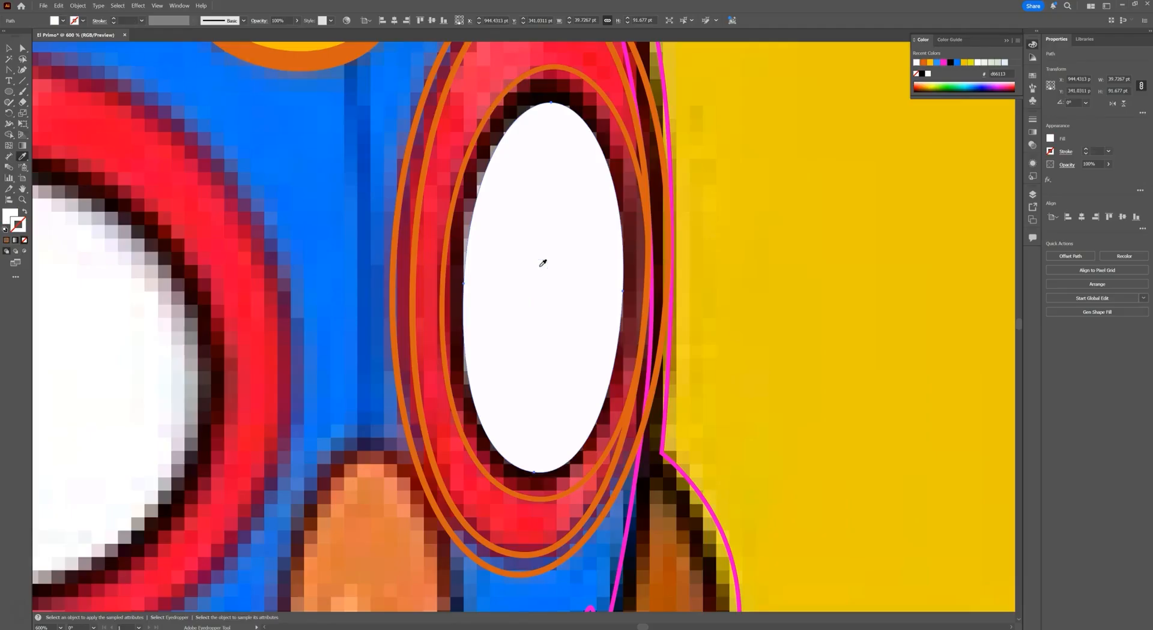
pyautogui.press('v')
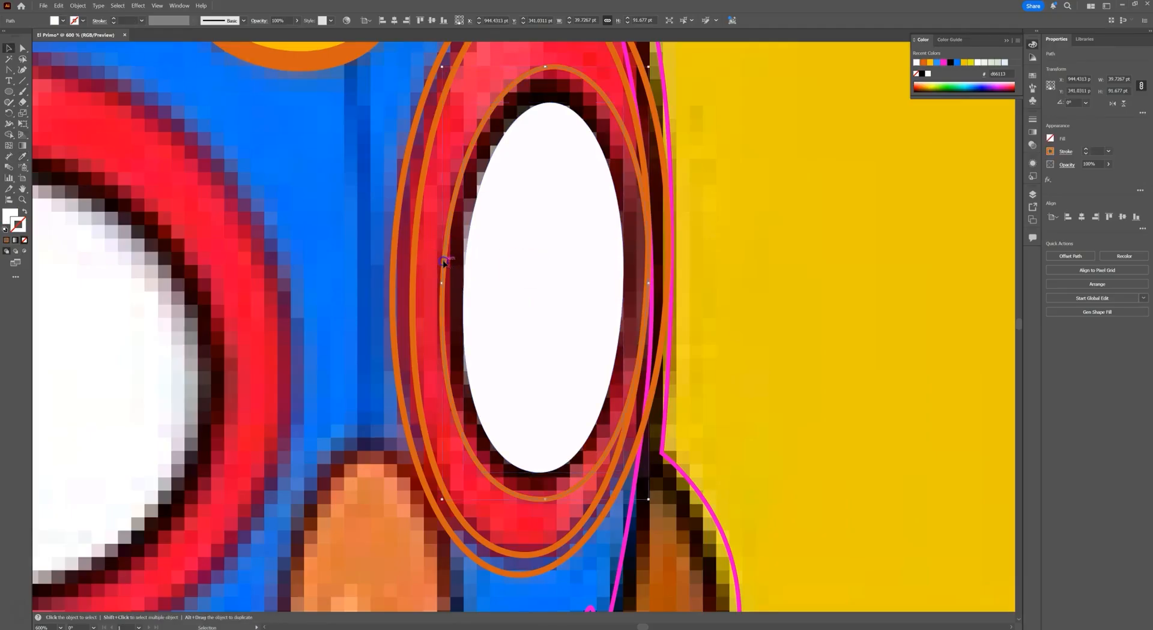
pyautogui.click(443, 262)
pyautogui.press('i')
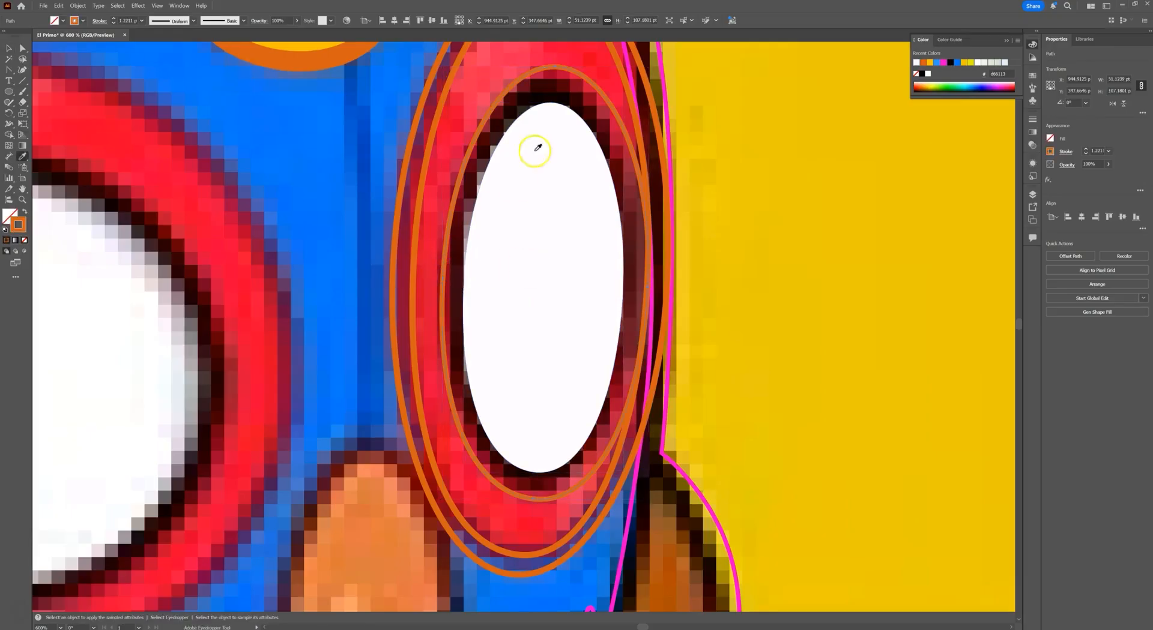
pyautogui.click(544, 94)
pyautogui.press('v')
# - Fill the eye patch ellipse with the sampled light red and the outermost ellipse with a darker red
pyautogui.click(437, 120)
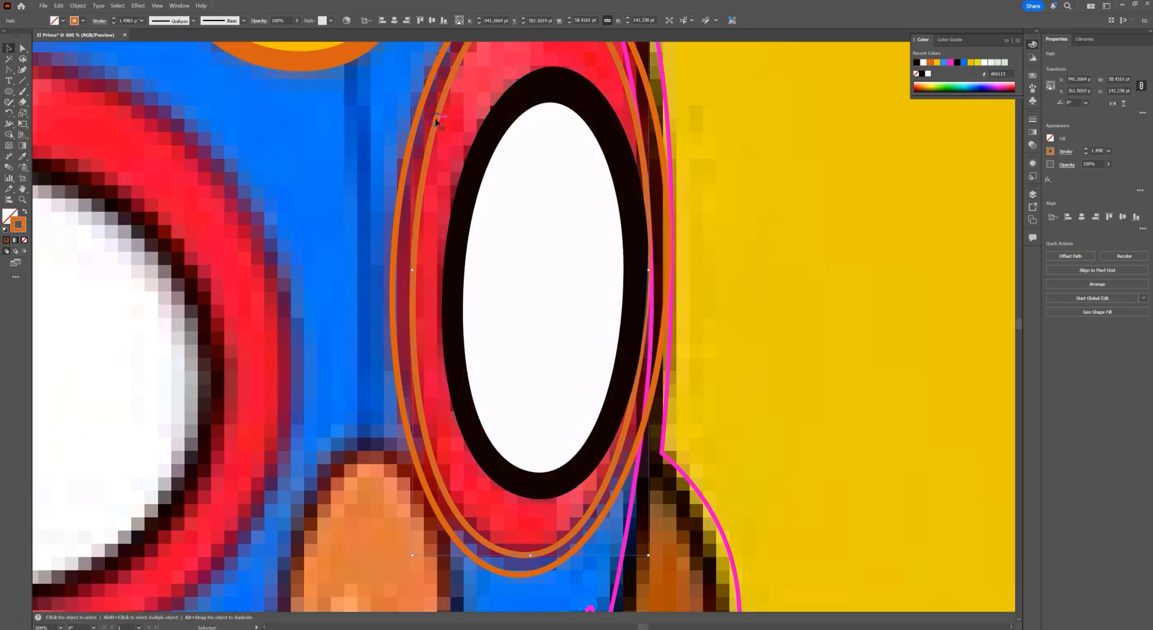
pyautogui.press('i')
pyautogui.click(496, 65)
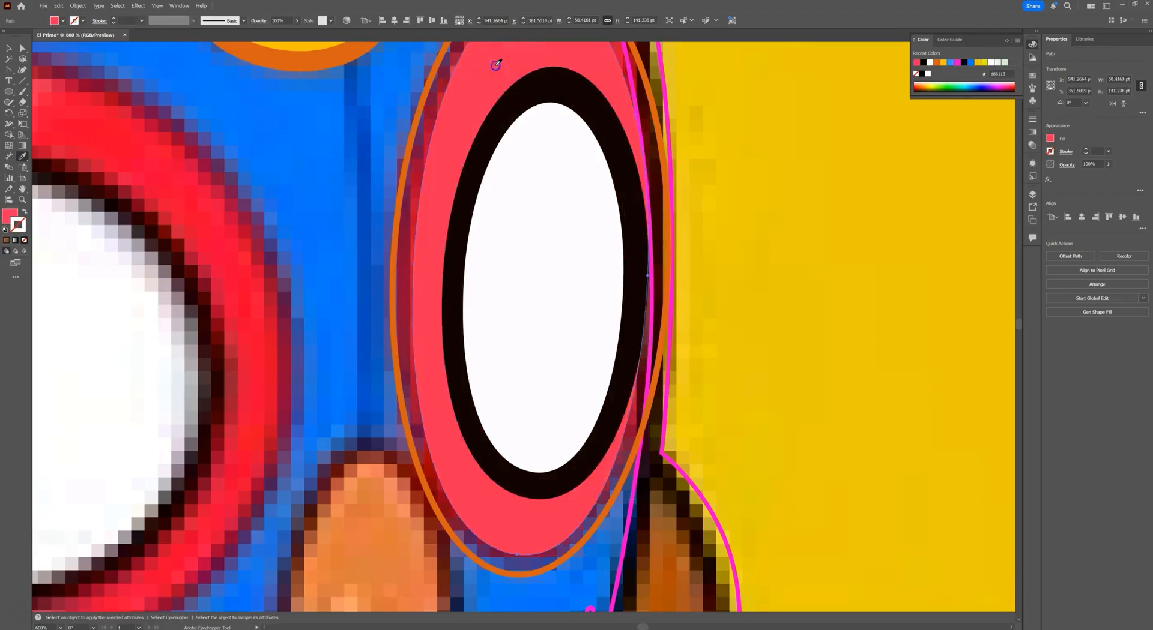
pyautogui.press('v')
pyautogui.click(390, 183)
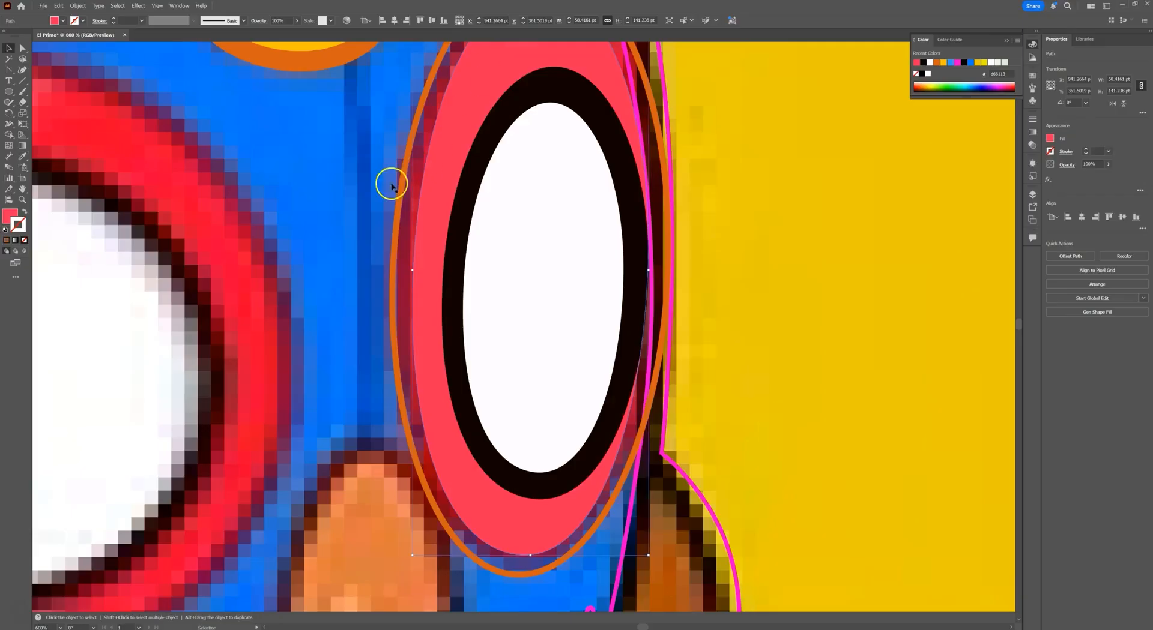
pyautogui.click(401, 183)
pyautogui.press('i')
pyautogui.click(407, 262)
pyautogui.press('v')
# - Draw an ellipse about 23 by 51 pt over the nose and swap its red fill to a 1 pt stroke
pyautogui.moveTo(649, 272); pyautogui.dragTo(500, 259)
pyautogui.moveTo(592, 255); pyautogui.dragTo(687, 202)
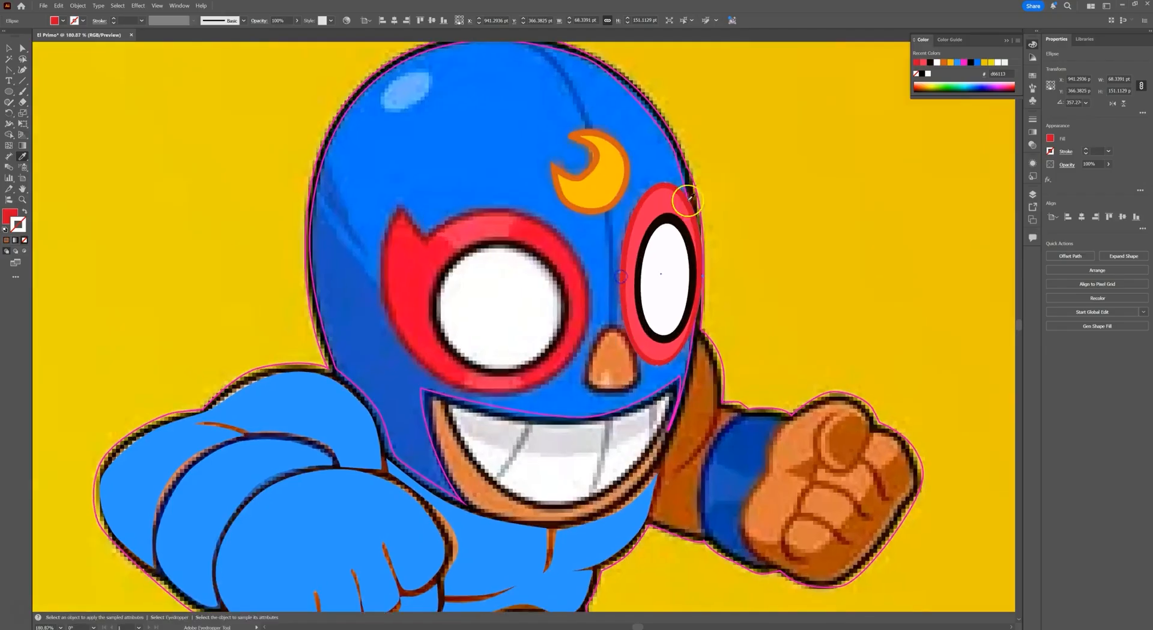
pyautogui.moveTo(646, 389); pyautogui.dragTo(691, 387)
pyautogui.press('i')
pyautogui.click(735, 292)
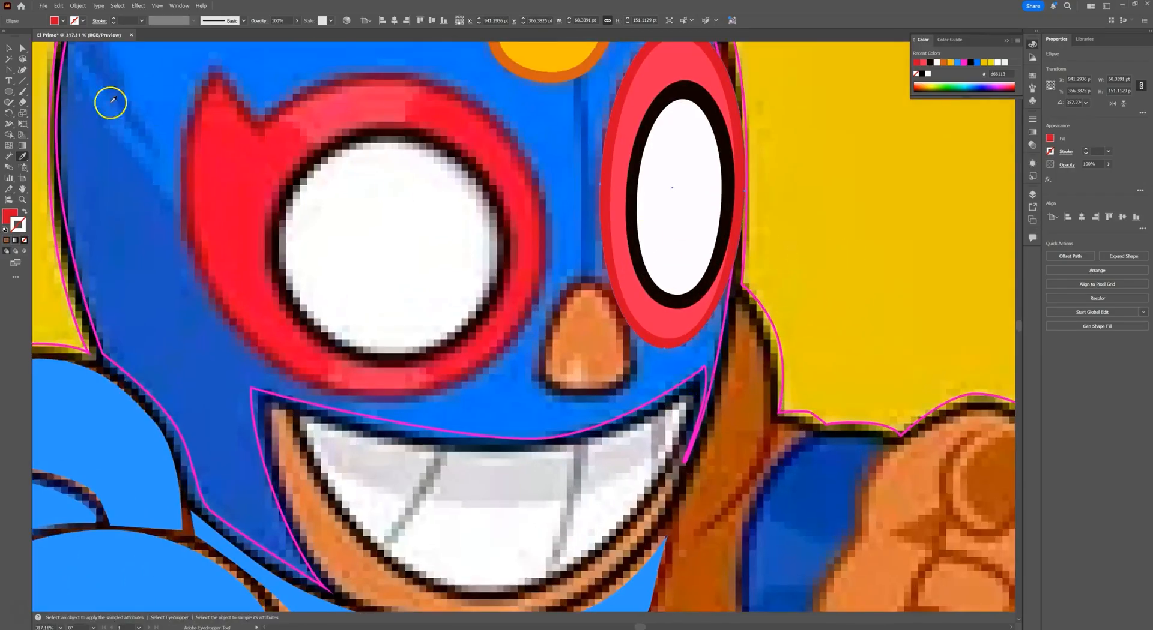
pyautogui.click(10, 92)
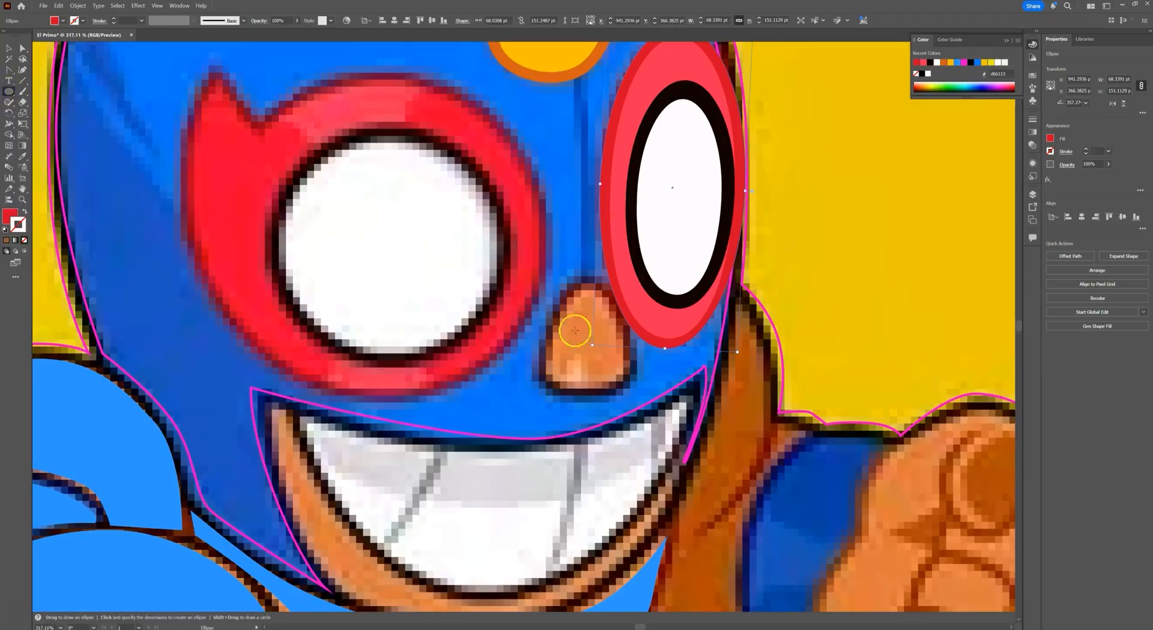
pyautogui.moveTo(564, 283); pyautogui.dragTo(612, 392)
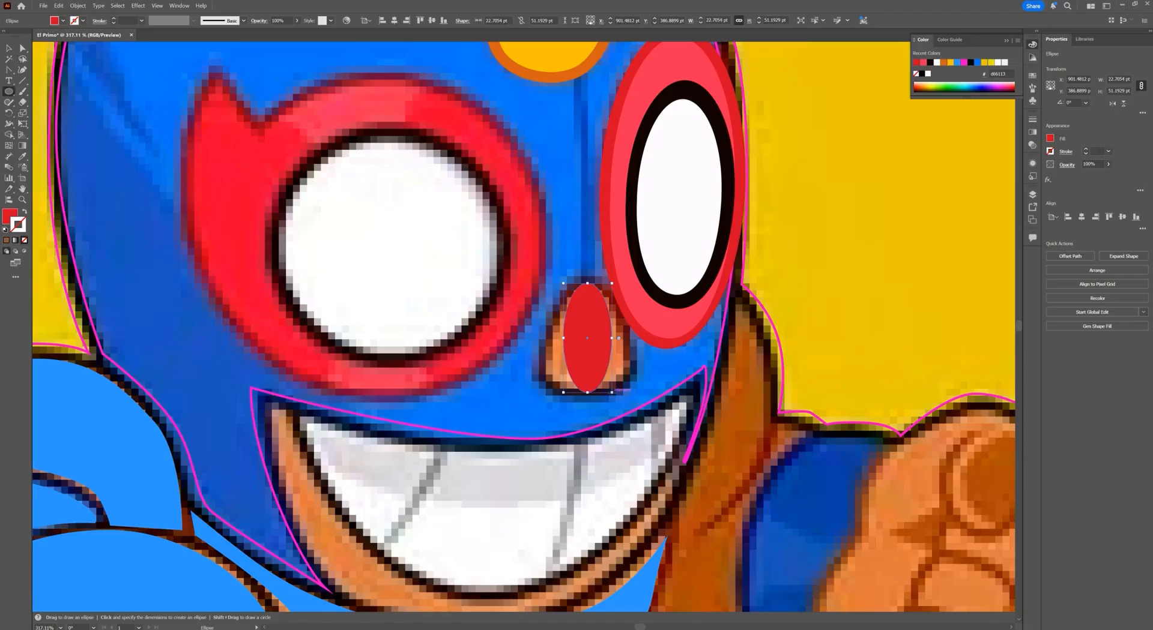
pyautogui.click(25, 212)
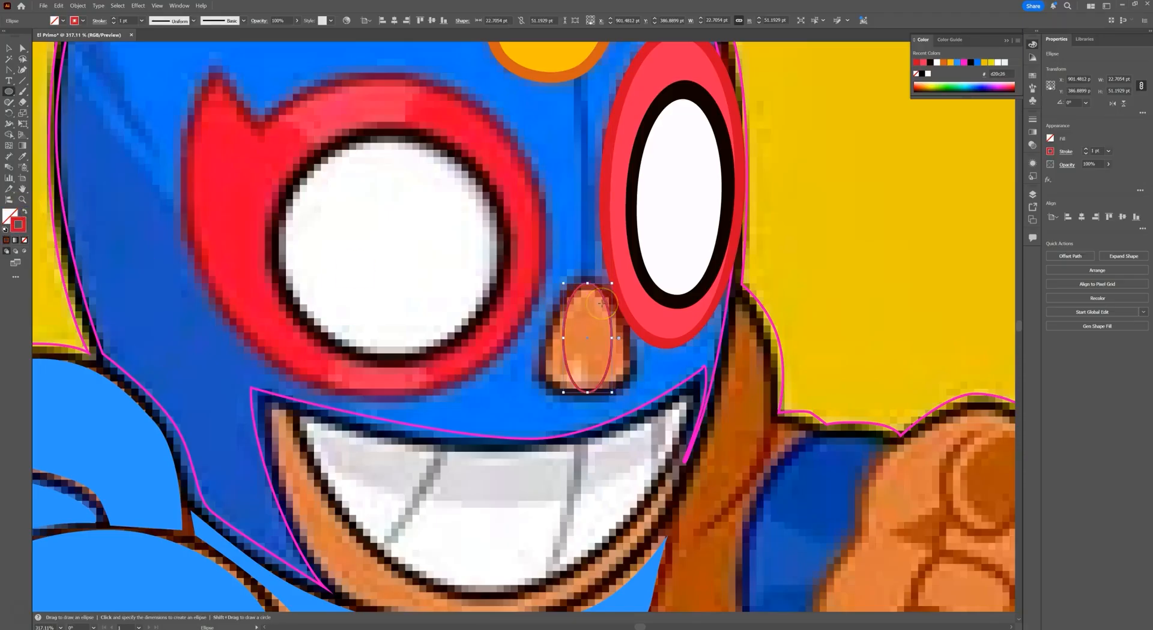
# - Enlarge the nose ellipse to about 56 by 61 pt so it surrounds the whole nose
pyautogui.press('v')
pyautogui.click(588, 393)
pyautogui.moveTo(588, 394); pyautogui.dragTo(587, 403)
pyautogui.moveTo(564, 341); pyautogui.dragTo(524, 344)
pyautogui.click(611, 346)
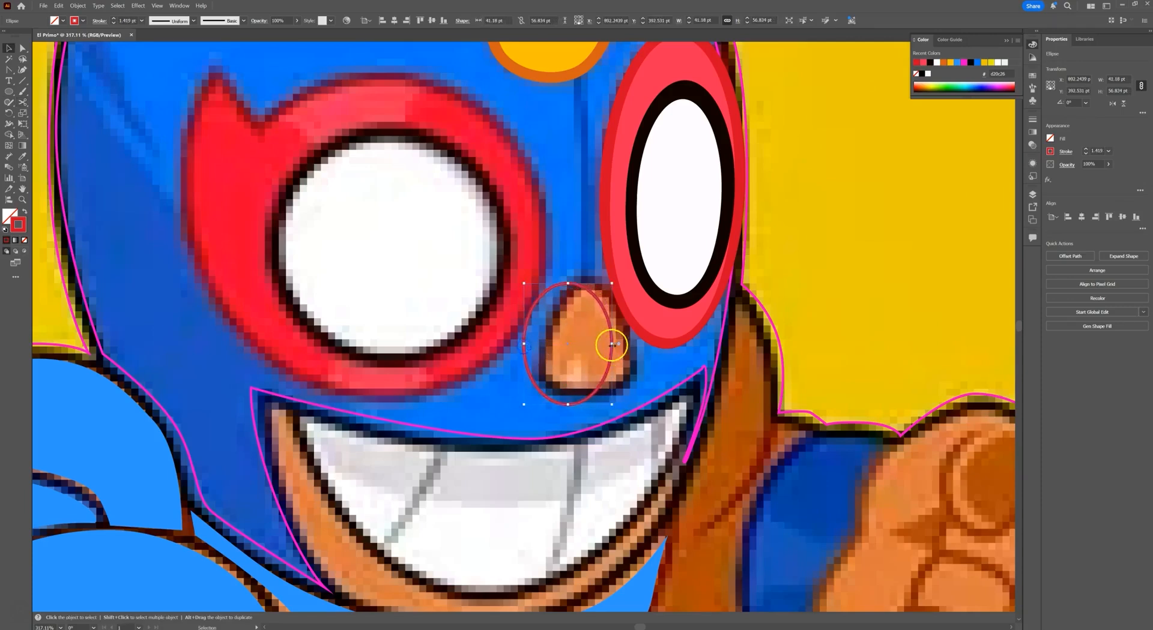
pyautogui.moveTo(612, 345); pyautogui.dragTo(644, 347)
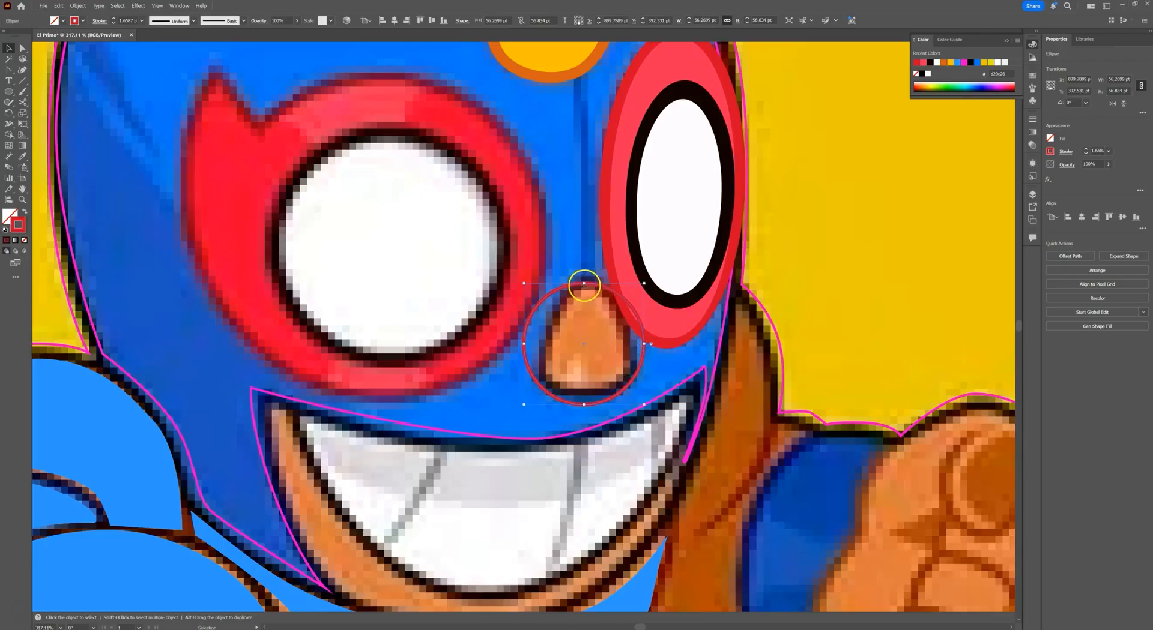
pyautogui.moveTo(583, 283); pyautogui.dragTo(583, 275)
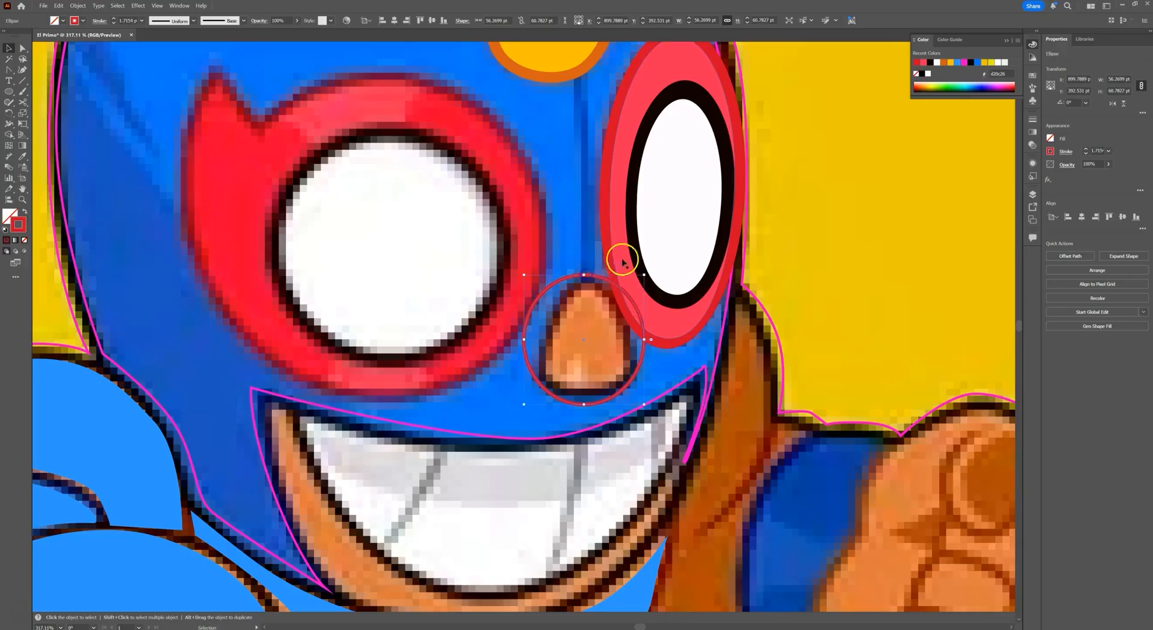
# - Convert the nose ellipse's top anchor point to a corner with the Anchor Point tool
pyautogui.click(9, 71)
pyautogui.click(42, 106)
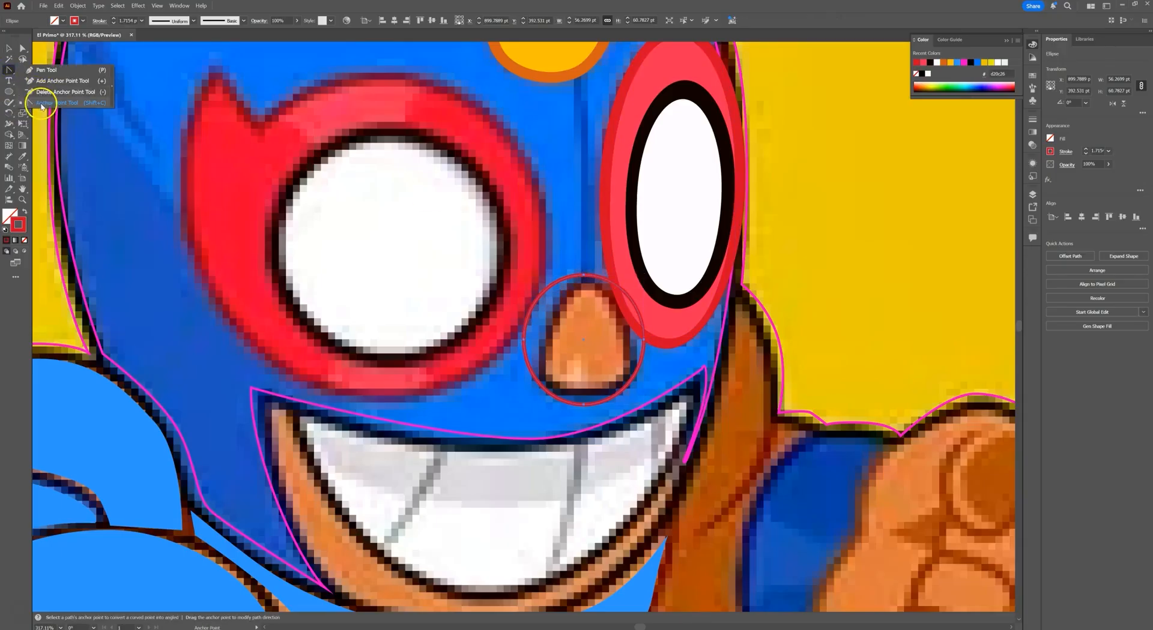
pyautogui.click(583, 275)
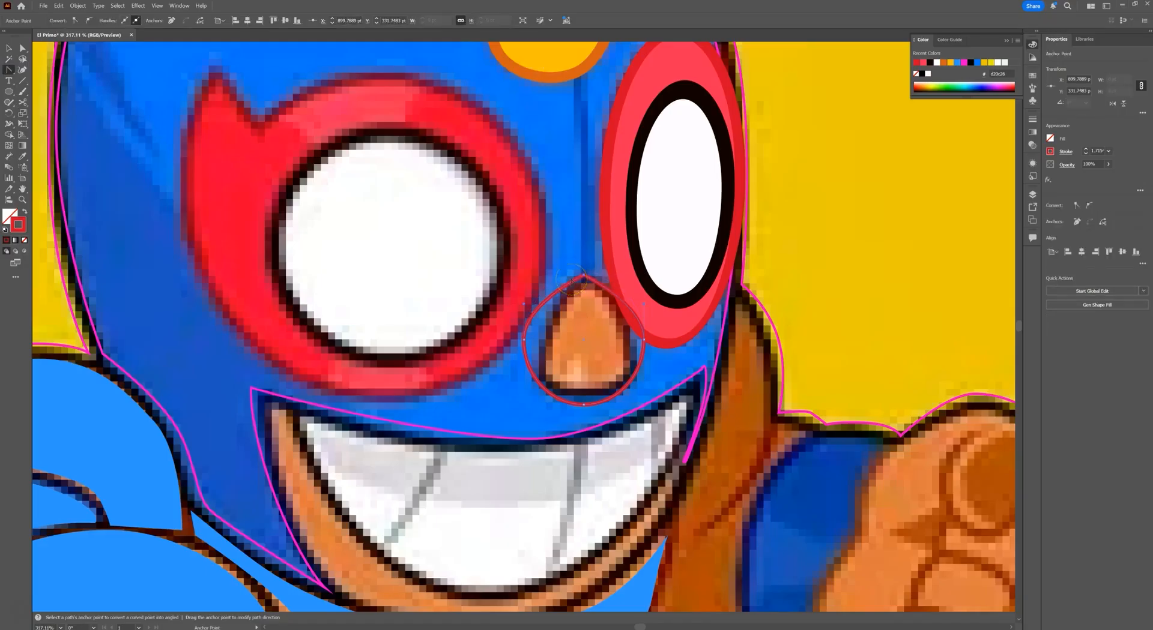
# - Pull the nose path's upper side handles and side anchors inward and raise its bottom anchor to follow the nose outline
pyautogui.click(22, 57)
pyautogui.moveTo(527, 328); pyautogui.dragTo(526, 306)
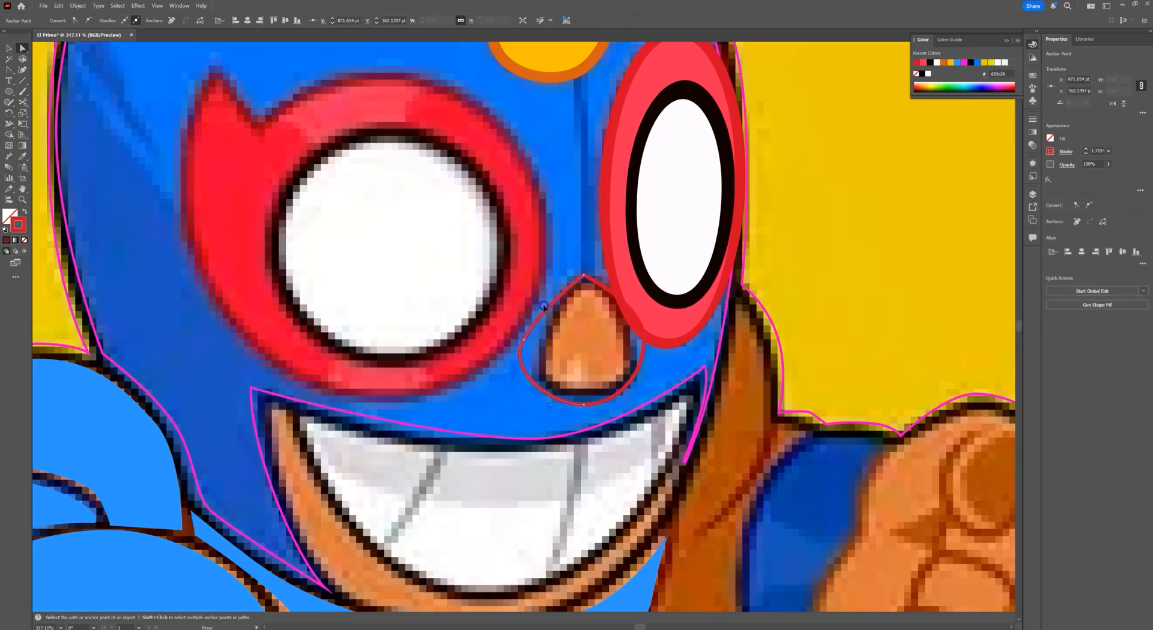
pyautogui.click(645, 341)
pyautogui.moveTo(645, 305); pyautogui.dragTo(631, 304)
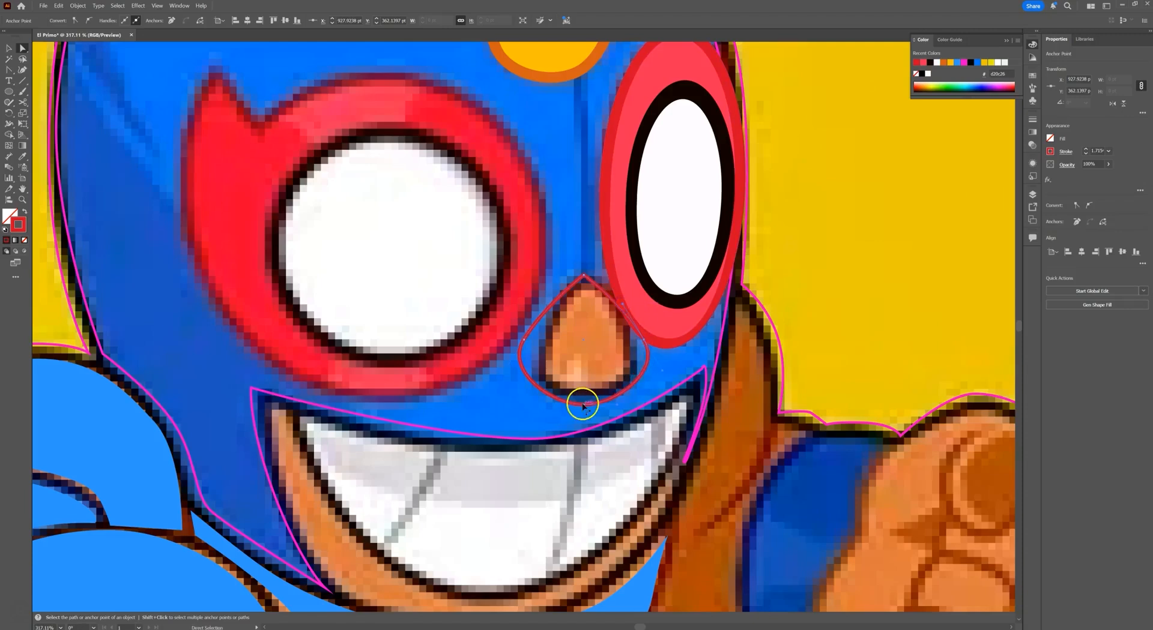
pyautogui.moveTo(583, 406); pyautogui.dragTo(583, 400)
pyautogui.click(524, 341)
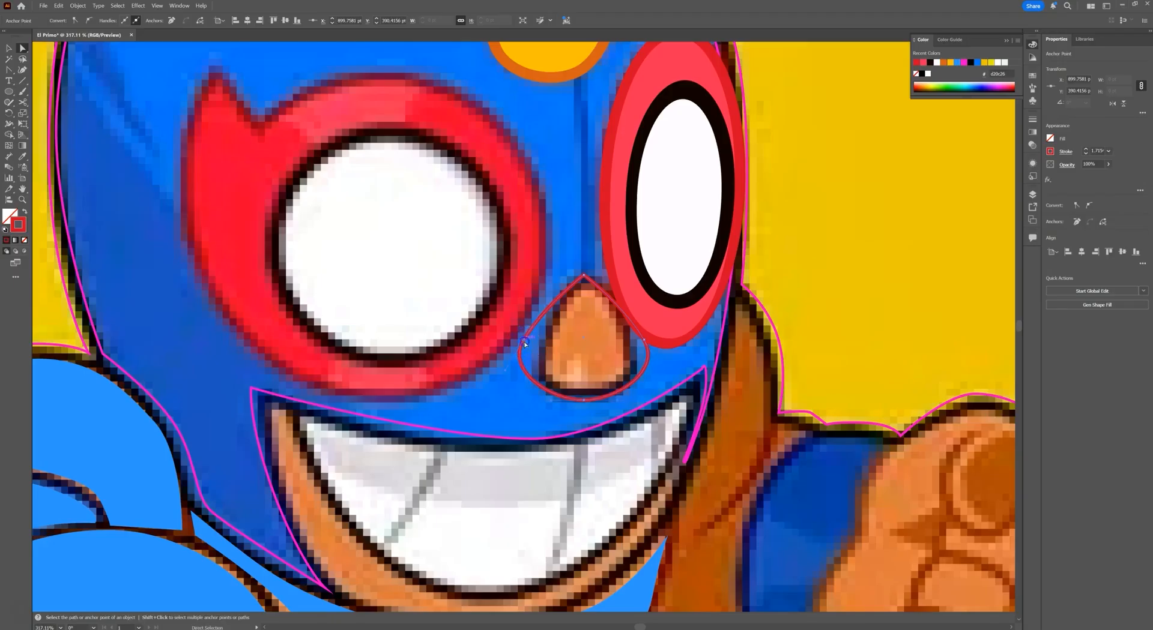
pyautogui.moveTo(525, 342); pyautogui.dragTo(540, 347)
pyautogui.moveTo(644, 339); pyautogui.dragTo(632, 343)
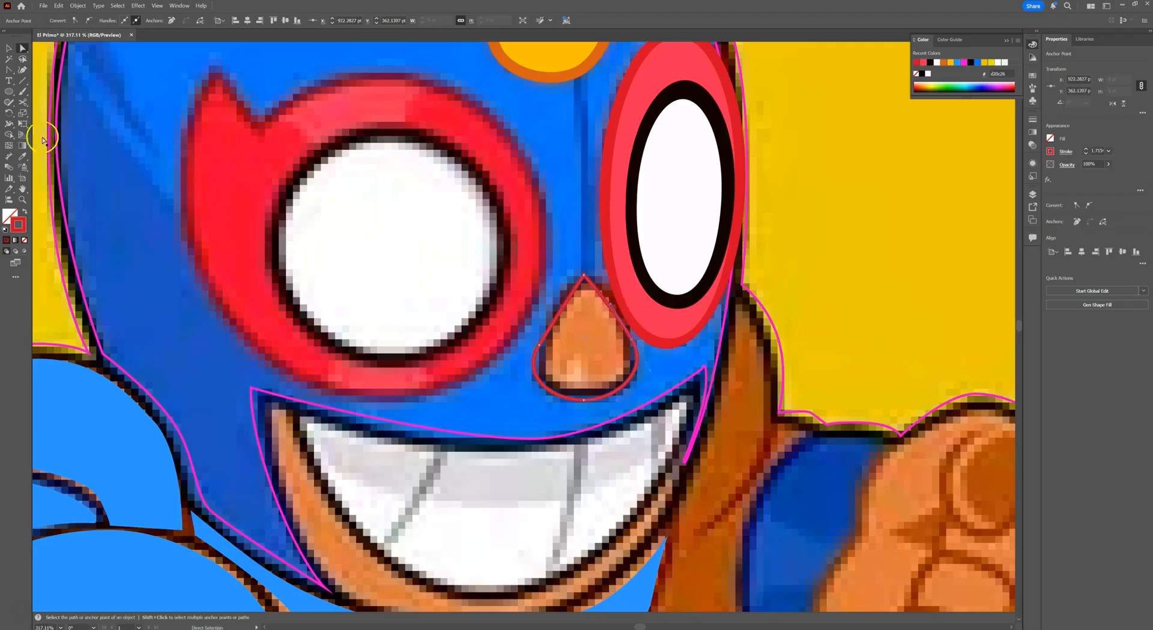
# - Round the nose path's top anchor into a smooth curve and add an inner copy with Offset Path at -5 pt
pyautogui.click(10, 71)
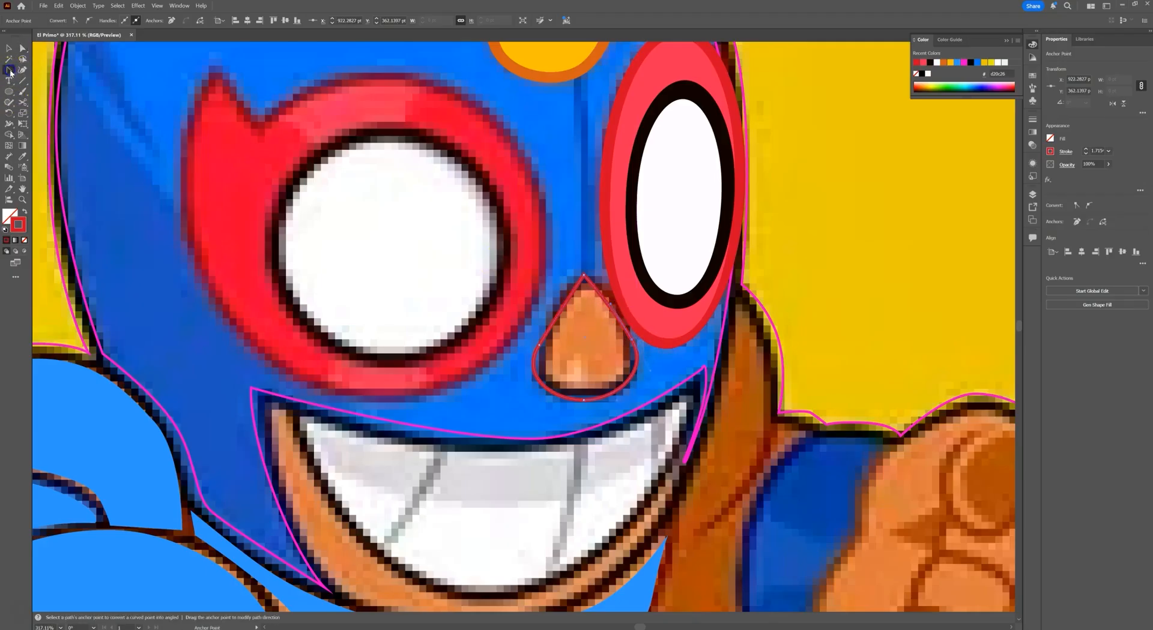
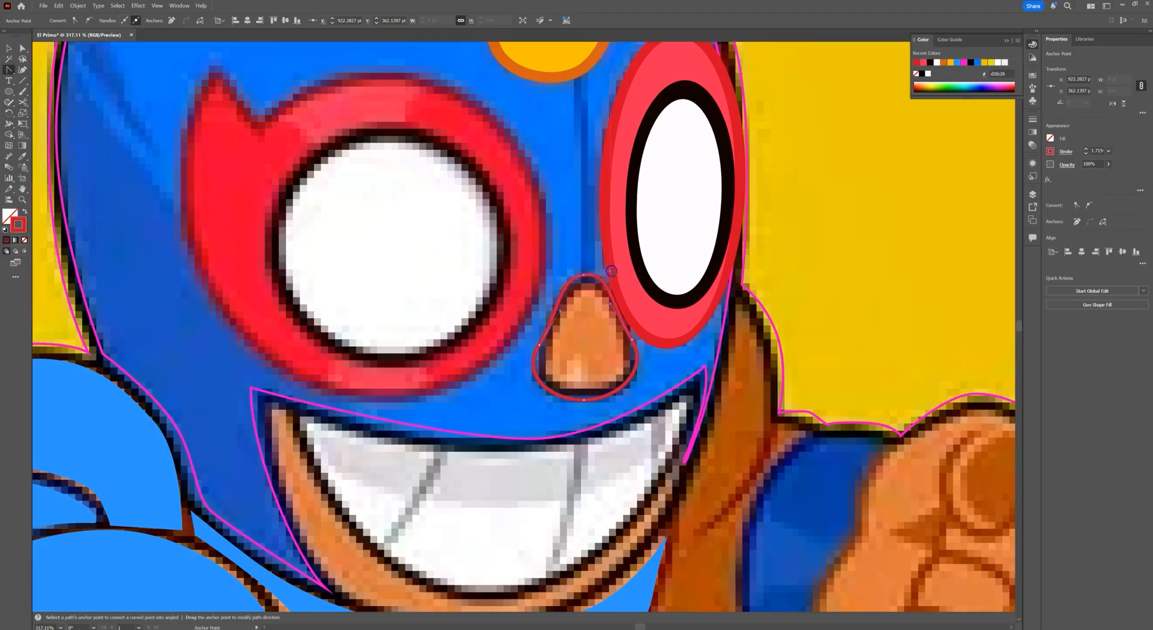
pyautogui.click(12, 51)
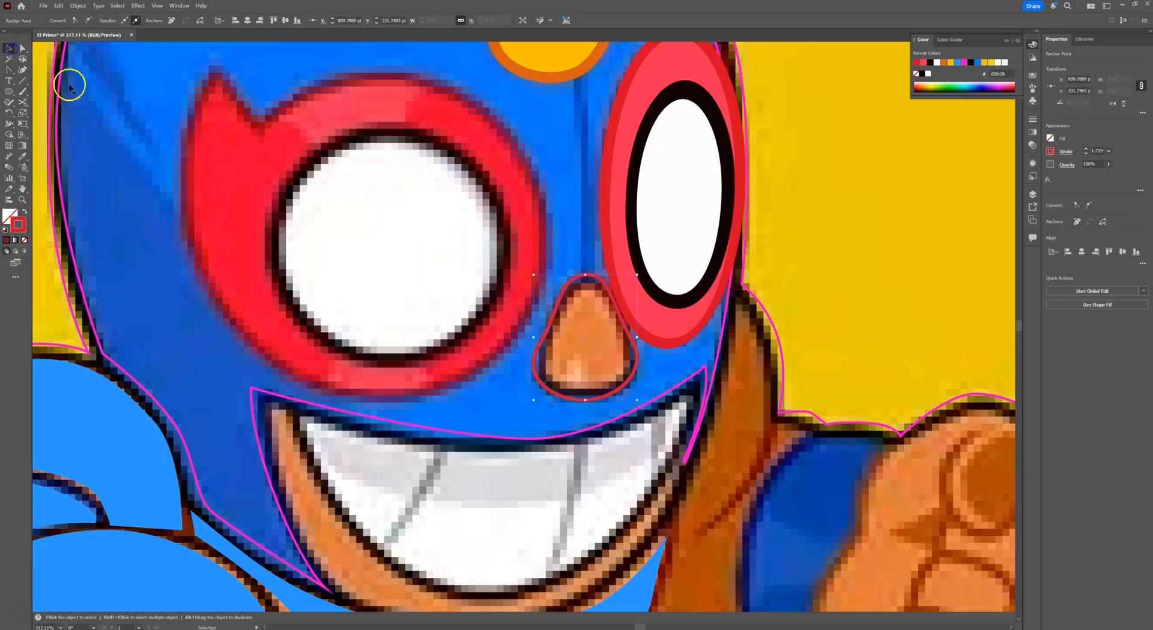
pyautogui.click(644, 368)
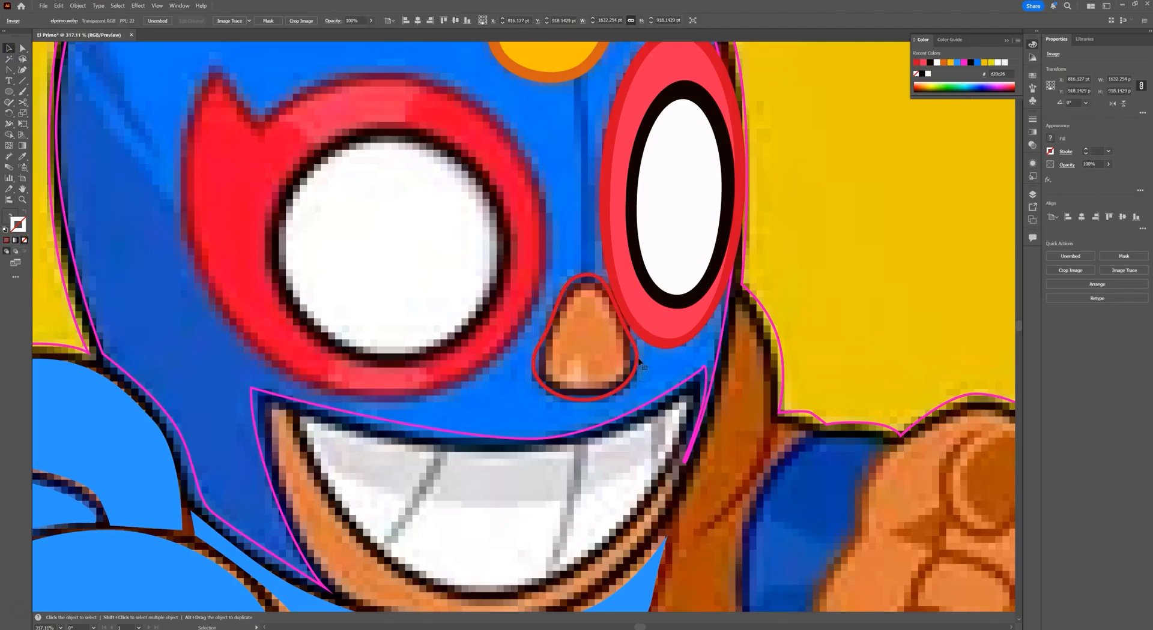
pyautogui.click(637, 358)
pyautogui.click(78, 5)
pyautogui.moveTo(128, 229)
pyautogui.click(249, 263)
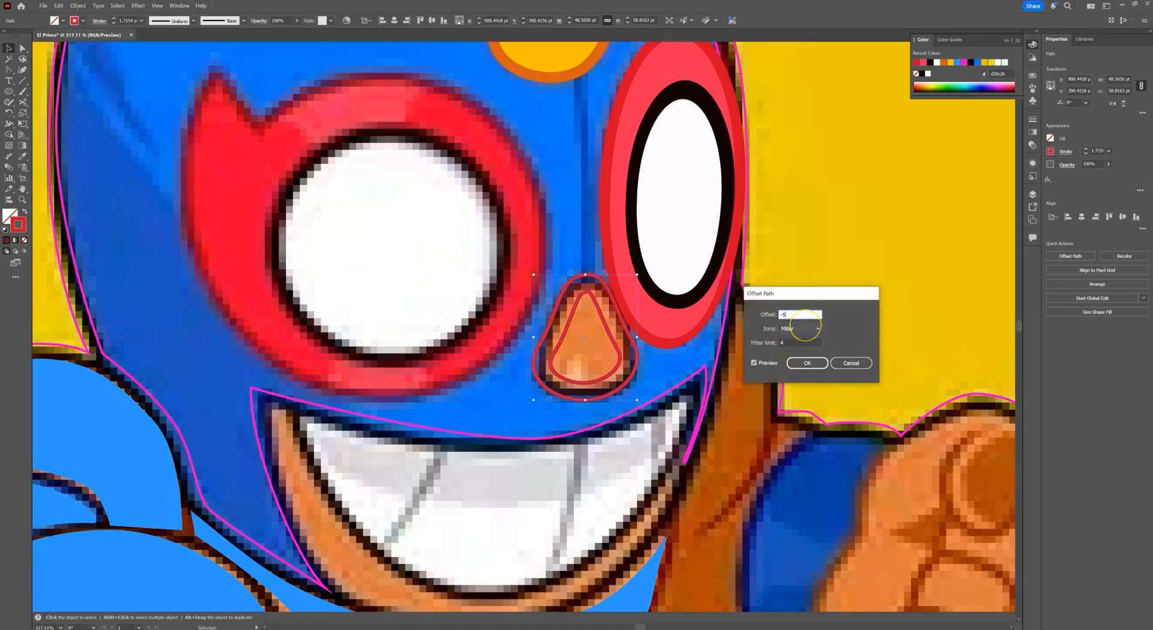
pyautogui.click(820, 365)
# - Fill the inner nose shape with the orange sampled from the nose in the image, without a stroke
pyautogui.press('i')
pyautogui.click(587, 337)
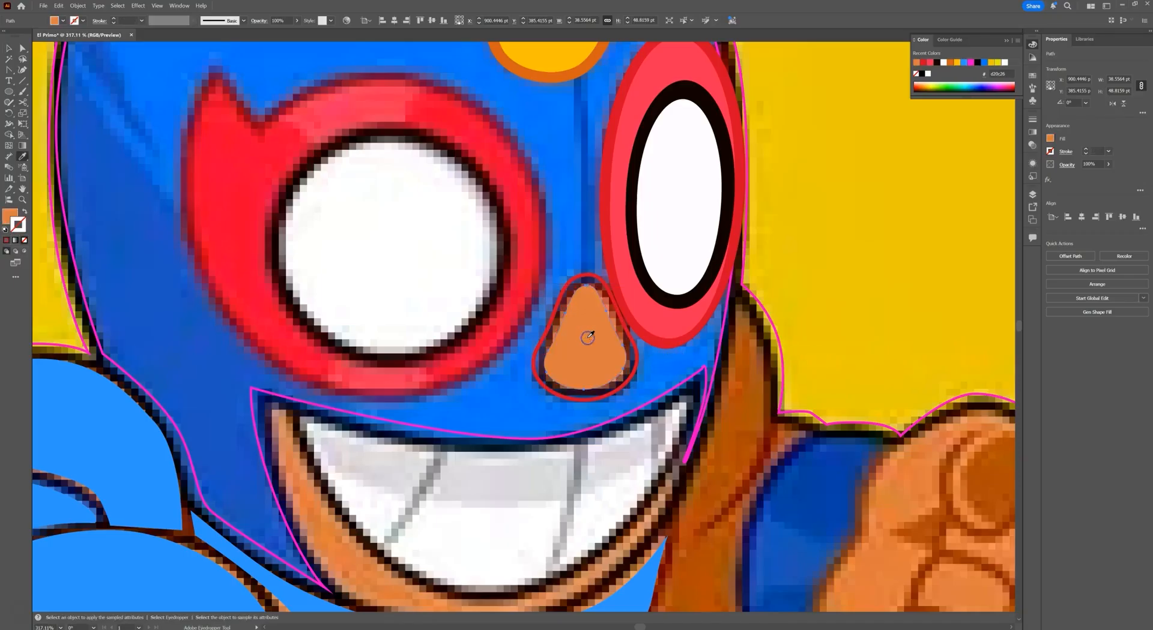
pyautogui.press('v')
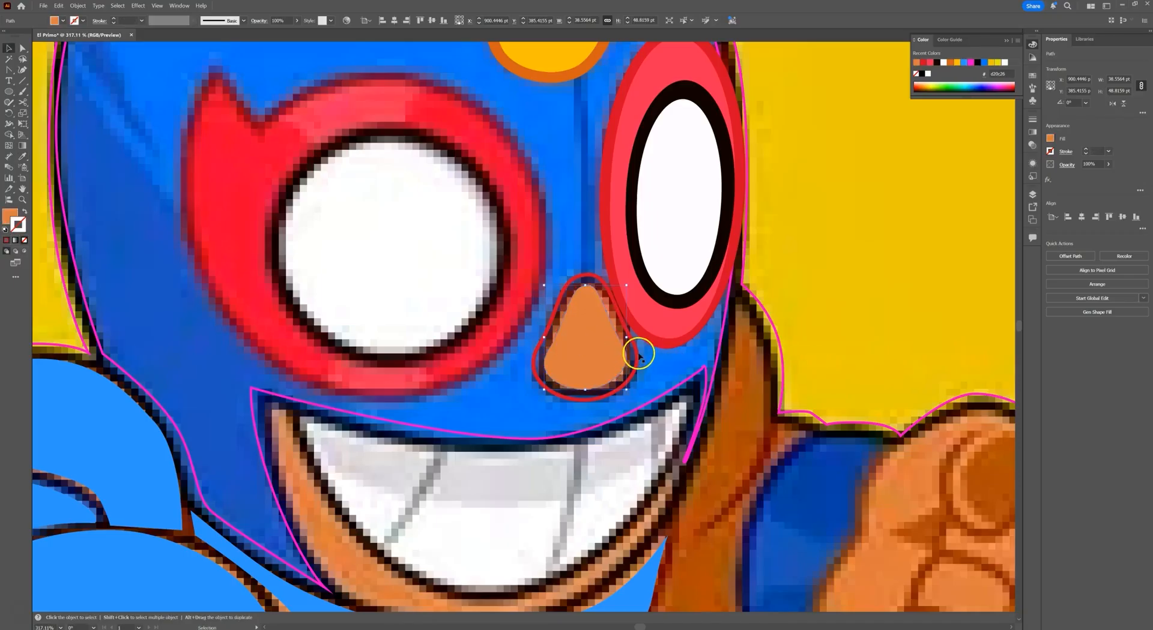
# - Fill the outer nose path with the near-black outline color sampled from the image
pyautogui.click(636, 355)
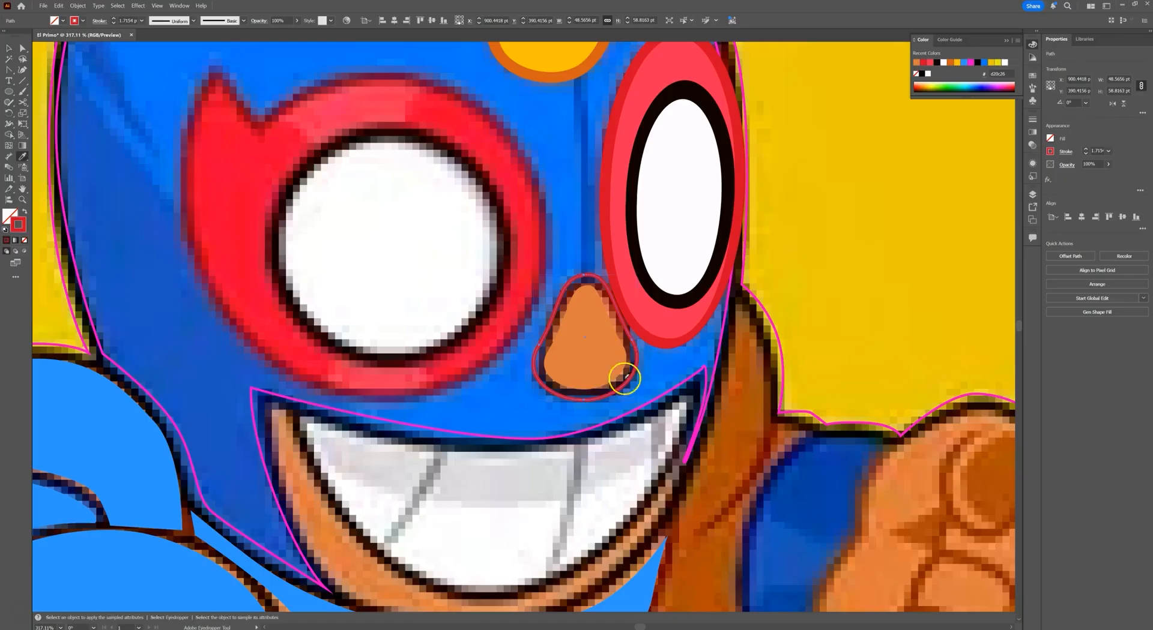
pyautogui.press('i')
pyautogui.click(653, 367)
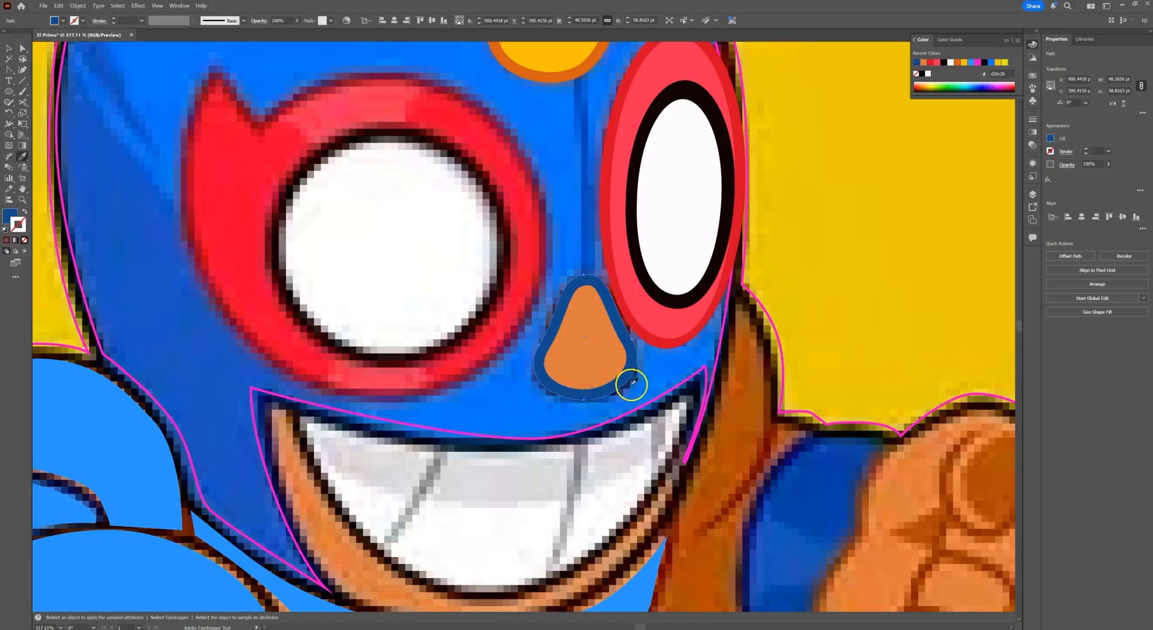
pyautogui.hotkey('ctrl', 'z')
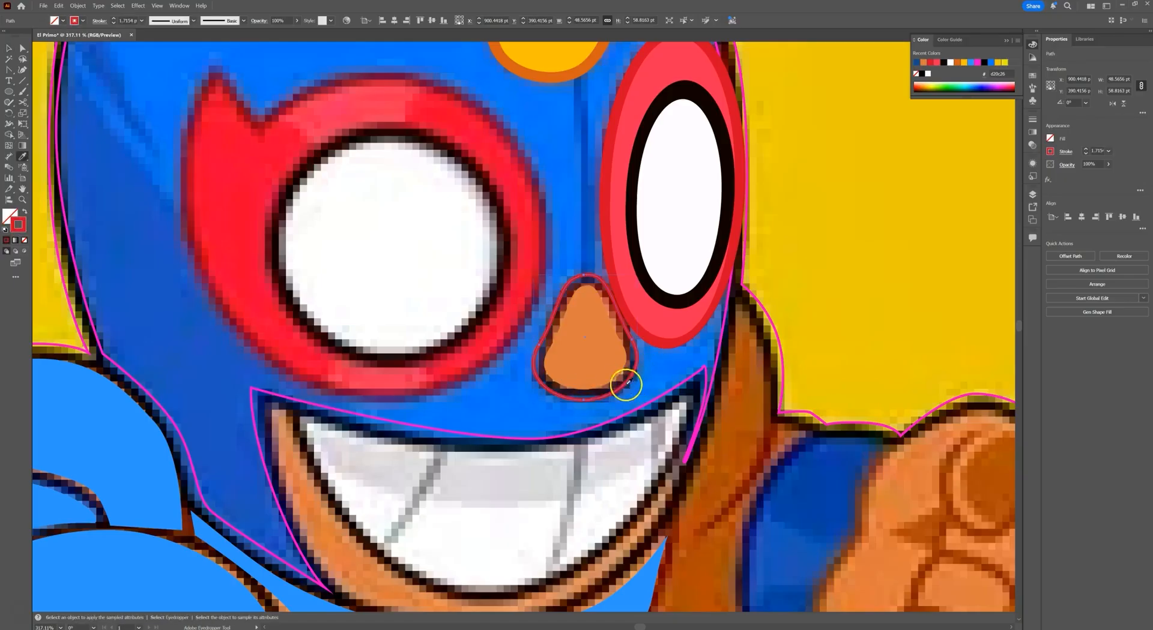
pyautogui.click(598, 389)
# - Draw a curved Pen path from the top of the mask through the moon to the nose tip and swap its dark fill to the stroke
pyautogui.scroll(-4, 713, 341)
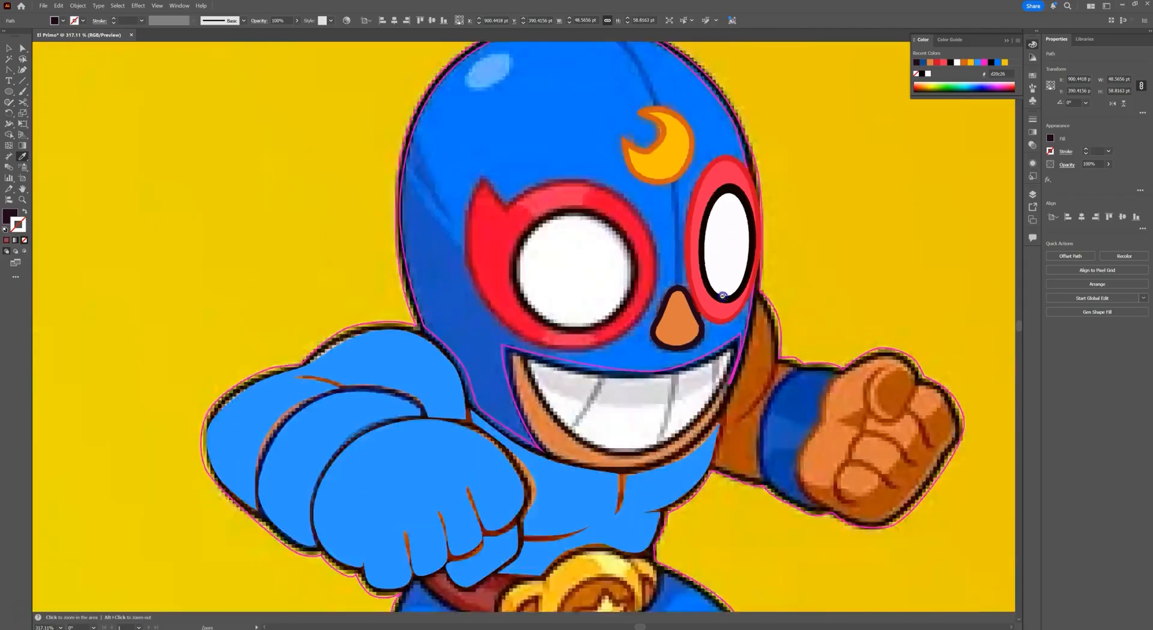
pyautogui.scroll(2, 775, 262)
pyautogui.scroll(-1, 775, 262)
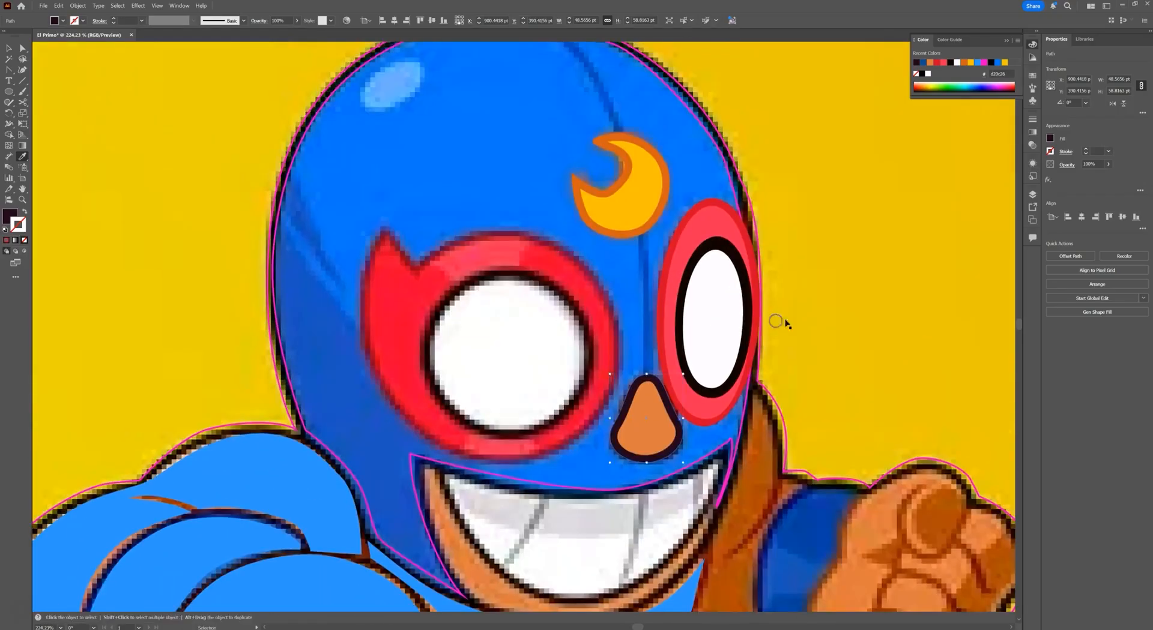
pyautogui.scroll(-1, 793, 315)
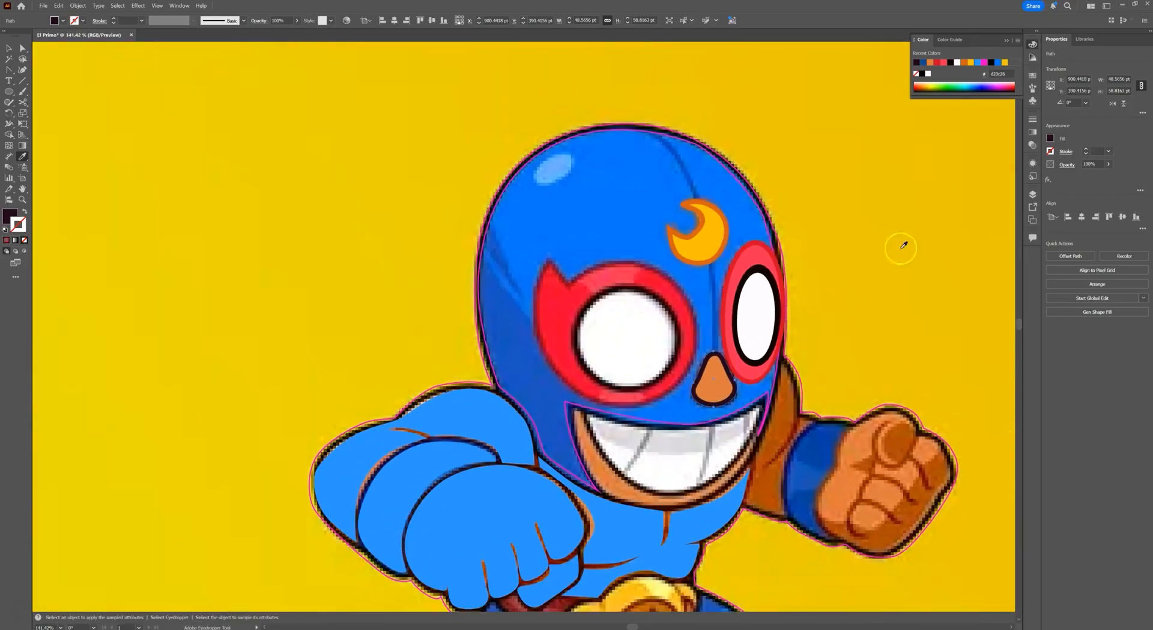
pyautogui.click(9, 48)
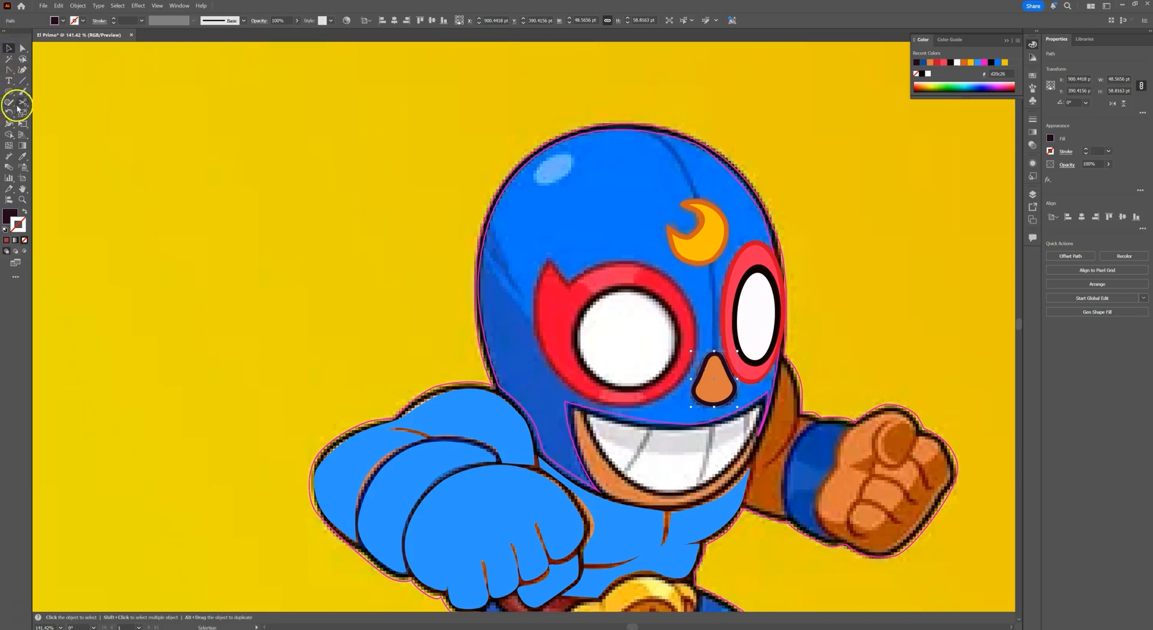
pyautogui.moveTo(9, 71); pyautogui.dragTo(36, 70)
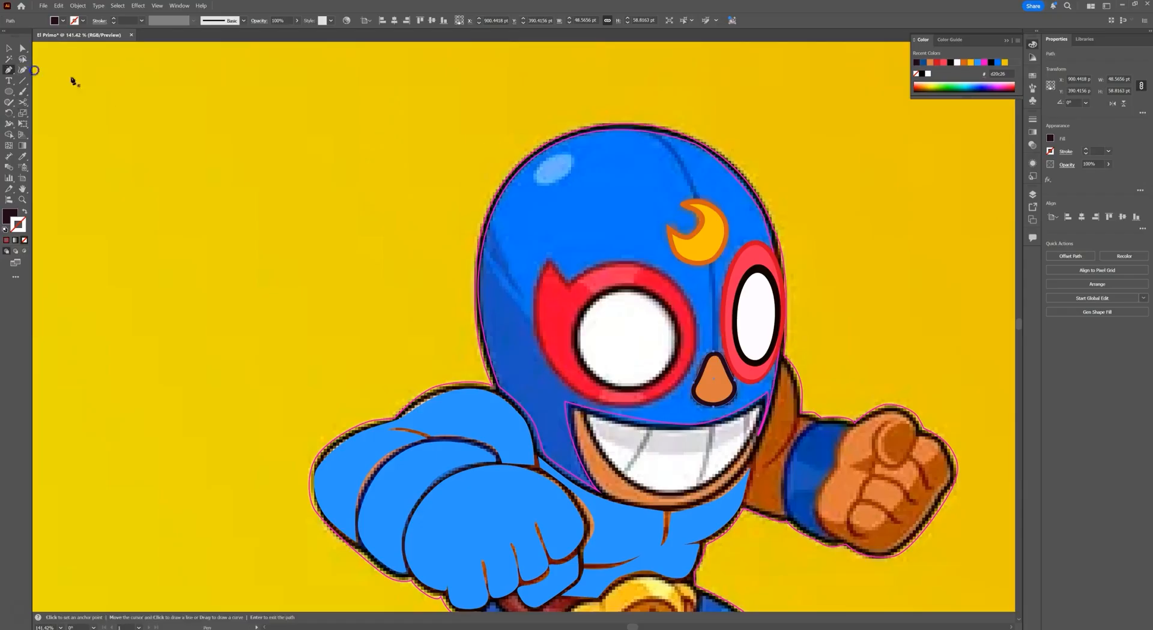
pyautogui.click(646, 129)
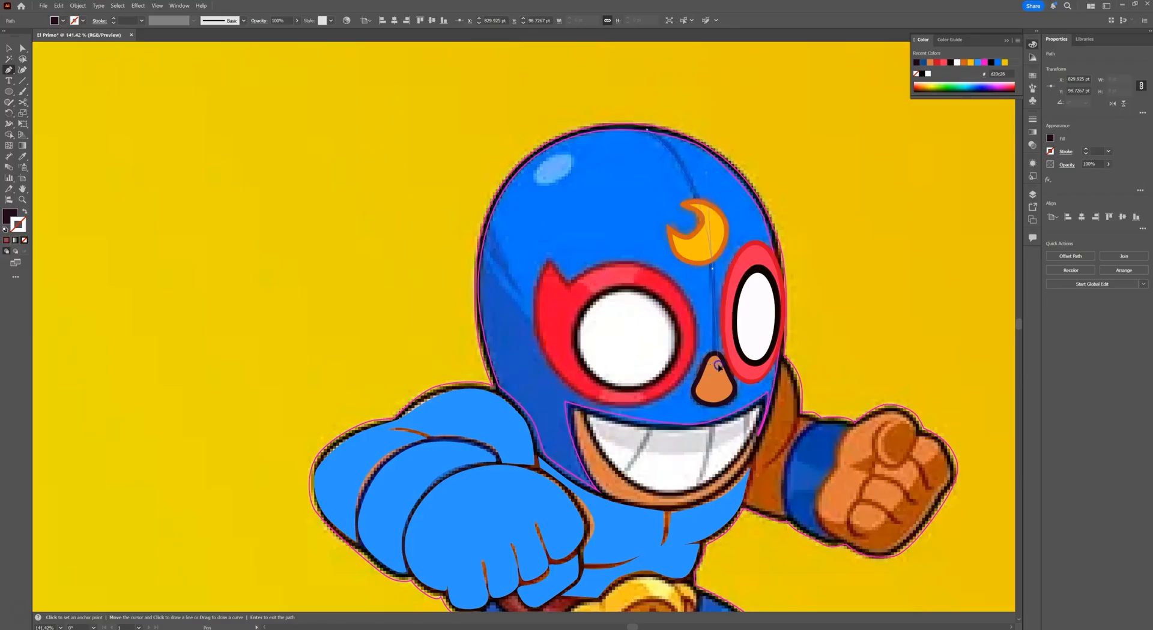
pyautogui.moveTo(715, 354); pyautogui.dragTo(715, 358)
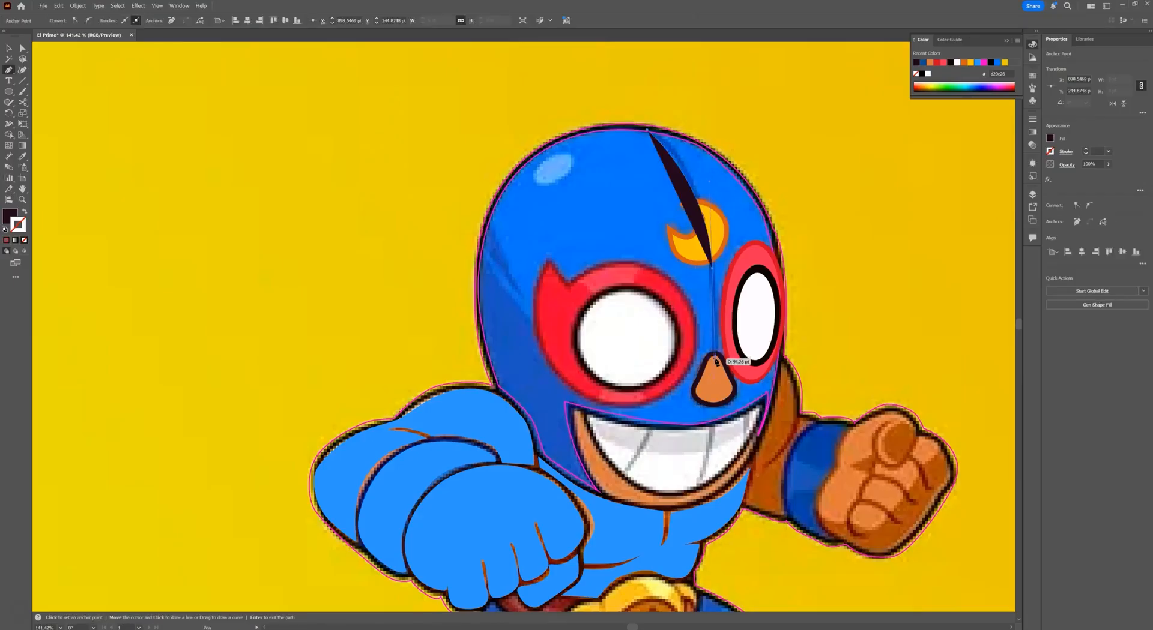
pyautogui.click(715, 360)
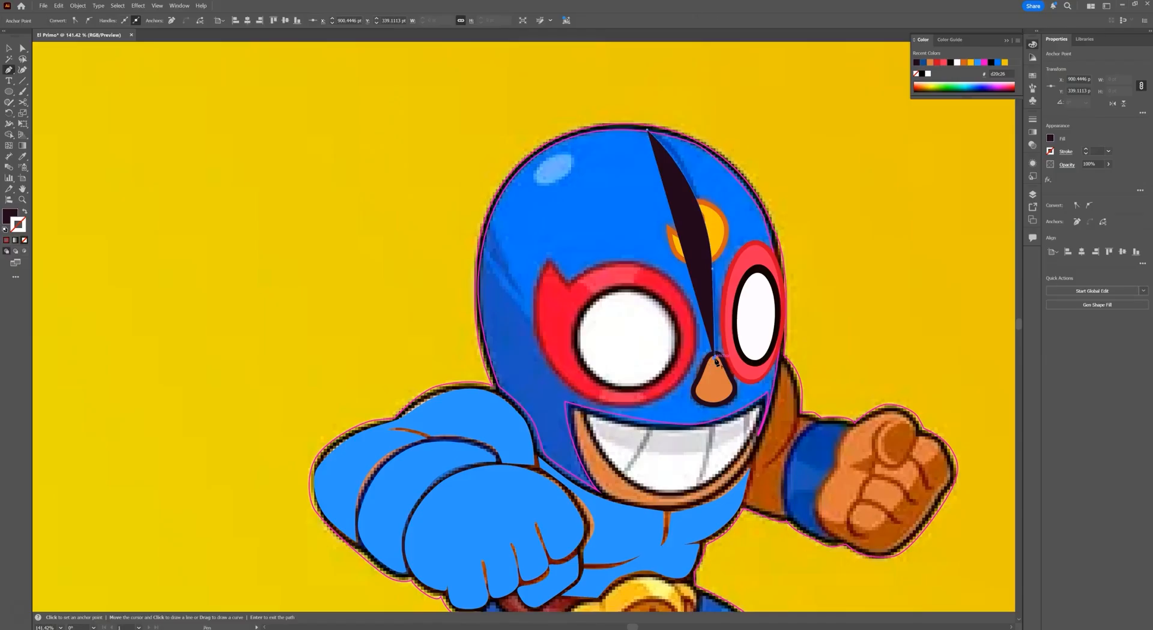
pyautogui.hotkey('shift', 'x')
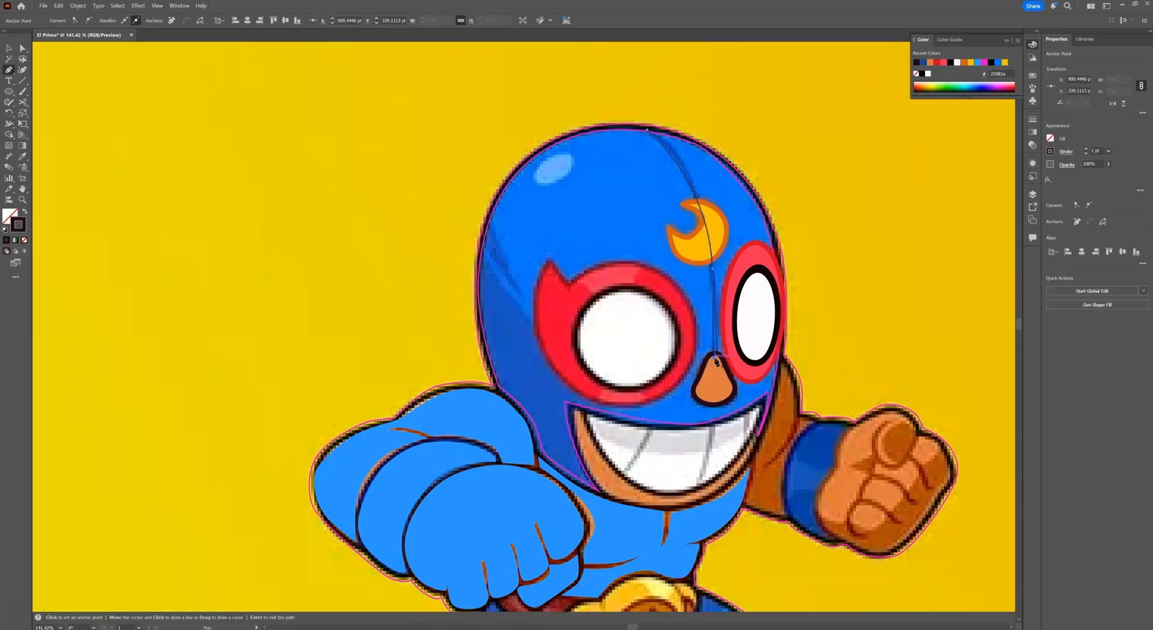
# - Recolor the mask's center seam path with a darker blue sampled from the image, applied as stroke with no fill
pyautogui.click(22, 48)
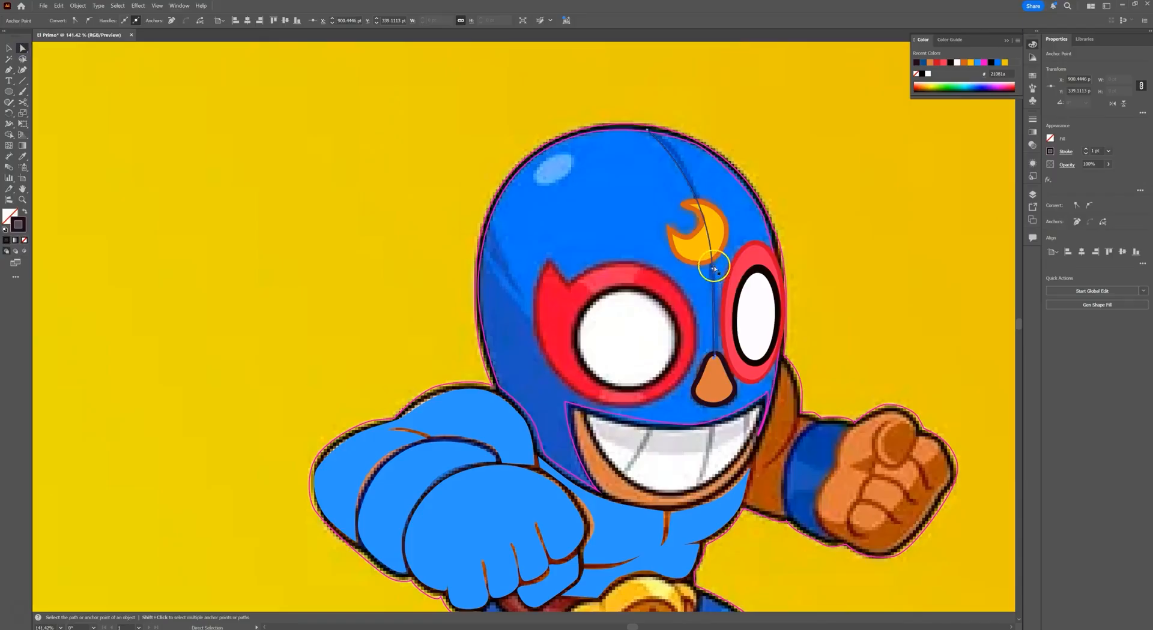
pyautogui.click(647, 131)
pyautogui.moveTo(684, 180); pyautogui.dragTo(784, 231)
pyautogui.press('i')
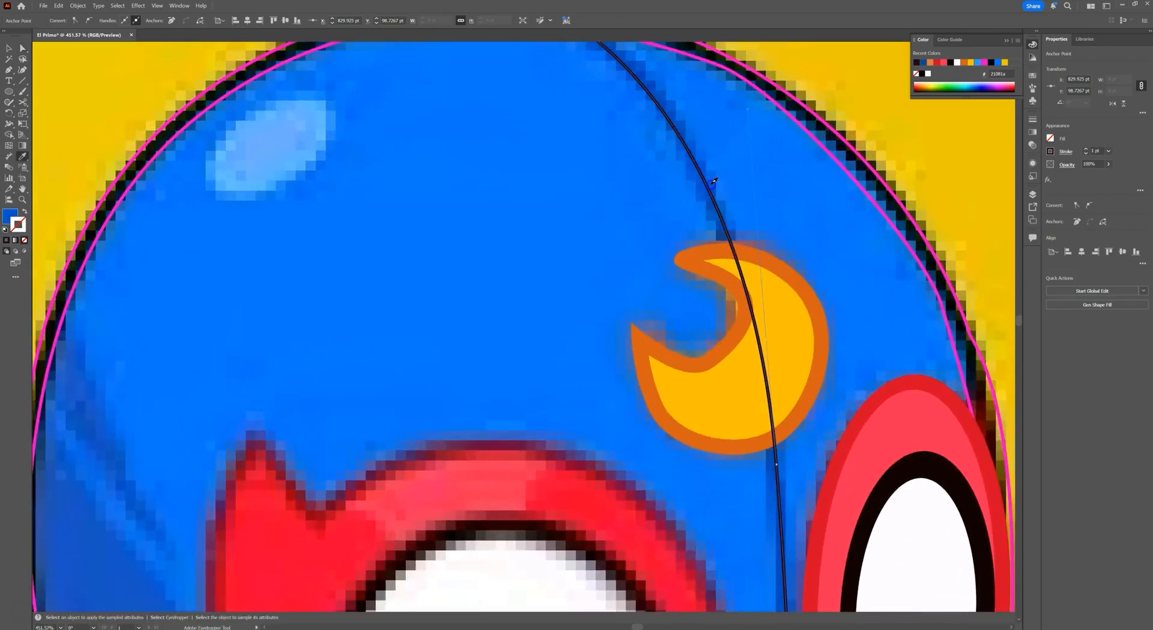
pyautogui.click(630, 187)
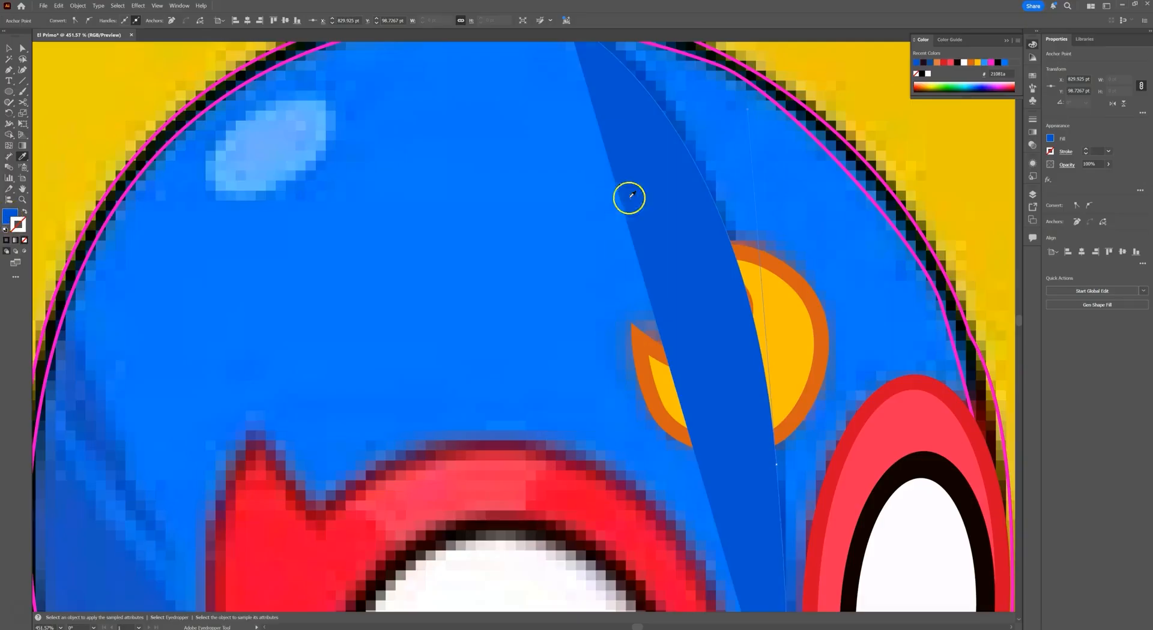
pyautogui.click(24, 211)
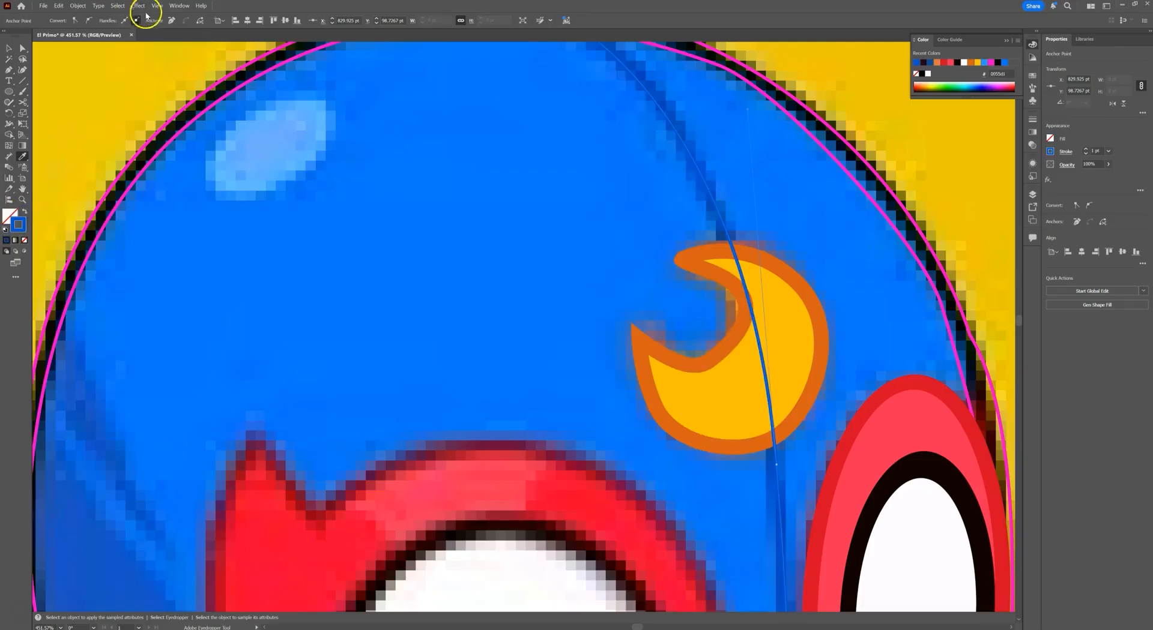
# - Set the center seam path's stroke weight to 7 pt
pyautogui.click(9, 48)
pyautogui.click(301, 169)
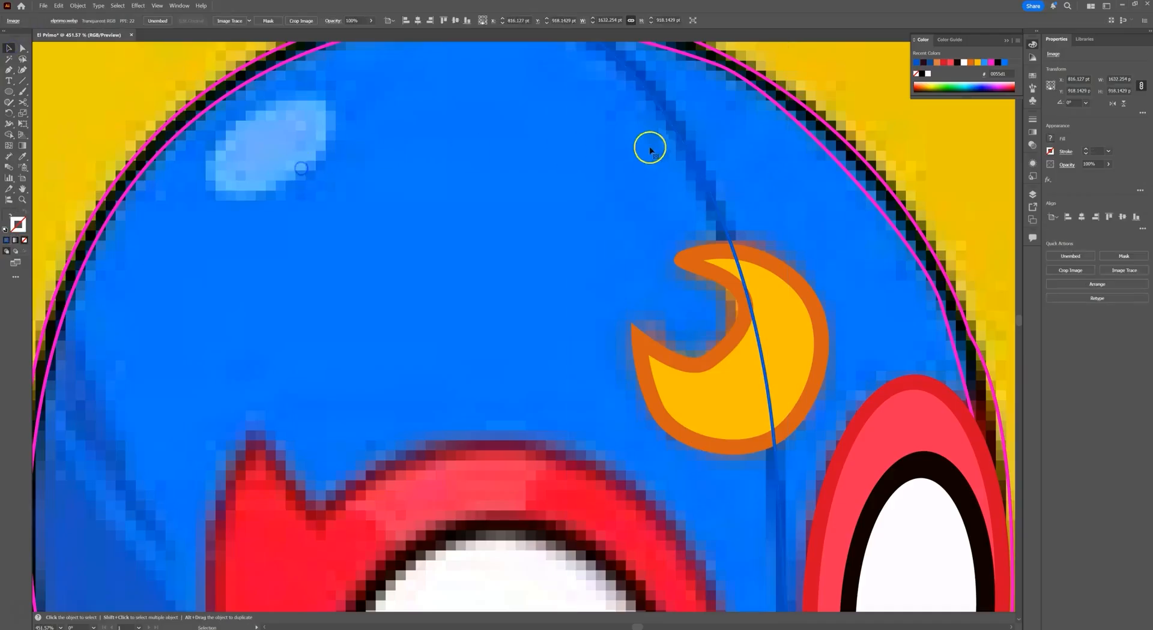
pyautogui.click(682, 135)
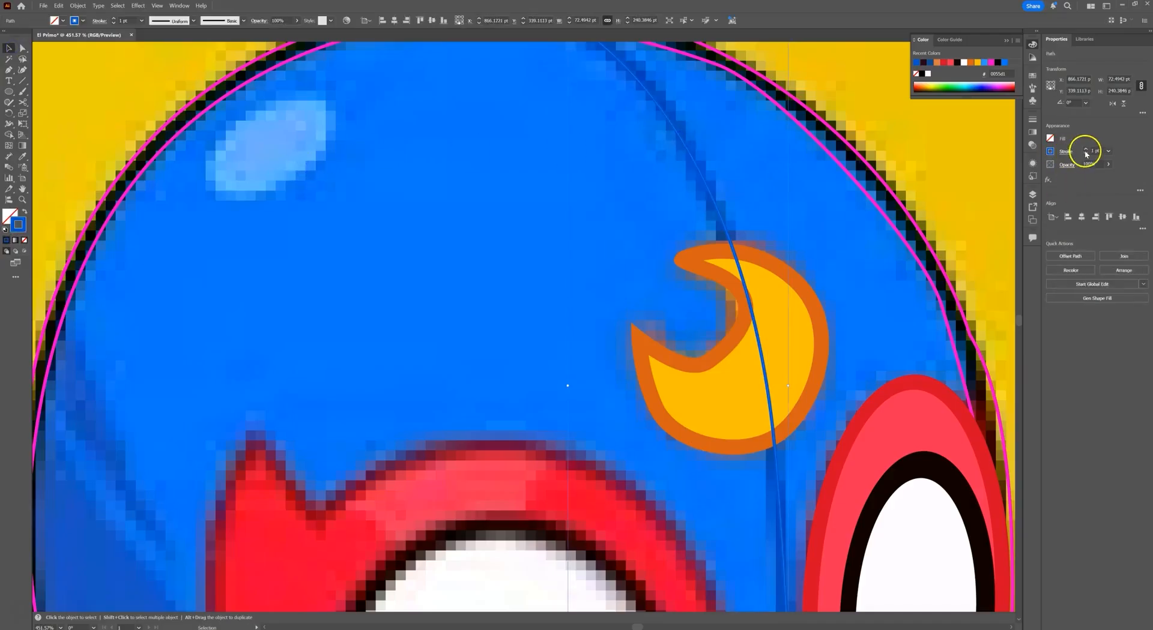
pyautogui.click(1086, 150)
pyautogui.click(1086, 149)
pyautogui.click(1086, 149)
pyautogui.click(1086, 149)
pyautogui.click(1086, 149)
pyautogui.click(1086, 150)
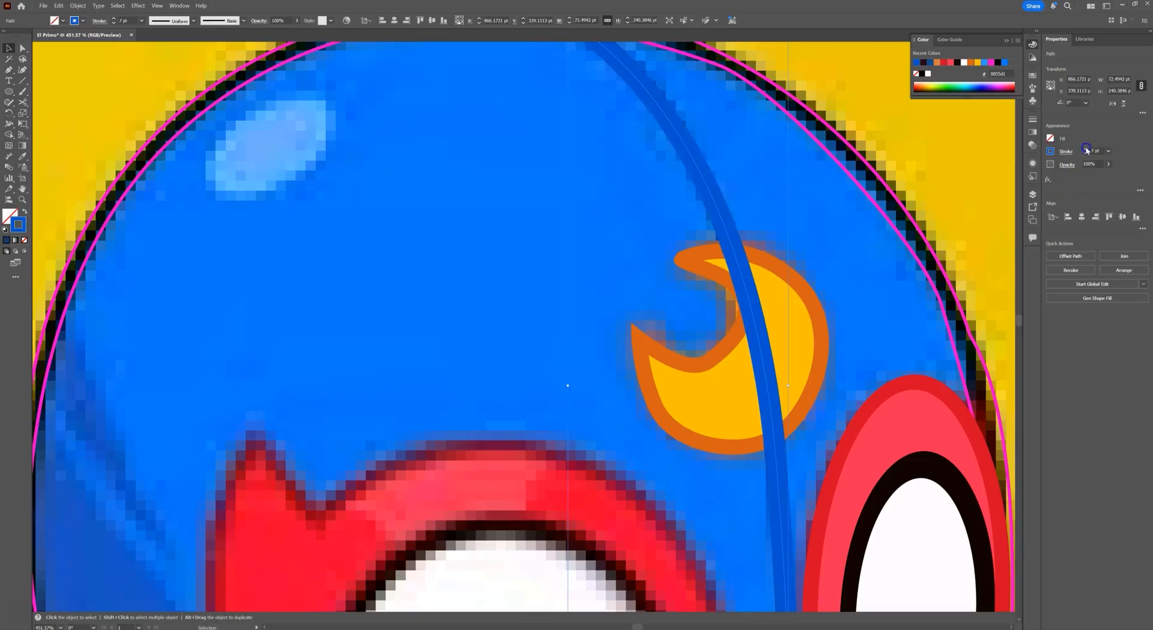
# - Bring the forehead moon and the nose shapes to the front so they cover the center seam
pyautogui.scroll(-5, 828, 210)
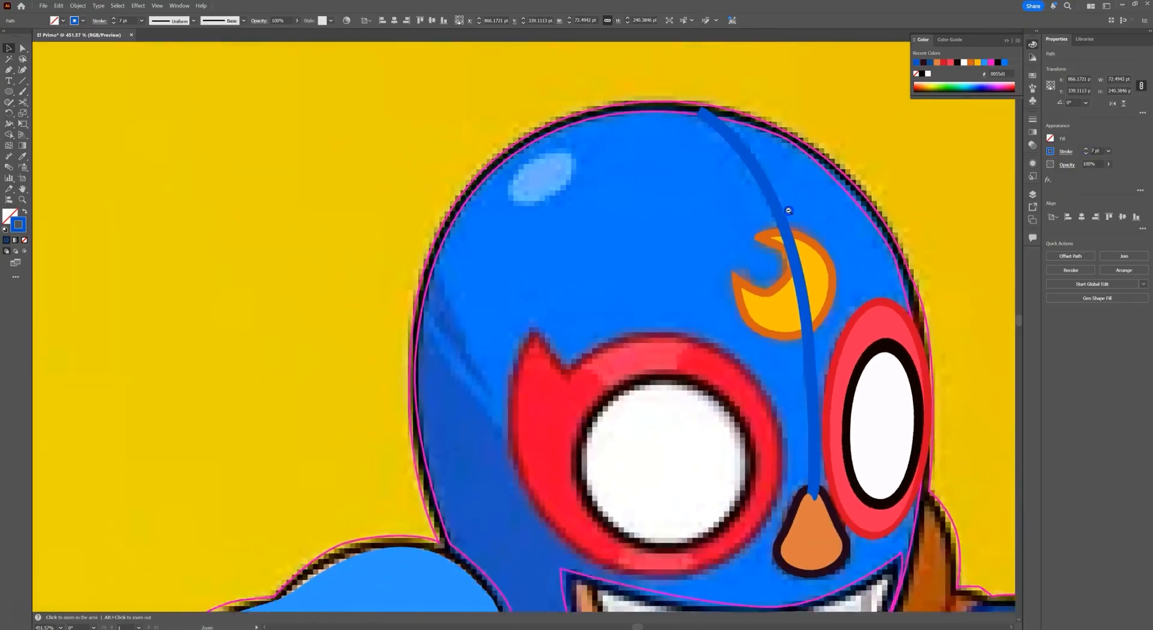
pyautogui.moveTo(823, 218); pyautogui.dragTo(740, 166)
pyautogui.click(884, 138)
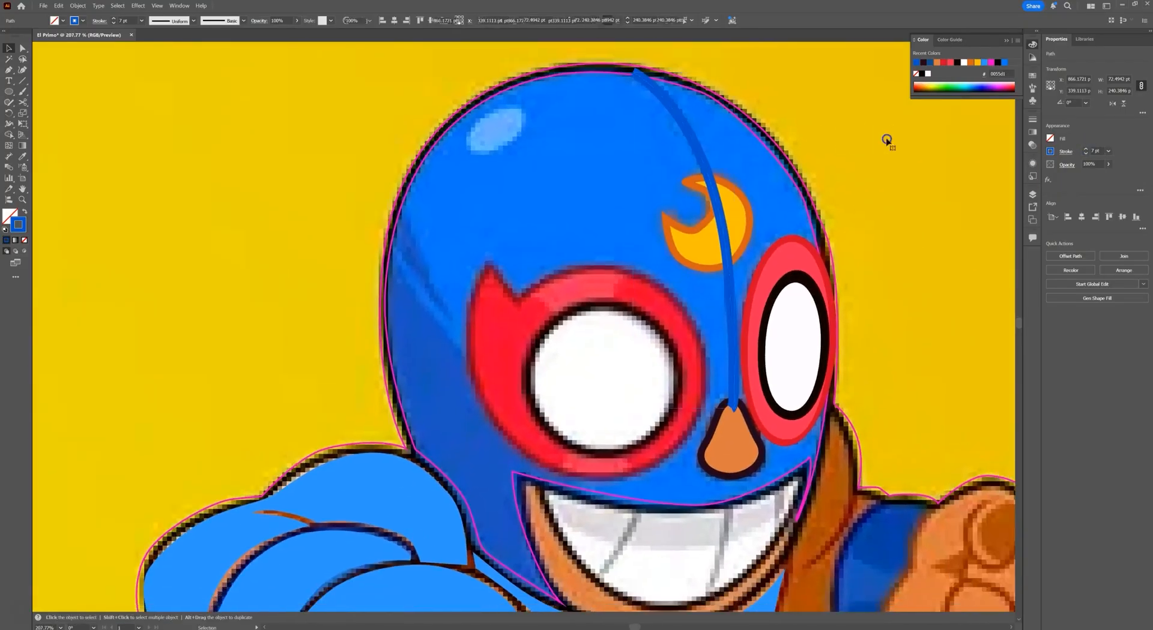
pyautogui.click(738, 254)
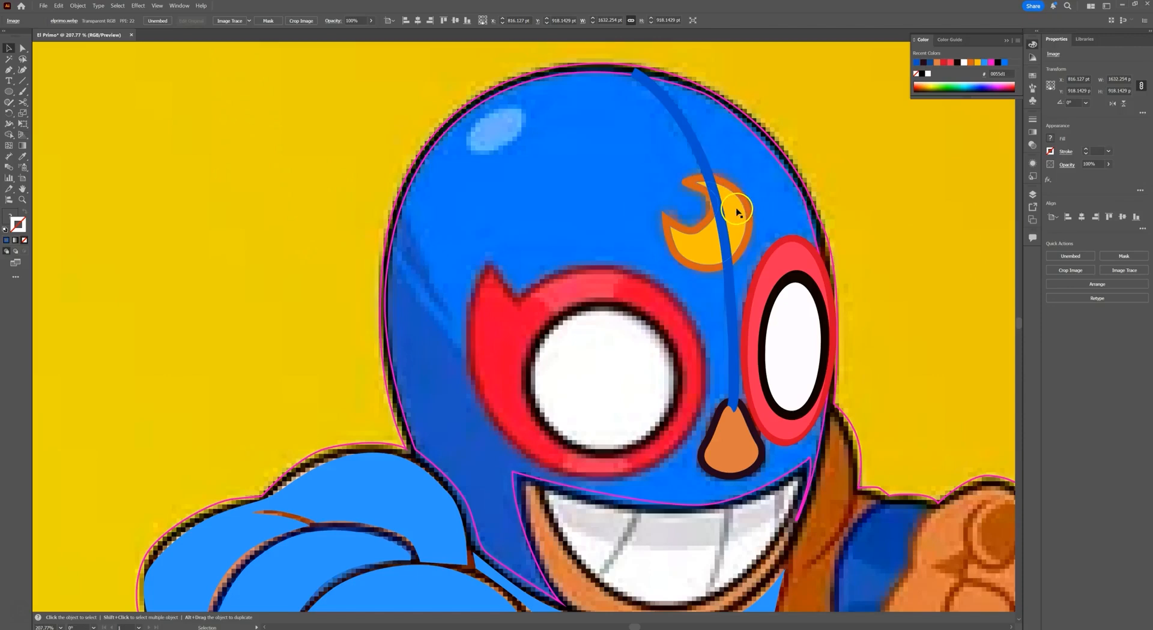
pyautogui.click(738, 211)
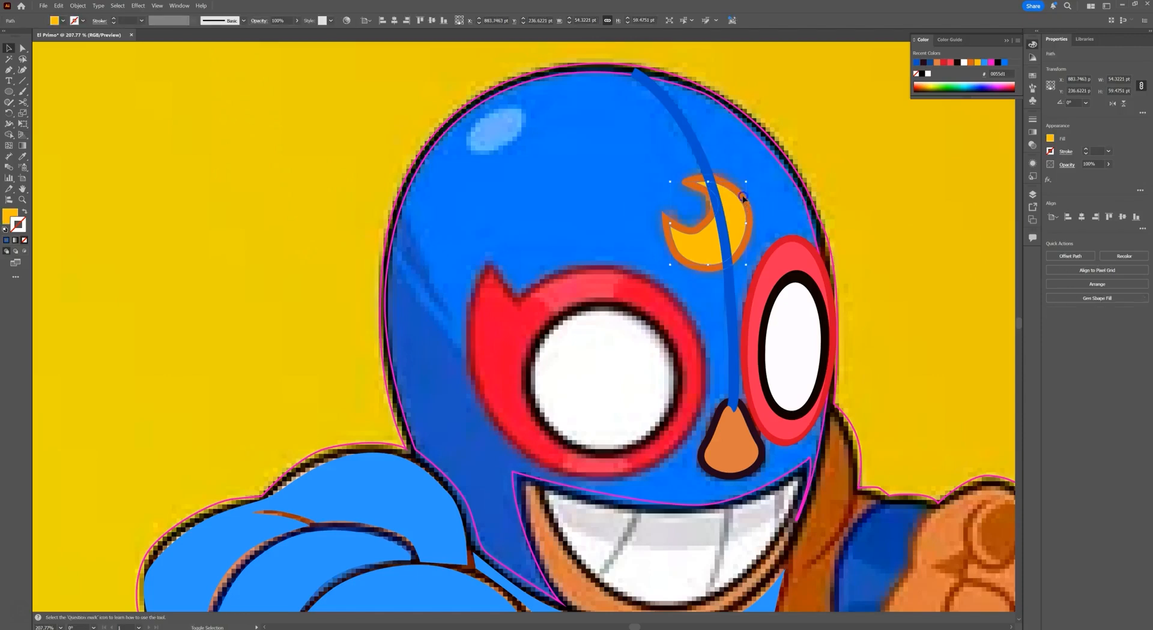
pyautogui.keyDown('shift'); pyautogui.click(715, 422); pyautogui.keyUp('shift')
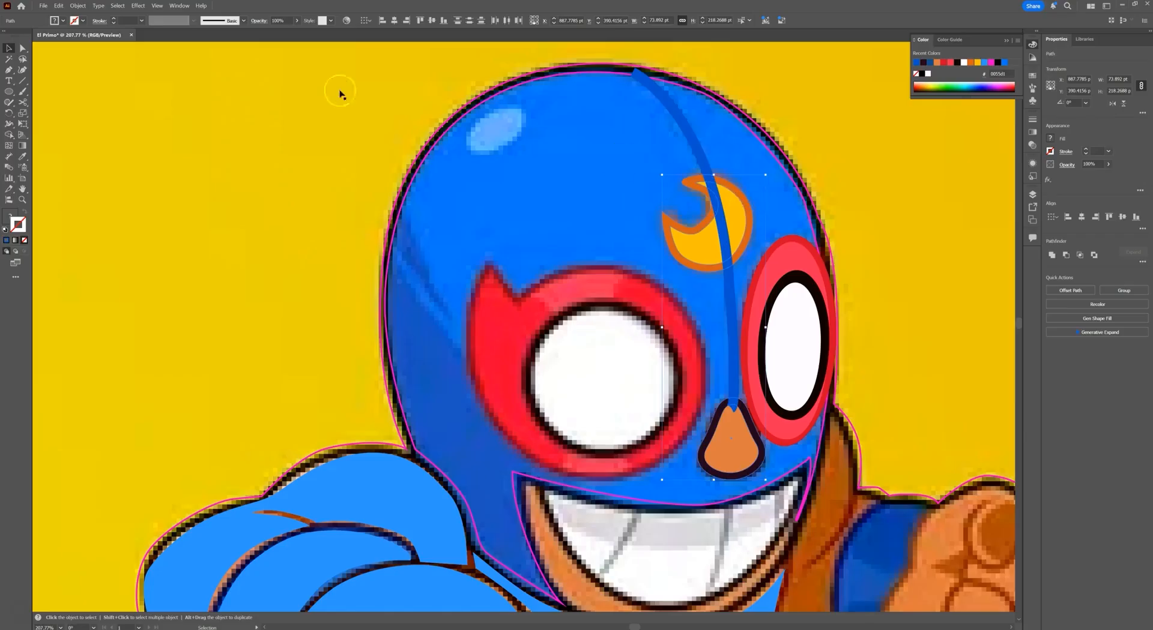
pyautogui.click(77, 6)
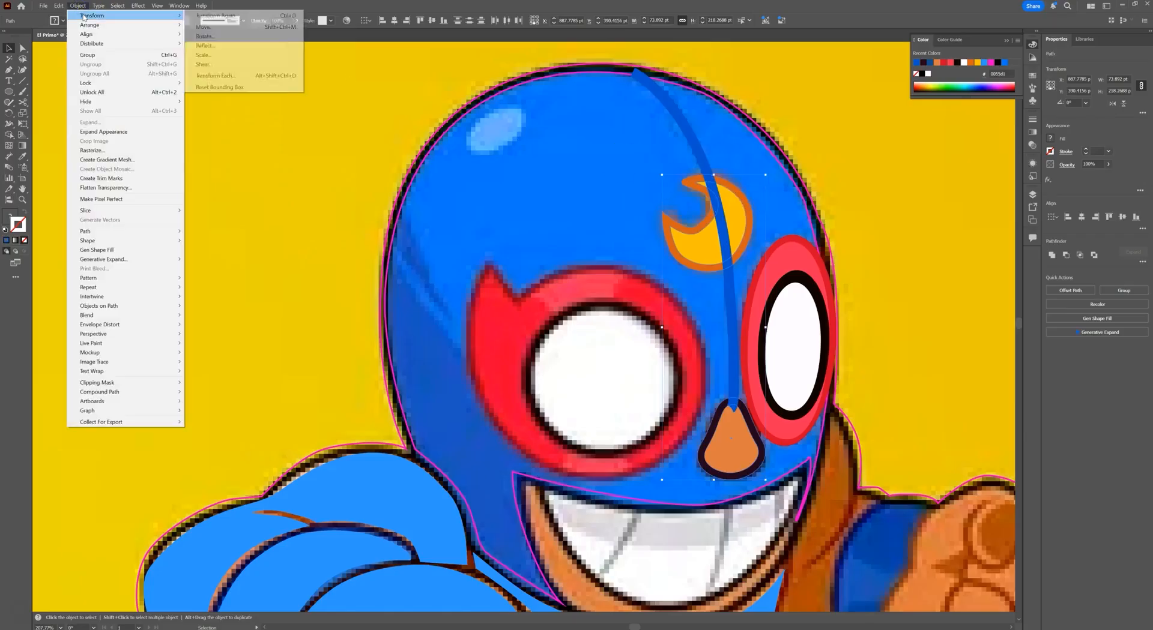
pyautogui.moveTo(87, 27)
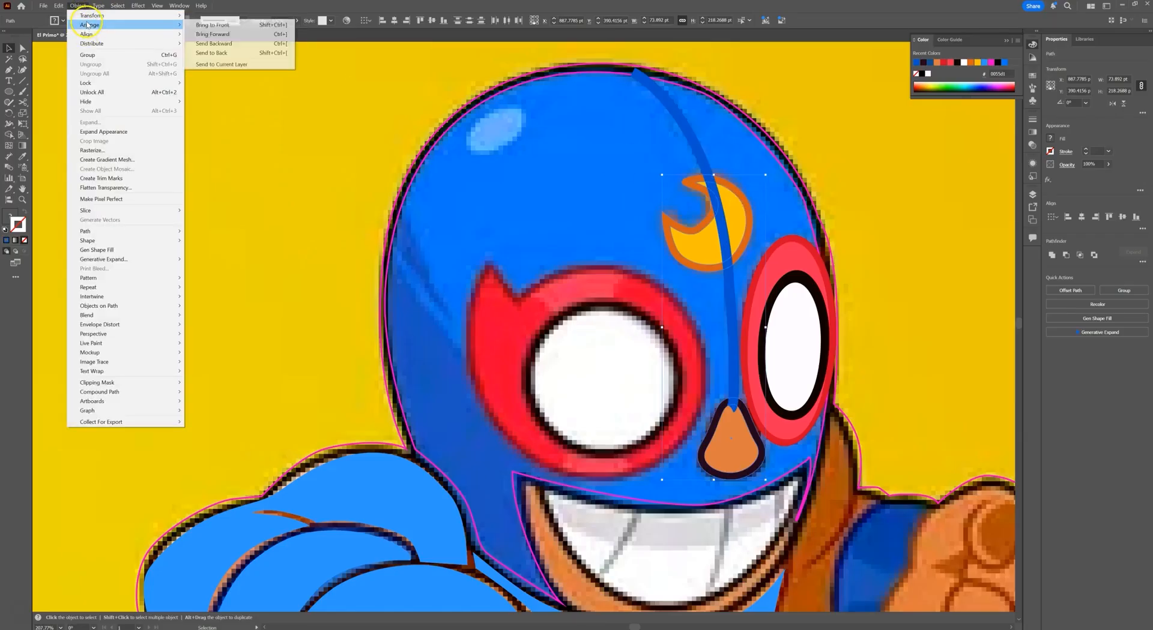
pyautogui.click(207, 26)
pyautogui.click(816, 119)
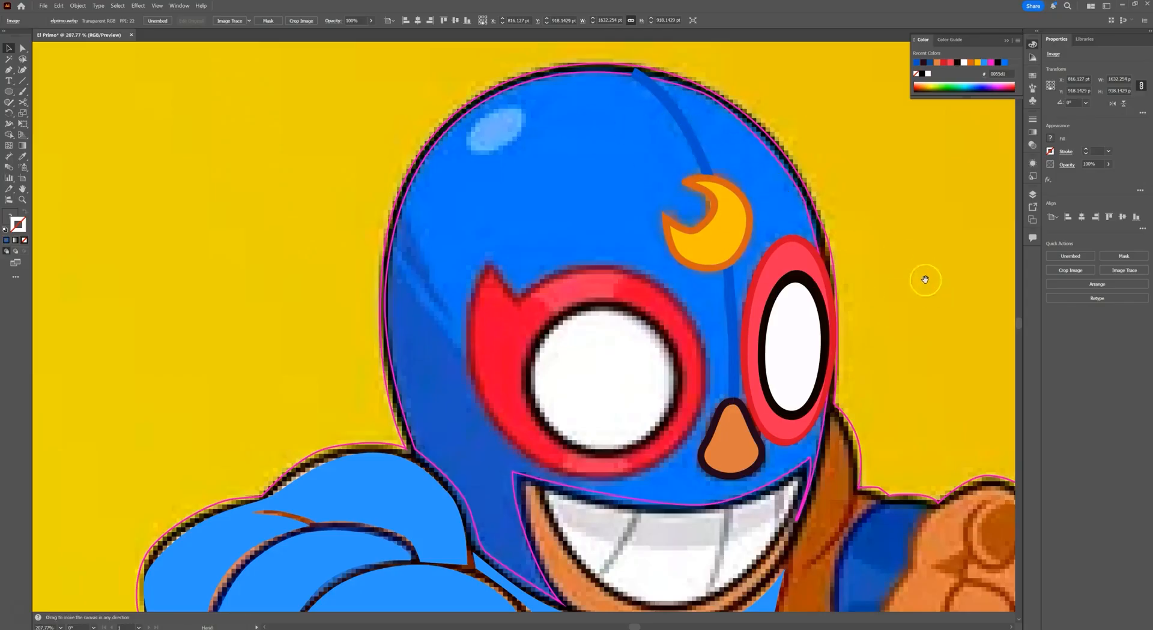
pyautogui.moveTo(922, 275); pyautogui.dragTo(943, 216)
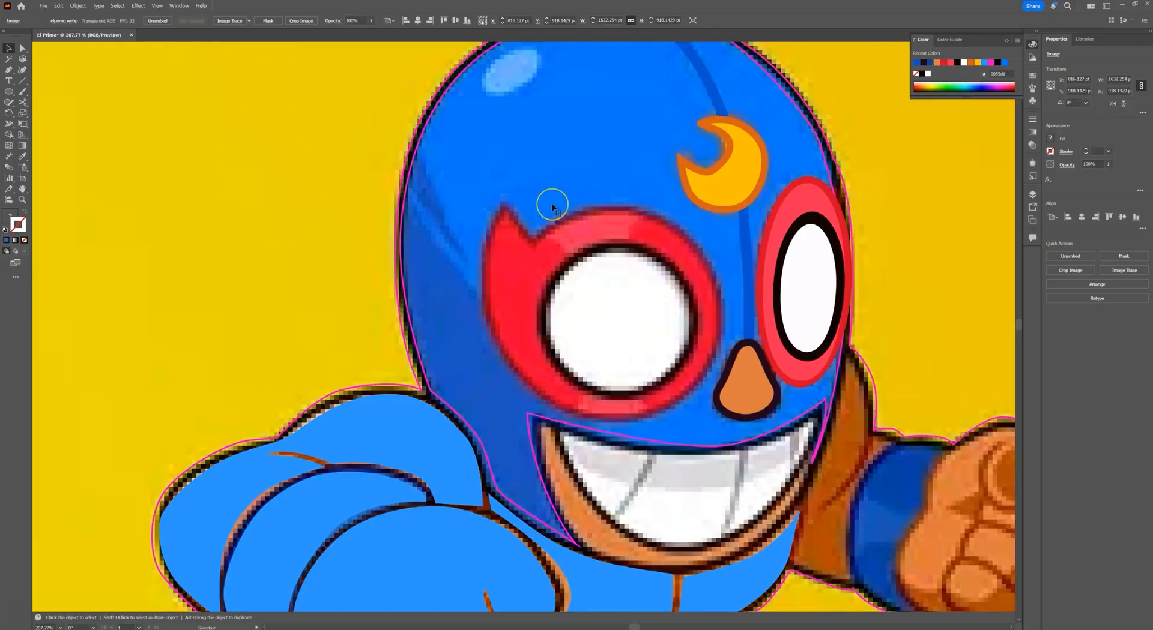
# - Trace the red patch around the large eye with a closed Pen path, swap its fill to the stroke and refine its bottom anchor curve
pyautogui.press('p')
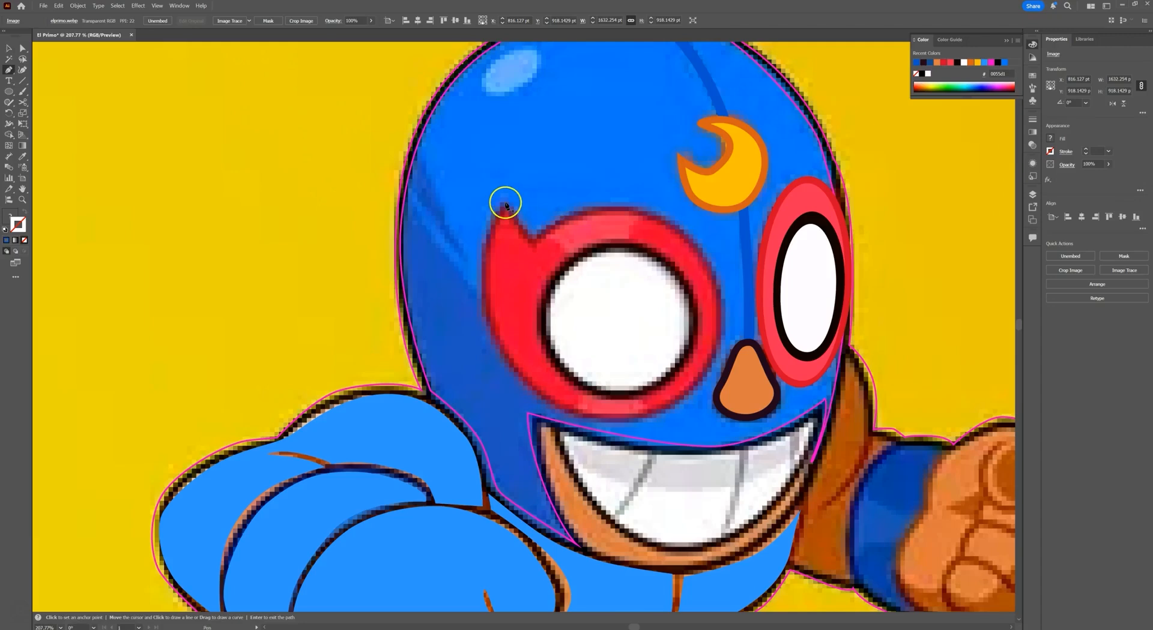
pyautogui.click(531, 234)
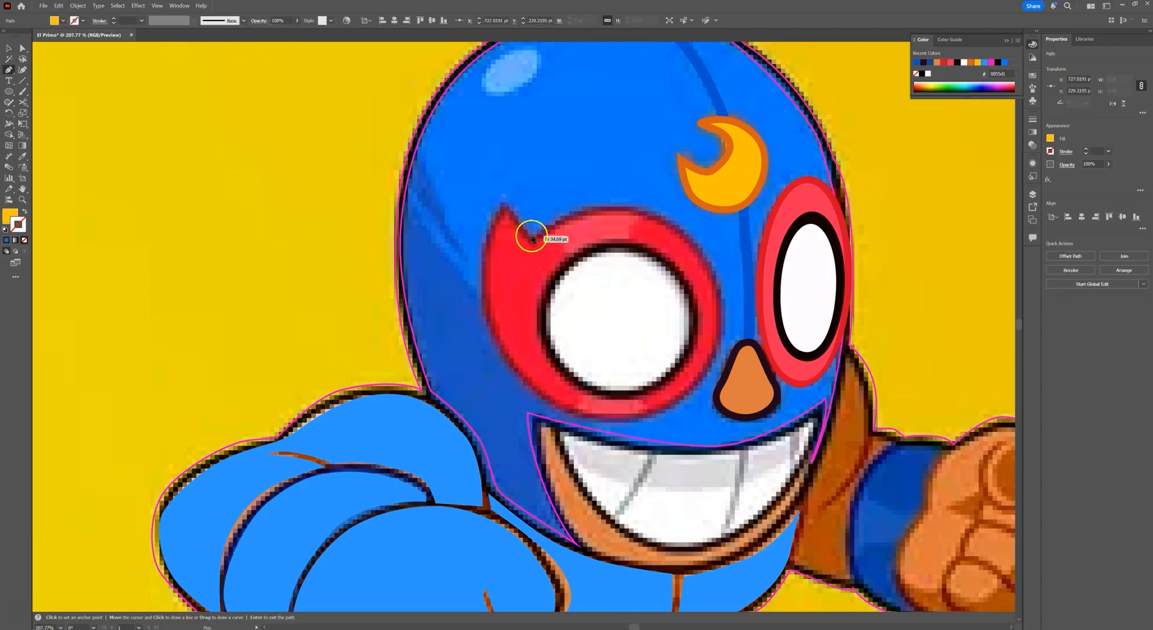
pyautogui.click(628, 206)
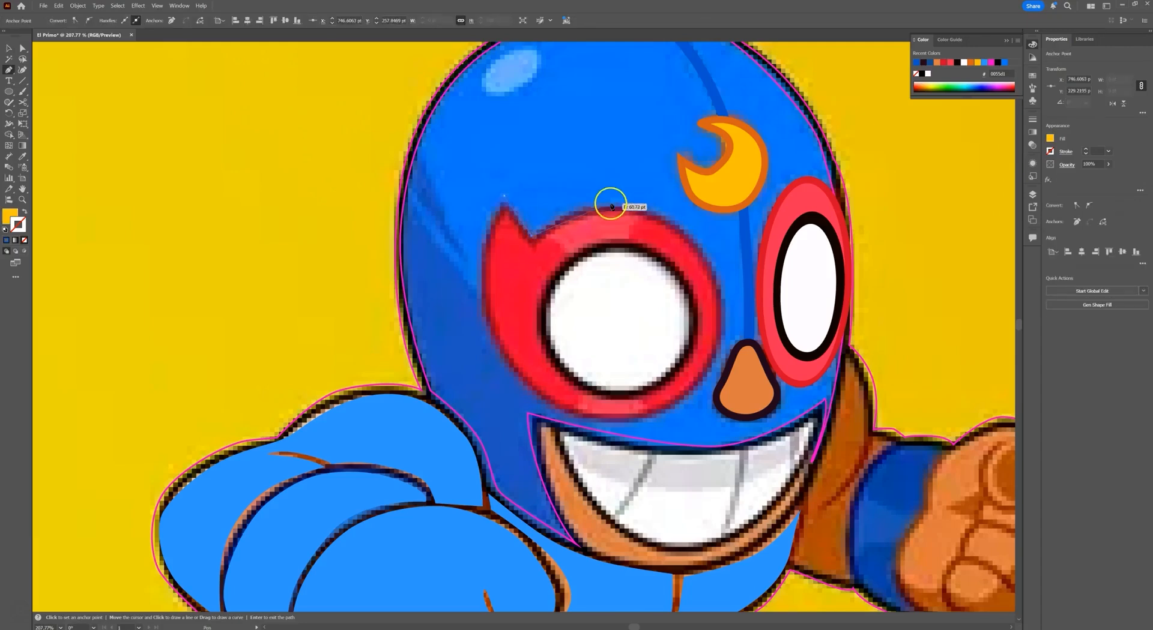
pyautogui.click(666, 208)
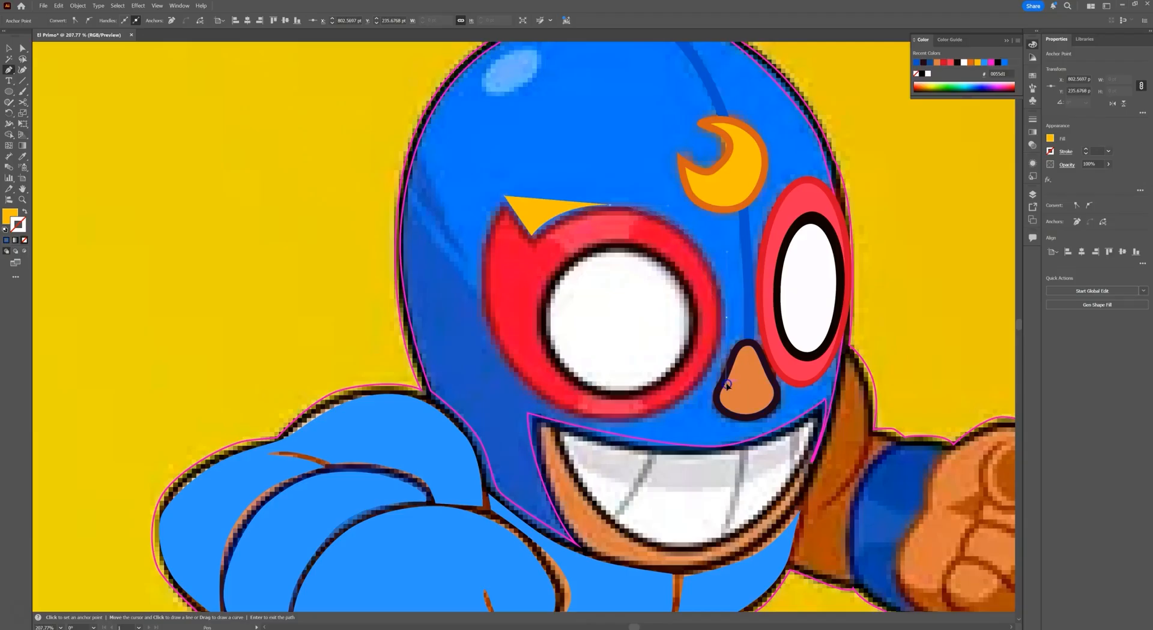
pyautogui.moveTo(727, 317); pyautogui.dragTo(726, 384)
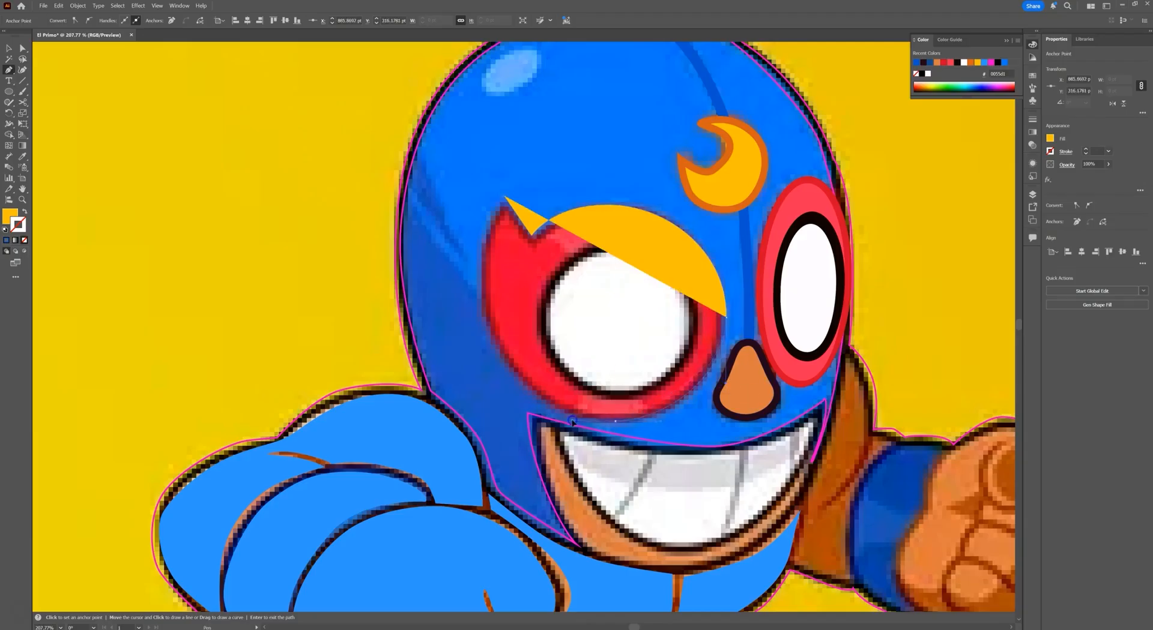
pyautogui.click(616, 420)
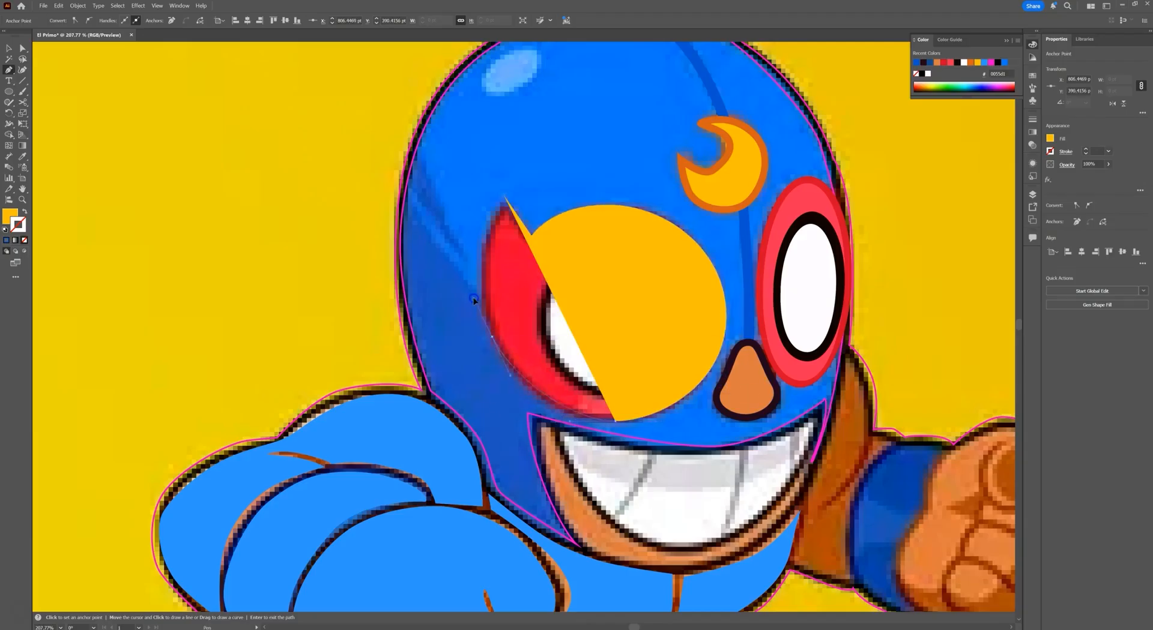
pyautogui.moveTo(474, 300); pyautogui.dragTo(474, 298)
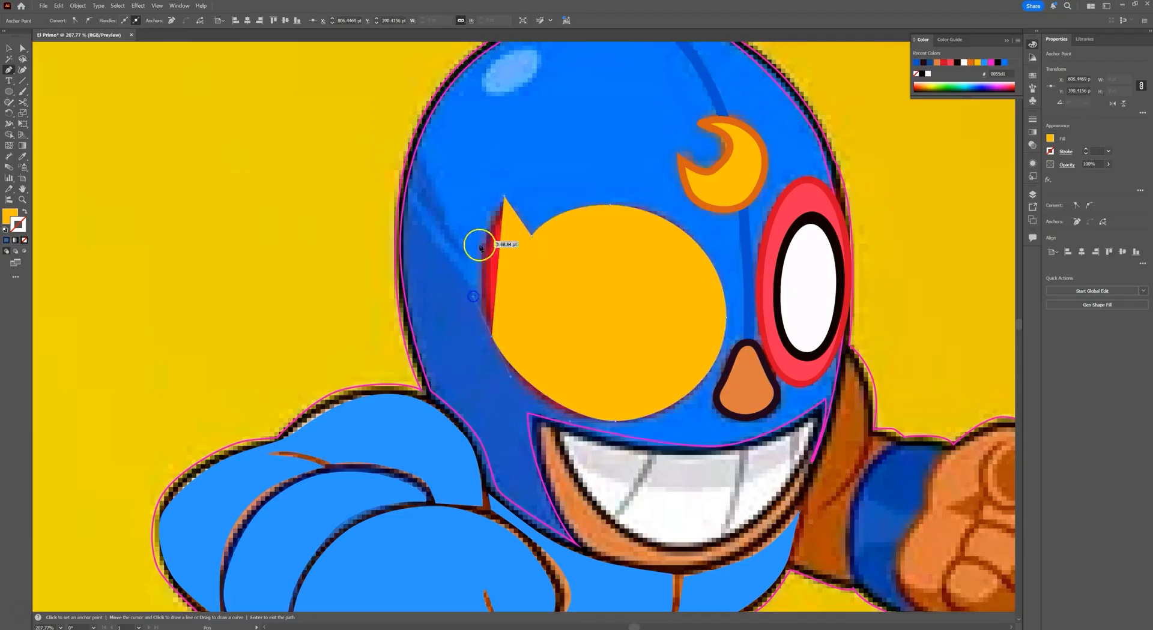
pyautogui.click(532, 150)
pyautogui.hotkey('shift', 'x')
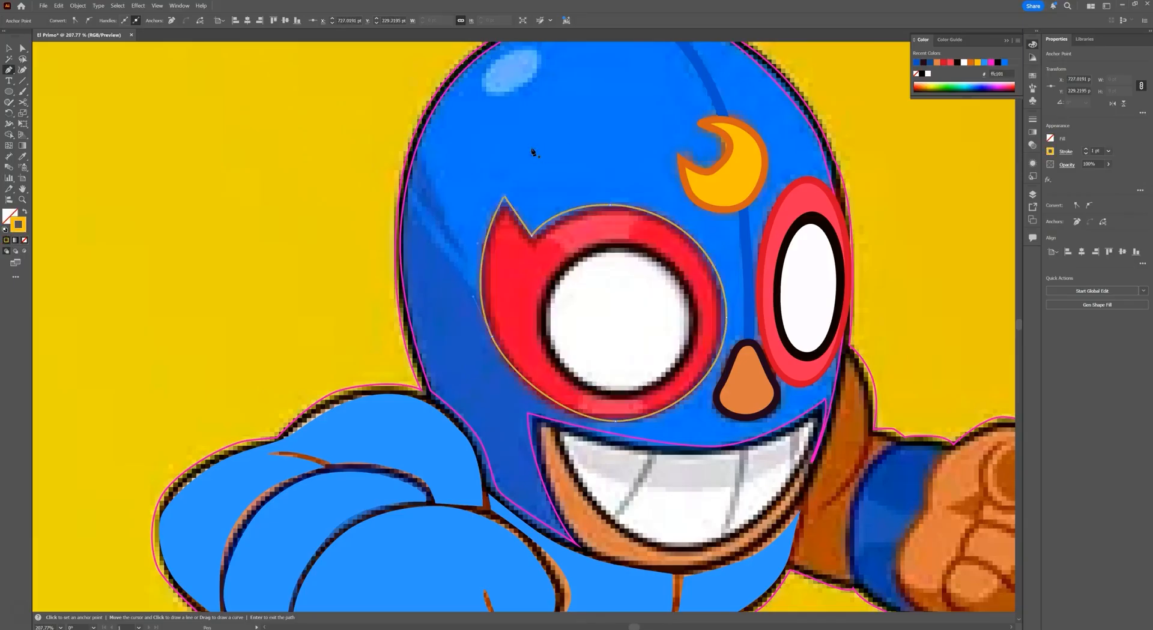
pyautogui.click(23, 48)
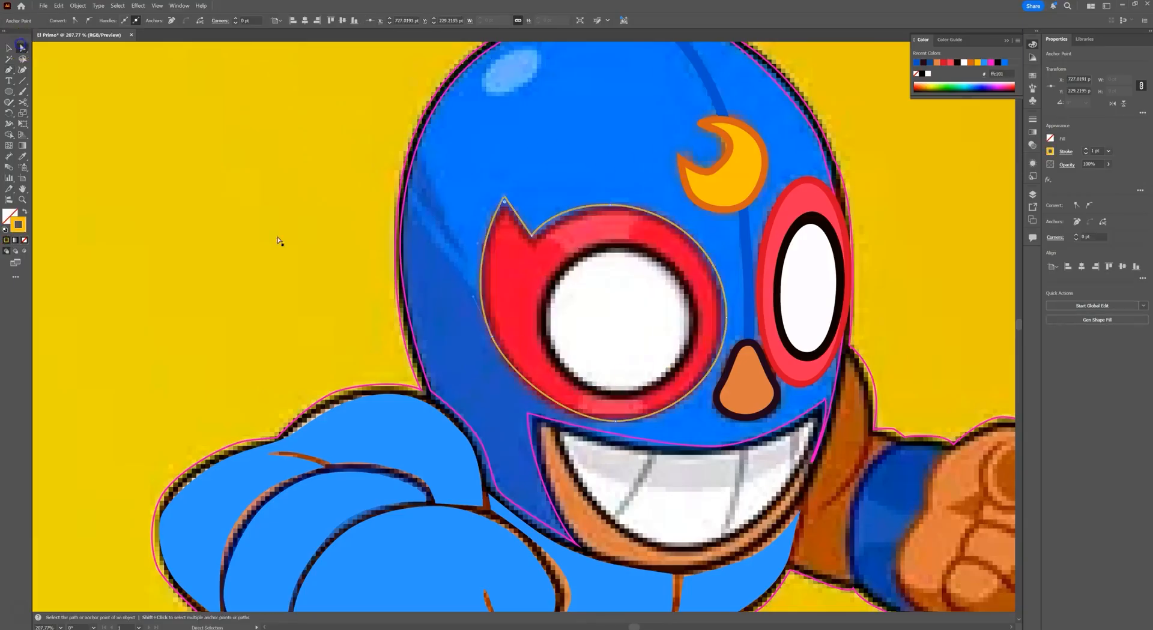
pyautogui.moveTo(616, 422); pyautogui.dragTo(543, 424)
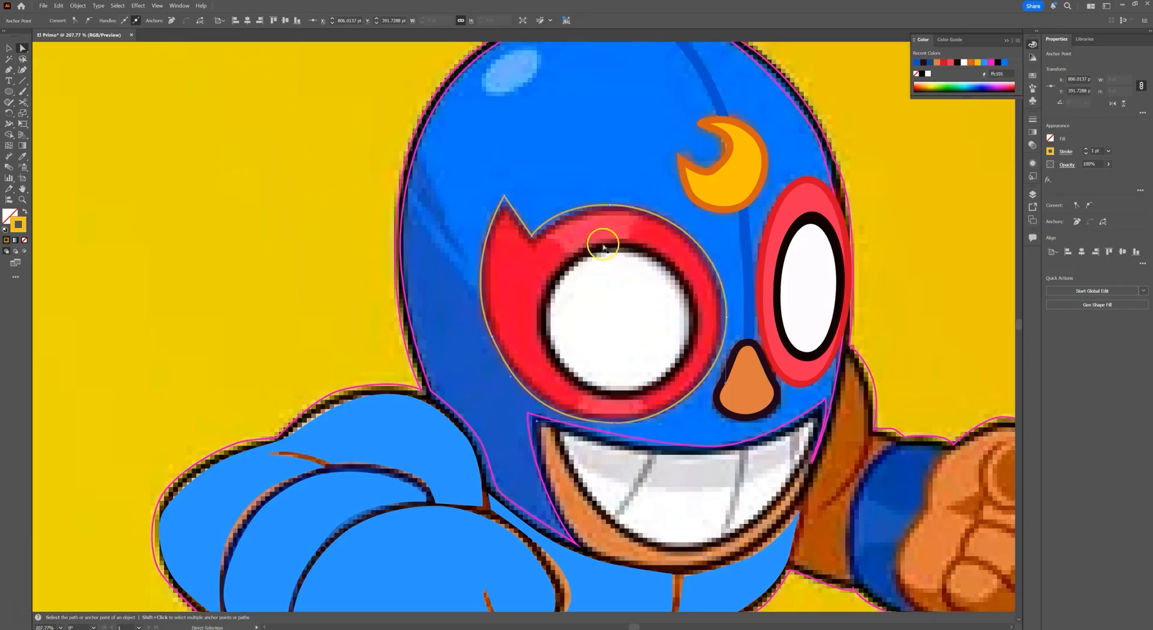
# - Draw an unfilled circle about 113 pt wide around the black rim of the large eye
pyautogui.click(9, 91)
pyautogui.moveTo(617, 325)
pyautogui.mouseDown()
pyautogui.moveTo(671, 379)
pyautogui.moveTo(617, 385)
pyautogui.moveTo(617, 400)
pyautogui.mouseUp()
pyautogui.press('v')
pyautogui.moveTo(617, 274); pyautogui.dragTo(617, 241)
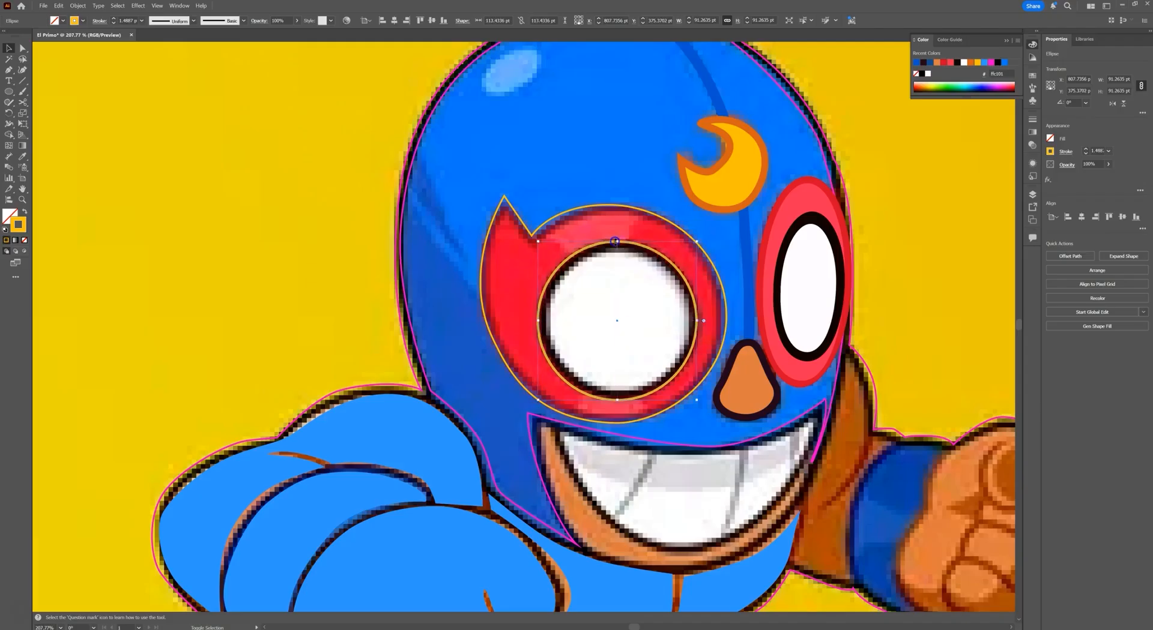
# - Duplicate the eye circle in place and scale the copy from its center to about 98 pt wide, matching the white area
pyautogui.click(67, 6)
pyautogui.click(85, 48)
pyautogui.click(60, 6)
pyautogui.click(83, 64)
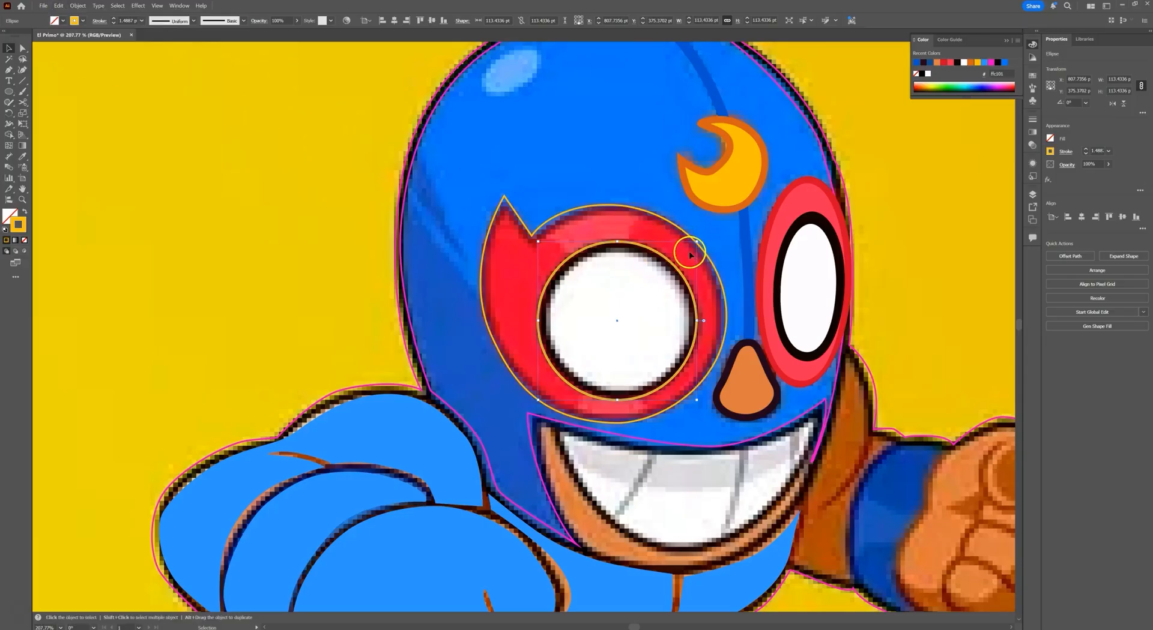
pyautogui.moveTo(699, 241); pyautogui.dragTo(685, 248)
# - Fill the inner eye circle with white sampled from the eye and the outer circle with the other eye's black
pyautogui.press('i')
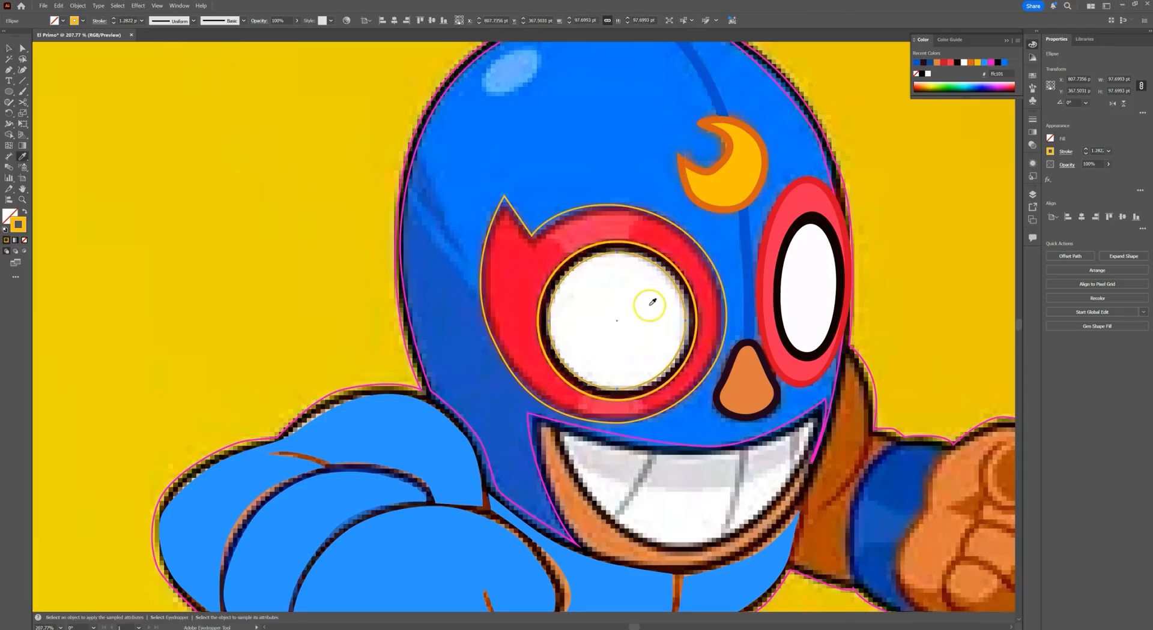
pyautogui.click(649, 305)
pyautogui.press('v')
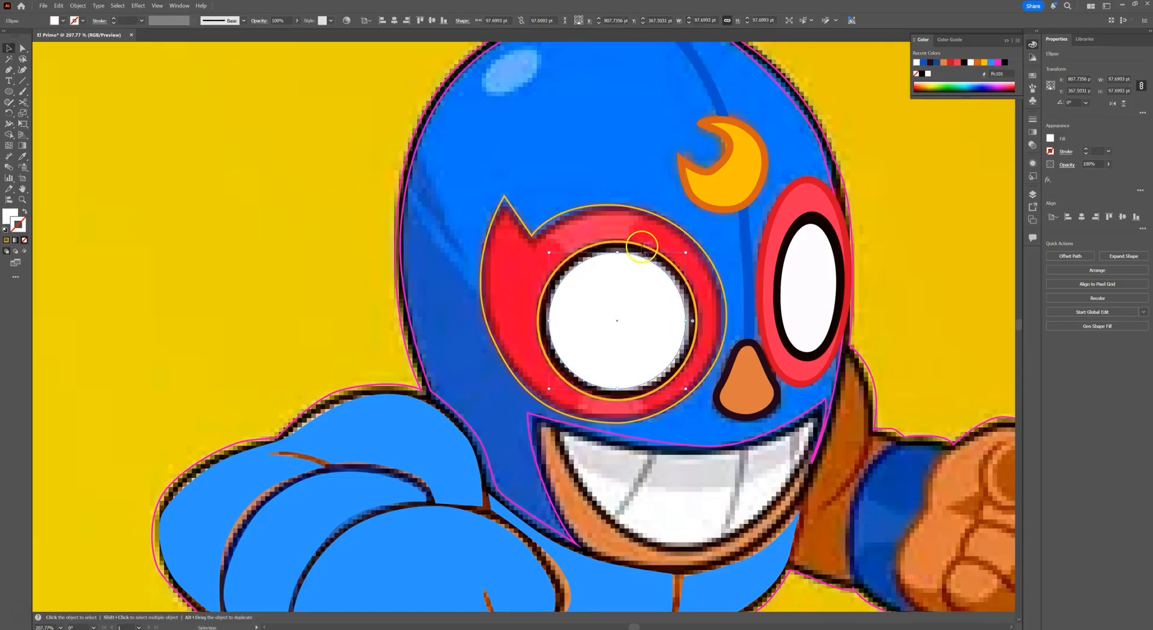
pyautogui.click(639, 244)
pyautogui.press('i')
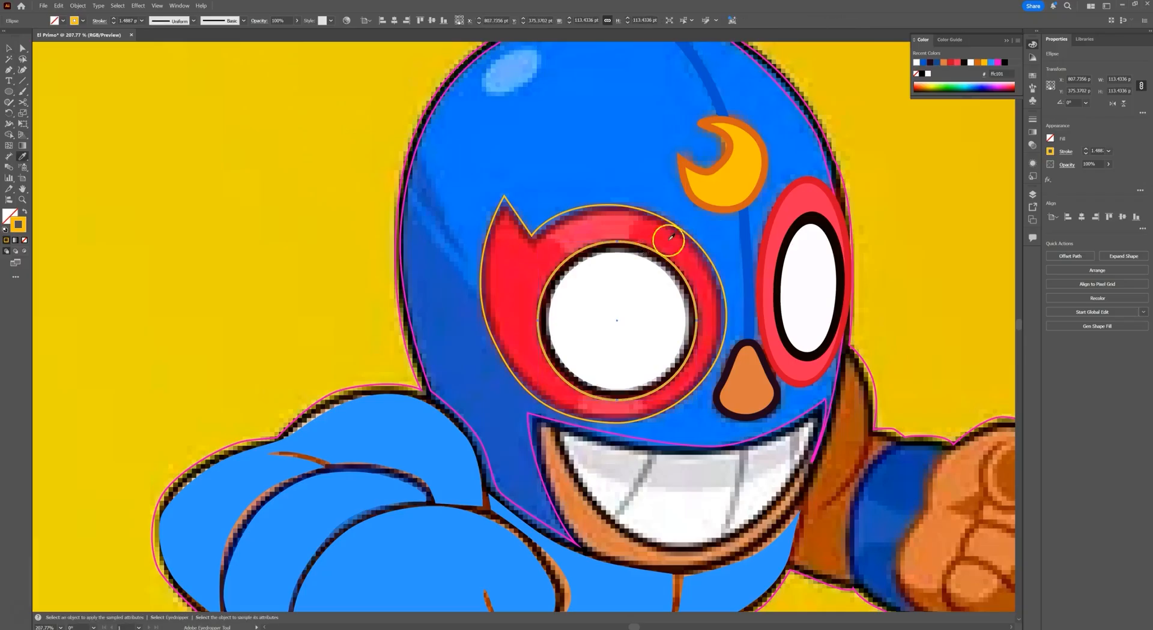
pyautogui.click(810, 217)
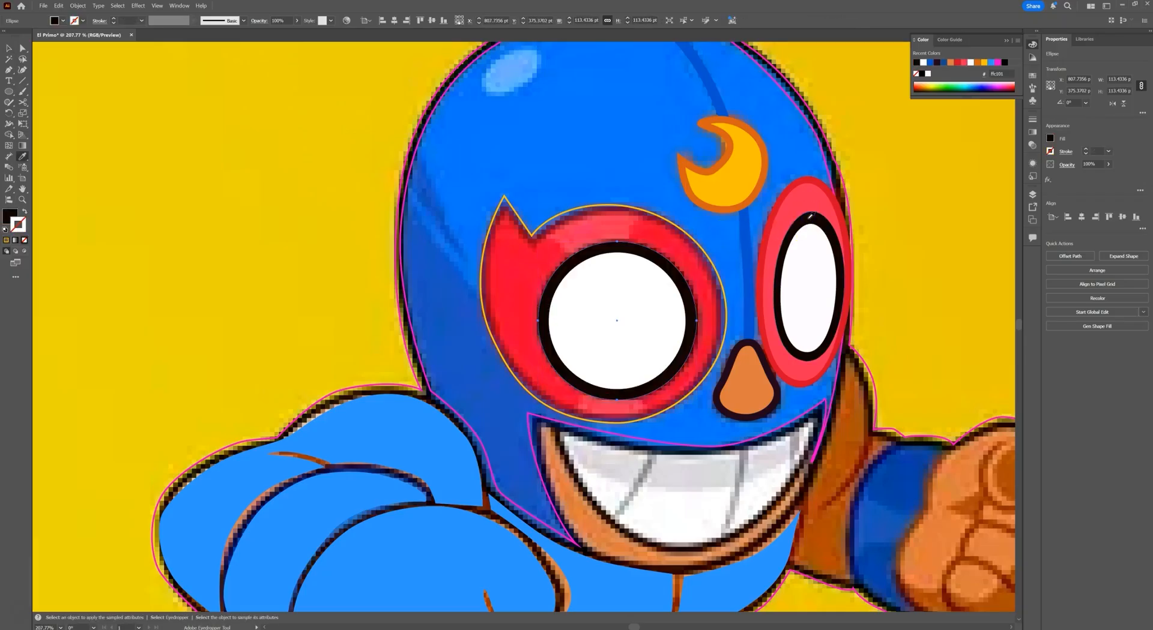
pyautogui.press('v')
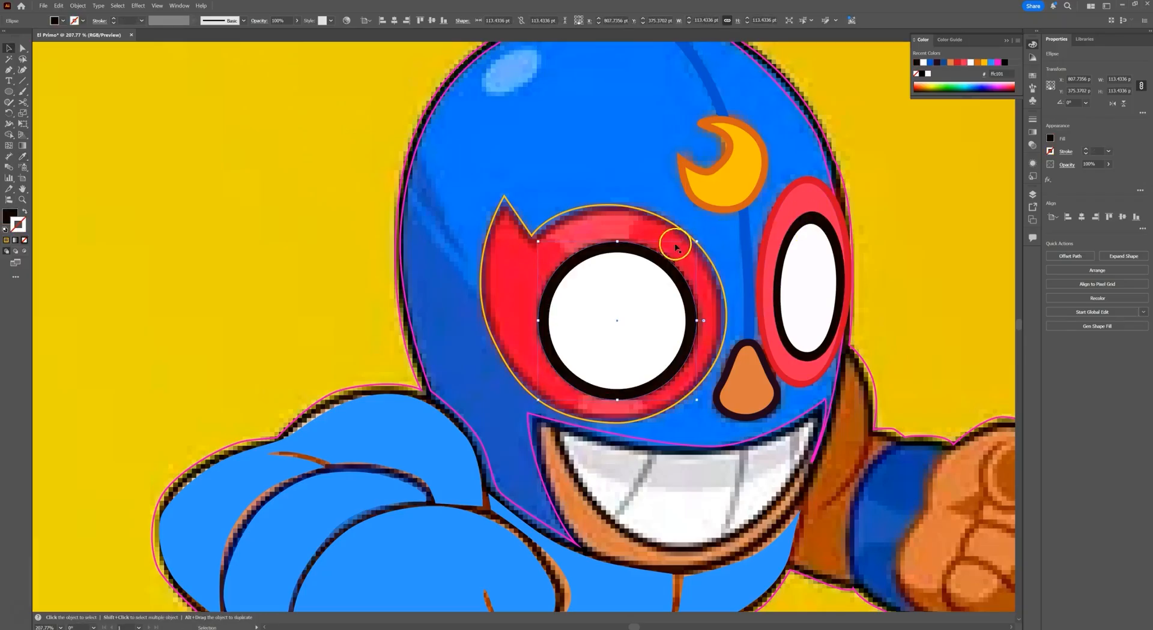
# - Offset the red eye patch outline inward and fill the inset path with red sampled from the image
pyautogui.click(663, 219)
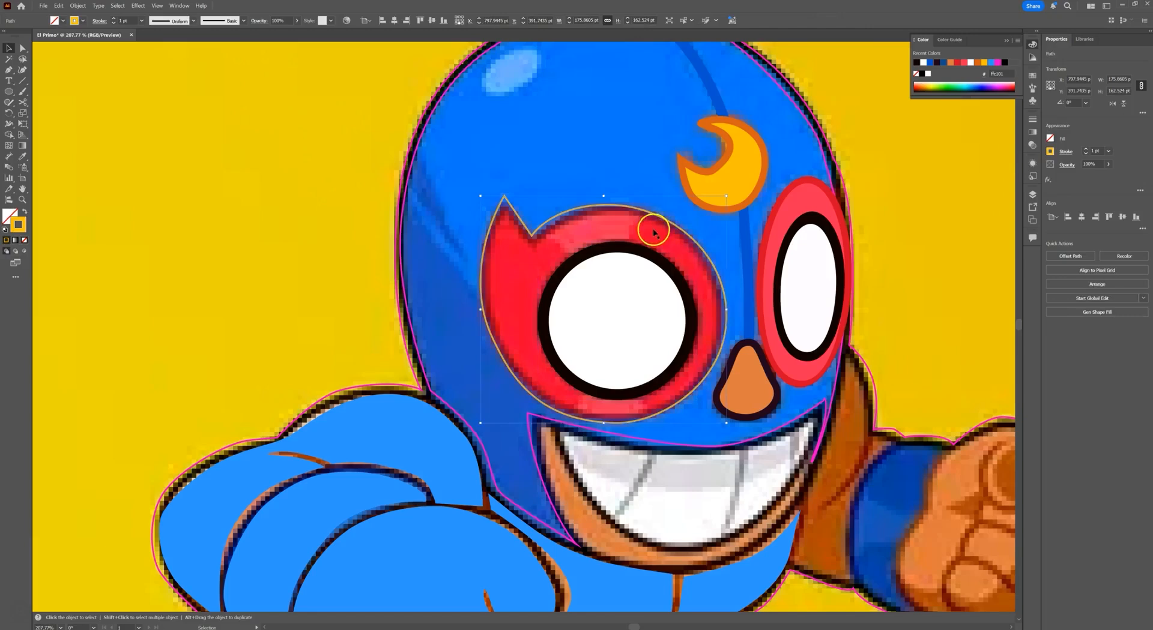
pyautogui.click(79, 6)
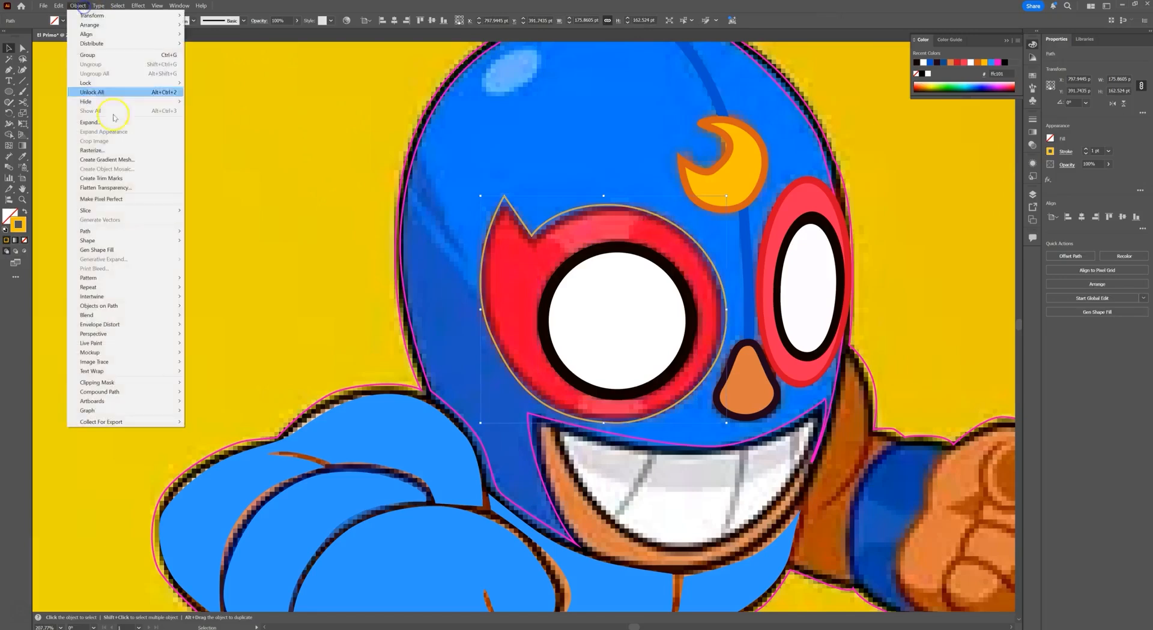
pyautogui.moveTo(153, 233)
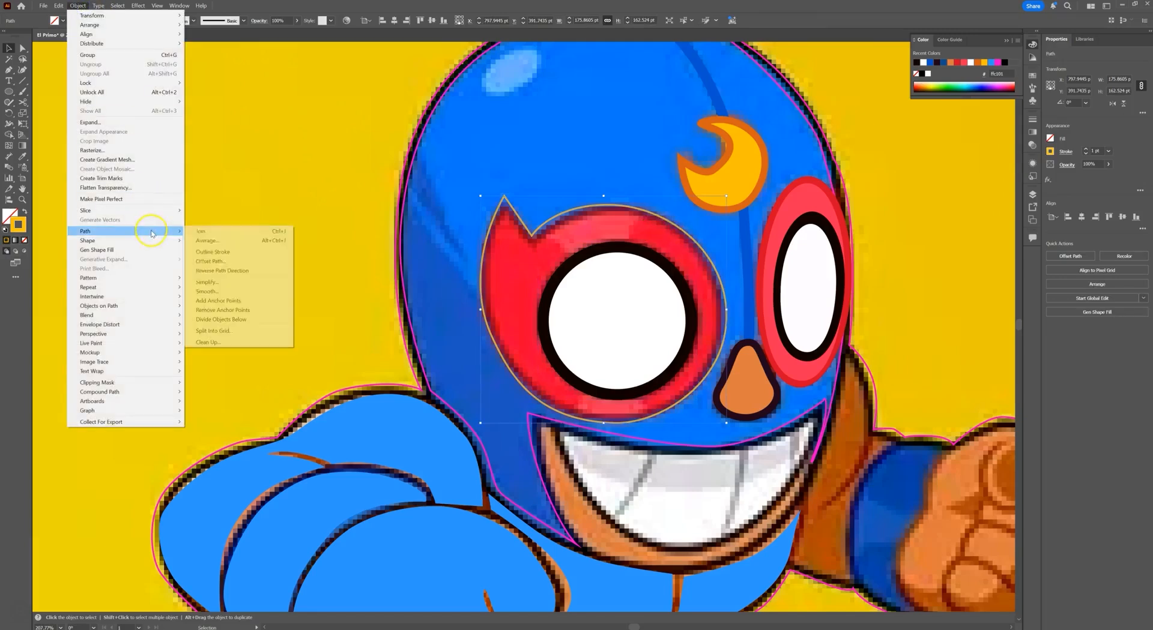
pyautogui.click(220, 263)
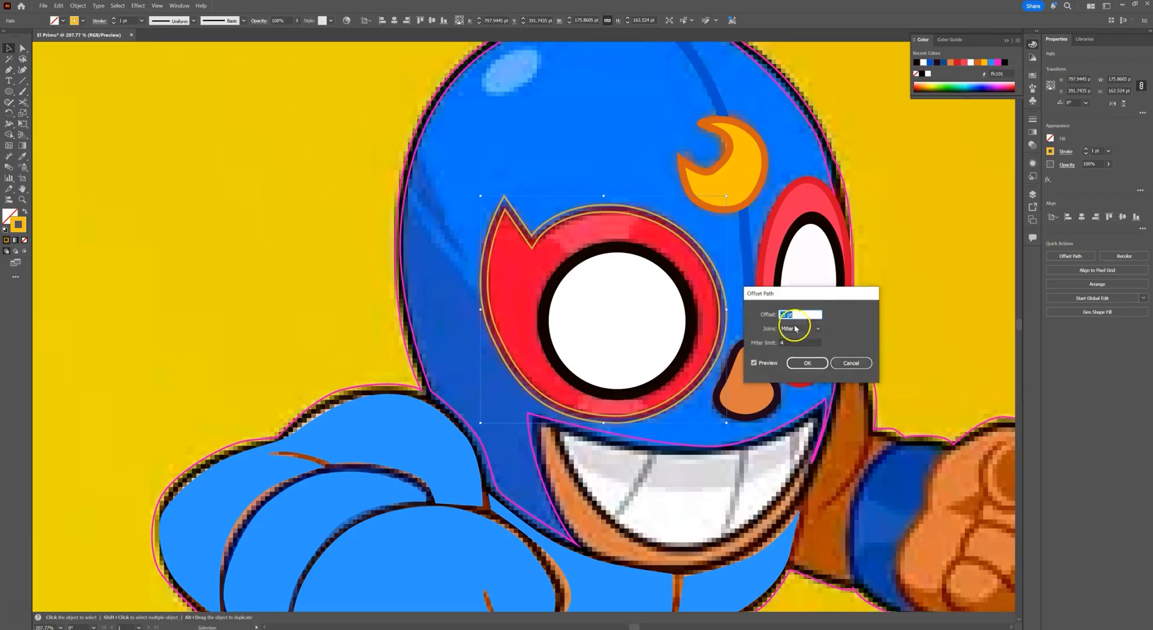
pyautogui.click(811, 363)
pyautogui.press('i')
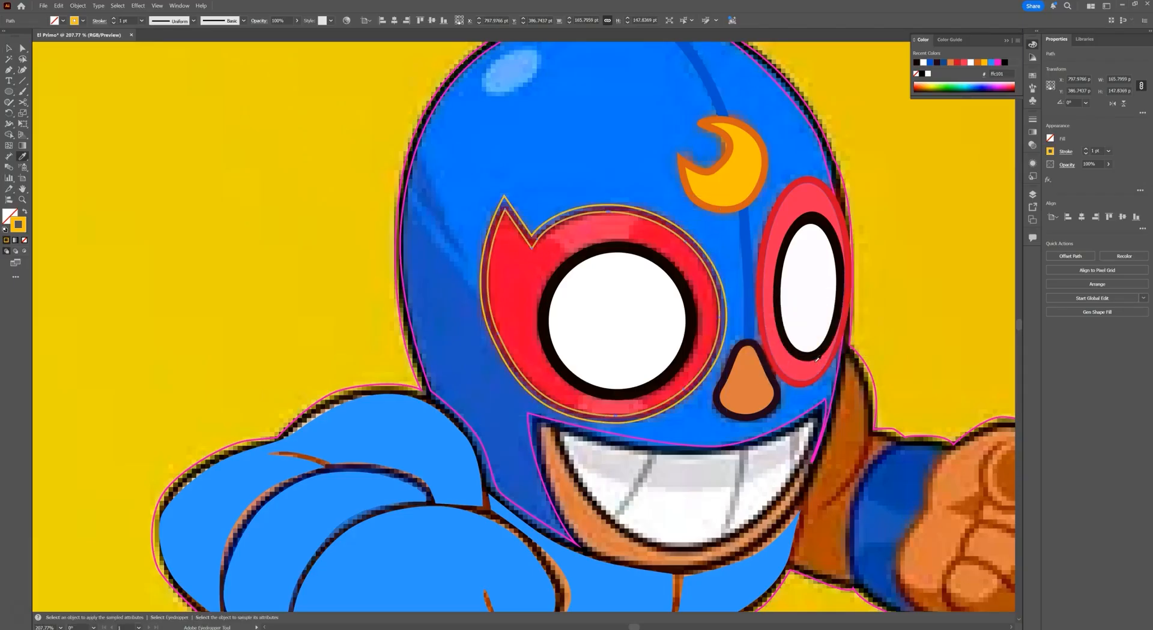
pyautogui.click(516, 264)
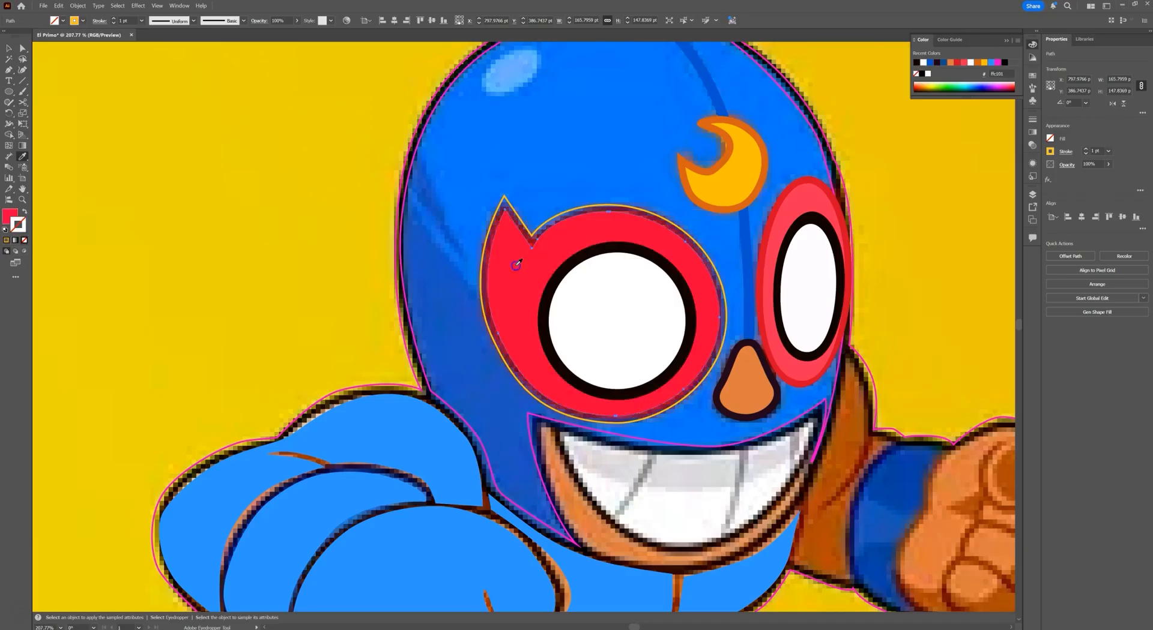
# - Fill the outer eye patch path with red sampled near the patch's edge, without a stroke, and deselect it
pyautogui.press('v')
pyautogui.click(524, 228)
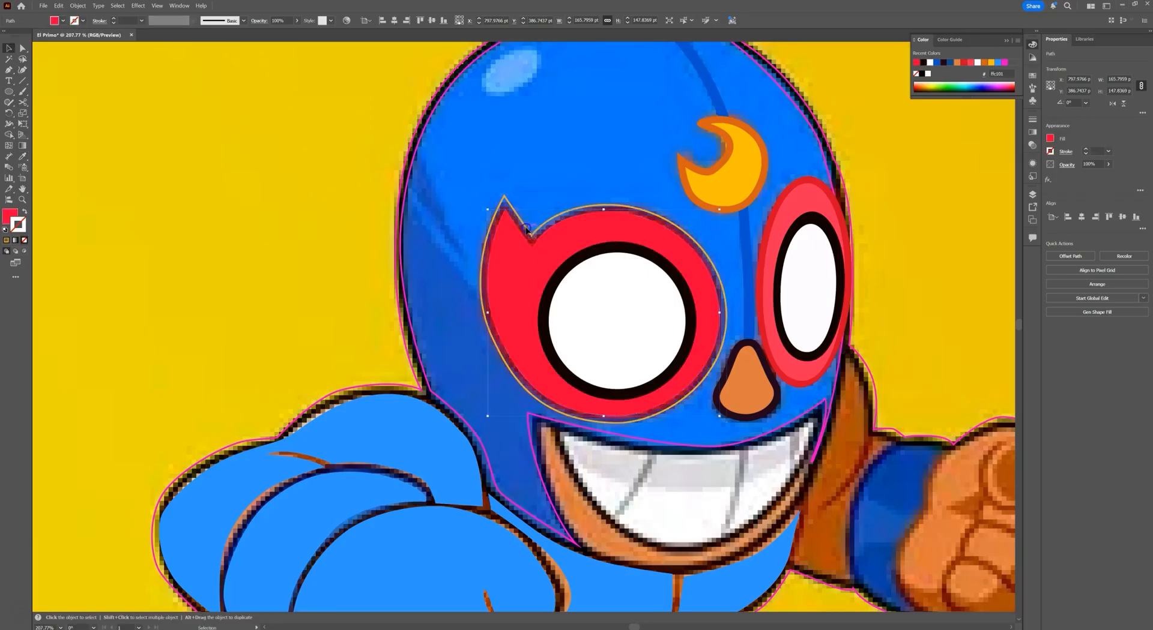
pyautogui.click(526, 228)
pyautogui.press('i')
pyautogui.click(492, 225)
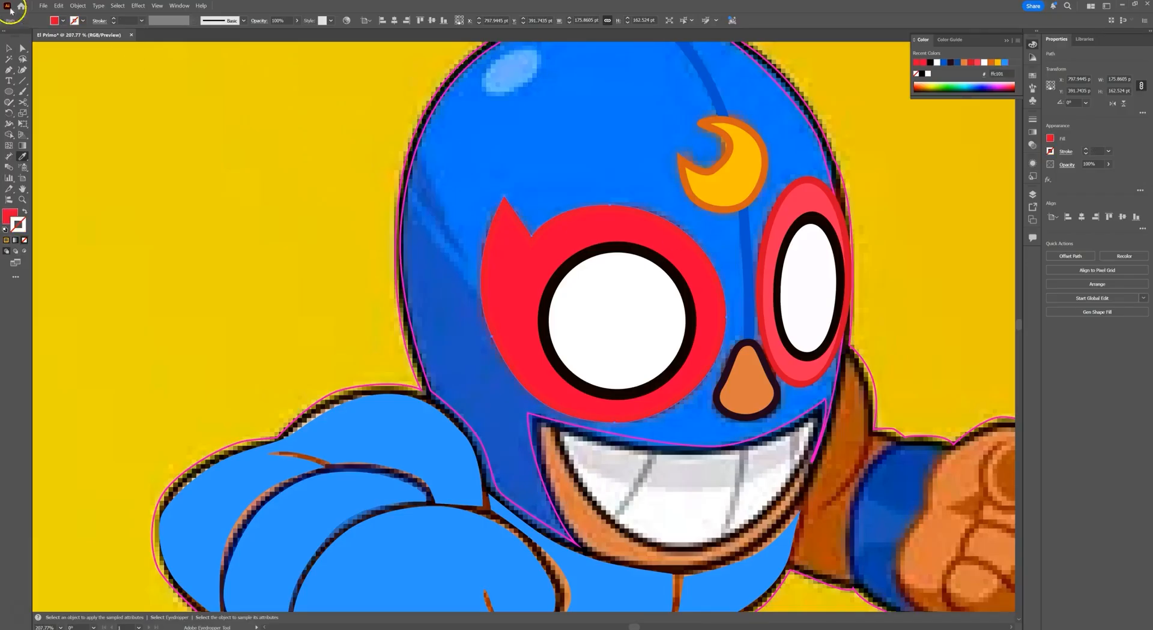
pyautogui.click(8, 49)
pyautogui.click(187, 161)
# - Fill the mask's head outline with the bright blue sampled from the forehead of the image
pyautogui.moveTo(906, 324); pyautogui.dragTo(613, 265)
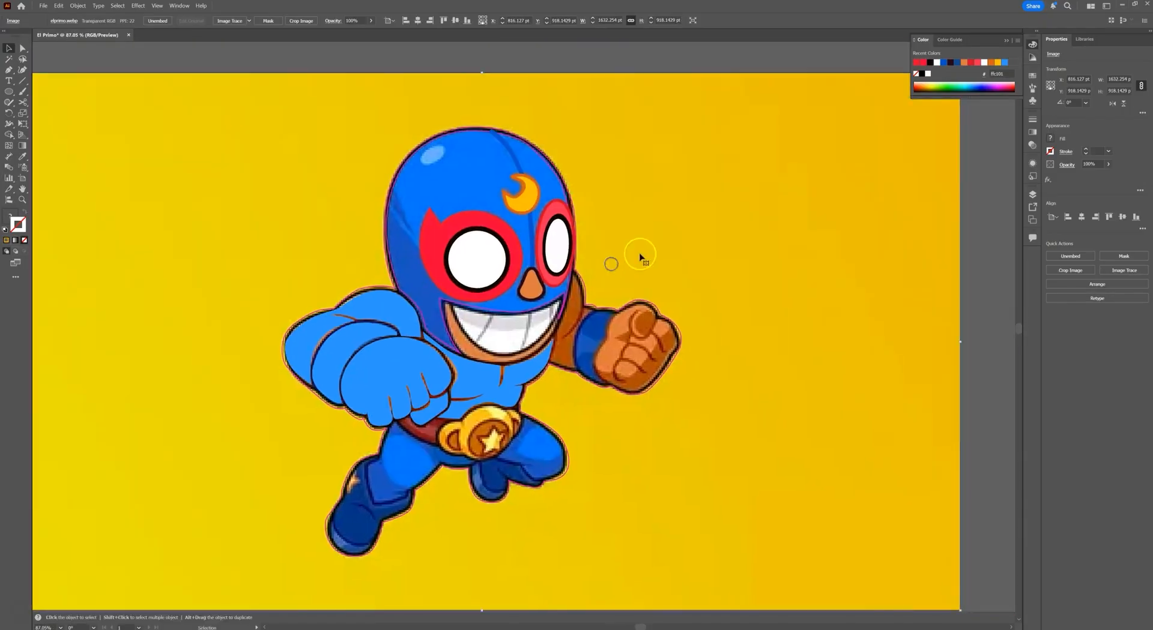
pyautogui.click(513, 262)
pyautogui.click(586, 171)
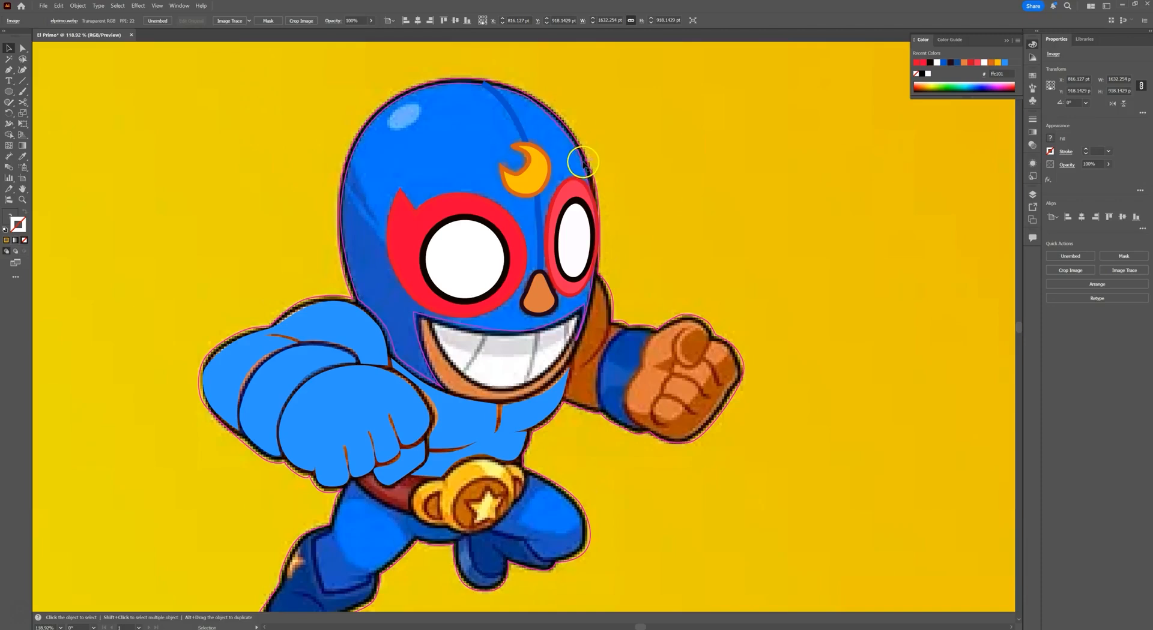
pyautogui.click(584, 163)
pyautogui.press('i')
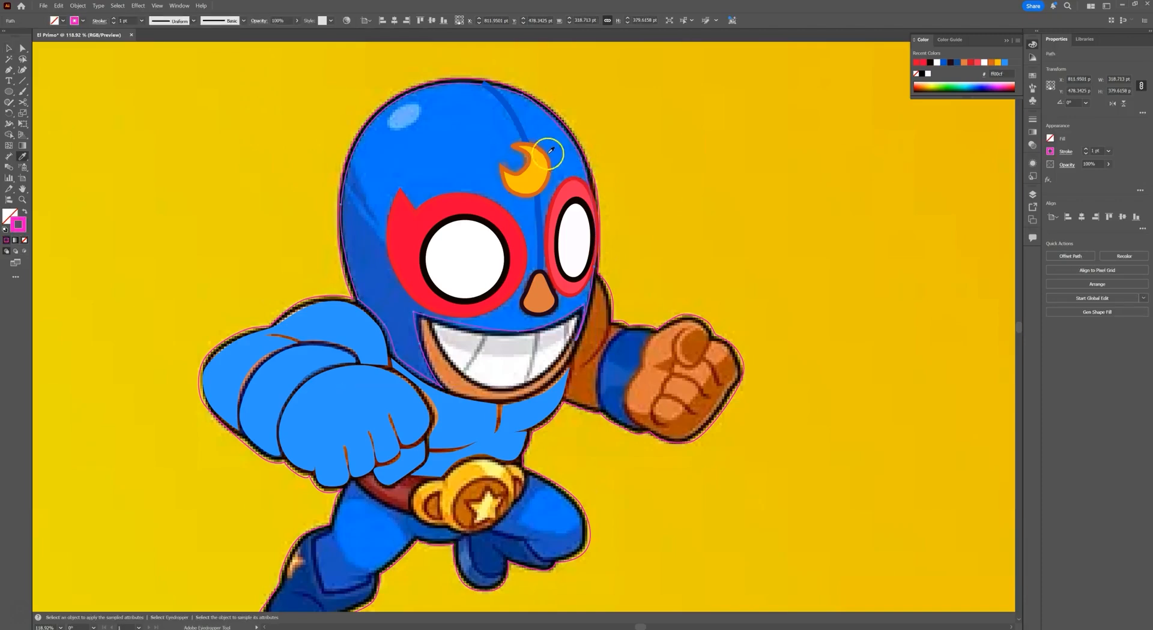
pyautogui.click(560, 143)
pyautogui.press('v')
pyautogui.click(585, 142)
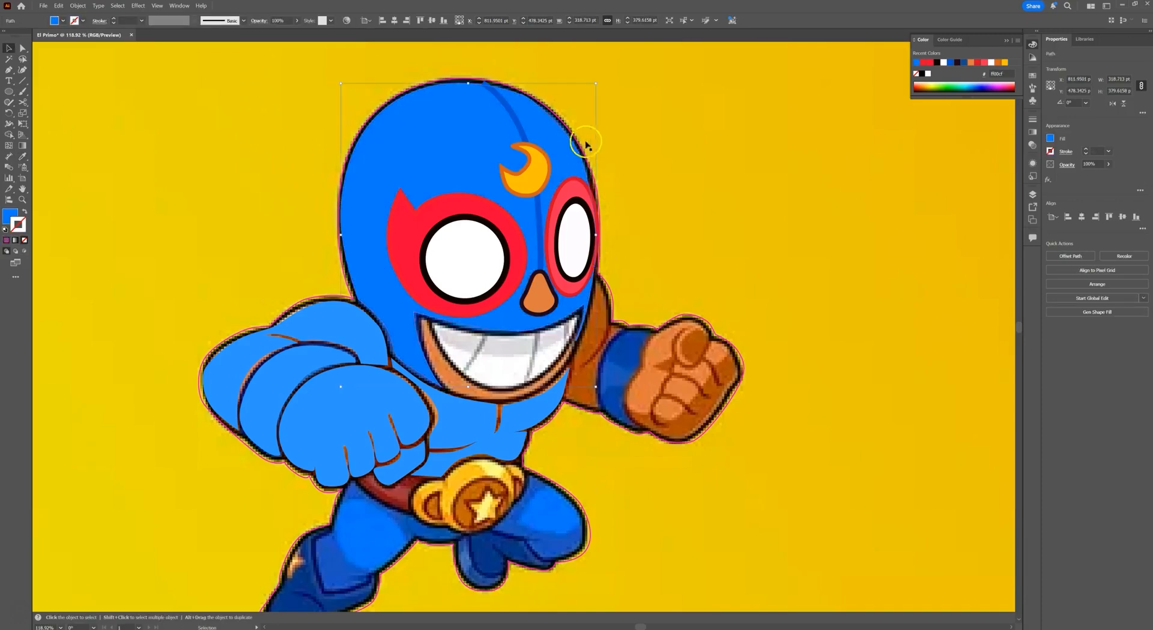
# - Swap the full-body silhouette's stroke color to its fill, change that fill to black and deselect the silhouette
pyautogui.click(581, 144)
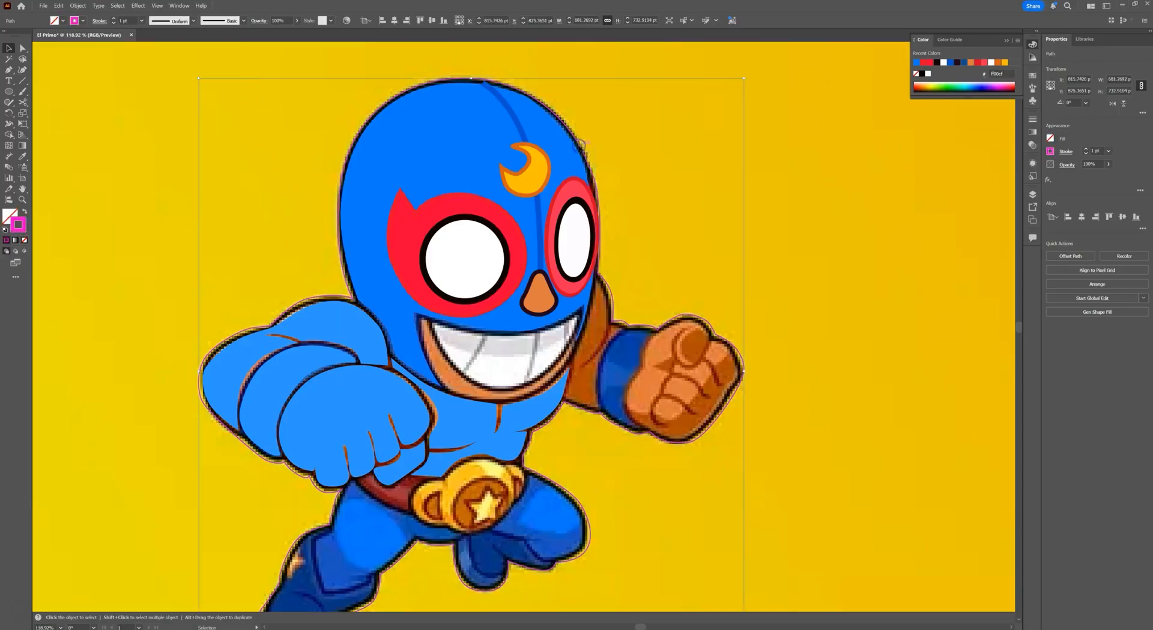
pyautogui.click(24, 212)
pyautogui.doubleClick(15, 213)
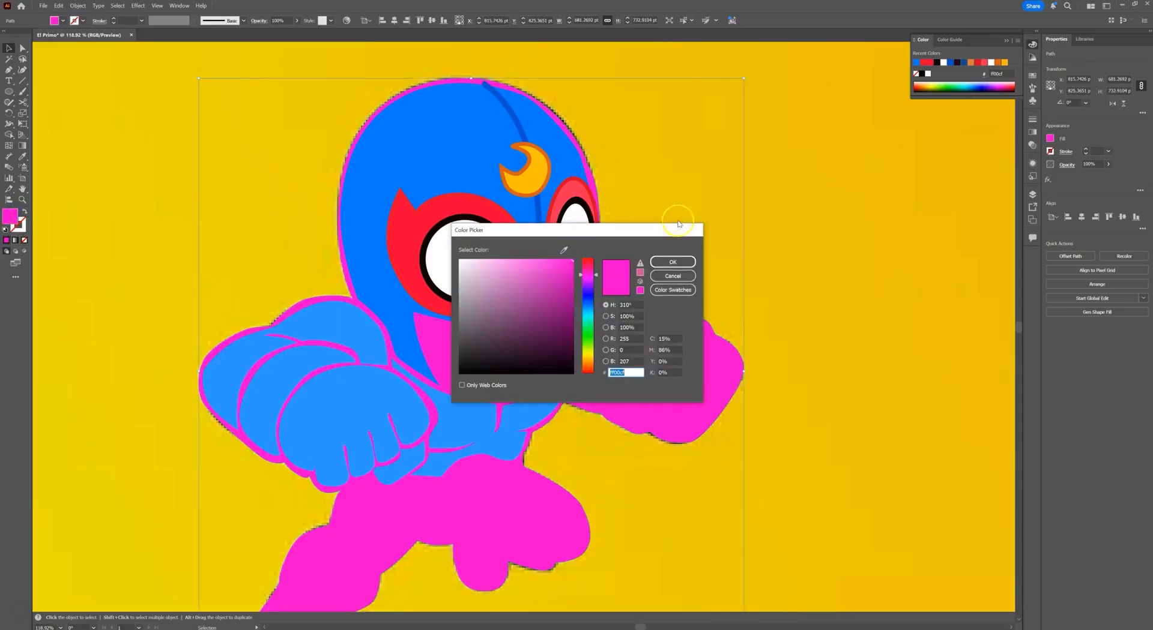
pyautogui.moveTo(553, 334); pyautogui.dragTo(555, 377)
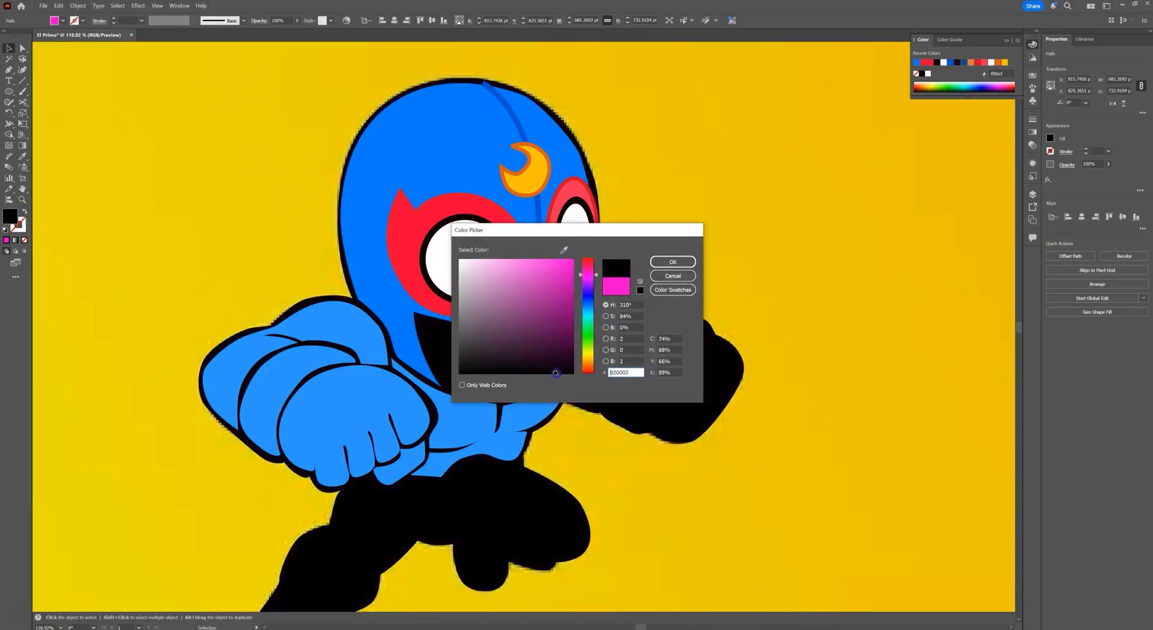
pyautogui.click(672, 262)
pyautogui.click(716, 259)
pyautogui.click(384, 224)
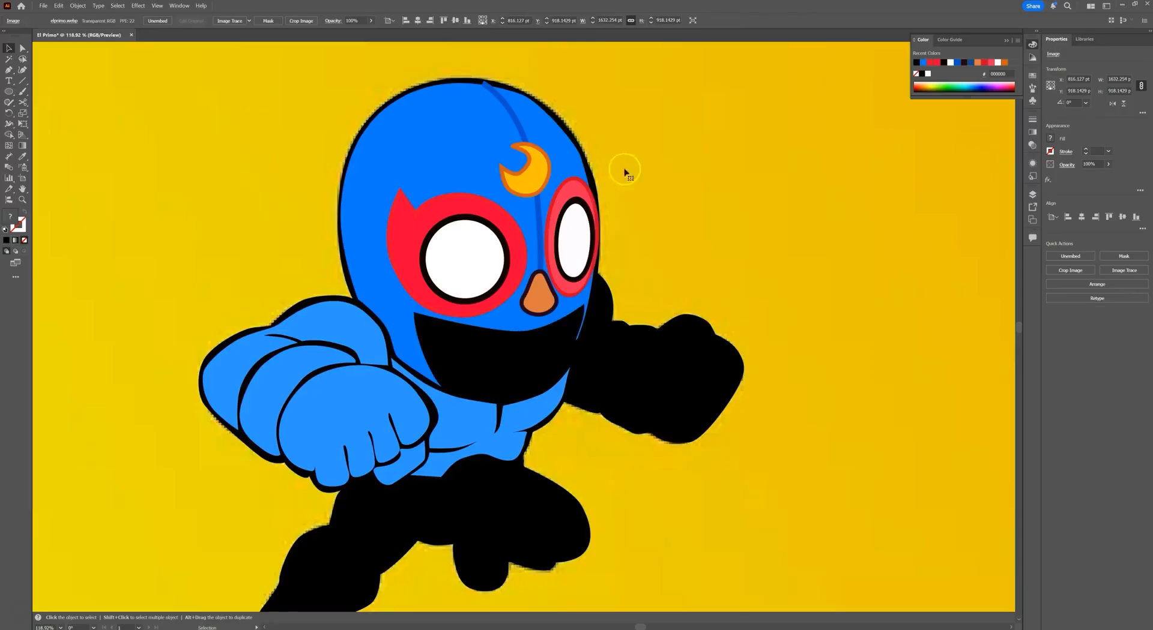
pyautogui.press('a')
pyautogui.click(584, 210)
pyautogui.hotkey('ctrl', 'space')
pyautogui.moveTo(471, 147); pyautogui.dragTo(556, 210)
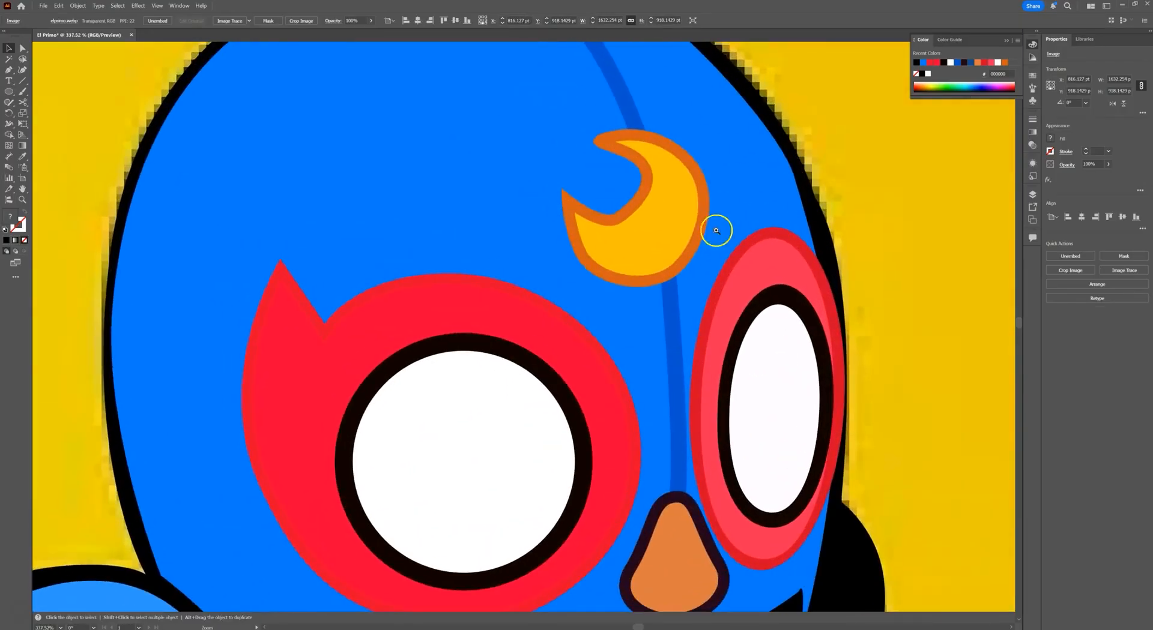
pyautogui.moveTo(792, 254); pyautogui.dragTo(750, 259)
pyautogui.moveTo(830, 270); pyautogui.dragTo(772, 268)
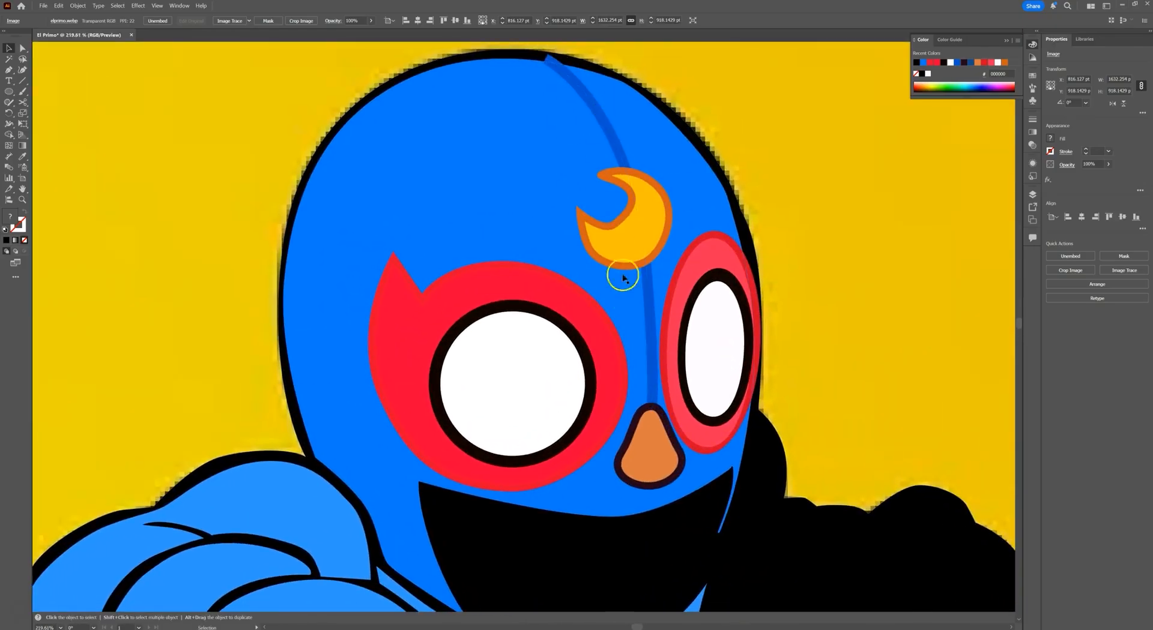
# - Try several variable-width stroke profiles on the dark blue seam line running down the mask's forehead
pyautogui.click(599, 114)
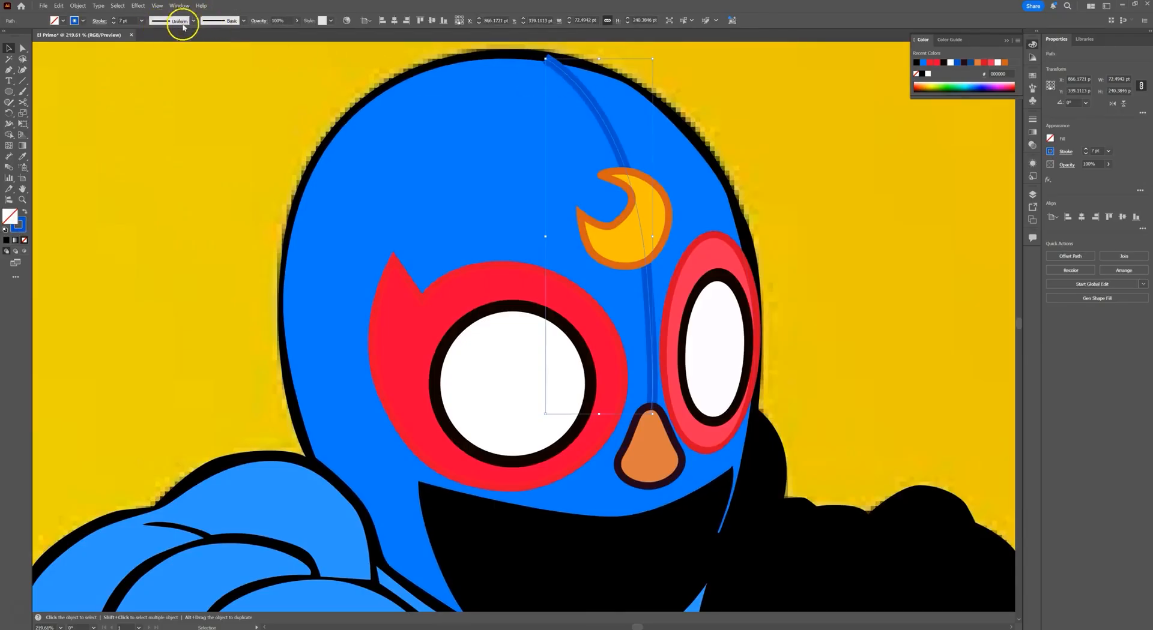
pyautogui.click(243, 21)
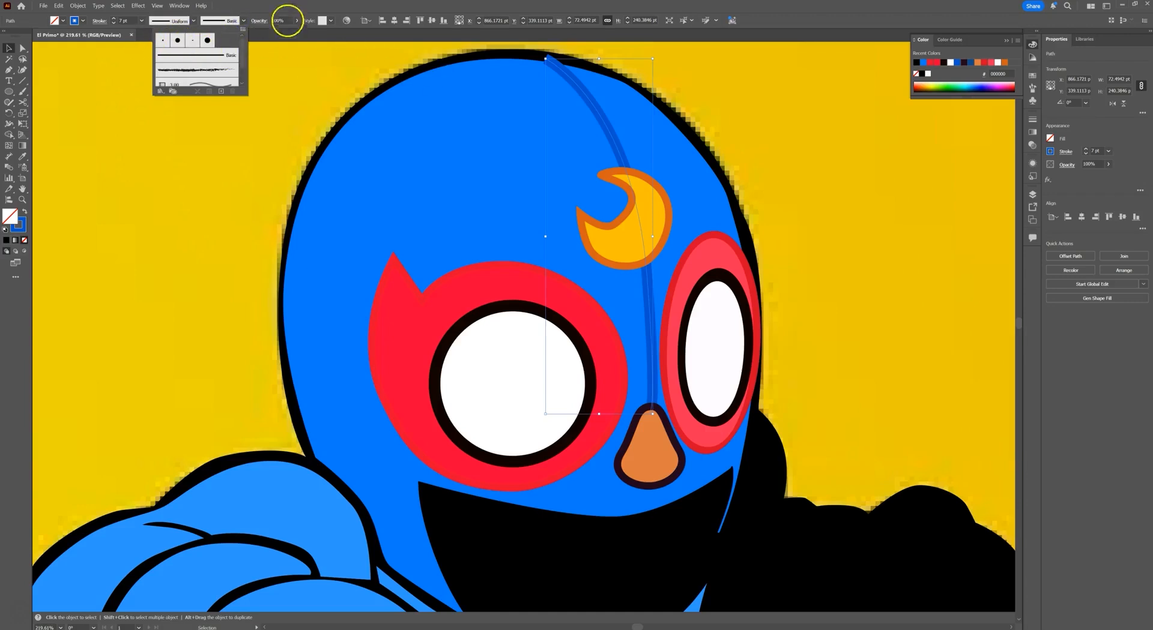
pyautogui.click(270, 10)
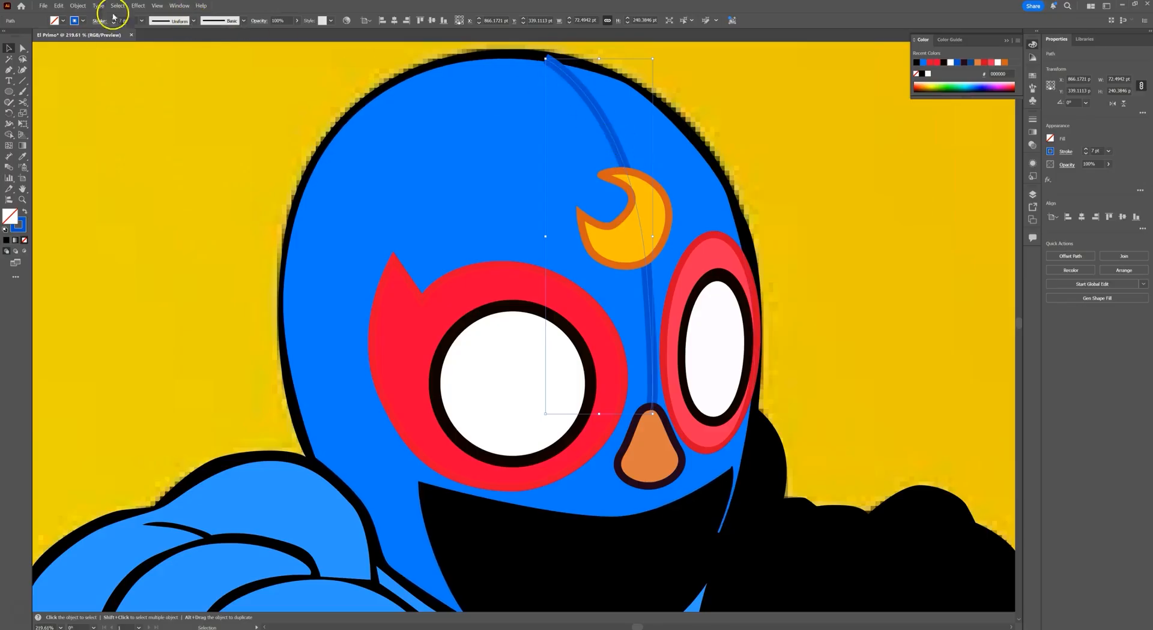
pyautogui.click(194, 22)
pyautogui.click(165, 49)
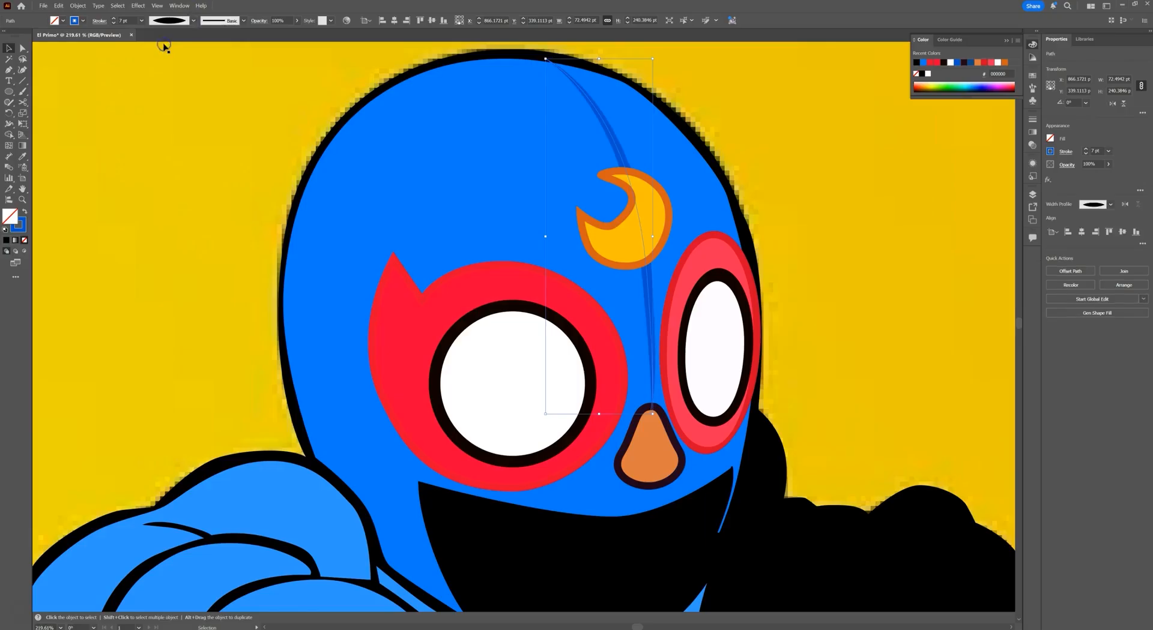
pyautogui.click(193, 21)
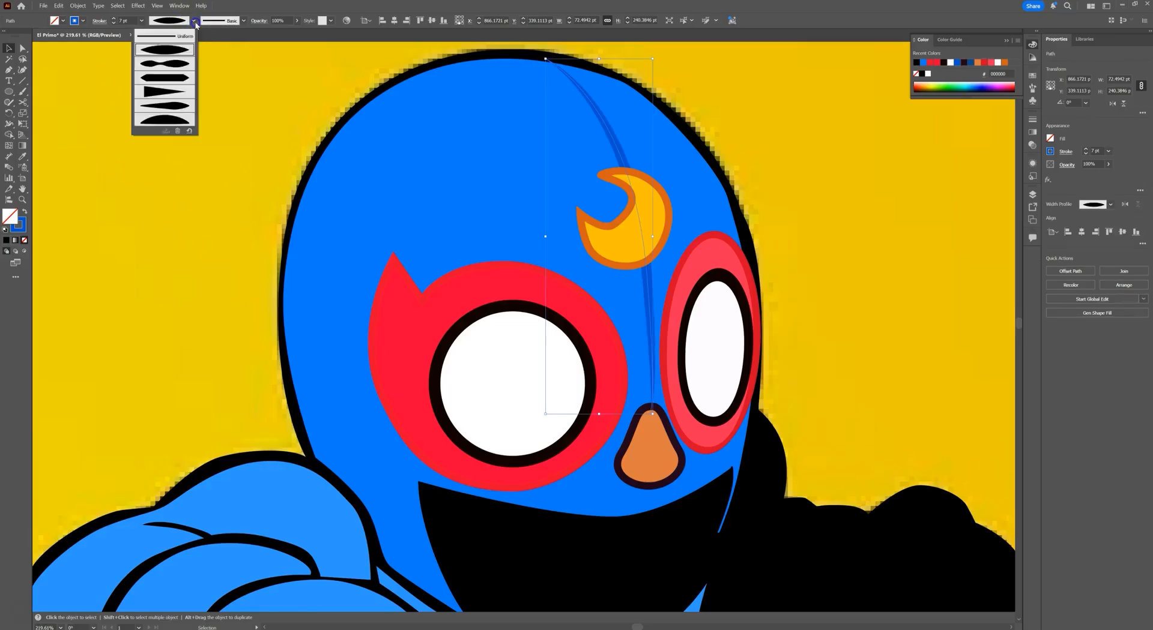
pyautogui.click(166, 63)
pyautogui.click(634, 179)
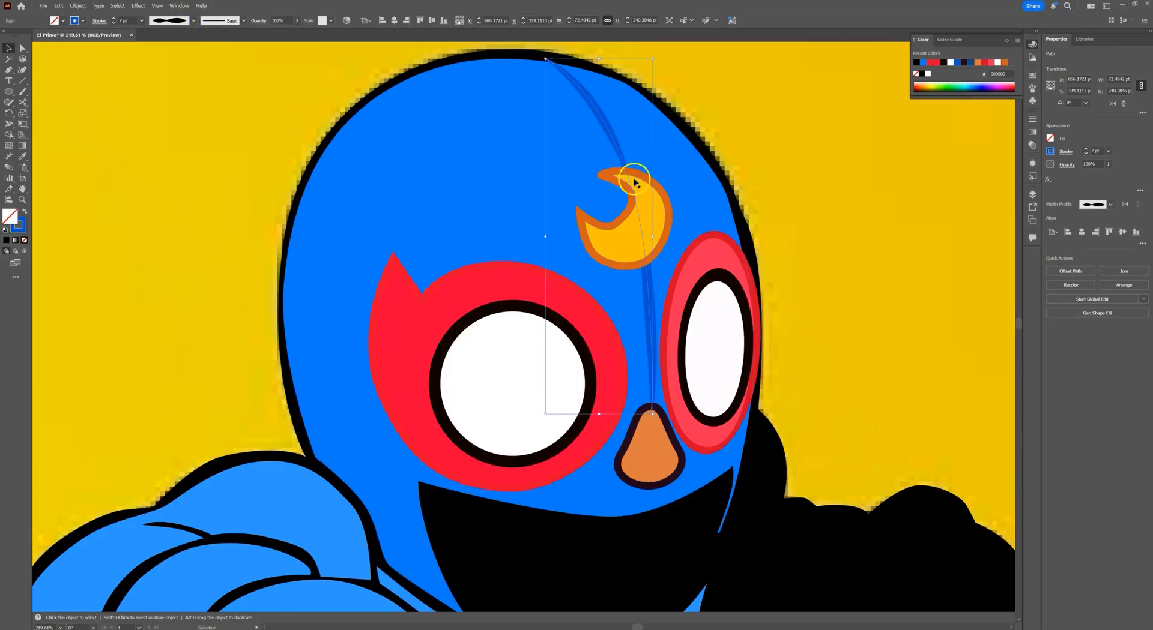
pyautogui.click(194, 21)
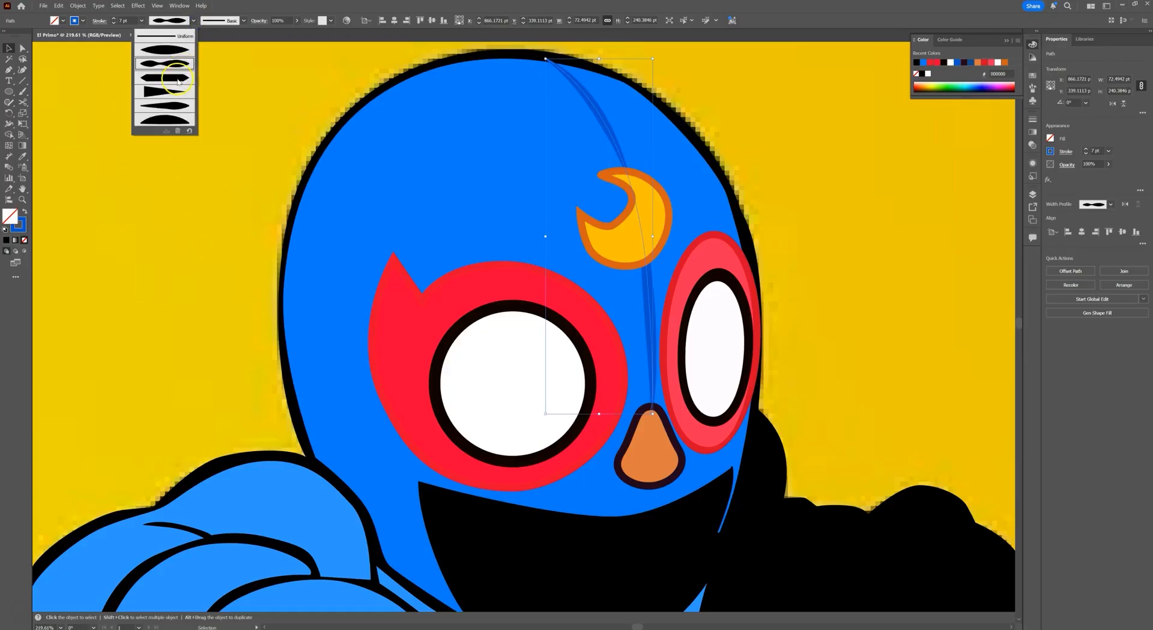
pyautogui.click(178, 78)
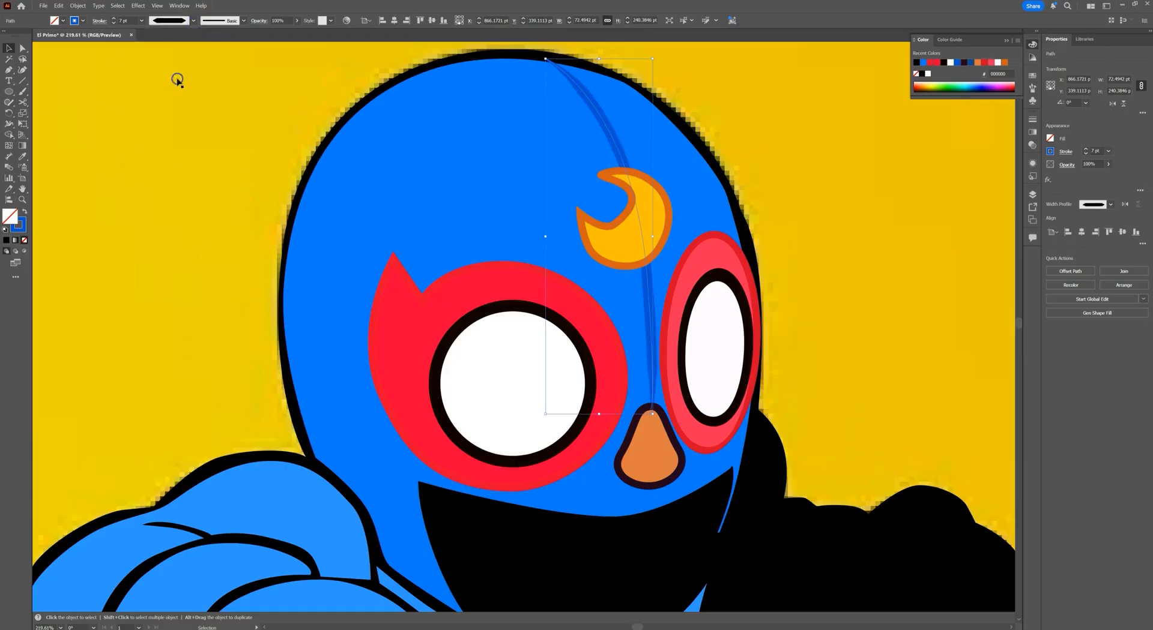
pyautogui.click(194, 21)
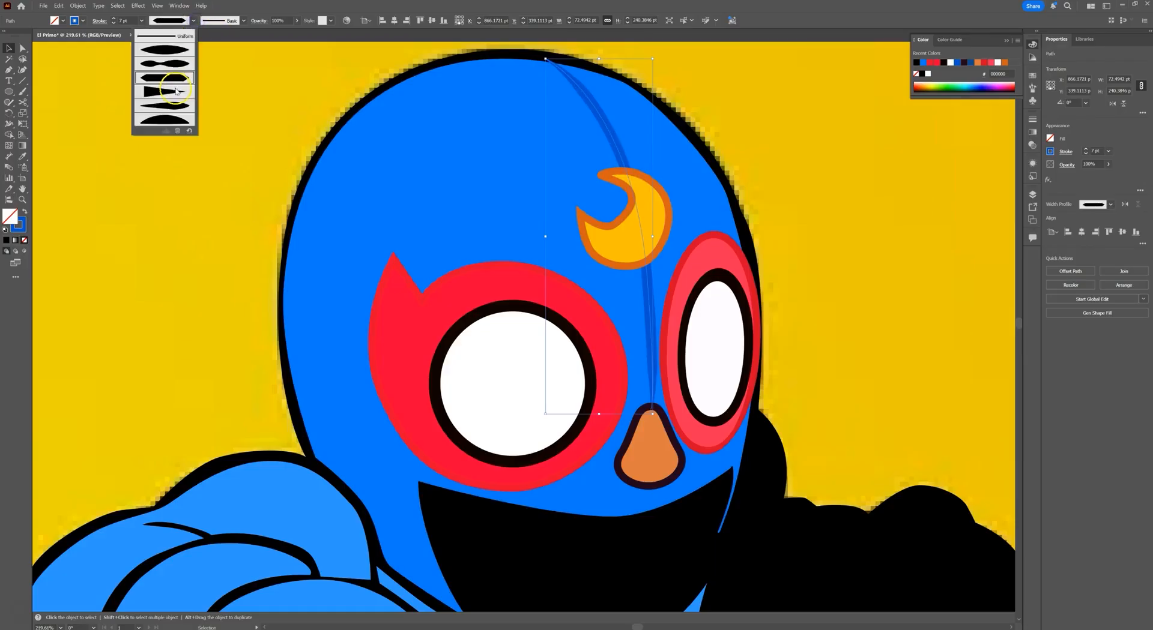
pyautogui.click(176, 92)
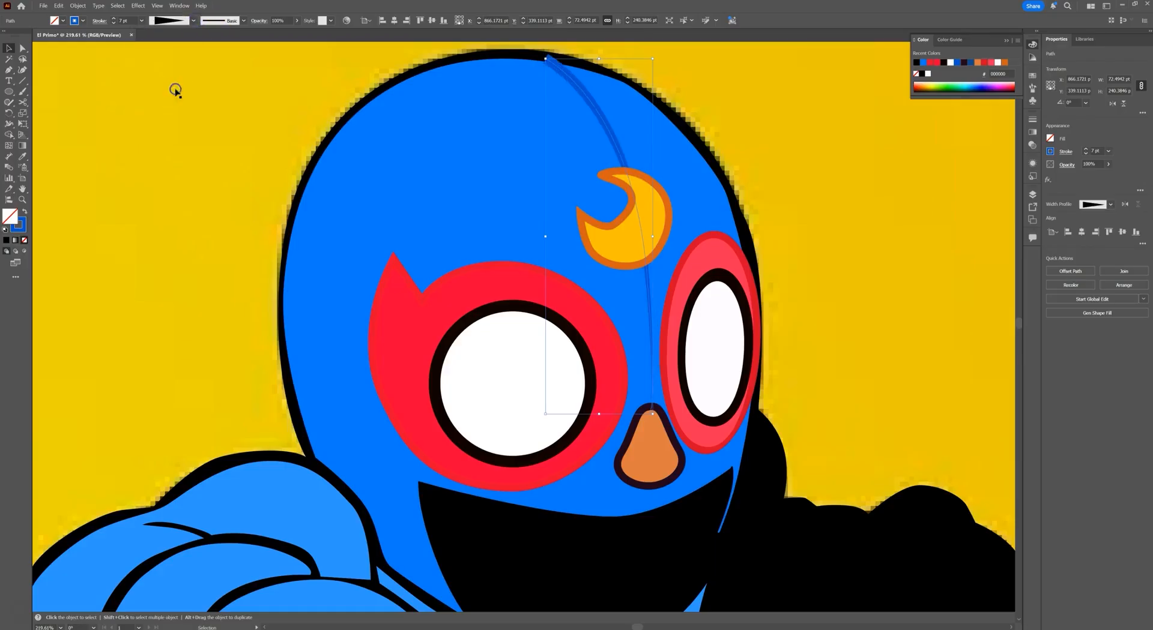
# - Apply the off-center tapered width profile to the mask's seam stroke, reverse its path direction and deselect it
pyautogui.click(196, 21)
pyautogui.click(172, 106)
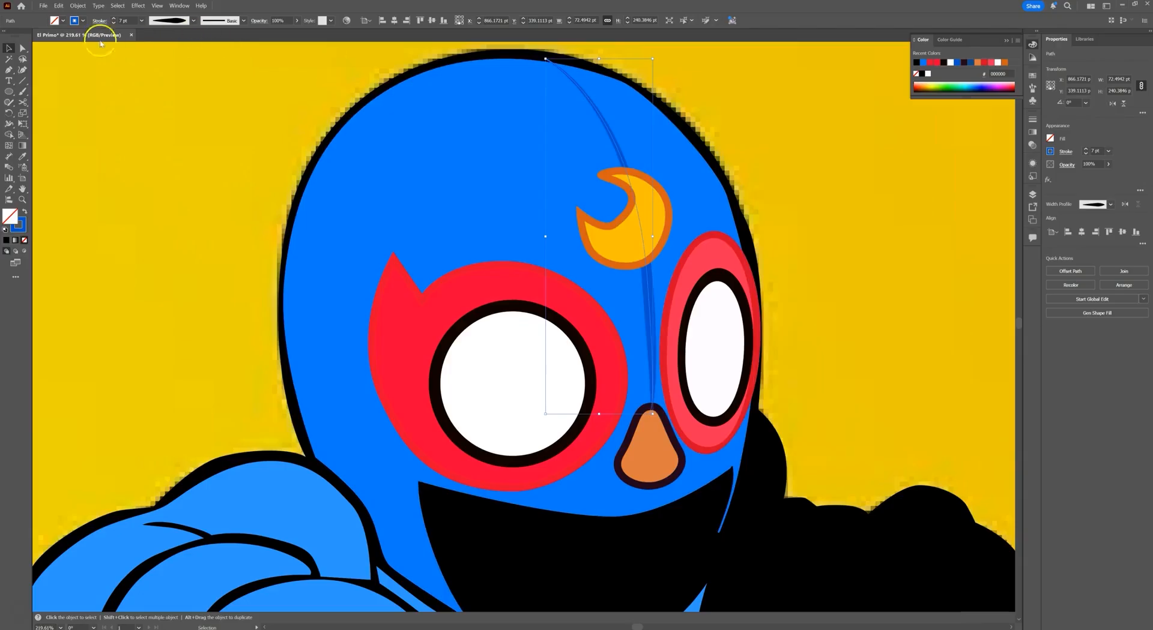
pyautogui.click(79, 6)
pyautogui.moveTo(167, 231)
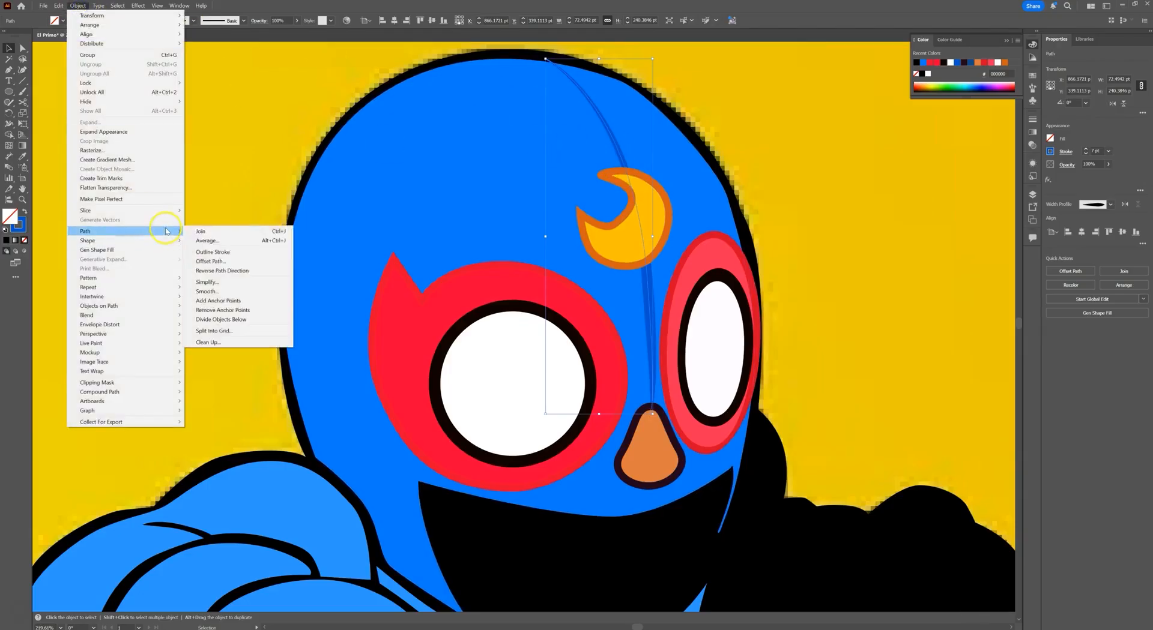
pyautogui.click(232, 271)
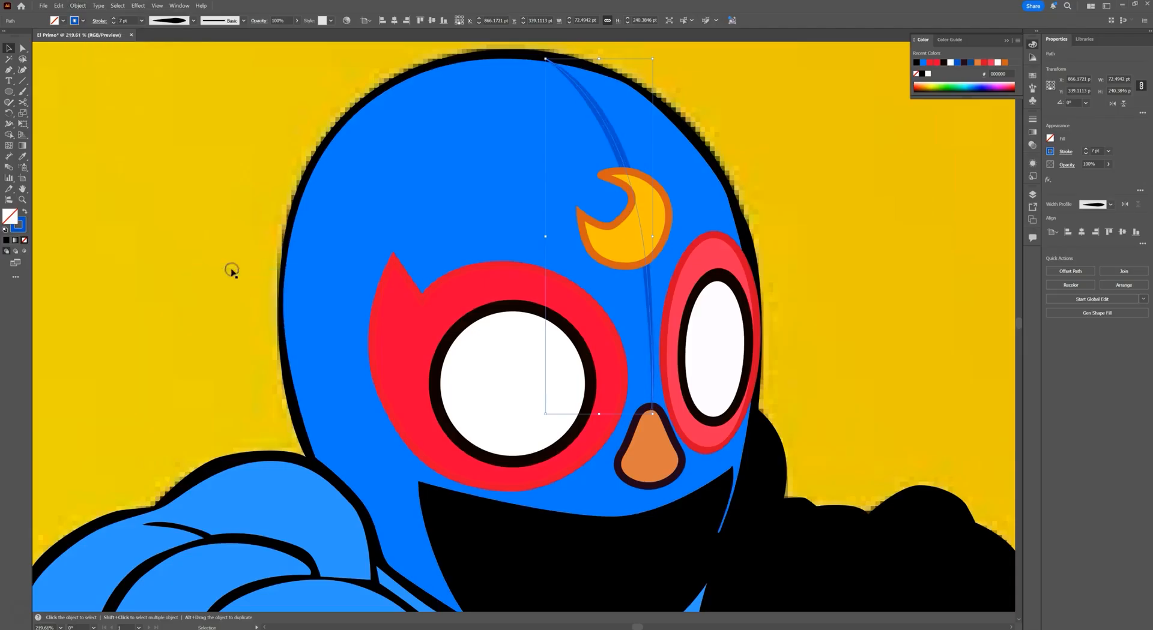
pyautogui.click(740, 109)
# - Convert the seam's top anchor point to a smooth point and move it slightly down onto the head's upper edge
pyautogui.press('z')
pyautogui.moveTo(553, 62); pyautogui.dragTo(601, 102)
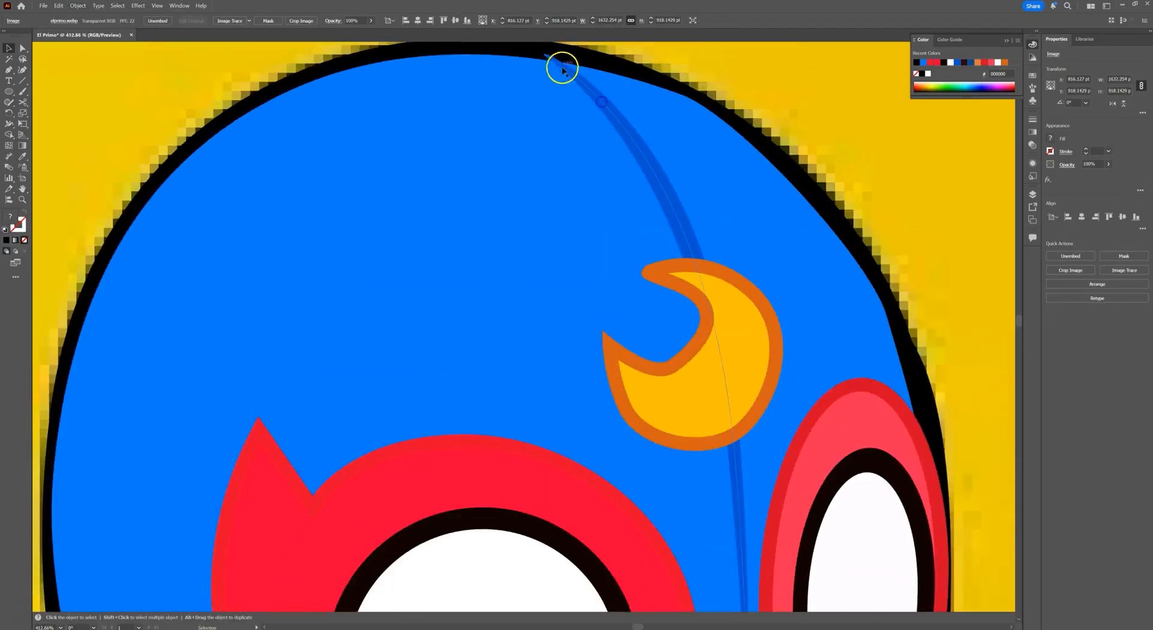
pyautogui.click(23, 49)
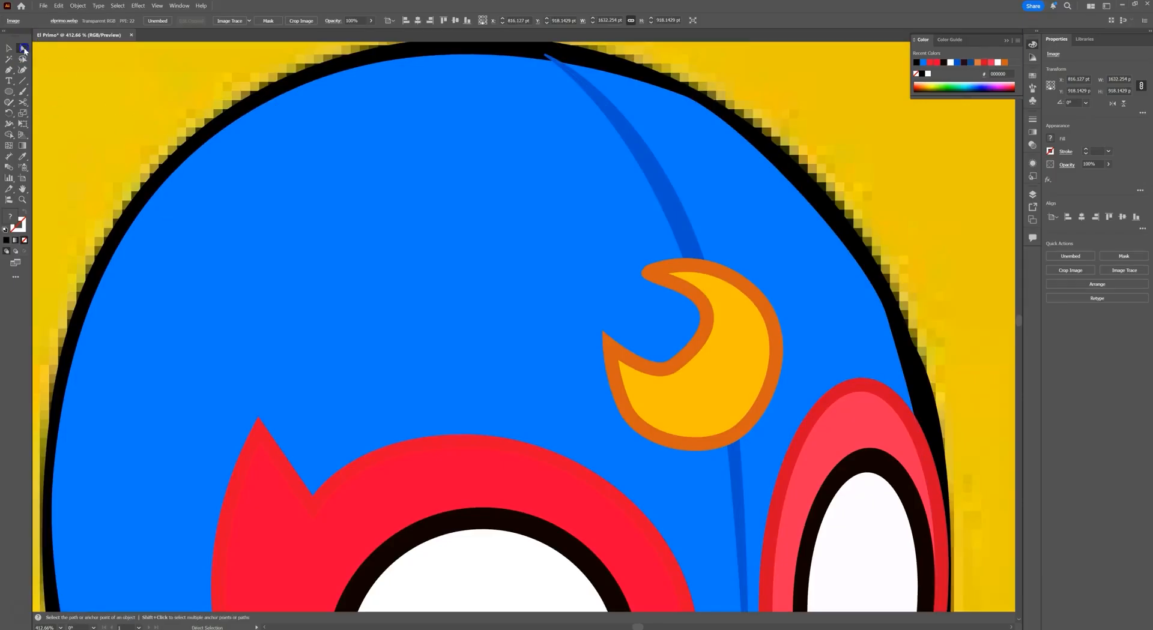
pyautogui.click(545, 56)
pyautogui.click(82, 37)
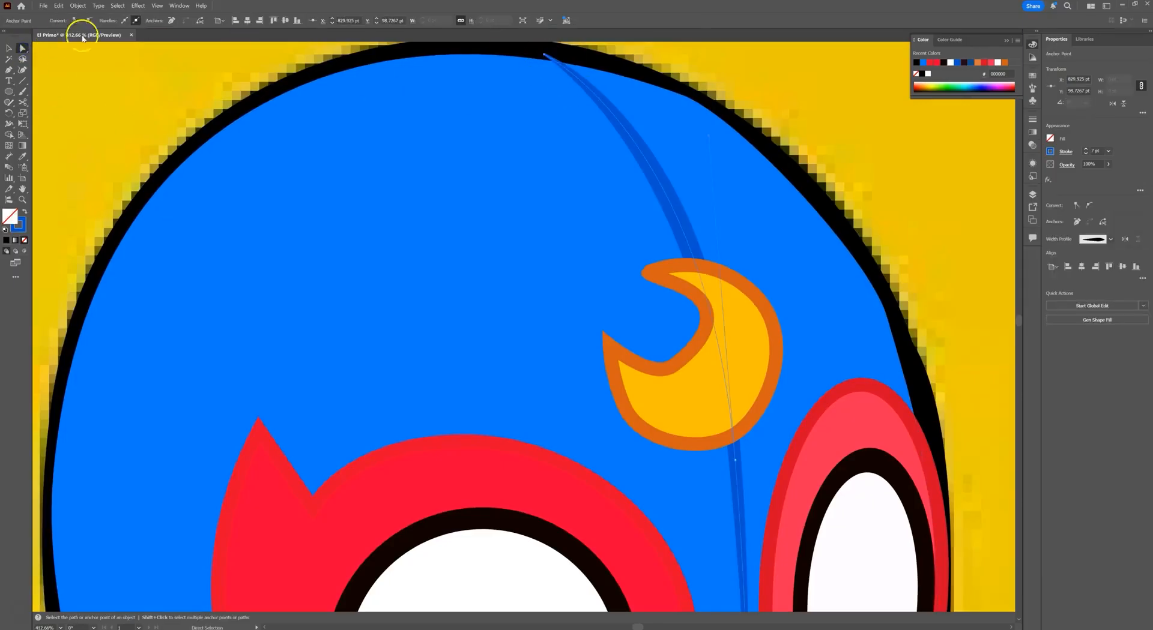
pyautogui.click(88, 21)
pyautogui.scroll(3, 588, 93)
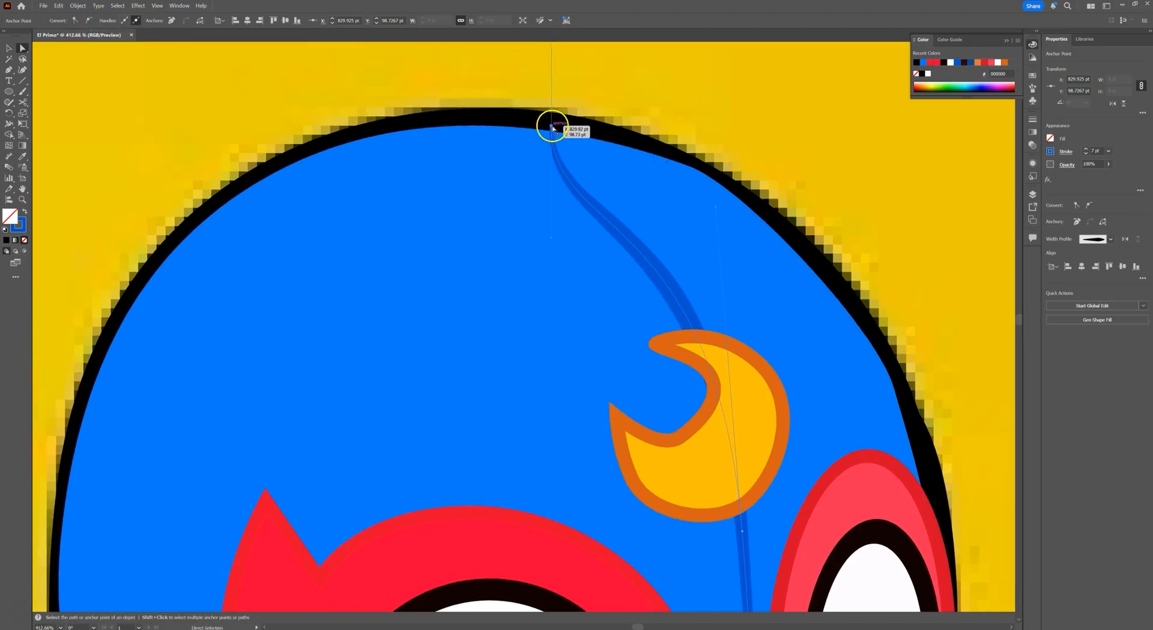
pyautogui.moveTo(552, 127); pyautogui.dragTo(553, 135)
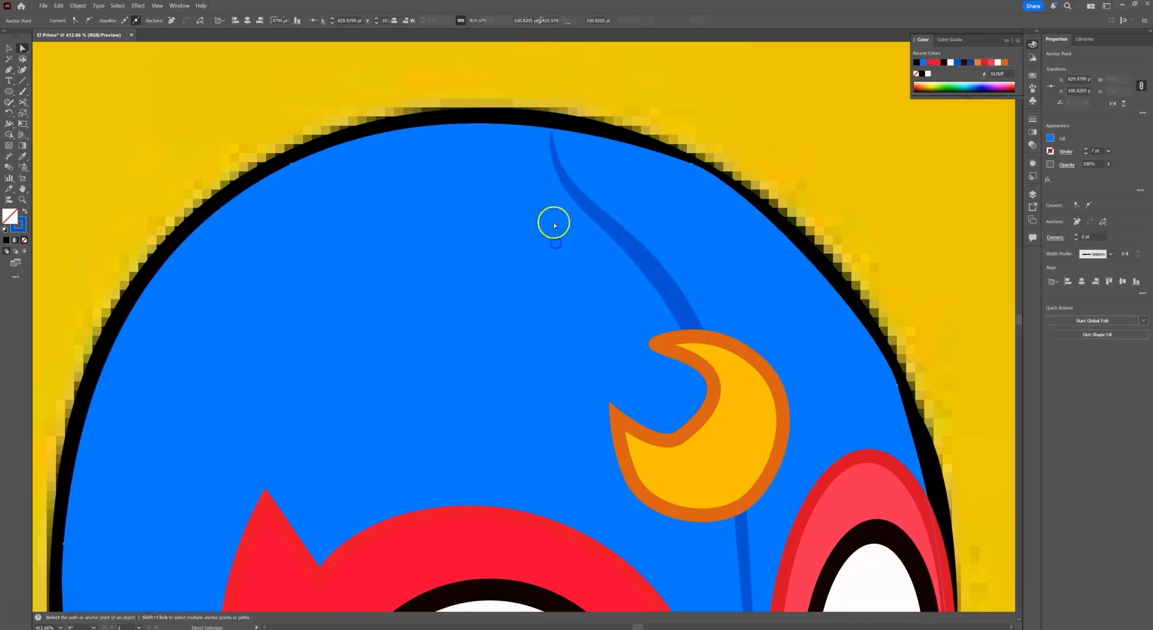
# - Reshape the seam's upper curve with its top anchor's handle so it bows outward along the forehead, and deselect it
pyautogui.click(574, 204)
pyautogui.click(580, 203)
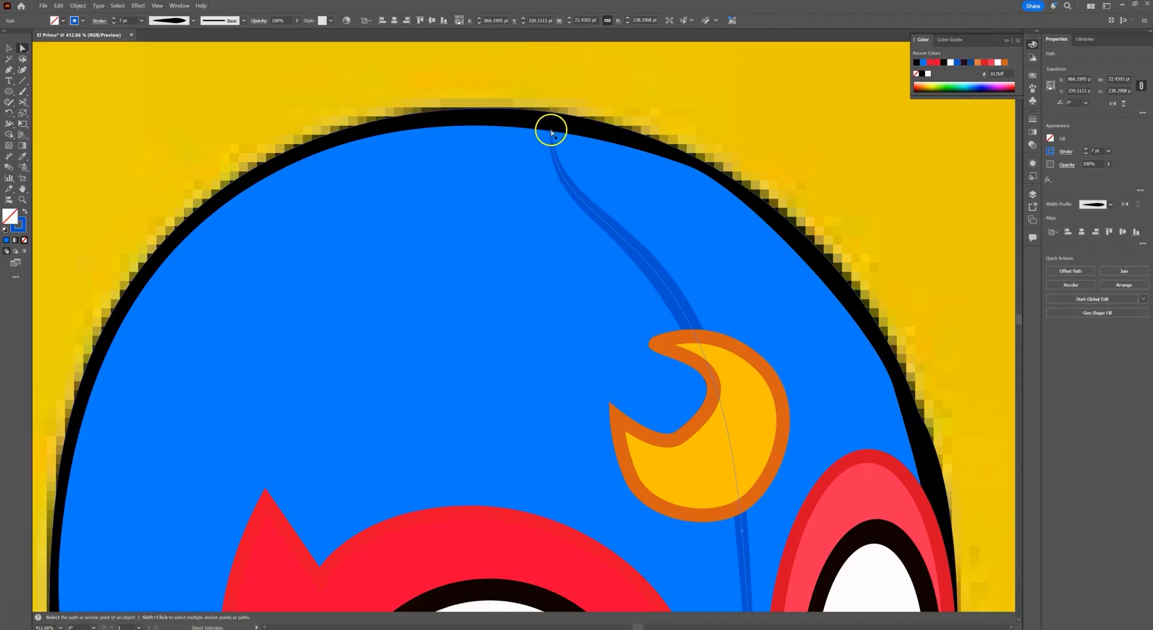
pyautogui.click(552, 131)
pyautogui.click(552, 133)
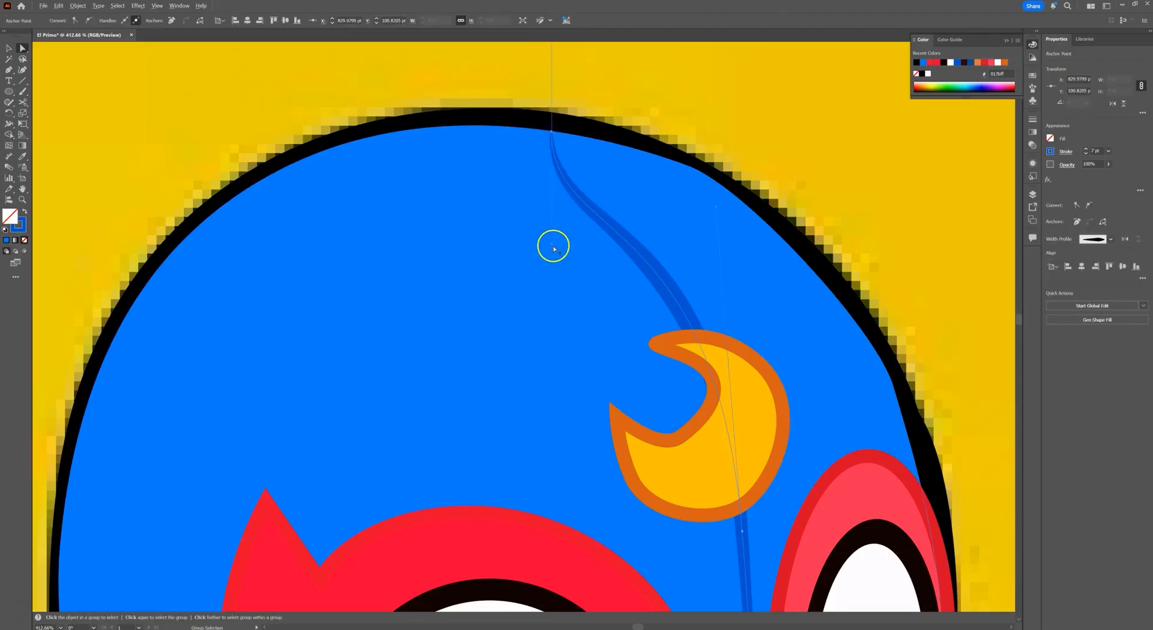
pyautogui.moveTo(552, 245)
pyautogui.mouseDown()
pyautogui.moveTo(673, 189)
pyautogui.moveTo(682, 204)
pyautogui.moveTo(618, 170)
pyautogui.moveTo(634, 183)
pyautogui.moveTo(629, 176)
pyautogui.mouseUp()
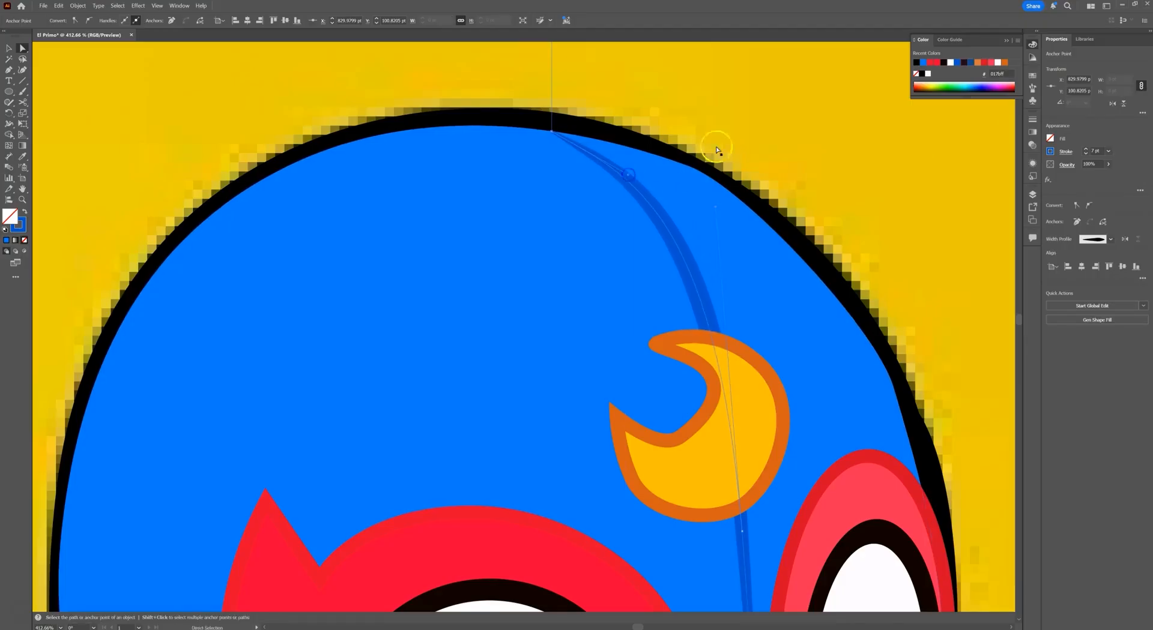
pyautogui.click(763, 138)
# - Undo the accidental shift of the yellow background image and lock the image in place
pyautogui.moveTo(877, 226); pyautogui.dragTo(727, 227)
pyautogui.moveTo(877, 227); pyautogui.dragTo(613, 164)
pyautogui.click(8, 48)
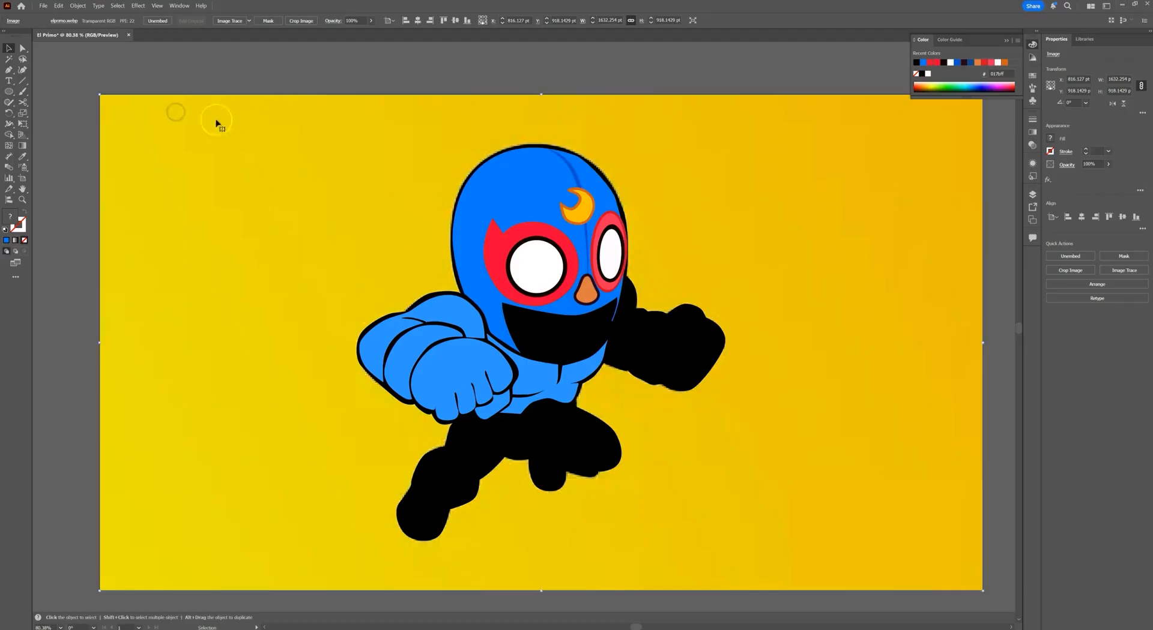
pyautogui.moveTo(252, 161); pyautogui.dragTo(278, 150)
pyautogui.hotkey('ctrl', 'z')
pyautogui.click(72, 8)
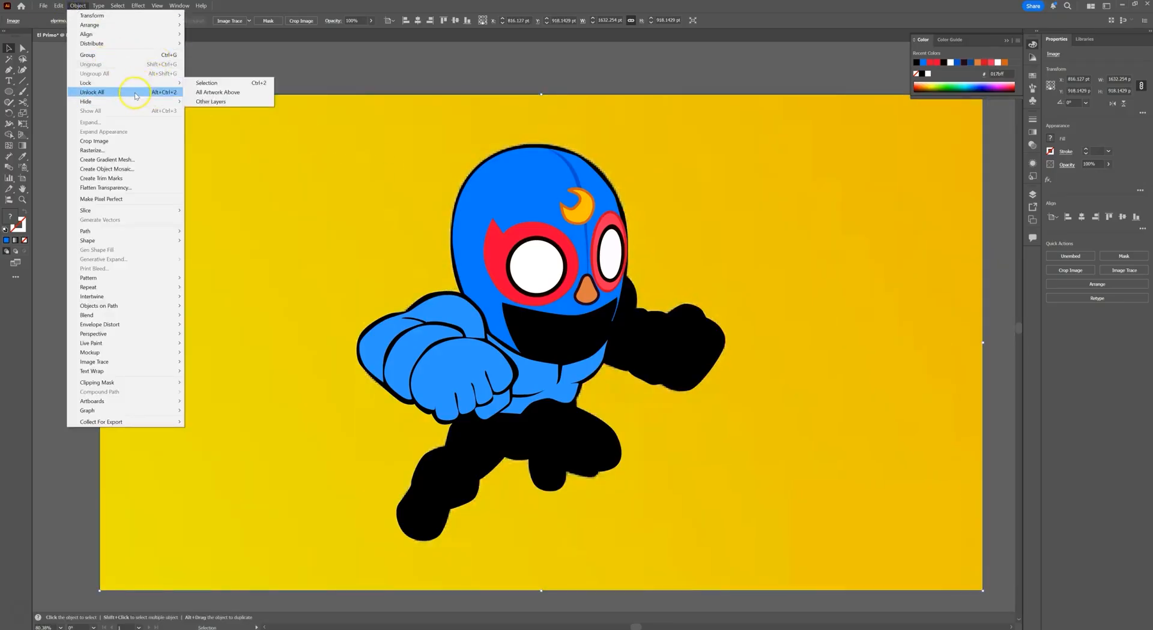
pyautogui.moveTo(138, 85)
pyautogui.click(238, 89)
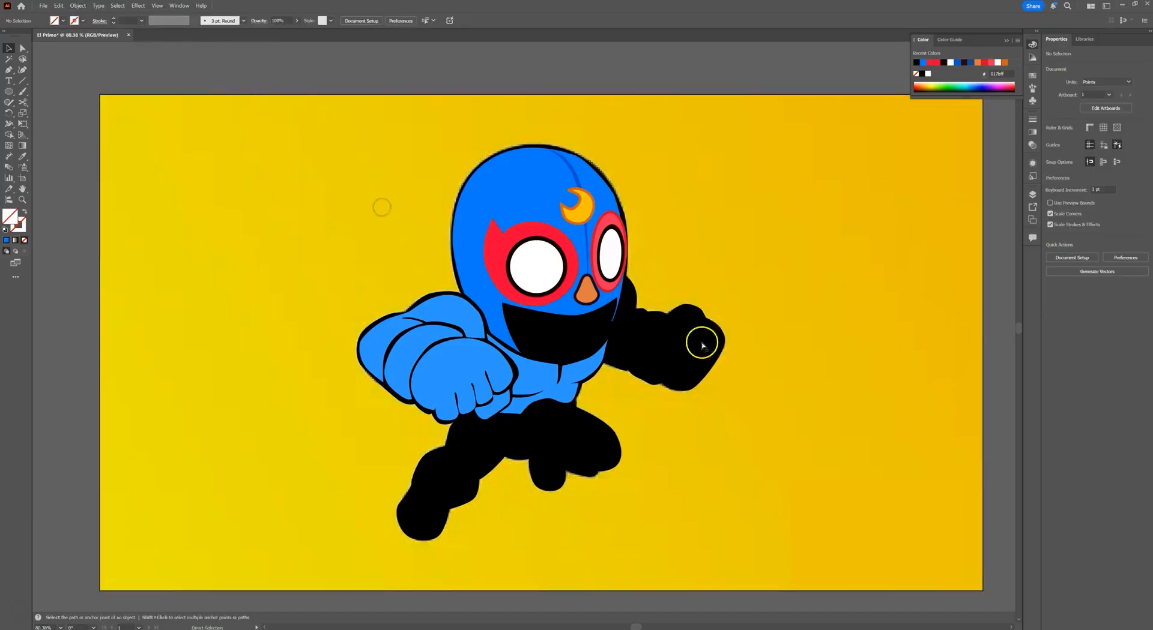
# - Swap fill and stroke on the blue head shape and on the black full-body silhouette to expose the image beneath
pyautogui.scroll(2, 580, 360)
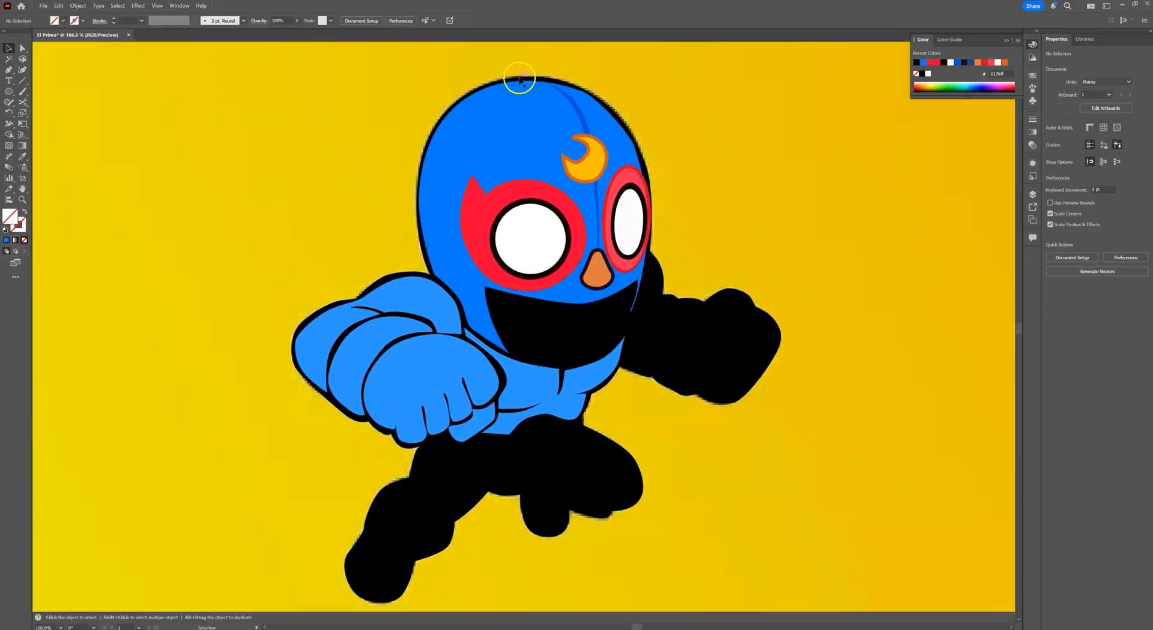
pyautogui.click(520, 103)
pyautogui.hotkey('shift', 'x')
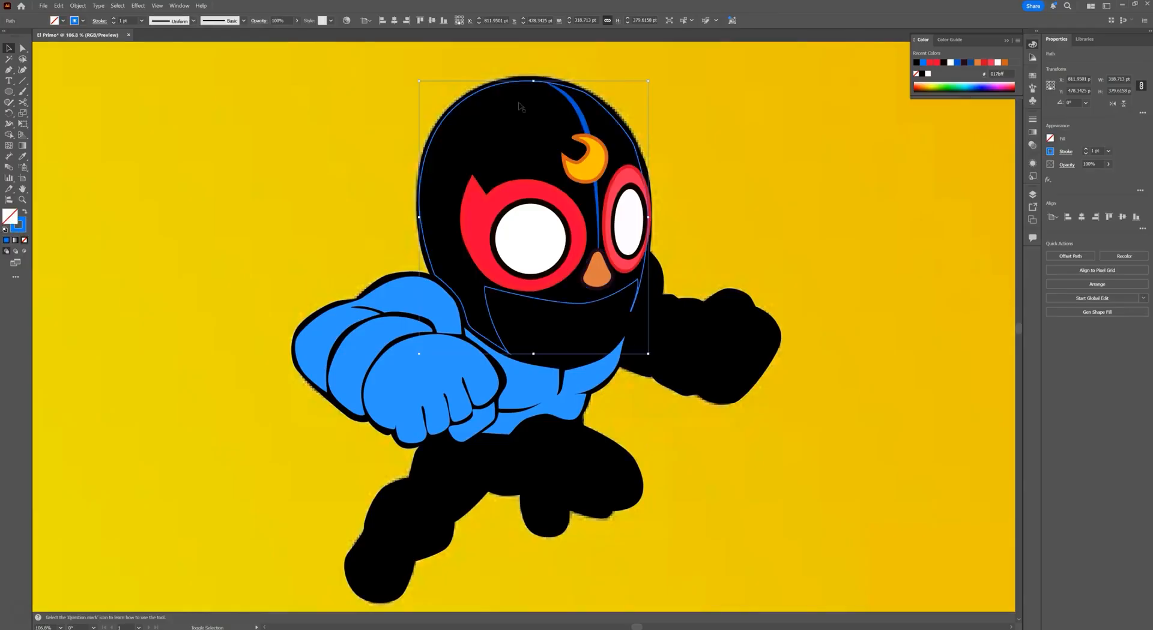
pyautogui.click(507, 108)
pyautogui.hotkey('shift', 'x')
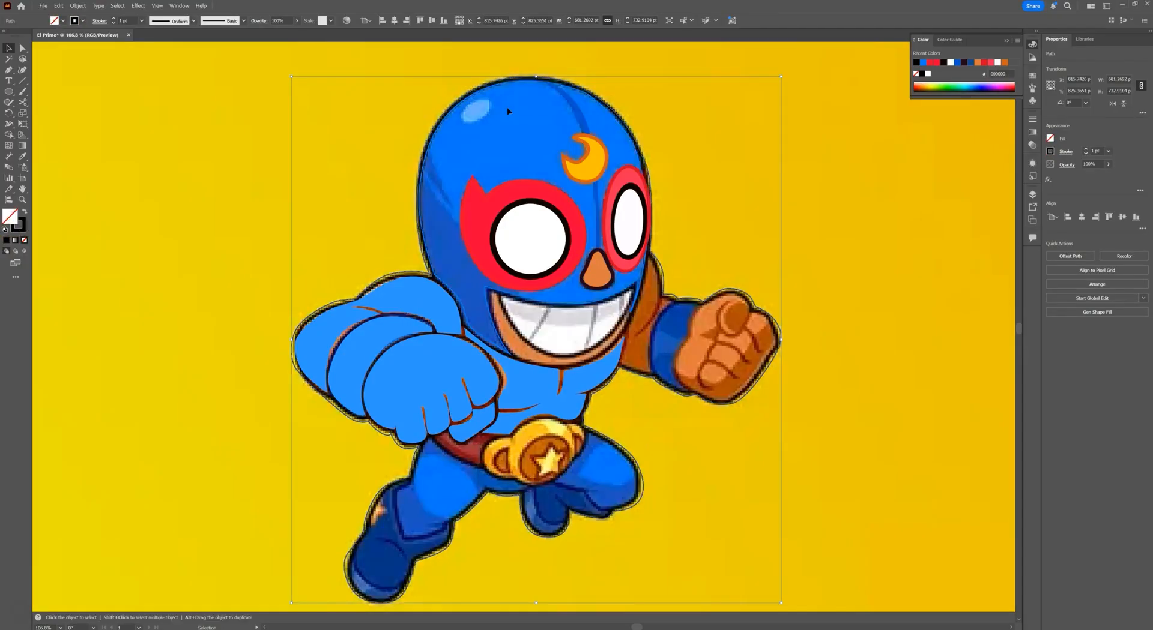
# - Trace the skin-colored chin crescent below the teeth as a path with the Pen tool
pyautogui.keyDown('alt'); pyautogui.scroll(5, 586, 347); pyautogui.keyUp('alt')
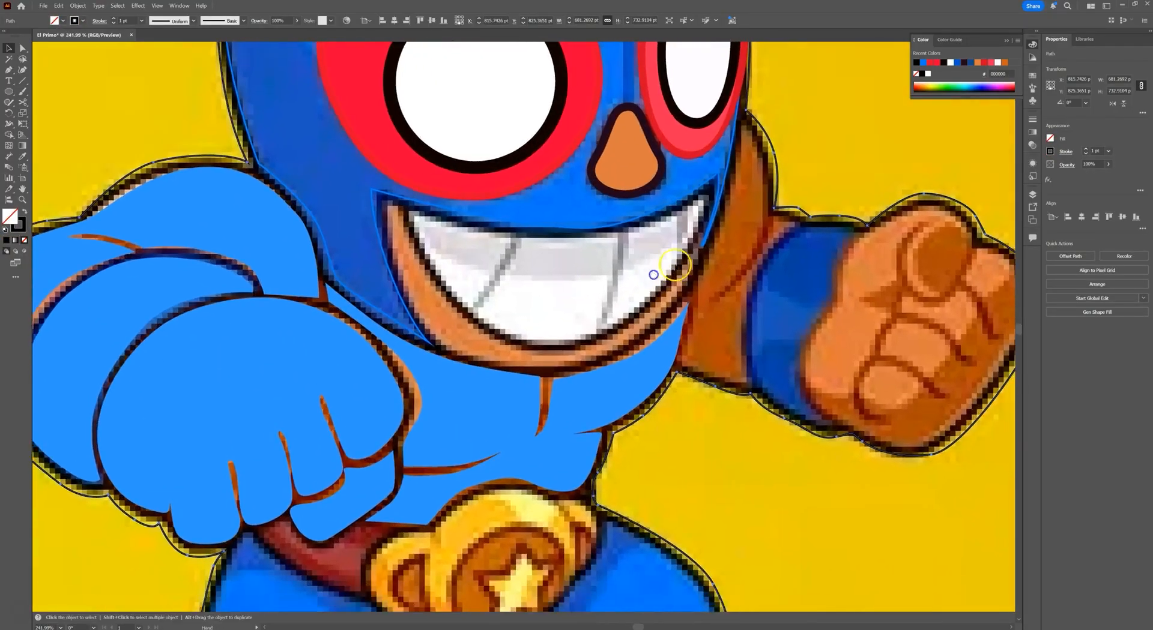
pyautogui.press('p')
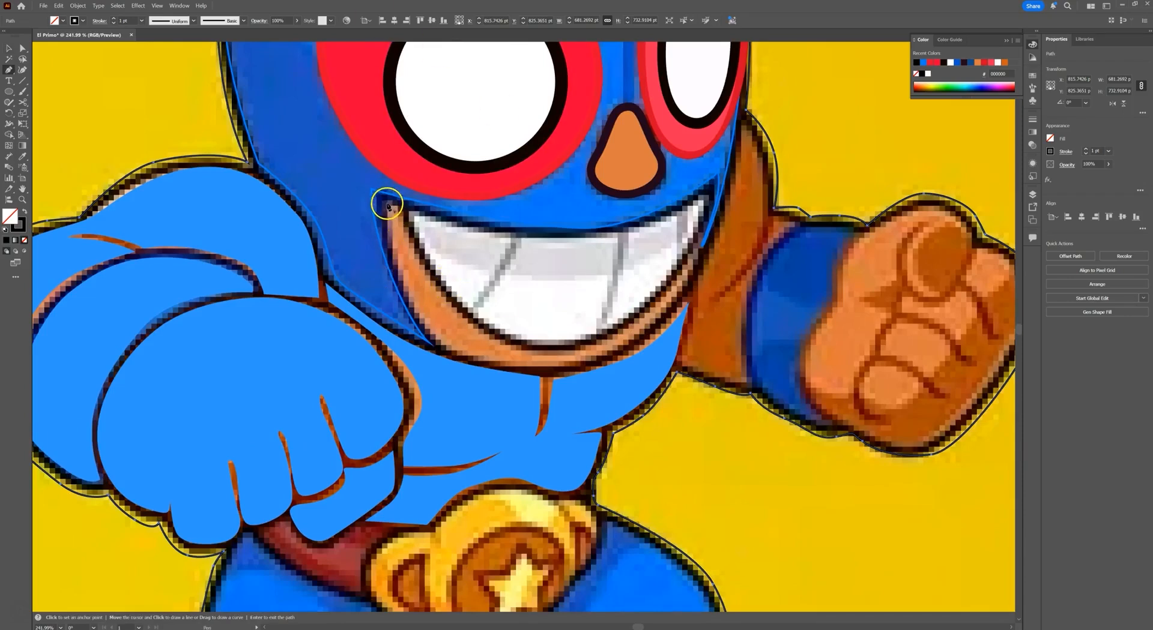
pyautogui.moveTo(388, 206); pyautogui.dragTo(557, 370)
pyautogui.moveTo(679, 300); pyautogui.dragTo(389, 207)
pyautogui.click(699, 252)
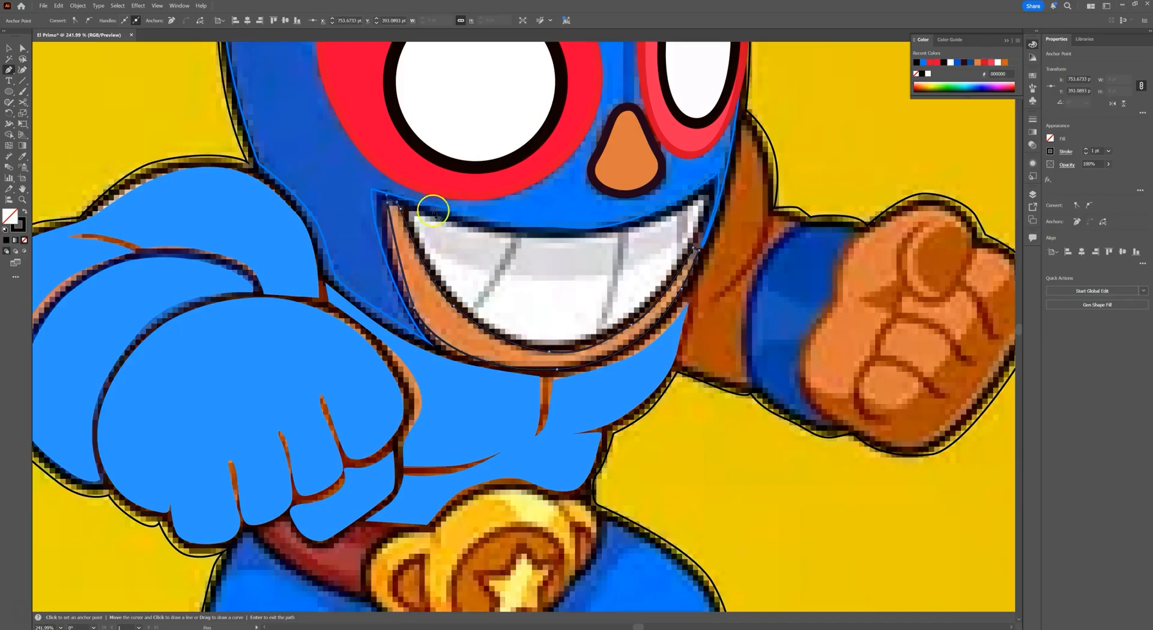
# - Trace the leftmost tooth of the smile as a closed path, ending at the first gray tooth divider
pyautogui.click(408, 210)
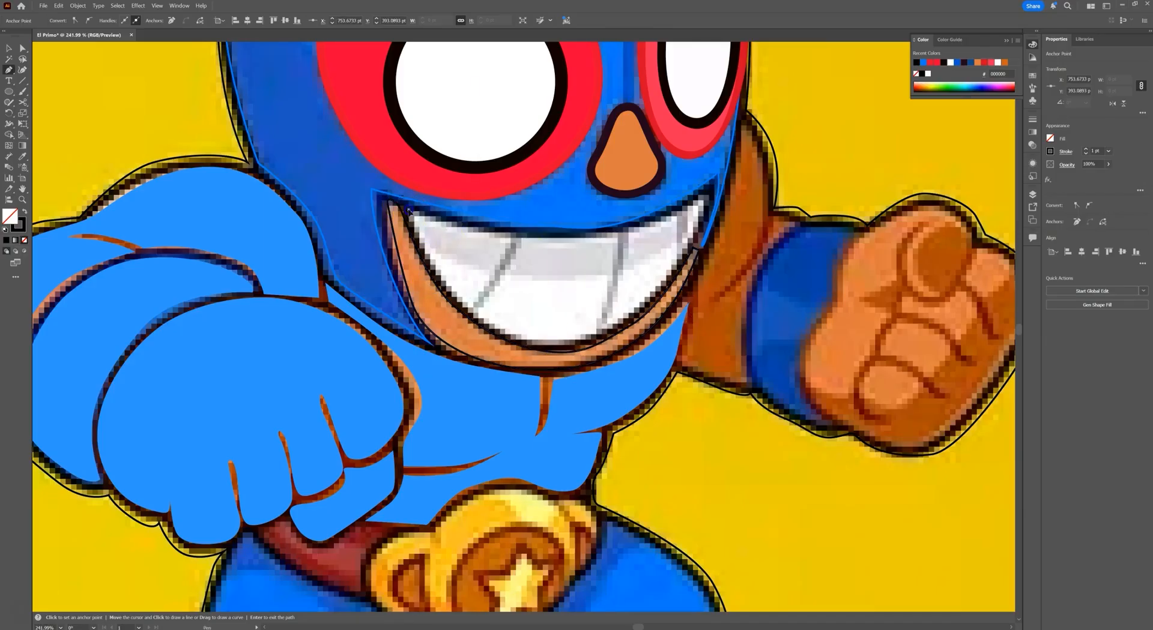
pyautogui.click(516, 237)
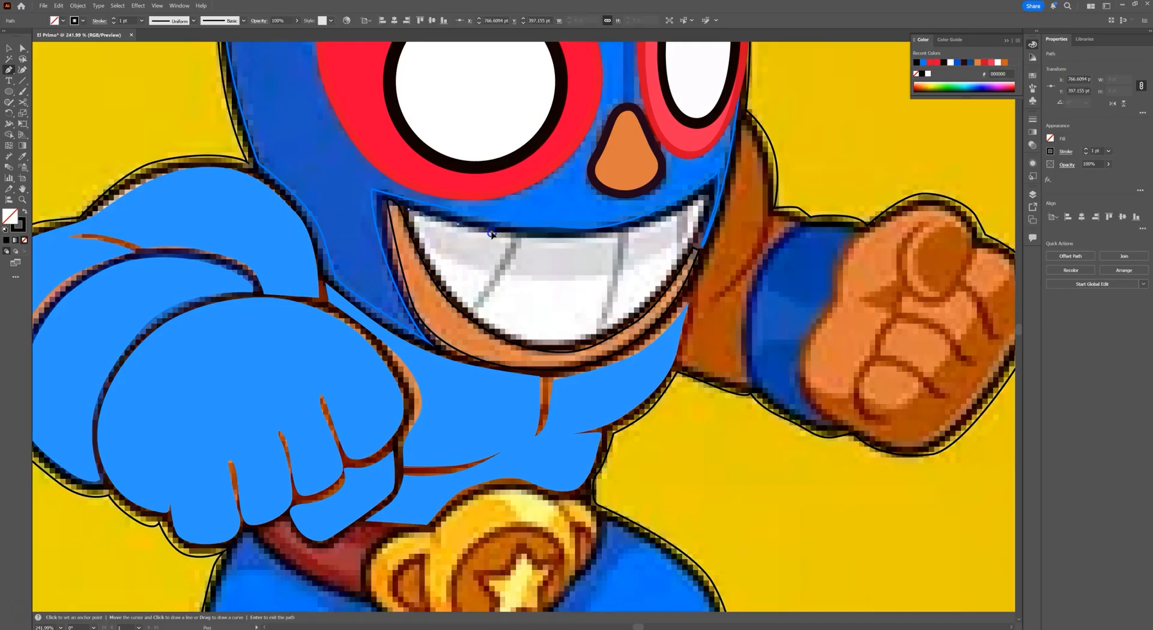
pyautogui.click(470, 313)
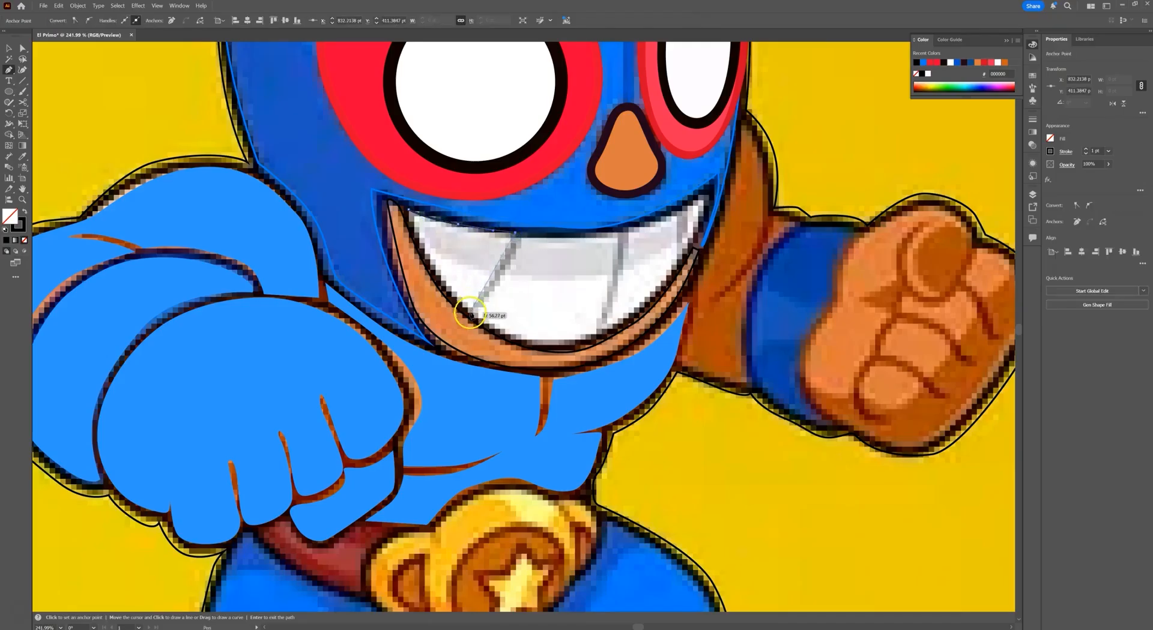
pyautogui.click(409, 210)
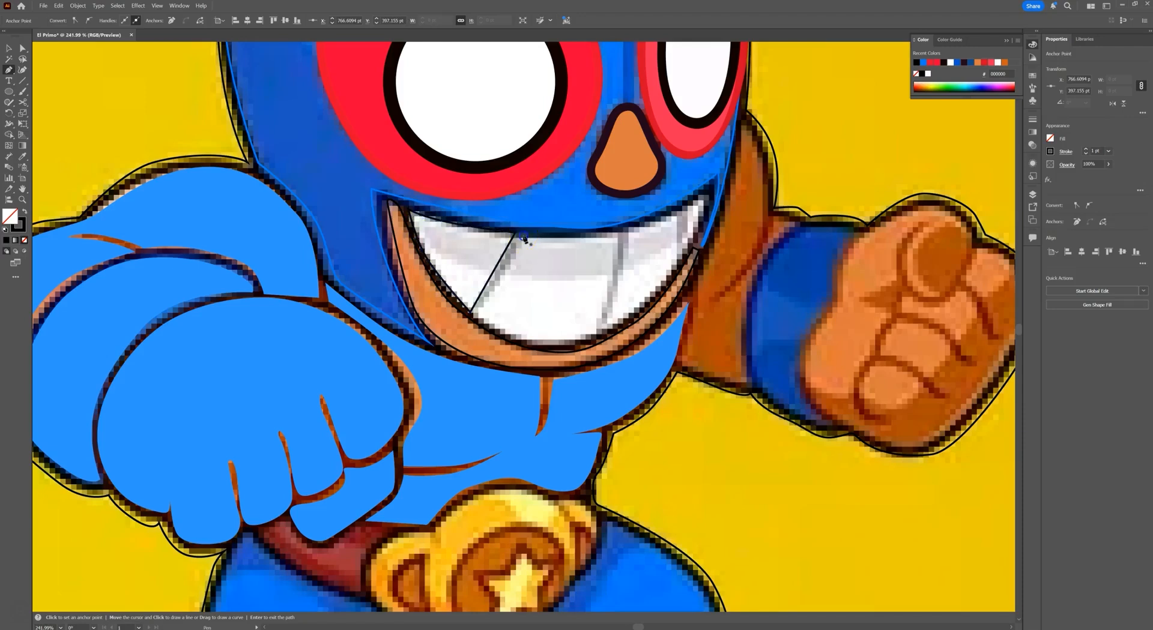
# - Trace the middle tooth of the smile as a closed path between the two gray tooth dividers
pyautogui.click(551, 349)
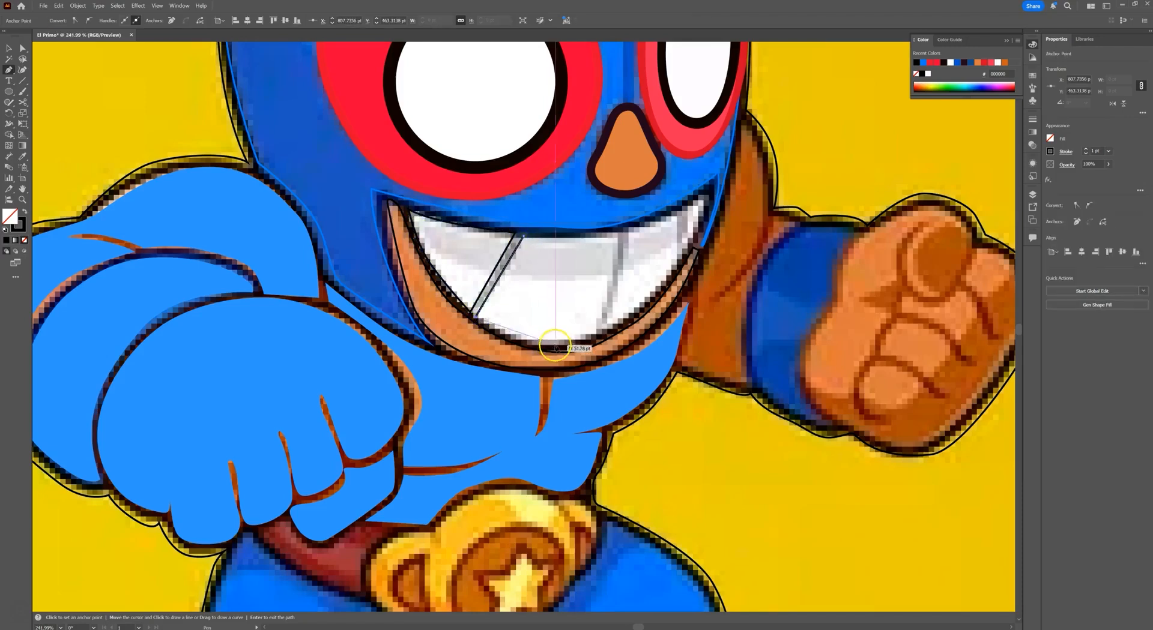
pyautogui.moveTo(541, 346); pyautogui.dragTo(585, 349)
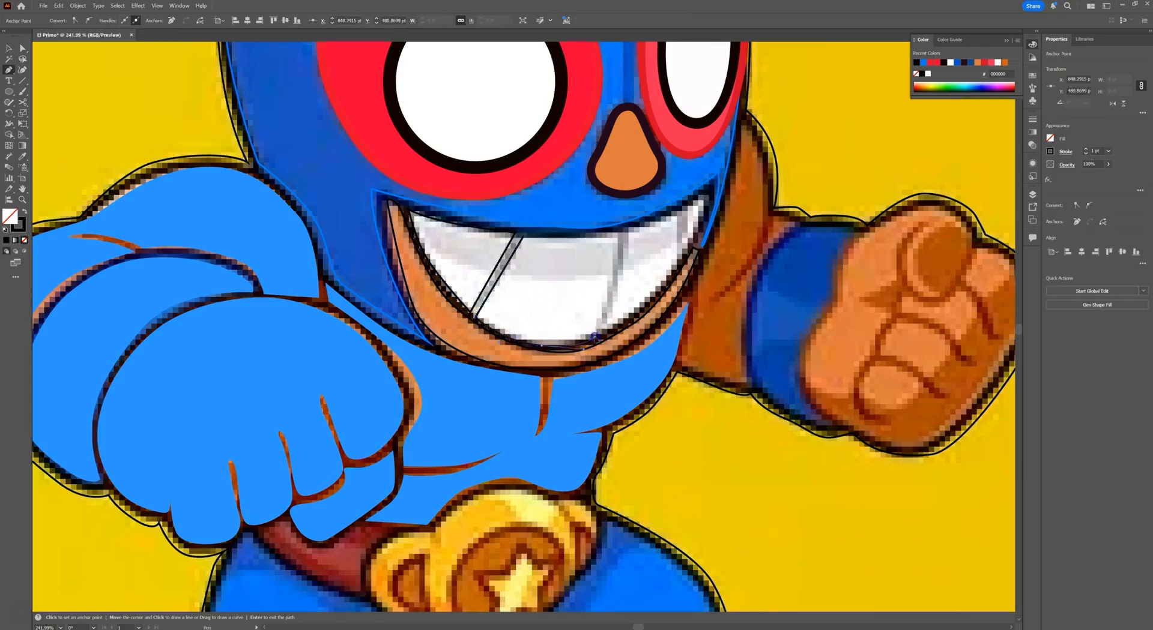
pyautogui.click(618, 239)
pyautogui.click(576, 239)
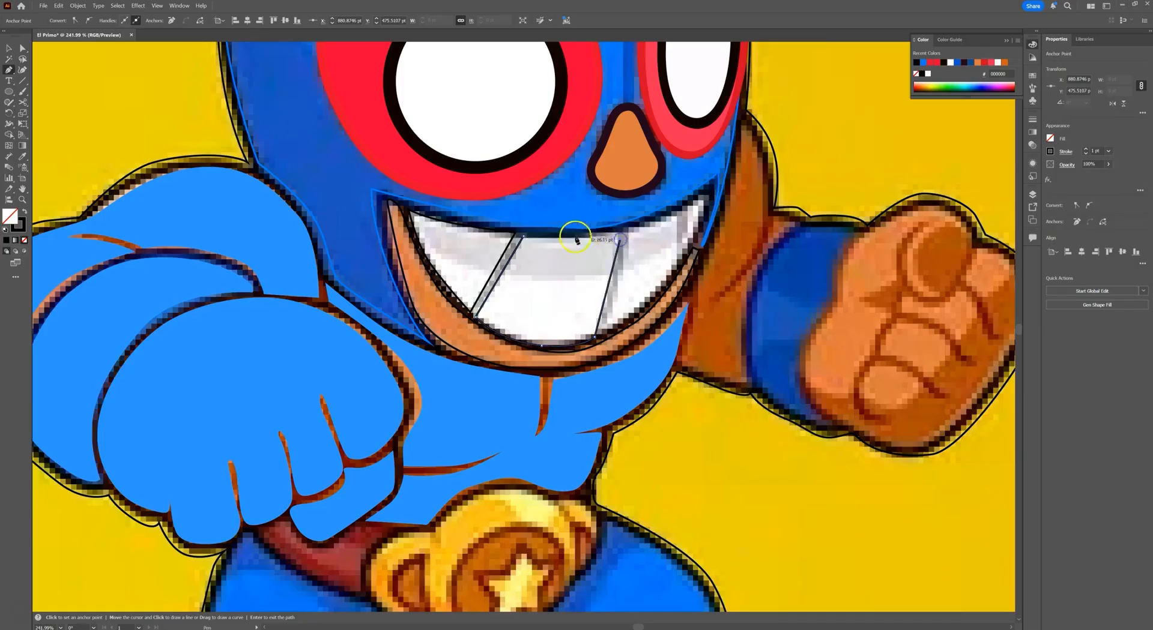
pyautogui.click(522, 238)
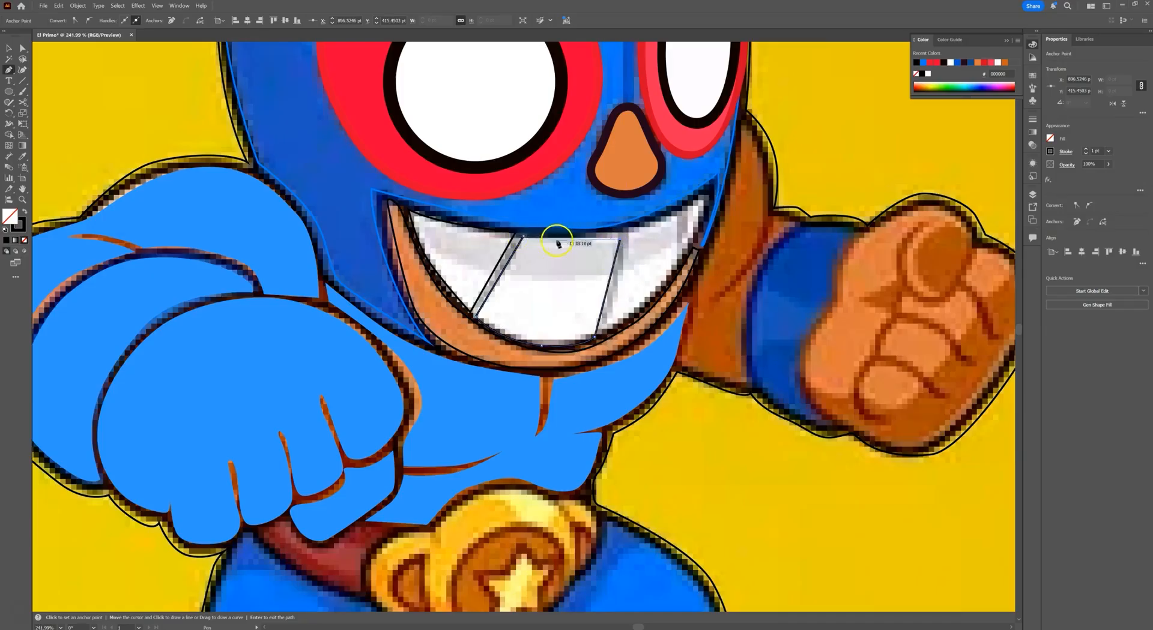
pyautogui.click(620, 235)
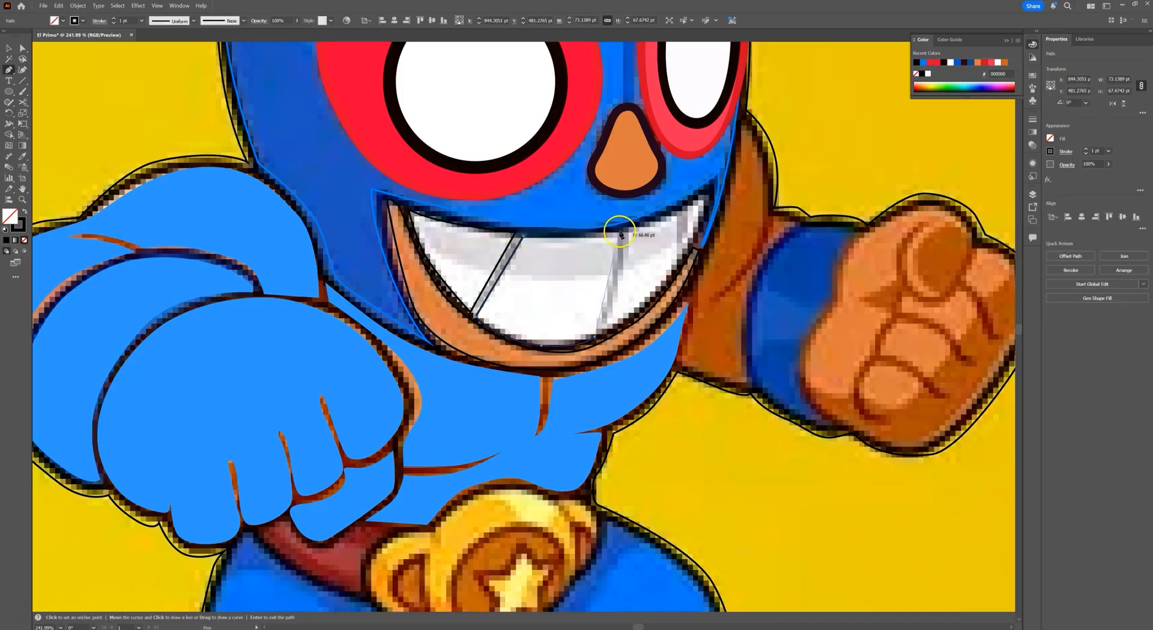
pyautogui.click(561, 238)
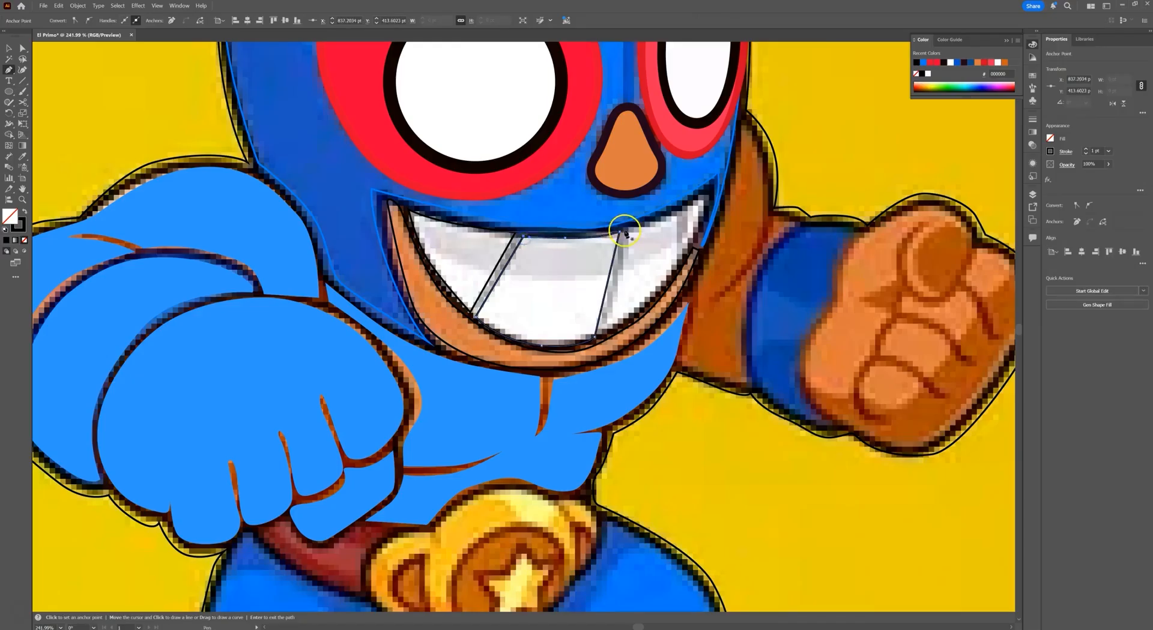
# - Trace the rightmost tooth of the smile as a closed path, from the second gray divider to the mouth corner
pyautogui.click(607, 321)
pyautogui.click(600, 337)
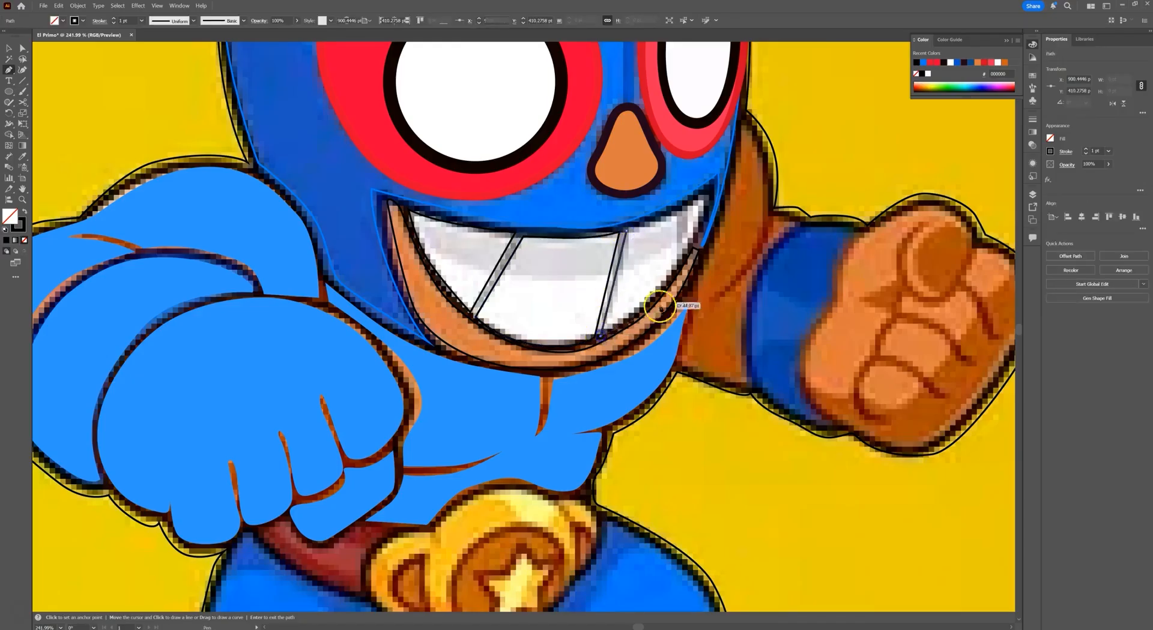
pyautogui.click(667, 284)
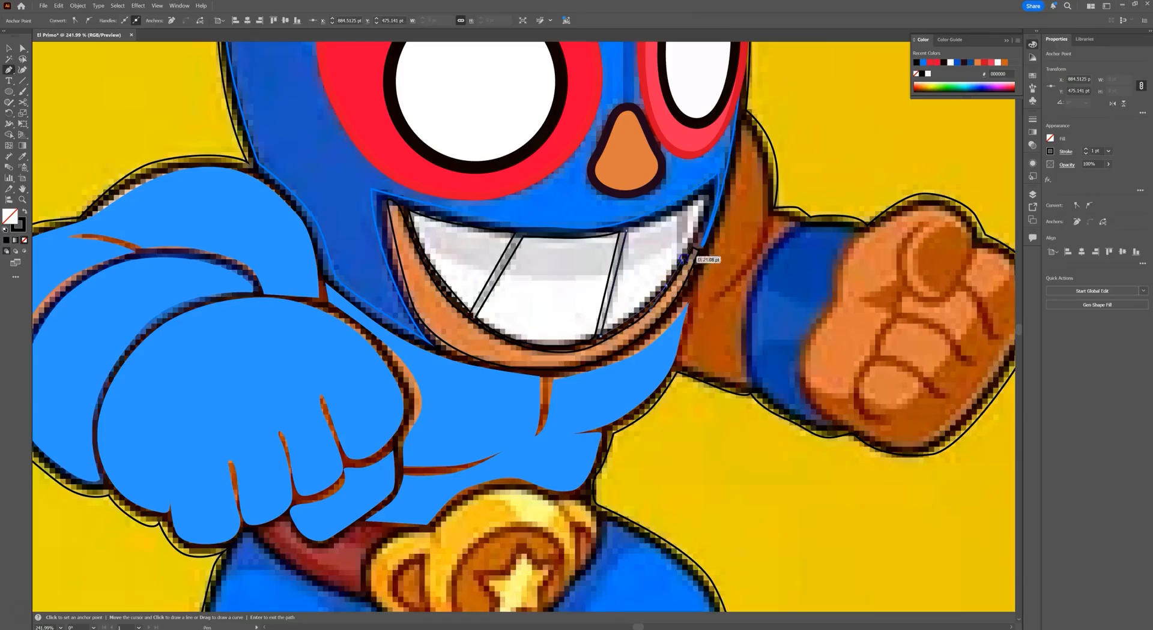
pyautogui.click(707, 193)
pyautogui.click(663, 224)
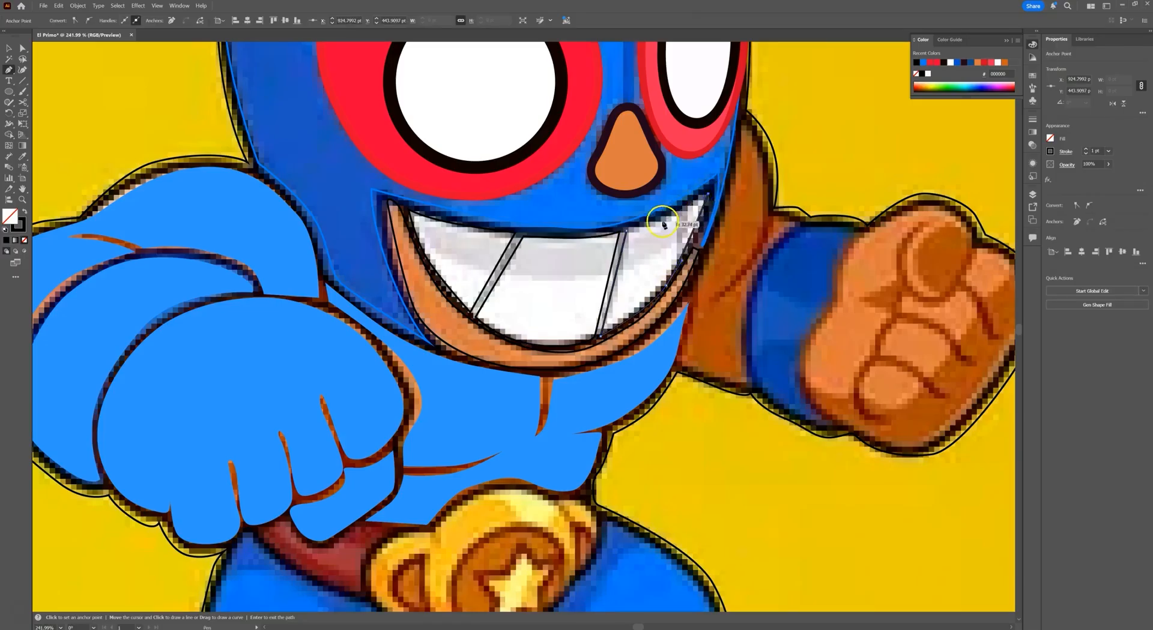
pyautogui.click(631, 233)
# - Trace the brown arm between the head and the blue wristband as a closed path, including its notched muscle crease
pyautogui.scroll(-8, 689, 270)
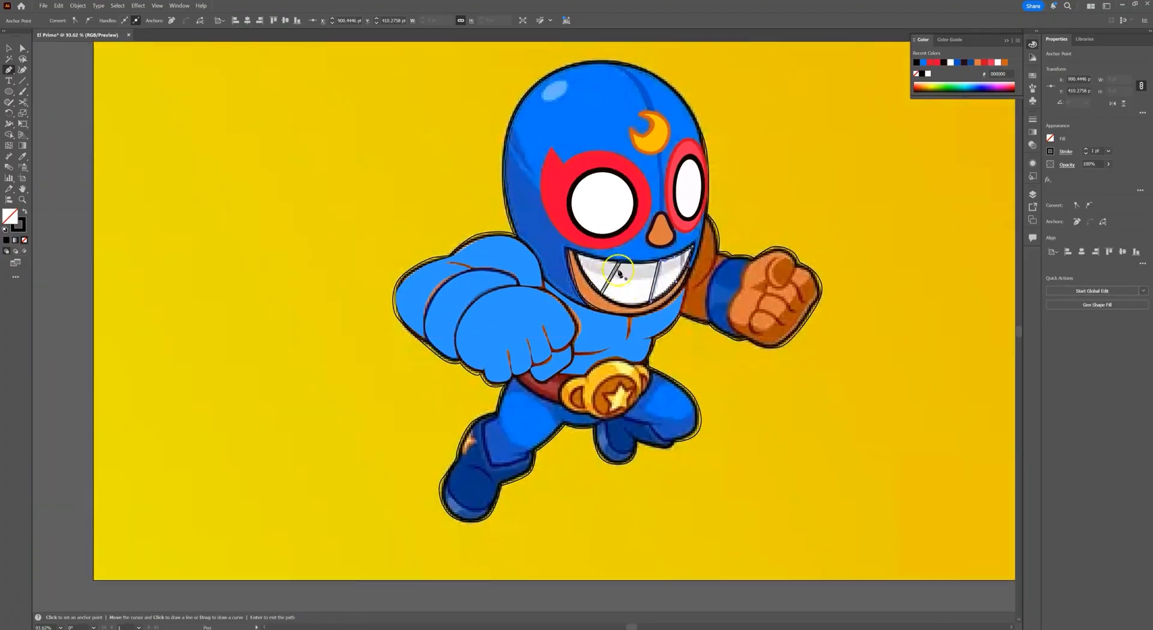
pyautogui.scroll(6, 618, 272)
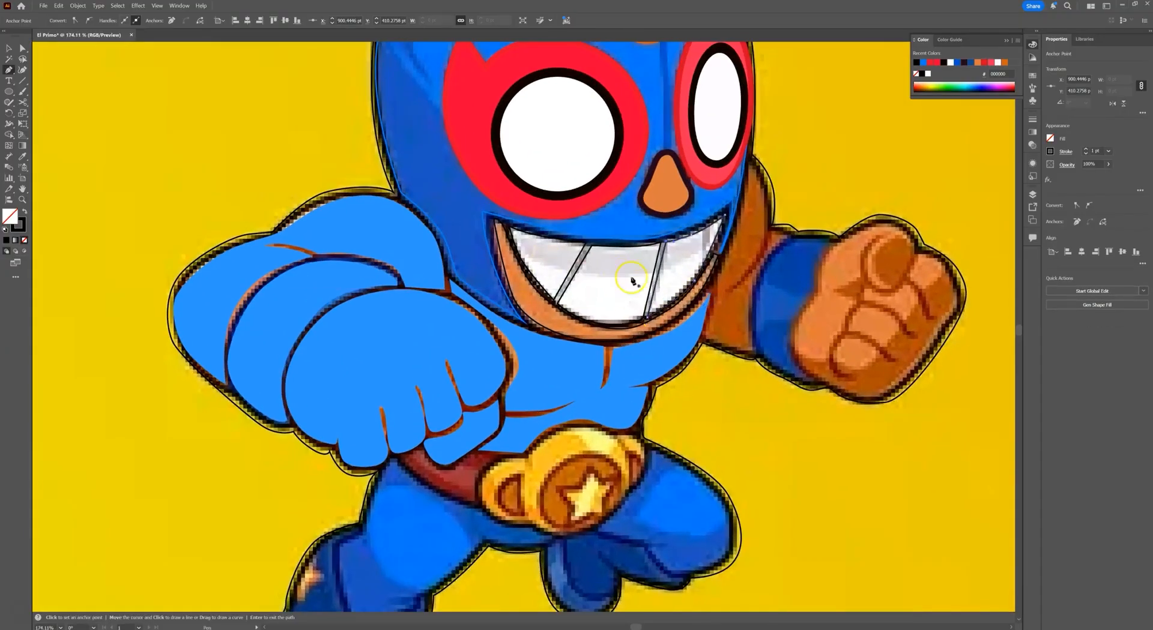
pyautogui.scroll(-3, 617, 250)
pyautogui.scroll(5, 641, 180)
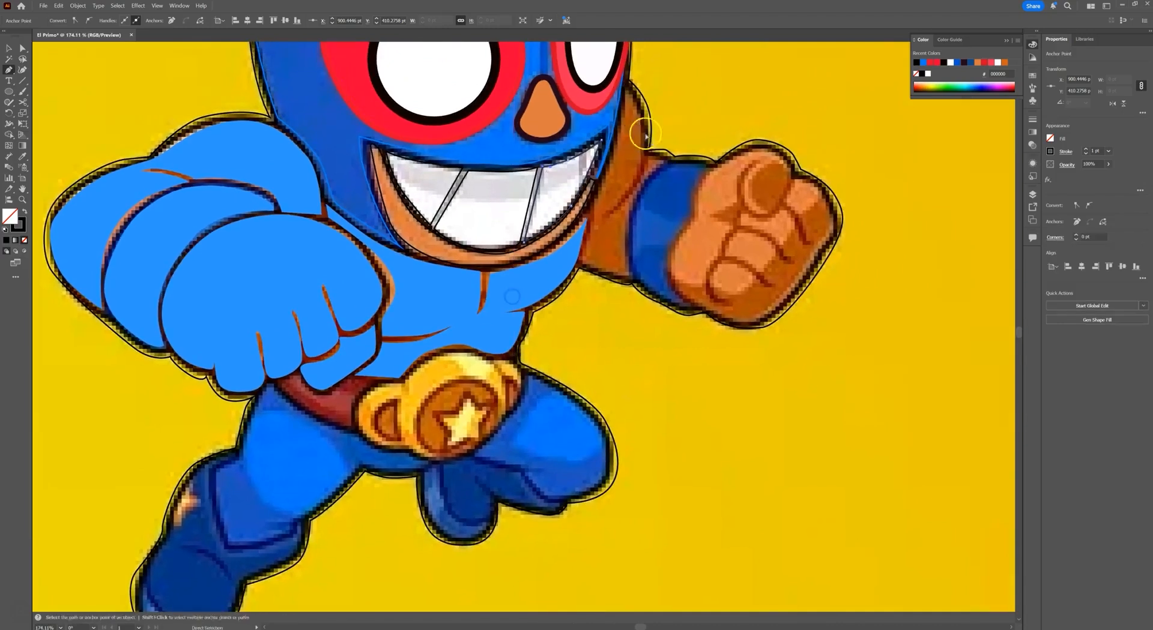
pyautogui.moveTo(622, 89); pyautogui.dragTo(642, 154)
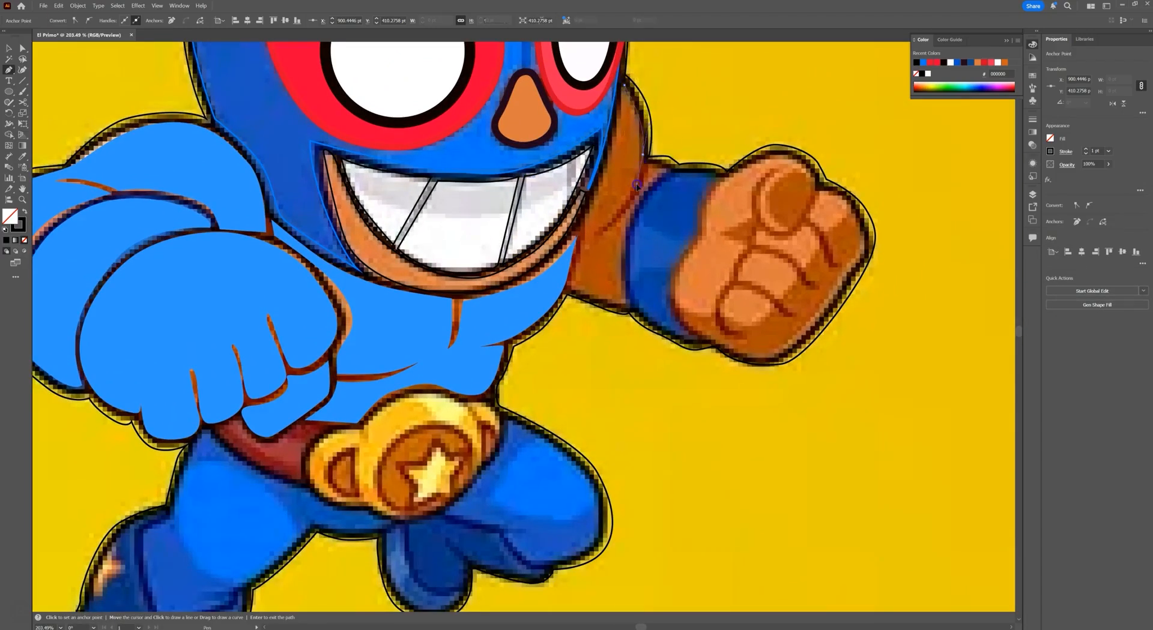
pyautogui.moveTo(592, 234); pyautogui.dragTo(575, 293)
pyautogui.click(625, 302)
pyautogui.click(565, 288)
pyautogui.moveTo(582, 242); pyautogui.dragTo(584, 221)
pyautogui.click(588, 212)
pyautogui.click(605, 161)
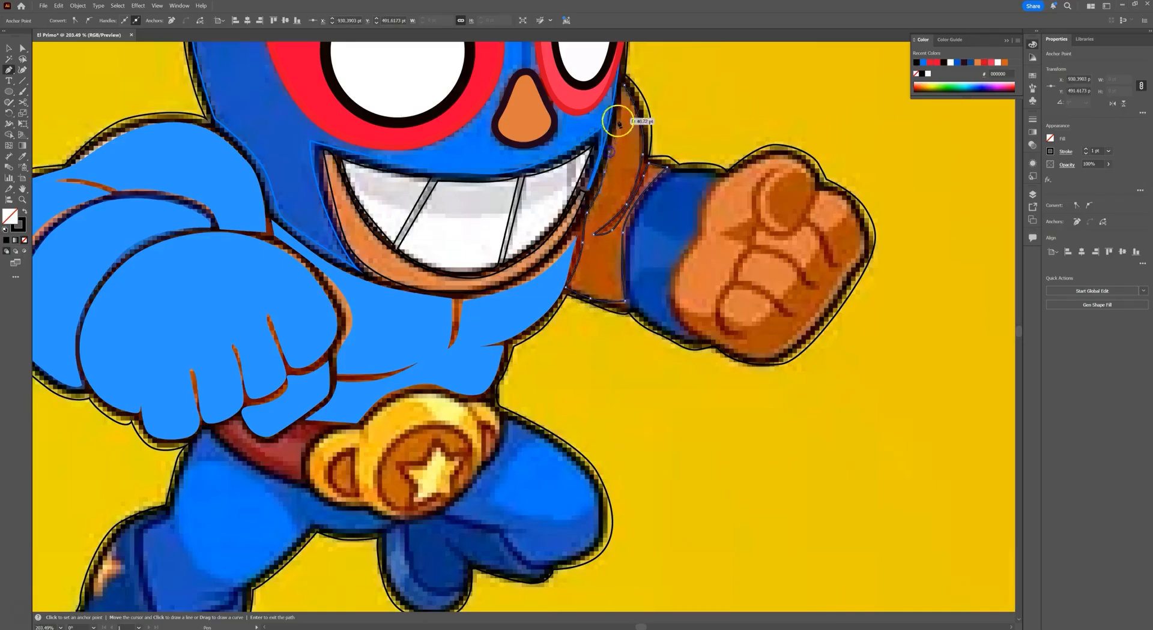
pyautogui.click(626, 89)
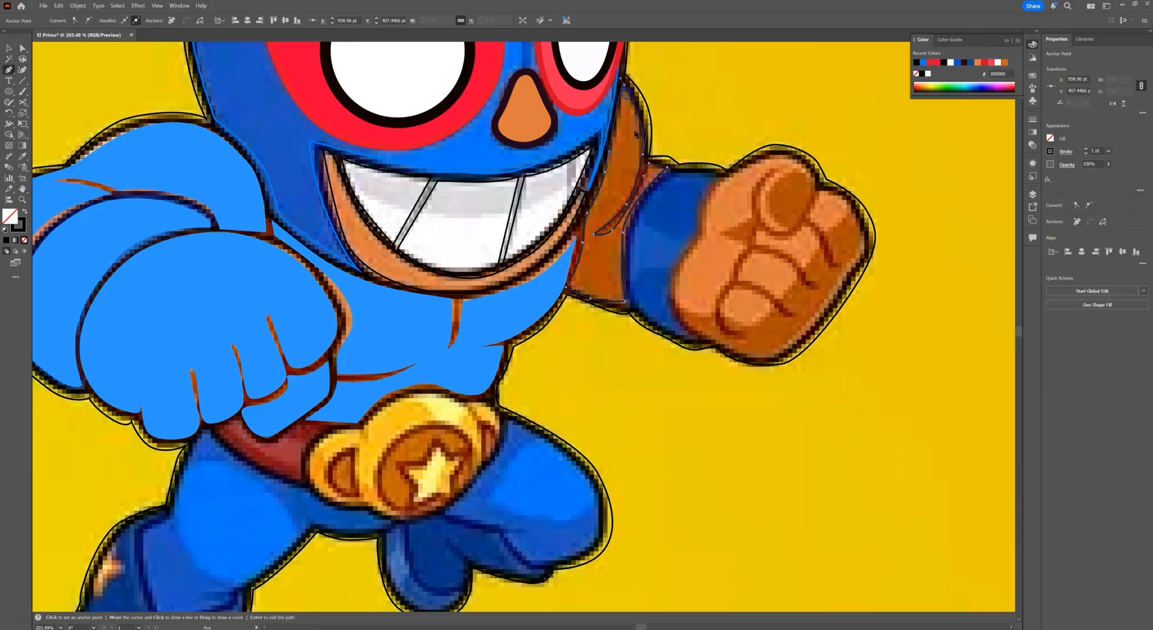
# - Trace the dark blue wristband of the raised arm as a closed path between the forearm and the fist
pyautogui.click(672, 172)
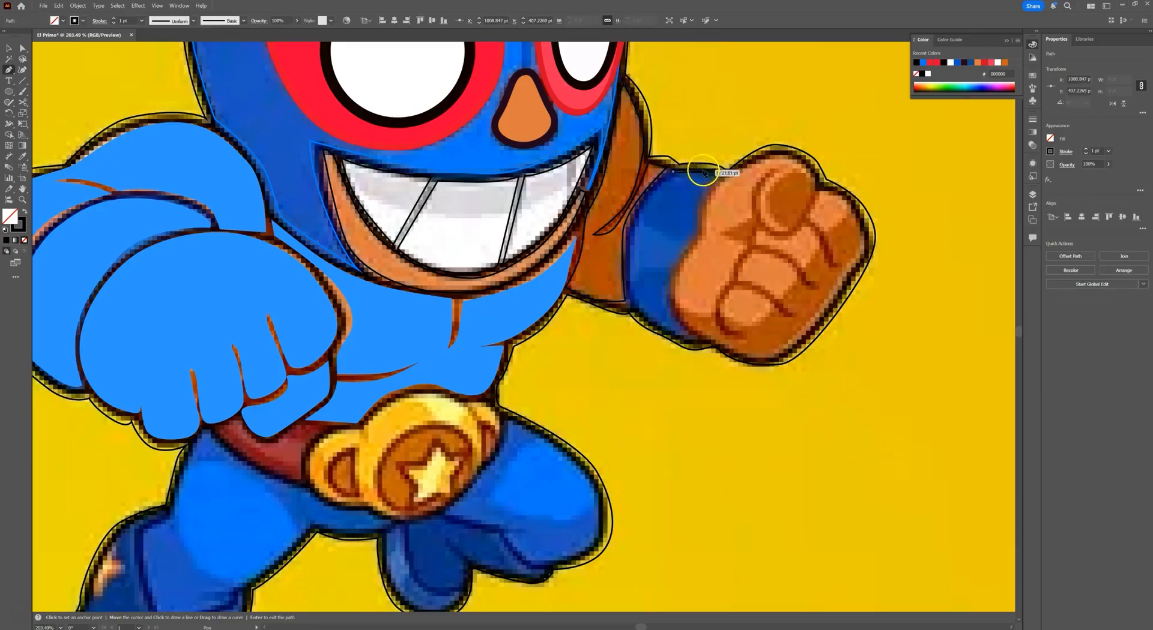
pyautogui.click(718, 172)
pyautogui.click(692, 242)
pyautogui.click(666, 286)
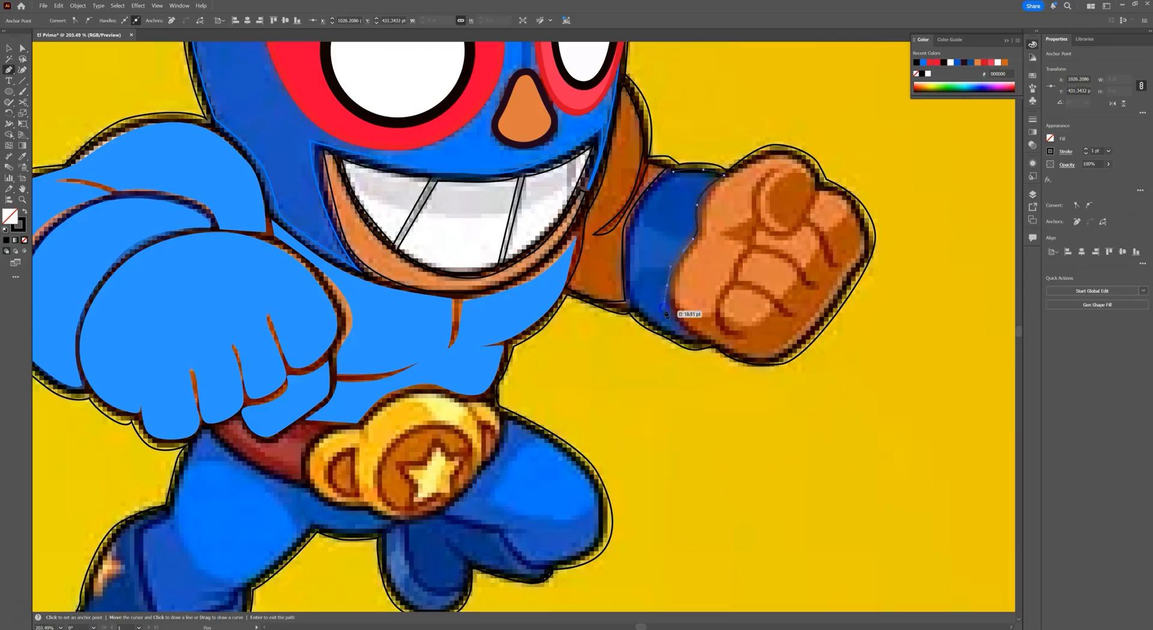
pyautogui.click(707, 344)
pyautogui.click(661, 324)
pyautogui.click(623, 279)
pyautogui.moveTo(637, 212); pyautogui.dragTo(651, 187)
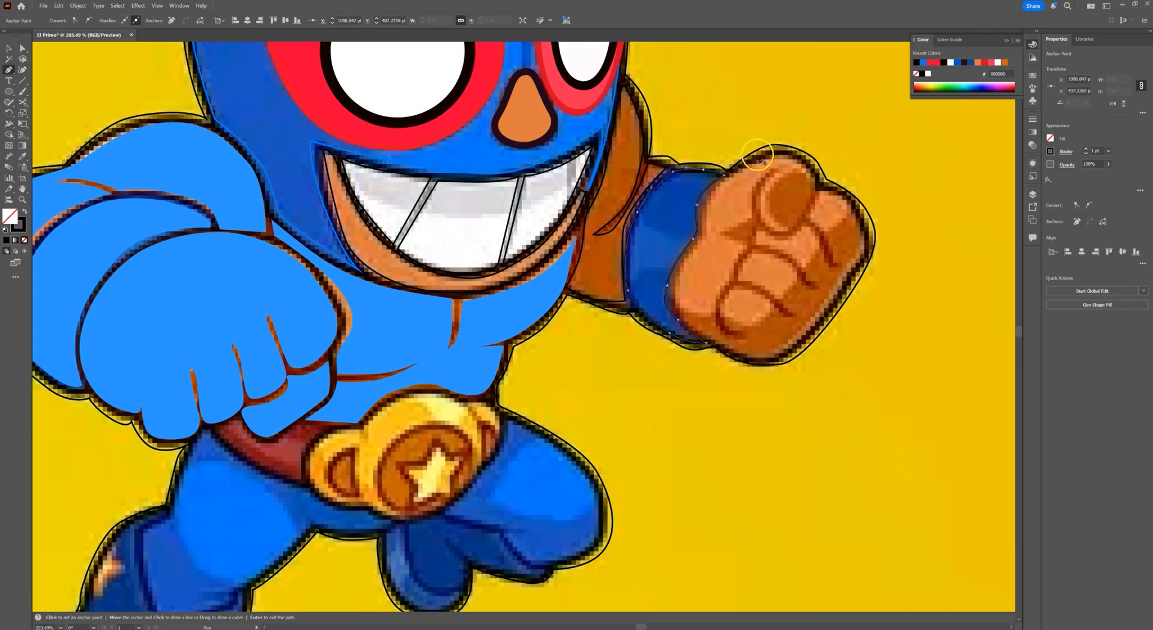
# - Trace the full outline of the raised fist as a closed path, ending along the wristband edge
pyautogui.click(782, 156)
pyautogui.moveTo(815, 178); pyautogui.dragTo(820, 191)
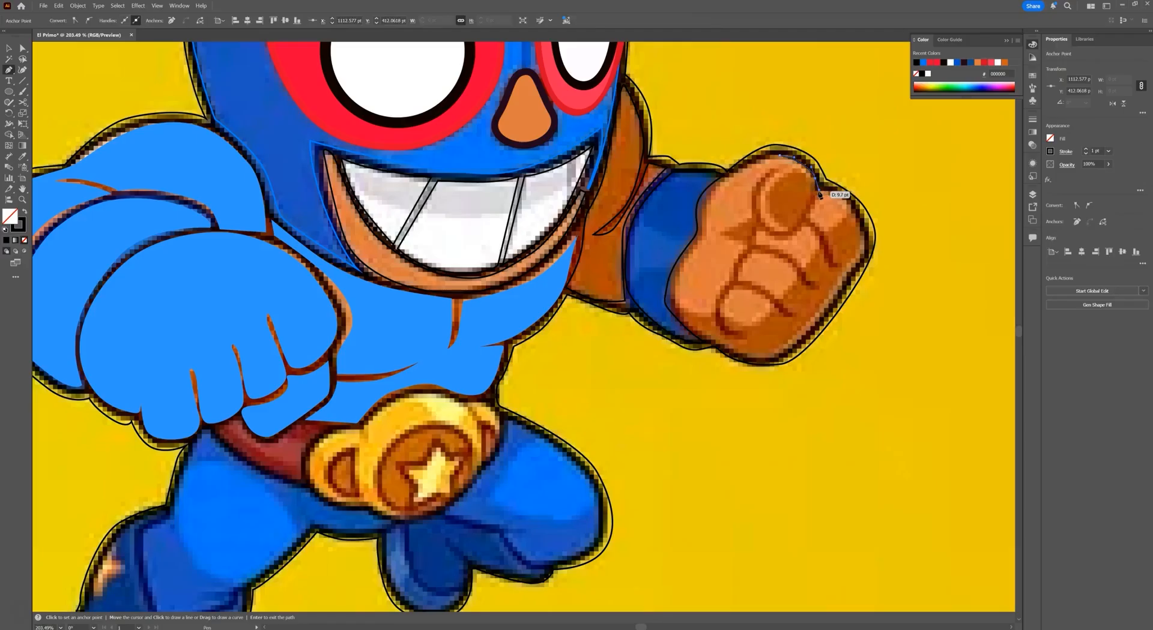
pyautogui.click(813, 205)
pyautogui.moveTo(814, 208); pyautogui.dragTo(819, 198)
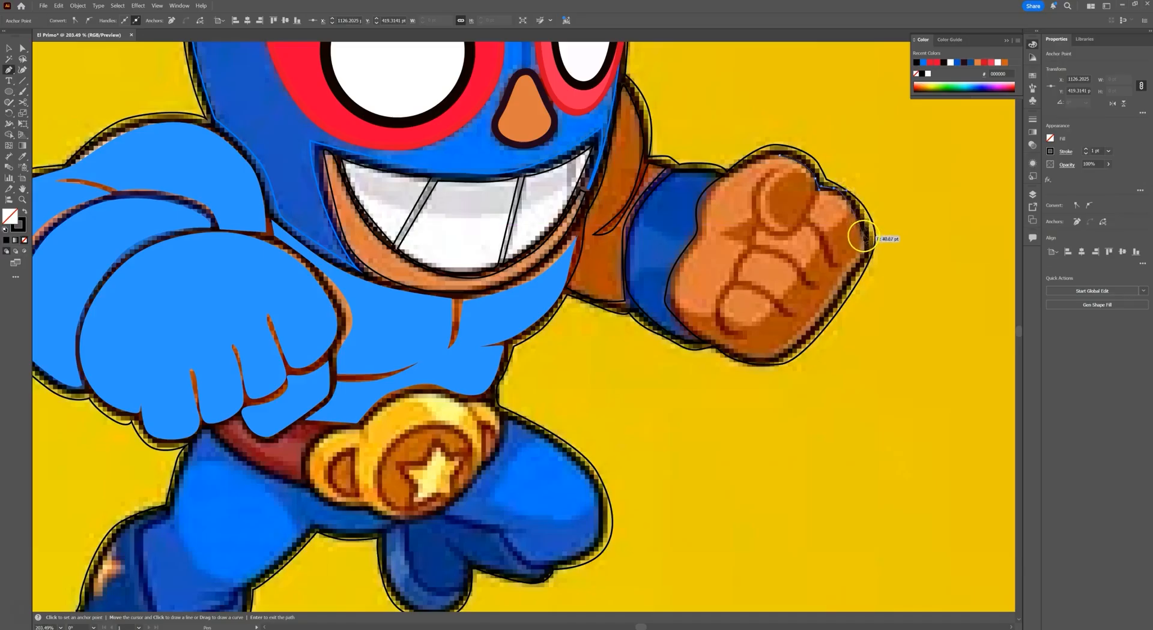
pyautogui.moveTo(819, 315); pyautogui.dragTo(802, 335)
pyautogui.click(766, 360)
pyautogui.click(707, 329)
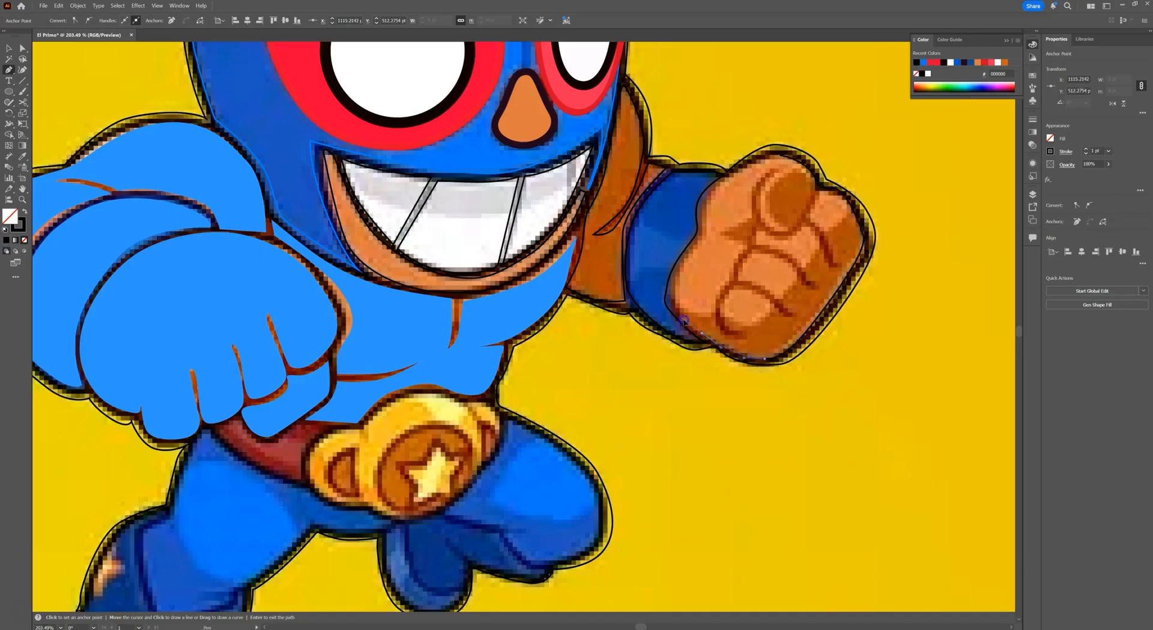
pyautogui.click(669, 278)
pyautogui.click(689, 251)
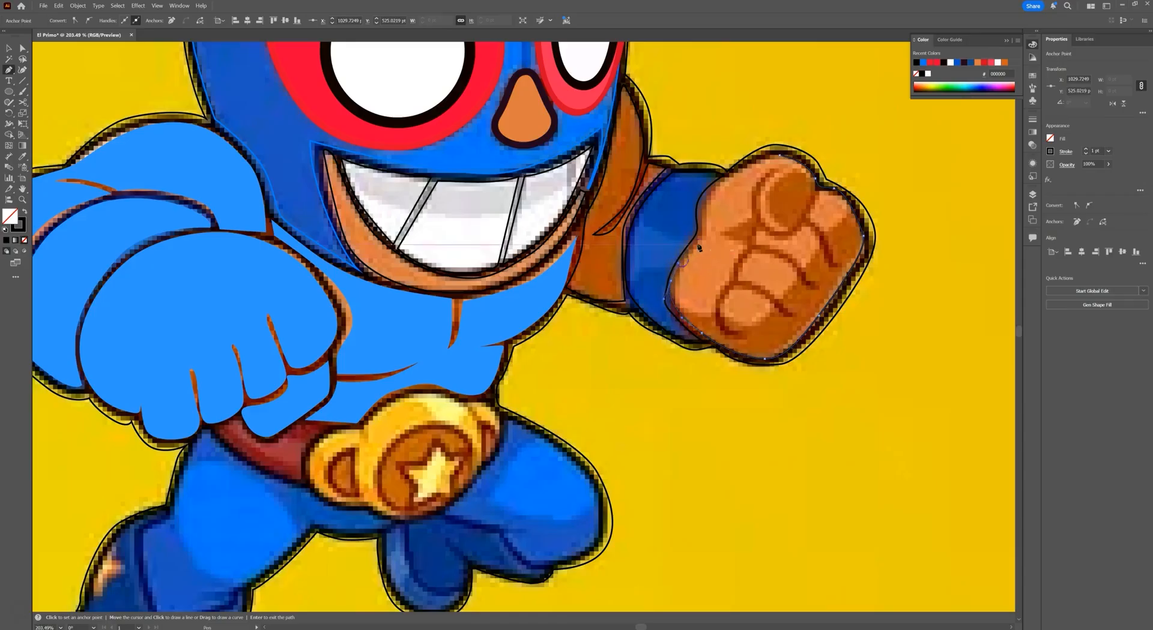
pyautogui.moveTo(705, 219); pyautogui.dragTo(761, 157)
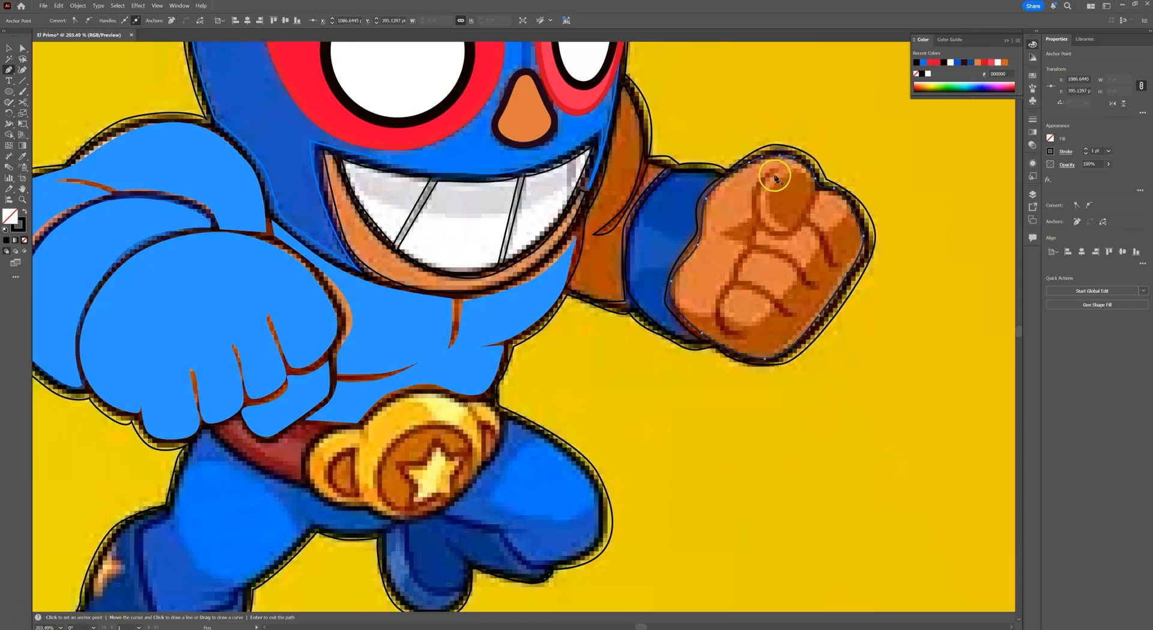
# - Start the dark crease path on the raised fist, following the thumb's inner edge and the uppermost finger crease
pyautogui.click(779, 172)
pyautogui.moveTo(759, 192)
pyautogui.mouseDown()
pyautogui.moveTo(765, 231)
pyautogui.moveTo(766, 193)
pyautogui.mouseUp()
pyautogui.click(788, 230)
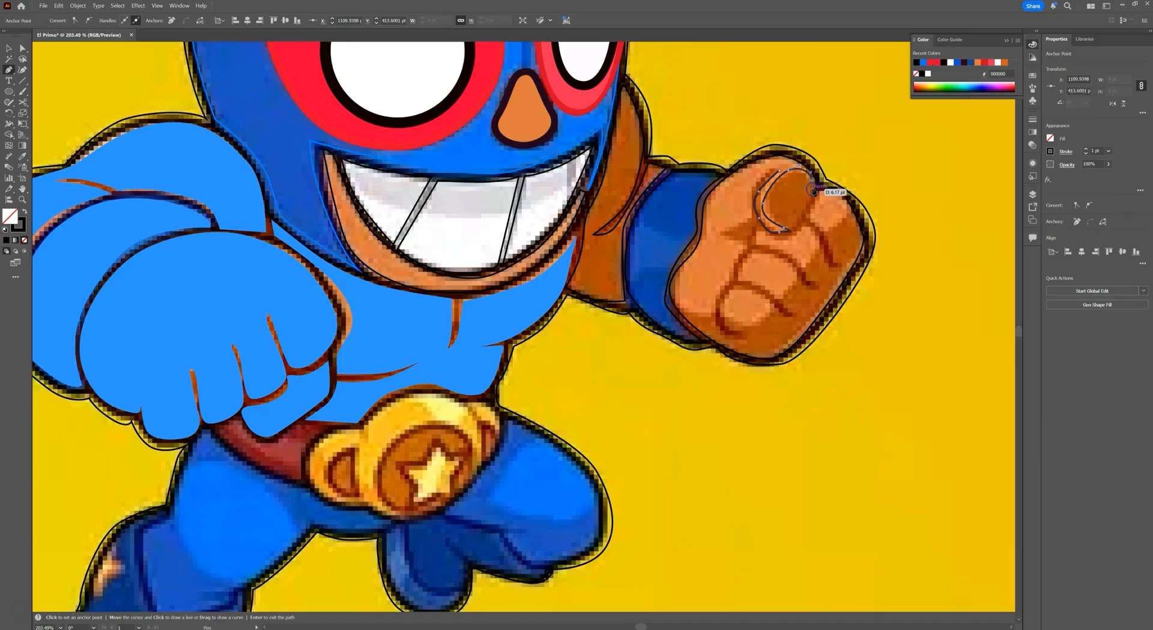
pyautogui.moveTo(813, 190); pyautogui.dragTo(835, 183)
pyautogui.click(824, 187)
pyautogui.moveTo(810, 214); pyautogui.dragTo(835, 270)
pyautogui.click(830, 269)
pyautogui.moveTo(814, 233); pyautogui.dragTo(819, 295)
# - Extend the fist's crease path around the middle and lowest fingers, following both edges of the dark lines
pyautogui.moveTo(811, 291); pyautogui.dragTo(748, 258)
pyautogui.moveTo(746, 258); pyautogui.dragTo(761, 289)
pyautogui.click(737, 281)
pyautogui.moveTo(764, 289)
pyautogui.mouseDown()
pyautogui.moveTo(802, 320)
pyautogui.moveTo(781, 319)
pyautogui.moveTo(765, 296)
pyautogui.mouseUp()
pyautogui.hotkey('ctrl', 'z')
pyautogui.moveTo(764, 294); pyautogui.dragTo(726, 280)
pyautogui.click(752, 330)
pyautogui.moveTo(725, 281); pyautogui.dragTo(725, 281)
# - Carry the crease path through the pointed fold beside the thumb and up the thumb's outer edge, closing it at its start
pyautogui.click(745, 245)
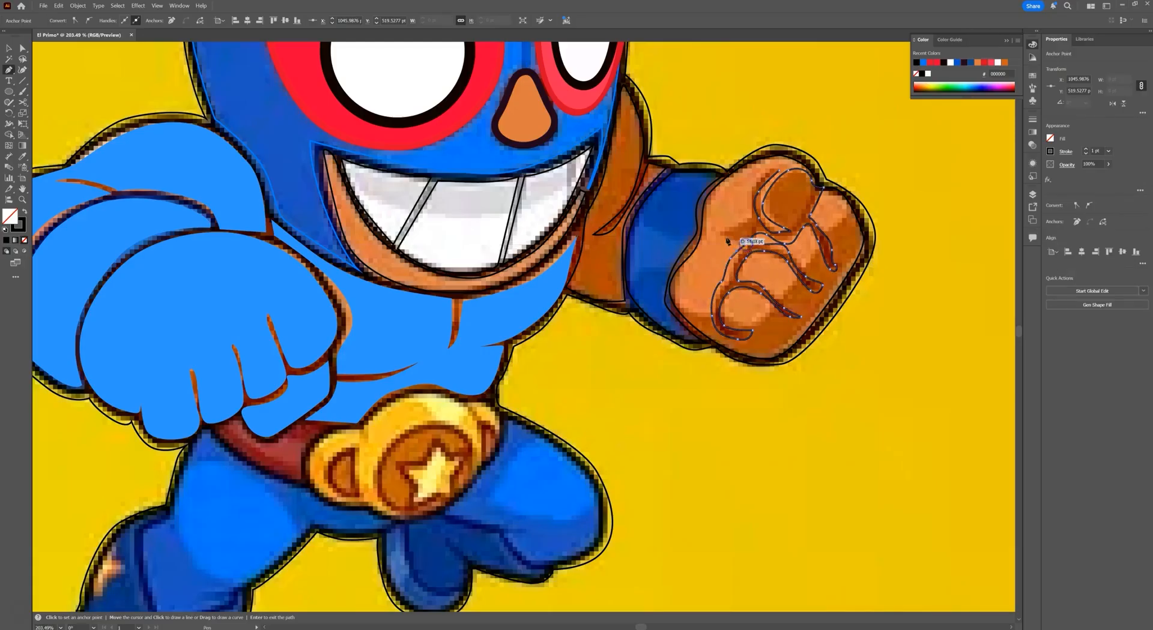
pyautogui.click(720, 233)
pyautogui.click(749, 205)
pyautogui.moveTo(748, 192); pyautogui.dragTo(760, 175)
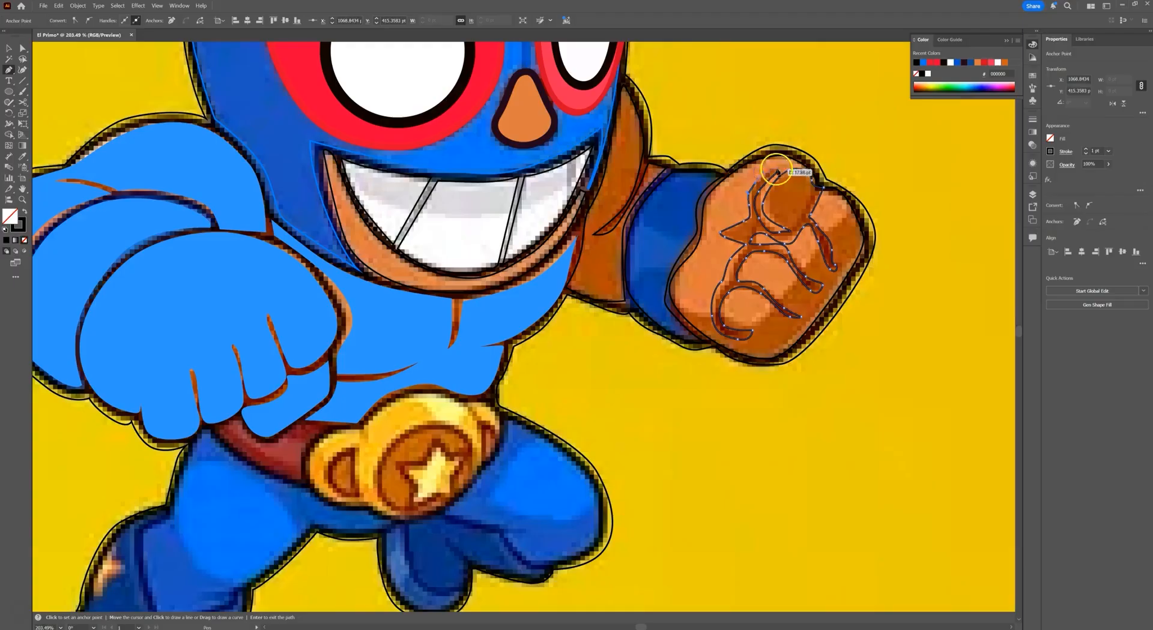
pyautogui.moveTo(777, 172); pyautogui.dragTo(778, 172)
pyautogui.click(774, 174)
pyautogui.click(844, 254)
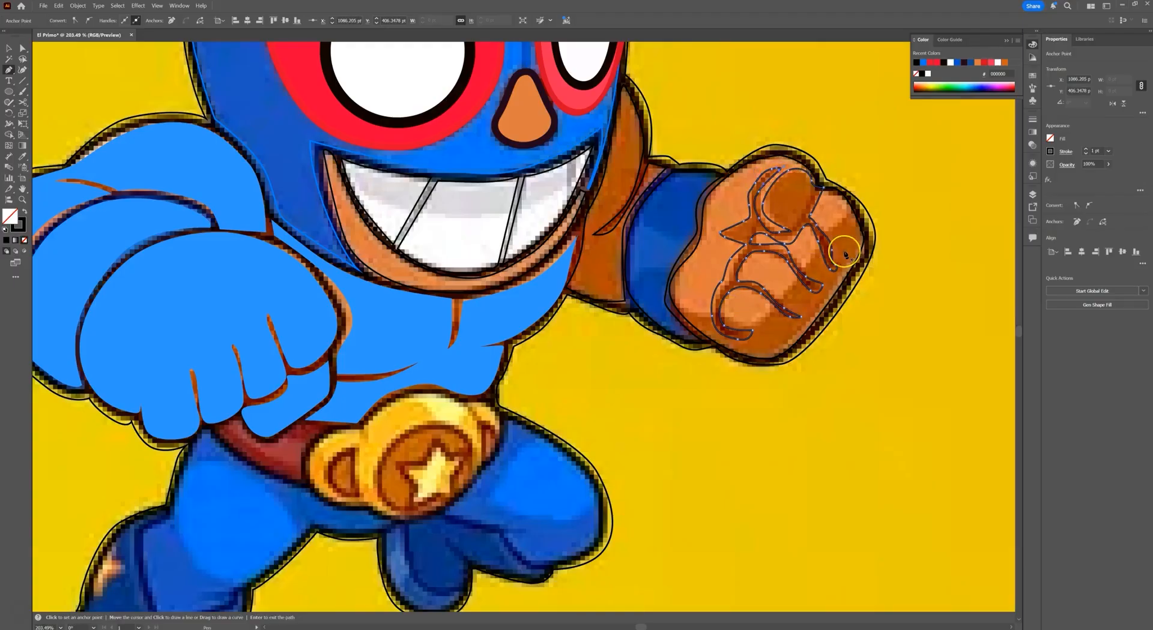
# - Fill the finger crease shape on the raised fist with the dark orange-brown sampled from the reference fist
pyautogui.press('i')
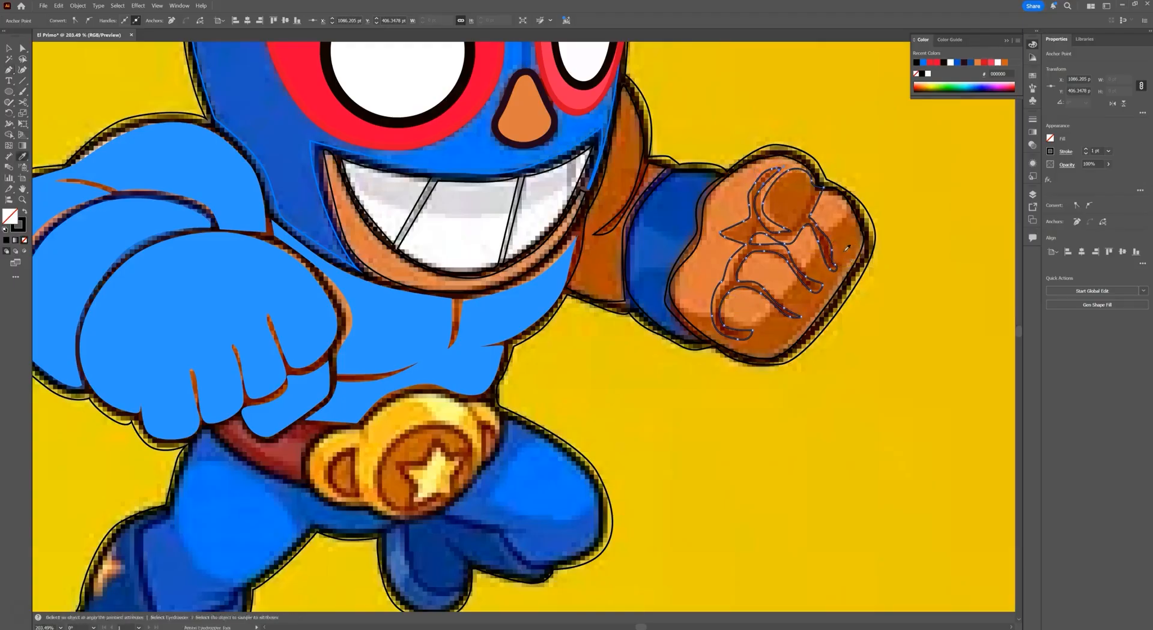
pyautogui.click(784, 193)
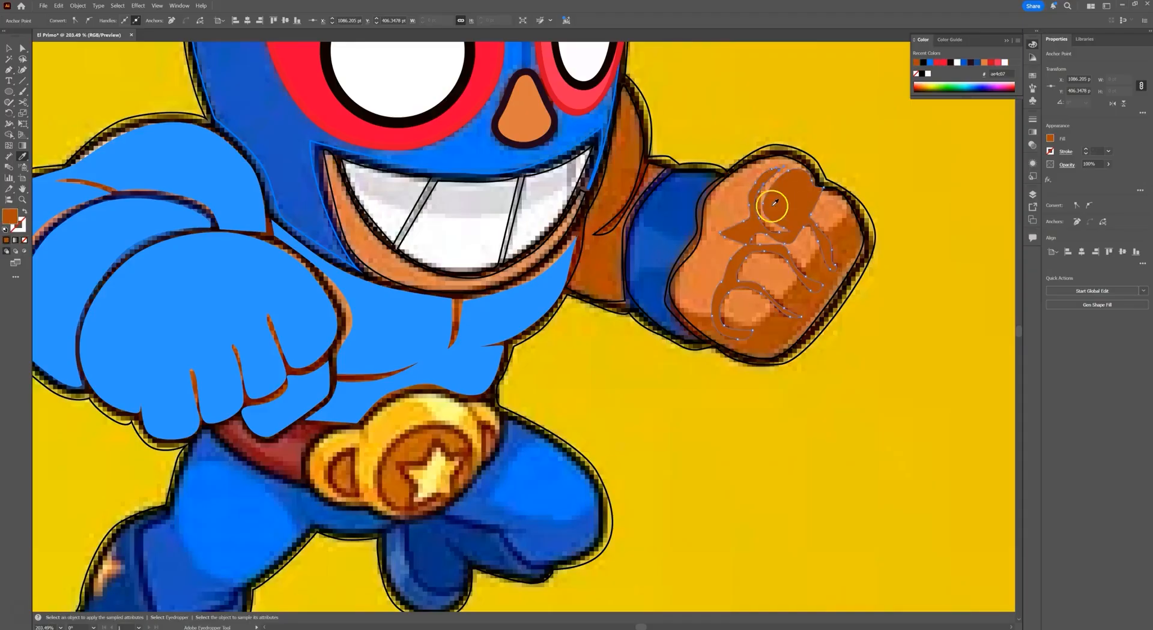
pyautogui.press('v')
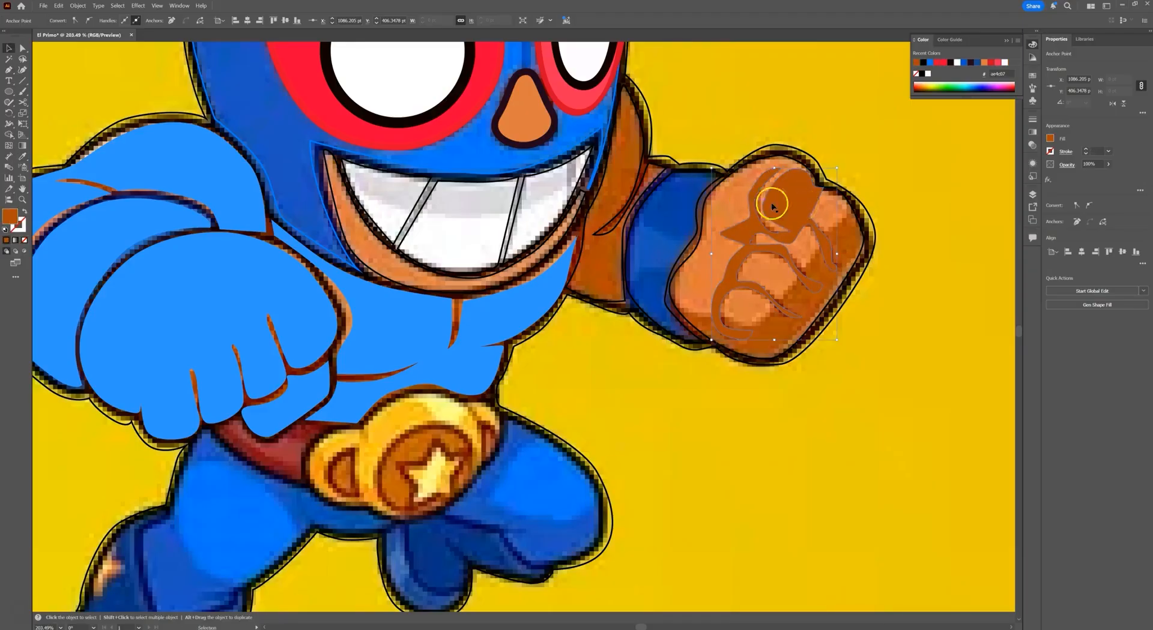
# - Trace the dark red belt strap between the large fist and the buckle with the Pen tool, using a stroke and no fill
pyautogui.moveTo(620, 424); pyautogui.dragTo(793, 270)
pyautogui.scroll(3, 414, 309)
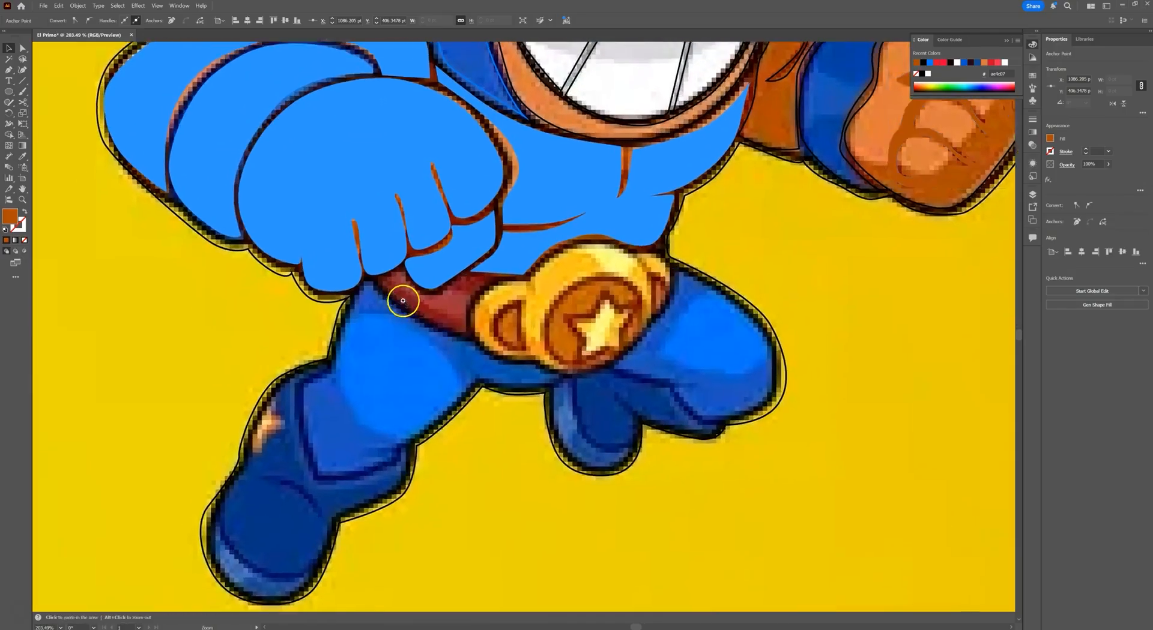
pyautogui.press('p')
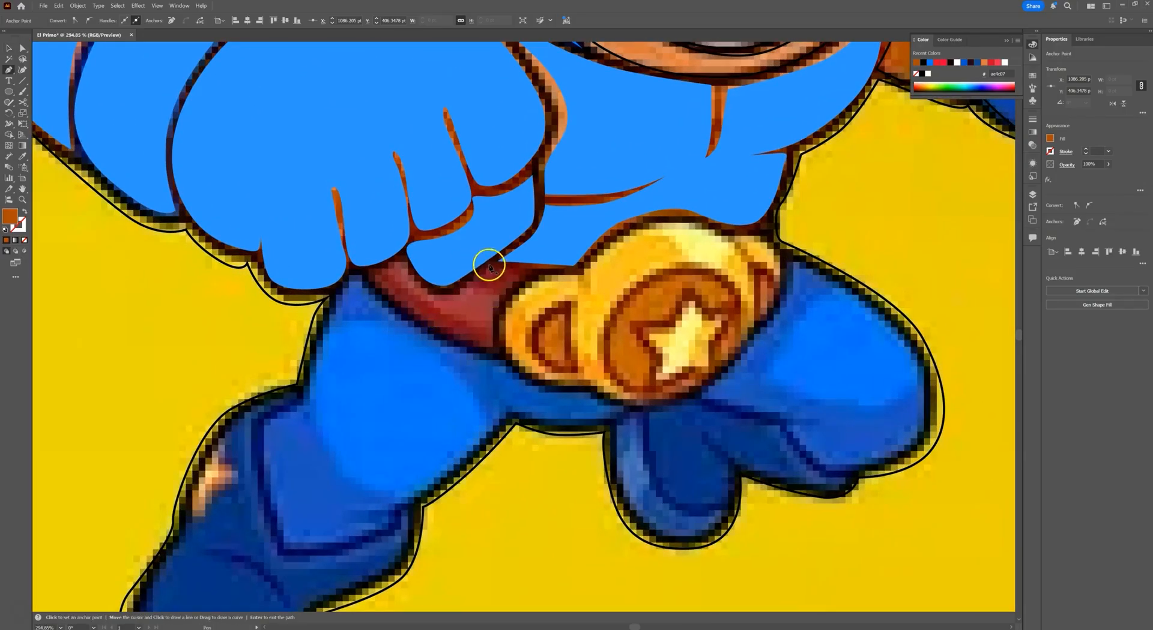
pyautogui.click(529, 269)
pyautogui.moveTo(496, 307); pyautogui.dragTo(487, 331)
pyautogui.click(487, 347)
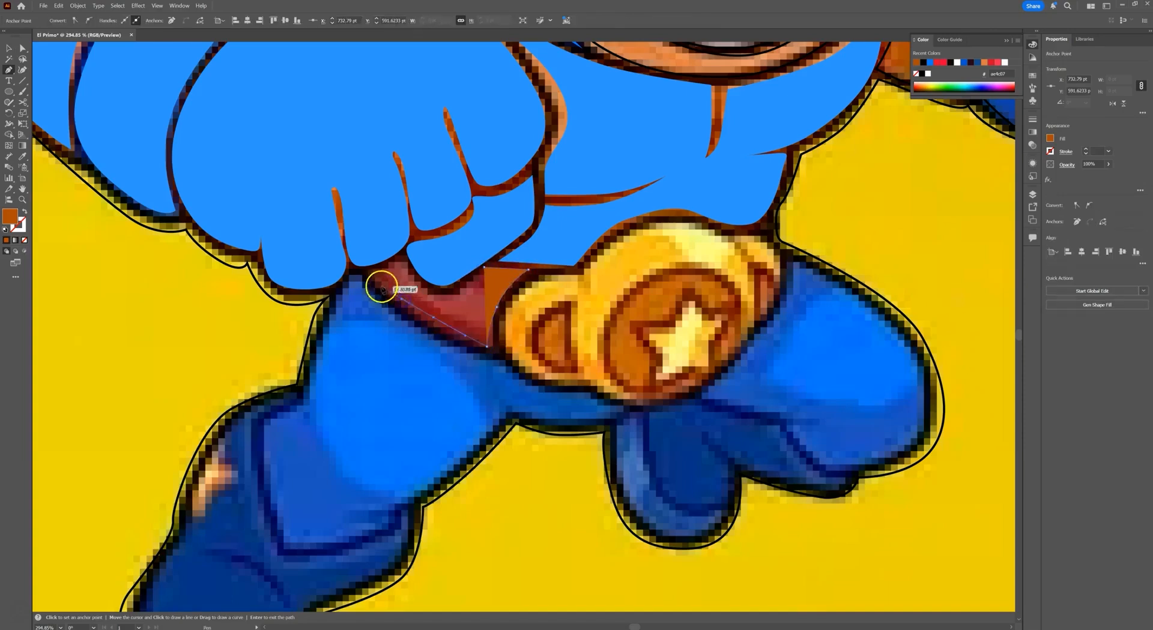
pyautogui.click(371, 274)
pyautogui.moveTo(396, 260); pyautogui.dragTo(400, 259)
pyautogui.hotkey('ctrl', 'z')
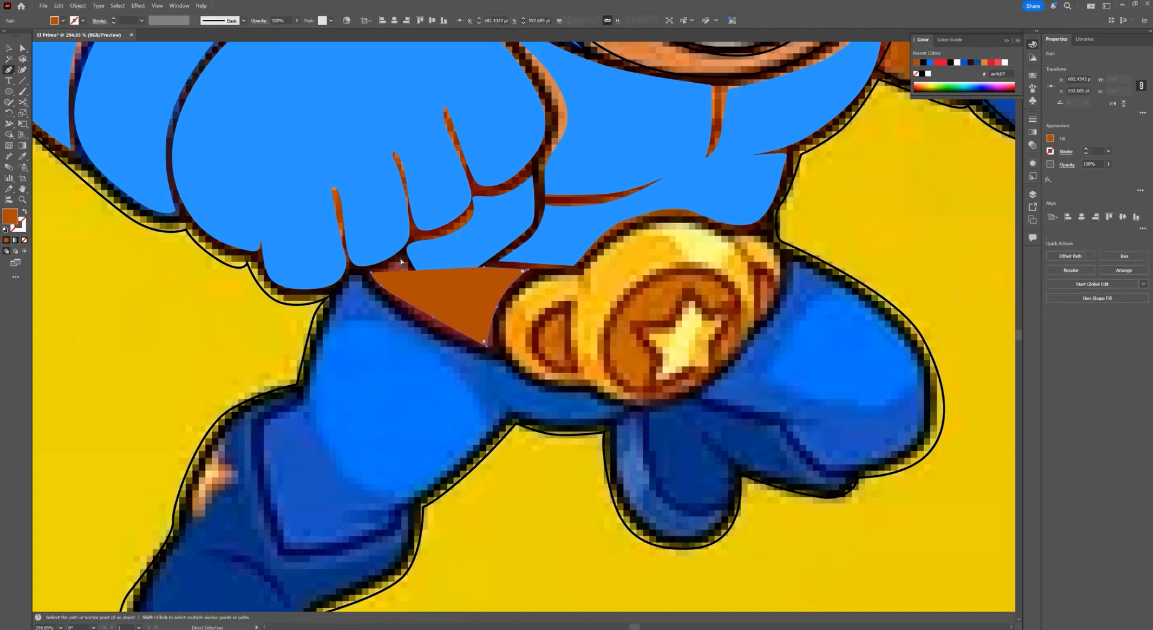
pyautogui.hotkey('shift', 'x')
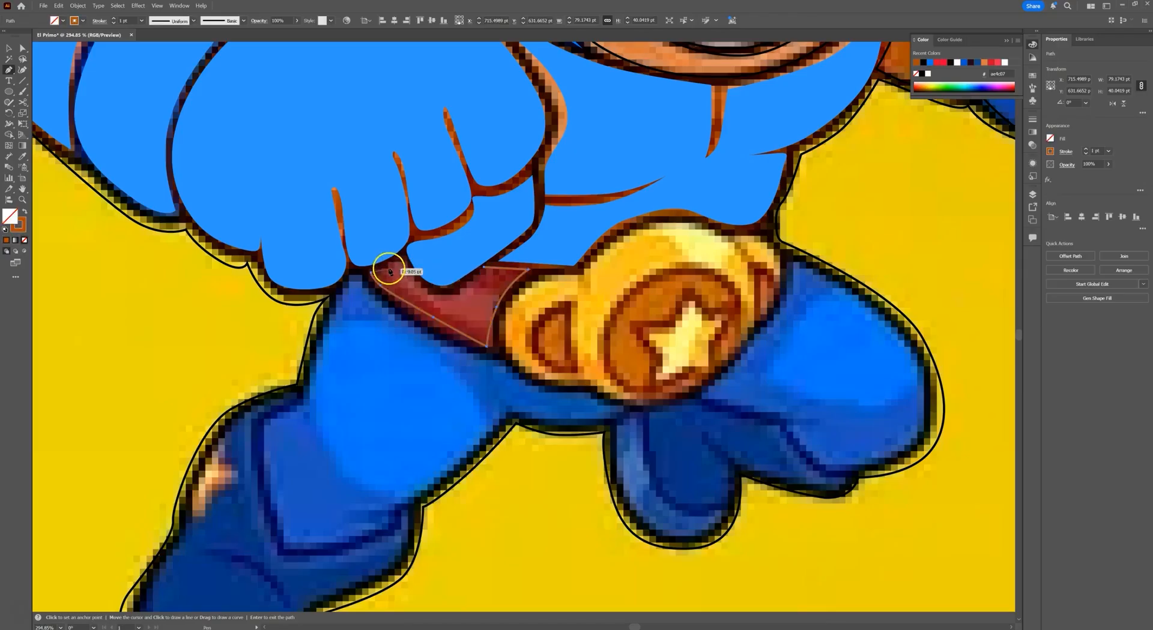
pyautogui.moveTo(431, 295); pyautogui.dragTo(483, 269)
pyautogui.hotkey('ctrl', 'z')
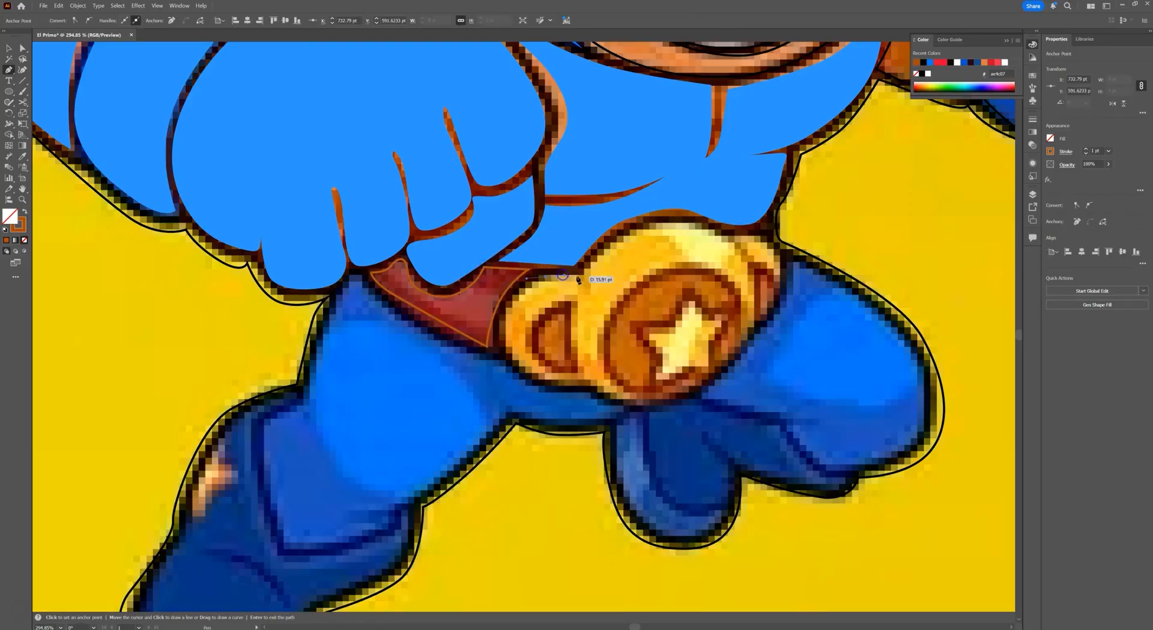
# - Trace the outer contour of the gold belt buckle with a closed curved Pen path
pyautogui.moveTo(577, 278); pyautogui.dragTo(580, 276)
pyautogui.moveTo(663, 223); pyautogui.dragTo(755, 282)
pyautogui.click(730, 249)
pyautogui.moveTo(750, 328); pyautogui.dragTo(754, 329)
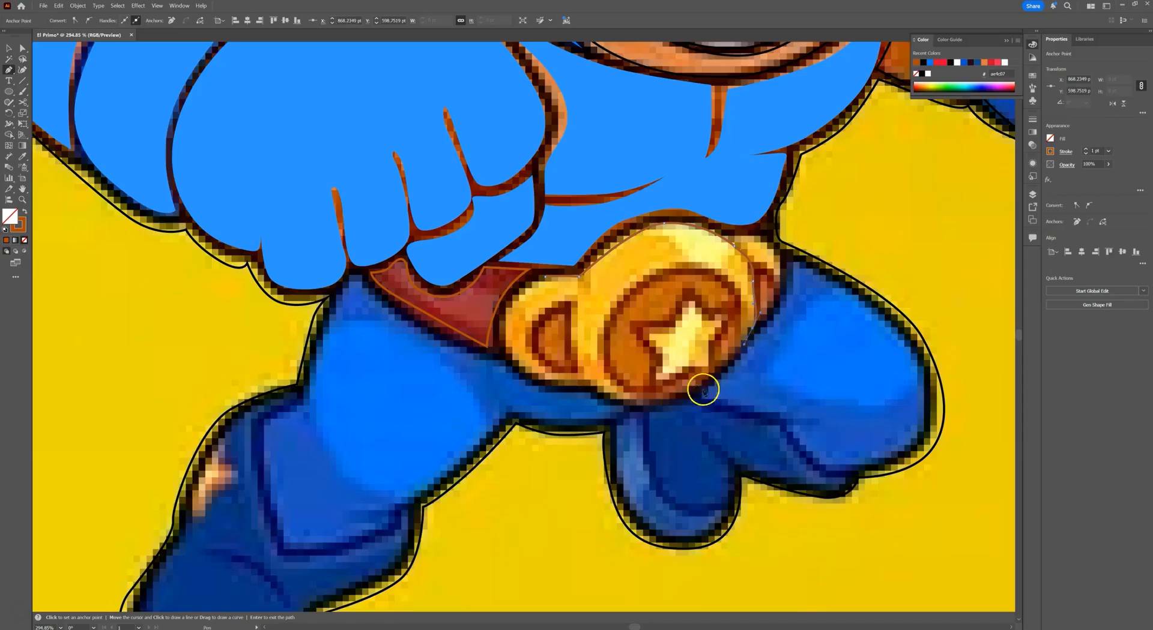
pyautogui.click(744, 355)
pyautogui.moveTo(744, 355); pyautogui.dragTo(628, 411)
pyautogui.click(642, 410)
pyautogui.moveTo(551, 389); pyautogui.dragTo(515, 361)
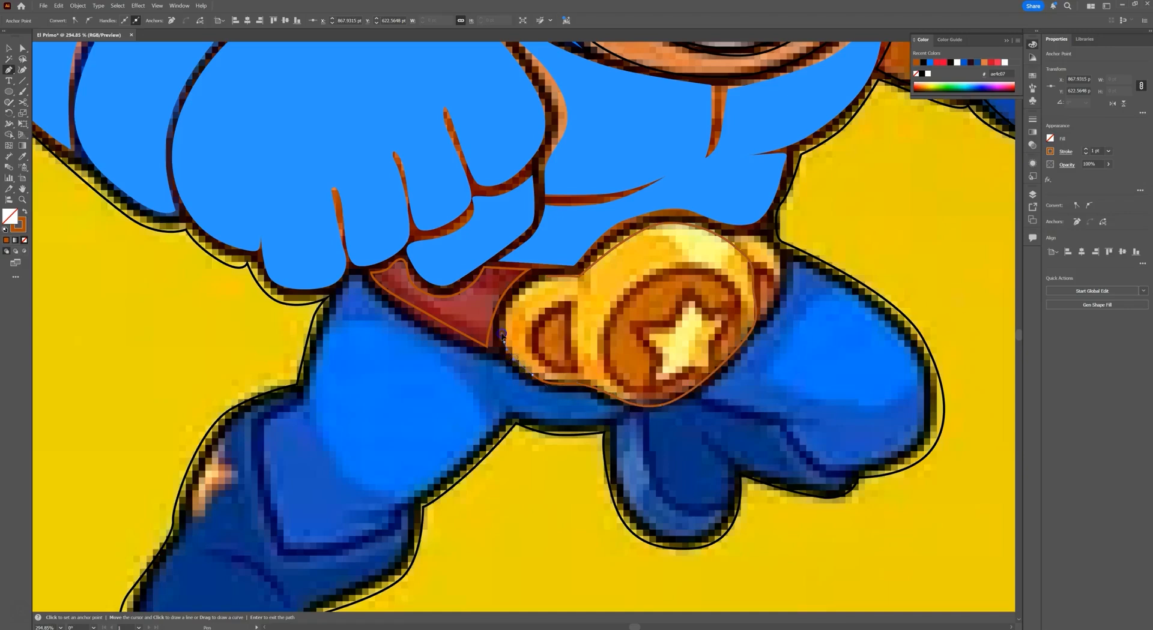
pyautogui.moveTo(515, 302); pyautogui.dragTo(515, 302)
pyautogui.click(520, 293)
# - Draw the outer and inner outlines of the half-round recess on the buckle side next to the red strap
pyautogui.click(575, 298)
pyautogui.click(575, 373)
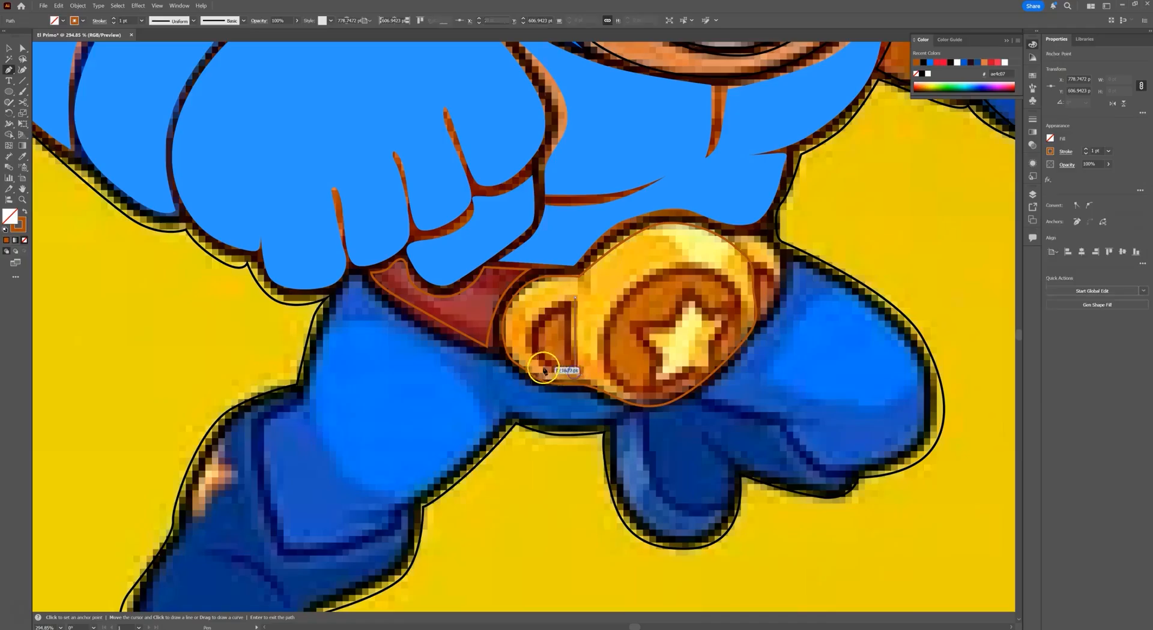
pyautogui.click(523, 348)
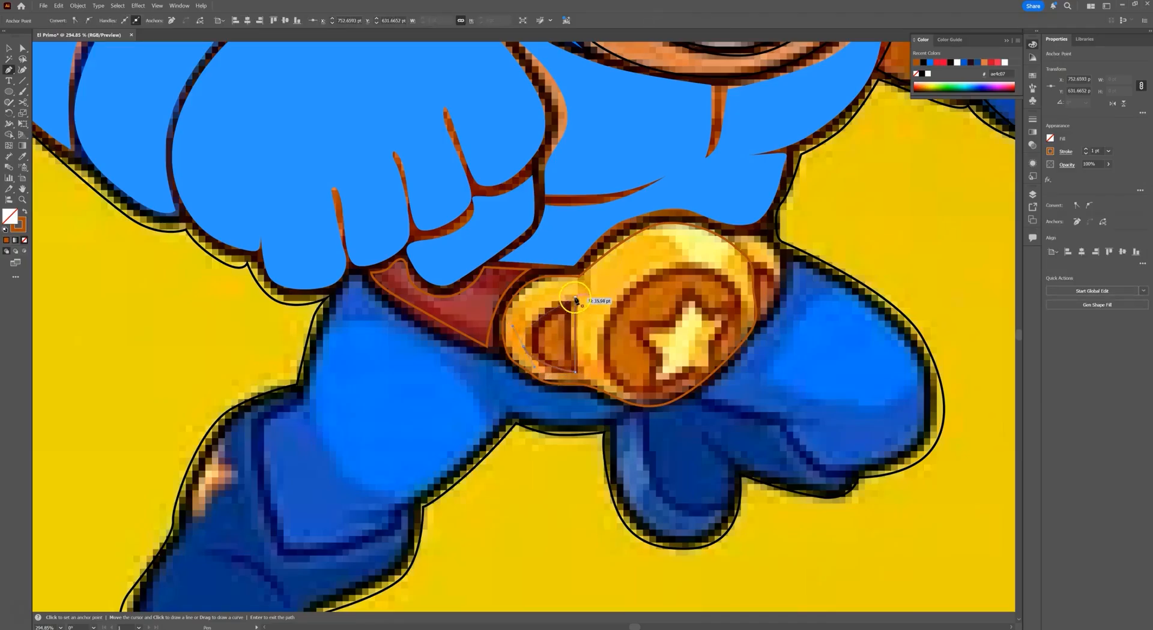
pyautogui.click(563, 366)
pyautogui.click(563, 366)
pyautogui.click(531, 326)
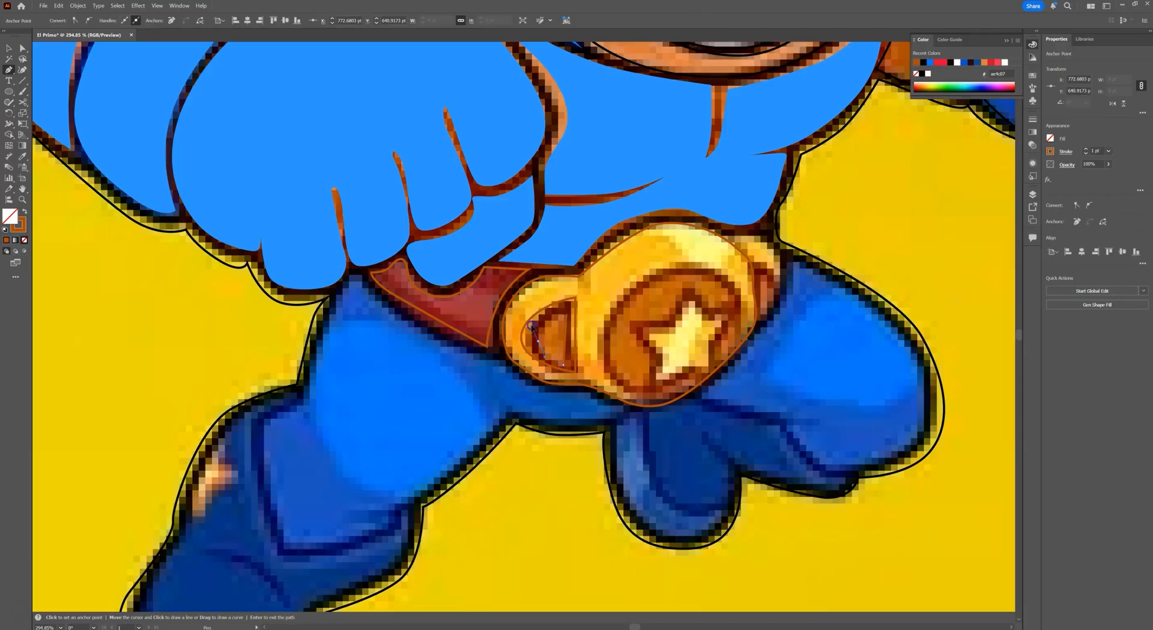
pyautogui.click(566, 314)
# - Trace the round medallion around the buckle's star with a closed Pen path about 72 pt wide
pyautogui.click(613, 383)
pyautogui.click(603, 316)
pyautogui.click(610, 281)
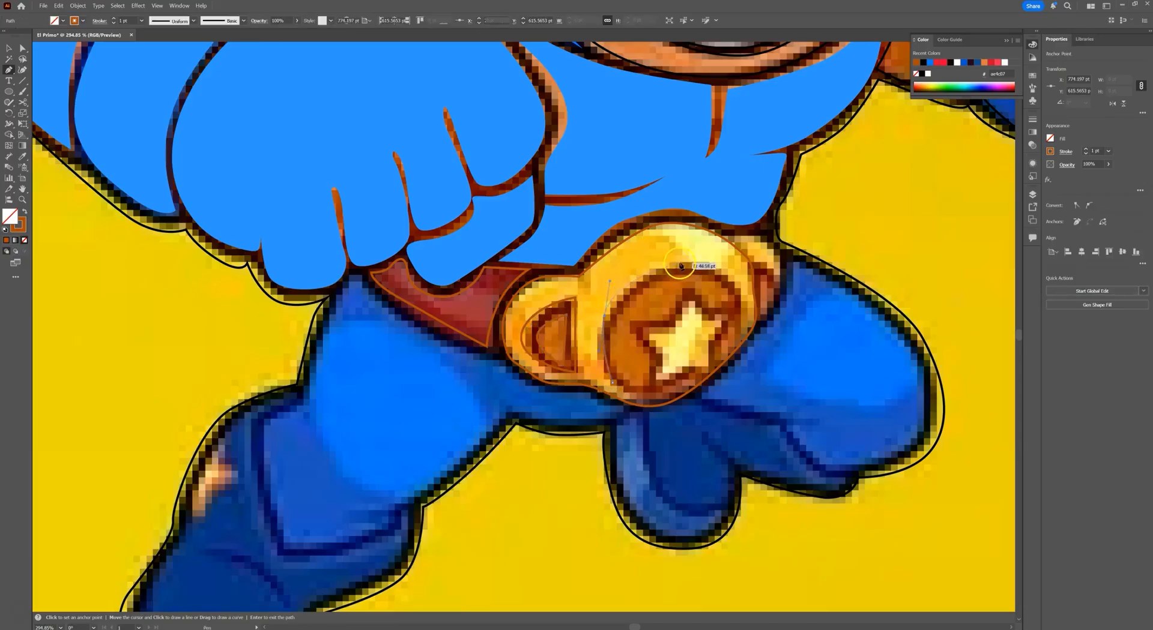
pyautogui.moveTo(709, 262); pyautogui.dragTo(711, 261)
pyautogui.moveTo(746, 302); pyautogui.dragTo(750, 325)
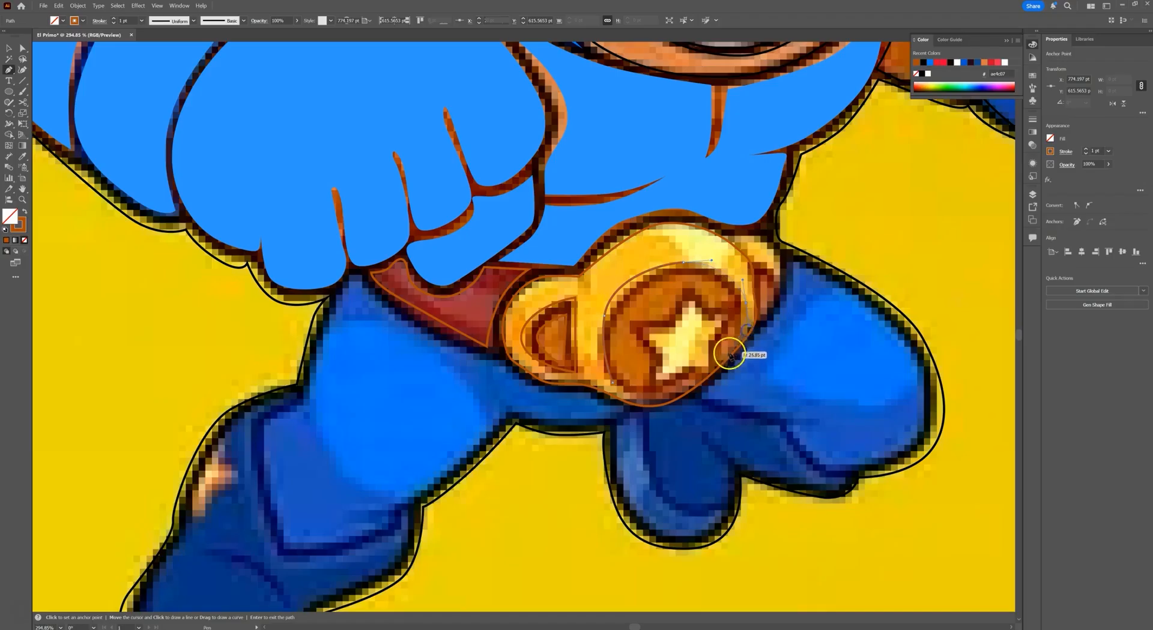
pyautogui.click(664, 405)
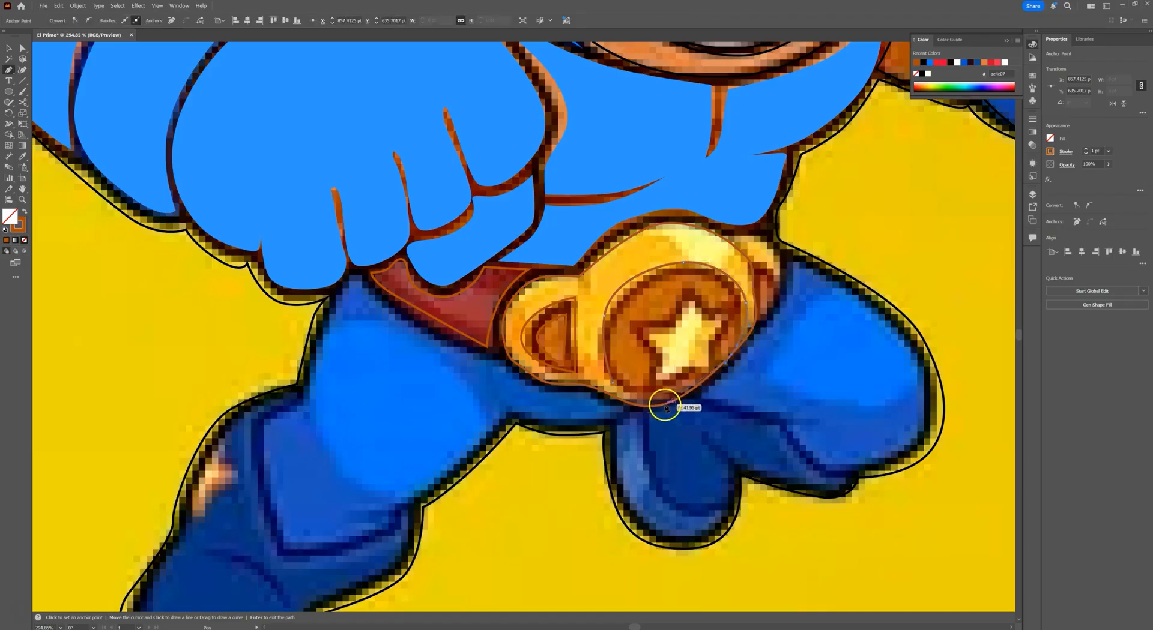
pyautogui.click(614, 383)
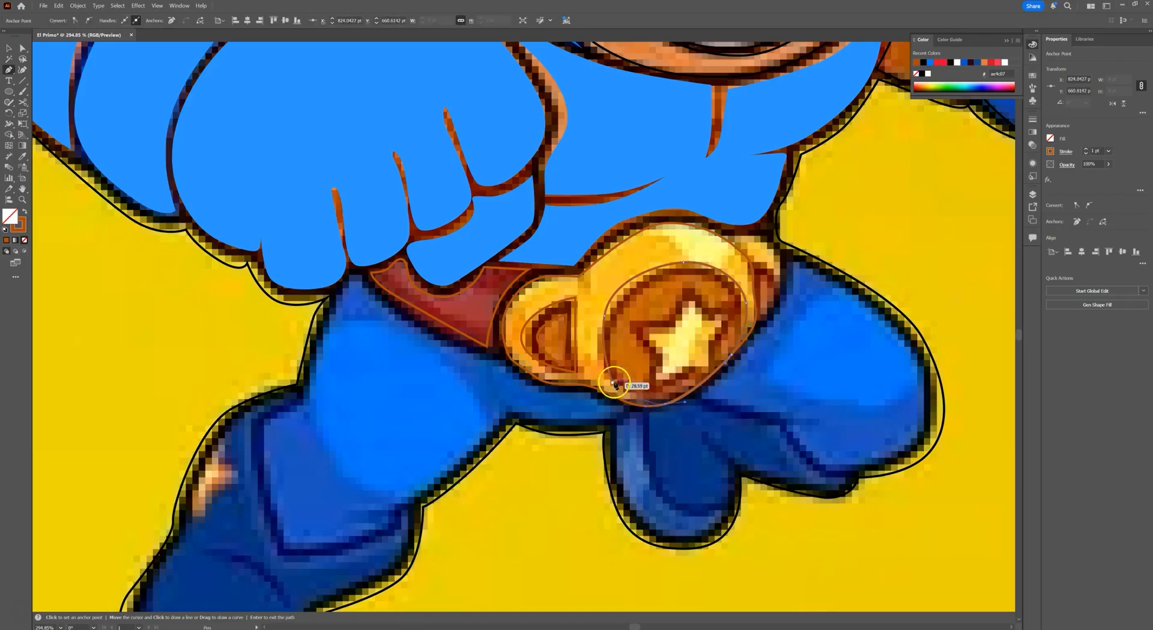
pyautogui.click(605, 369)
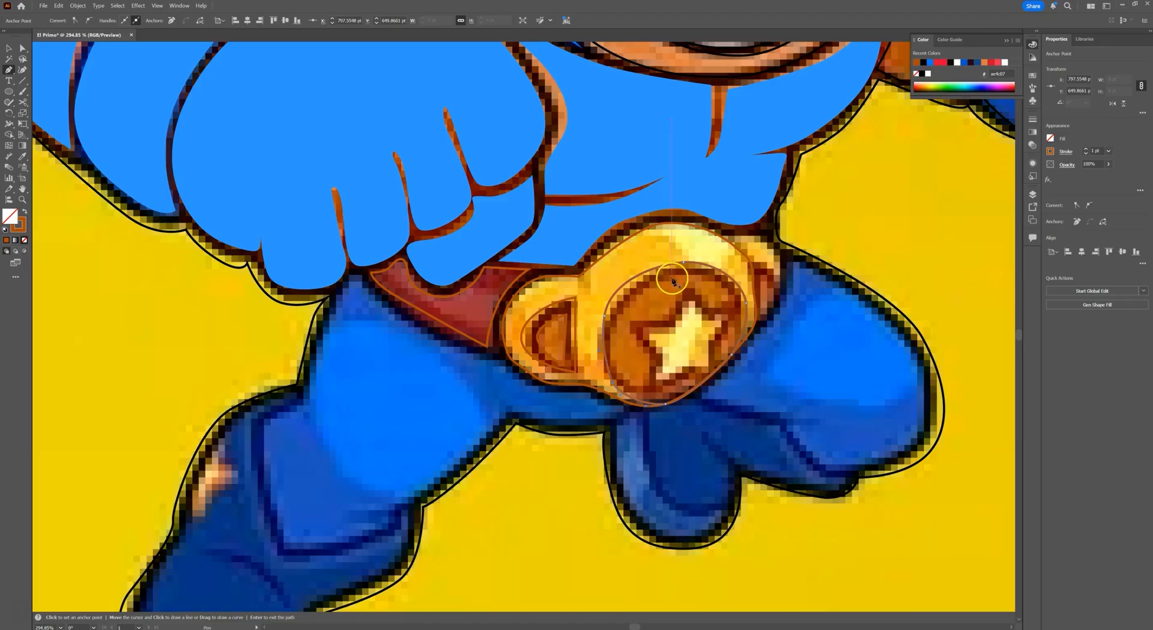
# - Offset the round medallion outline inward to create a smaller concentric path about 62 pt wide
pyautogui.click(7, 47)
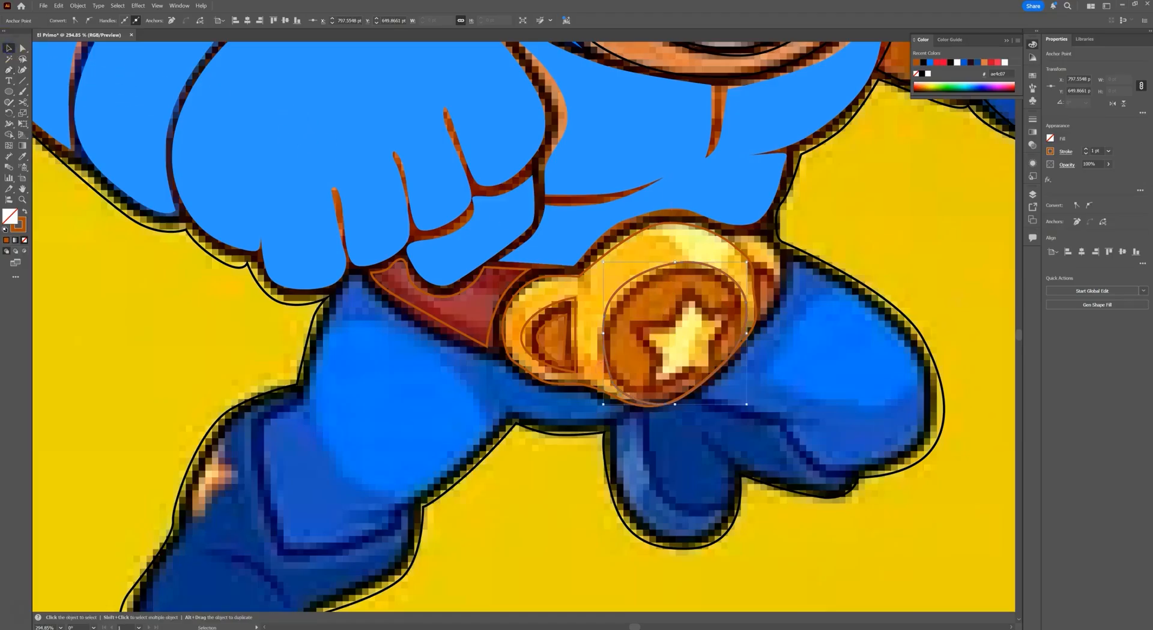
pyautogui.click(593, 489)
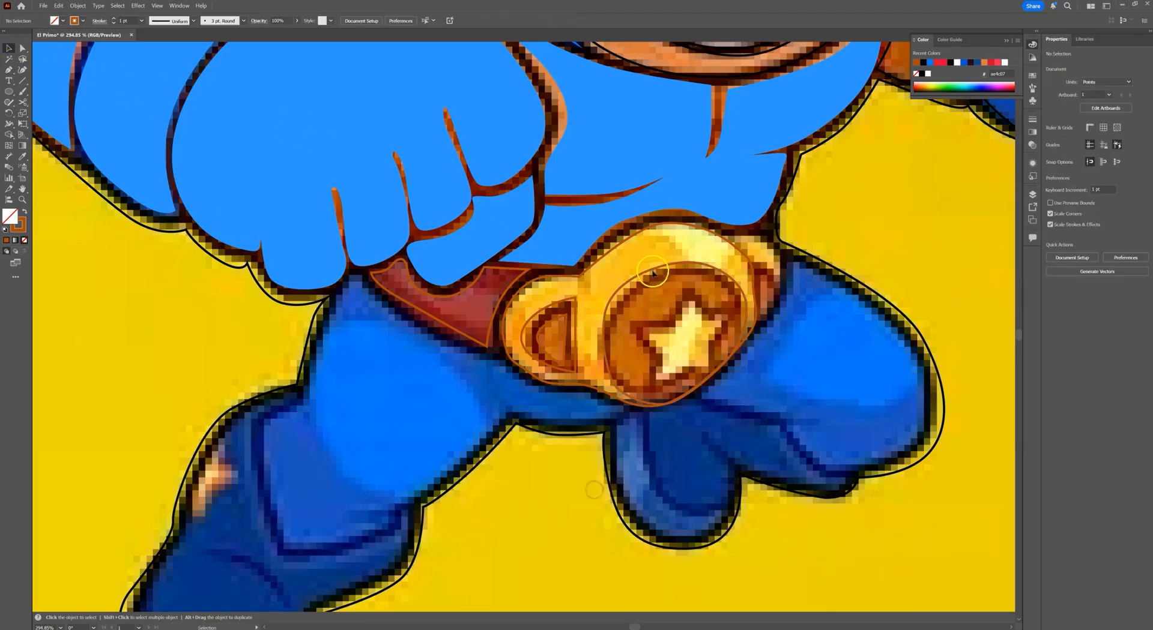
pyautogui.click(655, 268)
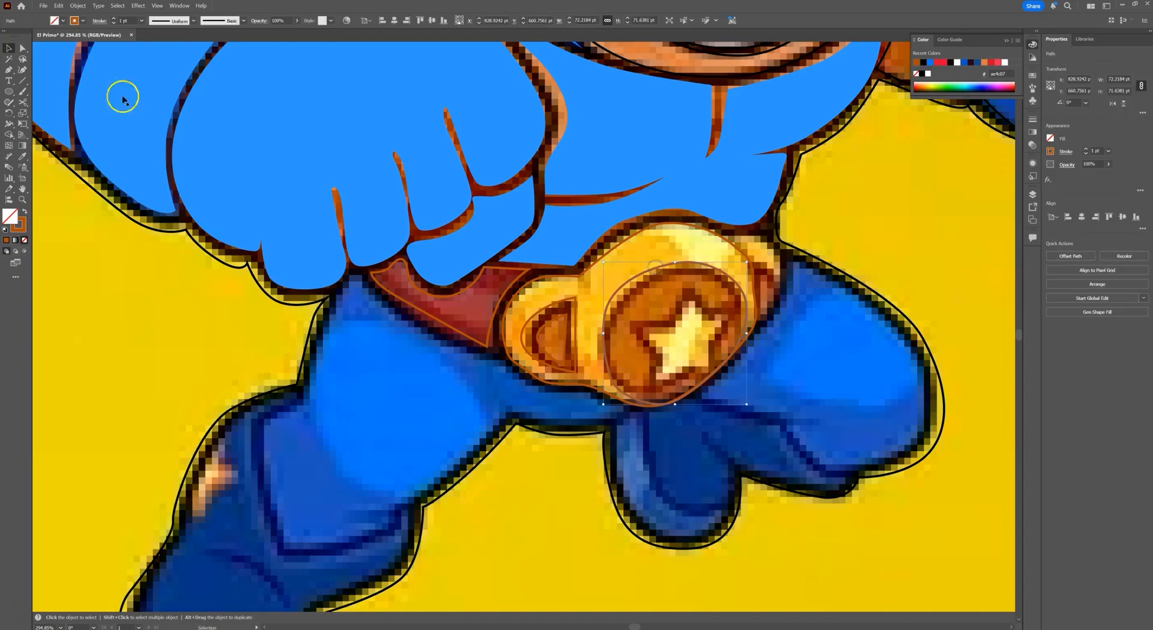
pyautogui.click(58, 6)
pyautogui.click(59, 6)
pyautogui.click(60, 7)
pyautogui.click(75, 6)
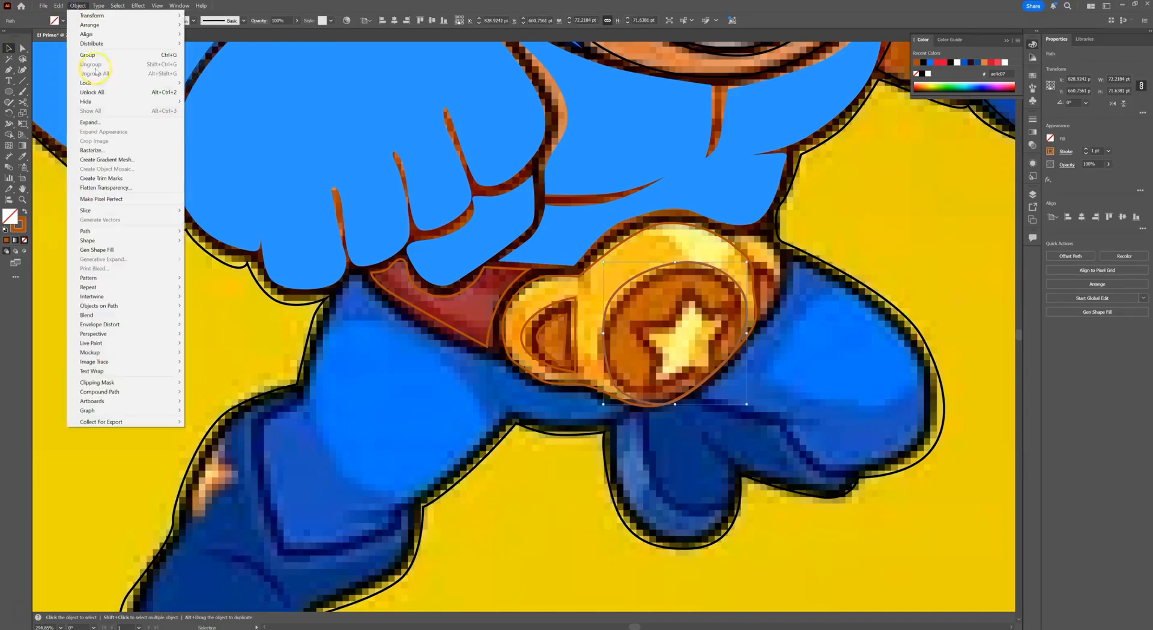
pyautogui.moveTo(156, 231)
pyautogui.click(201, 261)
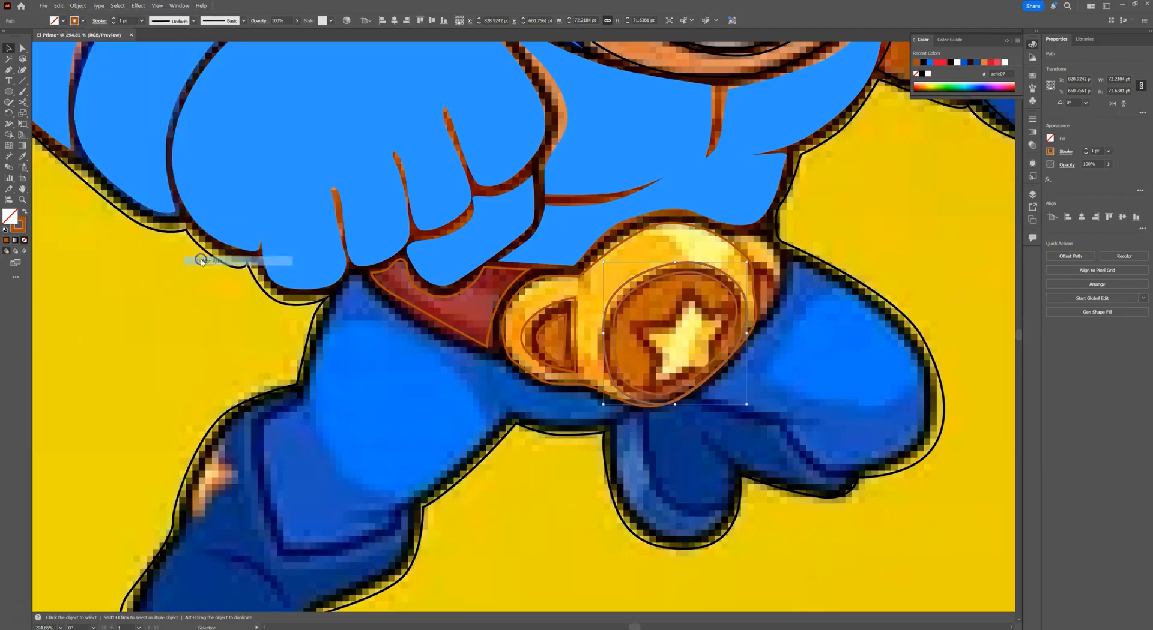
pyautogui.click(813, 361)
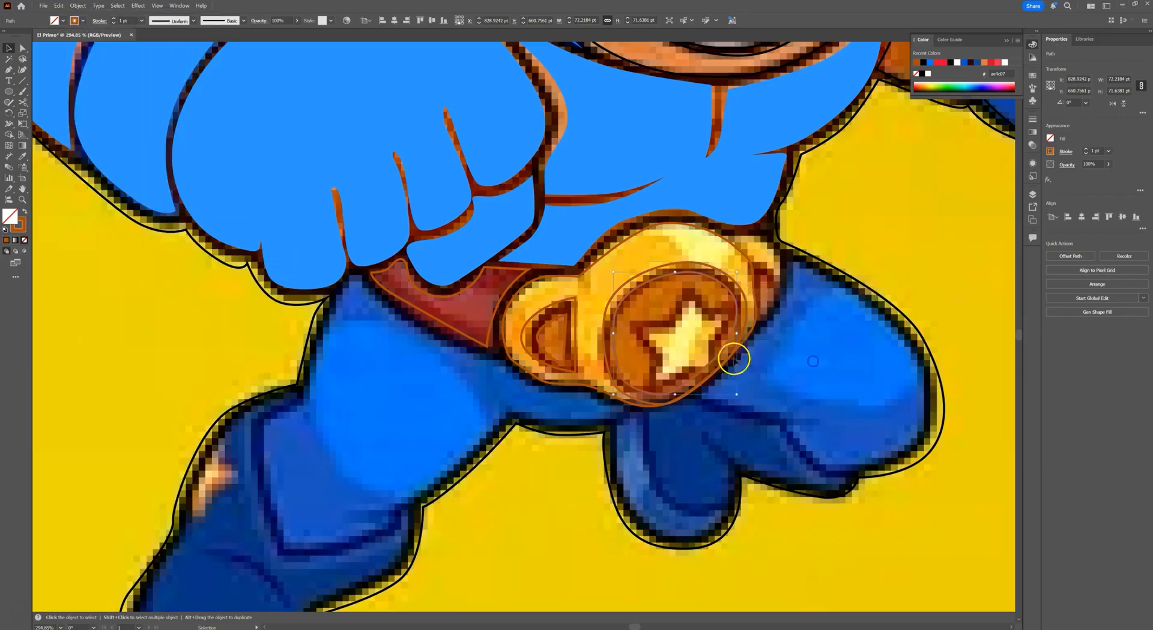
# - Trace the dark outer edge of the five-pointed star inside the medallion with the Pen tool
pyautogui.press('p')
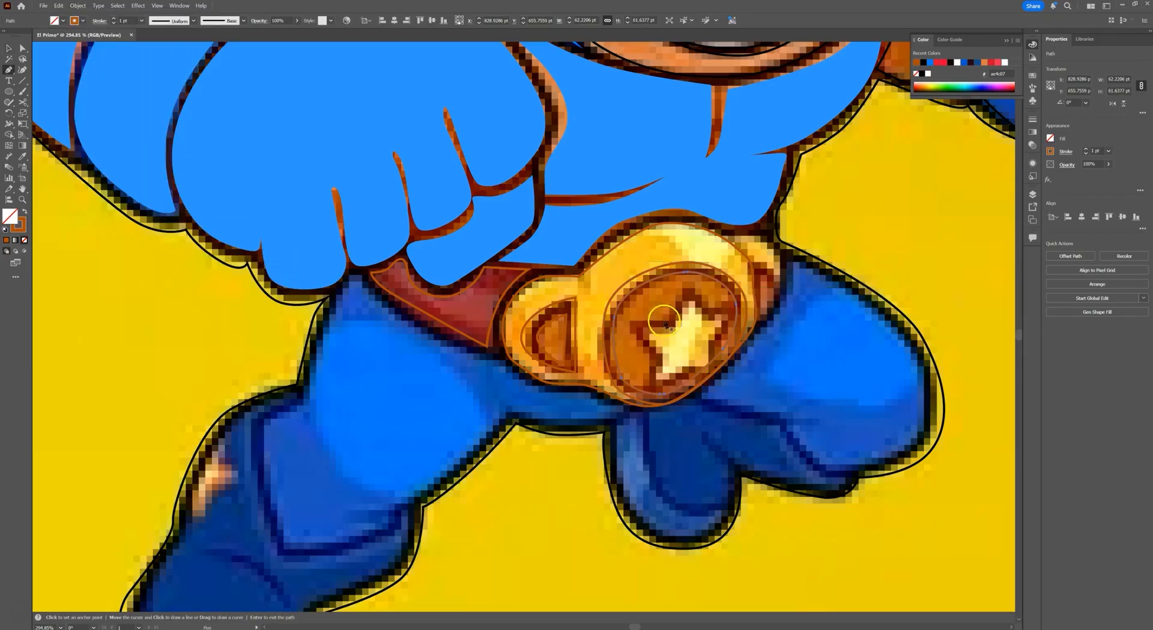
pyautogui.click(663, 320)
pyautogui.click(705, 309)
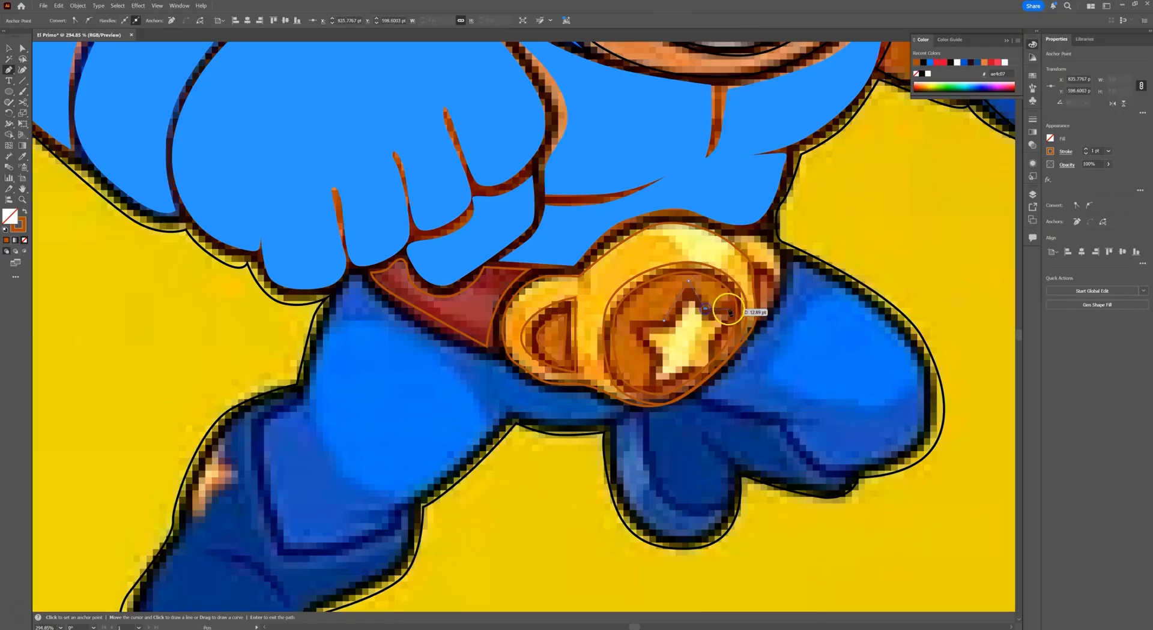
pyautogui.moveTo(734, 299); pyautogui.dragTo(660, 397)
pyautogui.hotkey('ctrl', 'z')
pyautogui.click(688, 368)
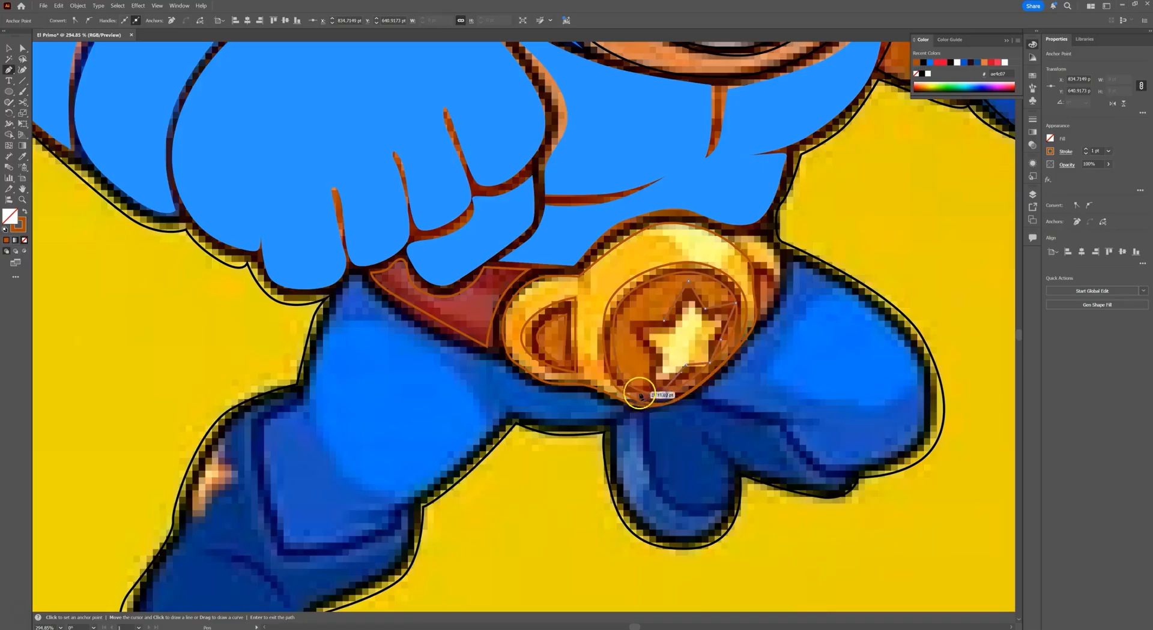
pyautogui.moveTo(648, 355); pyautogui.dragTo(623, 322)
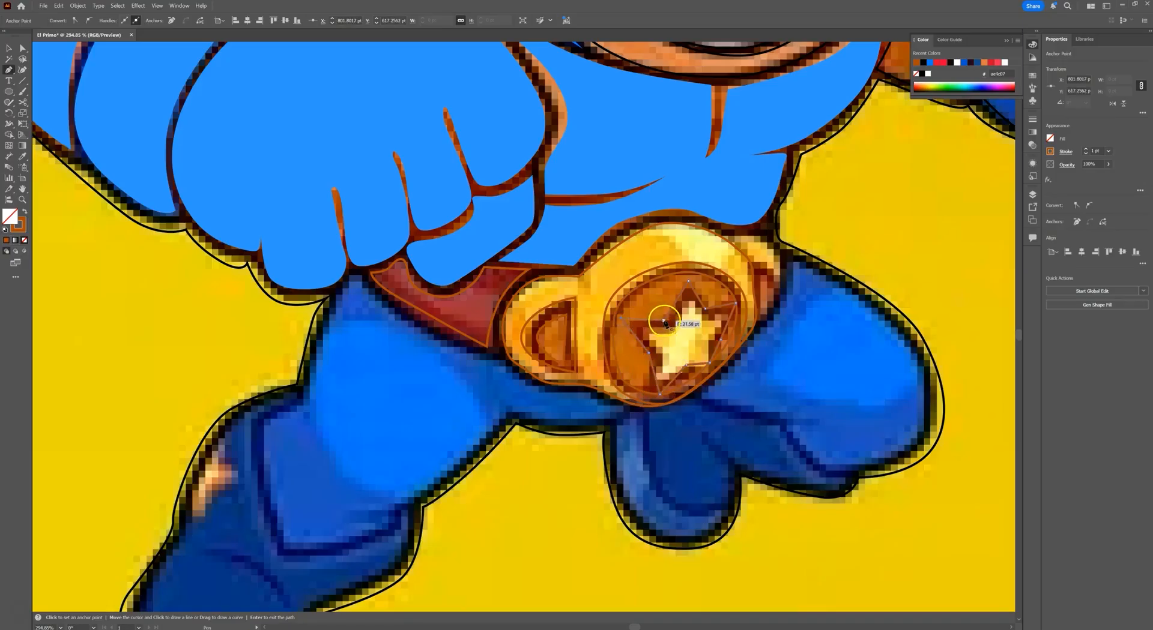
# - Trace the pale yellow inner star as a second Pen outline inside the outer star
pyautogui.moveTo(688, 299); pyautogui.dragTo(690, 362)
pyautogui.click(727, 315)
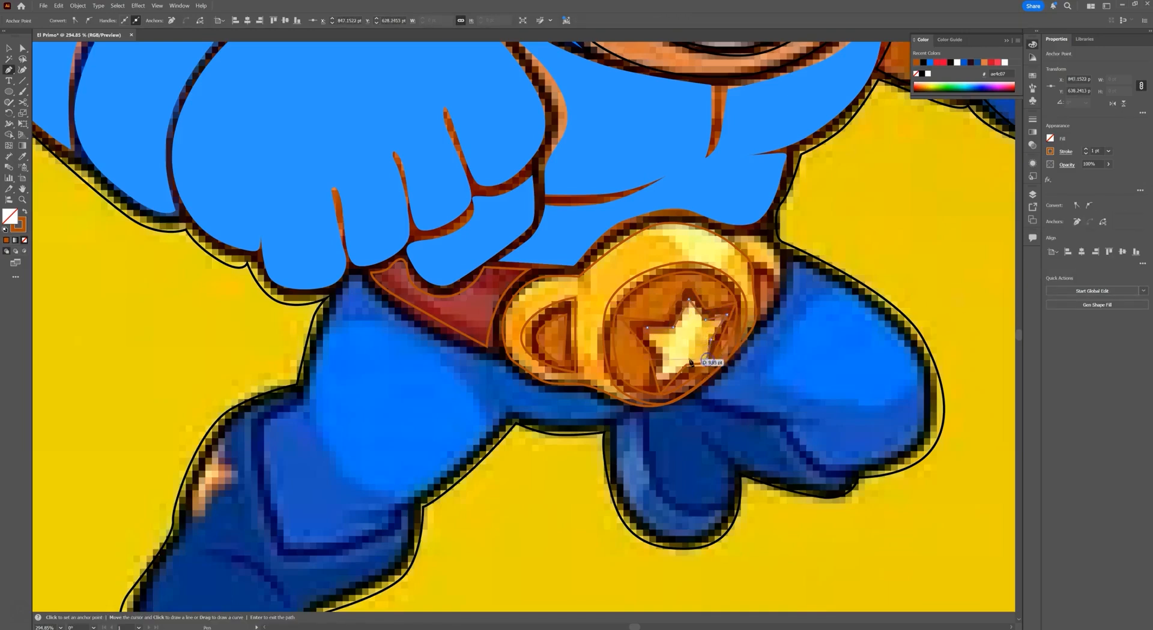
pyautogui.click(663, 382)
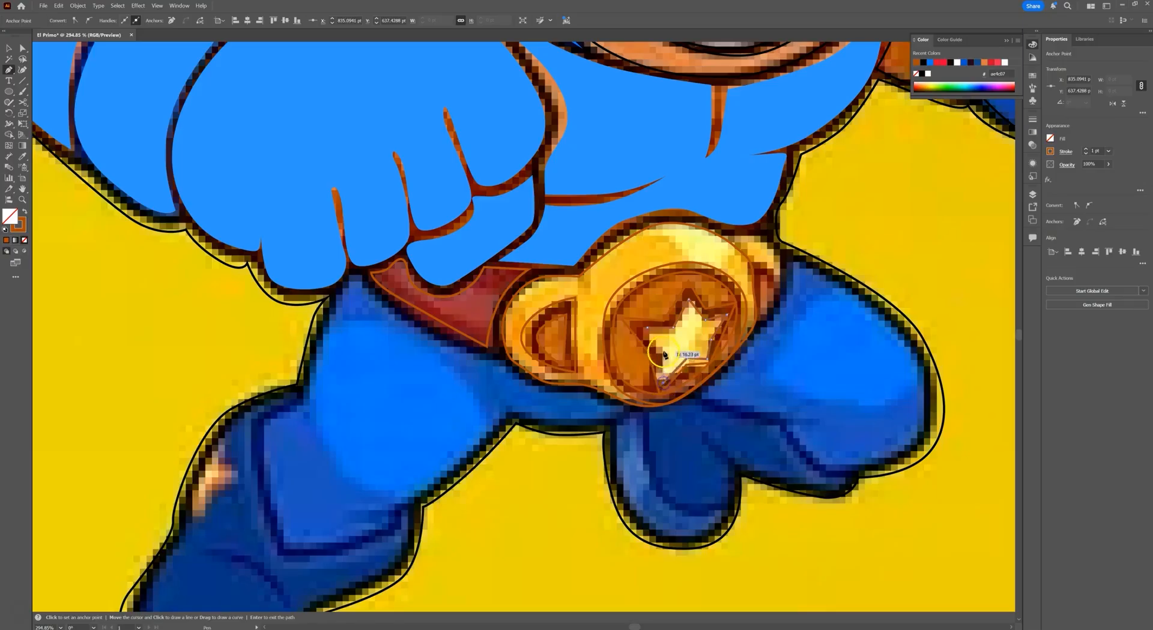
pyautogui.moveTo(662, 347); pyautogui.dragTo(649, 330)
pyautogui.click(647, 329)
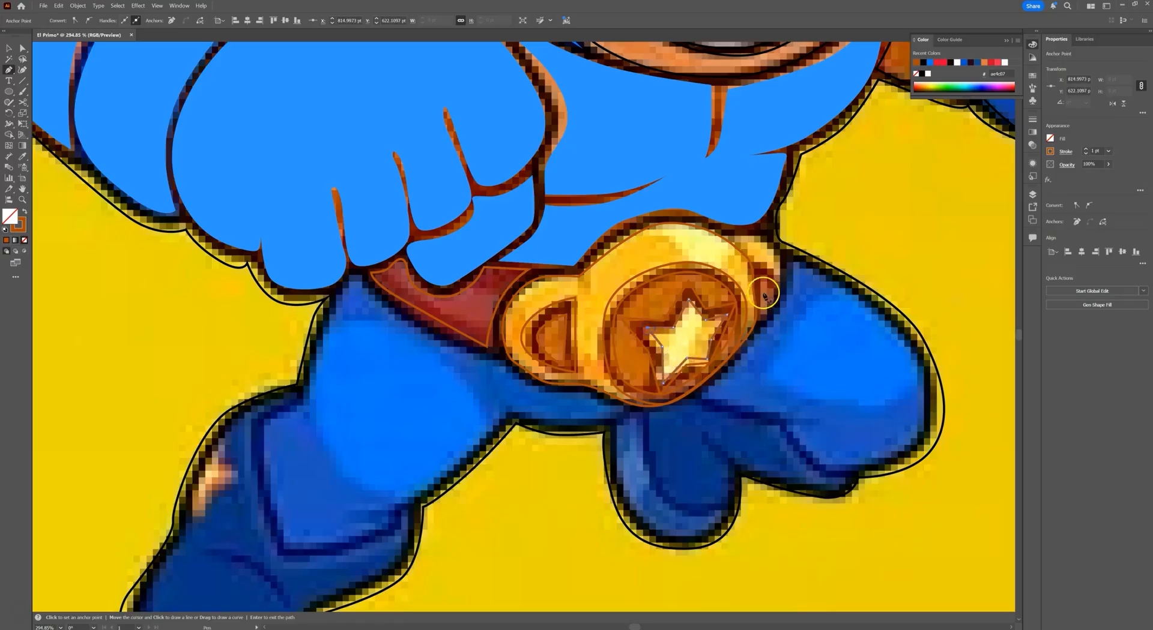
# - Trace the small brown inset and the outer edge of the buckle's right lug with the Pen tool
pyautogui.click(756, 266)
pyautogui.hotkey('ctrl', 'z')
pyautogui.click(763, 315)
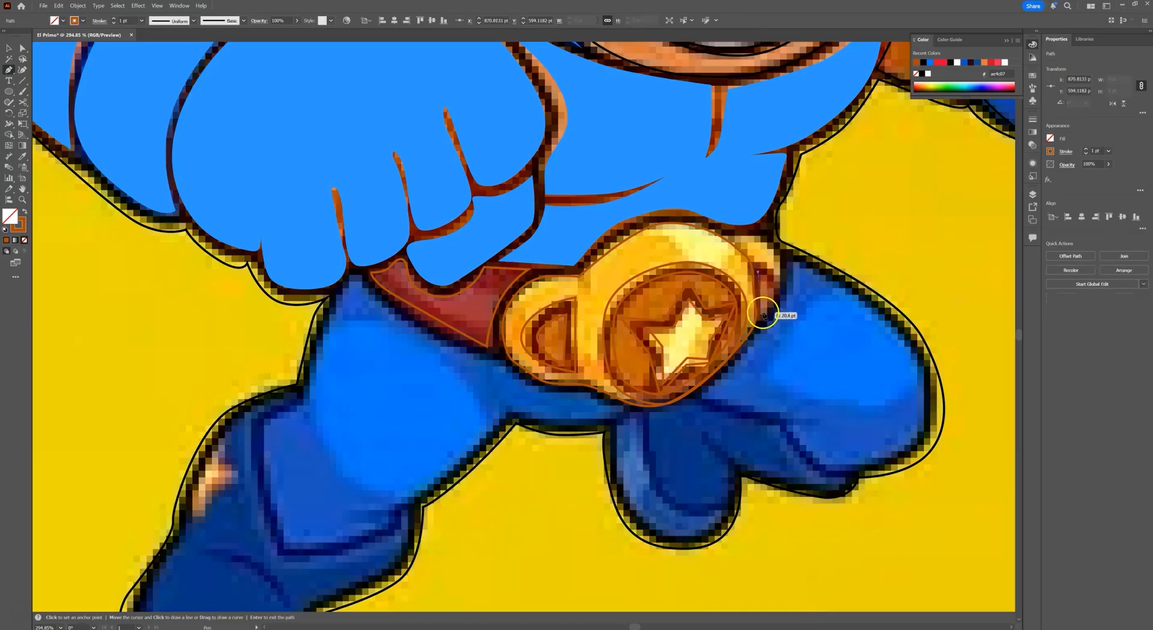
pyautogui.click(760, 274)
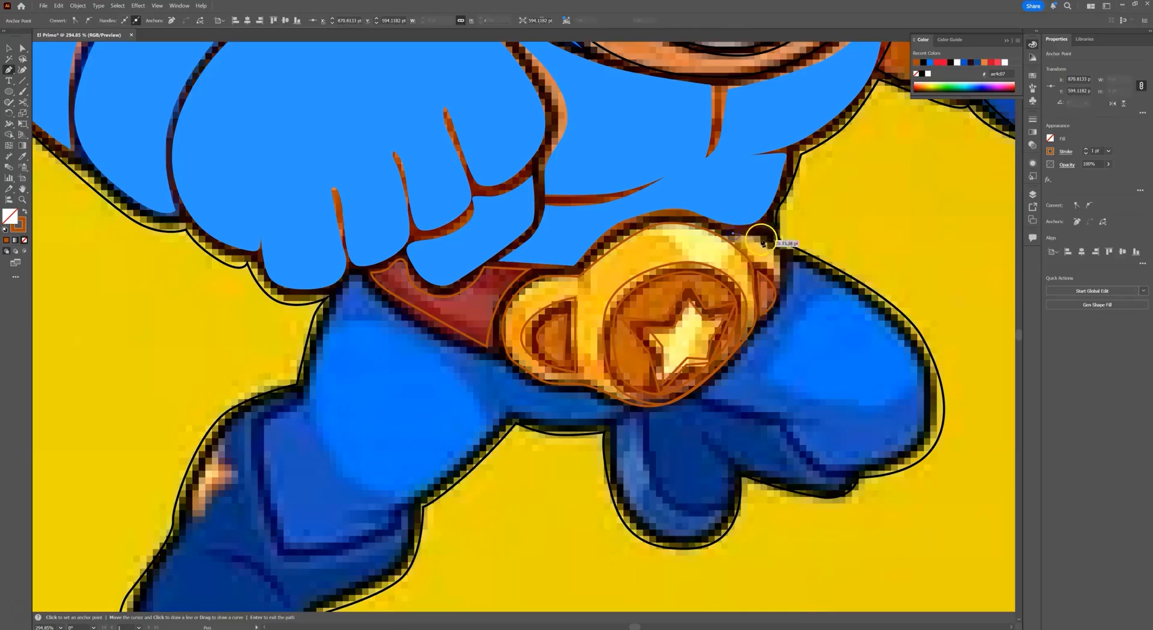
pyautogui.click(778, 266)
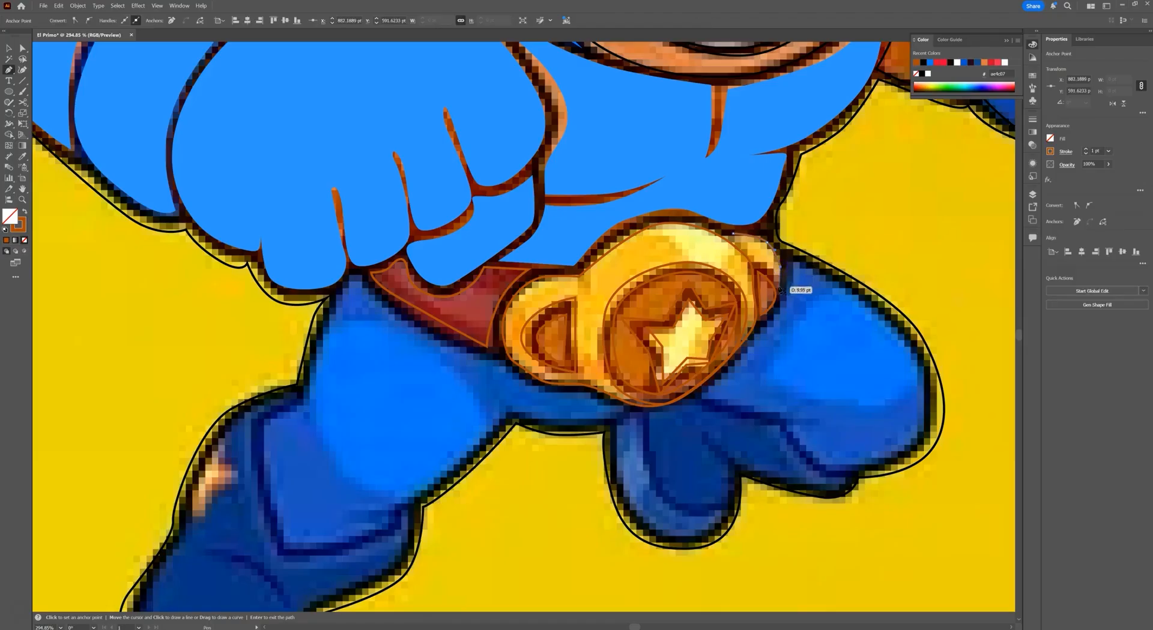
pyautogui.click(733, 234)
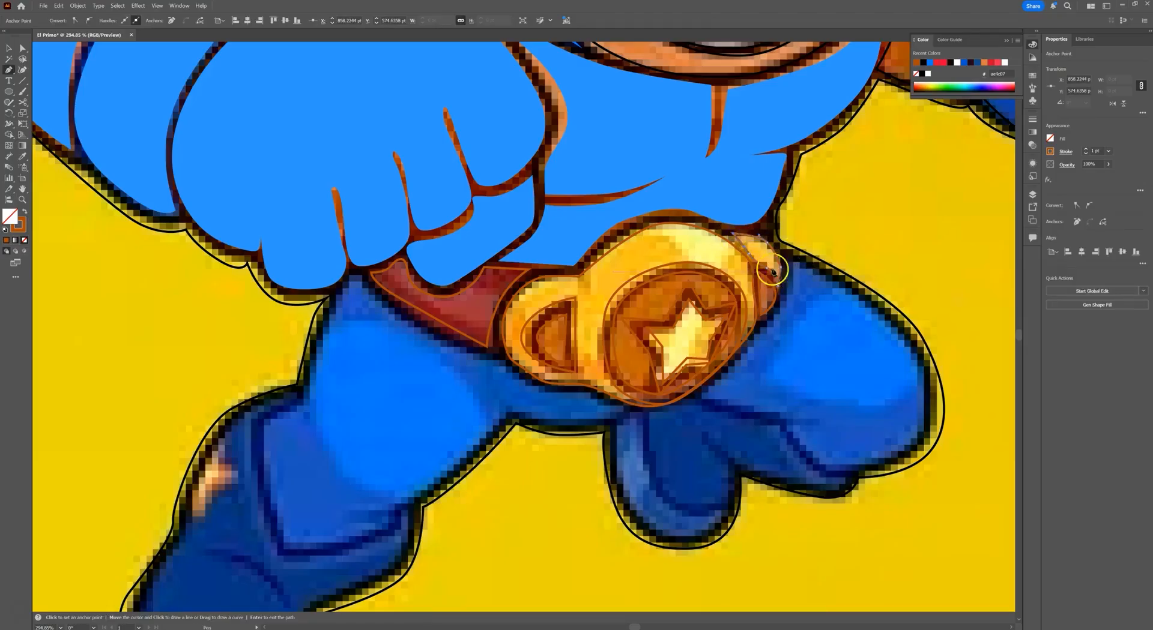
# - Trace the raised blue thigh to the right of the buckle as a closed Pen path along its dark outline
pyautogui.click(786, 261)
pyautogui.click(777, 320)
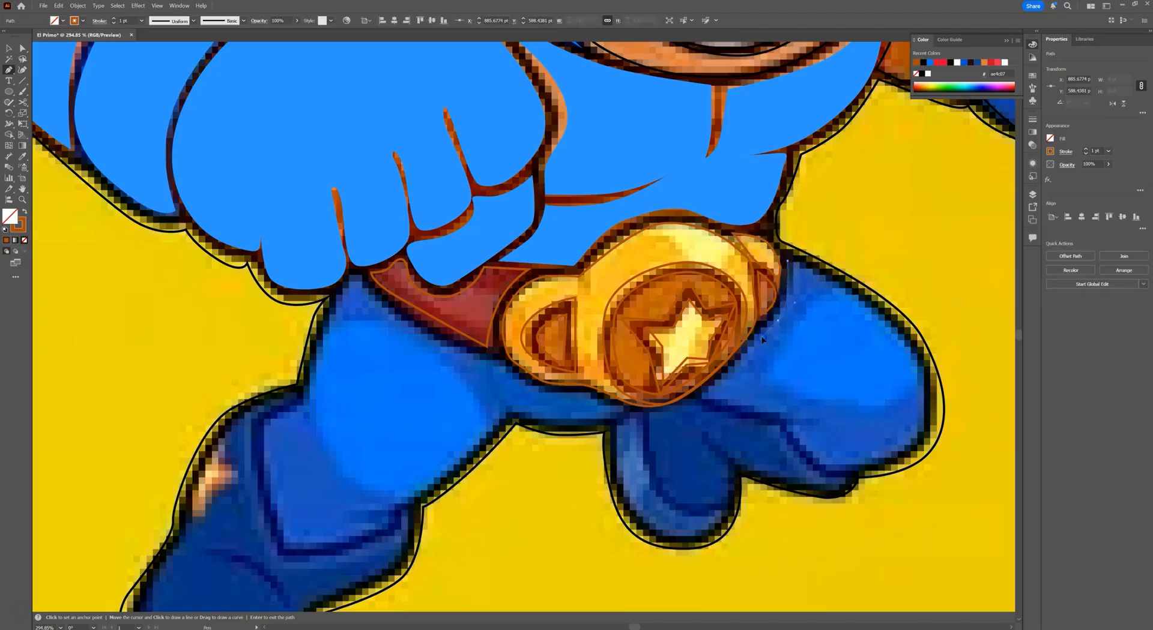
pyautogui.moveTo(705, 394); pyautogui.dragTo(851, 478)
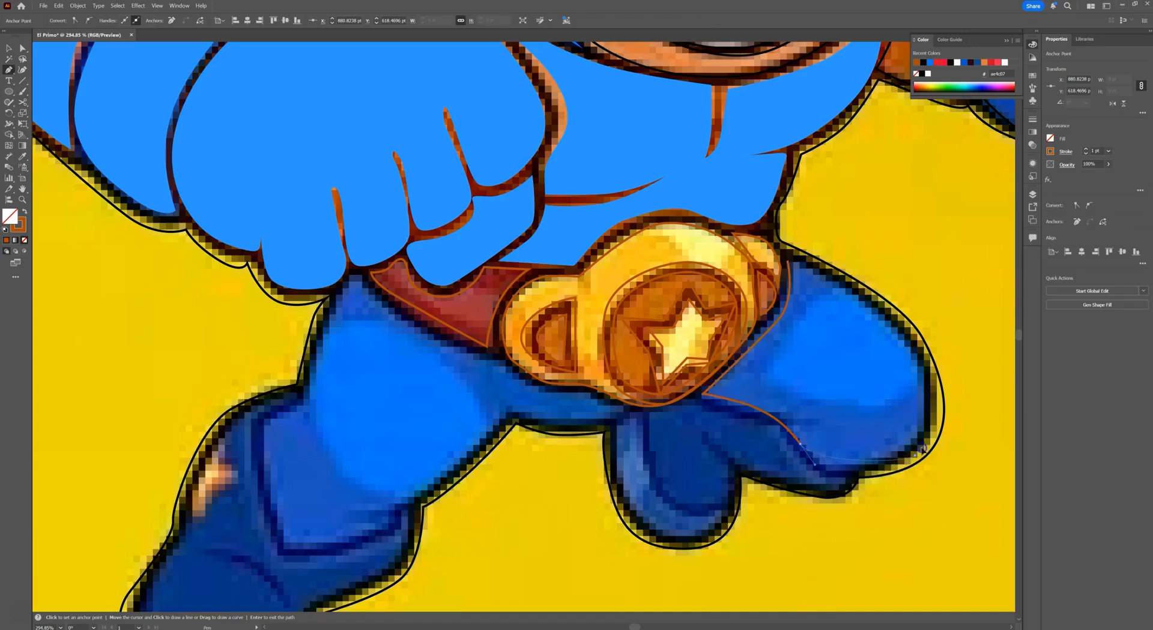
pyautogui.moveTo(934, 434)
pyautogui.mouseDown()
pyautogui.moveTo(925, 362)
pyautogui.moveTo(906, 329)
pyautogui.mouseUp()
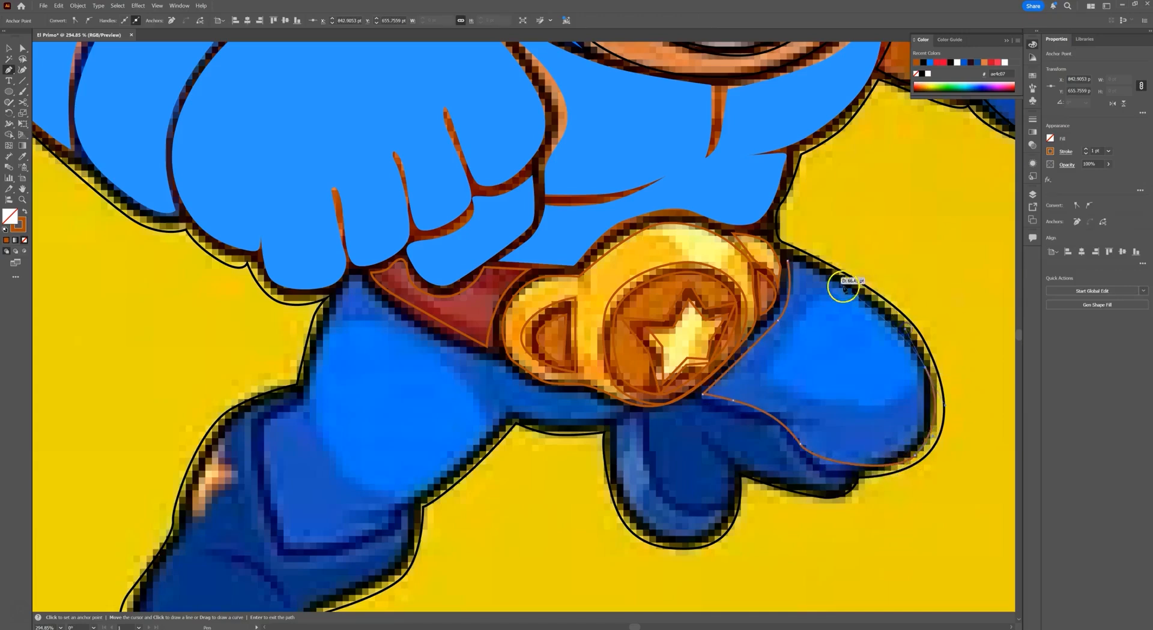
pyautogui.moveTo(788, 263); pyautogui.dragTo(761, 258)
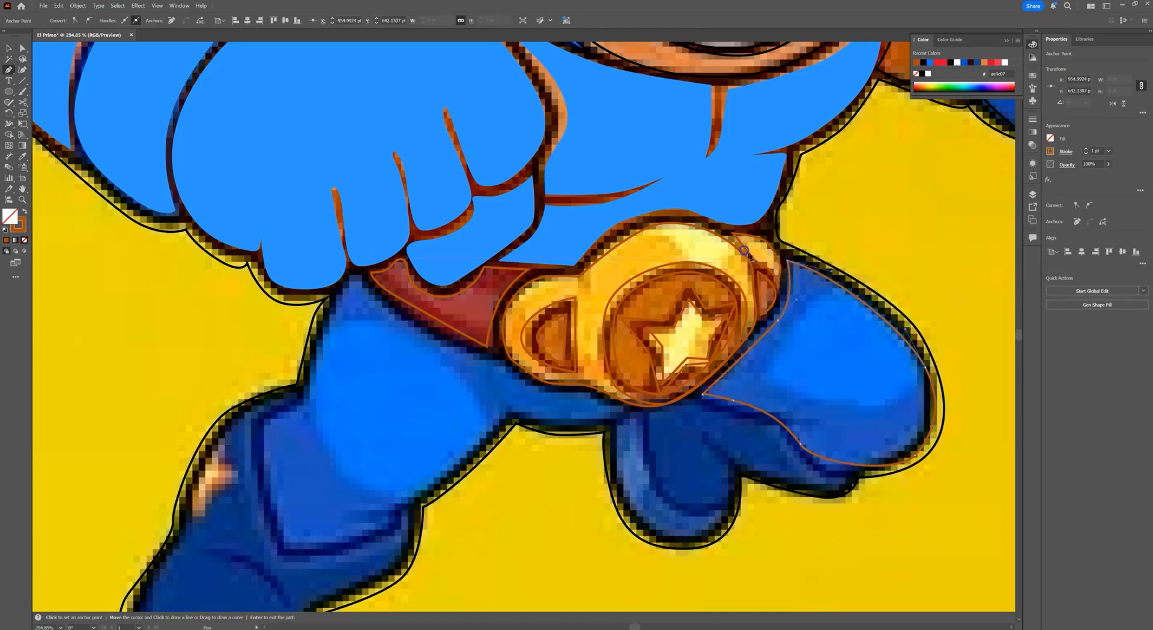
# - Trace the dark blue rear boot and its lower-leg part beneath the buckle as one closed Pen path
pyautogui.moveTo(648, 415); pyautogui.dragTo(736, 494)
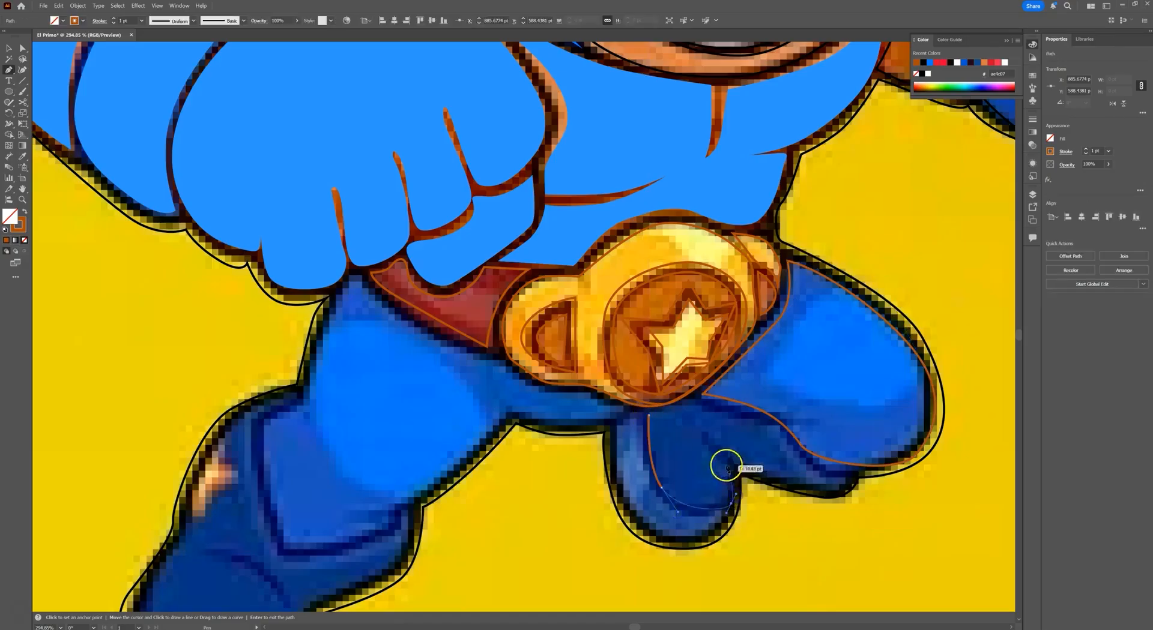
pyautogui.moveTo(701, 438); pyautogui.dragTo(798, 438)
pyautogui.moveTo(733, 416); pyautogui.dragTo(649, 419)
# - Trace the lighter blue sole around the rear boot as a closed curved Pen path
pyautogui.click(638, 412)
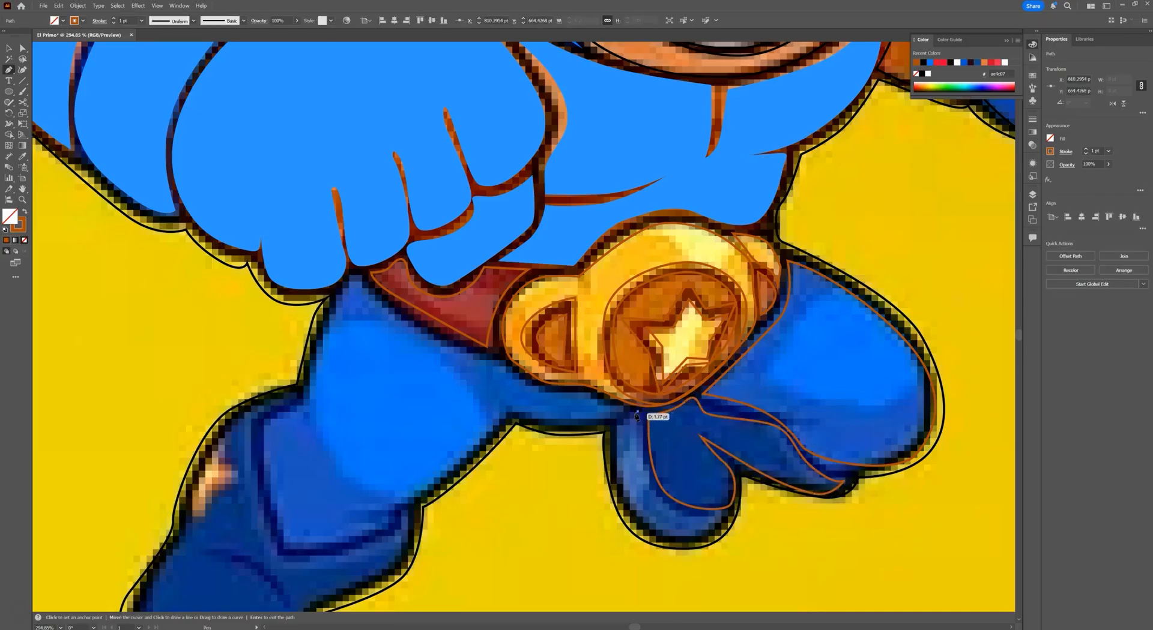
pyautogui.click(613, 427)
pyautogui.moveTo(599, 471); pyautogui.dragTo(627, 502)
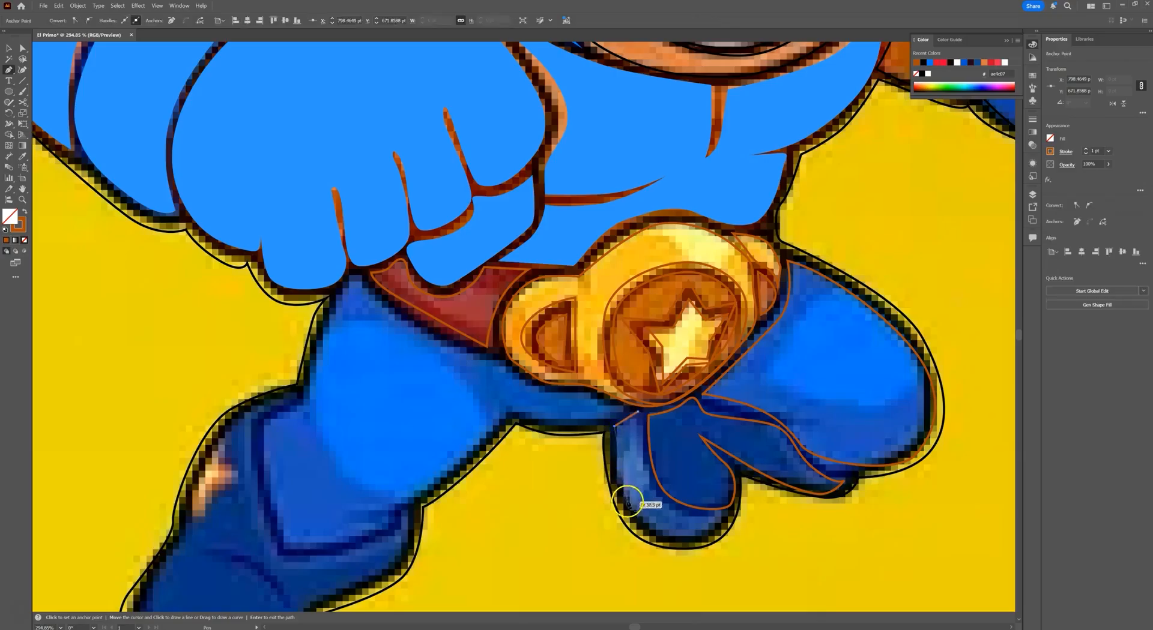
pyautogui.moveTo(680, 541); pyautogui.dragTo(656, 497)
pyautogui.hotkey('ctrl', 'z')
pyautogui.click(638, 471)
pyautogui.click(638, 413)
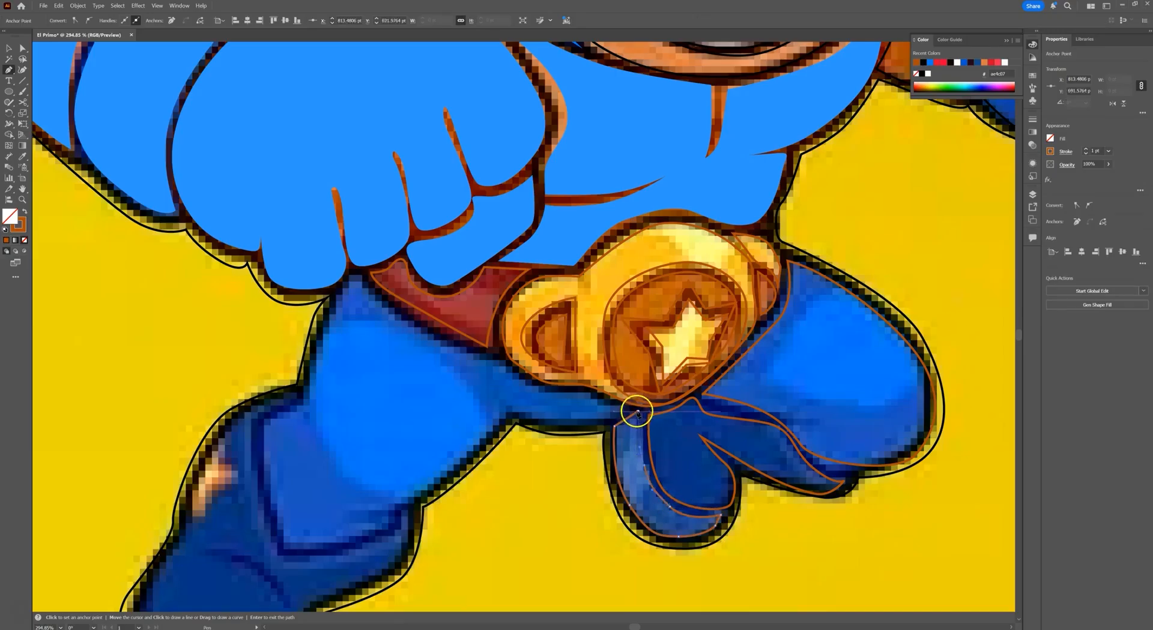
# - Trace the other trouser leg from the belt strap to the boot, including the narrow strip under the buckle, as a closed Pen path
pyautogui.moveTo(361, 278); pyautogui.dragTo(551, 422)
pyautogui.click(618, 406)
pyautogui.click(590, 425)
pyautogui.click(504, 405)
pyautogui.moveTo(480, 442); pyautogui.dragTo(399, 456)
pyautogui.press('space')
pyautogui.click(356, 446)
pyautogui.click(337, 382)
pyautogui.click(344, 325)
pyautogui.moveTo(382, 314); pyautogui.dragTo(400, 245)
pyautogui.click(437, 186)
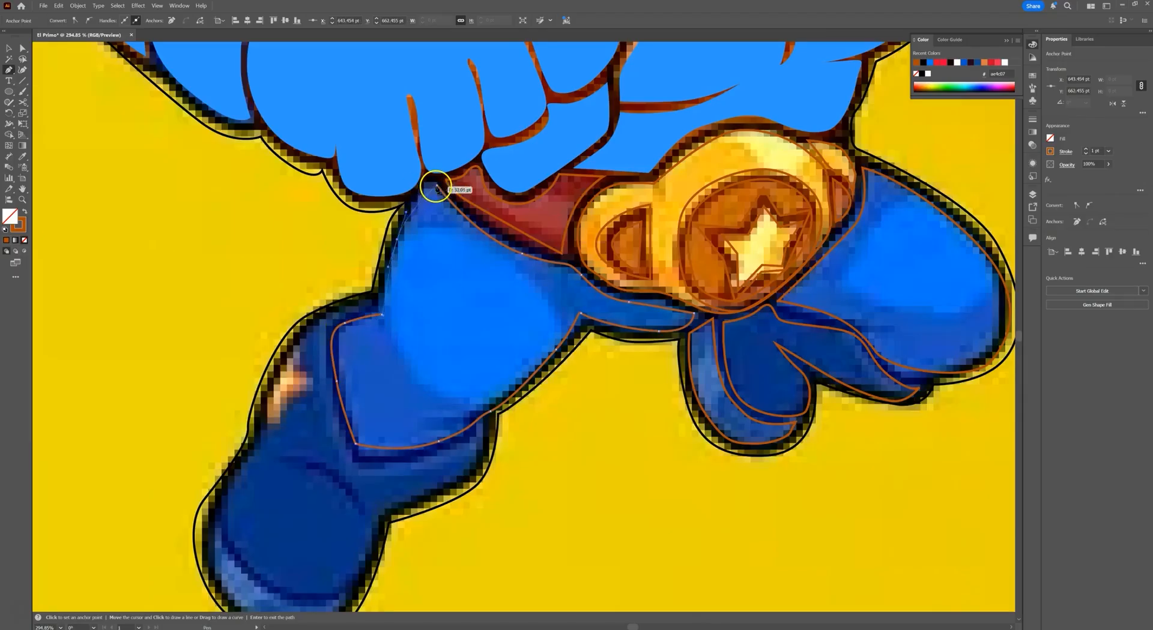
# - Start the left boot's outline with the Pen tool, following its pointed top edge and the contour from the cuff to the ankle
pyautogui.click(373, 302)
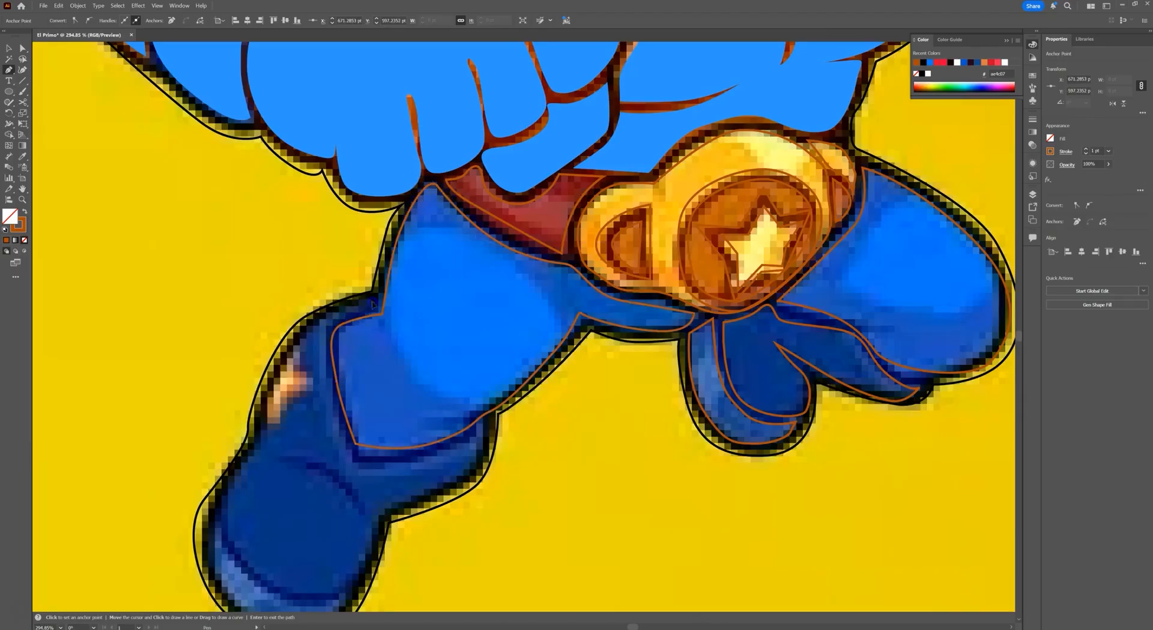
pyautogui.moveTo(326, 328); pyautogui.dragTo(318, 346)
pyautogui.click(350, 444)
pyautogui.moveTo(372, 467); pyautogui.dragTo(403, 465)
pyautogui.moveTo(470, 440); pyautogui.dragTo(477, 427)
pyautogui.click(487, 449)
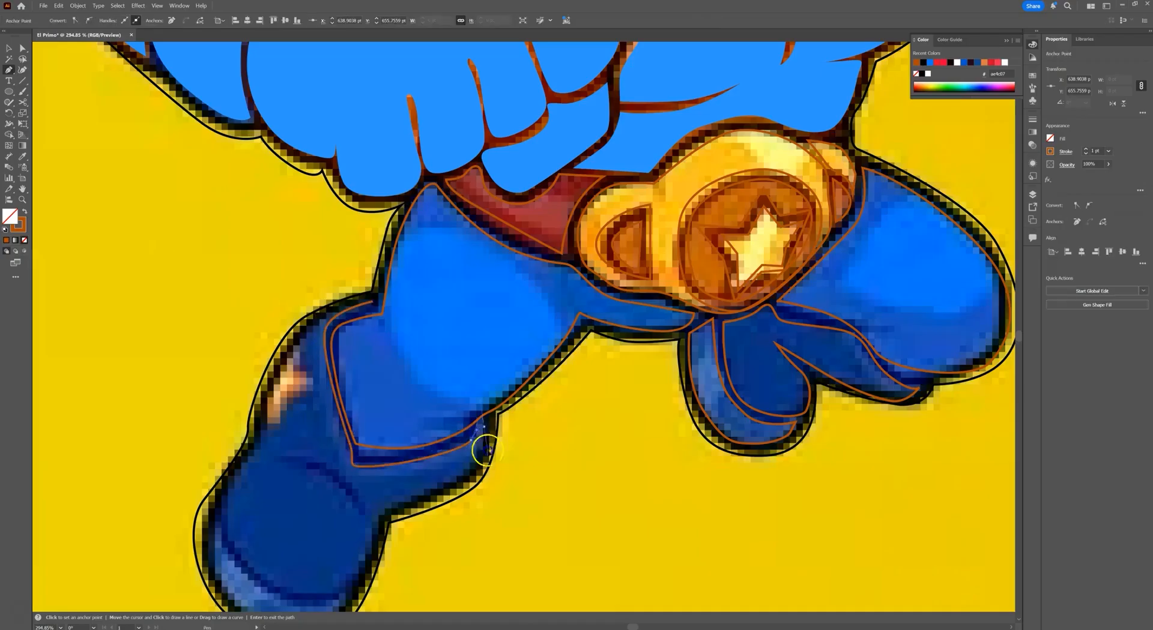
pyautogui.moveTo(398, 502); pyautogui.dragTo(430, 421)
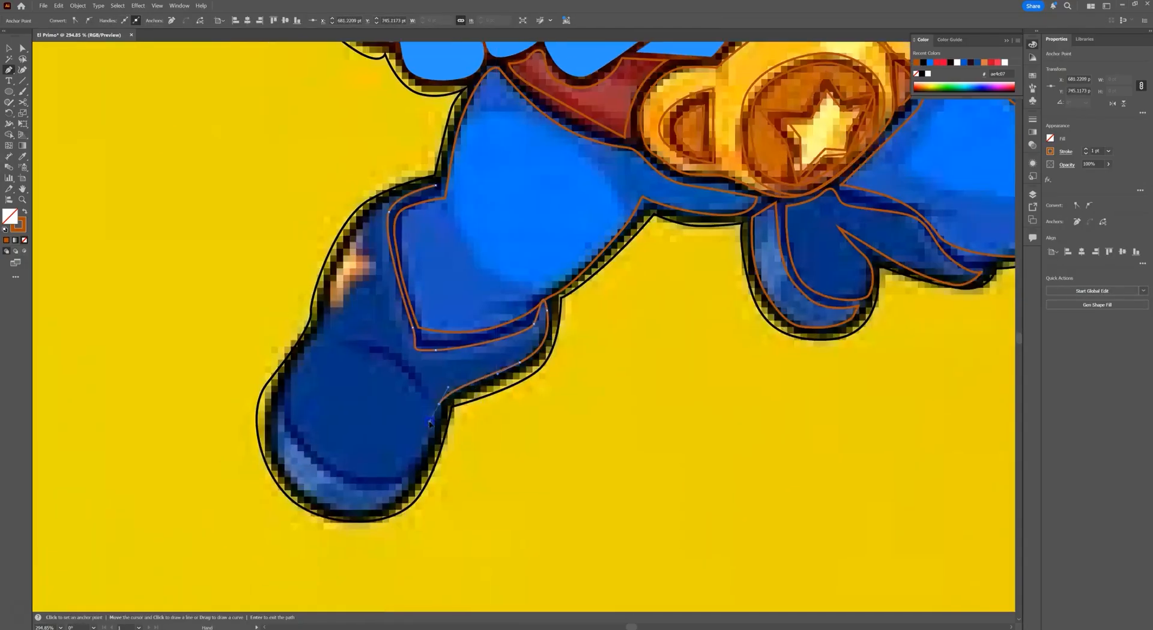
# - Continue the left boot's outline around the lighter blue sole and back along the dark seam above it
pyautogui.moveTo(388, 354); pyautogui.dragTo(410, 481)
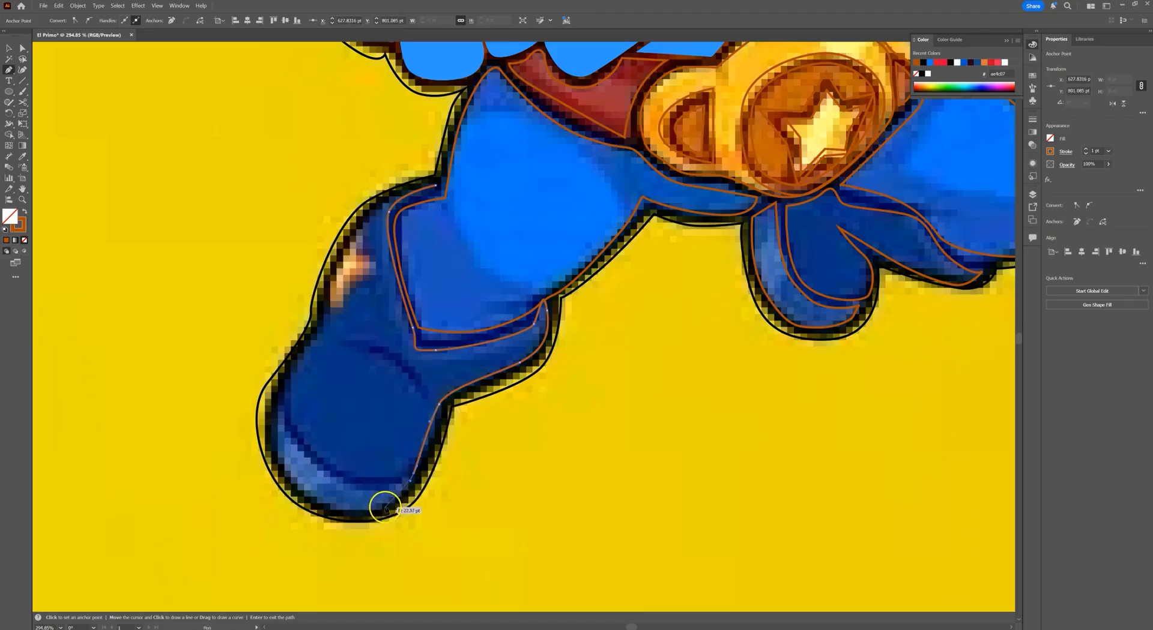
pyautogui.moveTo(375, 513); pyautogui.dragTo(343, 516)
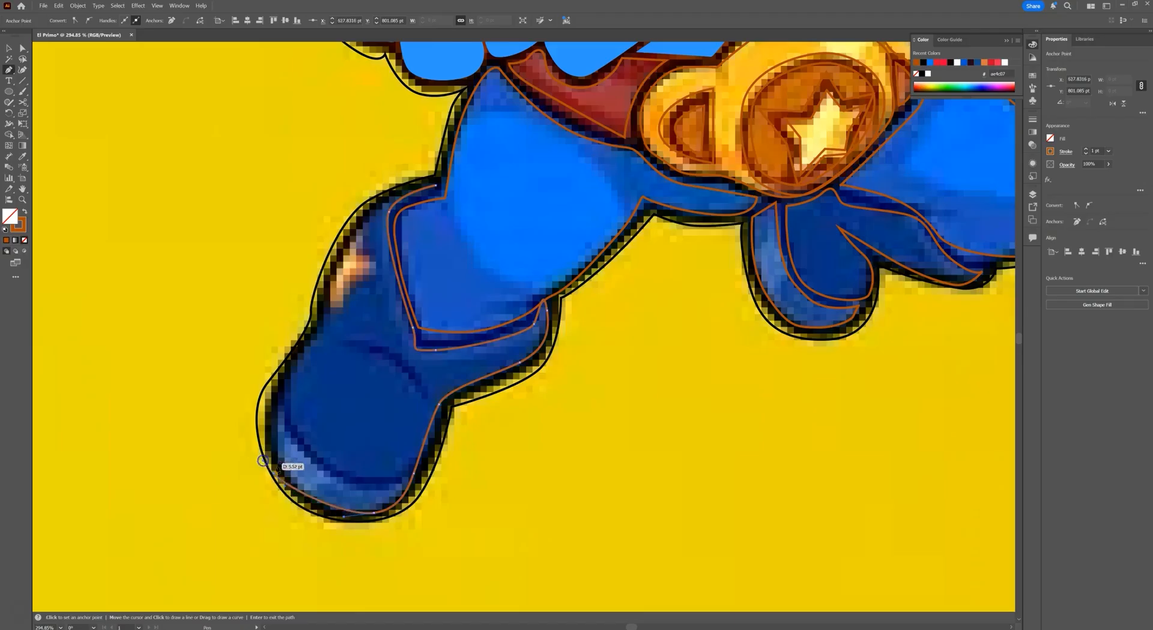
pyautogui.click(265, 463)
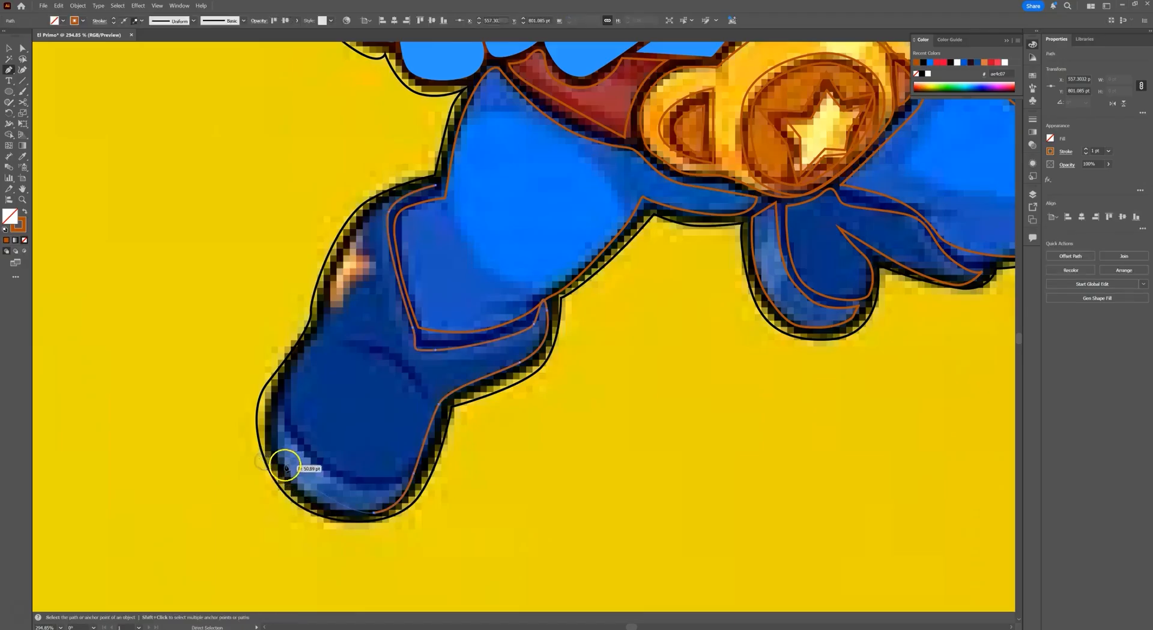
pyautogui.click(281, 384)
pyautogui.moveTo(345, 483); pyautogui.dragTo(317, 457)
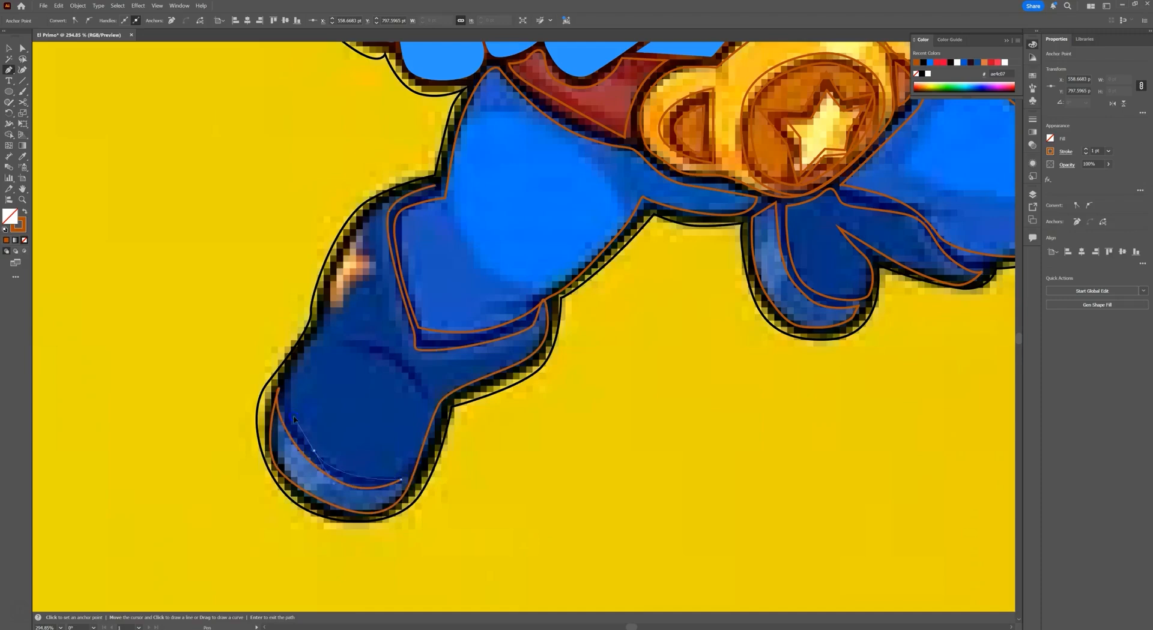
# - Complete the left boot's outline up its front edge and around the skin-coloured patch, closing the path at the knee
pyautogui.moveTo(286, 413); pyautogui.dragTo(363, 285)
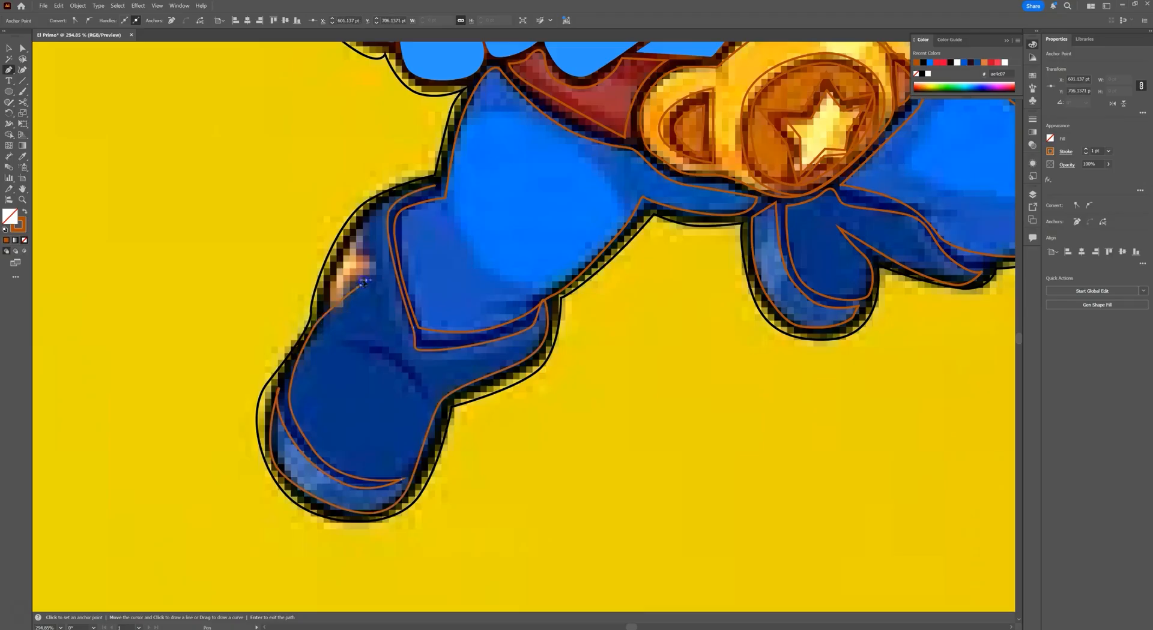
pyautogui.click(321, 306)
pyautogui.moveTo(347, 238); pyautogui.dragTo(349, 233)
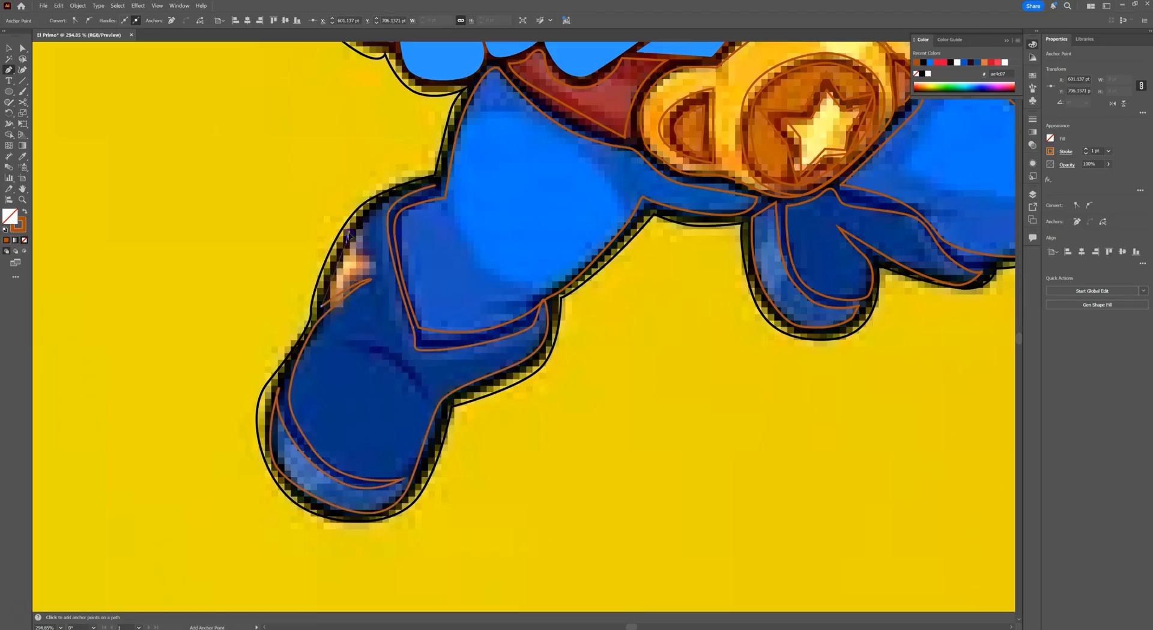
pyautogui.click(436, 187)
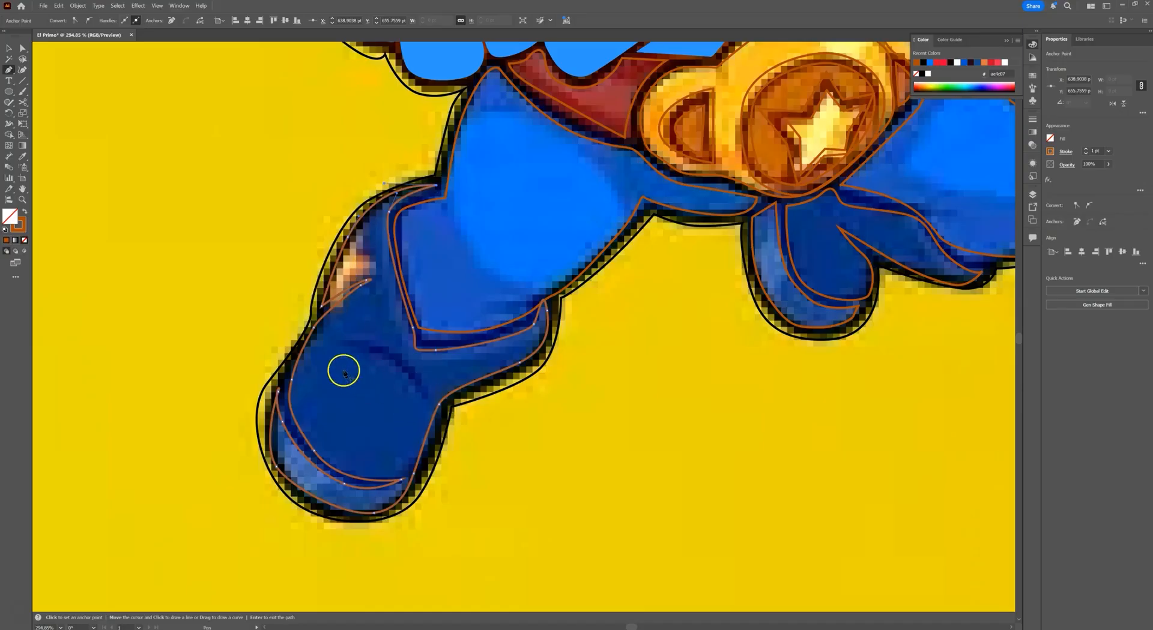
# - Trace the thin curved crease on the left boot with the Pen tool and fill it with the sampled dark navy
pyautogui.moveTo(342, 349); pyautogui.dragTo(370, 349)
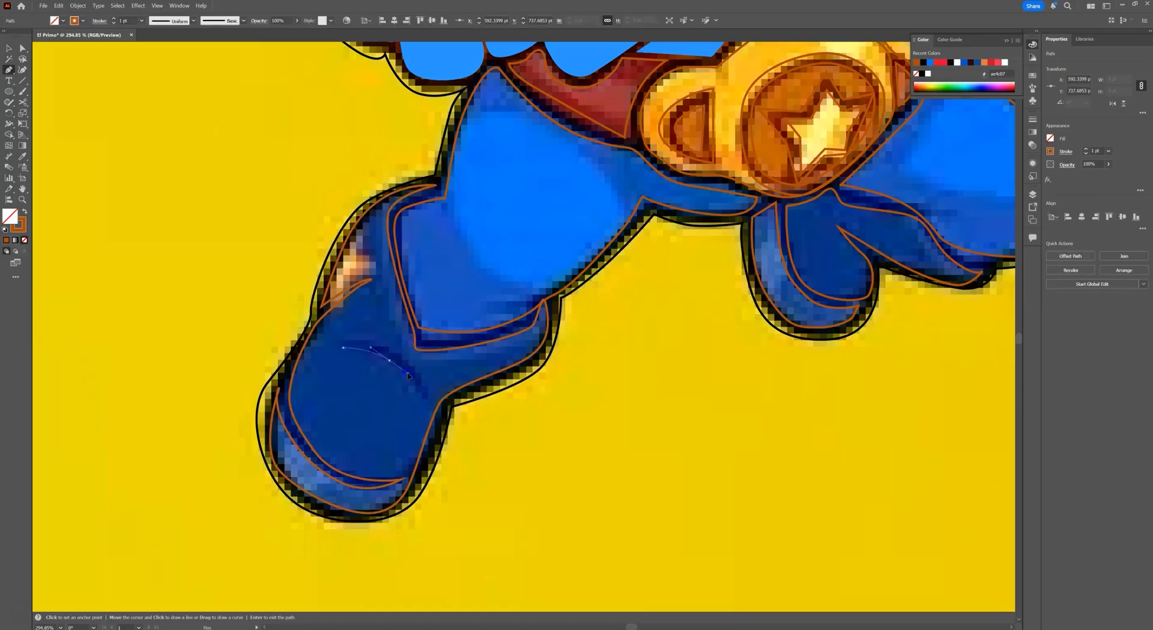
pyautogui.moveTo(421, 402); pyautogui.dragTo(389, 351)
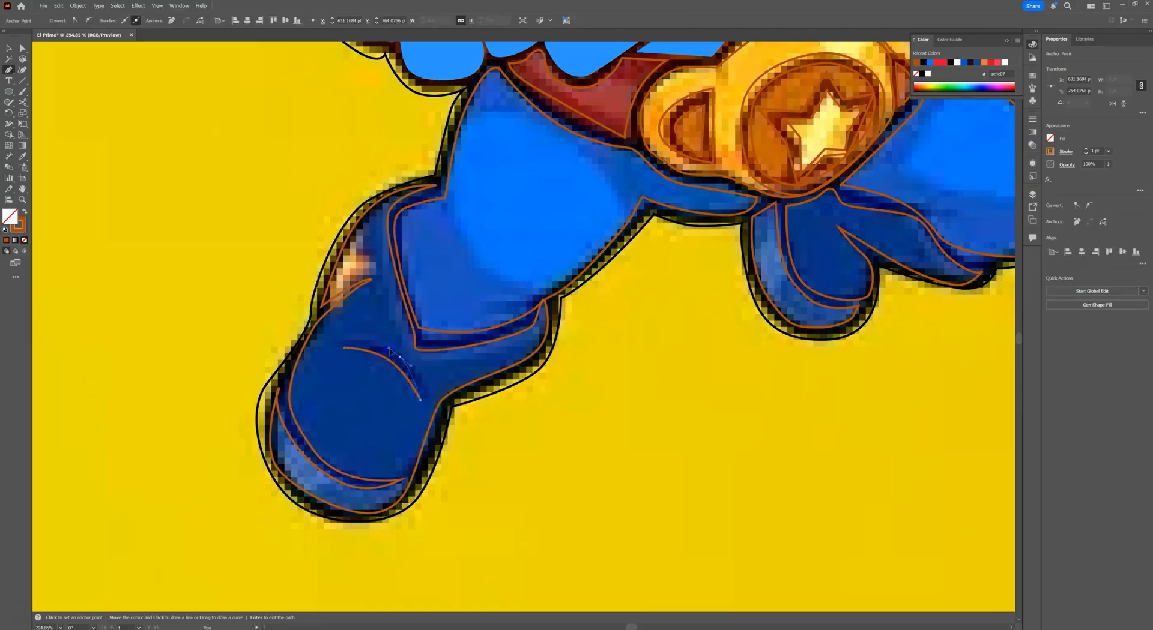
pyautogui.click(342, 347)
pyautogui.press('i')
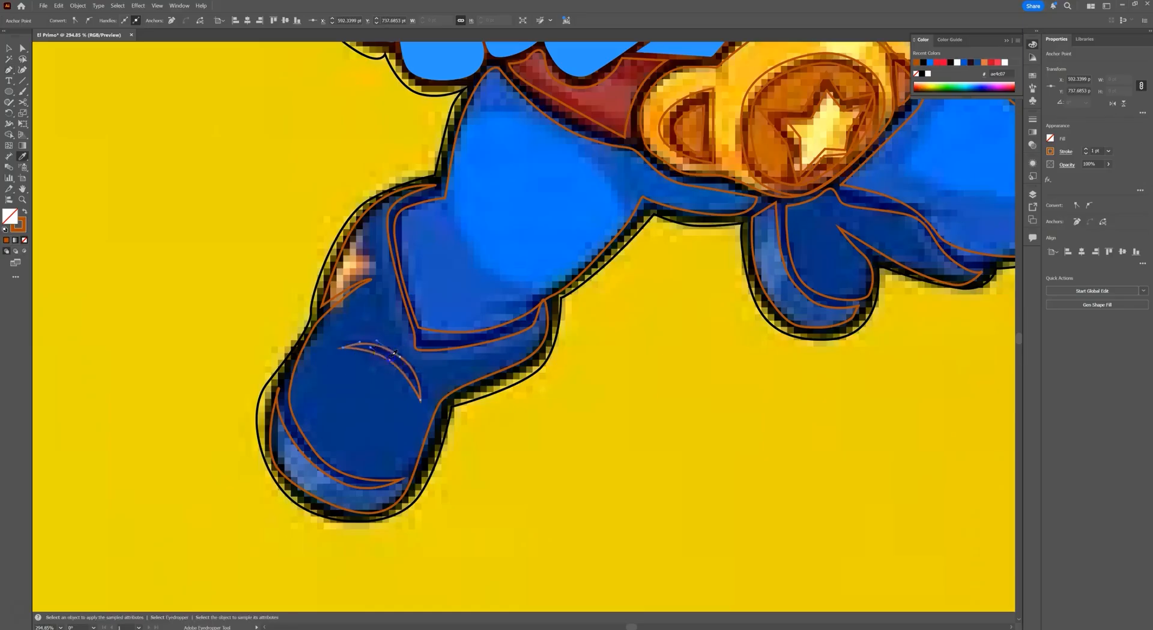
pyautogui.click(390, 358)
# - Trace the light oval highlight on the upper left of the mask as a closed Pen path about 49 pt long
pyautogui.moveTo(661, 400)
pyautogui.mouseDown()
pyautogui.moveTo(525, 391)
pyautogui.moveTo(575, 392)
pyautogui.mouseUp()
pyautogui.moveTo(763, 361); pyautogui.dragTo(597, 418)
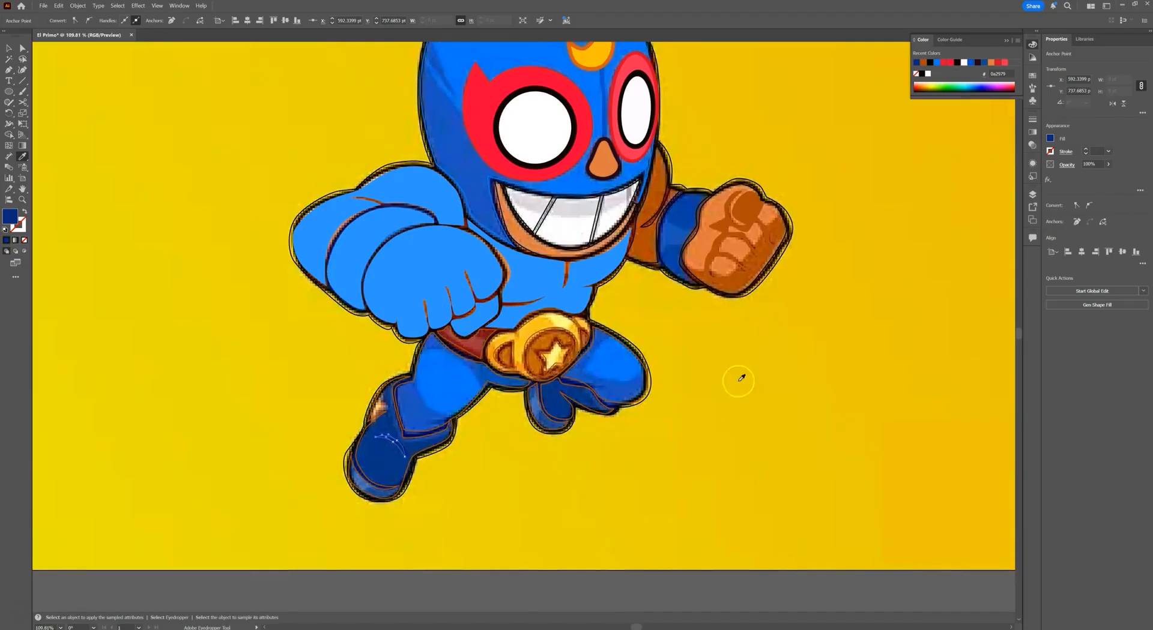
pyautogui.moveTo(738, 382); pyautogui.dragTo(718, 412)
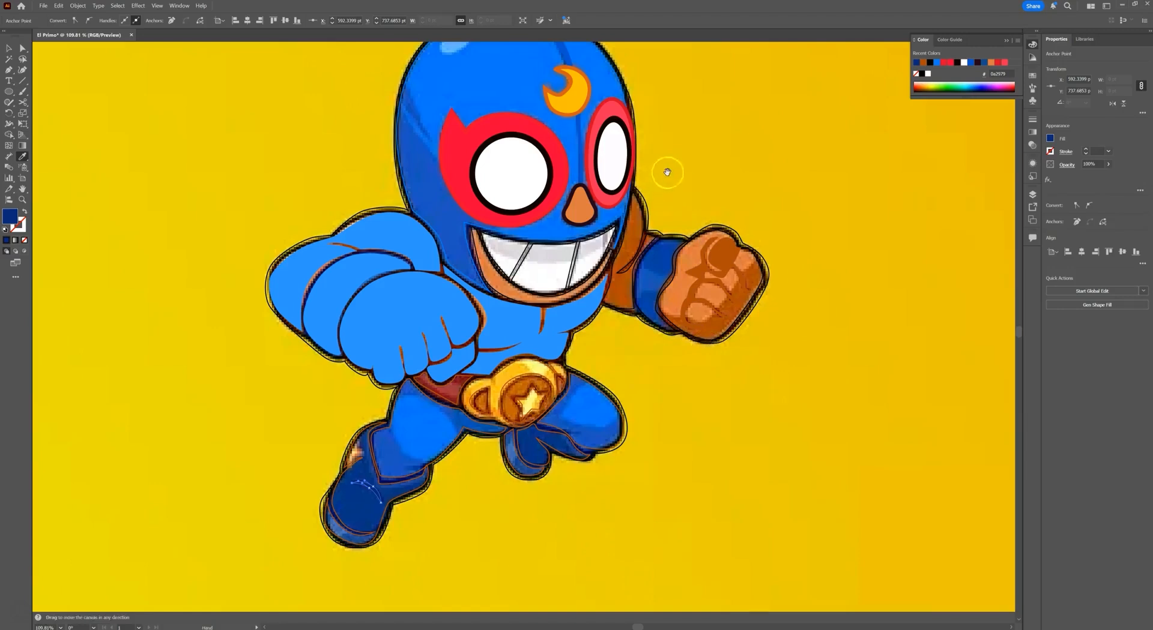
pyautogui.moveTo(667, 172); pyautogui.dragTo(675, 286)
pyautogui.moveTo(445, 149); pyautogui.dragTo(536, 176)
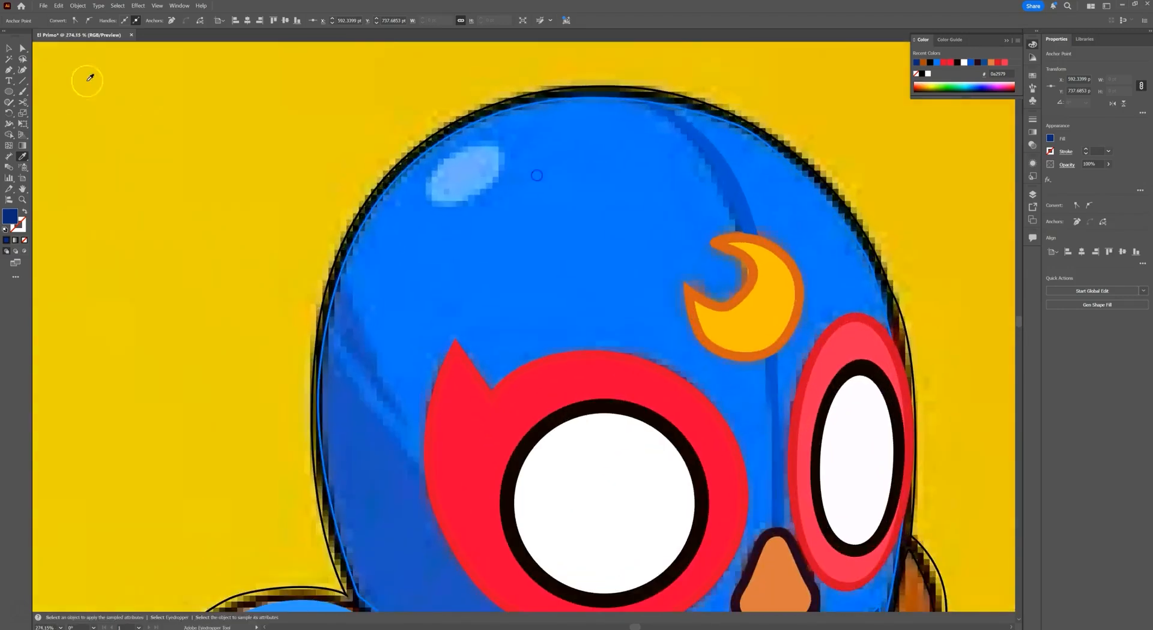
pyautogui.click(9, 92)
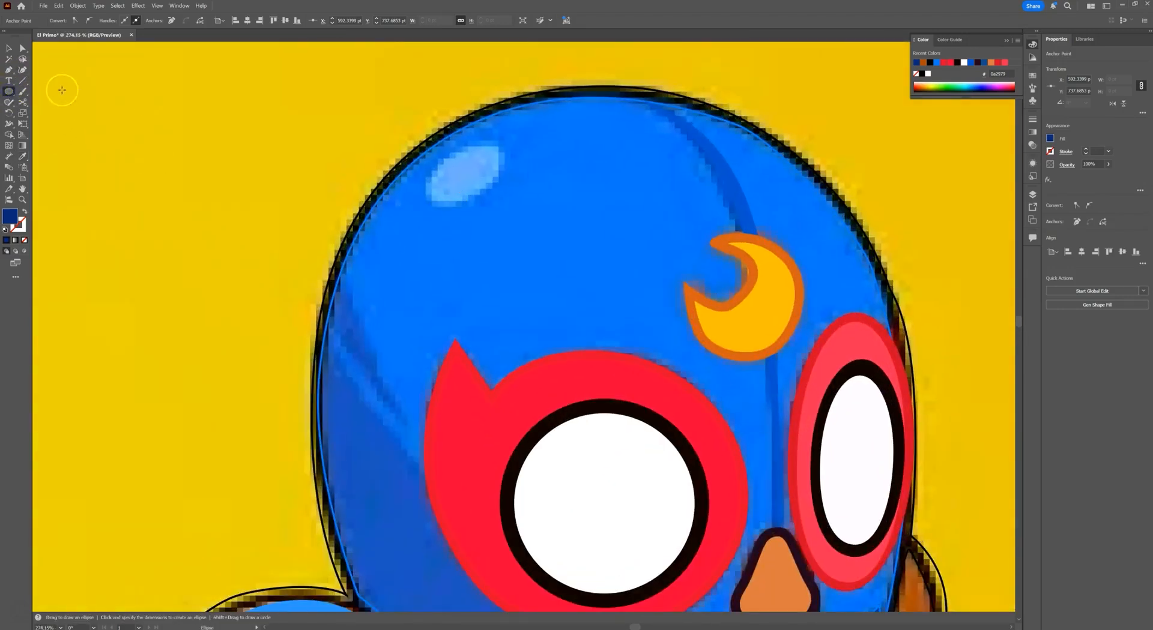
pyautogui.press('p')
pyautogui.click(499, 144)
pyautogui.click(428, 204)
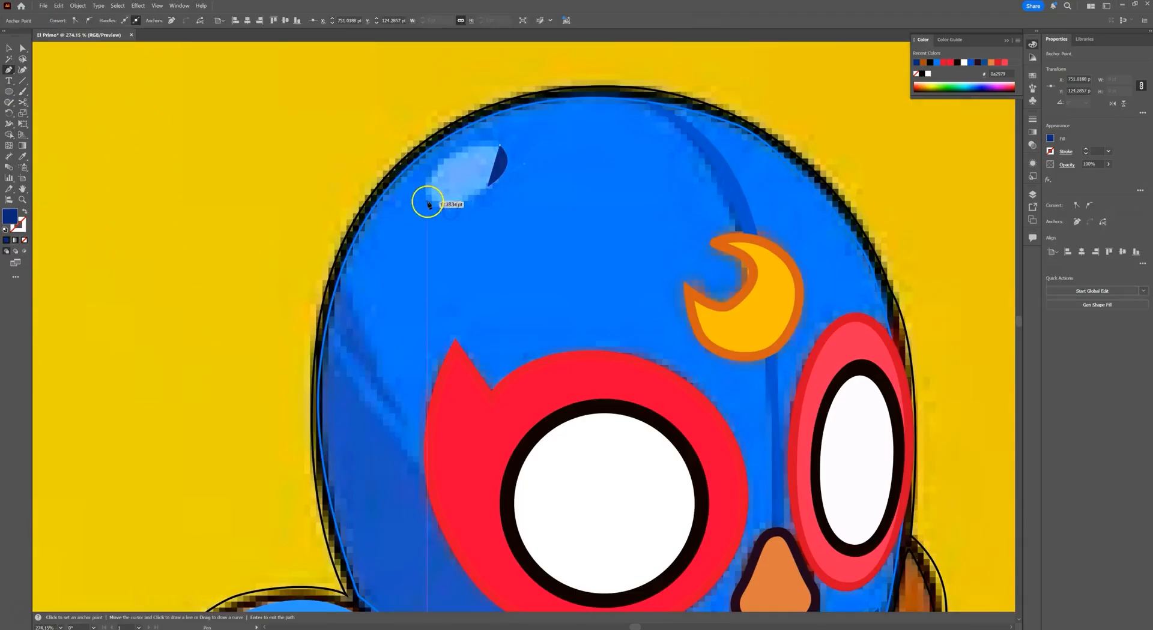
pyautogui.click(499, 145)
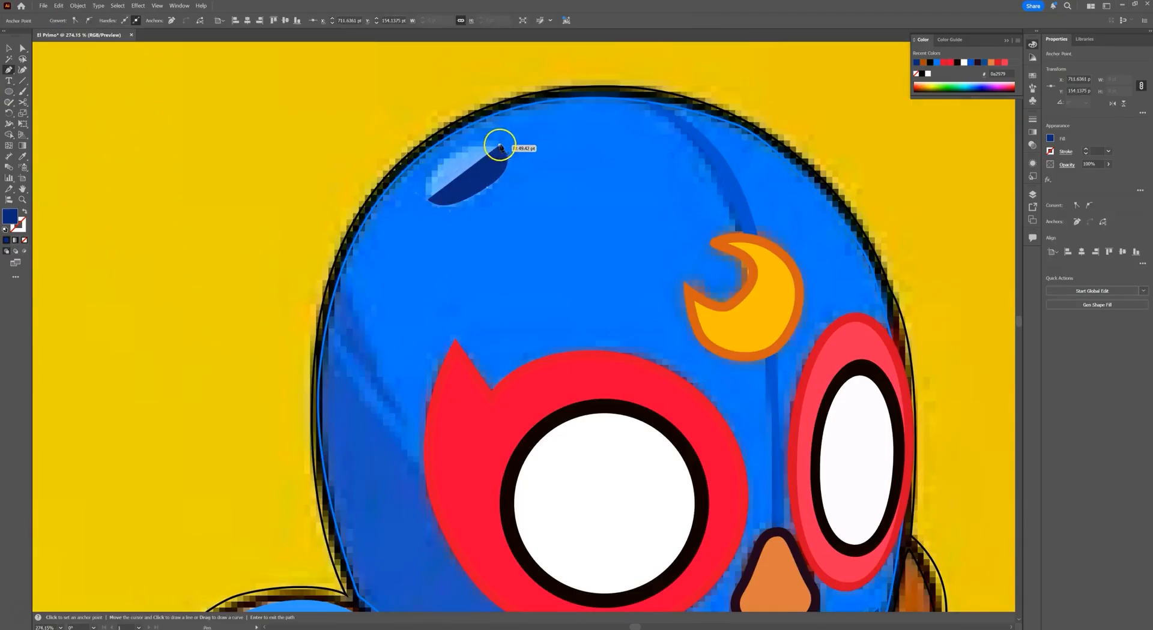
pyautogui.moveTo(500, 145); pyautogui.dragTo(576, 144)
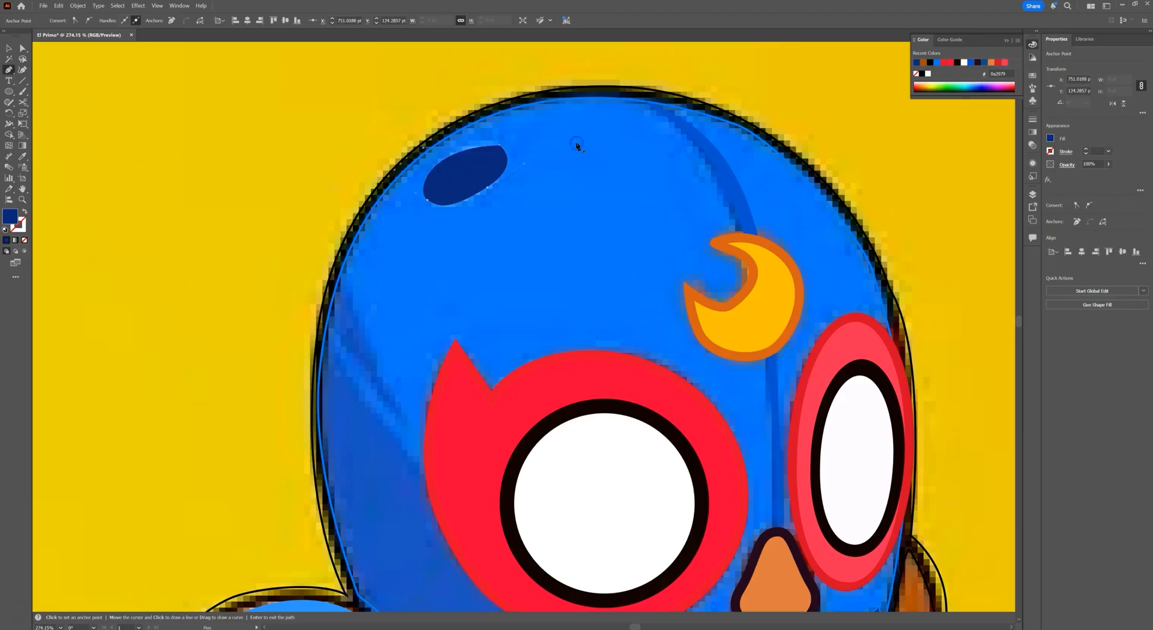
# - Fill the mask's oval highlight with the light blue sampled from the reference image, without a stroke
pyautogui.hotkey('shift', 'x')
pyautogui.press('i')
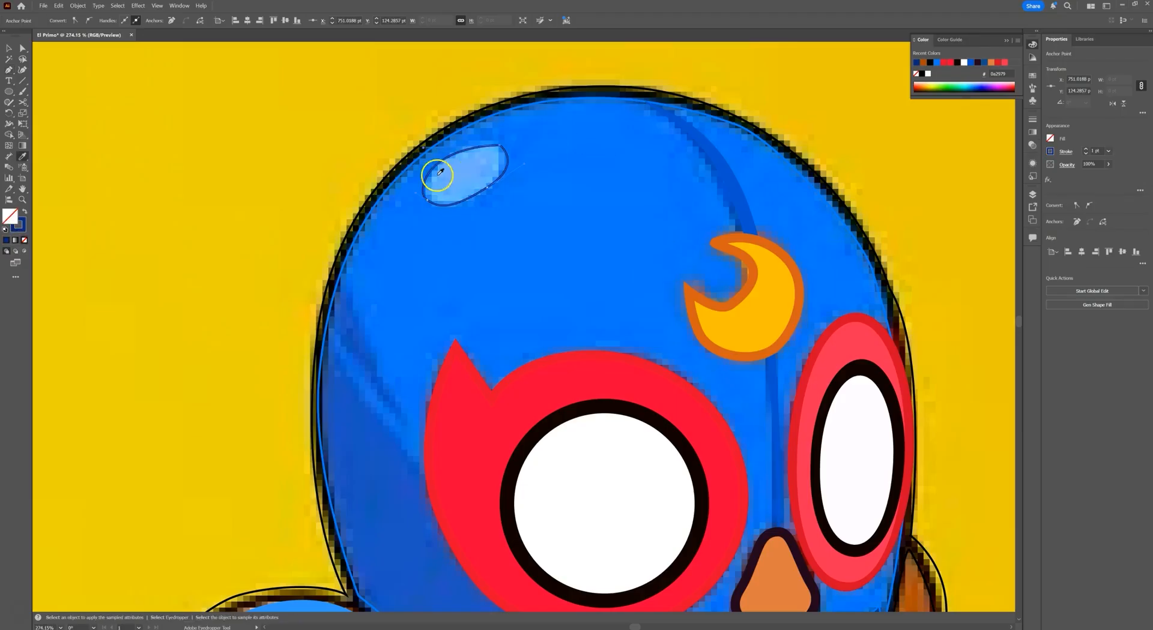
pyautogui.click(438, 177)
pyautogui.hotkey('ctrl', '0')
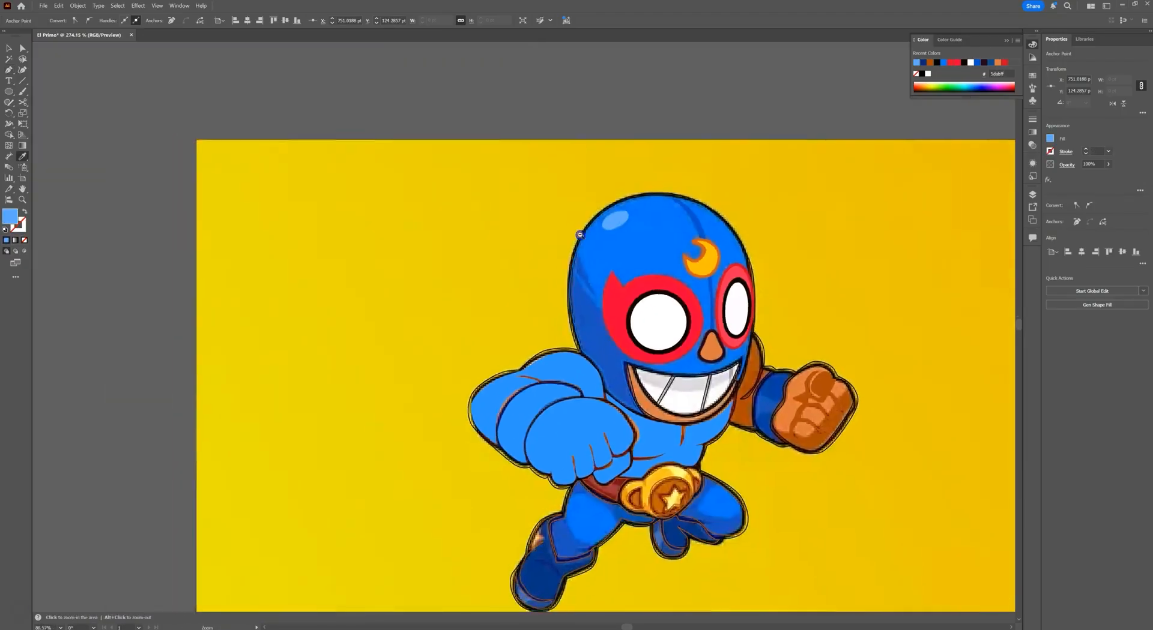
# - Fill the left leg, left boot and right leg outlines with the bright blue sampled from the left thigh, without a stroke
pyautogui.click(9, 49)
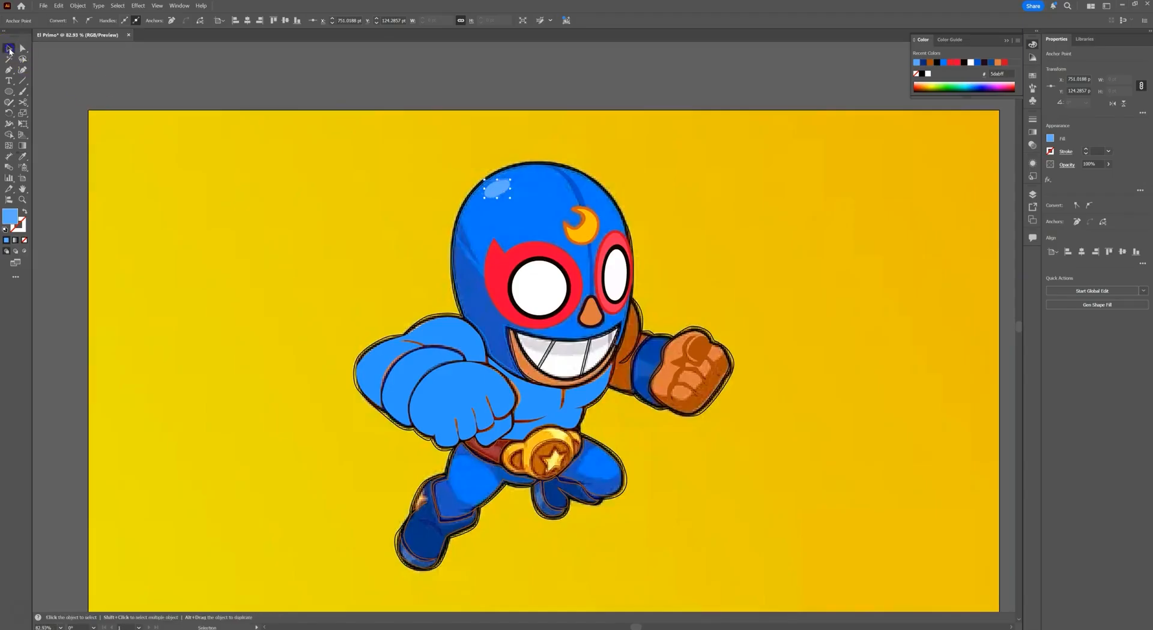
pyautogui.click(251, 165)
pyautogui.moveTo(532, 427); pyautogui.dragTo(524, 392)
pyautogui.moveTo(439, 441); pyautogui.dragTo(535, 368)
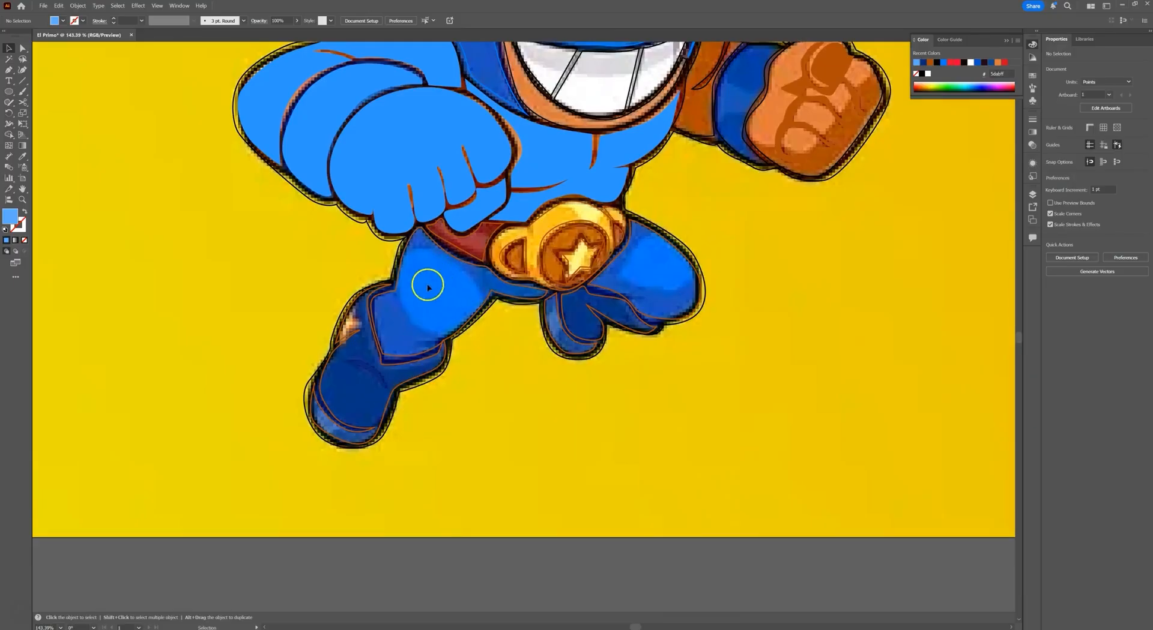
pyautogui.click(365, 312)
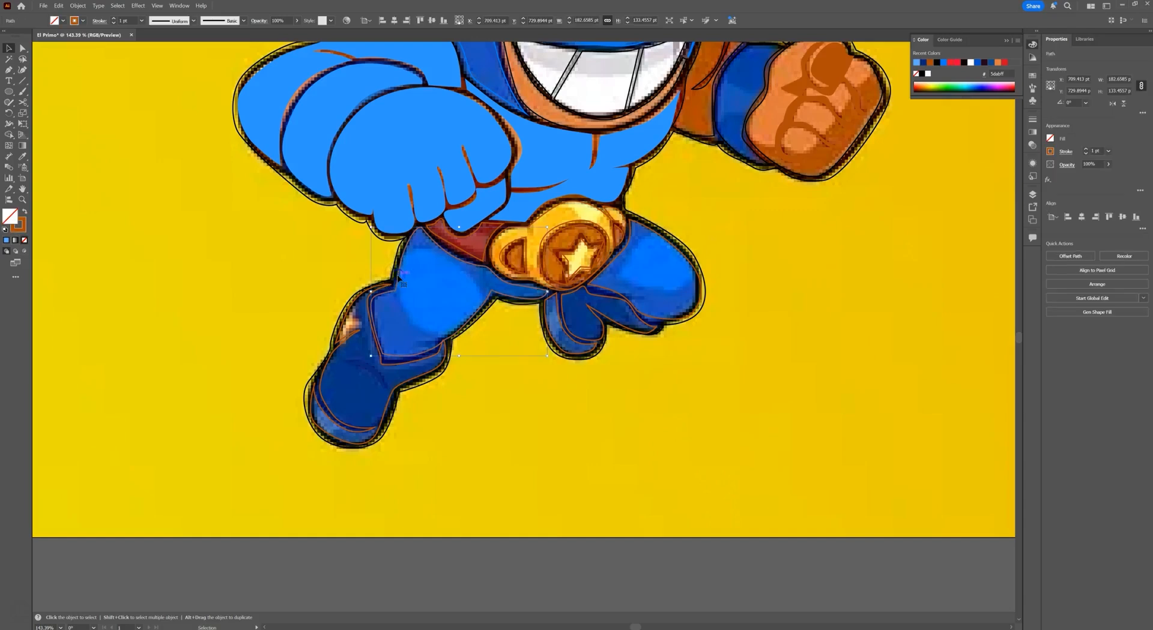
pyautogui.keyDown('shift'); pyautogui.click(352, 379); pyautogui.keyUp('shift')
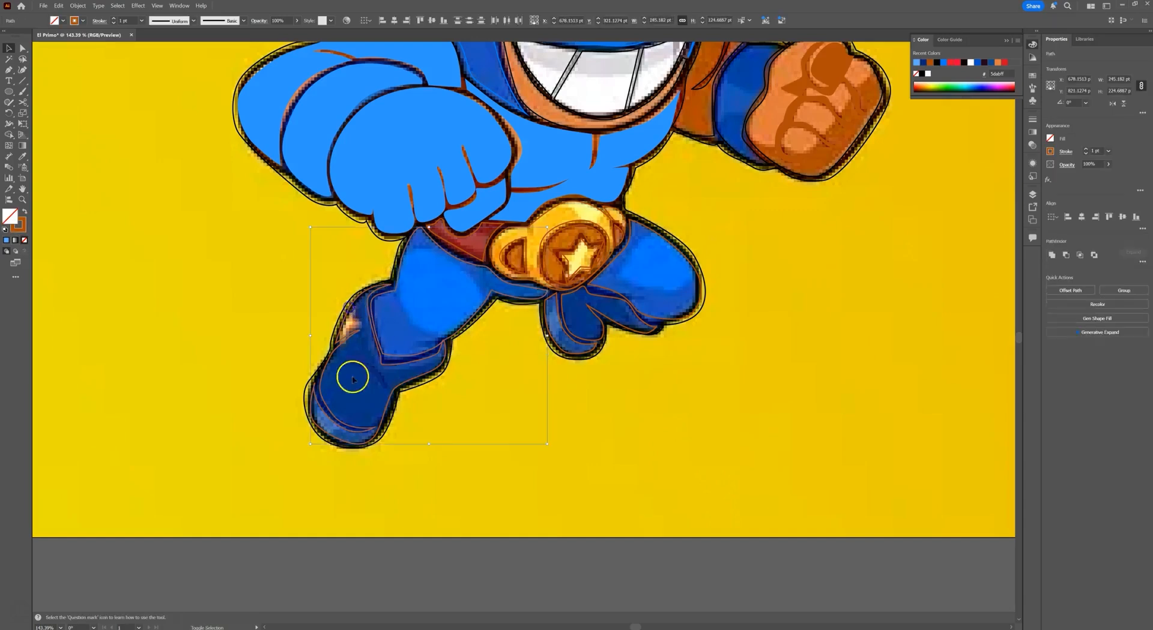
pyautogui.keyDown('shift'); pyautogui.click(618, 294); pyautogui.keyUp('shift')
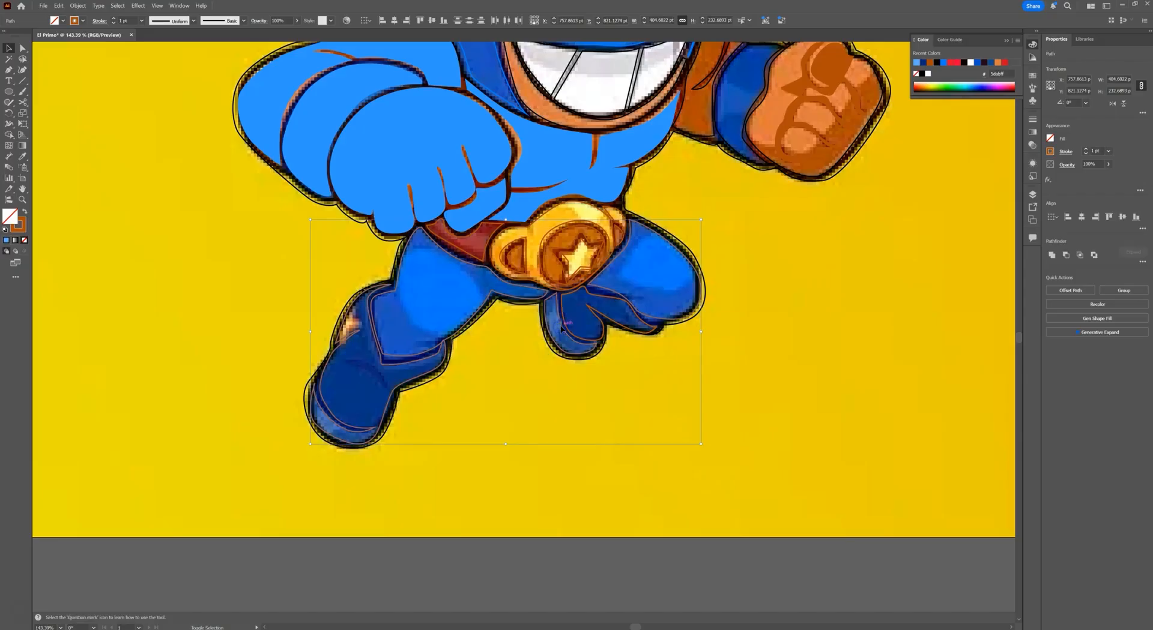
pyautogui.press('i')
pyautogui.click(502, 312)
pyautogui.click(443, 290)
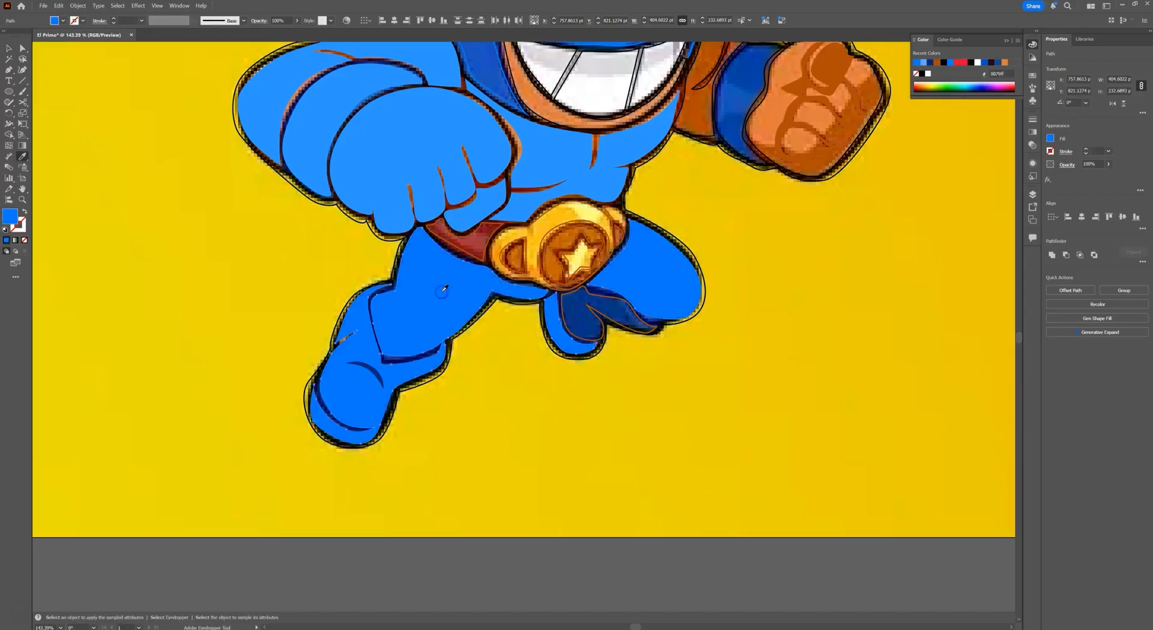
pyautogui.press('v')
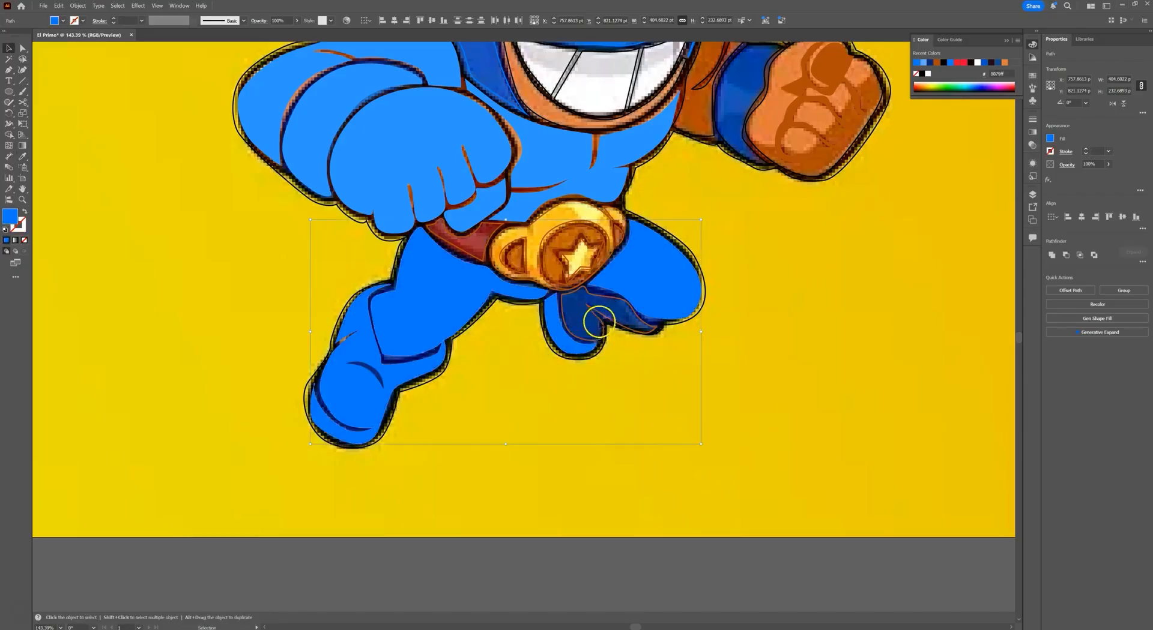
# - Fill the remaining inner shape of the right boot with the same bright blue sampled from the right leg
pyautogui.click(599, 314)
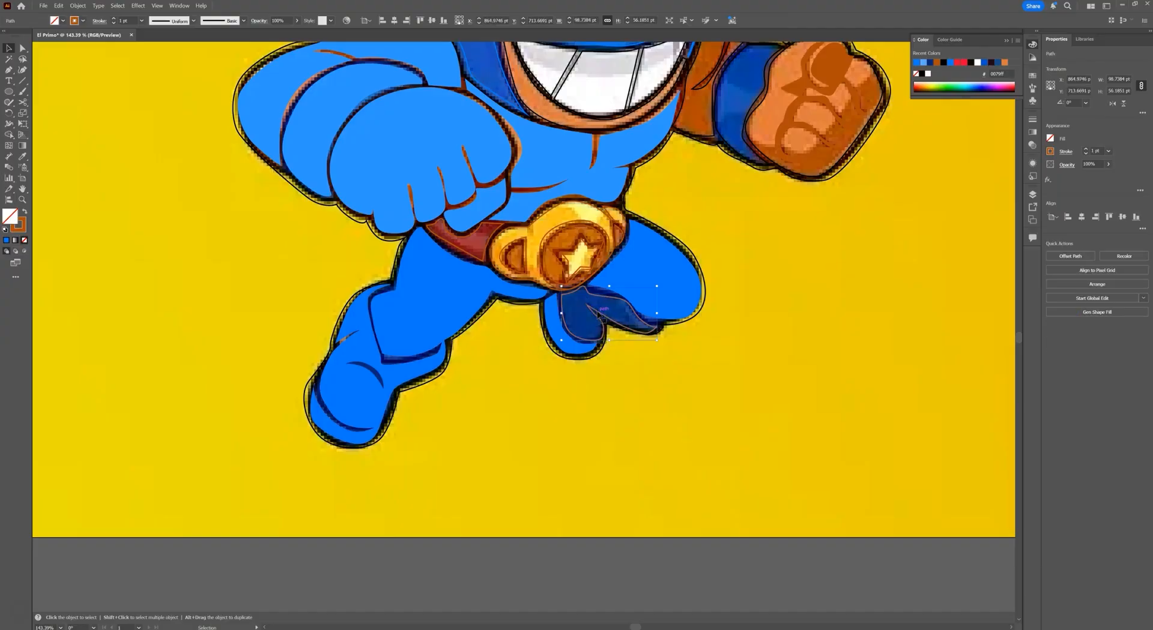
pyautogui.press('i')
pyautogui.click(643, 268)
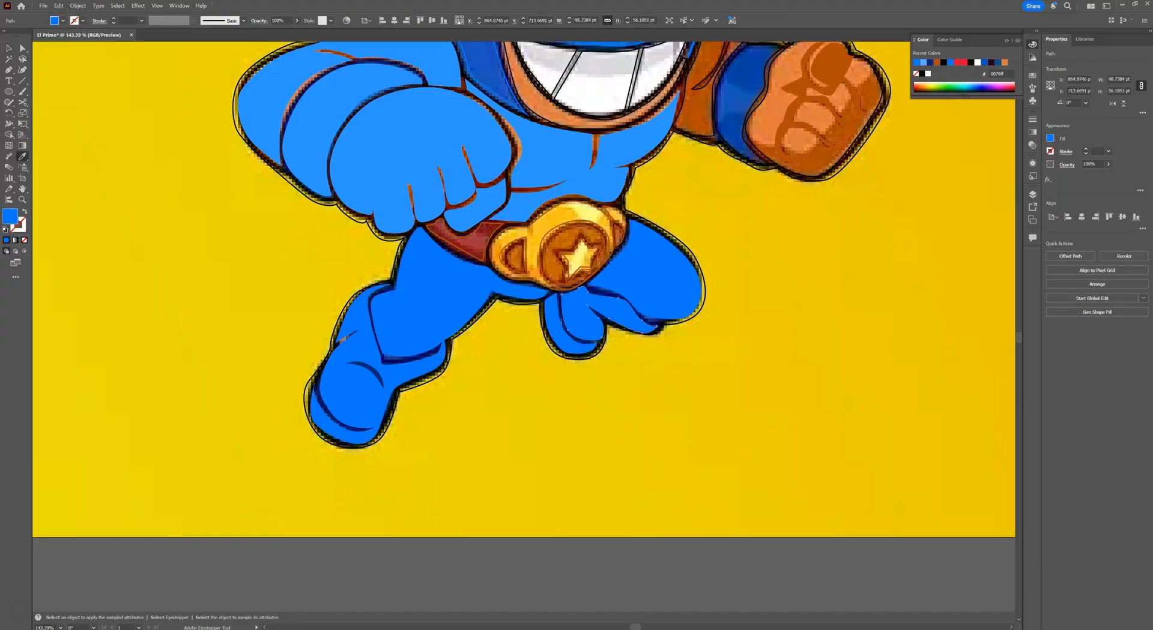
pyautogui.click(10, 48)
pyautogui.click(198, 242)
pyautogui.click(631, 333)
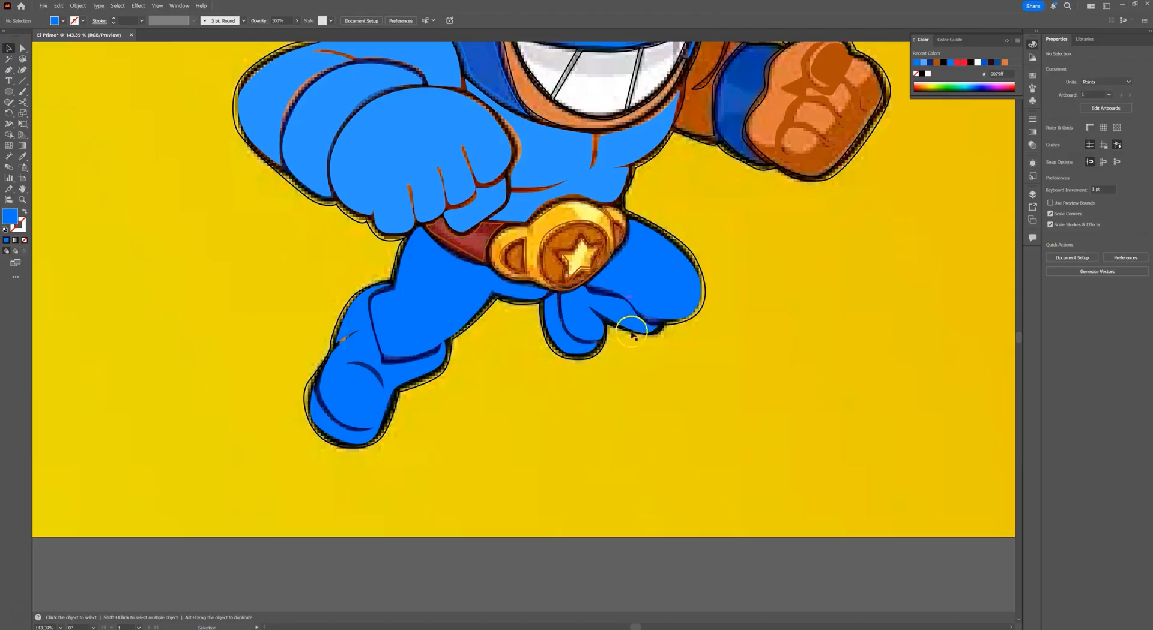
# - Swap the bright blue from fill to stroke on all the leg and boot shapes, leaving them unfilled
pyautogui.click(352, 401)
pyautogui.keyDown('shift'); pyautogui.click(413, 337); pyautogui.keyUp('shift')
pyautogui.keyDown('shift'); pyautogui.click(578, 311); pyautogui.keyUp('shift')
pyautogui.keyDown('shift'); pyautogui.click(632, 293); pyautogui.keyUp('shift')
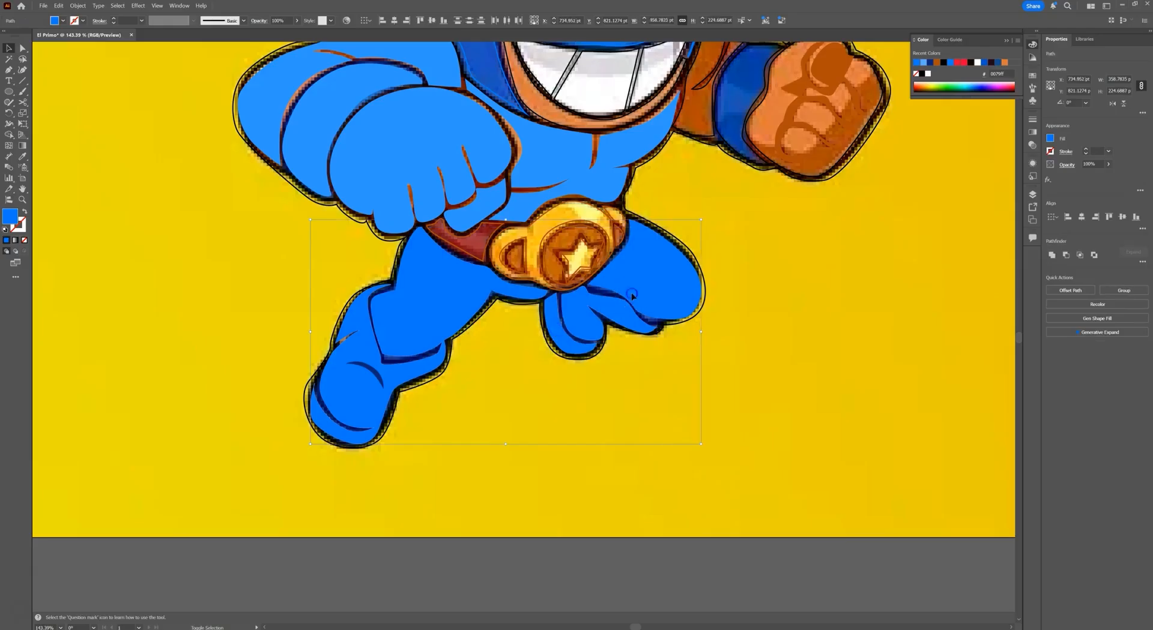
pyautogui.hotkey('shift', 'x')
pyautogui.click(776, 375)
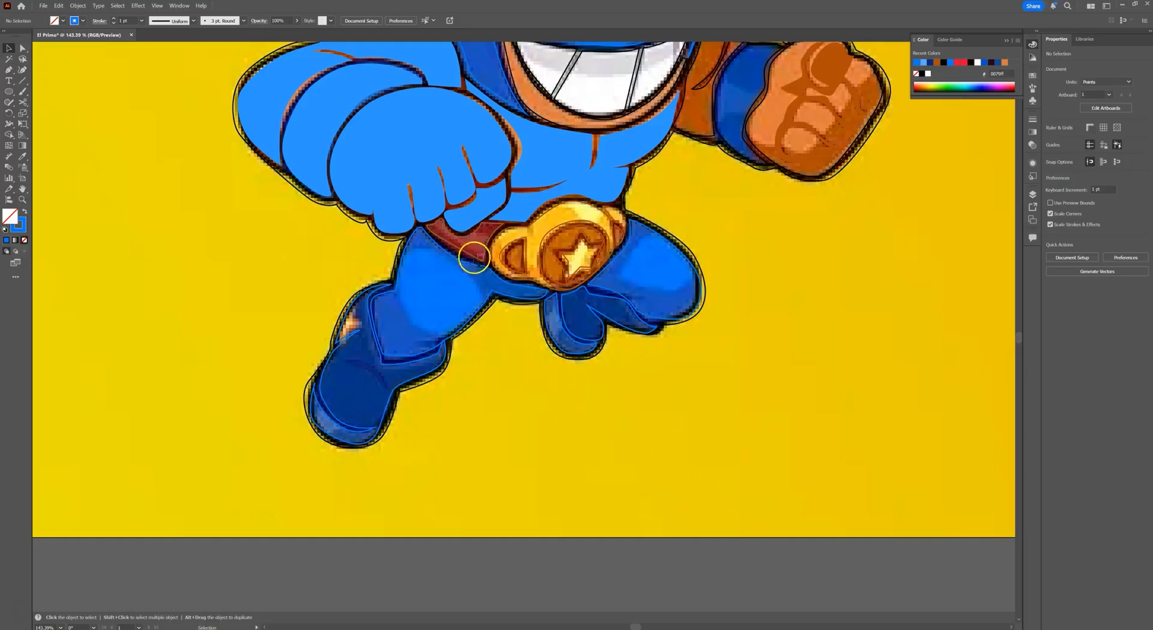
# - Give the leg and boot outlines a stroke in the dark blue sampled from the left boot, with no fill
pyautogui.click(439, 281)
pyautogui.press('v')
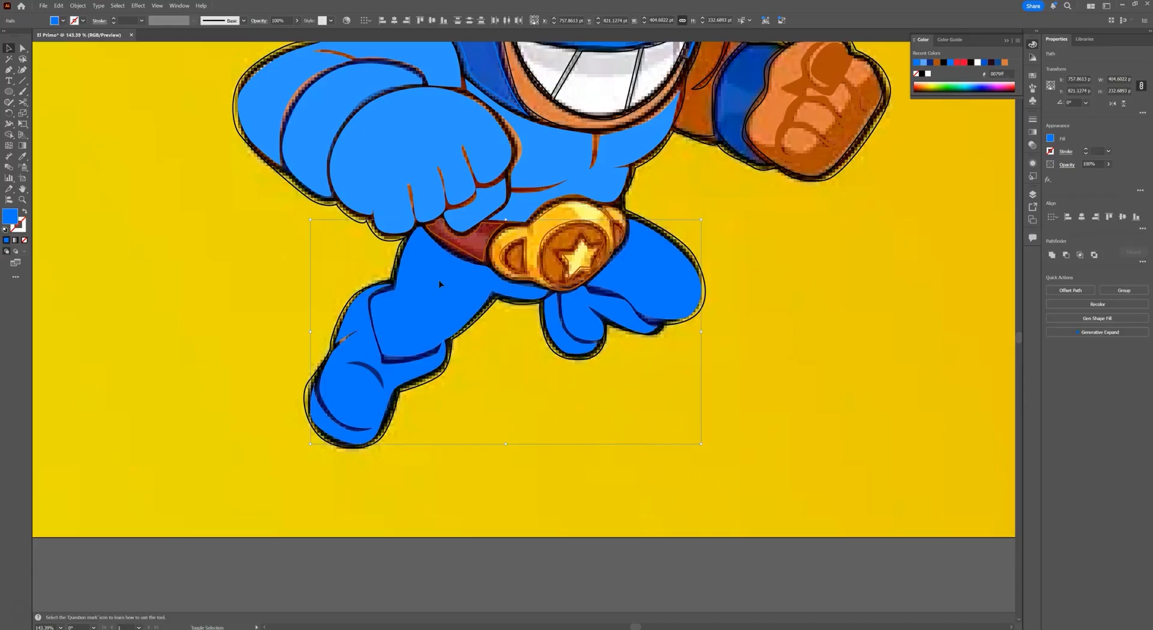
pyautogui.press('i')
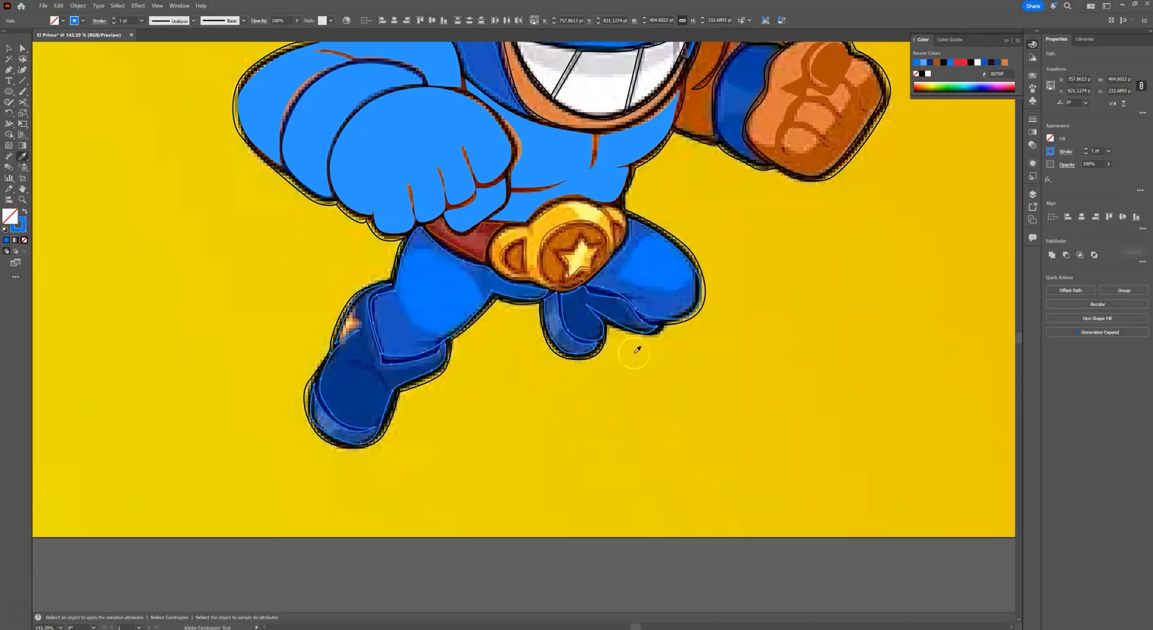
pyautogui.click(357, 391)
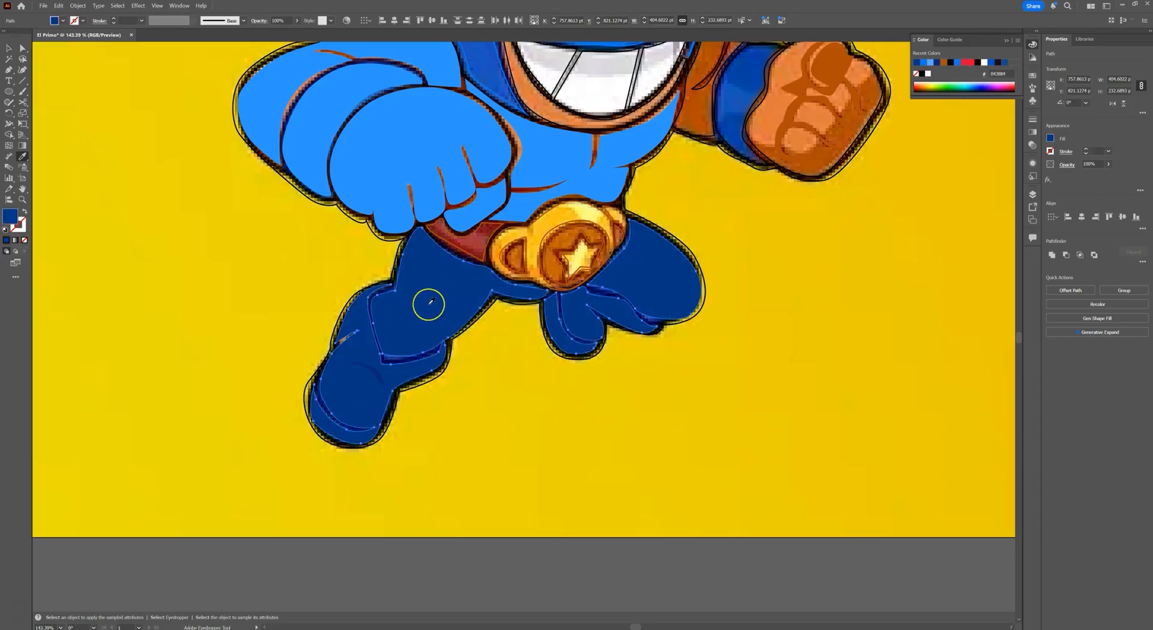
pyautogui.hotkey('shift', 'x')
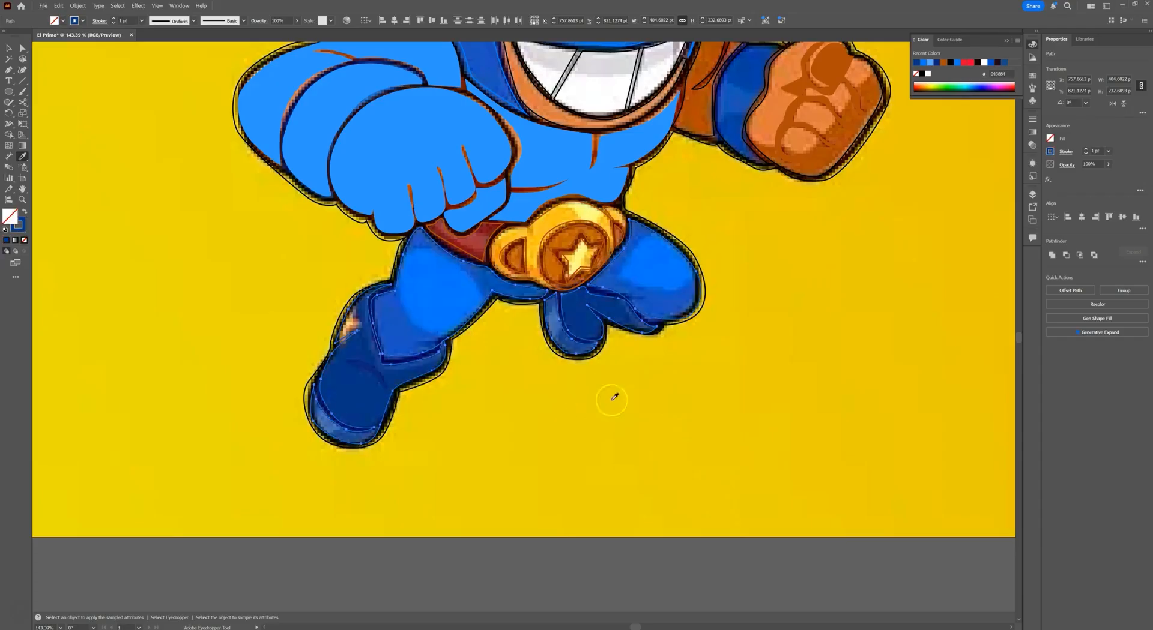
# - Trace the left thigh's highlight as a closed Pen path about 125 by 94 pt and fill it with the sampled bright blue
pyautogui.press('z')
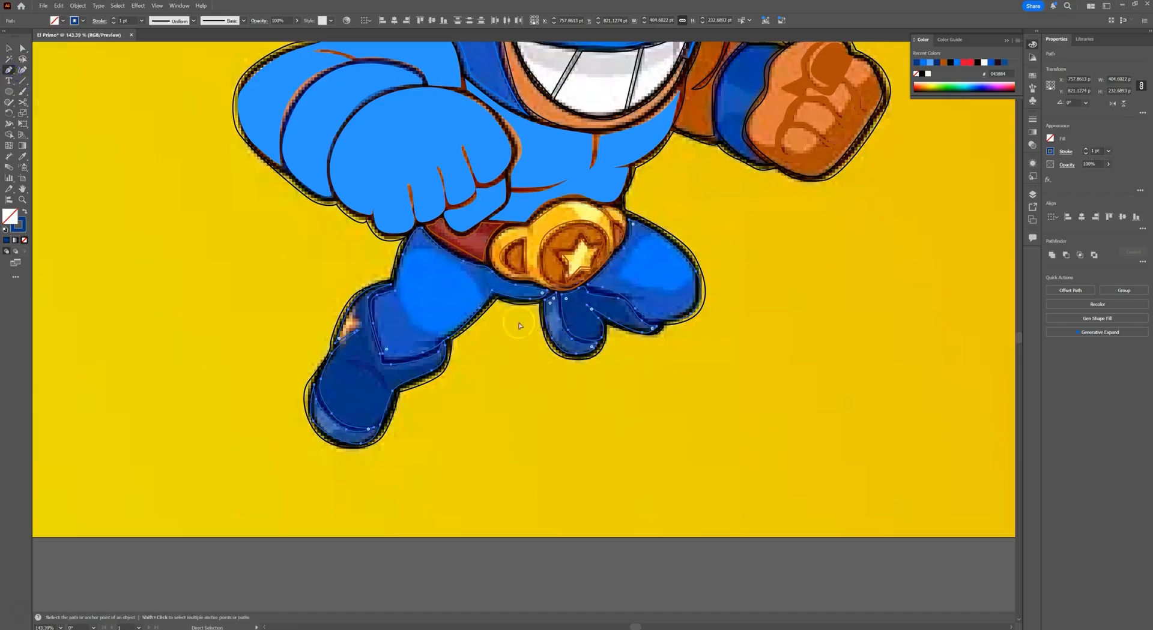
pyautogui.click(455, 304)
pyautogui.press('p')
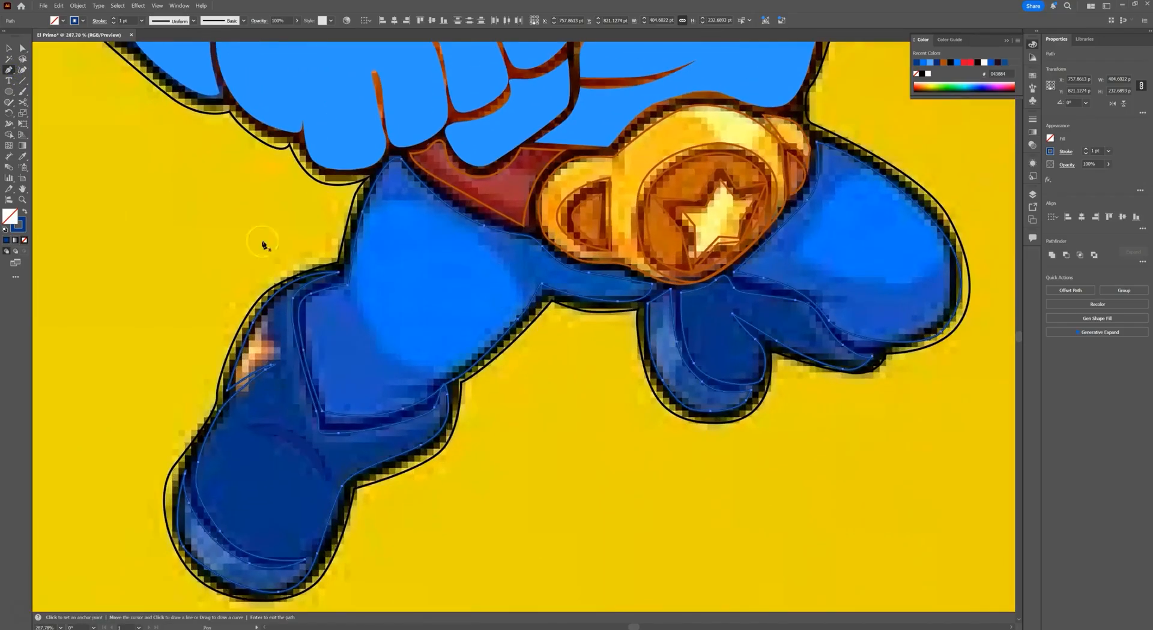
pyautogui.click(328, 214)
pyautogui.moveTo(398, 189); pyautogui.dragTo(433, 208)
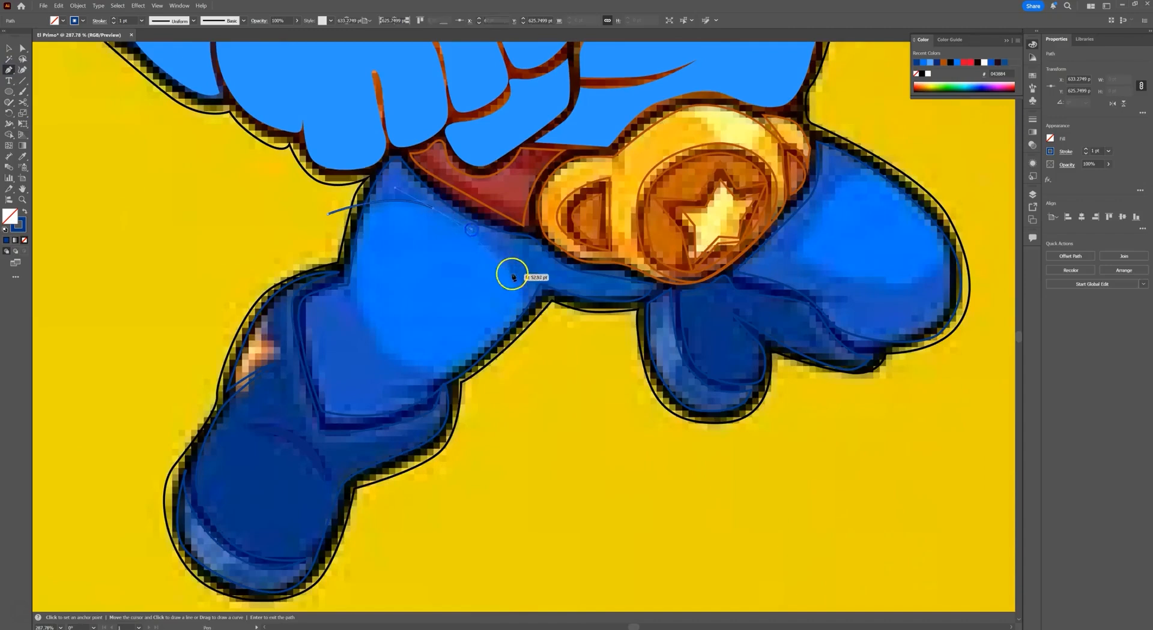
pyautogui.moveTo(523, 282); pyautogui.dragTo(532, 299)
pyautogui.moveTo(558, 361); pyautogui.dragTo(520, 394)
pyautogui.moveTo(408, 360); pyautogui.dragTo(356, 332)
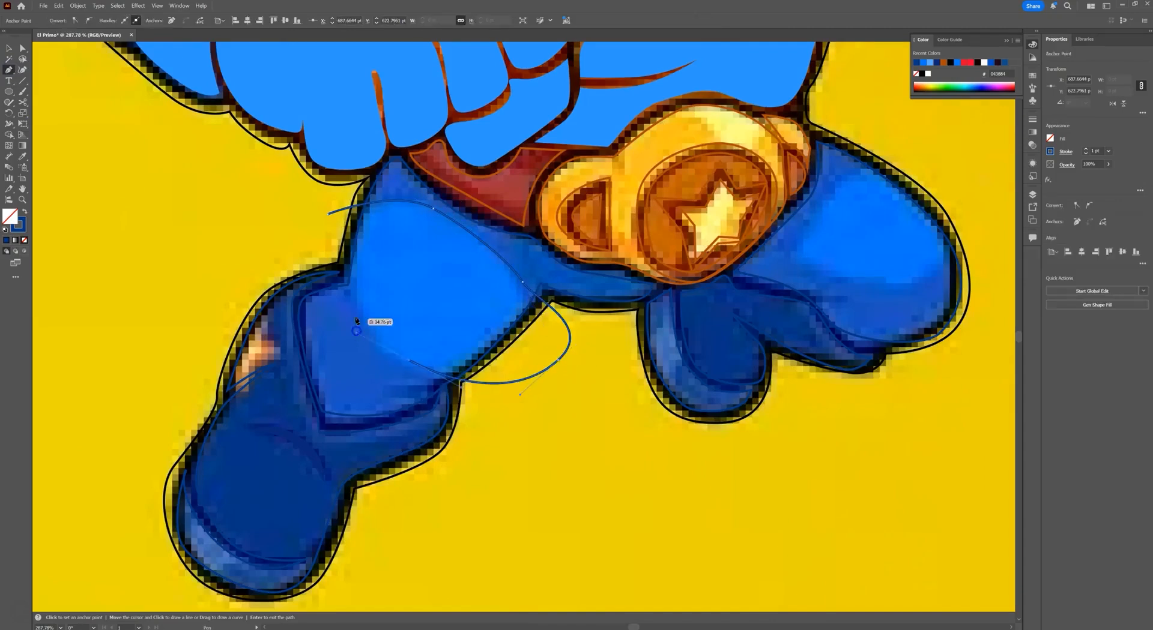
pyautogui.click(327, 215)
pyautogui.press('i')
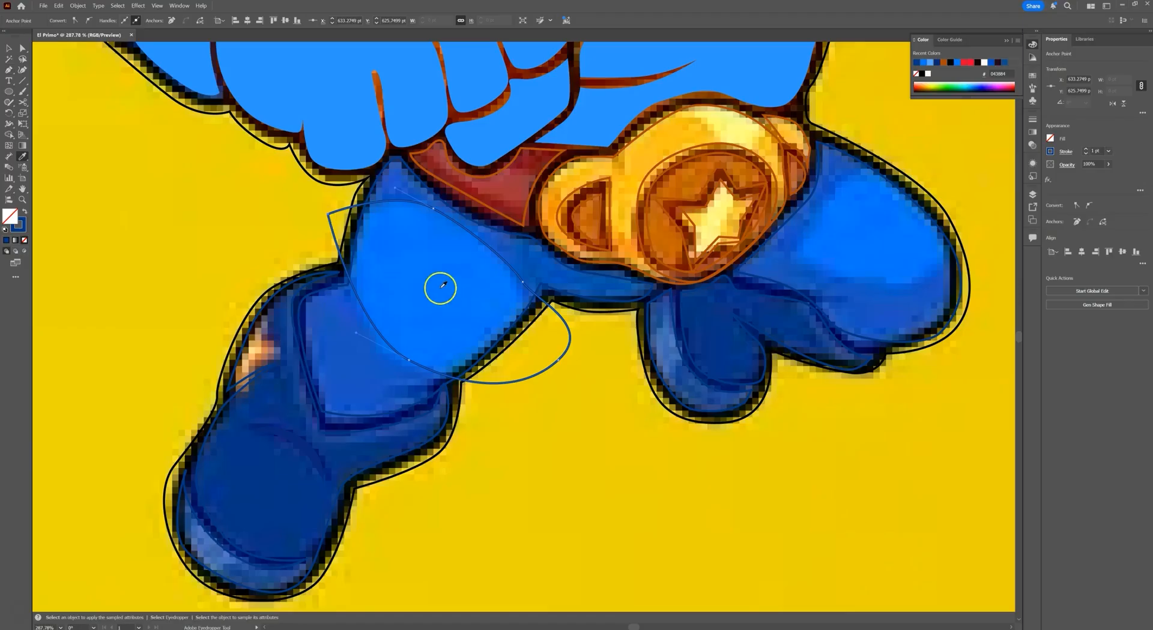
pyautogui.click(440, 288)
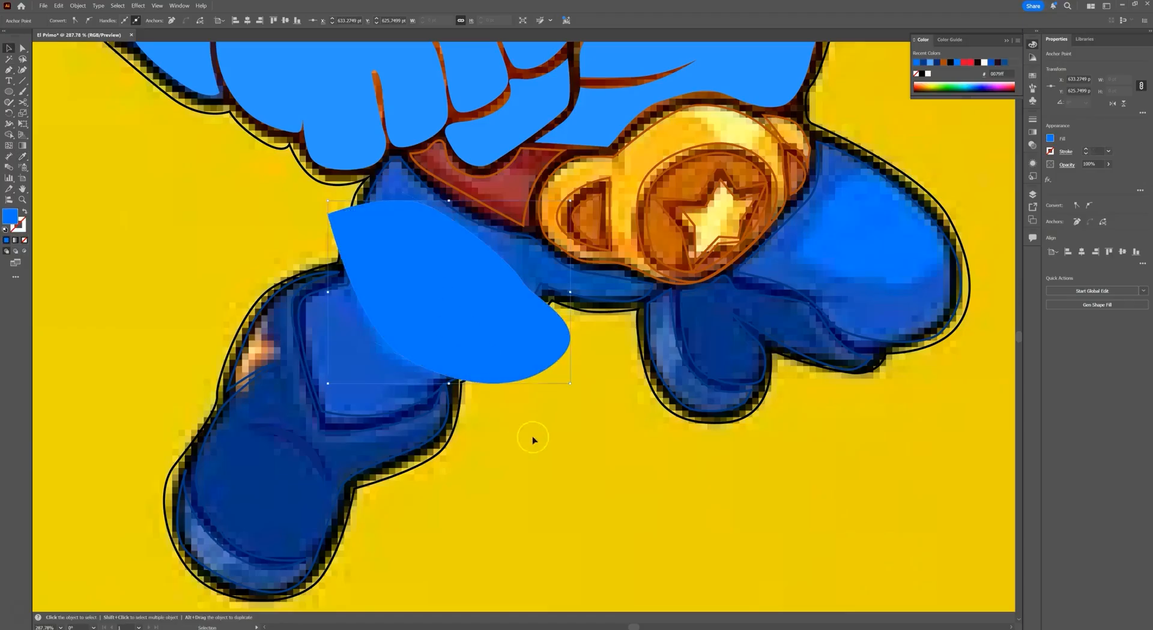
# - Select the thigh highlight together with the left leg outline and activate the Shape Builder tool on them
pyautogui.press('v')
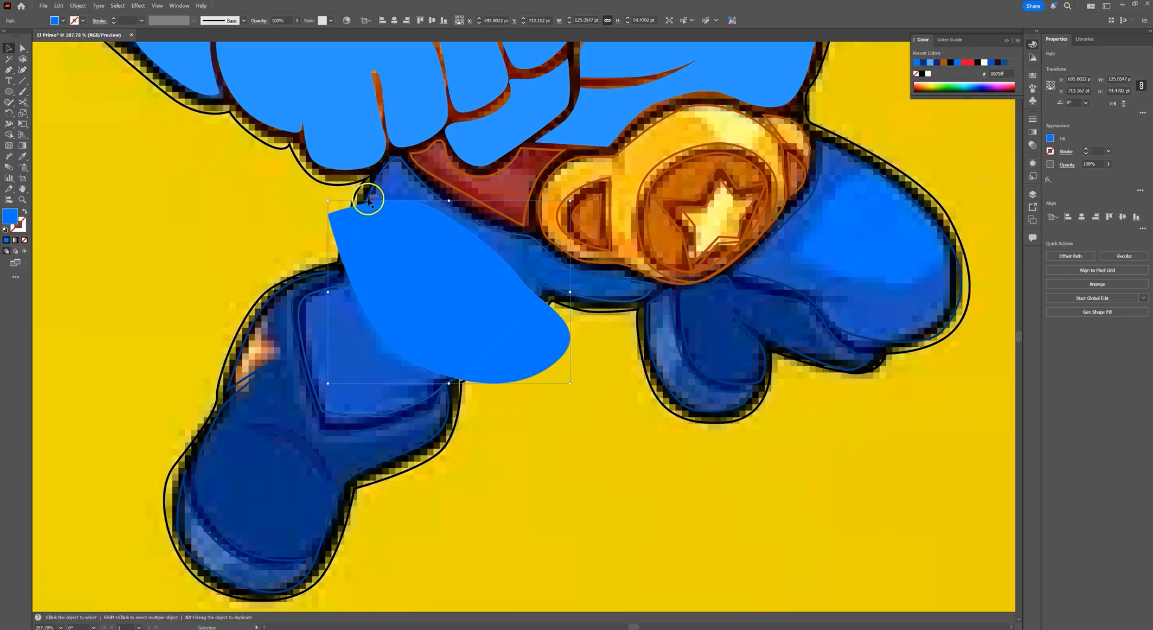
pyautogui.keyDown('shift'); pyautogui.click(368, 200); pyautogui.keyUp('shift')
pyautogui.keyDown('shift'); pyautogui.click(402, 247); pyautogui.keyUp('shift')
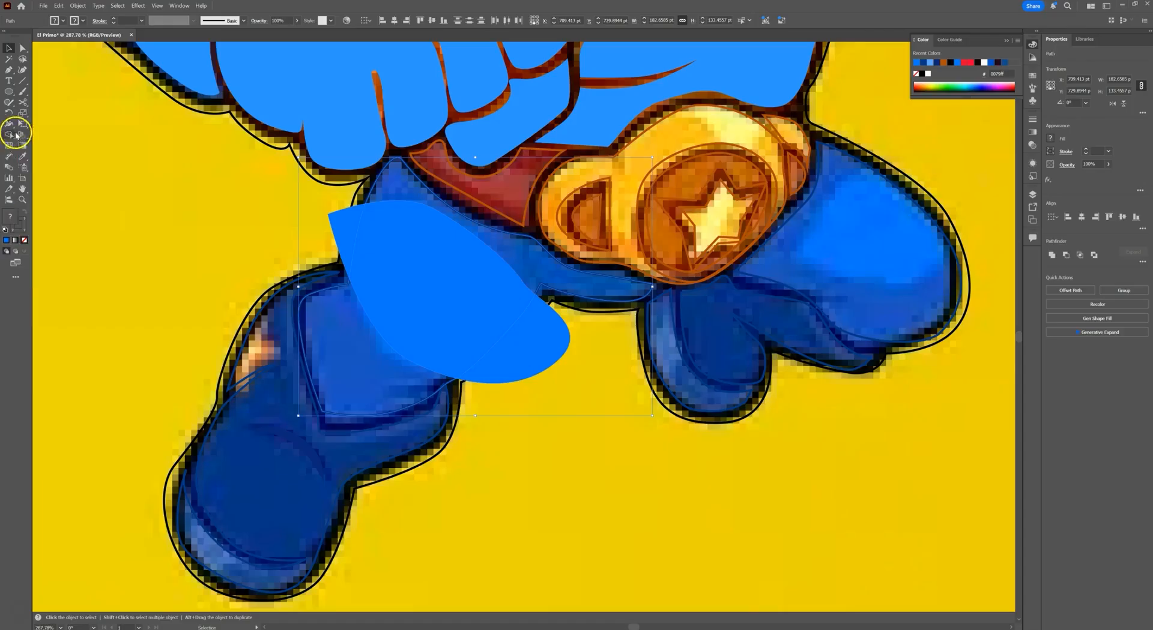
pyautogui.click(11, 136)
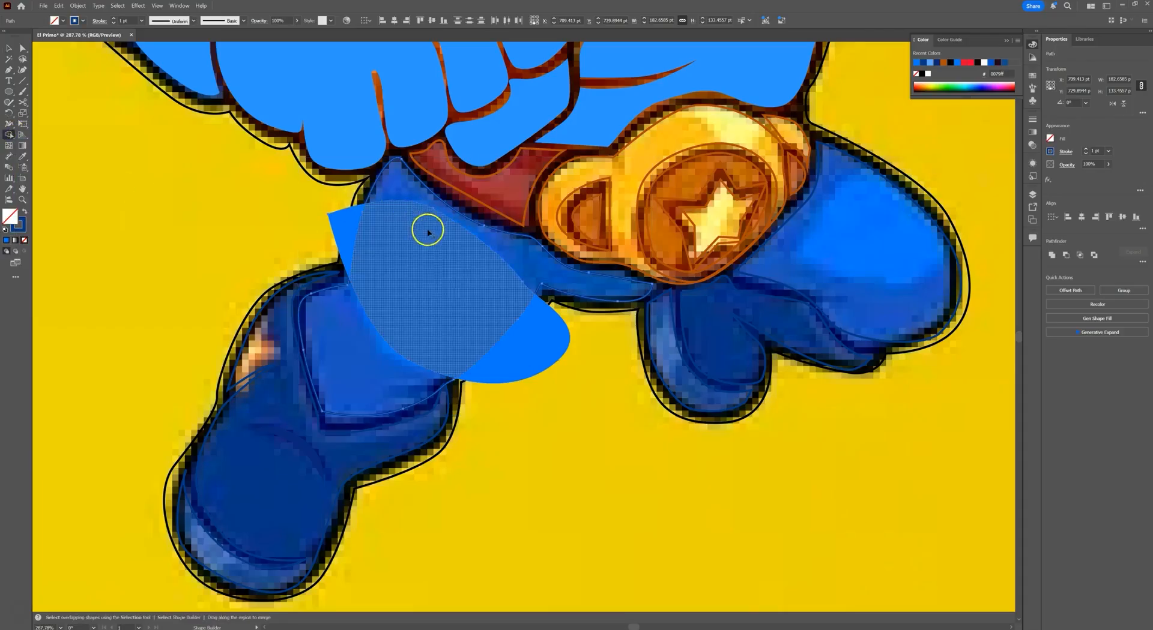
# - Try to merge the thigh highlight's inner area with the lower part of the left leg using Shape Builder
pyautogui.click(436, 295)
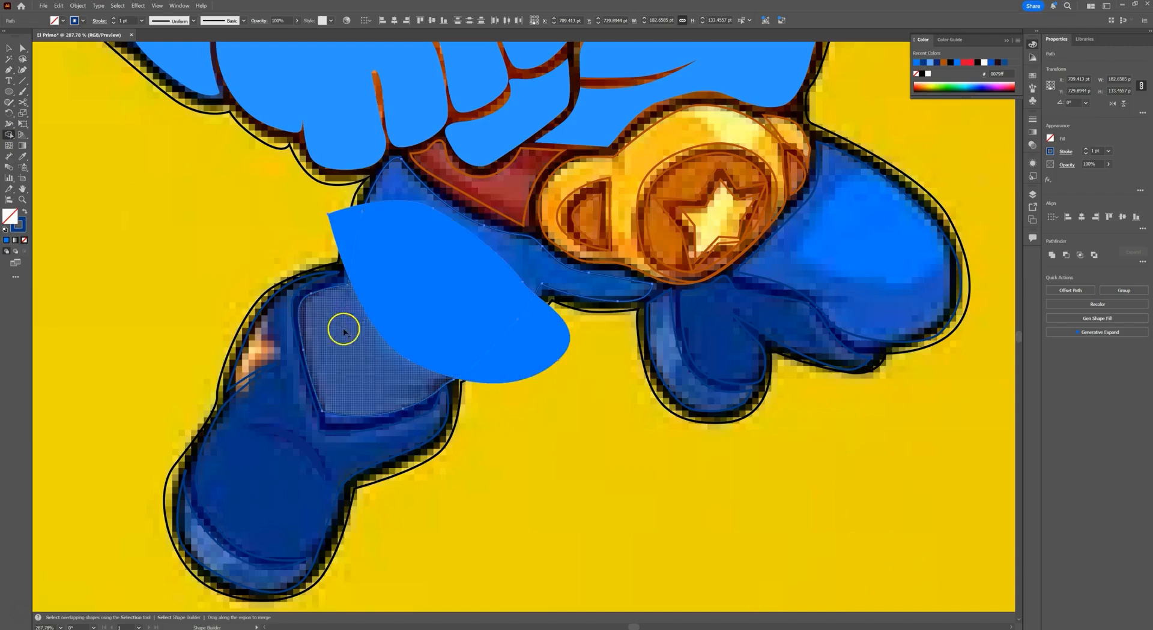
pyautogui.click(335, 224)
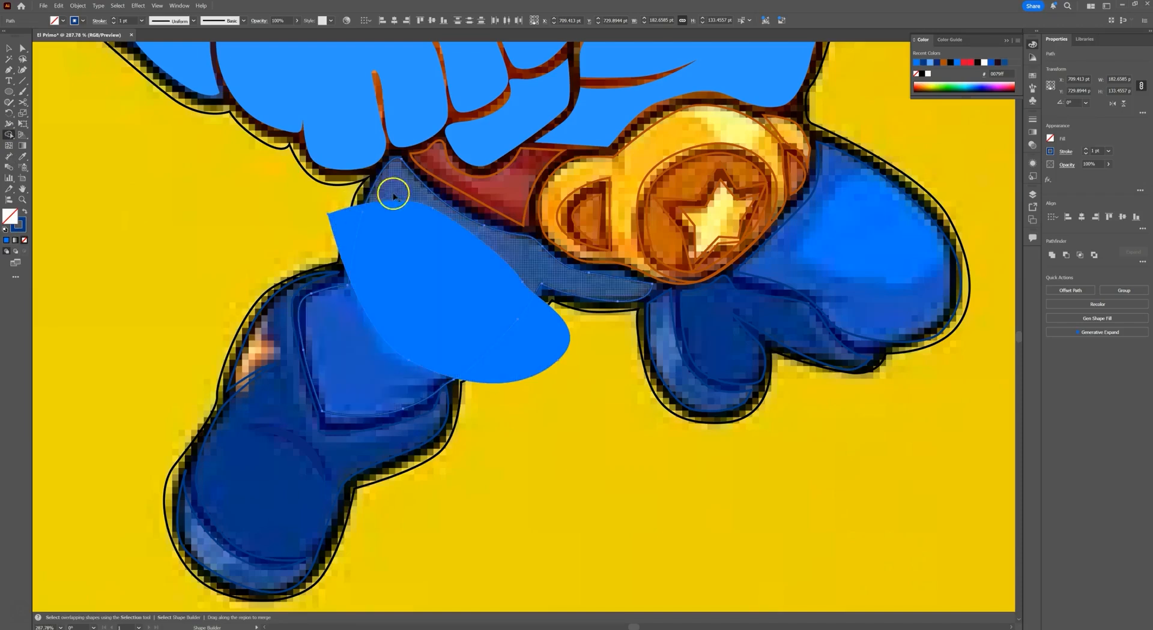
pyautogui.moveTo(409, 266); pyautogui.dragTo(339, 371)
pyautogui.press('v')
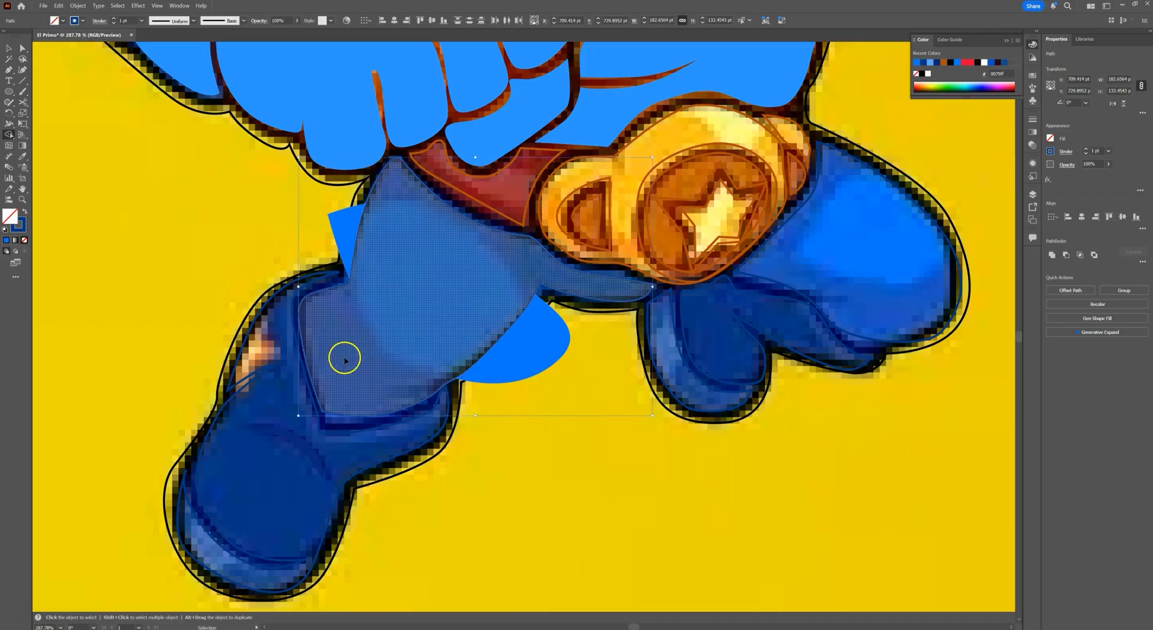
# - Remove the two parts of the thigh highlight that extend outside the left leg outline with Shape Builder
pyautogui.hotkey('shift', 'm')
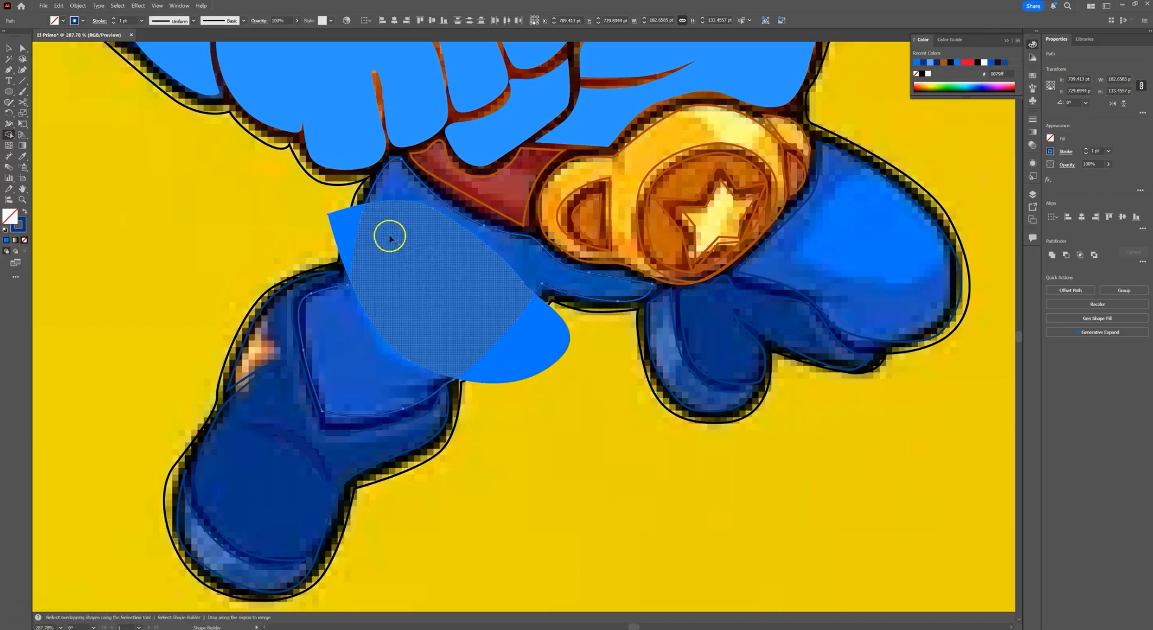
pyautogui.keyDown('alt'); pyautogui.click(339, 225); pyautogui.keyUp('alt')
pyautogui.keyDown('alt'); pyautogui.click(529, 342); pyautogui.keyUp('alt')
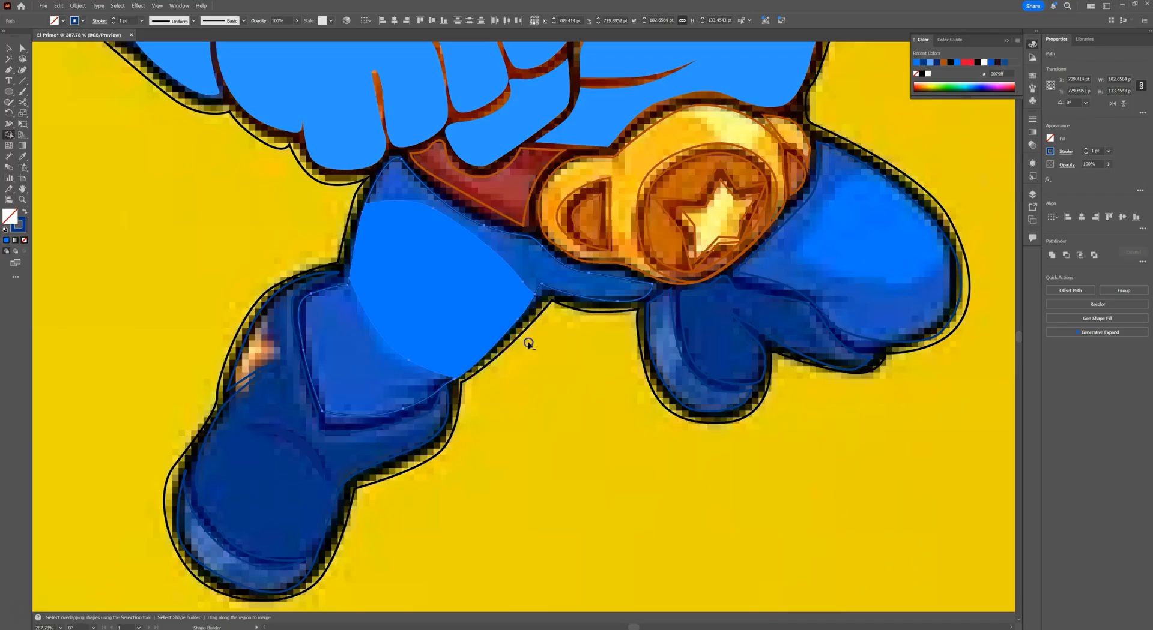
pyautogui.press('v')
# - Trace the left boot's toe highlight as a closed Pen path overlapping the boot's edge and fill it with the sampled lighter blue
pyautogui.moveTo(523, 459); pyautogui.dragTo(610, 323)
pyautogui.press('p')
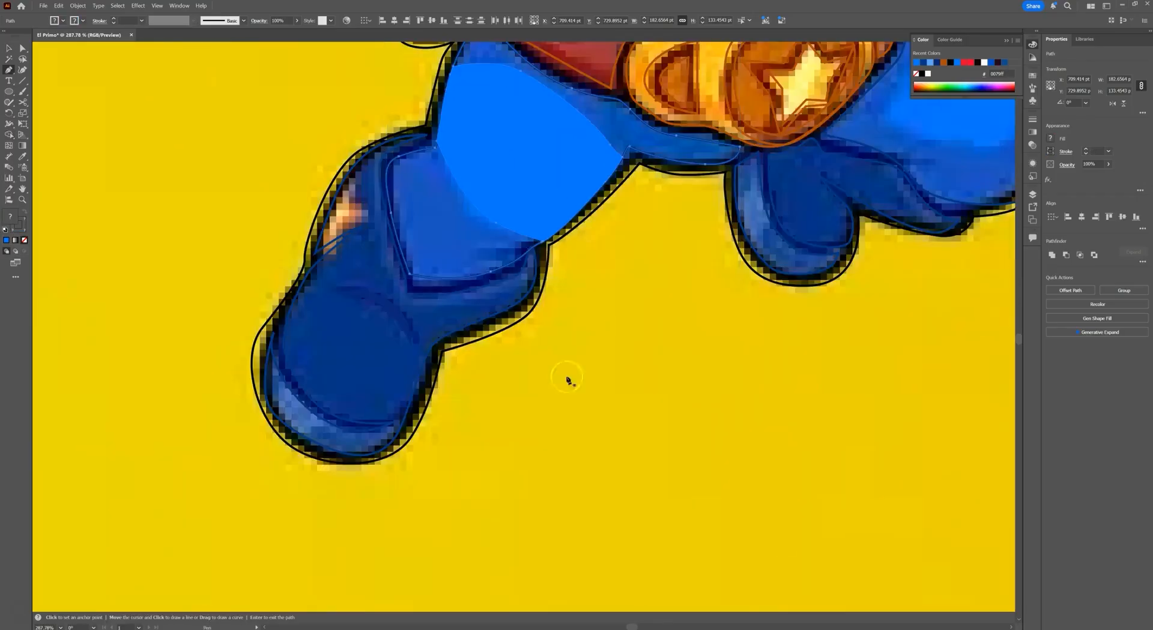
pyautogui.click(259, 284)
pyautogui.click(277, 333)
pyautogui.click(291, 389)
pyautogui.click(330, 424)
pyautogui.click(275, 440)
pyautogui.moveTo(218, 394); pyautogui.dragTo(222, 347)
pyautogui.click(259, 287)
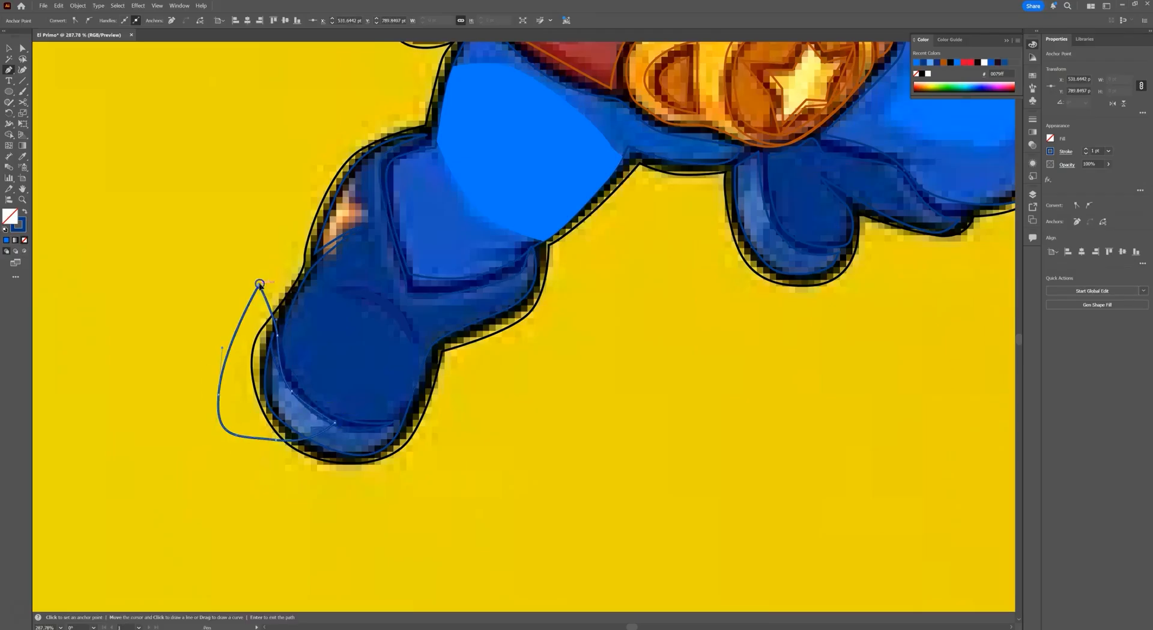
pyautogui.press('i')
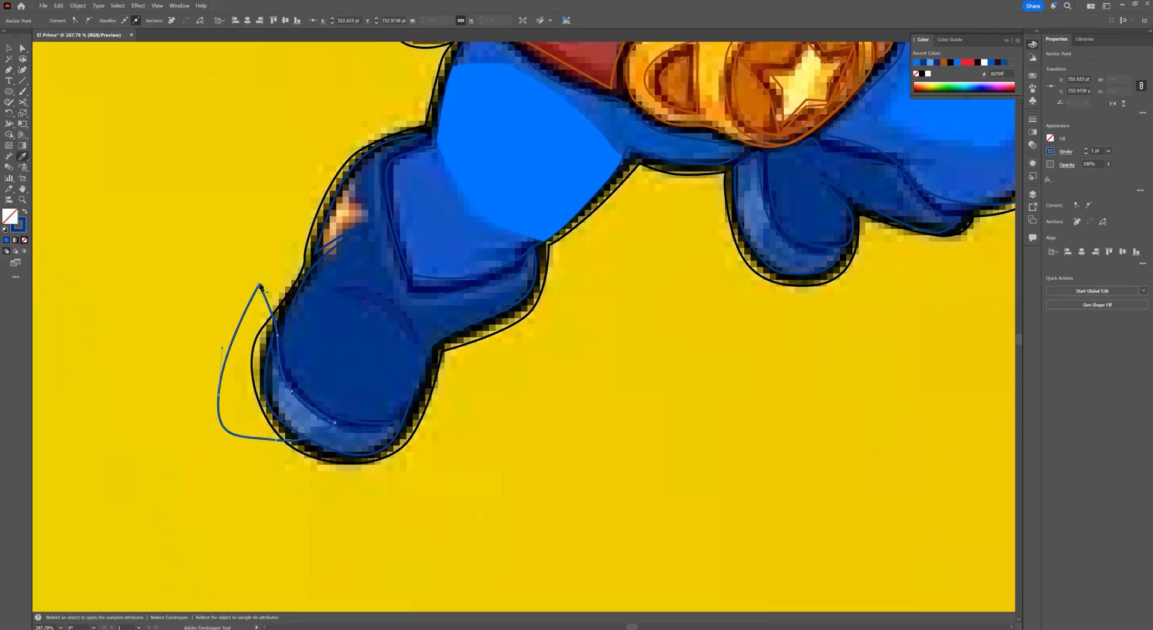
pyautogui.click(296, 409)
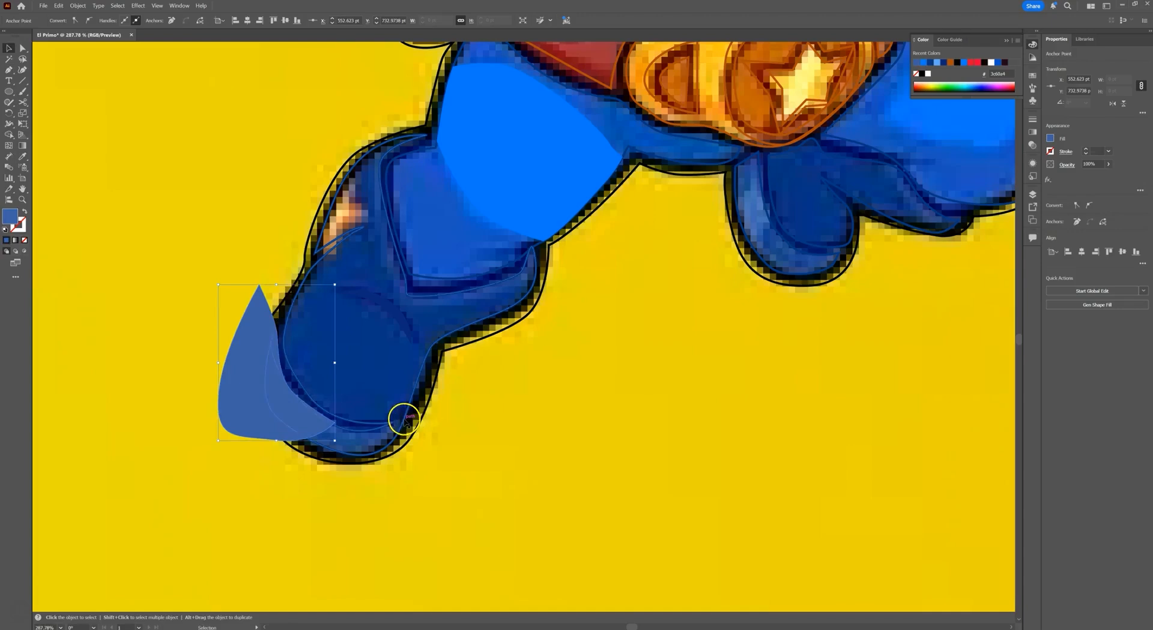
# - Trim the left boot's toe highlight to the boot outline by removing the part outside it with Shape Builder
pyautogui.press('v')
pyautogui.click(406, 415)
pyautogui.keyDown('shift'); pyautogui.click(258, 346); pyautogui.keyUp('shift')
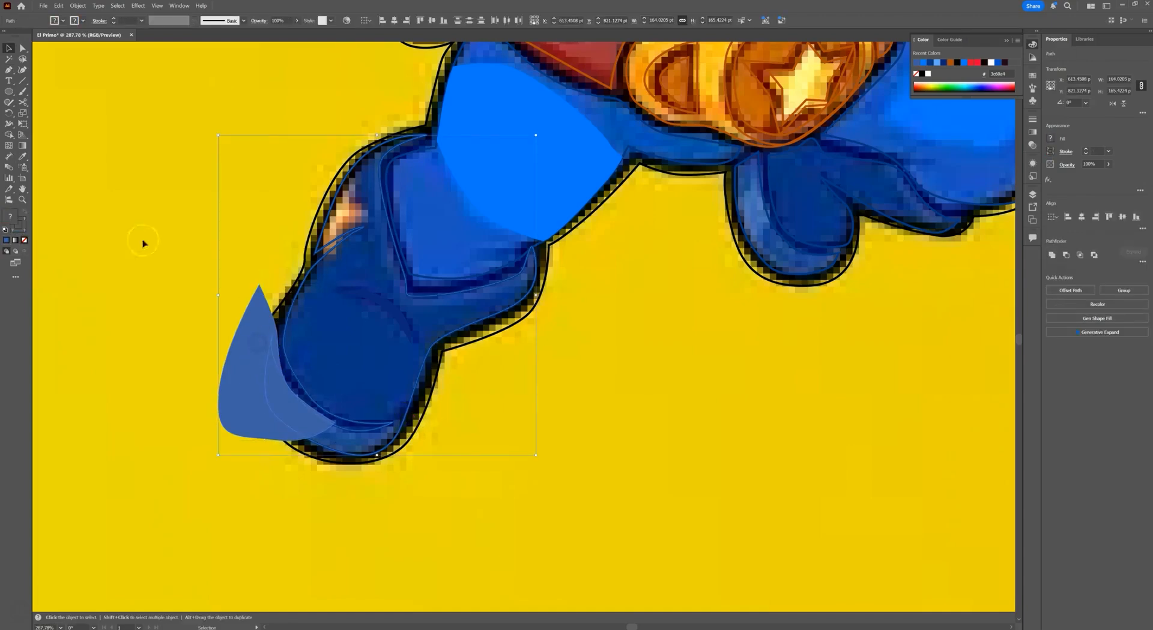
pyautogui.click(10, 136)
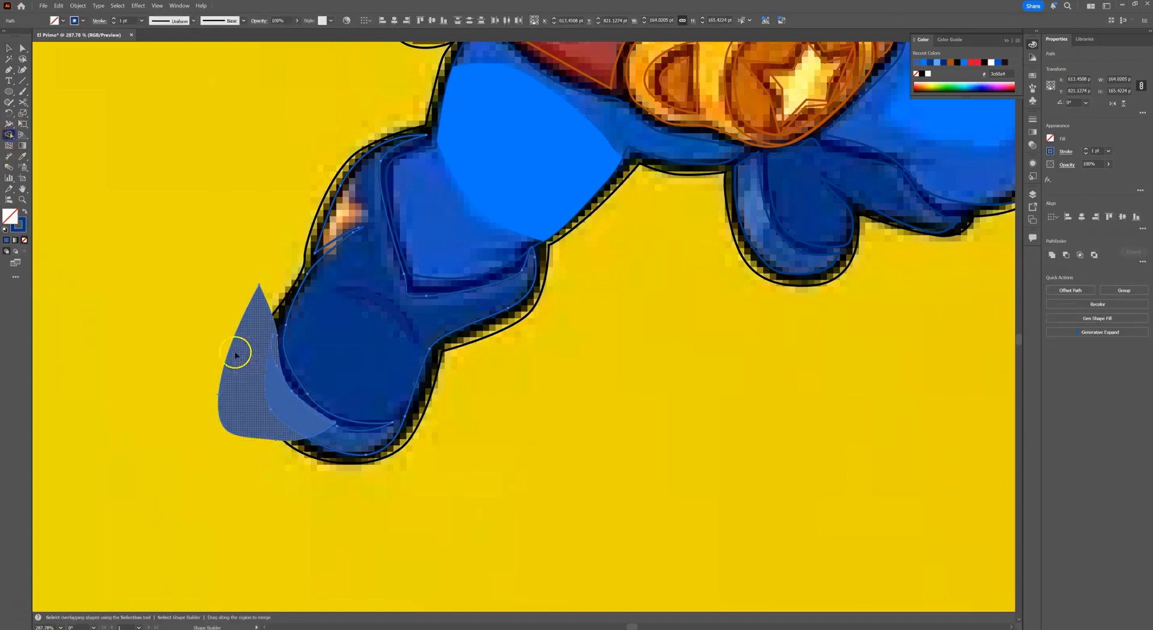
pyautogui.keyDown('alt'); pyautogui.click(236, 371); pyautogui.keyUp('alt')
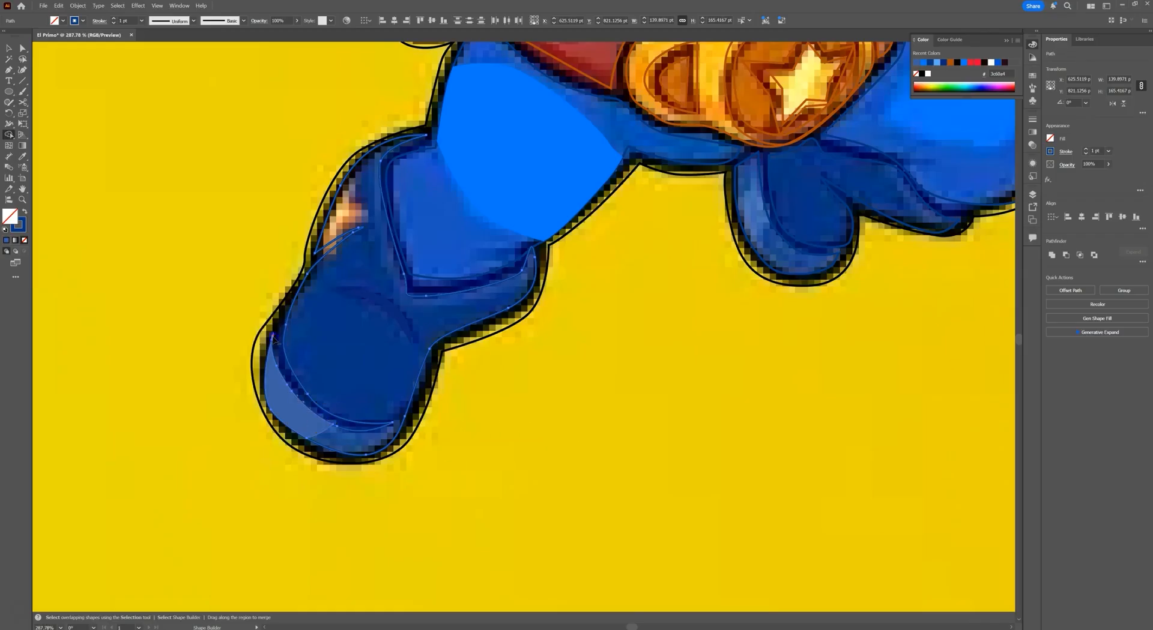
pyautogui.press('v')
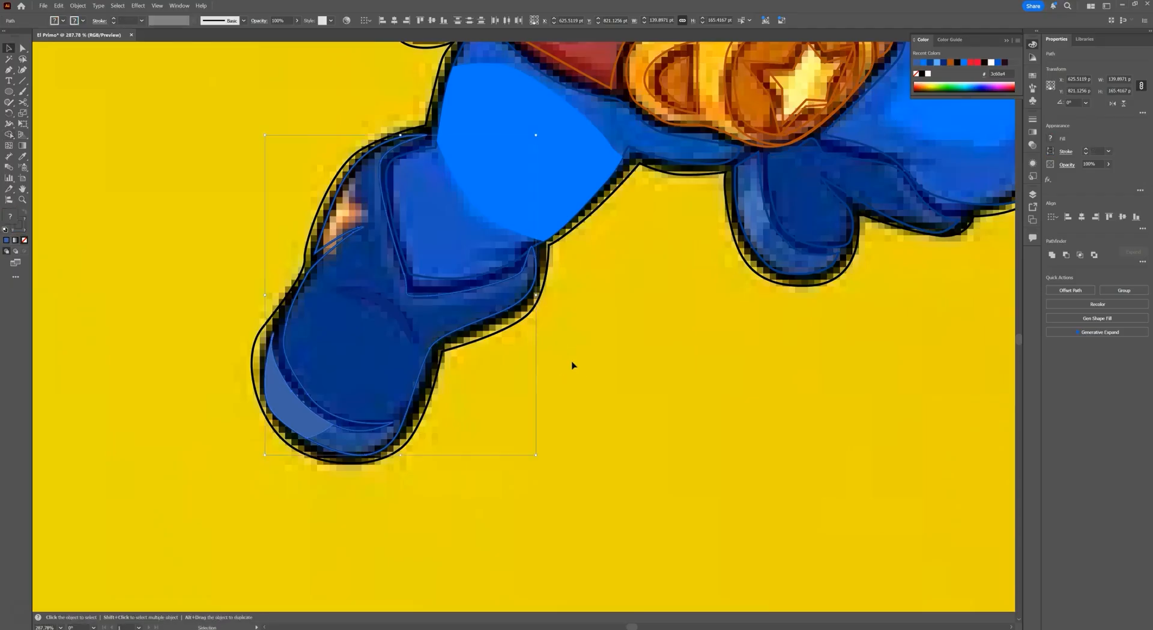
pyautogui.click(571, 363)
# - Trace the right boot's edge highlight as a closed Pen path overlapping the boot outline and fill it with the sampled lighter blue
pyautogui.click(658, 410)
pyautogui.moveTo(694, 326); pyautogui.dragTo(634, 366)
pyautogui.moveTo(877, 364); pyautogui.dragTo(620, 459)
pyautogui.press('p')
pyautogui.click(467, 448)
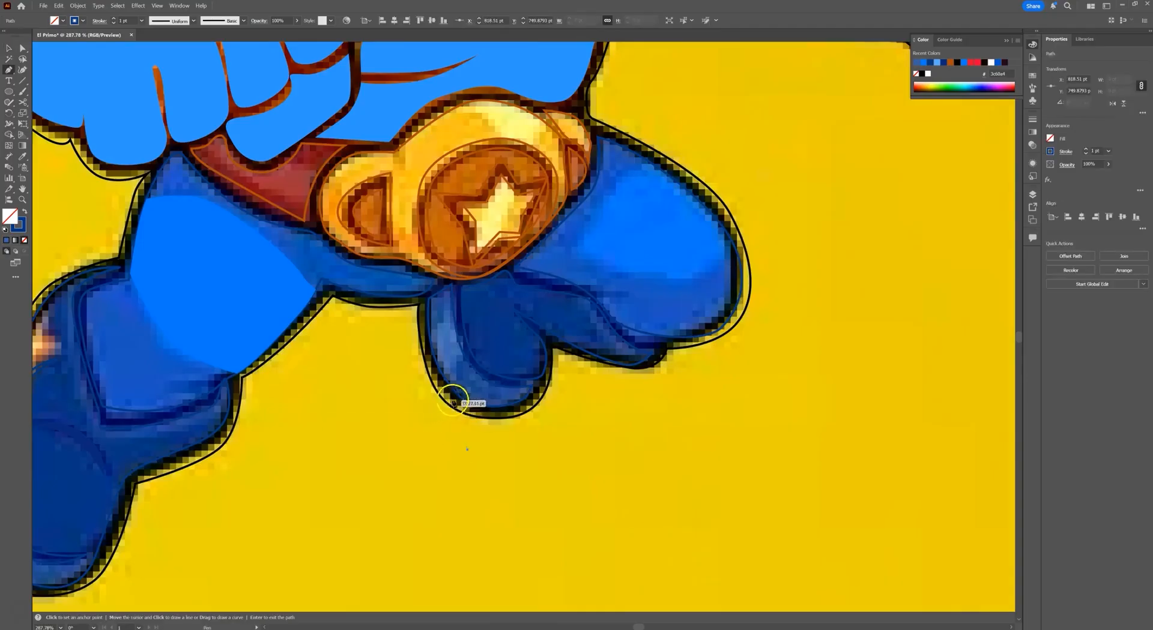
pyautogui.moveTo(457, 280); pyautogui.dragTo(402, 348)
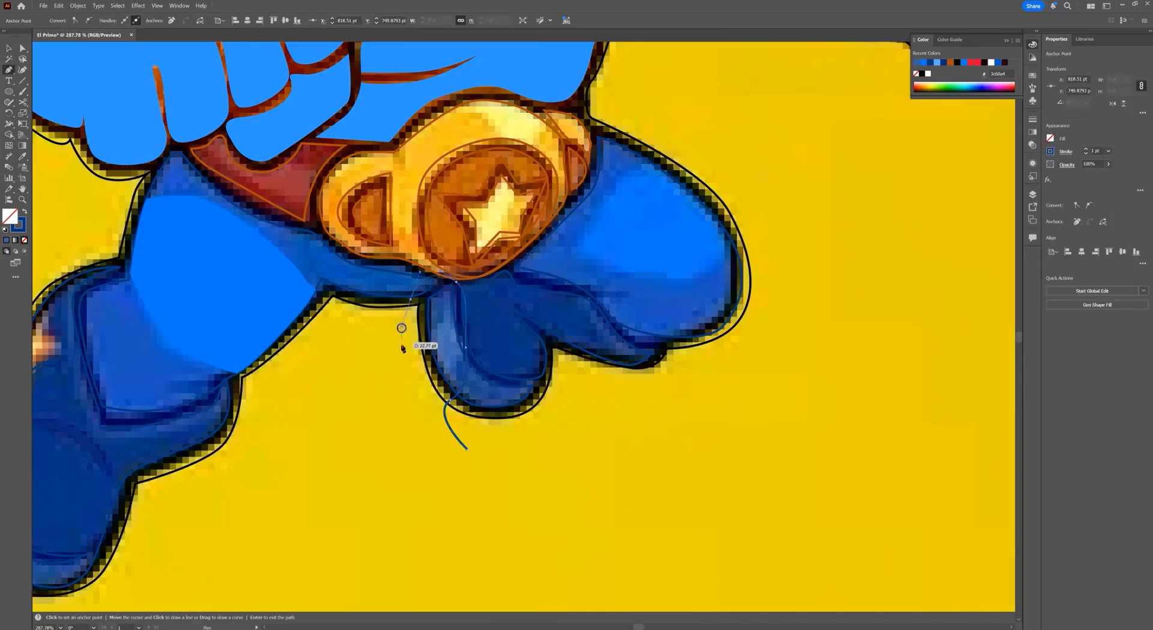
pyautogui.click(467, 449)
pyautogui.press('i')
pyautogui.click(442, 331)
# - Remove the part of the right boot's highlight that extends outside the boot outline with Shape Builder
pyautogui.press('v')
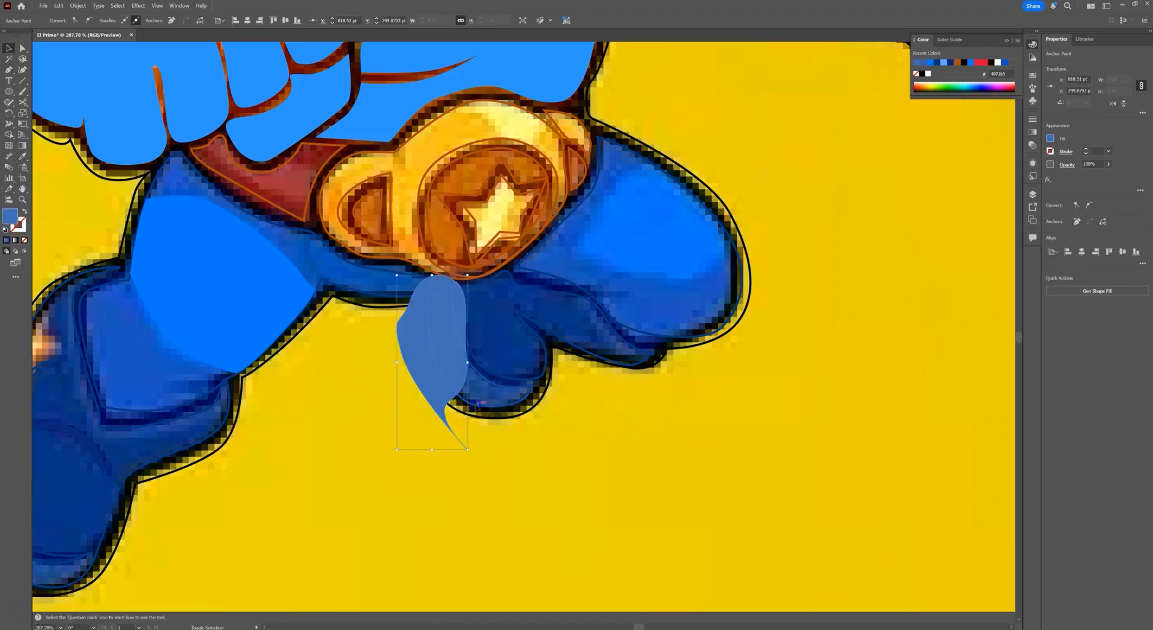
pyautogui.keyDown('shift'); pyautogui.click(479, 410); pyautogui.keyUp('shift')
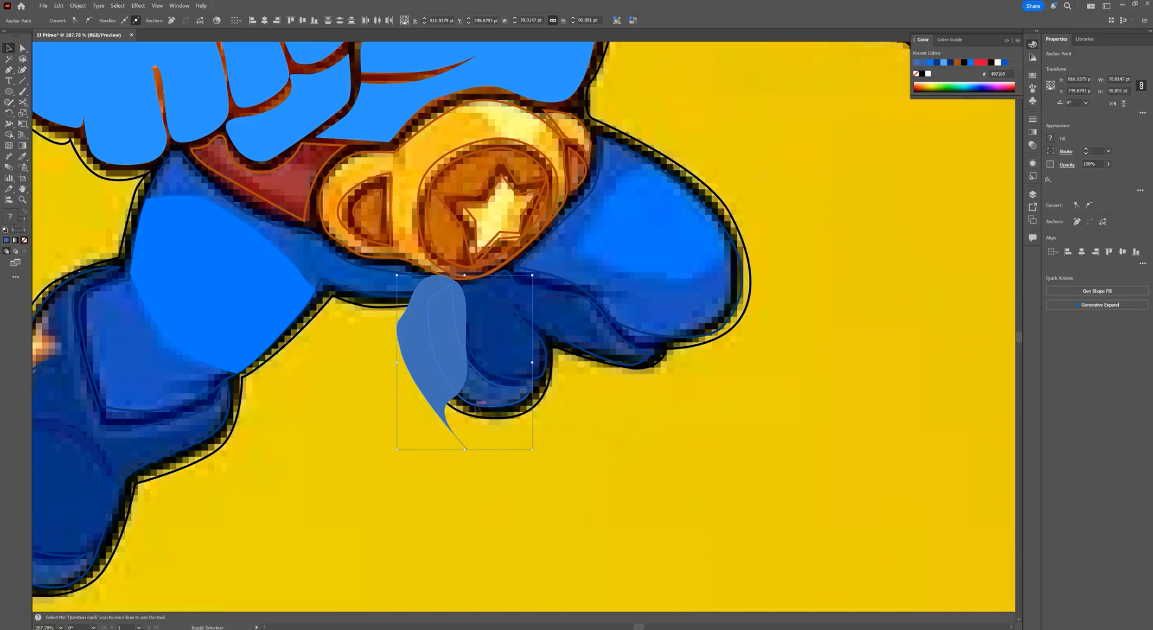
pyautogui.hotkey('shift', 'm')
pyautogui.keyDown('alt'); pyautogui.click(417, 374); pyautogui.keyUp('alt')
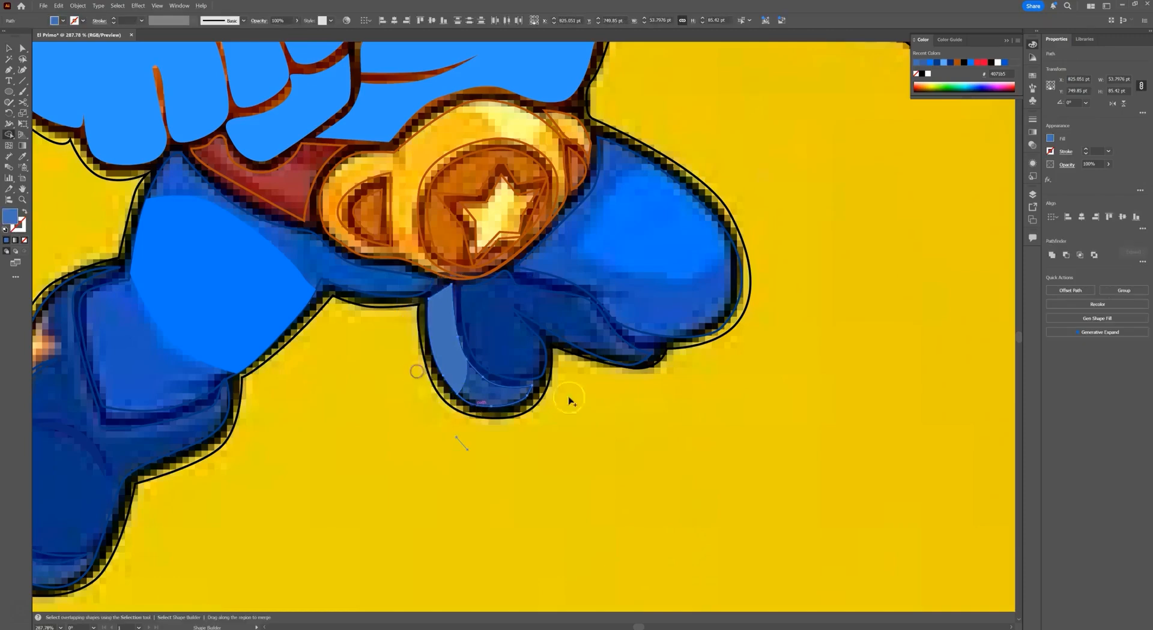
# - Trace the right thigh's highlight as a closed Pen path in the same lighter blue, extending past the thigh's upper edge
pyautogui.press('p')
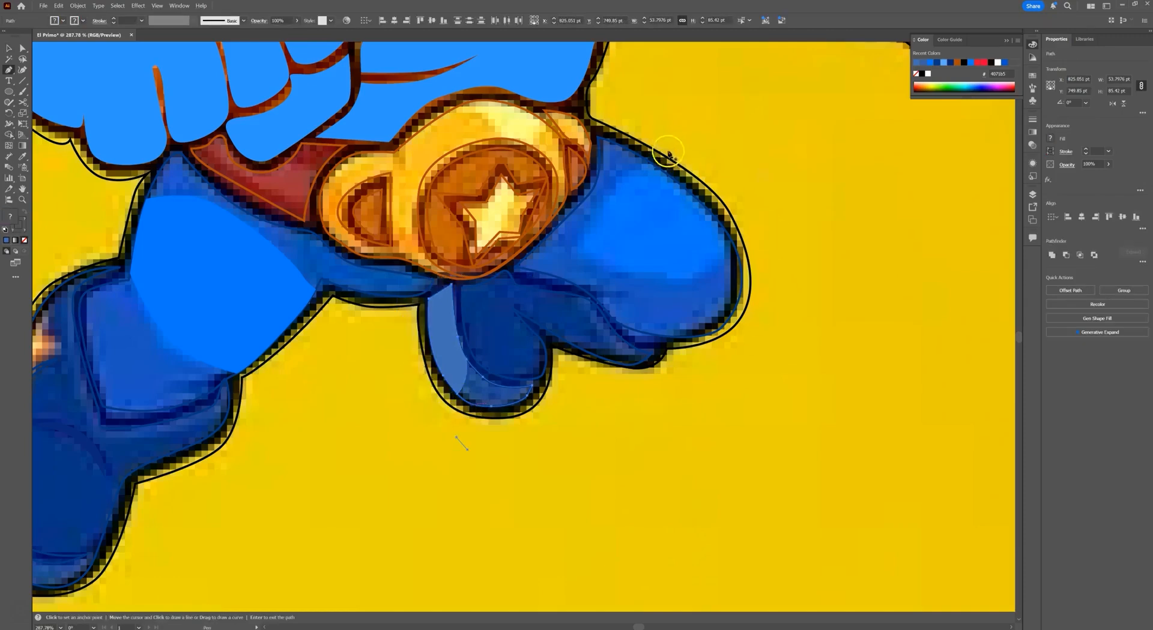
pyautogui.click(678, 131)
pyautogui.moveTo(597, 210); pyautogui.dragTo(748, 231)
pyautogui.click(677, 131)
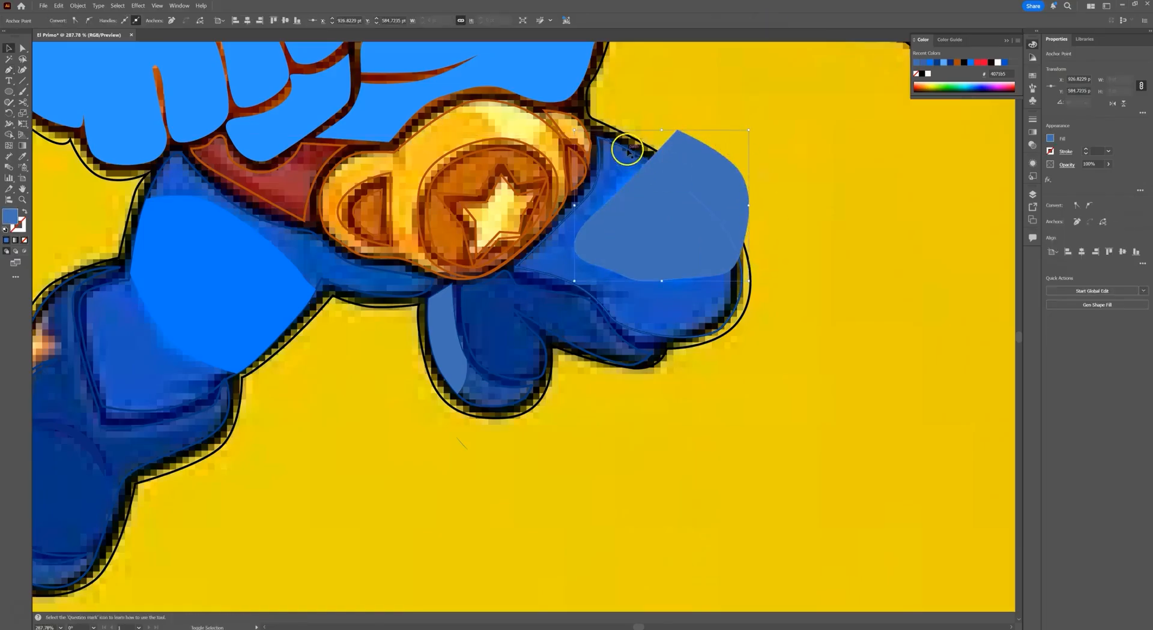
# - Trim the right thigh's highlight to the leg outline by removing its outer part with Shape Builder
pyautogui.press('v')
pyautogui.click(627, 152)
pyautogui.hotkey('shift', 'm')
pyautogui.moveTo(641, 139); pyautogui.dragTo(698, 157)
pyautogui.press('v')
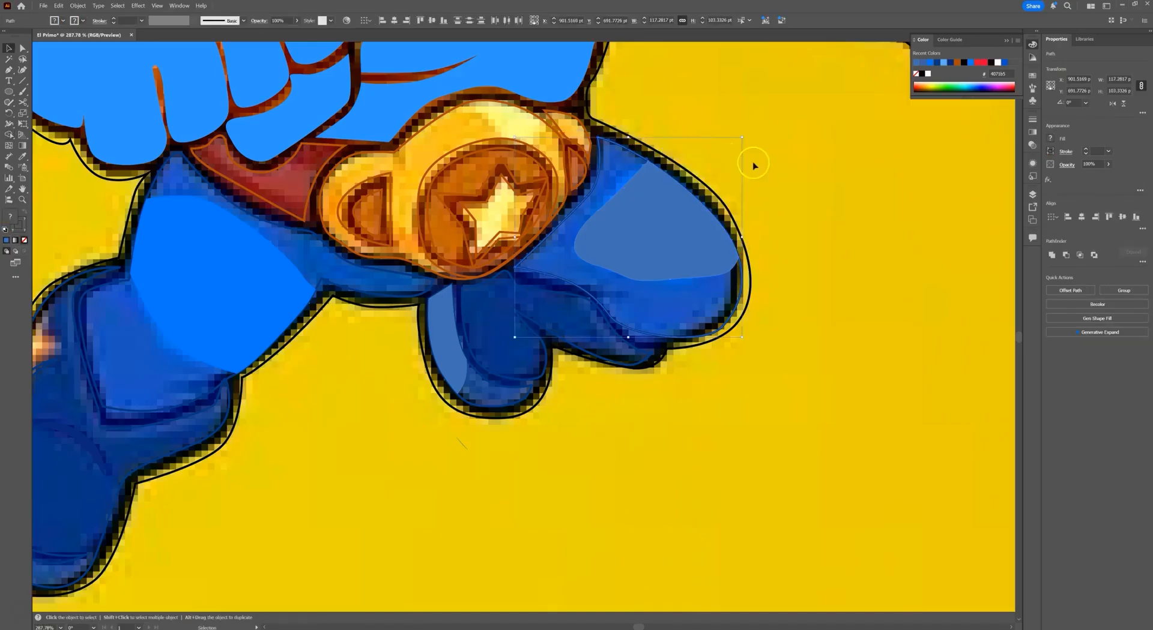
pyautogui.click(754, 162)
# - Swap stroke and fill on both leg outlines and both boot outlines to make them solid dark blue shapes
pyautogui.moveTo(786, 289); pyautogui.dragTo(715, 269)
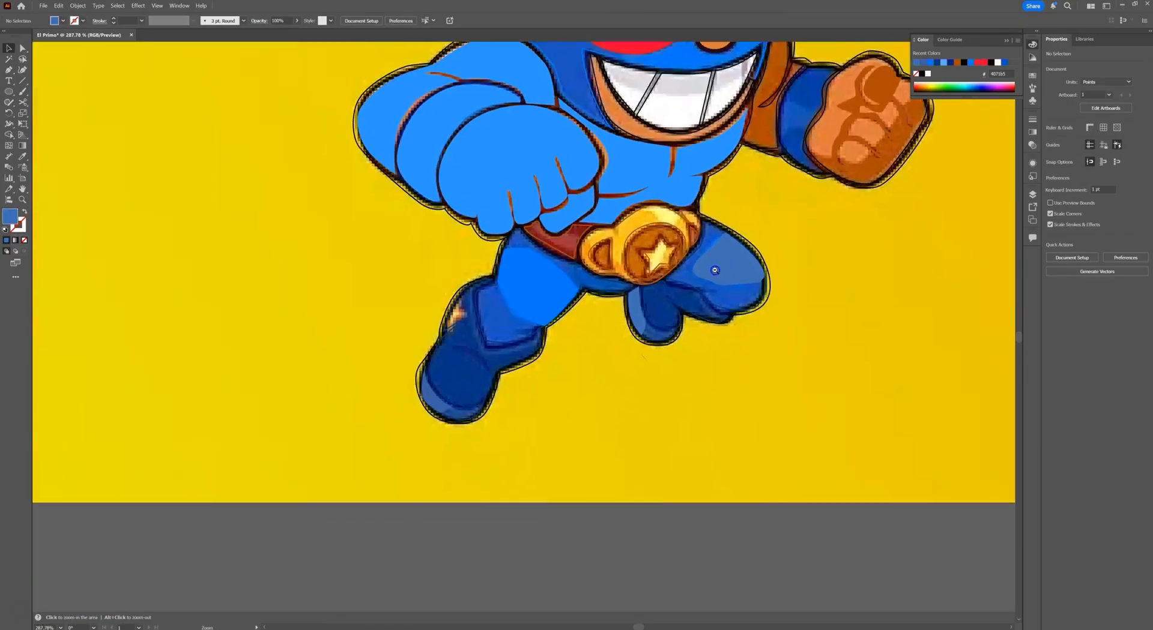
pyautogui.click(593, 289)
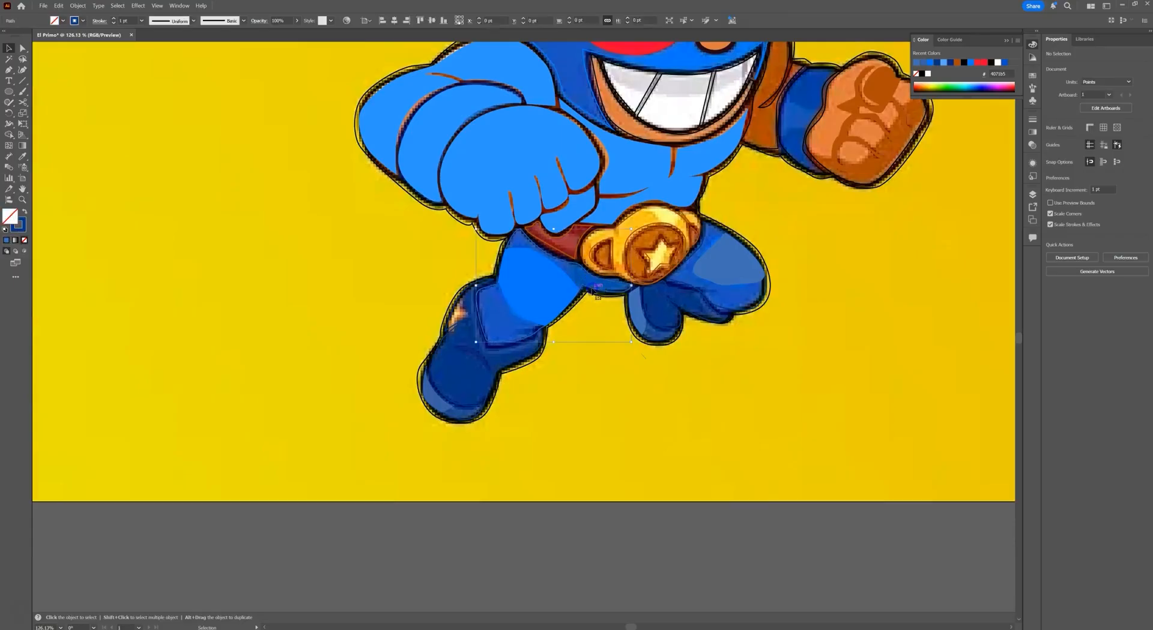
pyautogui.keyDown('shift'); pyautogui.click(671, 291); pyautogui.keyUp('shift')
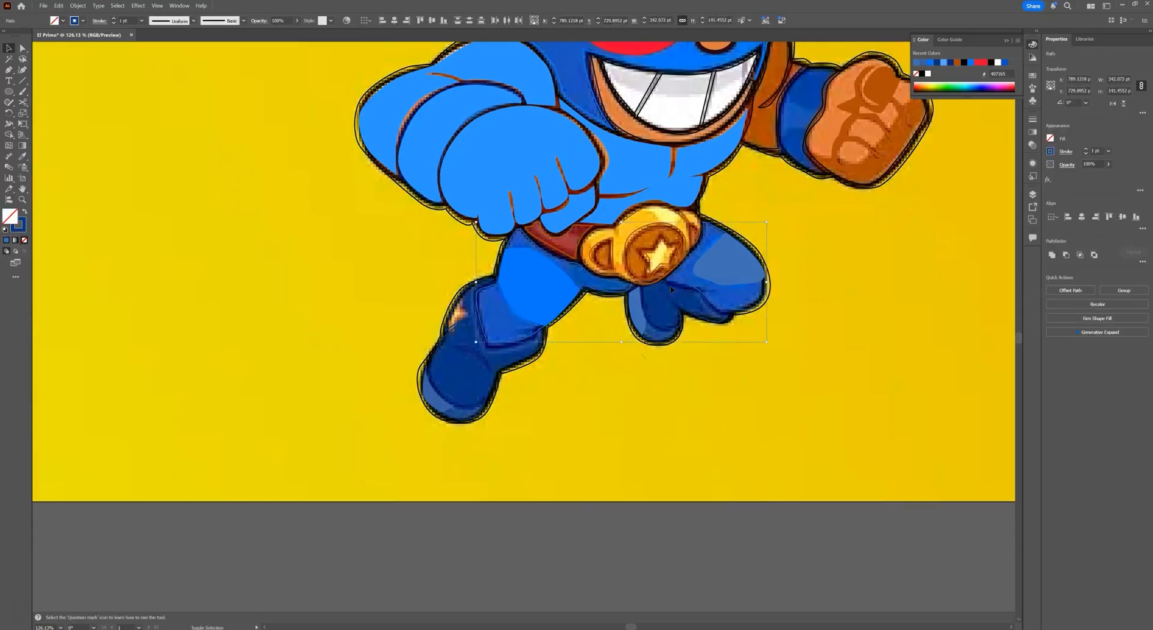
pyautogui.keyDown('shift'); pyautogui.click(656, 328); pyautogui.keyUp('shift')
pyautogui.keyDown('shift'); pyautogui.click(648, 340); pyautogui.keyUp('shift')
pyautogui.hotkey('shift', 'x')
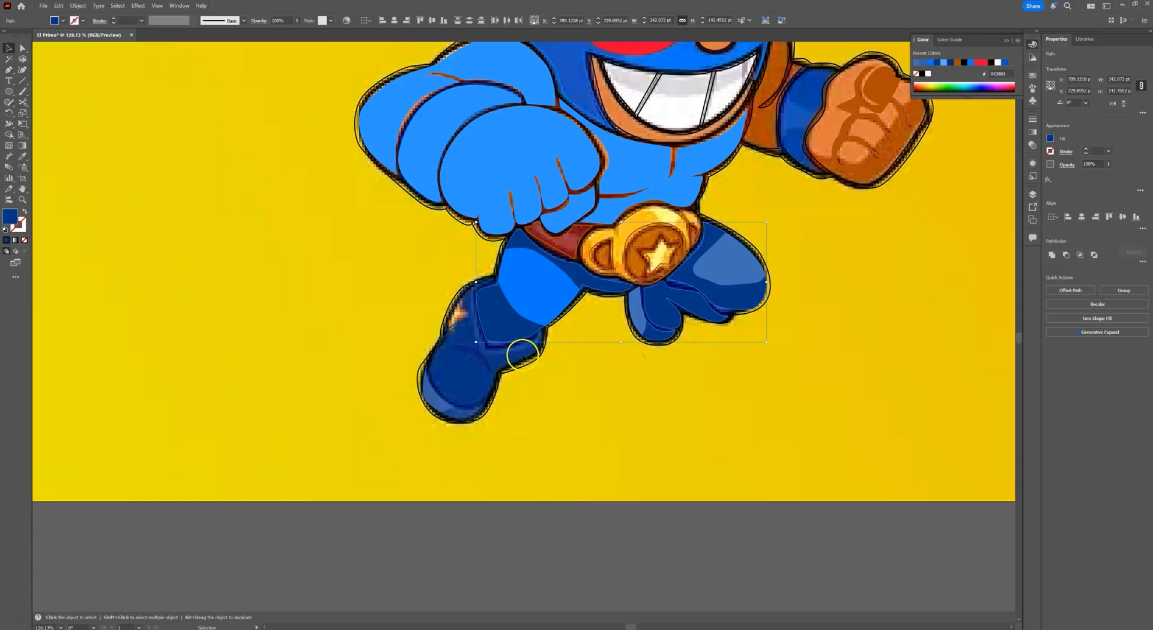
pyautogui.click(522, 360)
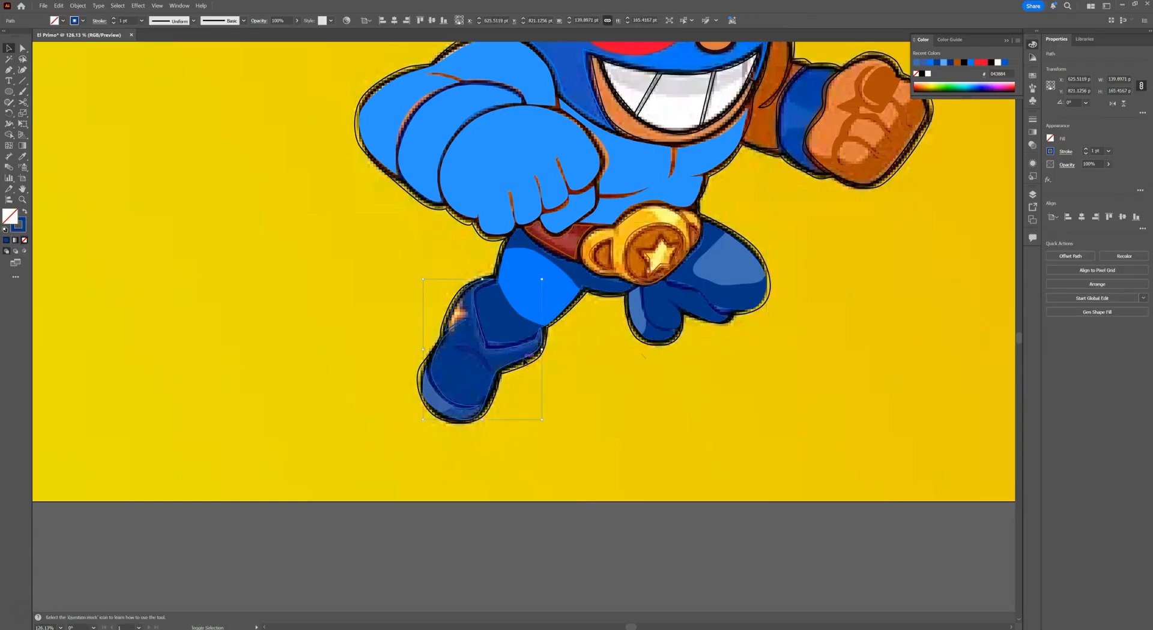
pyautogui.click(559, 365)
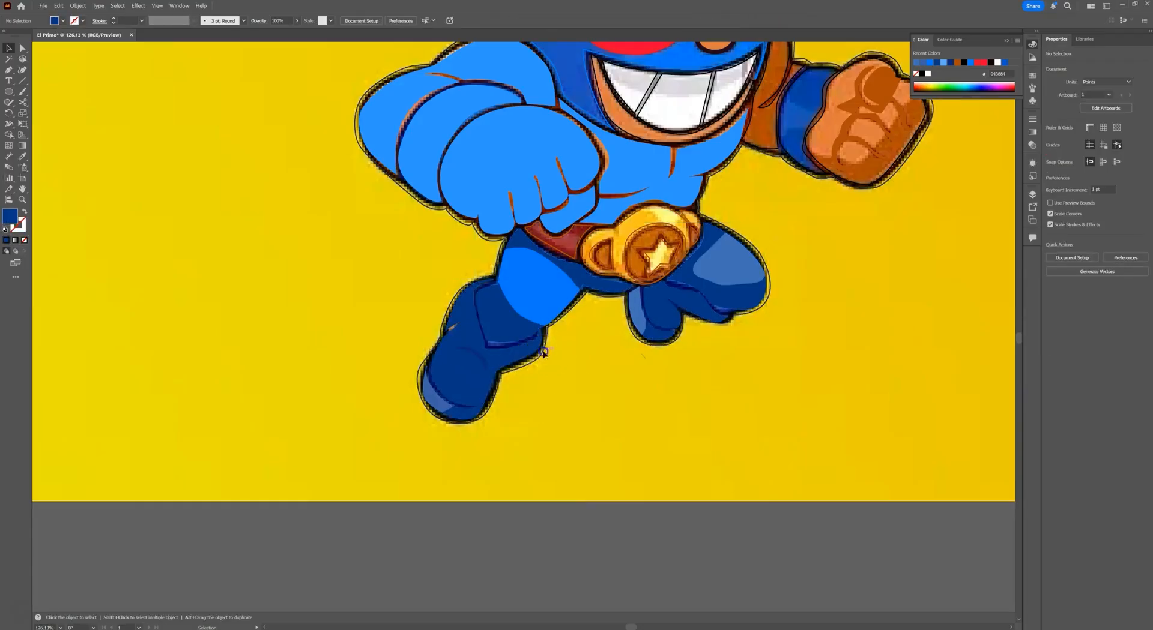
# - Preview the whole artwork with the character's black outline swapped from stroke to fill, and reselect that outline to swap it back
pyautogui.click(540, 351)
pyautogui.hotkey('shift', 'x')
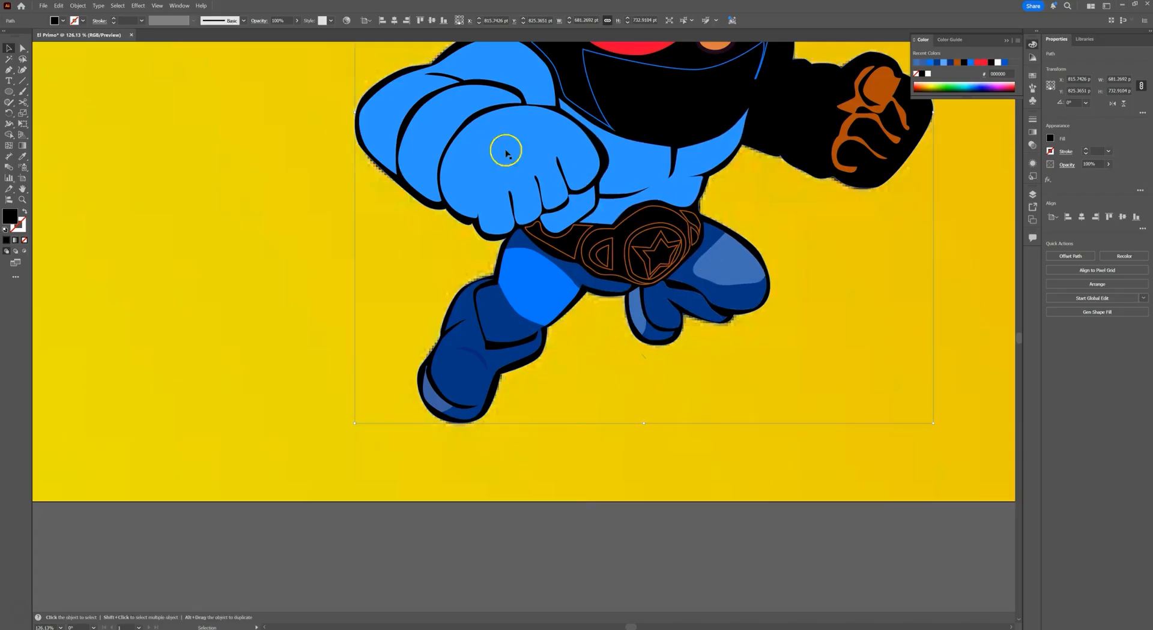
pyautogui.moveTo(807, 240); pyautogui.dragTo(723, 388)
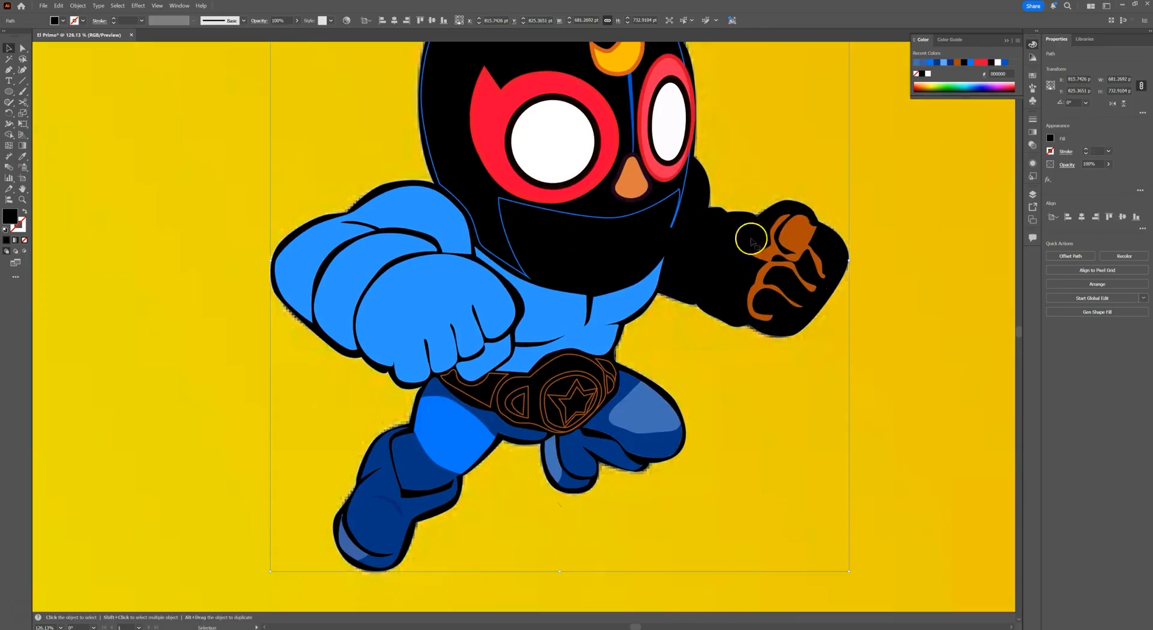
pyautogui.hotkey('ctrl', '0')
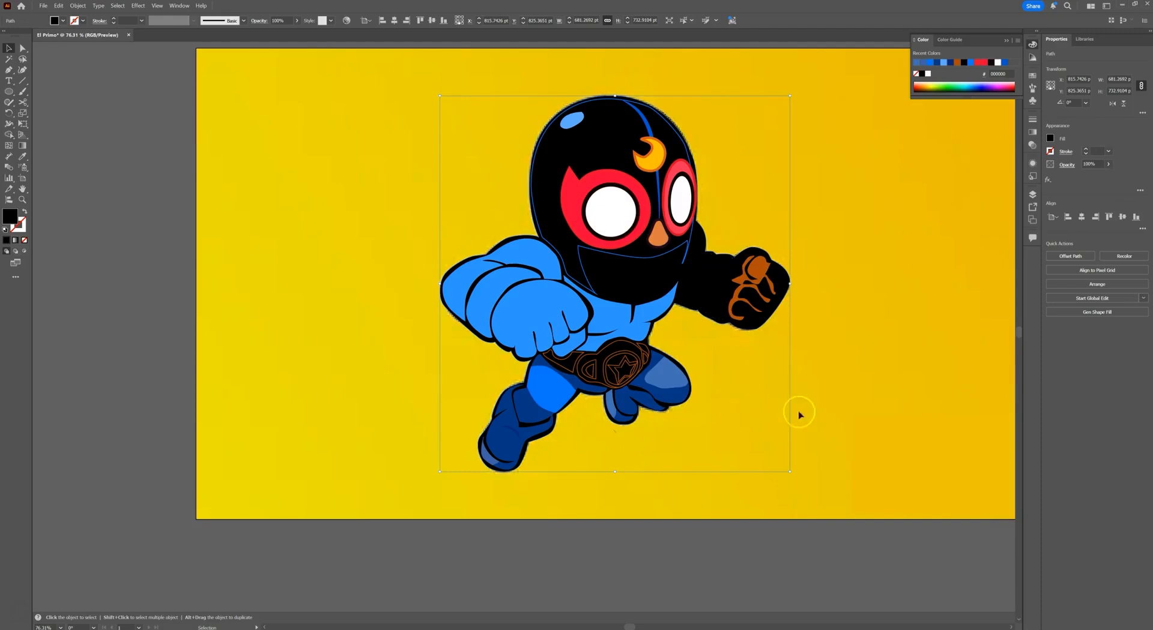
pyautogui.click(726, 382)
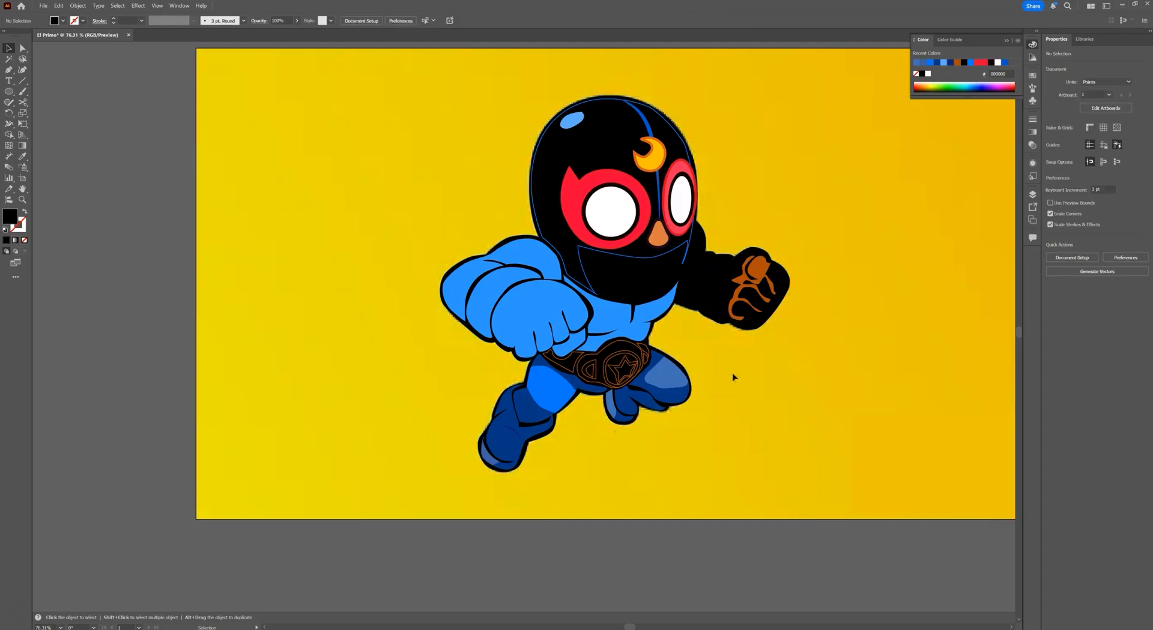
pyautogui.scroll(5, 622, 360)
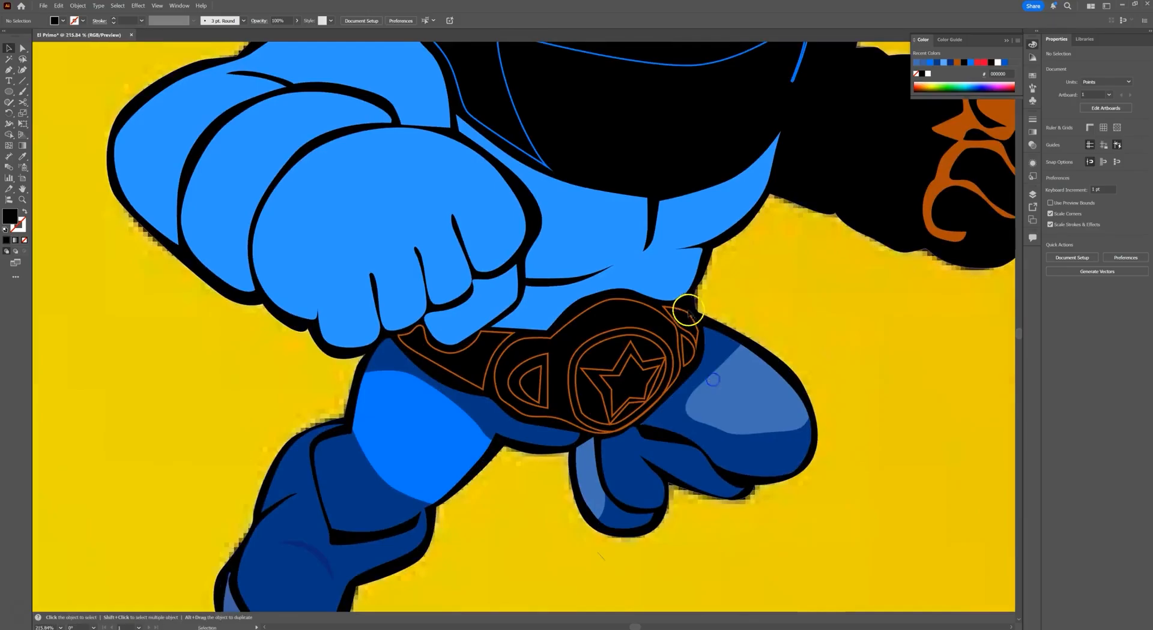
pyautogui.click(691, 304)
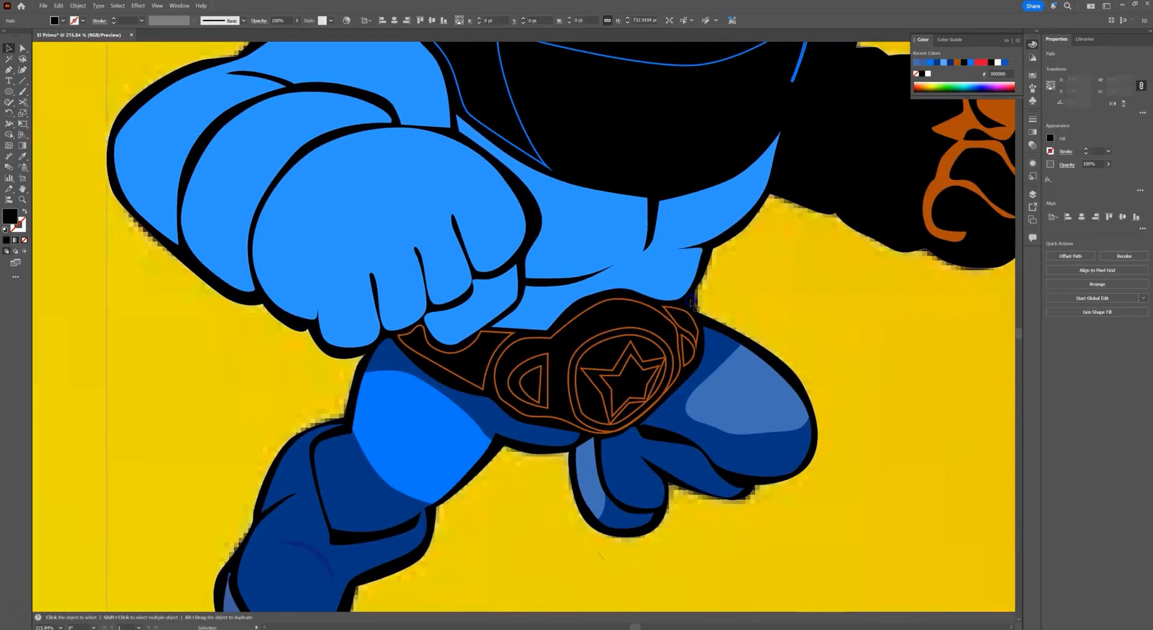
# - Swap the blue fills of the torso, left fist, wristband and upper arm shapes to strokes to expose the reference underneath
pyautogui.click(673, 277)
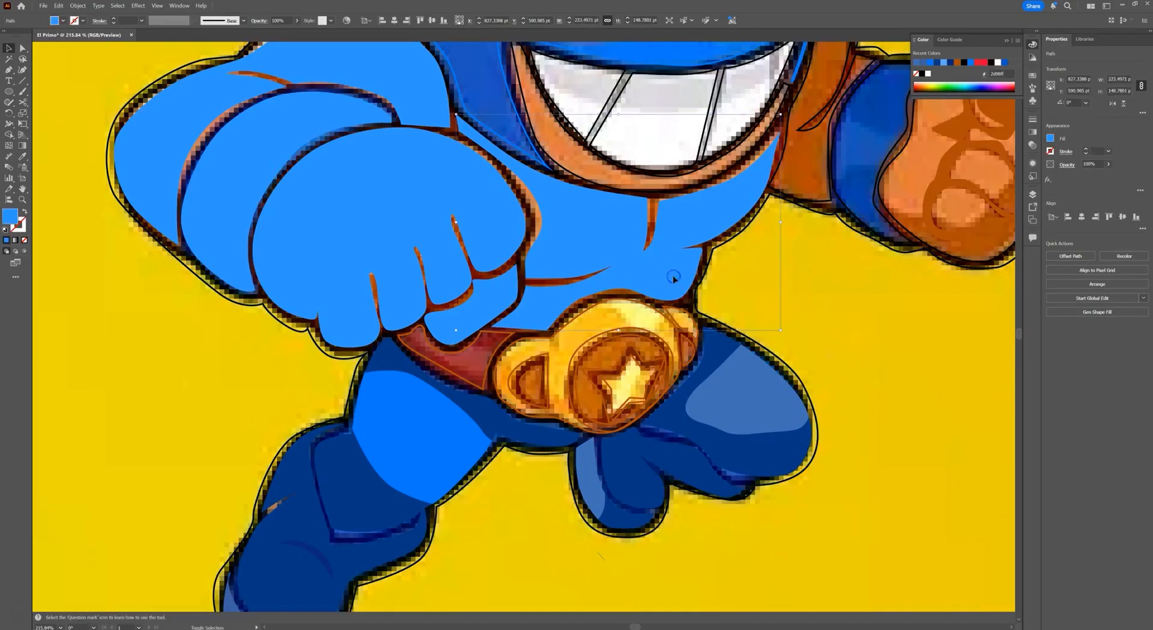
pyautogui.press('Delete')
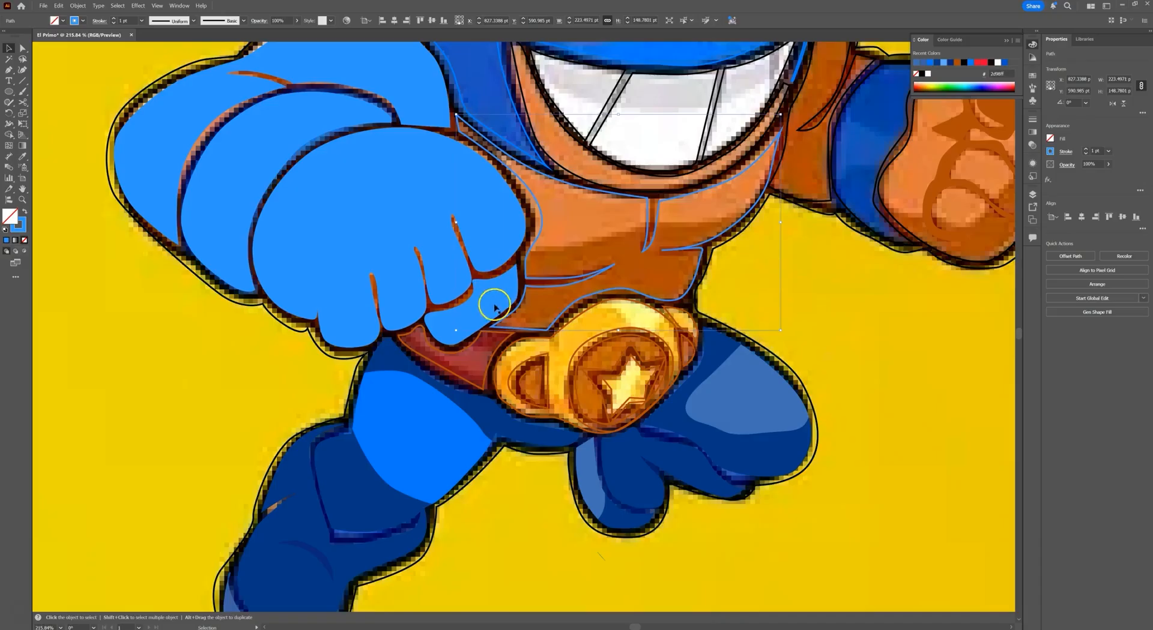
pyautogui.click(469, 240)
pyautogui.click(485, 215)
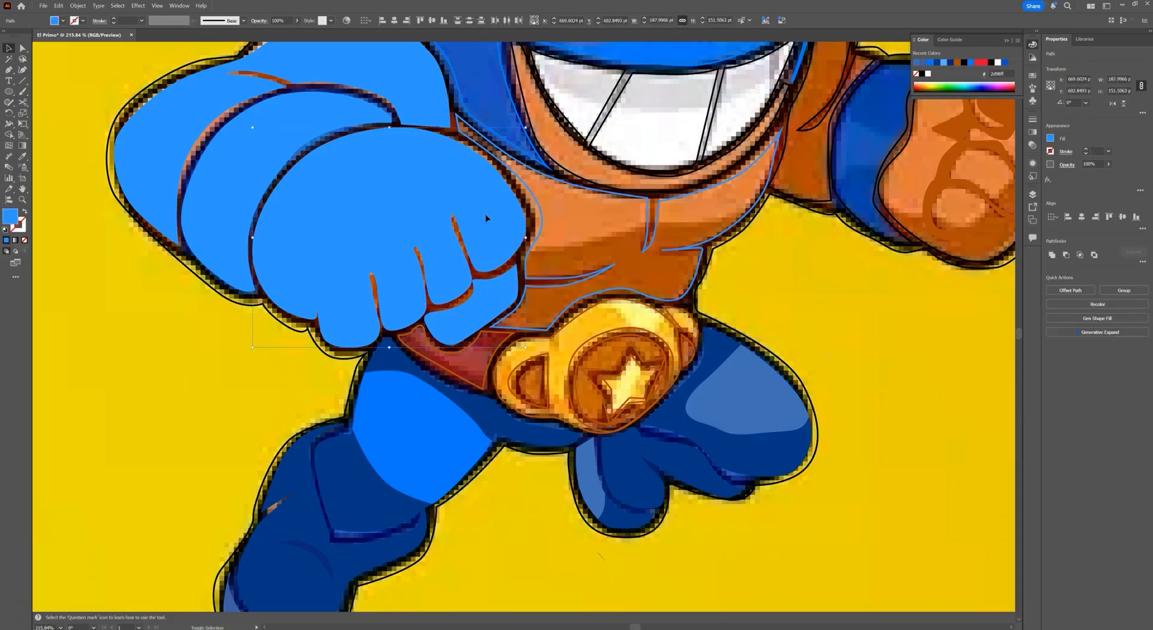
pyautogui.hotkey('shift', 'x')
pyautogui.click(232, 154)
pyautogui.hotkey('shift', 'x')
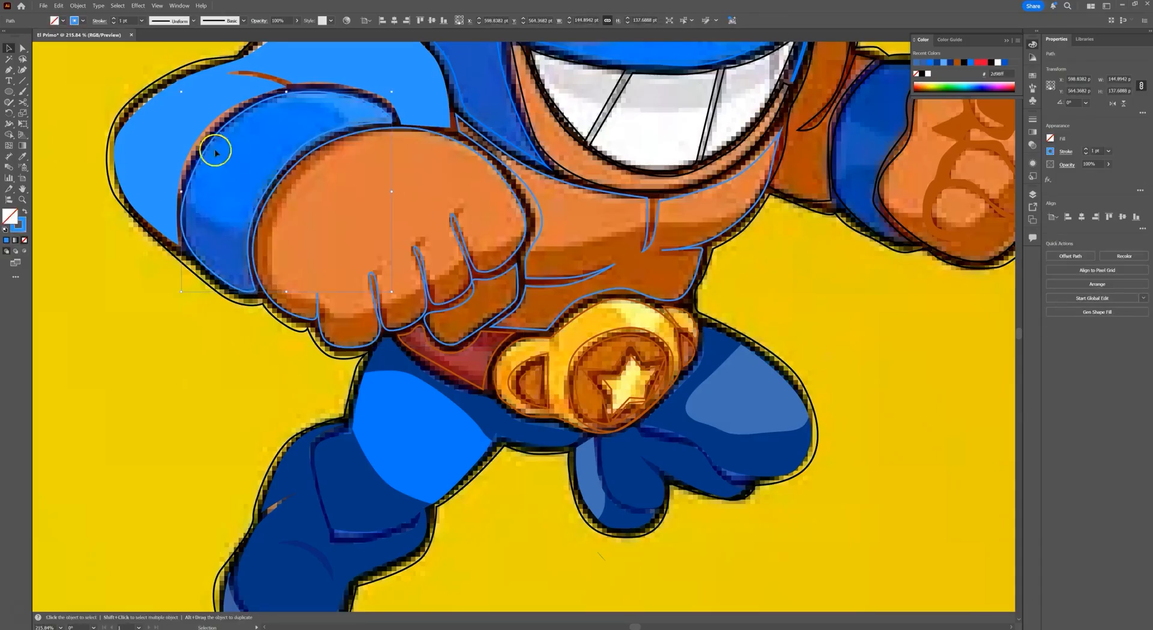
pyautogui.click(170, 138)
pyautogui.hotkey('shift', 'x')
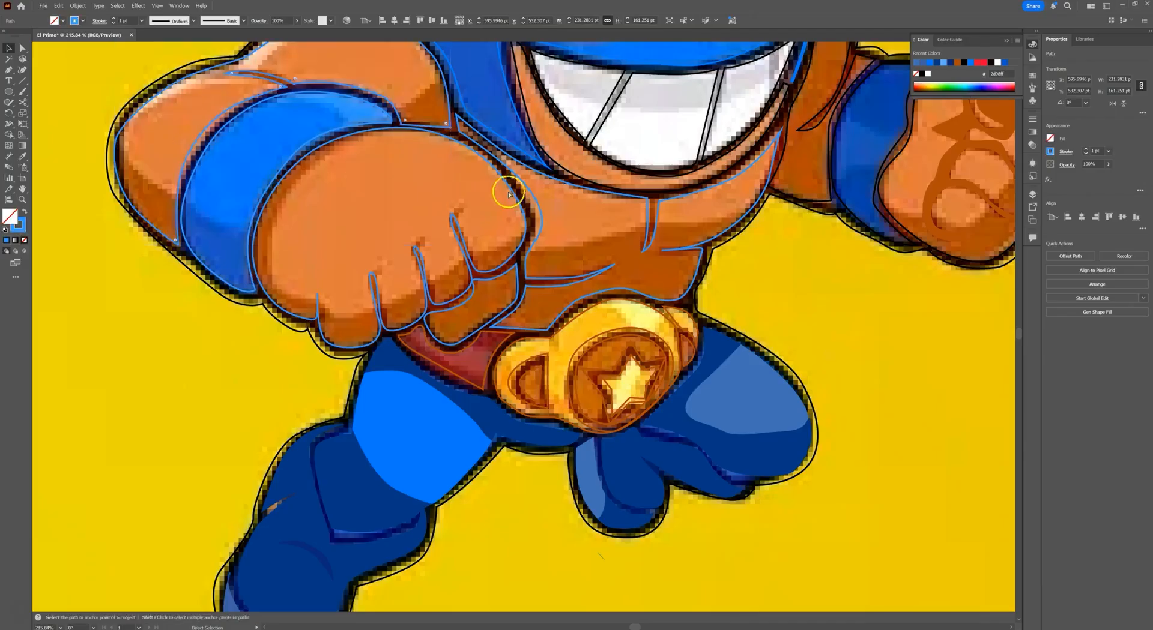
# - Start a Pen path left of the raised left arm and trace the shadow edge across the arm, wristband and fist
pyautogui.scroll(-4, 818, 273)
pyautogui.moveTo(842, 268); pyautogui.dragTo(681, 275)
pyautogui.moveTo(489, 217); pyautogui.dragTo(550, 228)
pyautogui.moveTo(626, 209); pyautogui.dragTo(678, 207)
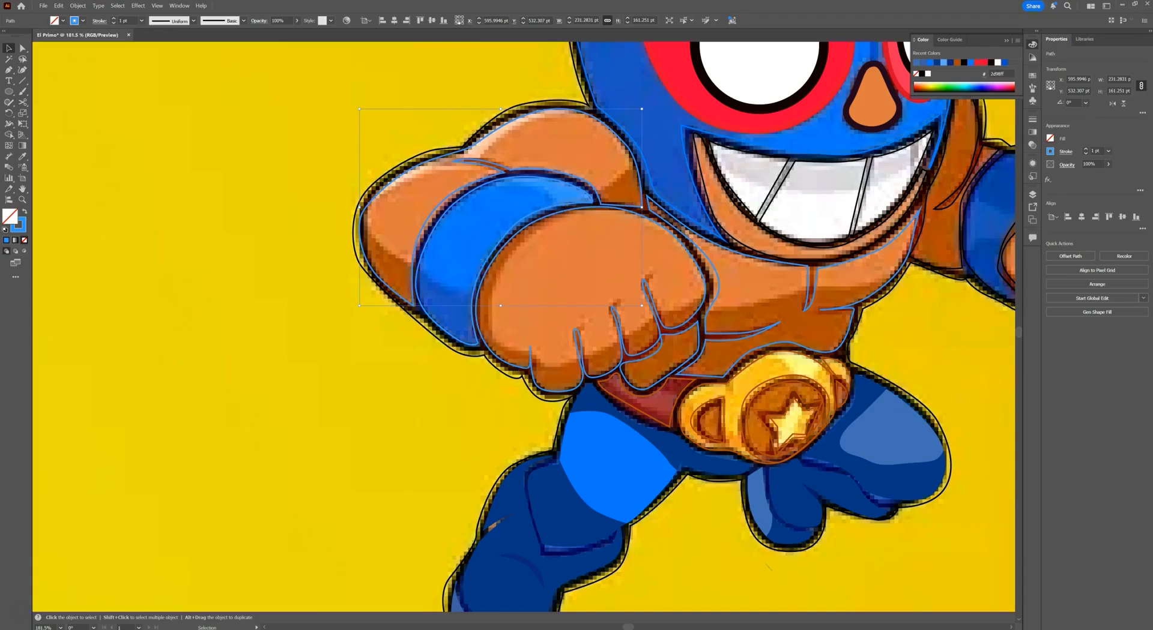
pyautogui.click(10, 69)
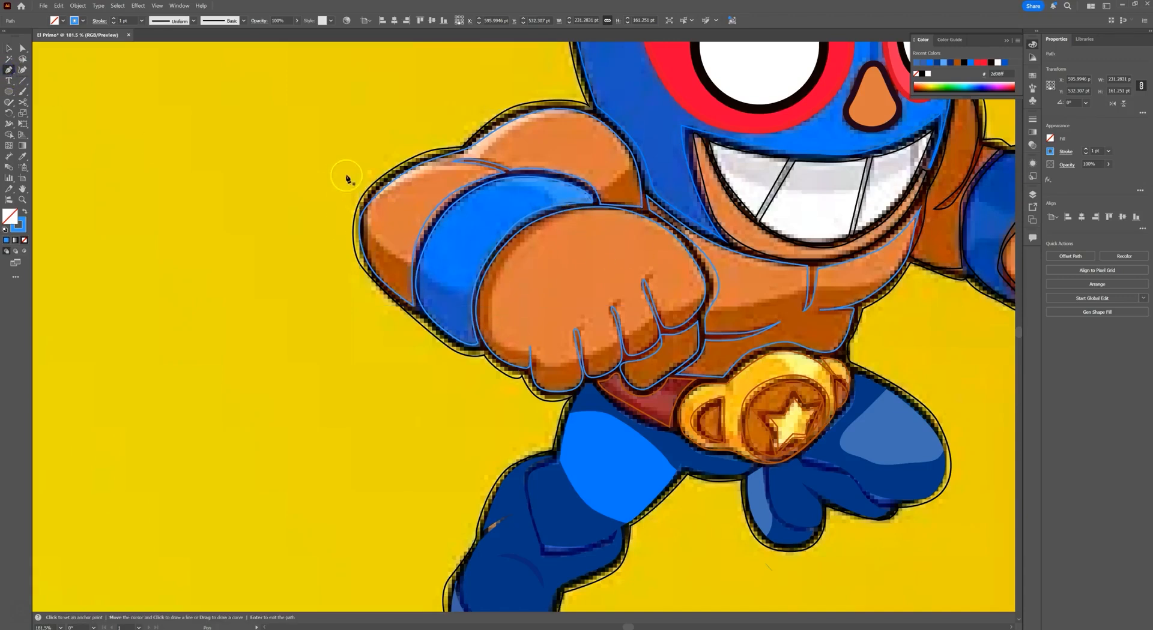
pyautogui.click(353, 157)
pyautogui.moveTo(429, 262); pyautogui.dragTo(493, 254)
pyautogui.moveTo(577, 219); pyautogui.dragTo(578, 215)
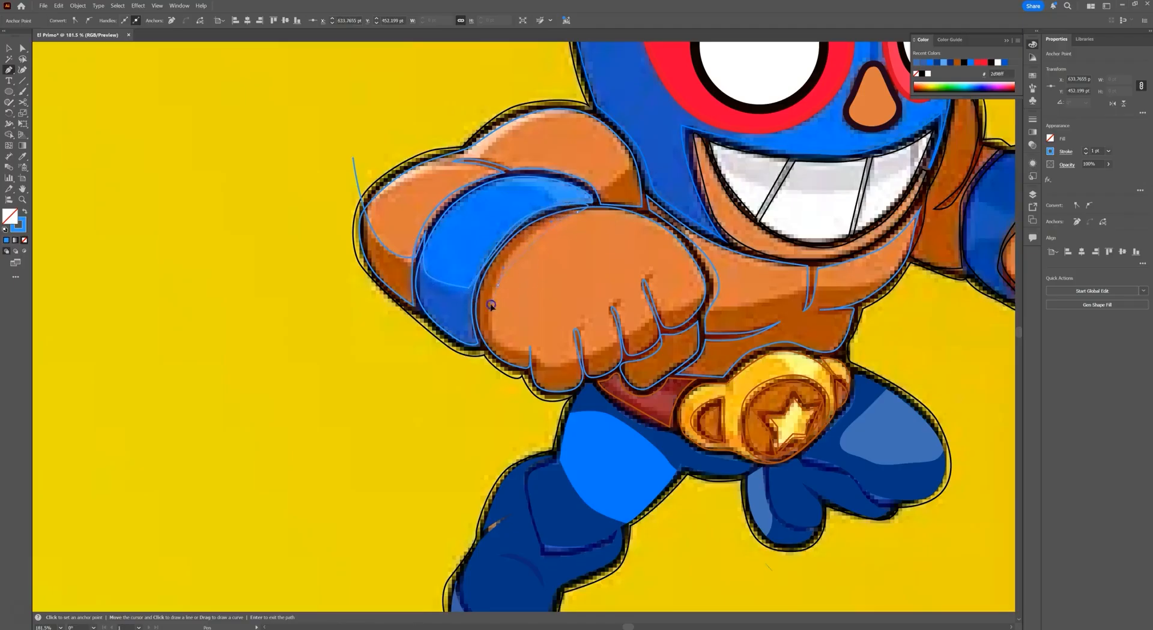
pyautogui.moveTo(553, 367); pyautogui.dragTo(676, 313)
pyautogui.click(703, 296)
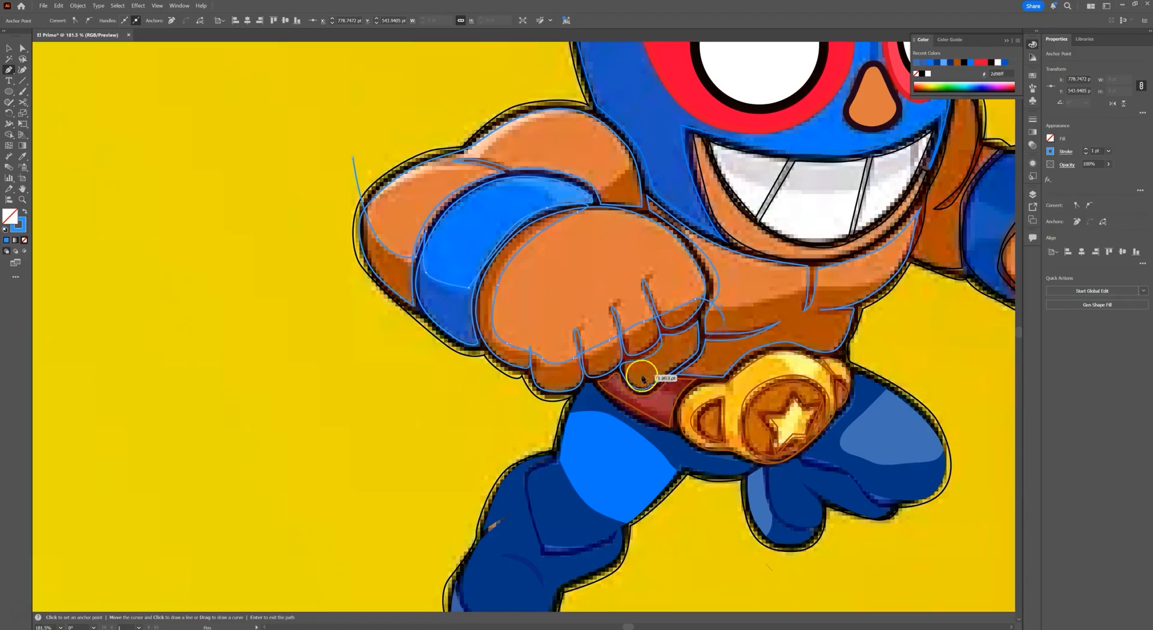
# - Route the shadow path loosely around the outside of the fist and arm back to its start, closing it, and deselect it
pyautogui.moveTo(591, 401); pyautogui.dragTo(453, 405)
pyautogui.moveTo(374, 365); pyautogui.dragTo(353, 331)
pyautogui.moveTo(328, 291); pyautogui.dragTo(337, 173)
pyautogui.click(353, 157)
pyautogui.click(8, 53)
pyautogui.click(174, 208)
# - Select the left fist, wristband, arm shapes and shadow path, trim away the excess outside them with Shape Builder, and deselect
pyautogui.scroll(2, 420, 358)
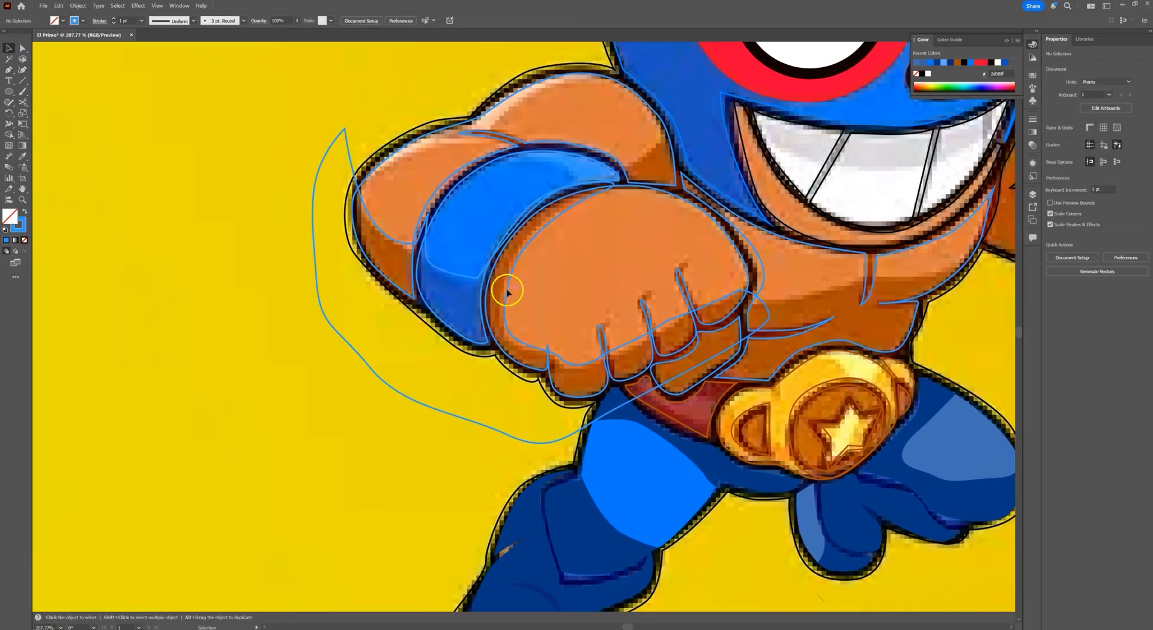
pyautogui.click(745, 263)
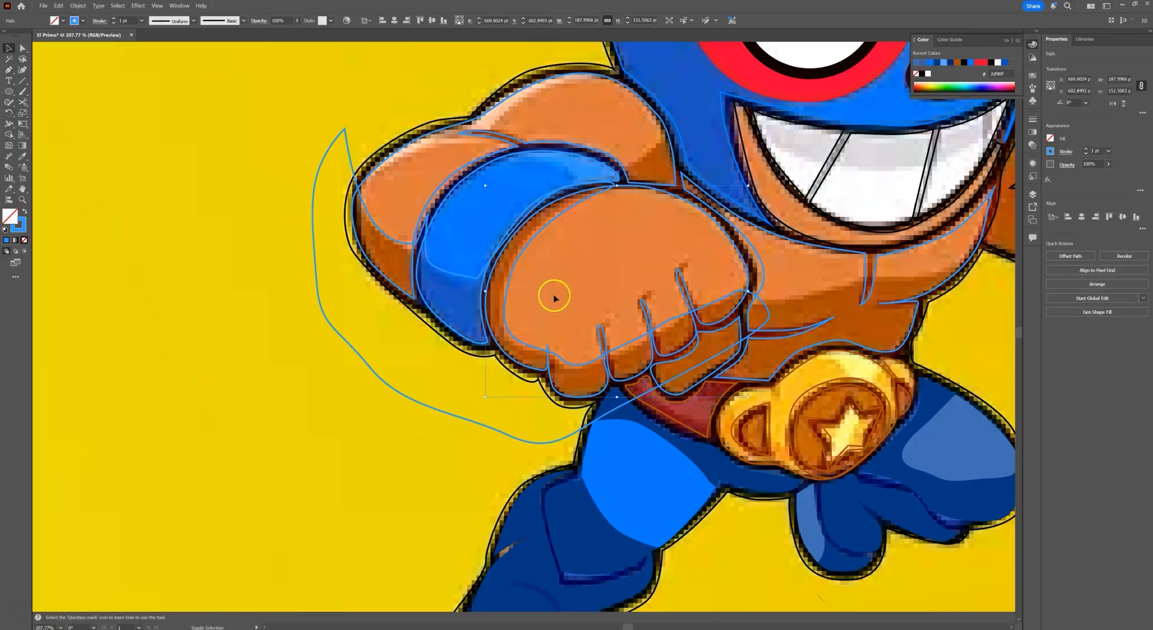
pyautogui.keyDown('shift'); pyautogui.click(427, 306); pyautogui.keyUp('shift')
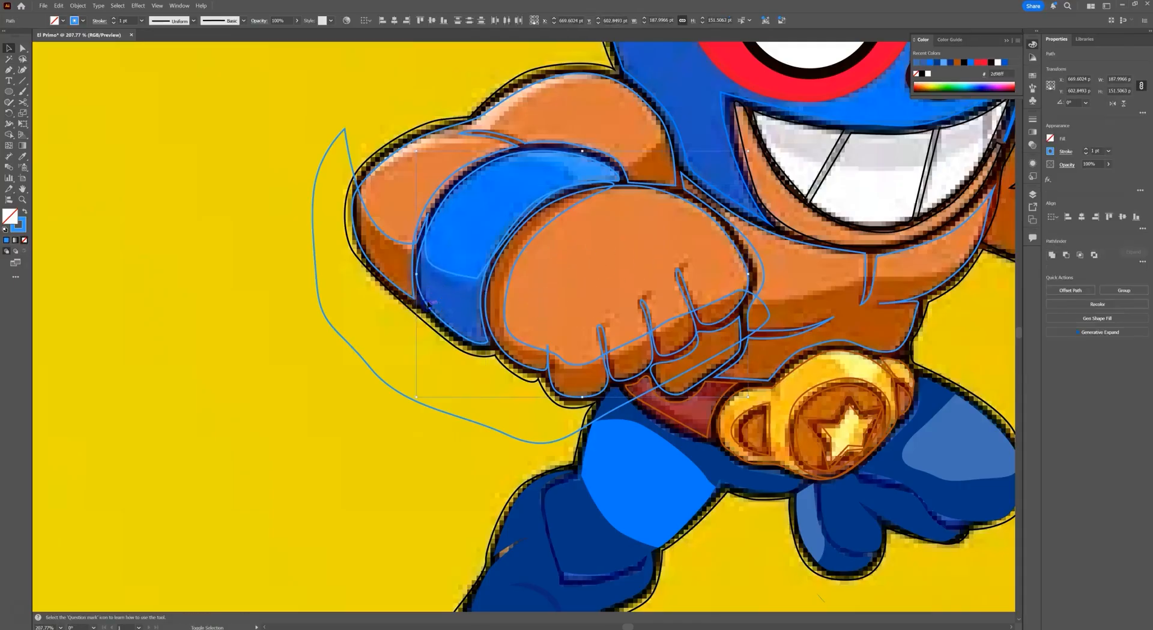
pyautogui.keyDown('shift'); pyautogui.click(372, 174); pyautogui.keyUp('shift')
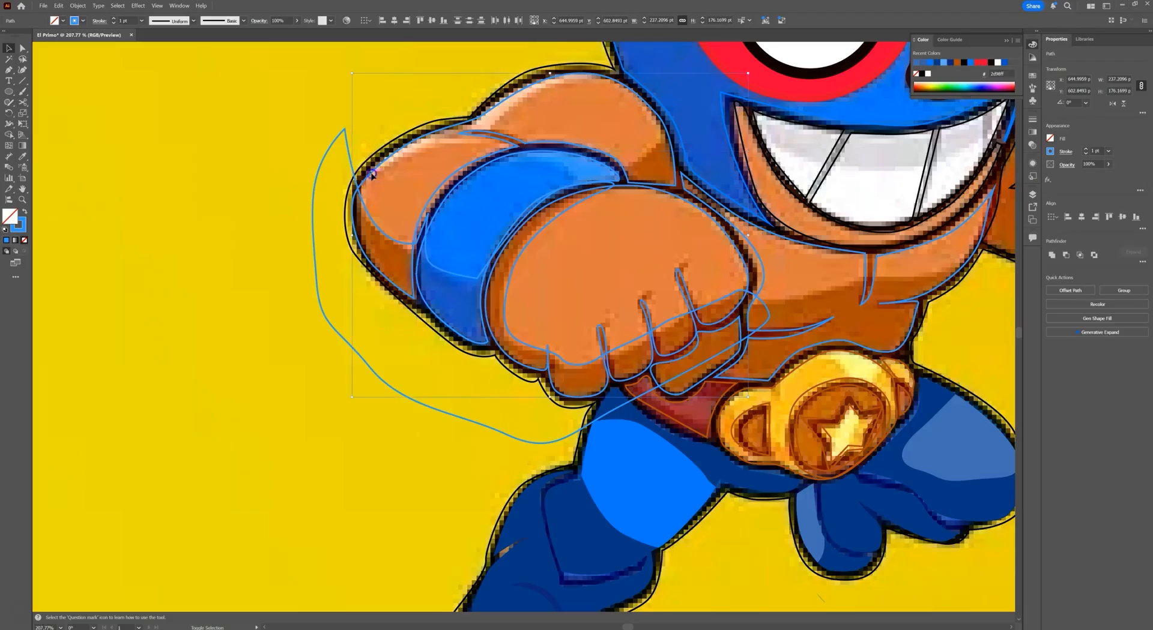
pyautogui.keyDown('shift'); pyautogui.click(331, 147); pyautogui.keyUp('shift')
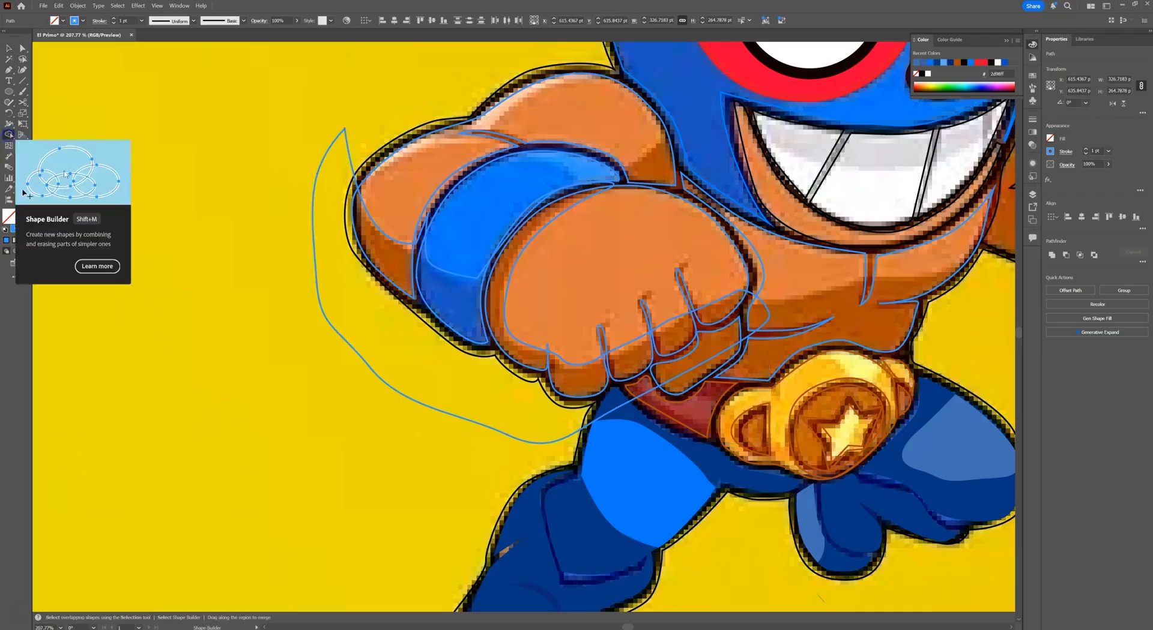
pyautogui.click(9, 136)
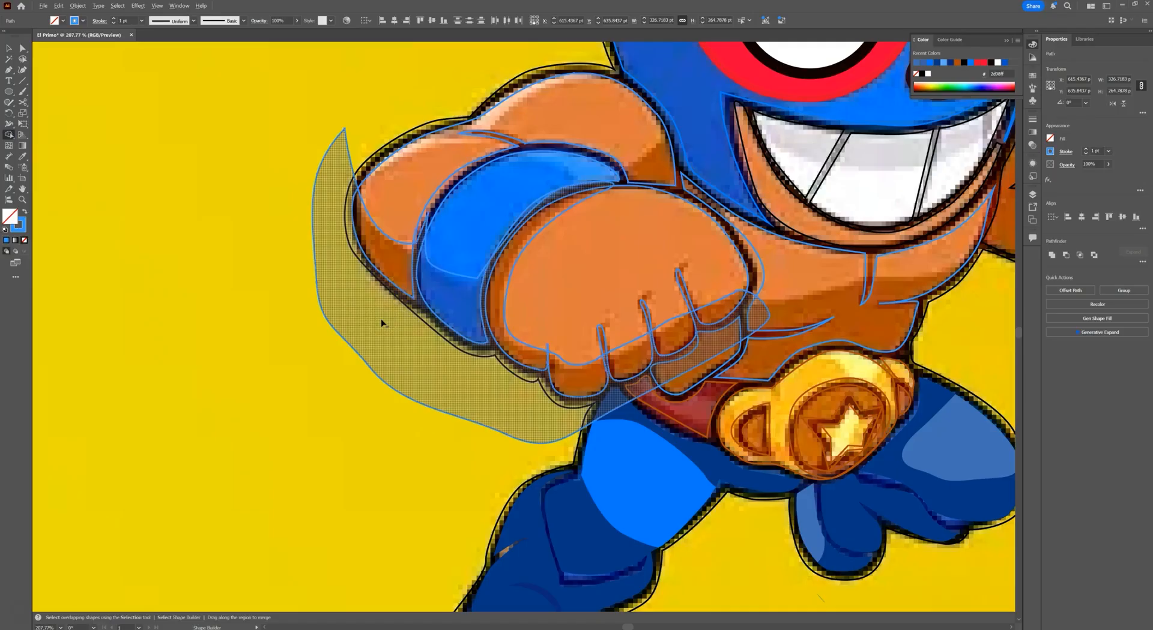
pyautogui.keyDown('alt'); pyautogui.click(381, 322); pyautogui.keyUp('alt')
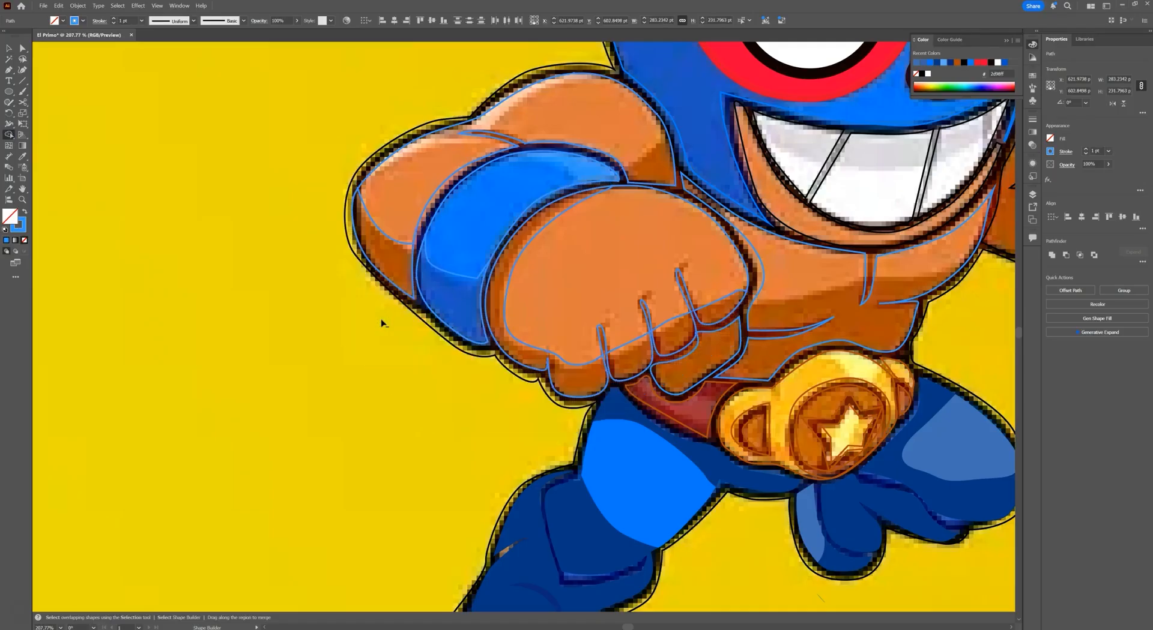
pyautogui.click(9, 49)
pyautogui.click(176, 181)
# - Fill the left arm's shadow with the reference's dark orange-brown and the arm's main shape with its lighter orange
pyautogui.moveTo(380, 268); pyautogui.dragTo(432, 290)
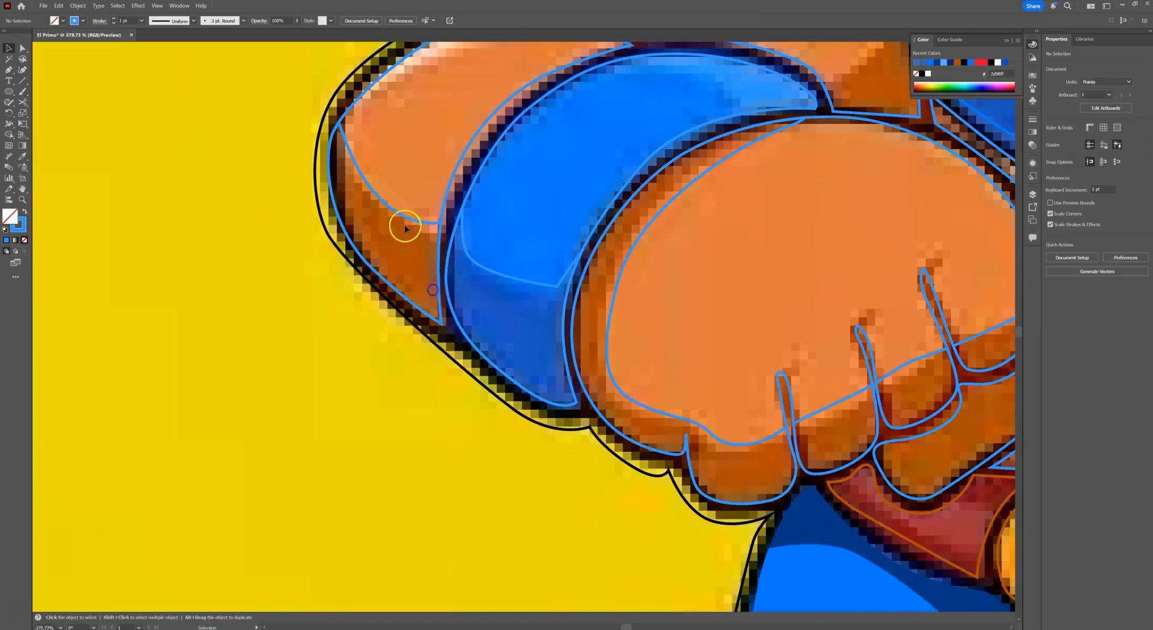
pyautogui.click(399, 216)
pyautogui.press('i')
pyautogui.click(400, 243)
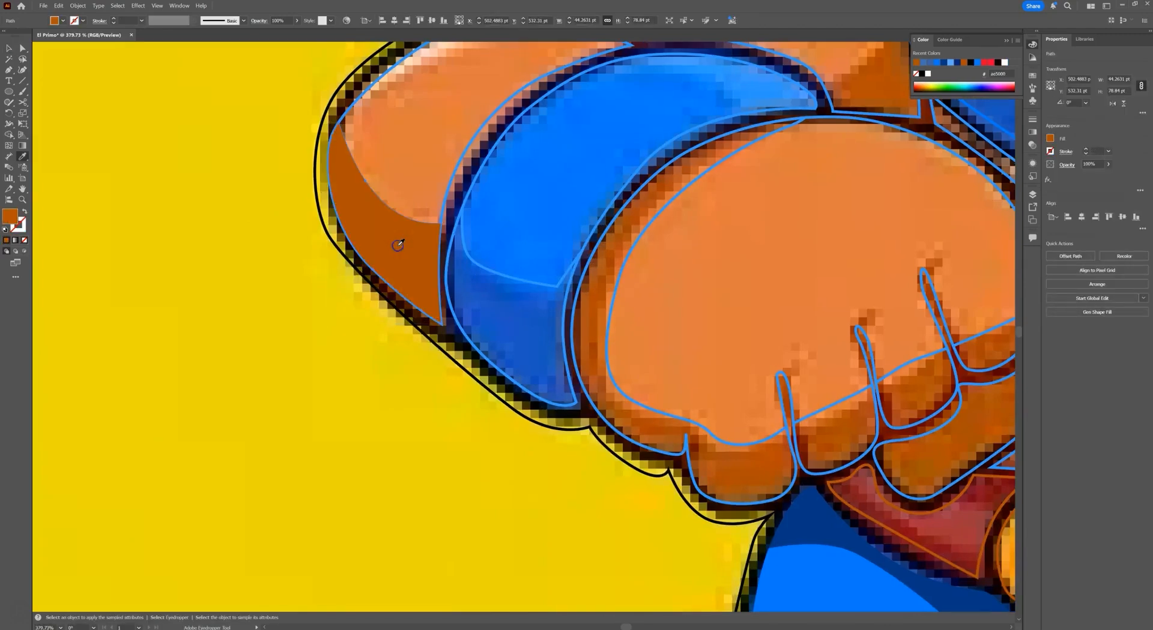
pyautogui.press('v')
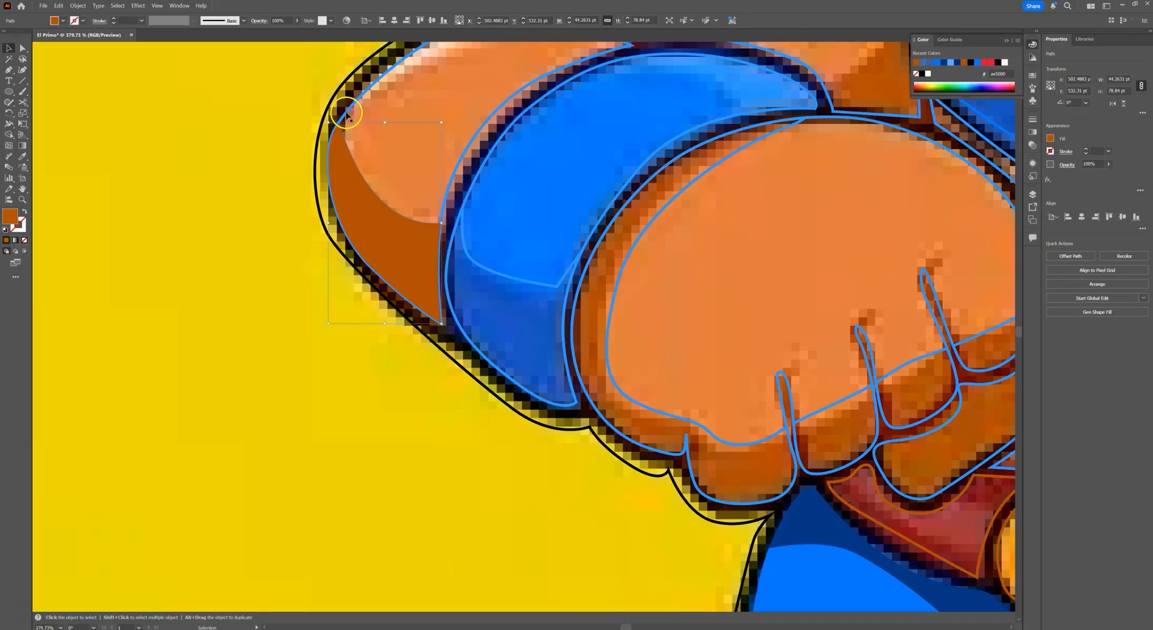
pyautogui.click(346, 113)
pyautogui.press('i')
pyautogui.click(417, 134)
pyautogui.scroll(3, 404, 206)
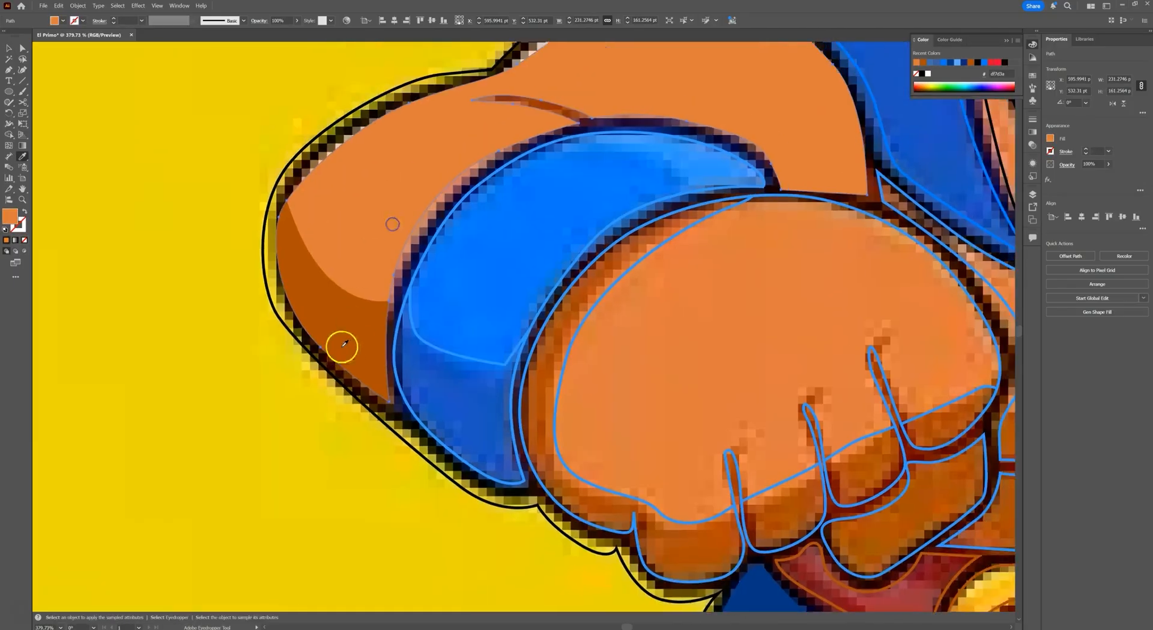
# - Fill the lower shadow of the left wristband with the dark blue sampled from the reference
pyautogui.press('v')
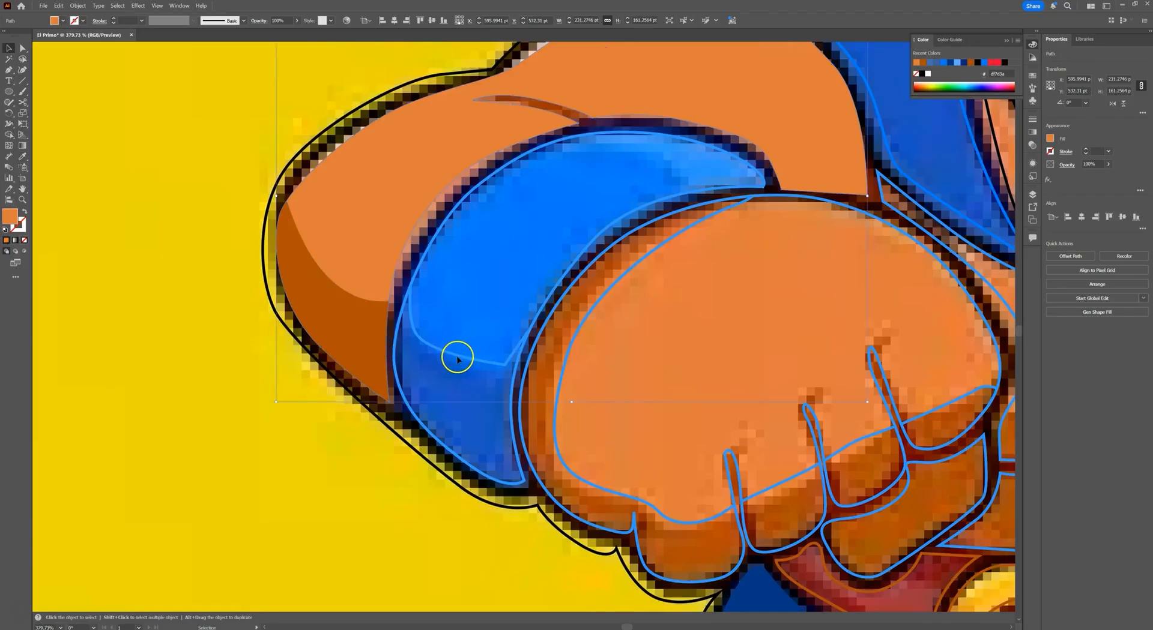
pyautogui.click(458, 358)
pyautogui.press('i')
pyautogui.click(458, 395)
pyautogui.press('v')
# - Try filling the left wristband's main shape with bright blue sampled from the reference
pyautogui.click(428, 251)
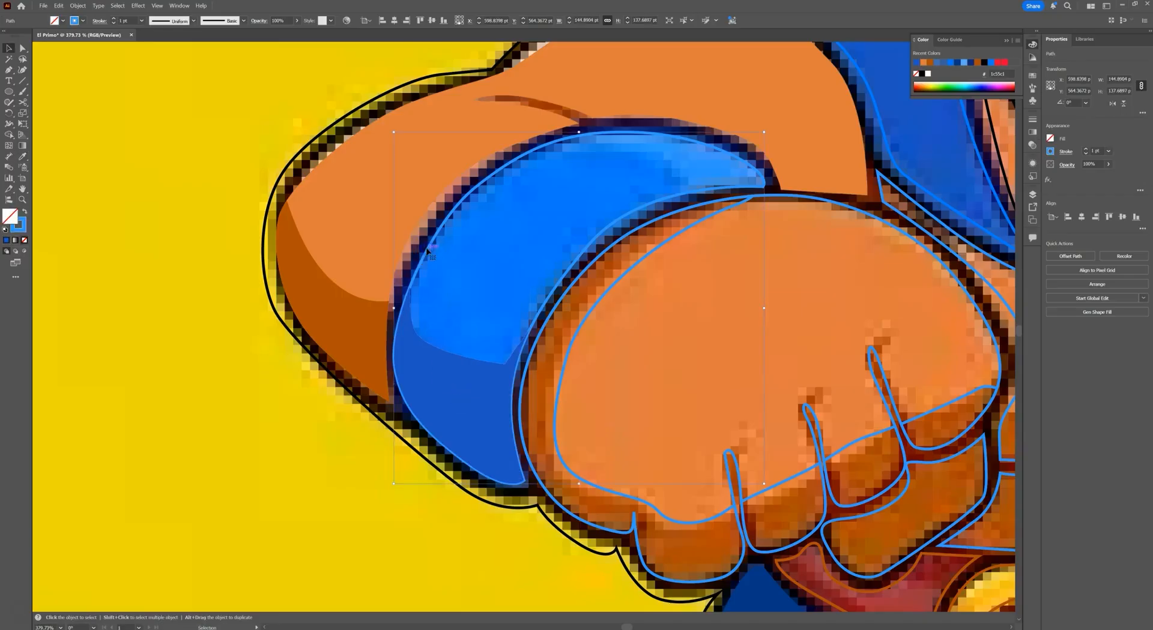
pyautogui.press('i')
pyautogui.click(466, 255)
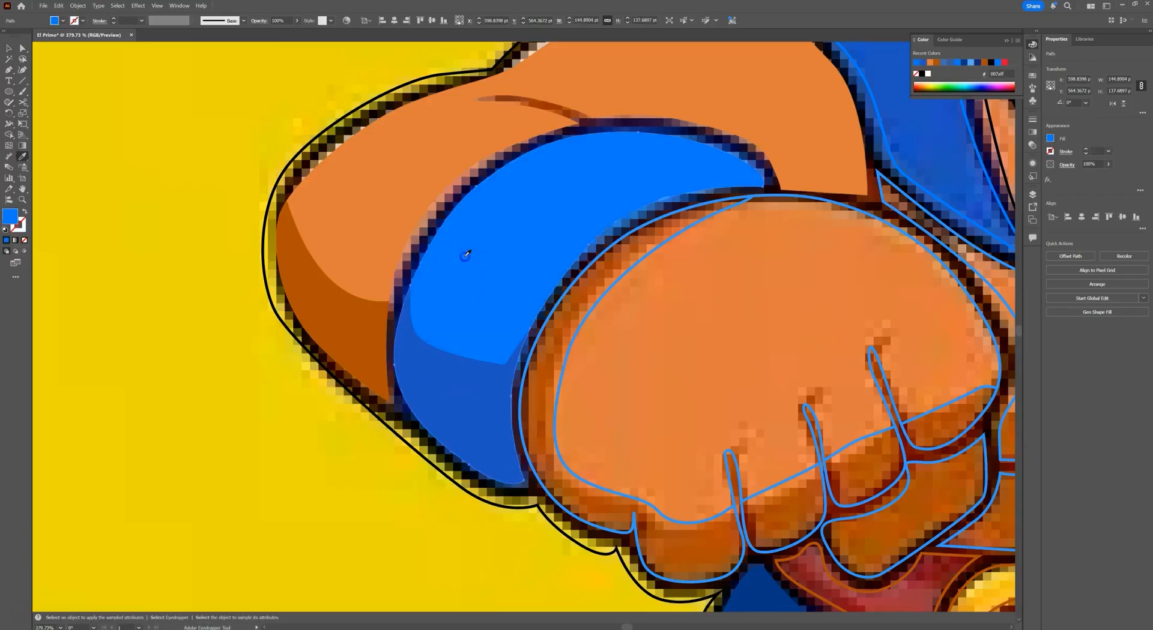
pyautogui.hotkey('ctrl', 'z')
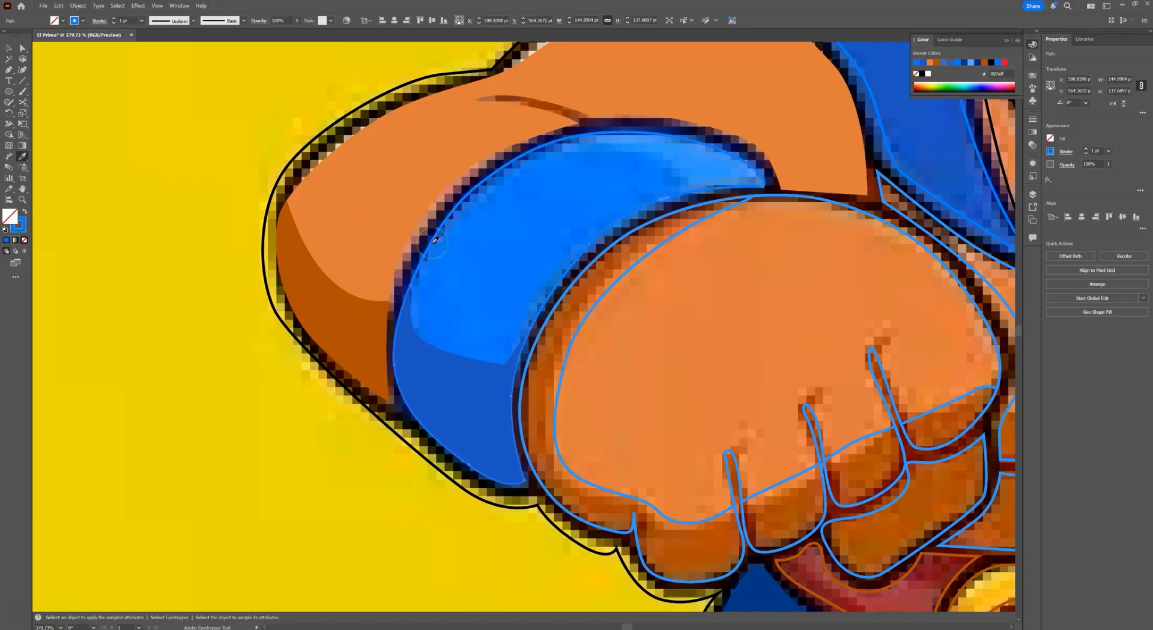
pyautogui.click(498, 266)
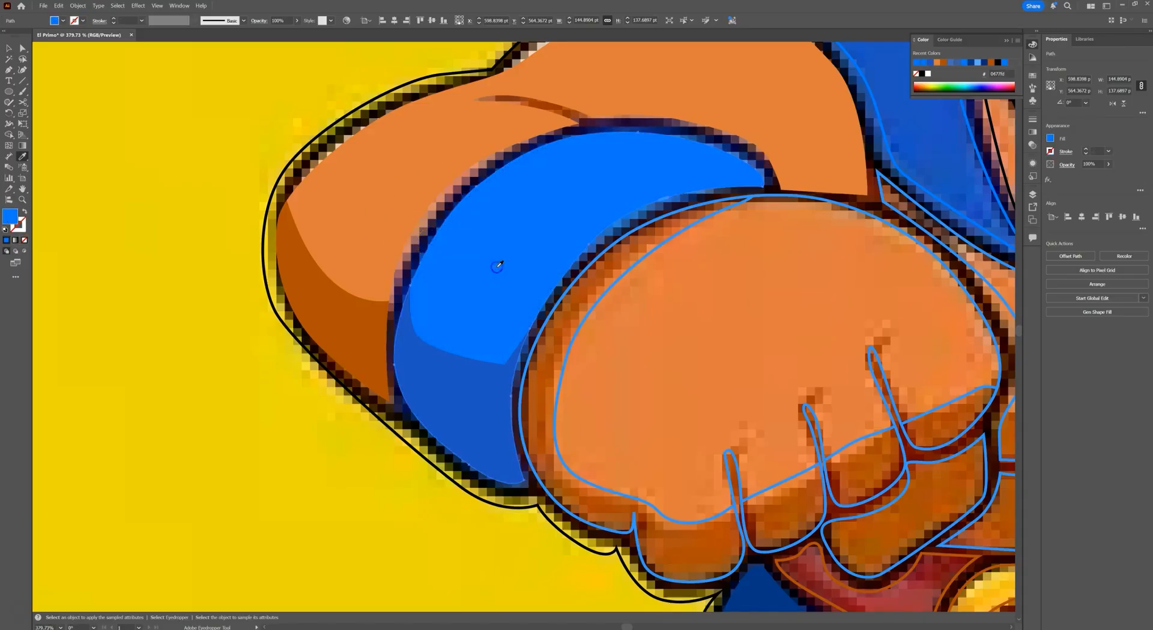
pyautogui.hotkey('ctrl', 'z')
# - Trace the highlight along the left wristband's upper edge with the Pen tool and fill it with the light blue sampled from the reference
pyautogui.click(8, 69)
pyautogui.click(766, 214)
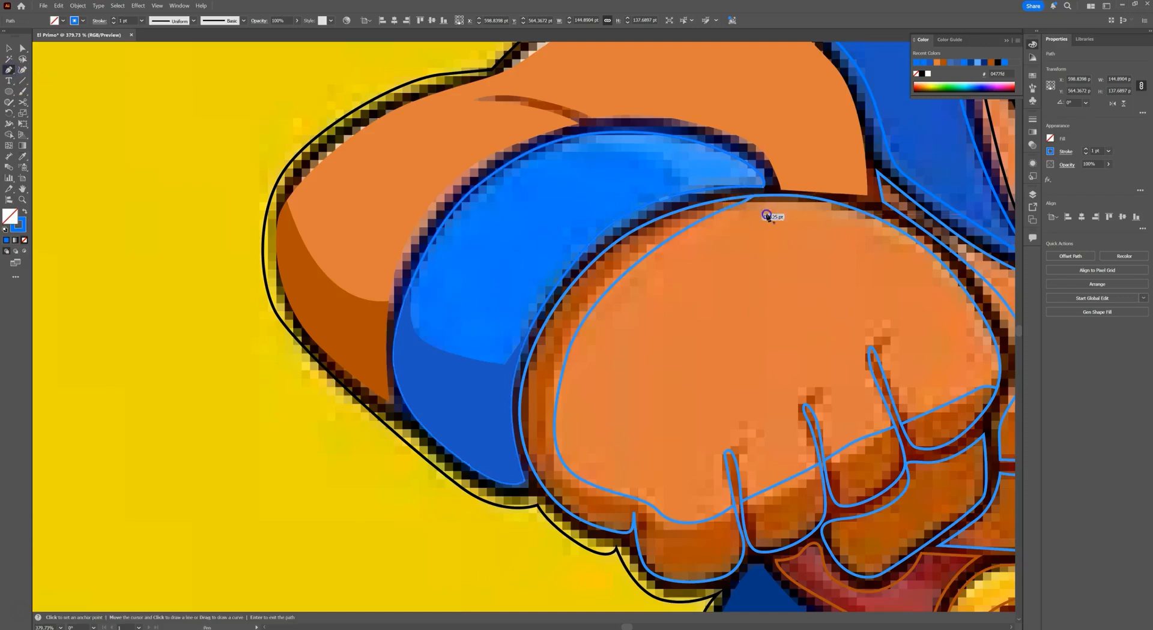
pyautogui.moveTo(530, 156); pyautogui.dragTo(743, 130)
pyautogui.moveTo(766, 215); pyautogui.dragTo(716, 238)
pyautogui.press('i')
pyautogui.click(685, 149)
# - Select the highlight and the wristband shape together and trim the highlight to the wristband's edge with Shape Builder
pyautogui.press('v')
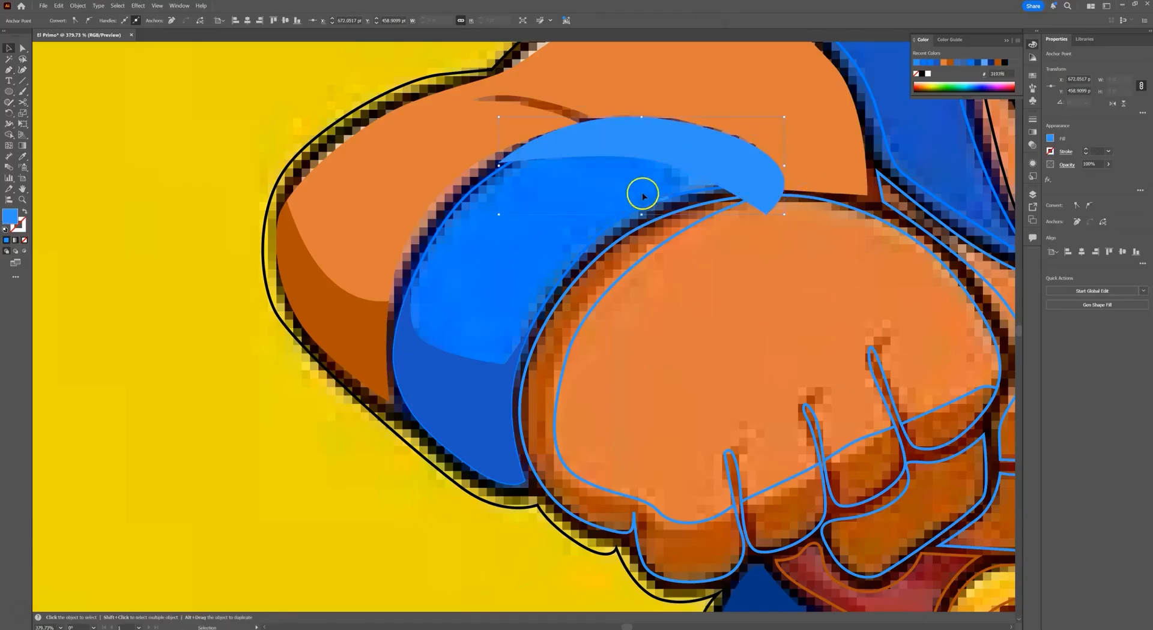
pyautogui.keyDown('shift'); pyautogui.click(622, 217); pyautogui.keyUp('shift')
pyautogui.hotkey('shift', 'm')
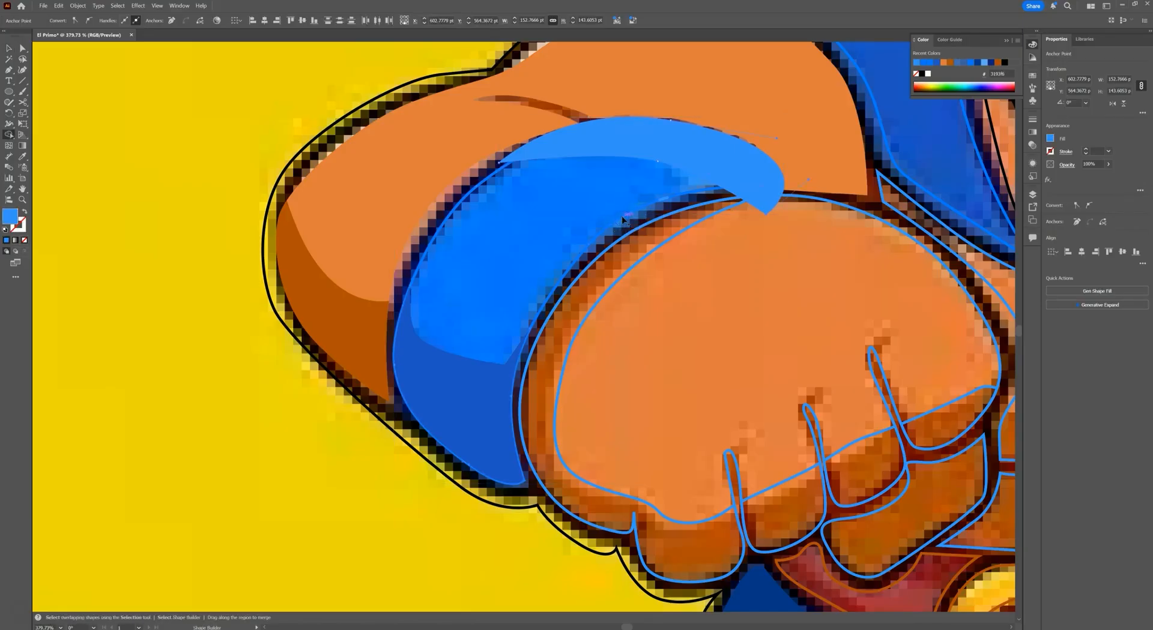
pyautogui.moveTo(756, 161); pyautogui.dragTo(696, 180)
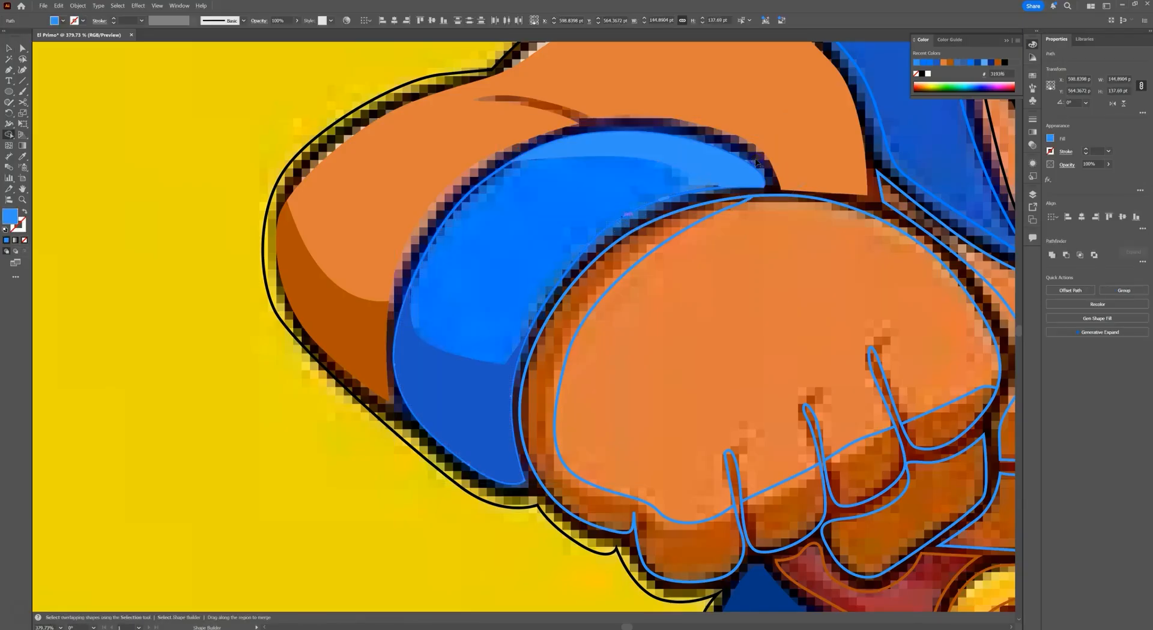
# - Fill the left wristband's main shape with the reference's bright blue in place of its blue stroke
pyautogui.press('v')
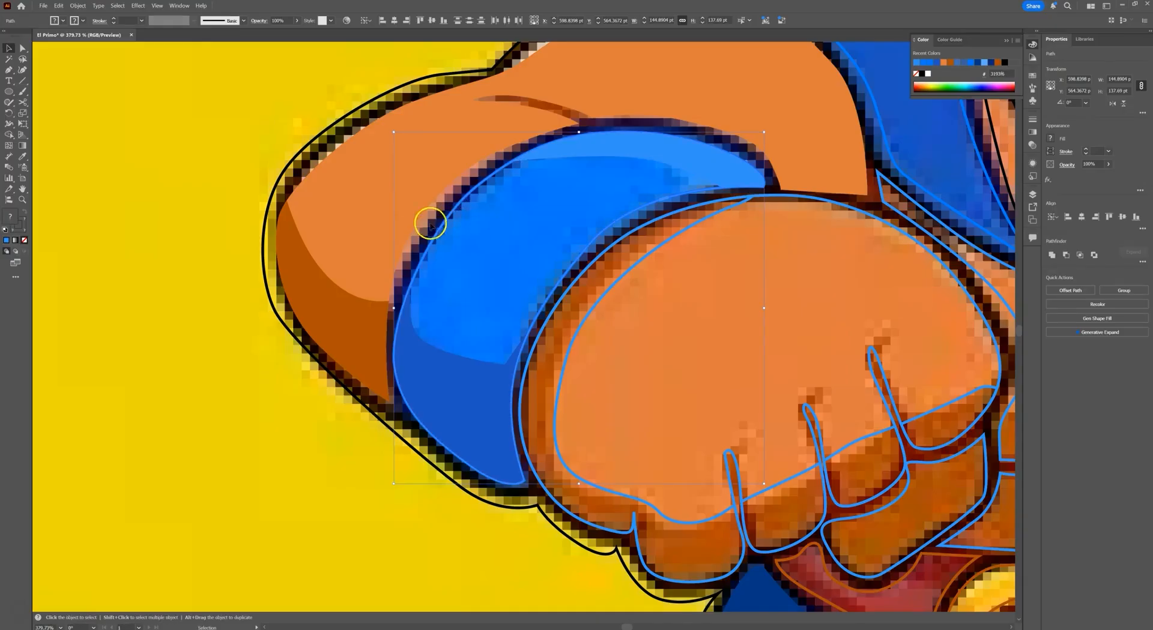
pyautogui.click(458, 229)
pyautogui.click(444, 224)
pyautogui.hotkey('shift', 'x')
# - Preview the coloured arm and wristband with the character's black outline swapped to a fill, and swap the outline back to a stroke
pyautogui.scroll(-5, 677, 275)
pyautogui.click(564, 314)
pyautogui.hotkey('shift', 'x')
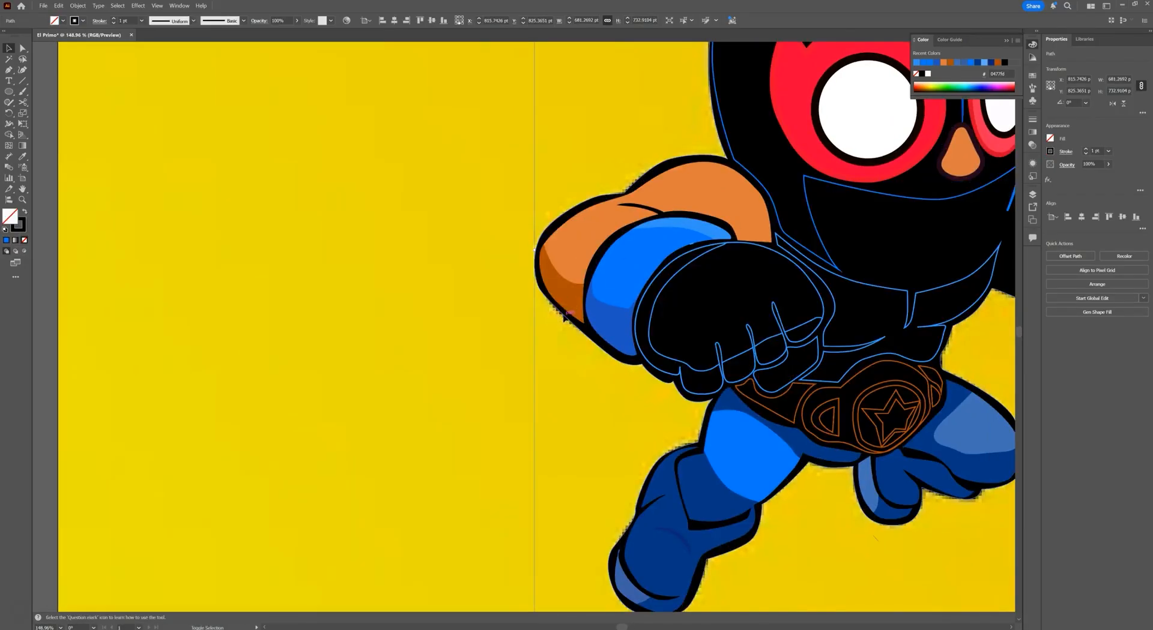
pyautogui.click(486, 295)
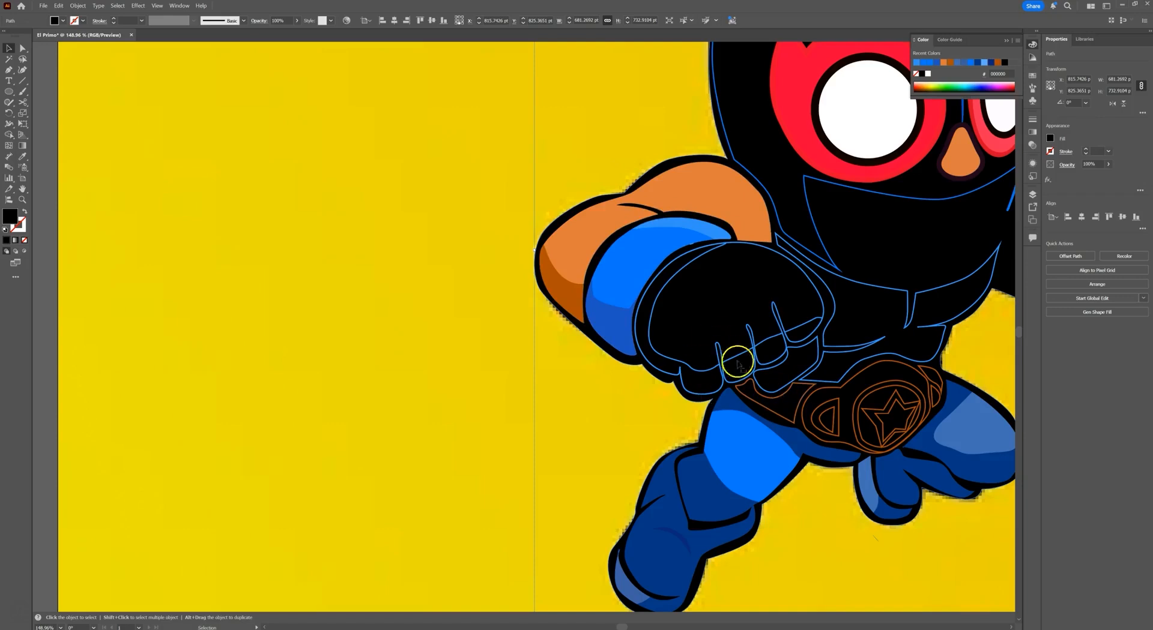
pyautogui.press('a')
pyautogui.press('ctrl')
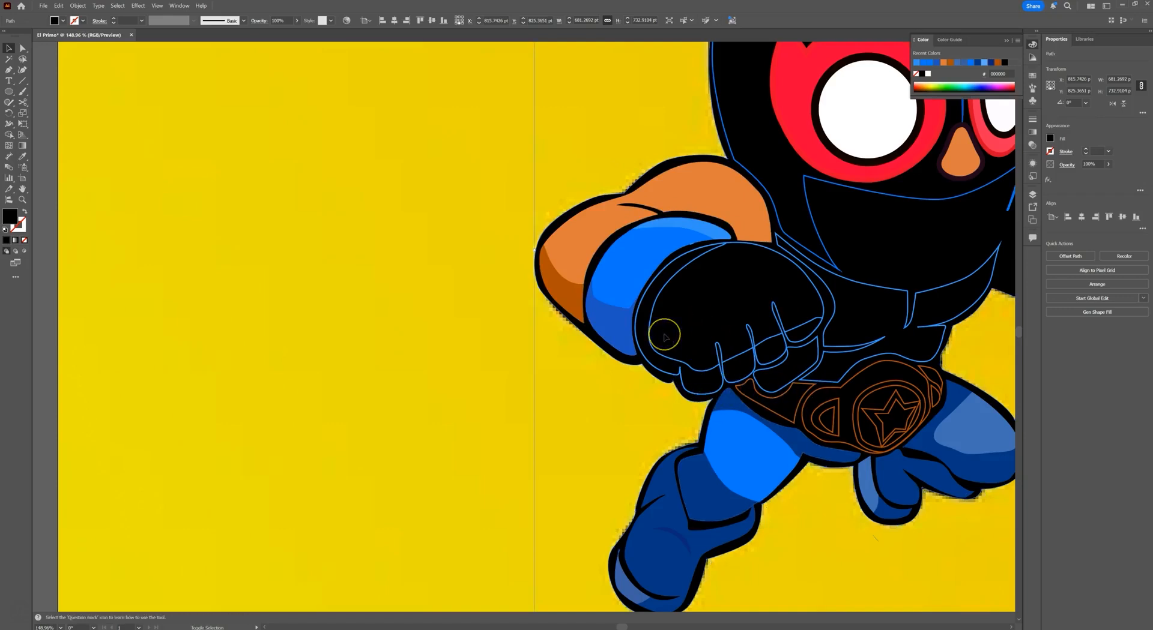
pyautogui.hotkey('shift', 'x')
# - Select the shadow pieces along the left fist's edge and knuckles and fill them with the dark orange-brown sampled from the reference
pyautogui.scroll(3, 706, 373)
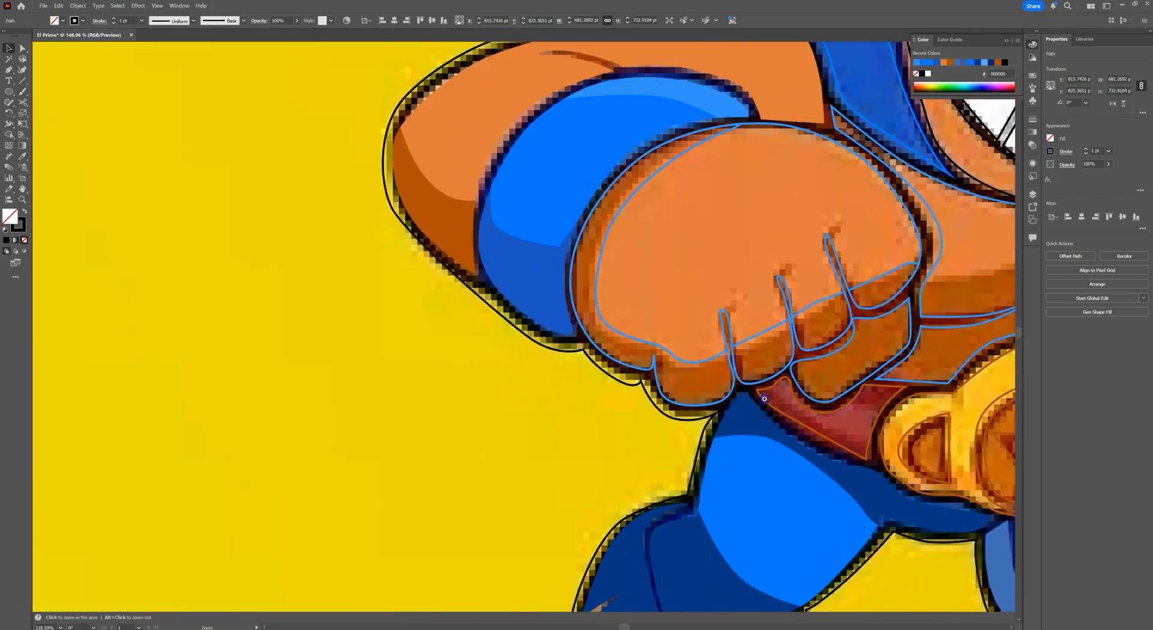
pyautogui.keyDown('ctrl'); pyautogui.click(699, 364); pyautogui.keyUp('ctrl')
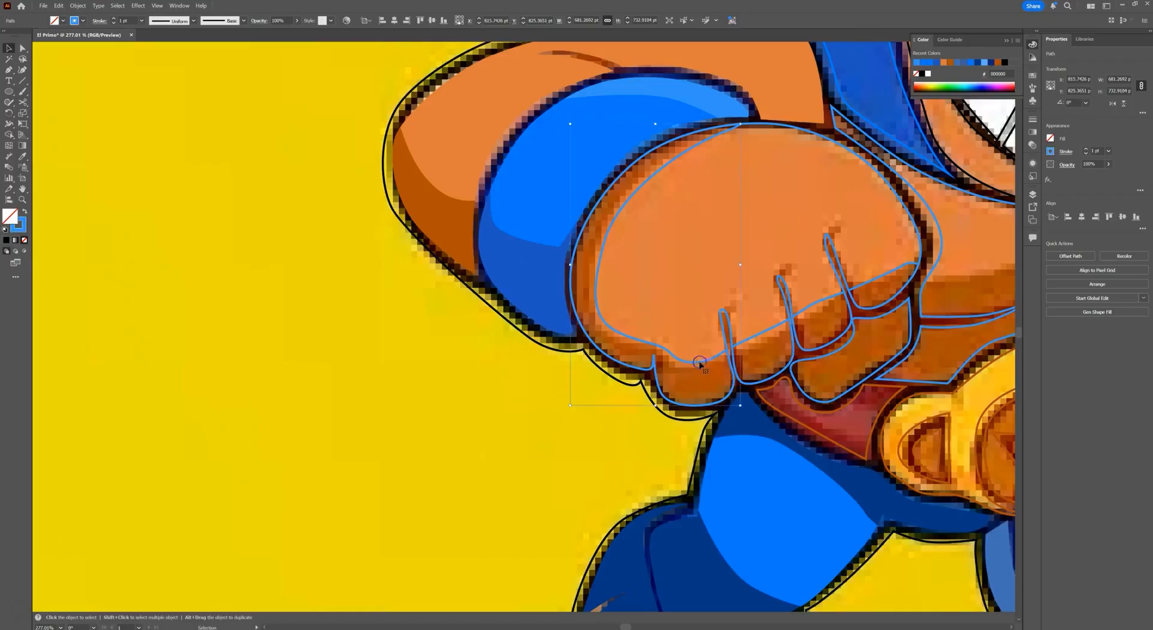
pyautogui.keyDown('shift'); pyautogui.click(823, 300); pyautogui.keyUp('shift')
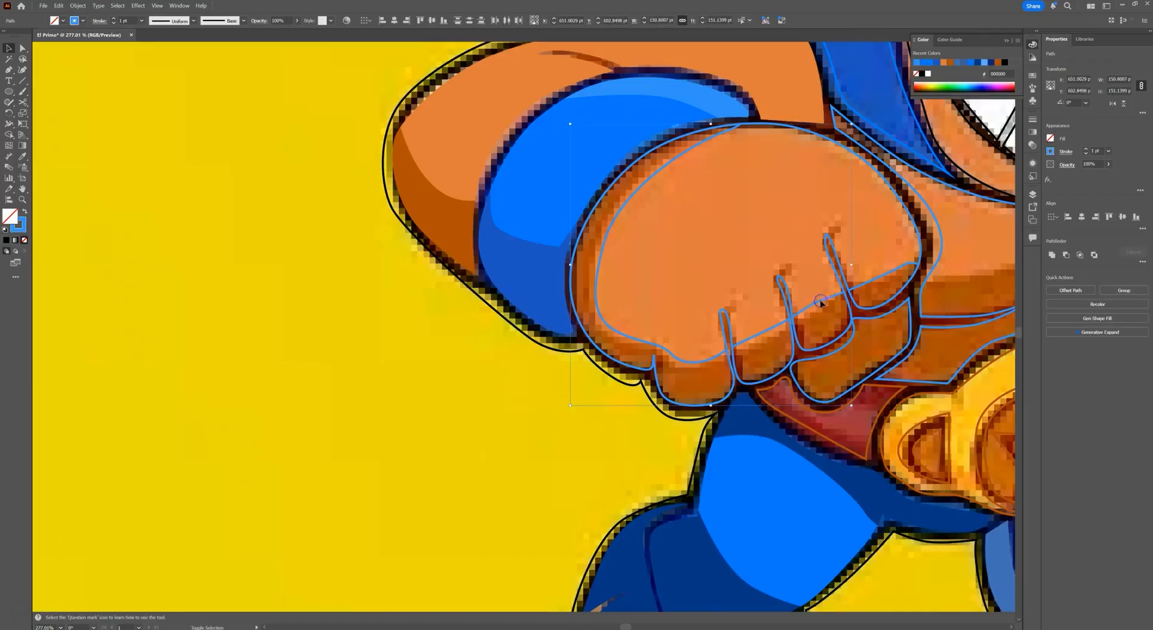
pyautogui.keyDown('shift'); pyautogui.click(885, 324); pyautogui.keyUp('shift')
pyautogui.press('i')
pyautogui.click(770, 354)
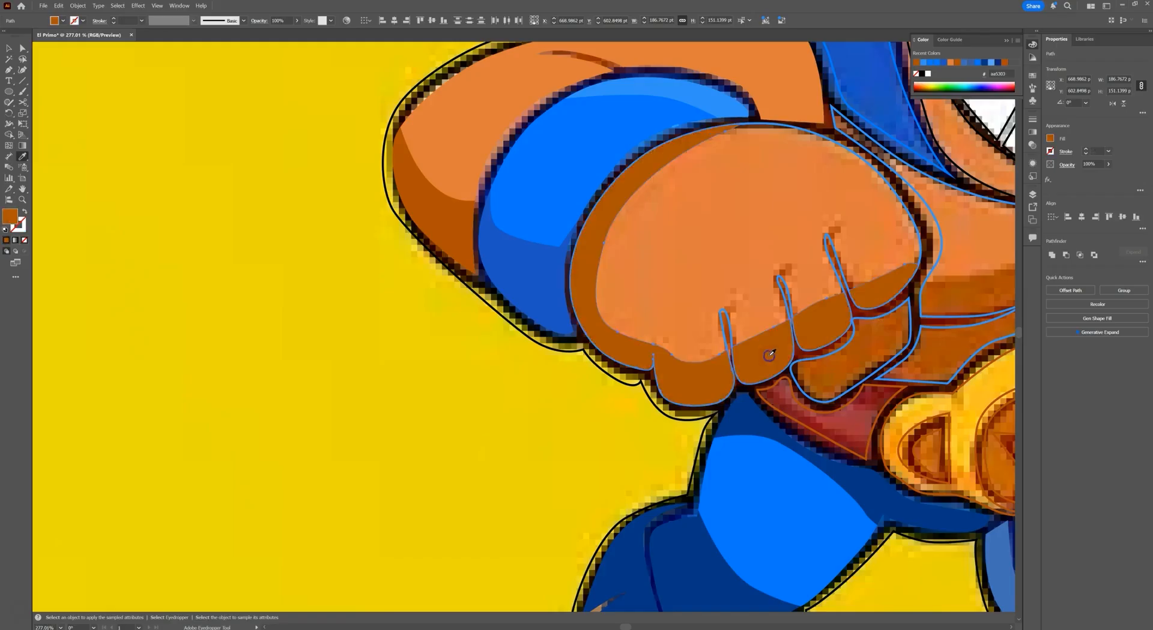
# - Fill the curled finger shape below the left fist's knuckles with the same dark orange-brown as the knuckle shadows
pyautogui.press('v')
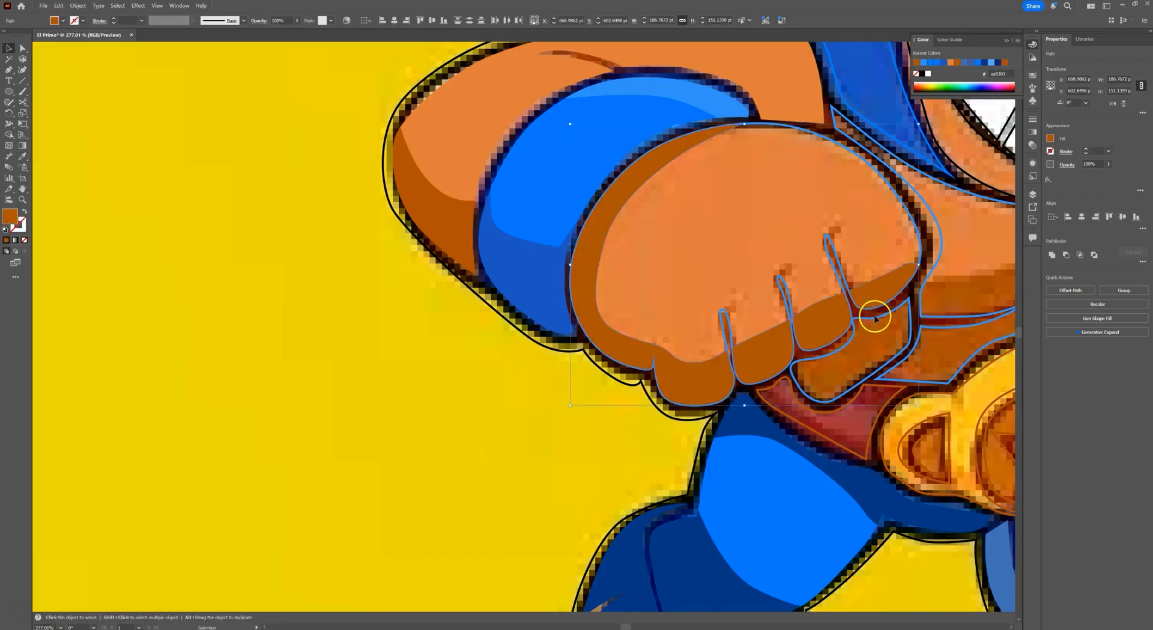
pyautogui.click(876, 323)
pyautogui.press('i')
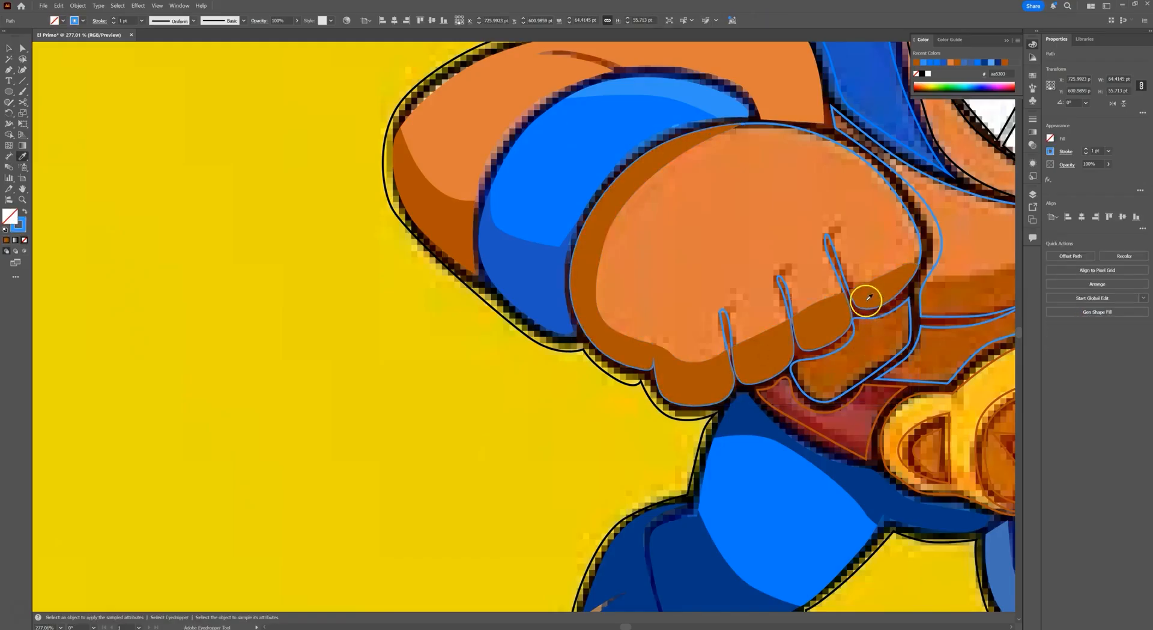
pyautogui.click(867, 297)
pyautogui.press('v')
# - Fill the left fist's main shape with the light orange sampled from the reference
pyautogui.click(807, 257)
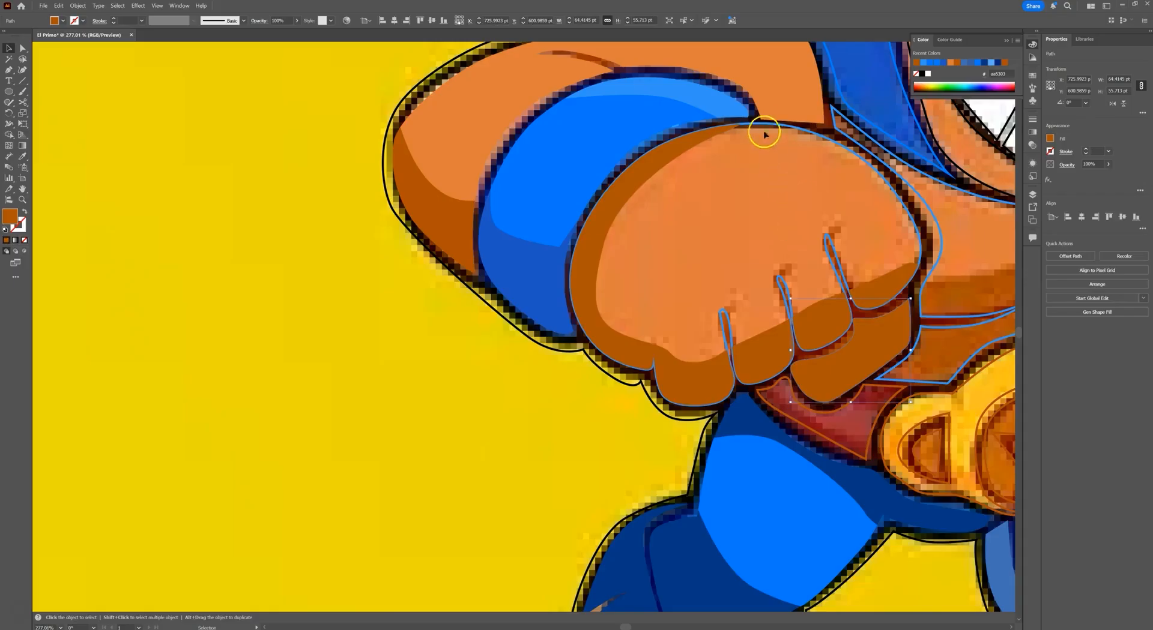
pyautogui.click(767, 127)
pyautogui.press('i')
pyautogui.click(769, 162)
pyautogui.click(771, 186)
# - Draw a closed light-orange shape with the Pen tool over the lower chest and belly for the torso shadow
pyautogui.moveTo(875, 266); pyautogui.dragTo(753, 266)
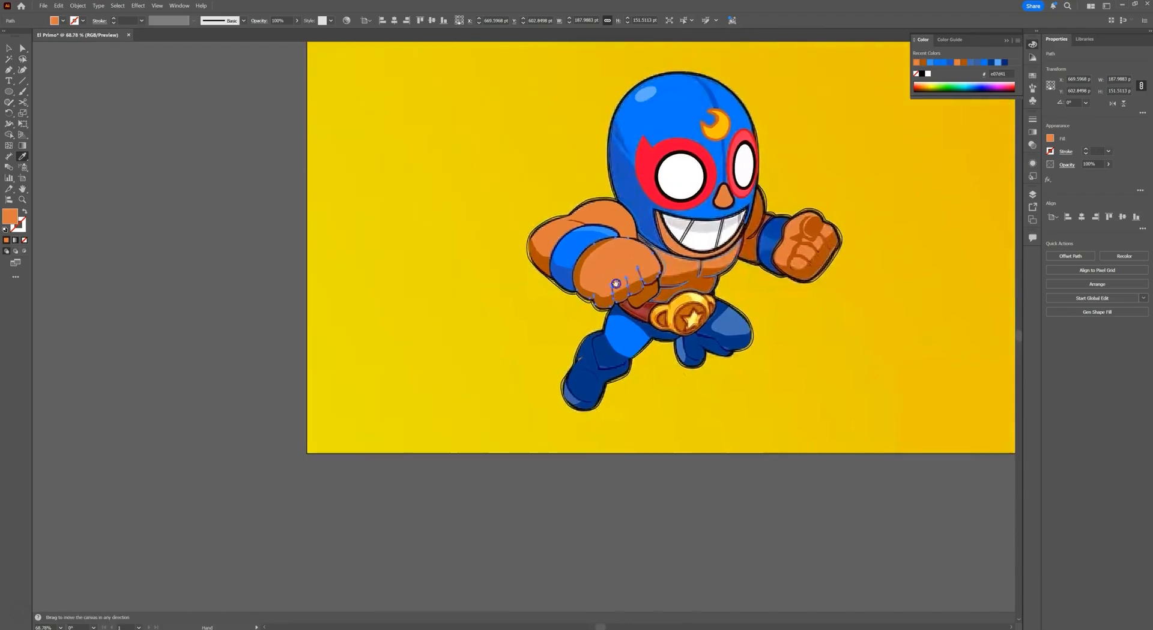
pyautogui.moveTo(660, 264); pyautogui.dragTo(737, 297)
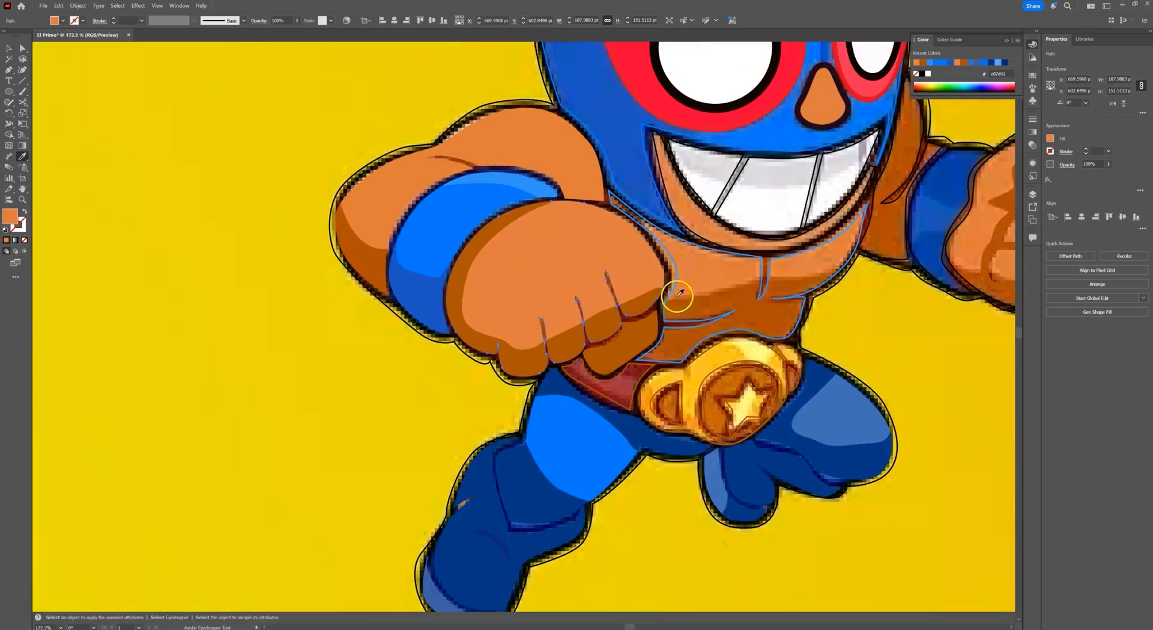
pyautogui.press('p')
pyautogui.click(864, 262)
pyautogui.moveTo(841, 263); pyautogui.dragTo(754, 276)
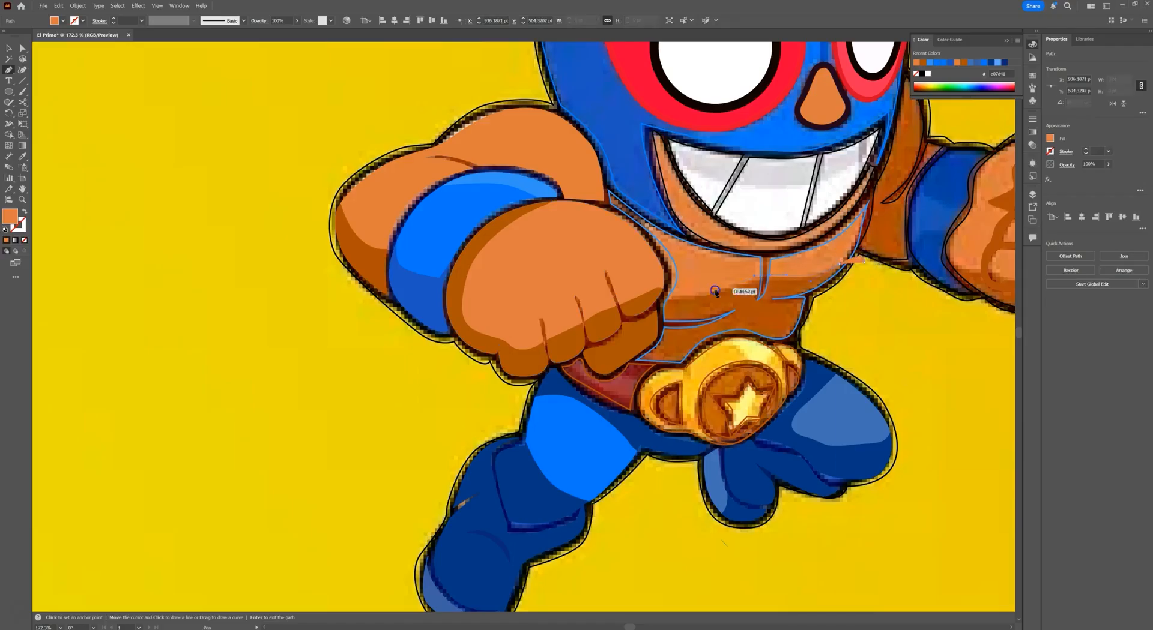
pyautogui.moveTo(655, 403); pyautogui.dragTo(714, 400)
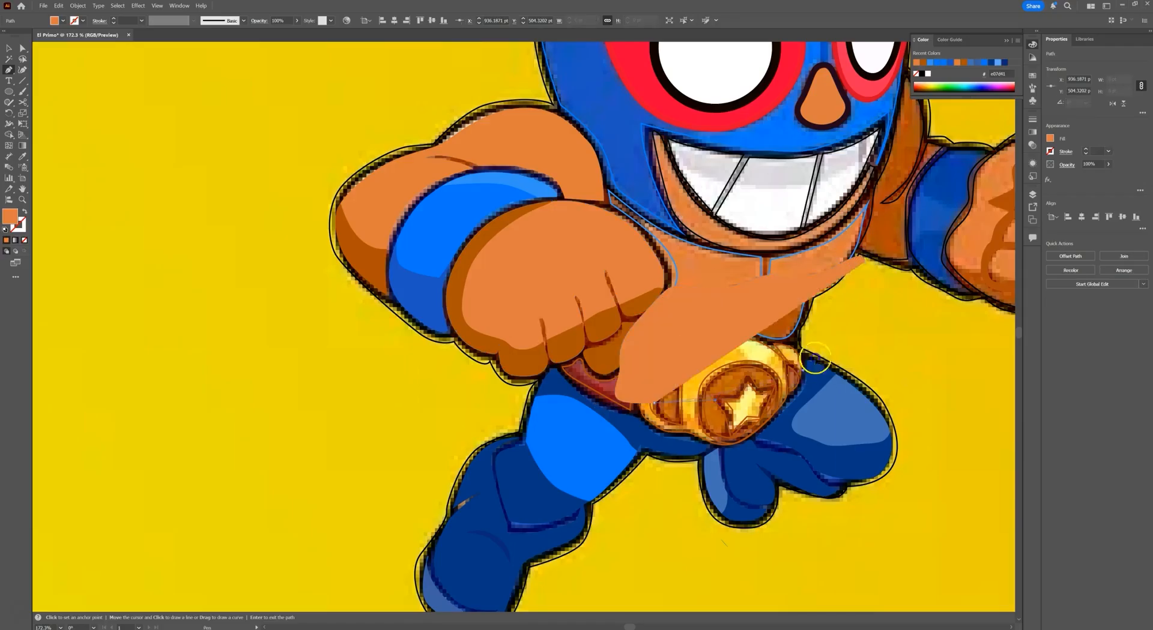
pyautogui.click(815, 359)
pyautogui.click(865, 264)
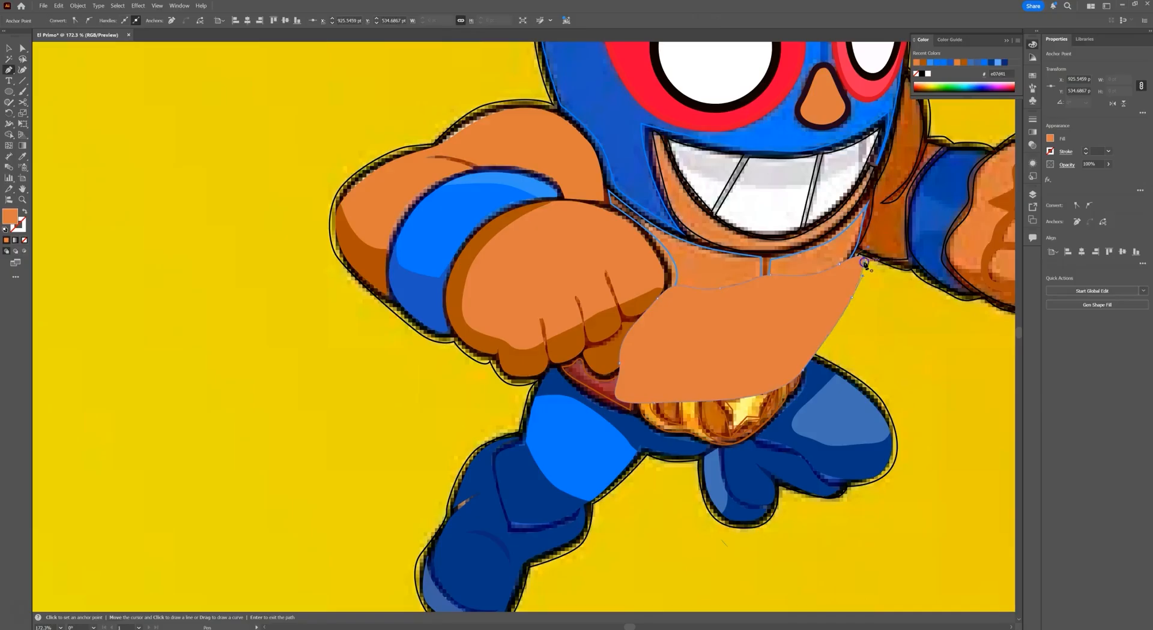
# - Trim the drawn shadow shape to the torso outline with Shape Builder, removing the parts outside the body
pyautogui.press('v')
pyautogui.keyDown('shift'); pyautogui.click(833, 241); pyautogui.keyUp('shift')
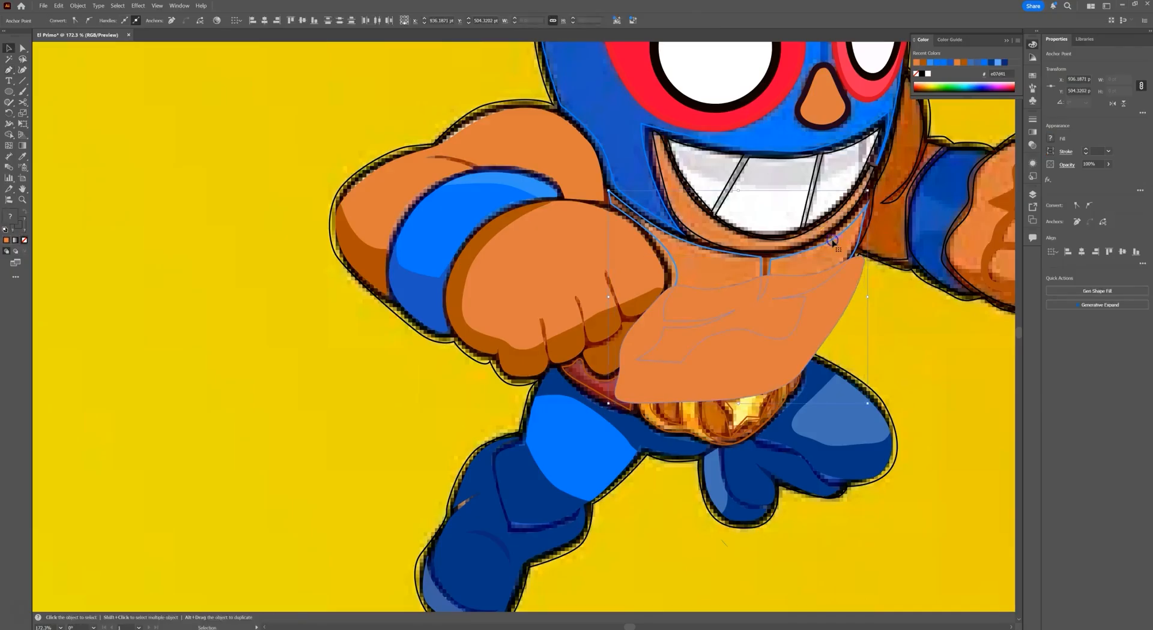
pyautogui.hotkey('shift', 'm')
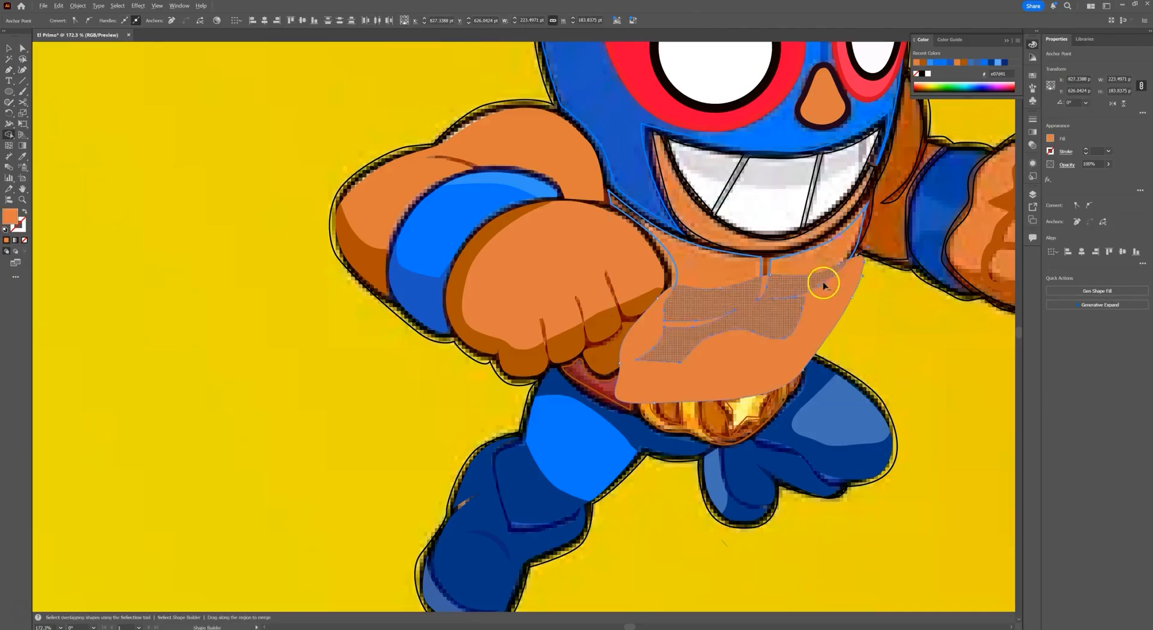
pyautogui.keyDown('alt'); pyautogui.click(815, 304); pyautogui.keyUp('alt')
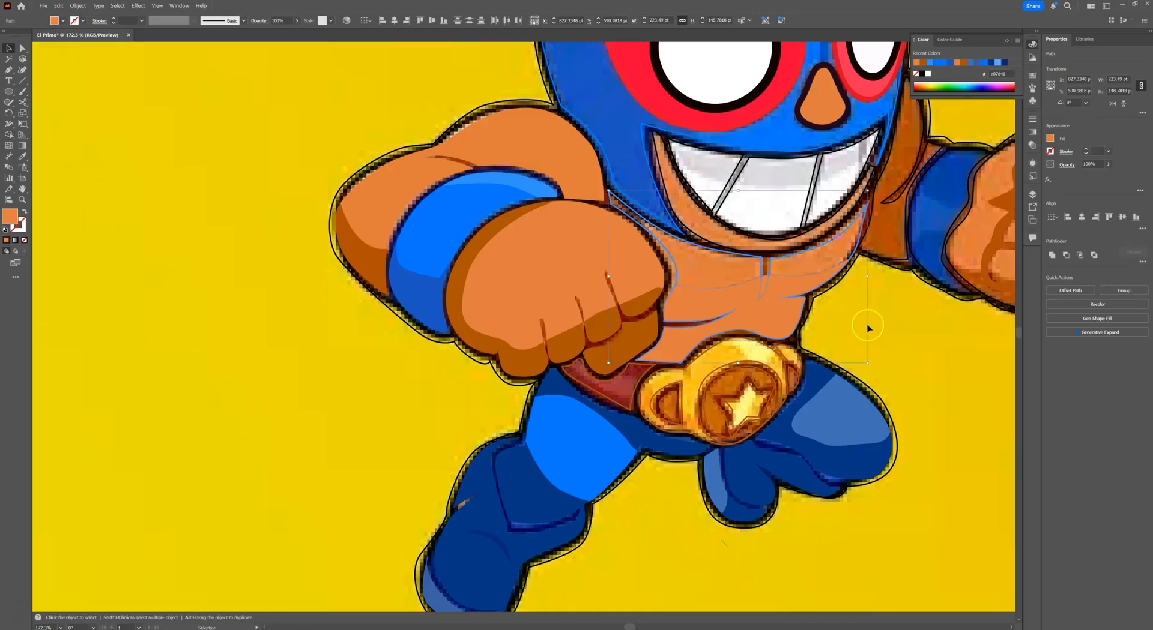
pyautogui.click(768, 299)
pyautogui.press('v')
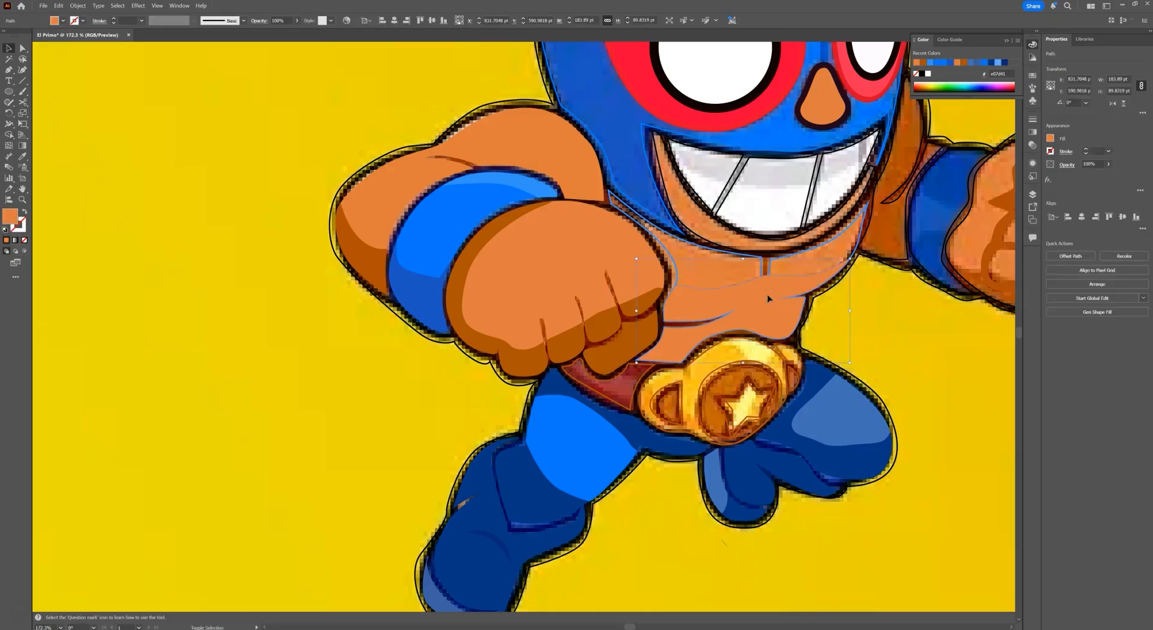
# - Swap the torso shadow's fill to an outline and rework its regions along the central chest crease with Shape Builder
pyautogui.hotkey('shift', 'x')
pyautogui.scroll(3, 760, 317)
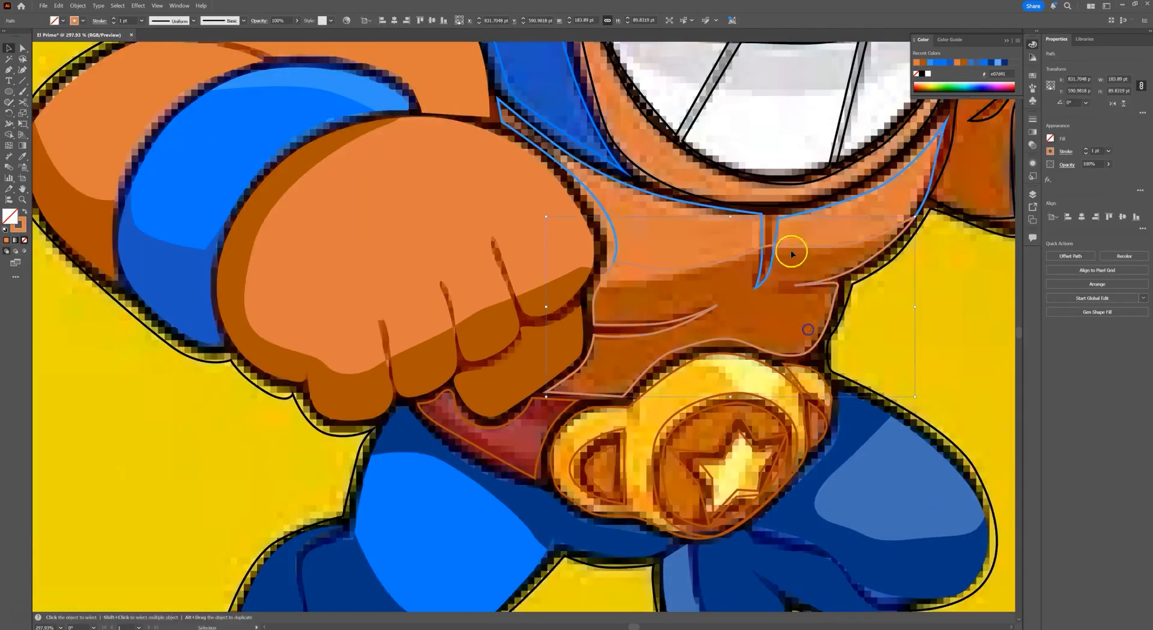
pyautogui.keyDown('shift'); pyautogui.click(776, 240); pyautogui.keyUp('shift')
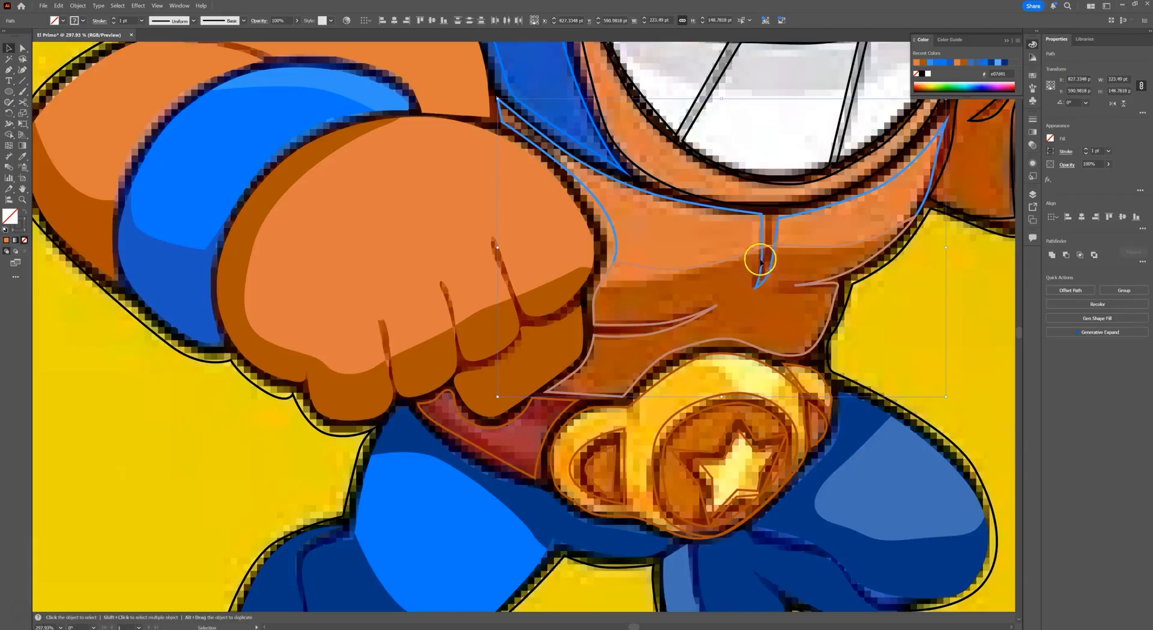
pyautogui.hotkey('shift', 'm')
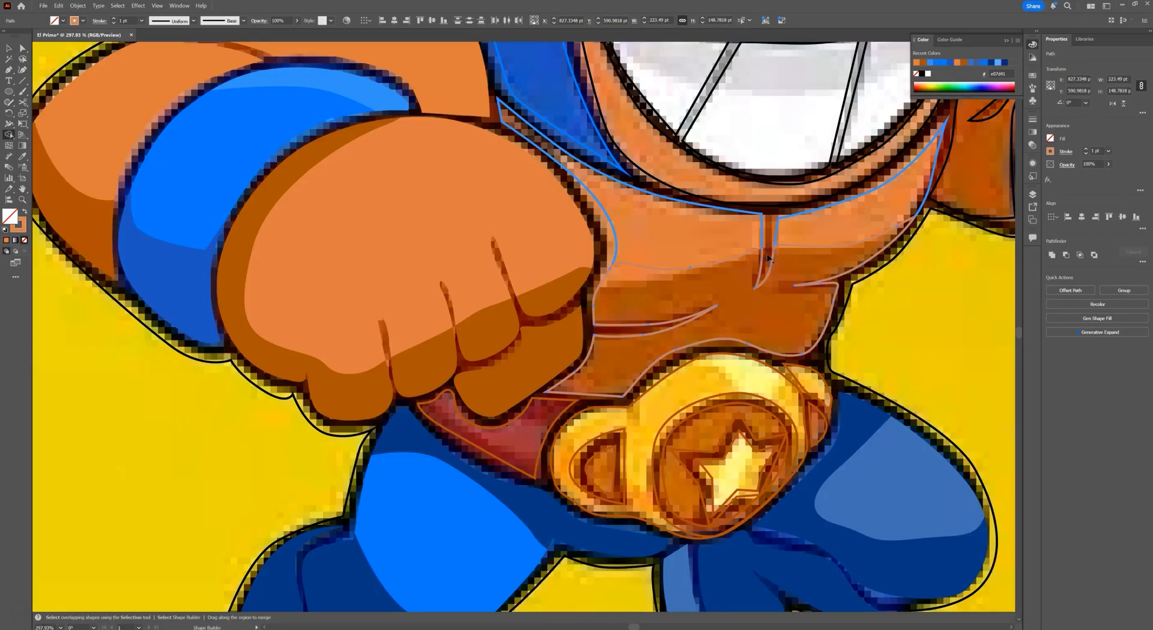
pyautogui.press('v')
pyautogui.click(903, 327)
# - Fill the torso shadow with the dark orange-brown sampled from the left fist's knuckle shadow
pyautogui.click(832, 247)
pyautogui.press('i')
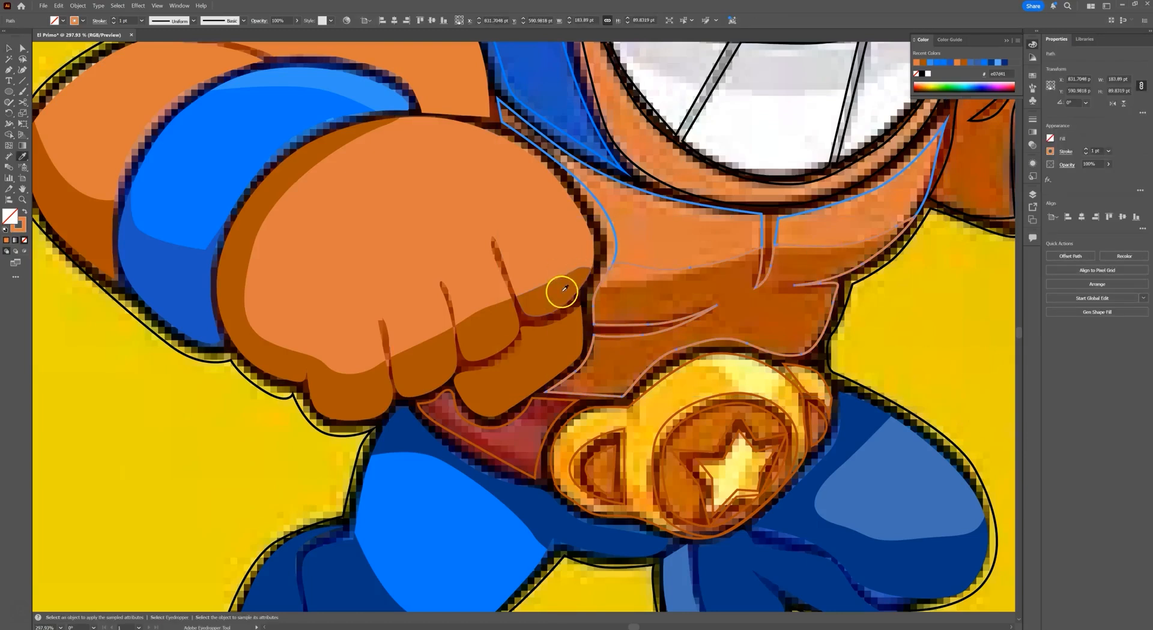
pyautogui.click(562, 291)
pyautogui.press('v')
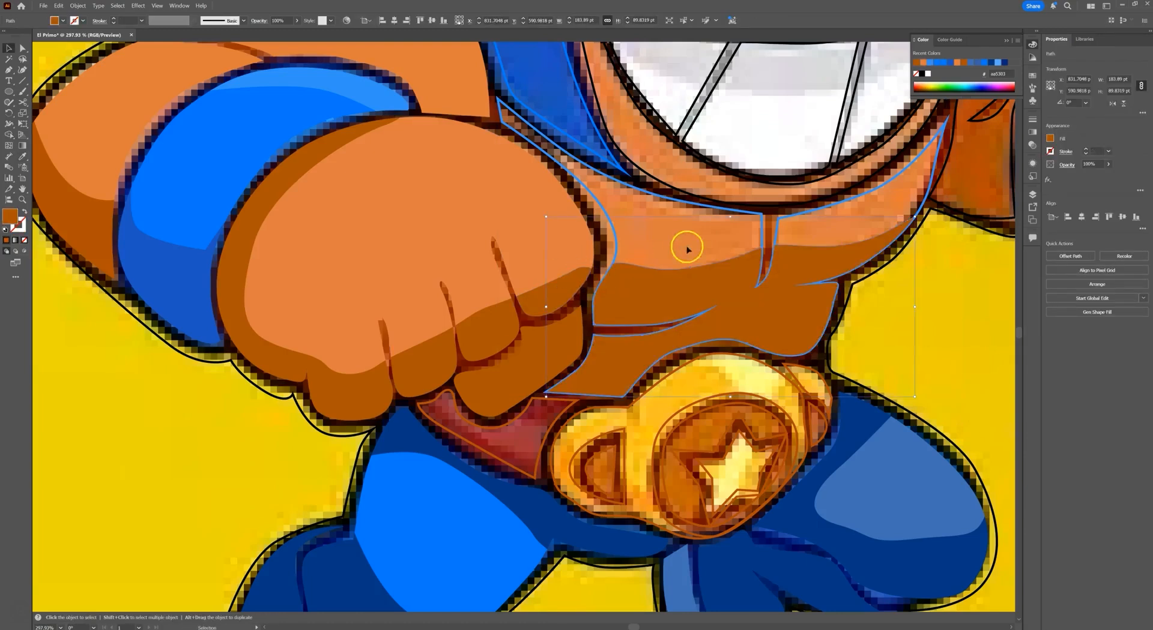
# - Fill the upper chest shape with the light orange sampled from the left fist
pyautogui.click(700, 205)
pyautogui.press('i')
pyautogui.click(535, 256)
pyautogui.moveTo(880, 289); pyautogui.dragTo(780, 286)
pyautogui.moveTo(933, 323); pyautogui.dragTo(696, 316)
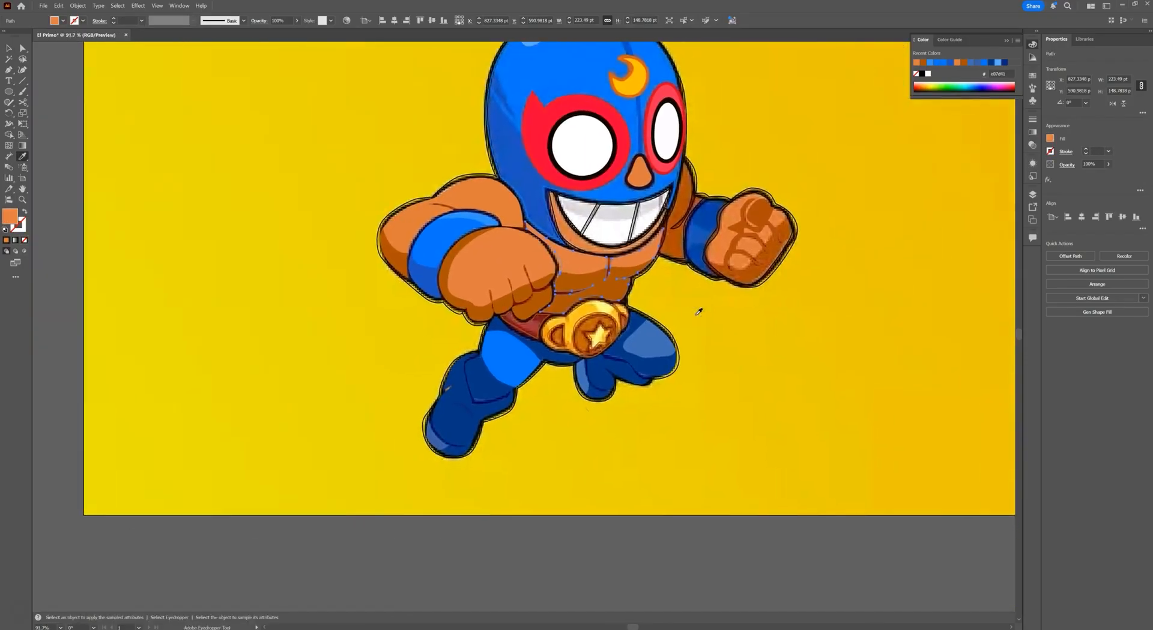
# - Select the left arm's main shape and swap its orange fill to an outline to expose the reference
pyautogui.press('v')
pyautogui.click(701, 323)
pyautogui.click(497, 199)
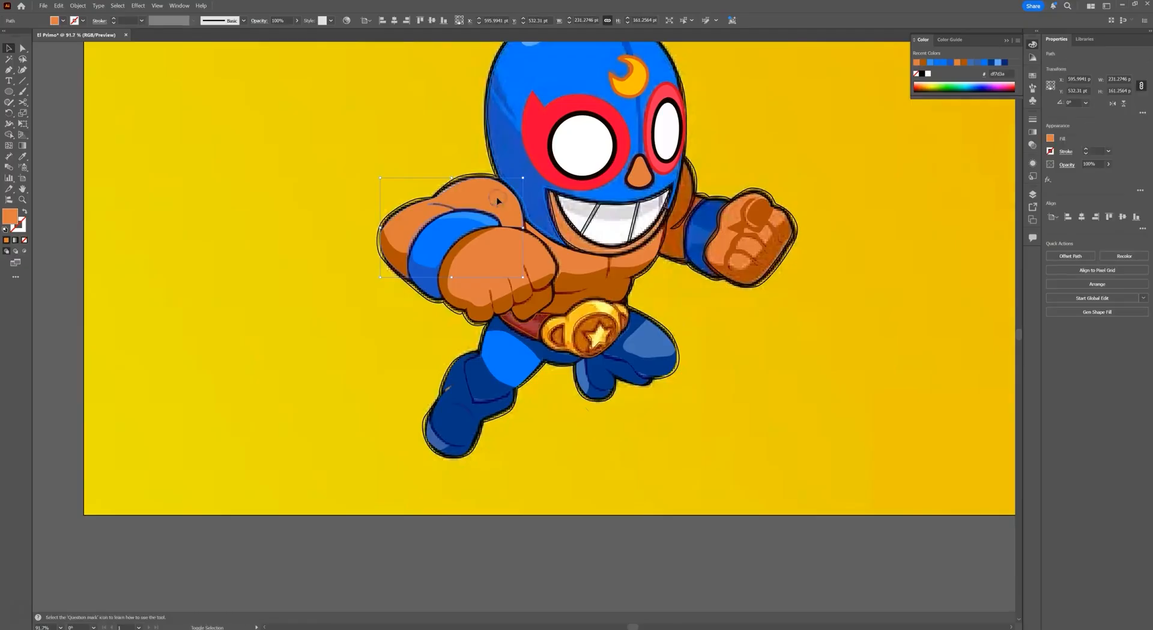
pyautogui.scroll(3, 474, 192)
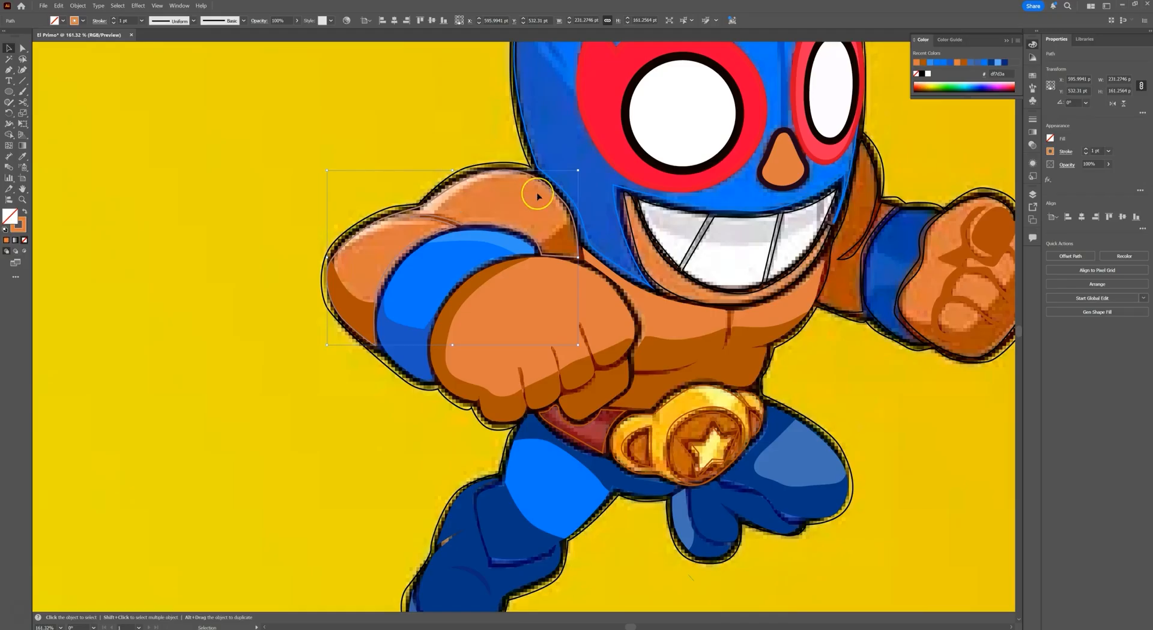
# - Draw a curved shadow shape where the left shoulder meets the mask and fill it with the fist's dark orange-brown
pyautogui.press('p')
pyautogui.click(583, 189)
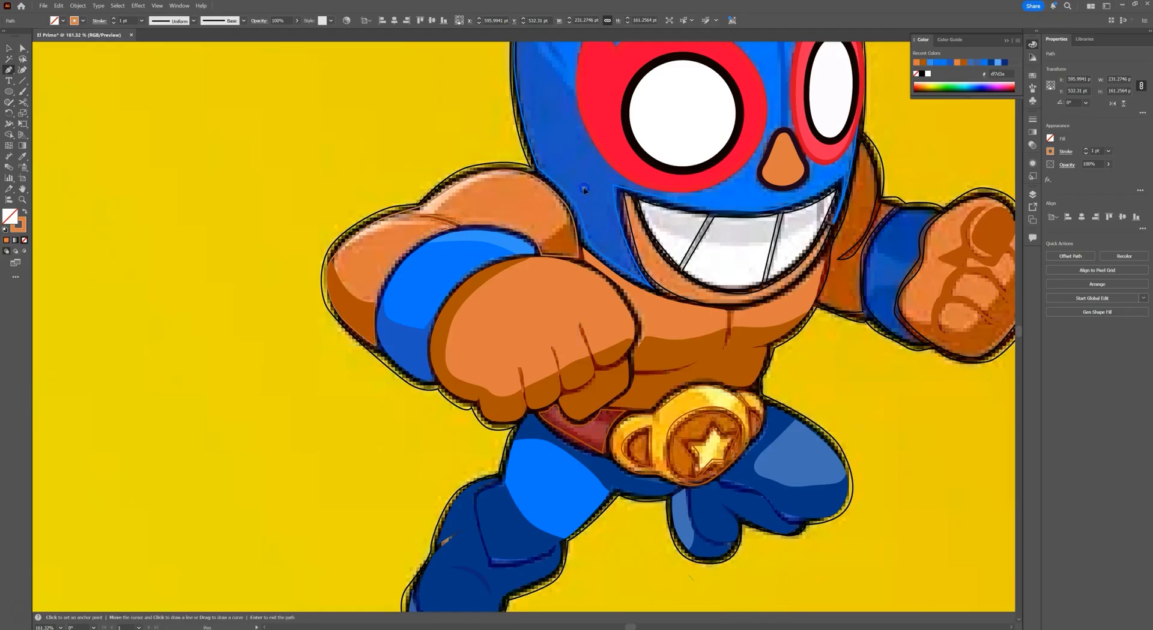
pyautogui.moveTo(542, 240); pyautogui.dragTo(590, 267)
pyautogui.moveTo(607, 229); pyautogui.dragTo(608, 208)
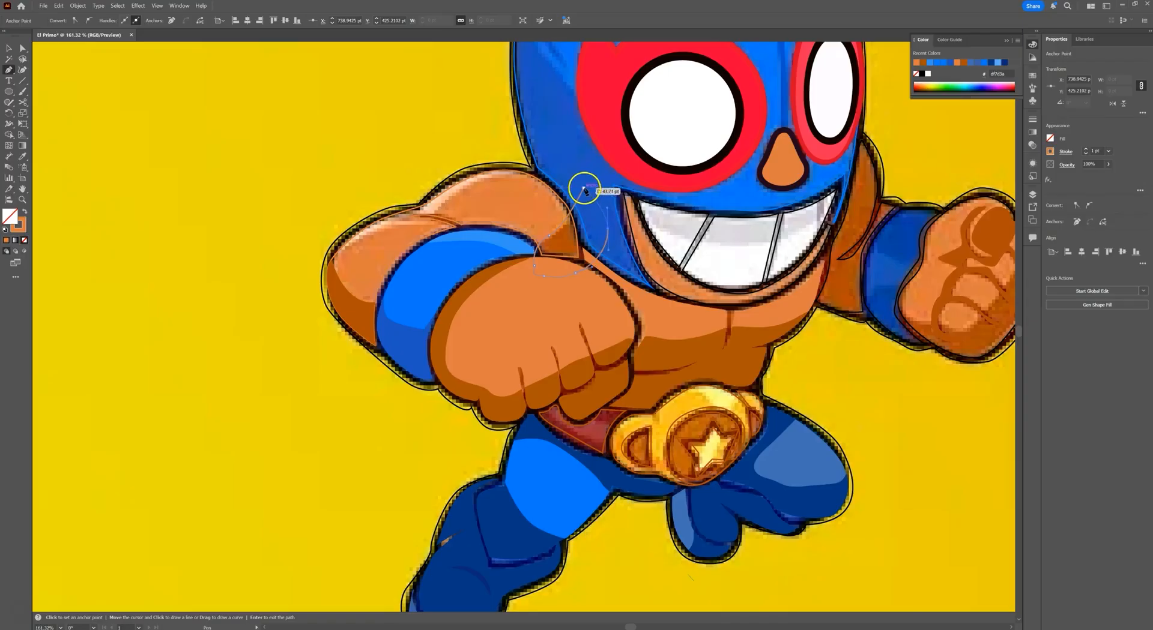
pyautogui.click(584, 190)
pyautogui.press('i')
pyautogui.click(461, 293)
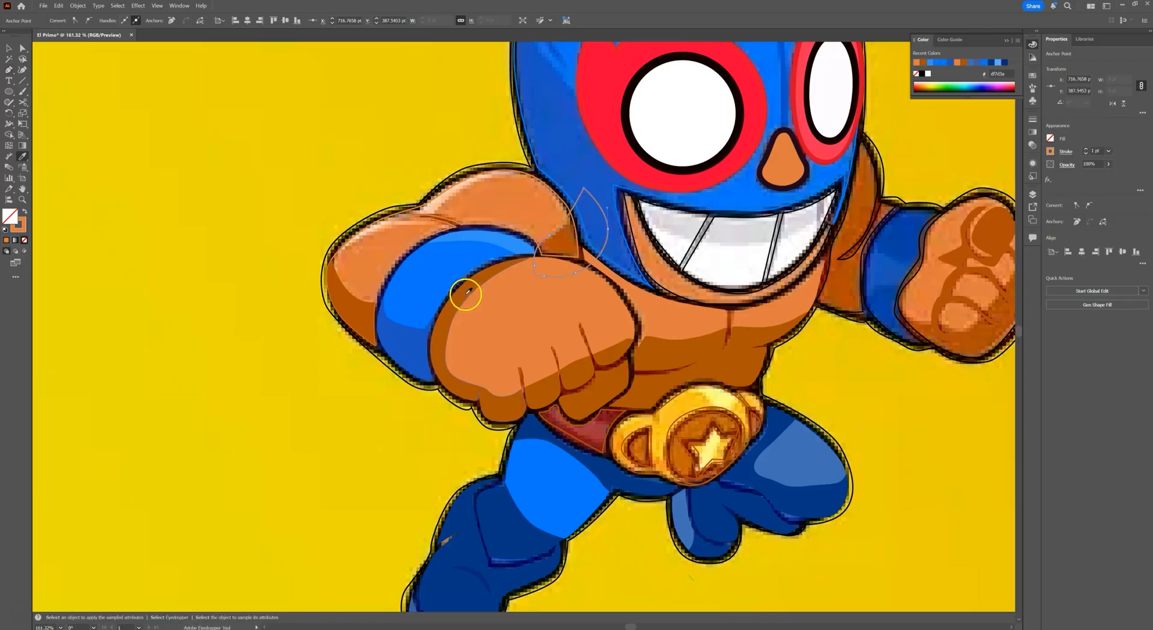
pyautogui.press('p')
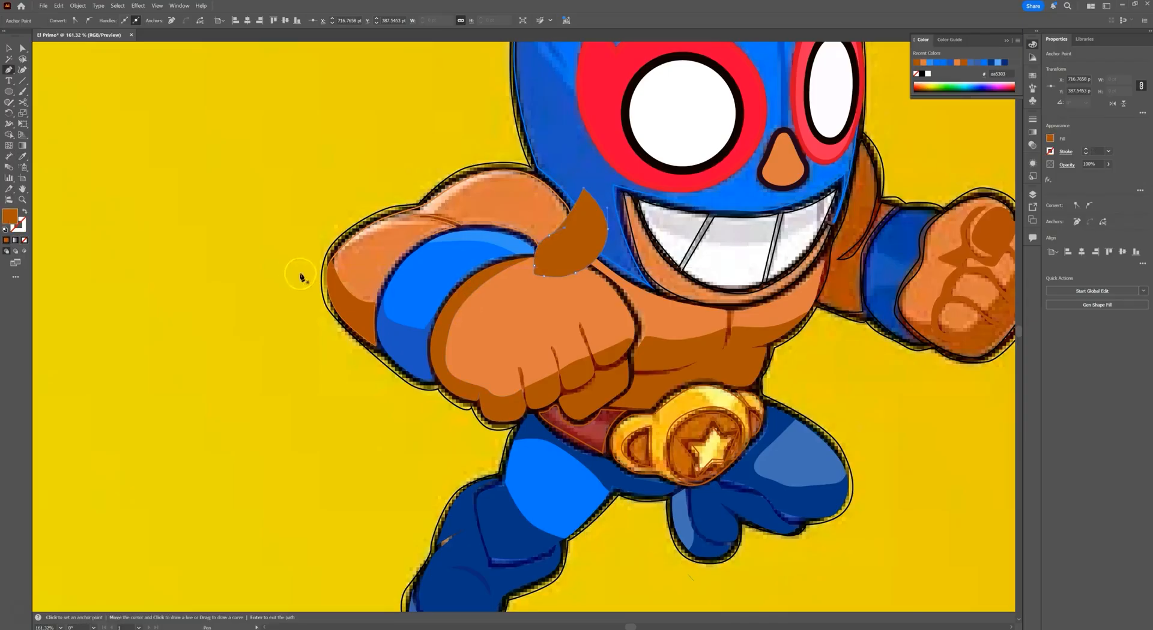
# - Draw a highlight shape along the top of the left arm and shoulder and fill it with the reference's pale peach
pyautogui.moveTo(308, 252); pyautogui.dragTo(353, 243)
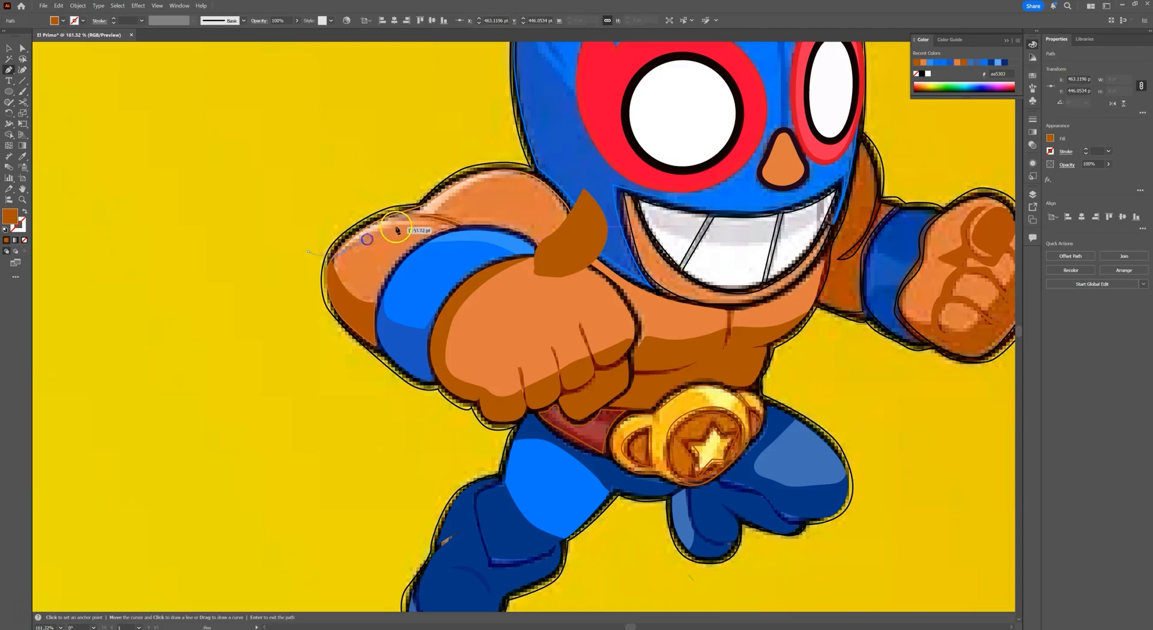
pyautogui.moveTo(440, 225); pyautogui.dragTo(424, 216)
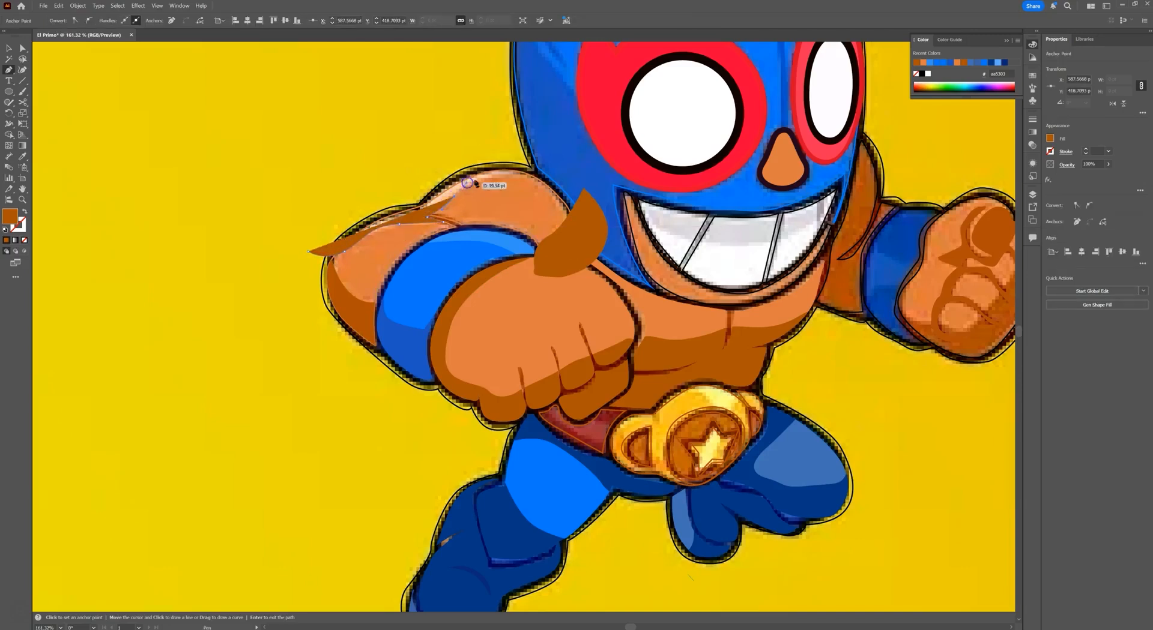
pyautogui.click(517, 157)
pyautogui.click(440, 150)
pyautogui.click(378, 166)
pyautogui.moveTo(344, 188); pyautogui.dragTo(325, 207)
pyautogui.click(311, 253)
pyautogui.moveTo(311, 252); pyautogui.dragTo(308, 252)
pyautogui.hotkey('shift', 'x')
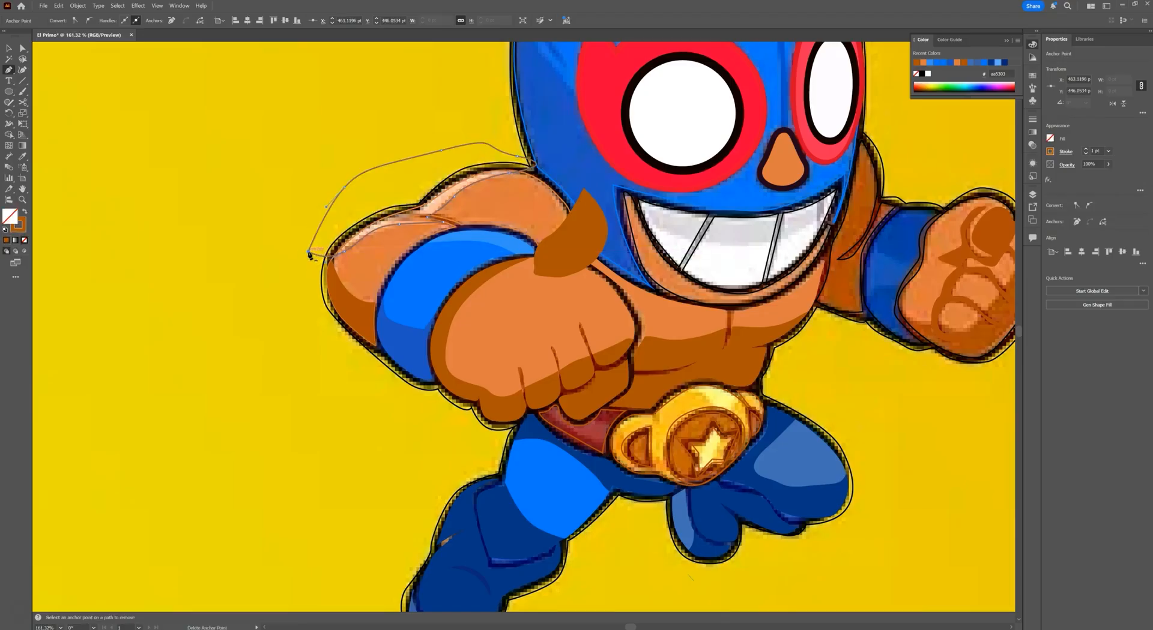
pyautogui.press('i')
pyautogui.click(441, 197)
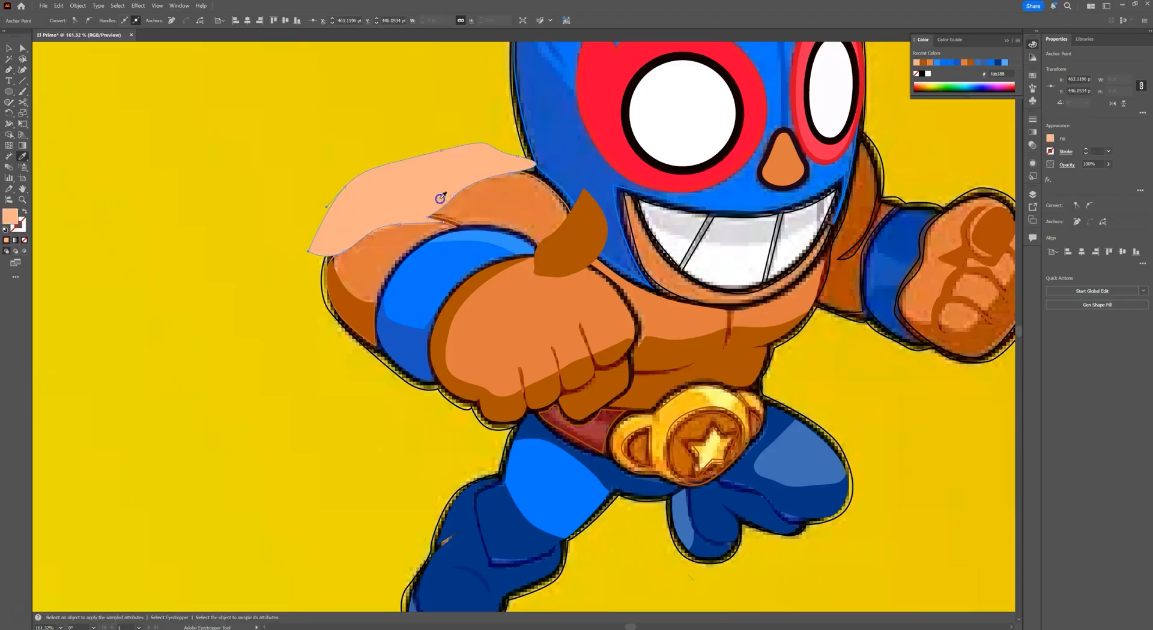
# - Trim the shoulder shadow and the peach highlight to the left arm's outline with Shape Builder
pyautogui.press('v')
pyautogui.click(545, 184)
pyautogui.keyDown('shift'); pyautogui.click(544, 185); pyautogui.keyUp('shift')
pyautogui.keyDown('shift'); pyautogui.click(583, 221); pyautogui.keyUp('shift')
pyautogui.hotkey('shift', 'm')
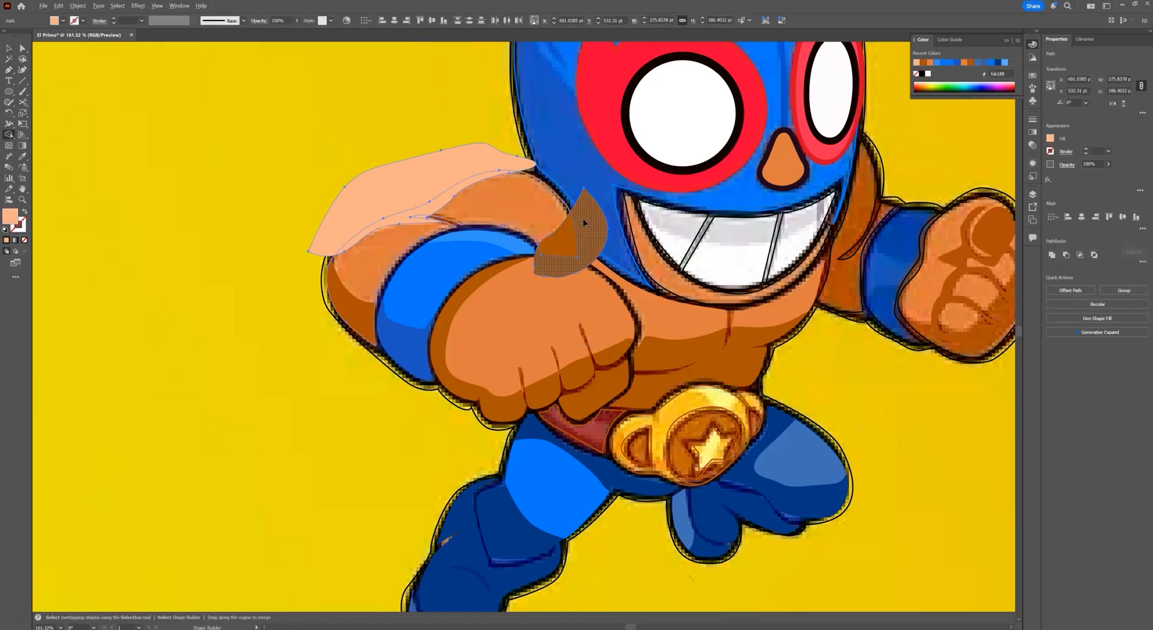
pyautogui.keyDown('alt'); pyautogui.click(584, 223); pyautogui.keyUp('alt')
pyautogui.keyDown('alt'); pyautogui.click(478, 161); pyautogui.keyUp('alt')
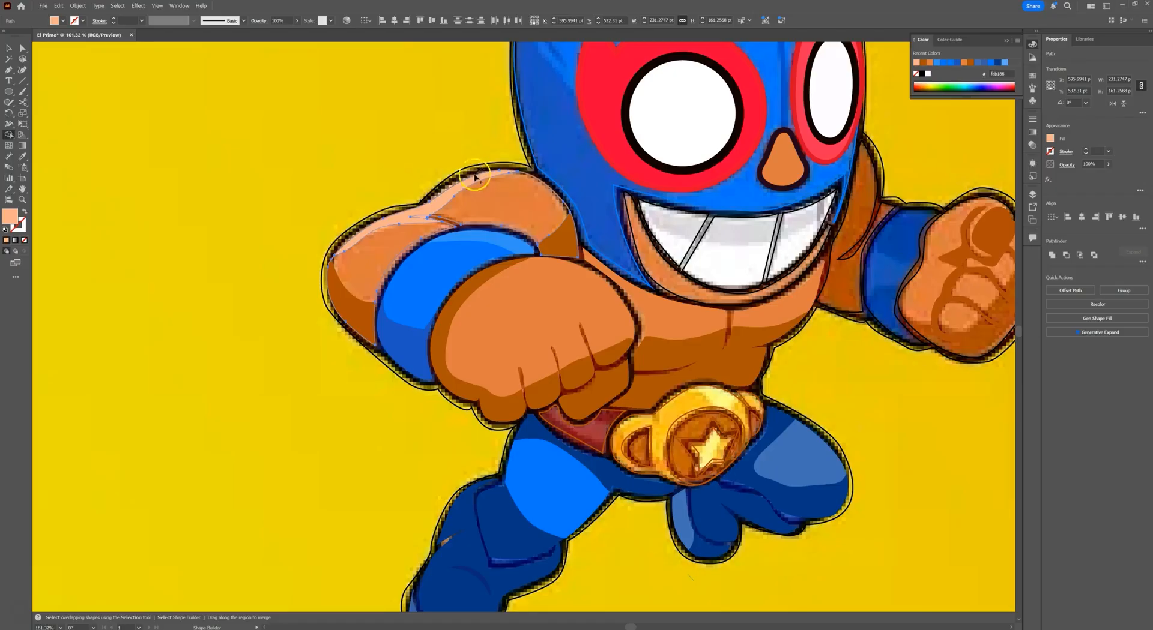
pyautogui.keyDown('alt'); pyautogui.click(423, 216); pyautogui.keyUp('alt')
pyautogui.press('v')
pyautogui.click(361, 192)
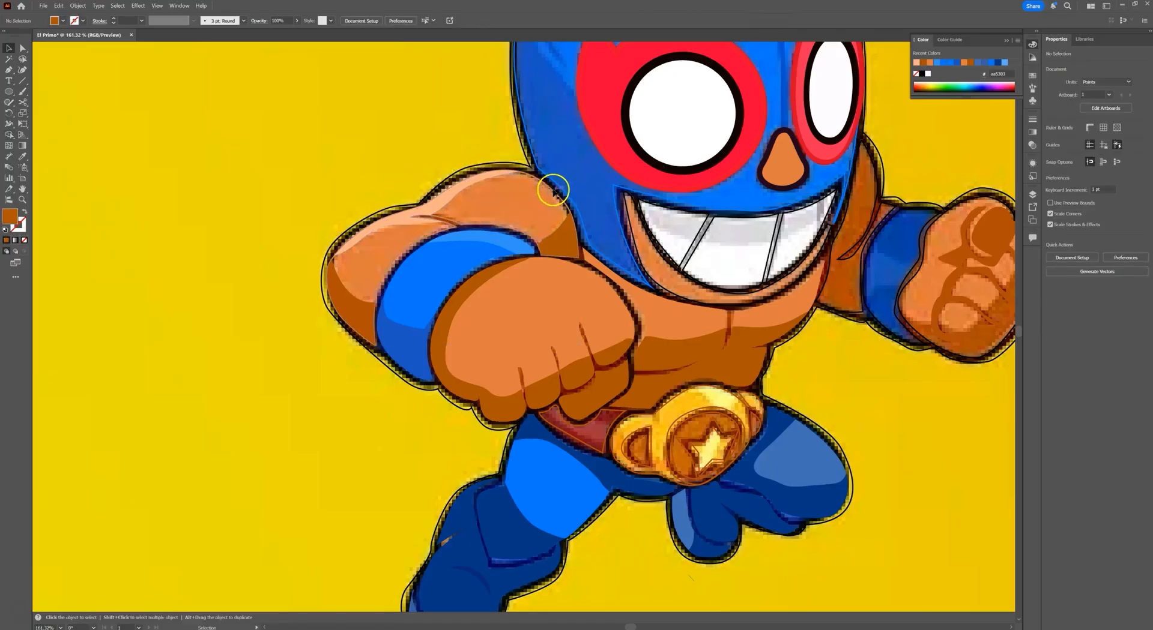
# - Swap the left arm's orange outline back to a fill
pyautogui.click(549, 189)
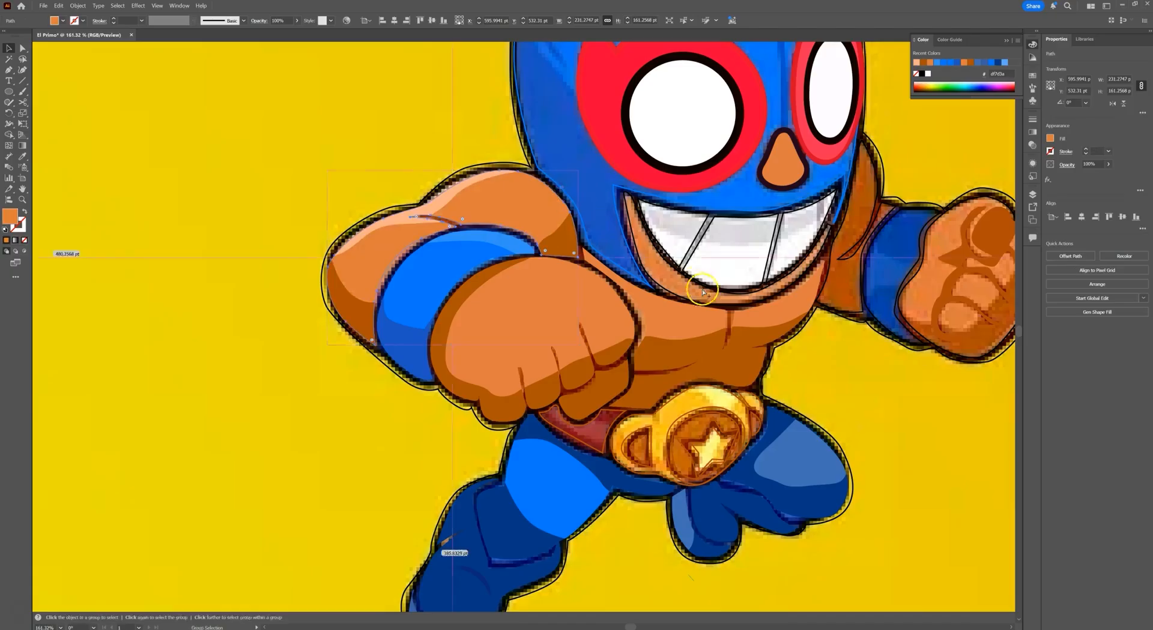
pyautogui.scroll(-7, 748, 314)
pyautogui.scroll(4, 748, 314)
pyautogui.moveTo(801, 331); pyautogui.dragTo(698, 302)
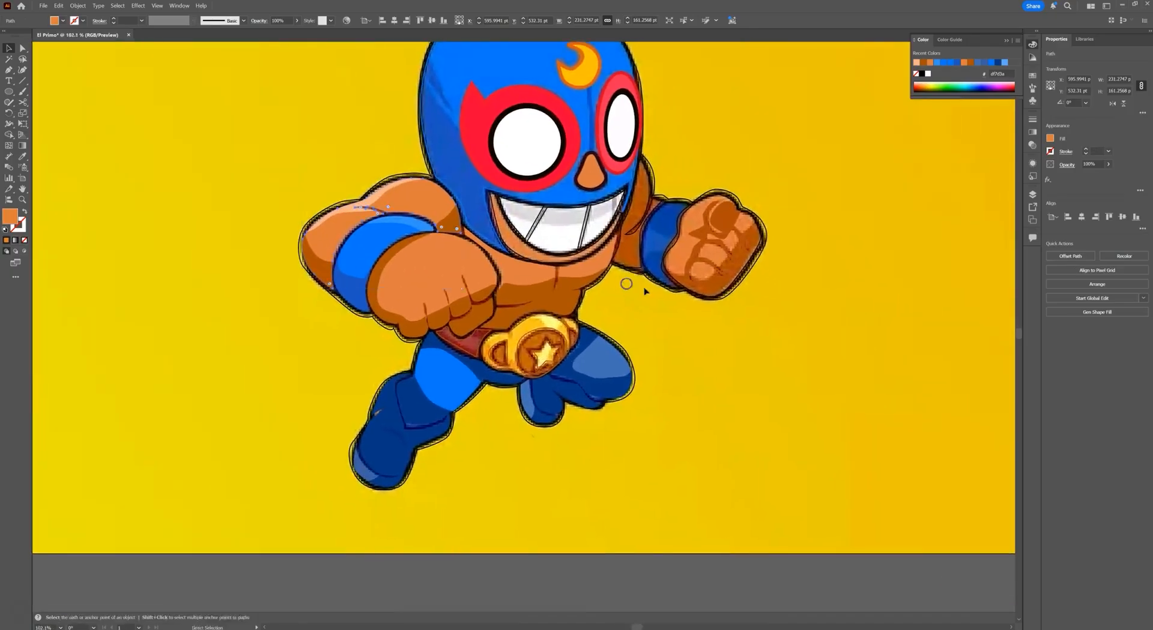
pyautogui.scroll(3, 651, 311)
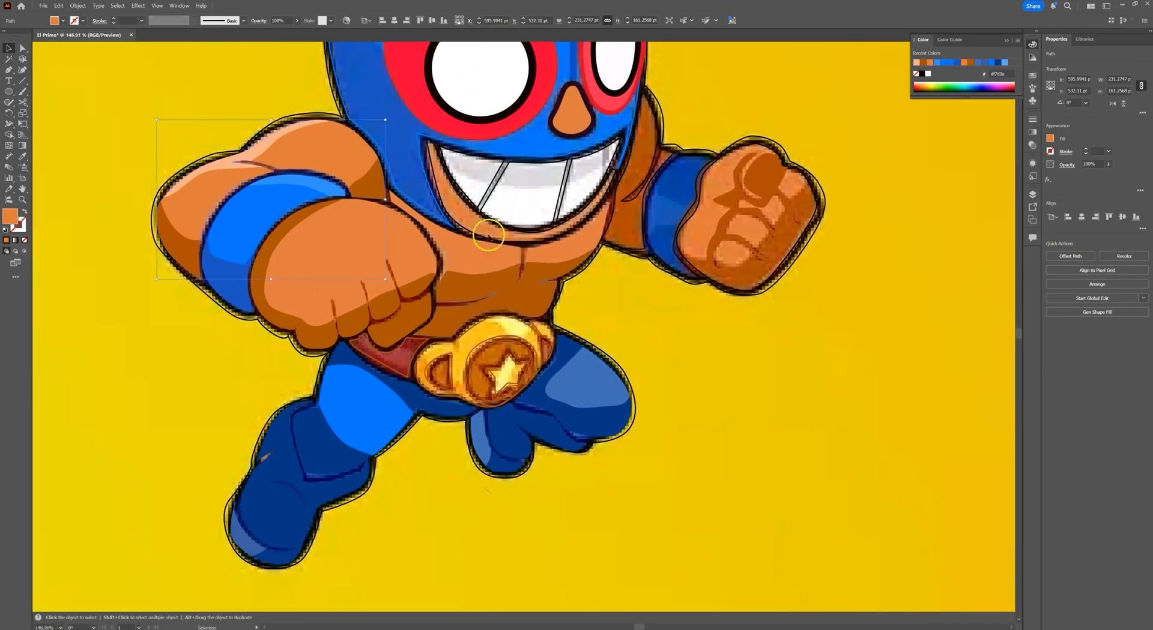
# - Fill the skin shape around the mouth with the light orange sampled from the left fist
pyautogui.click(461, 227)
pyautogui.press('i')
pyautogui.click(397, 244)
# - Draw a narrow shadow strip along the mask's upper left edge and fill it with the darker blue sampled from the reference
pyautogui.moveTo(603, 208)
pyautogui.mouseDown()
pyautogui.moveTo(559, 345)
pyautogui.moveTo(612, 399)
pyautogui.moveTo(642, 409)
pyautogui.mouseUp()
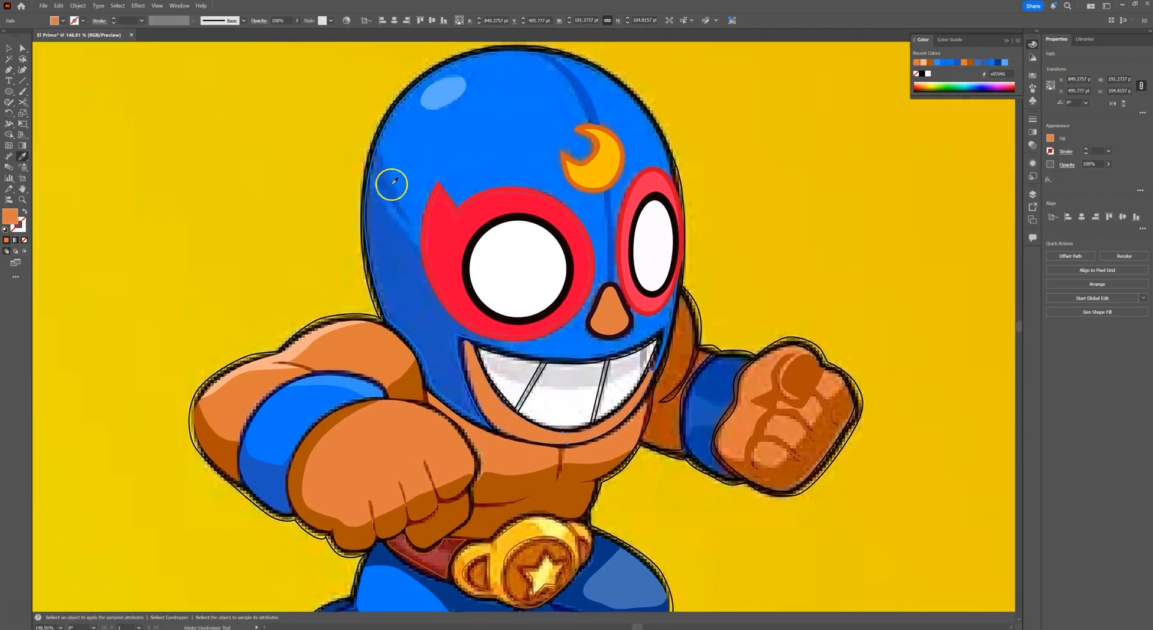
pyautogui.press('p')
pyautogui.click(362, 133)
pyautogui.moveTo(378, 184); pyautogui.dragTo(393, 211)
pyautogui.click(418, 233)
pyautogui.click(377, 117)
pyautogui.click(362, 133)
pyautogui.press('i')
pyautogui.click(385, 236)
# - Draw a large closed darker-blue shadow shape over the mask's left cheek, from the upper edge past the eye patch to the chin
pyautogui.press('p')
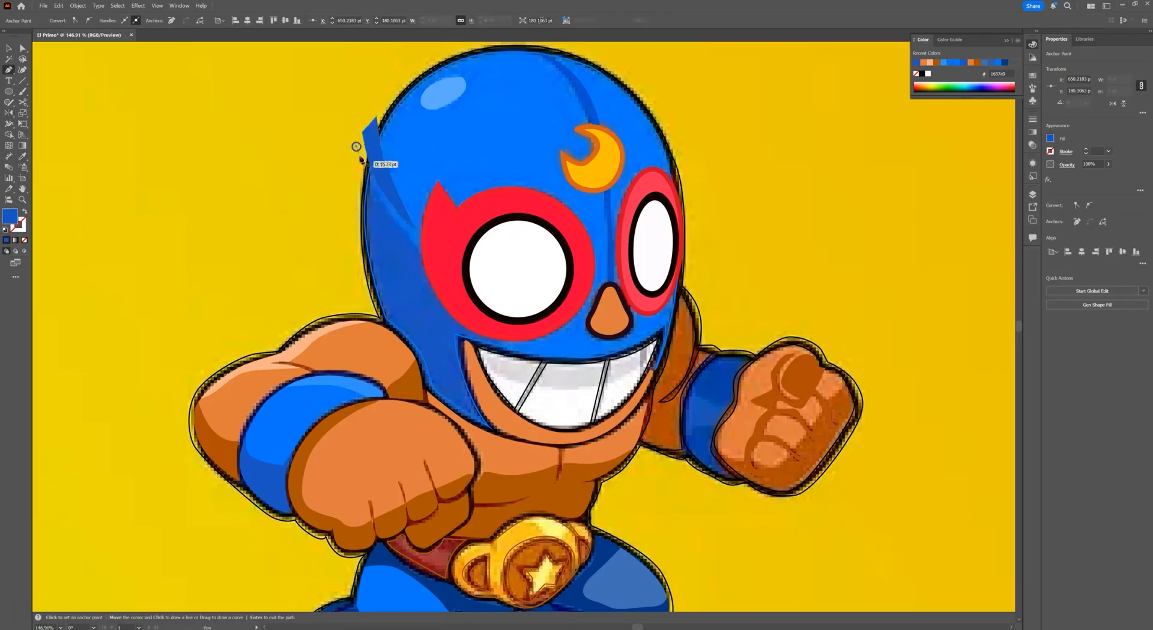
pyautogui.click(357, 147)
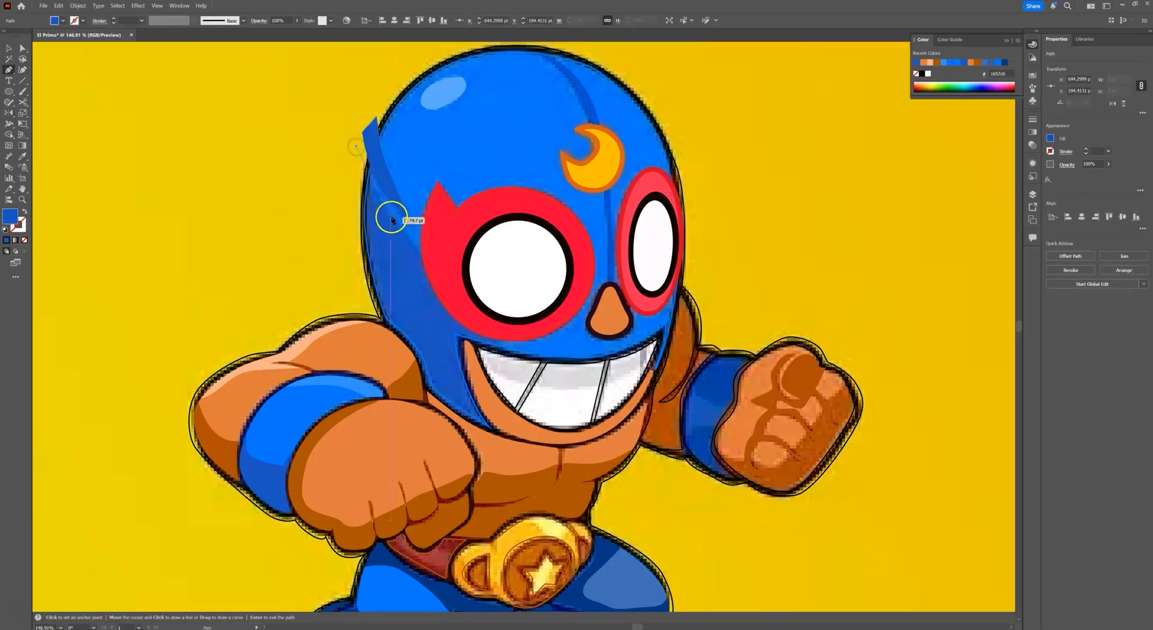
pyautogui.click(435, 262)
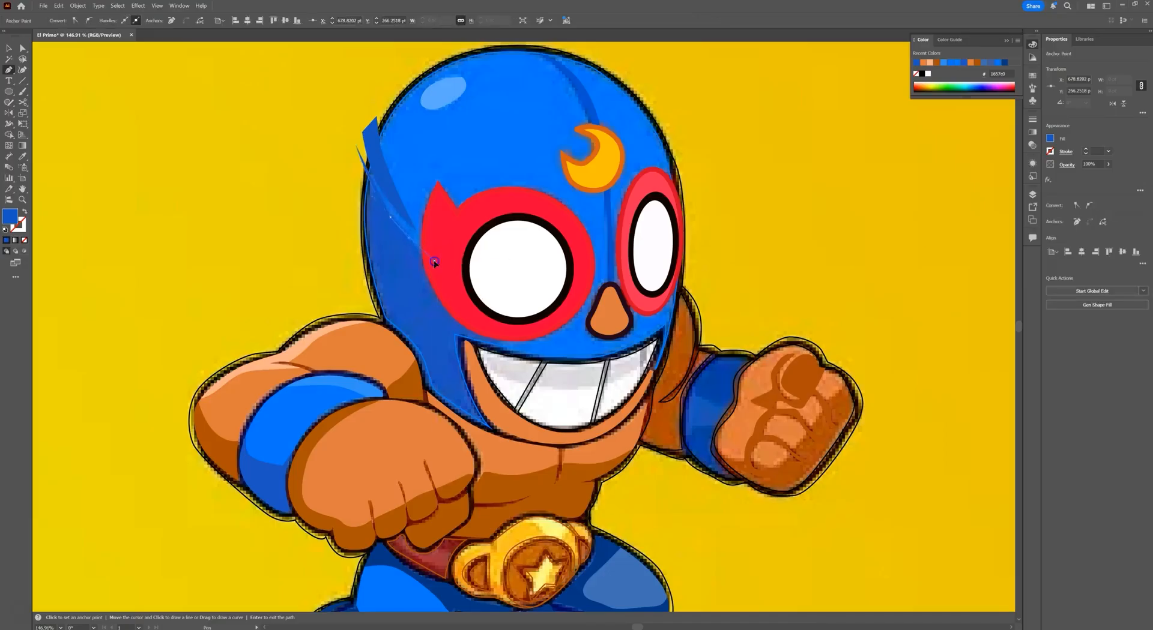
pyautogui.click(492, 345)
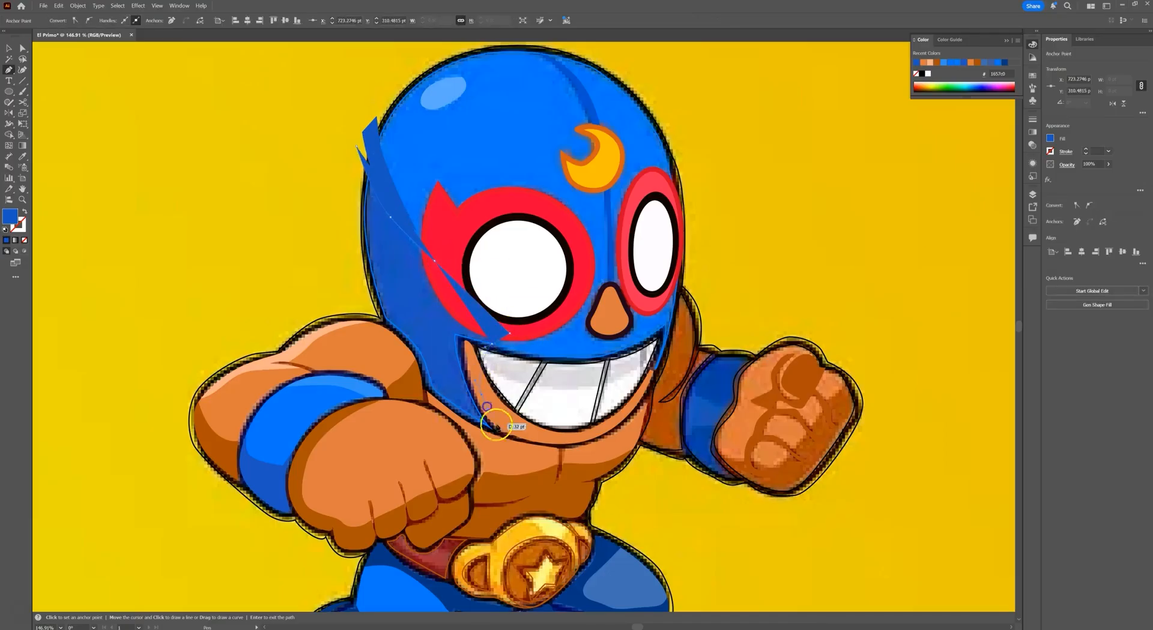
pyautogui.click(499, 440)
pyautogui.moveTo(378, 397); pyautogui.dragTo(371, 394)
pyautogui.moveTo(324, 310); pyautogui.dragTo(321, 246)
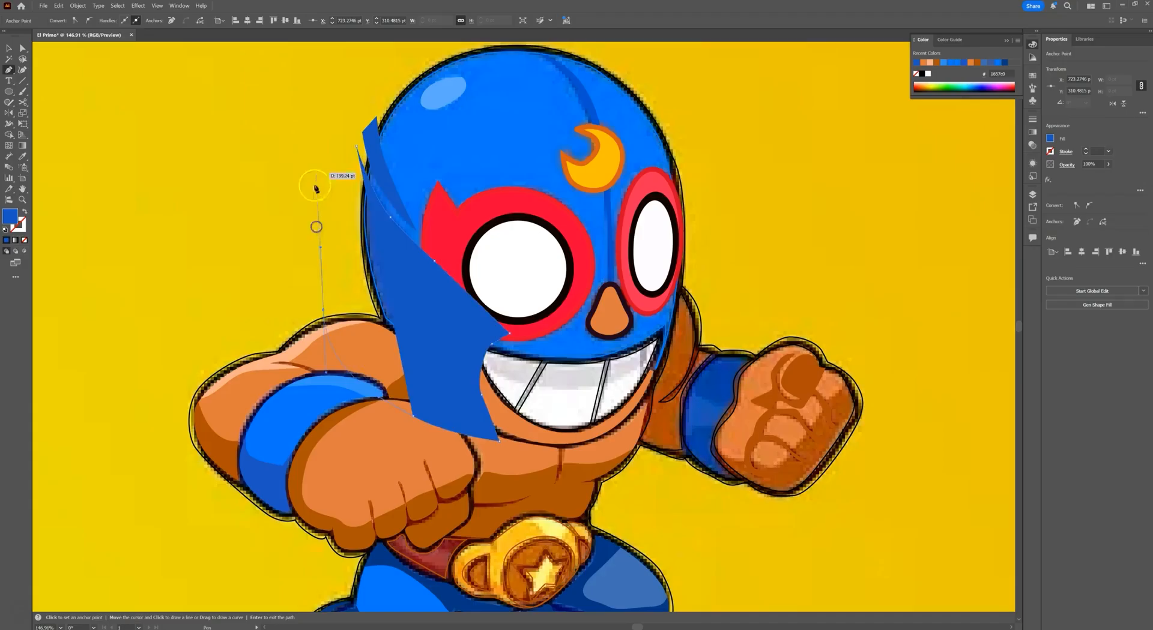
pyautogui.click(357, 146)
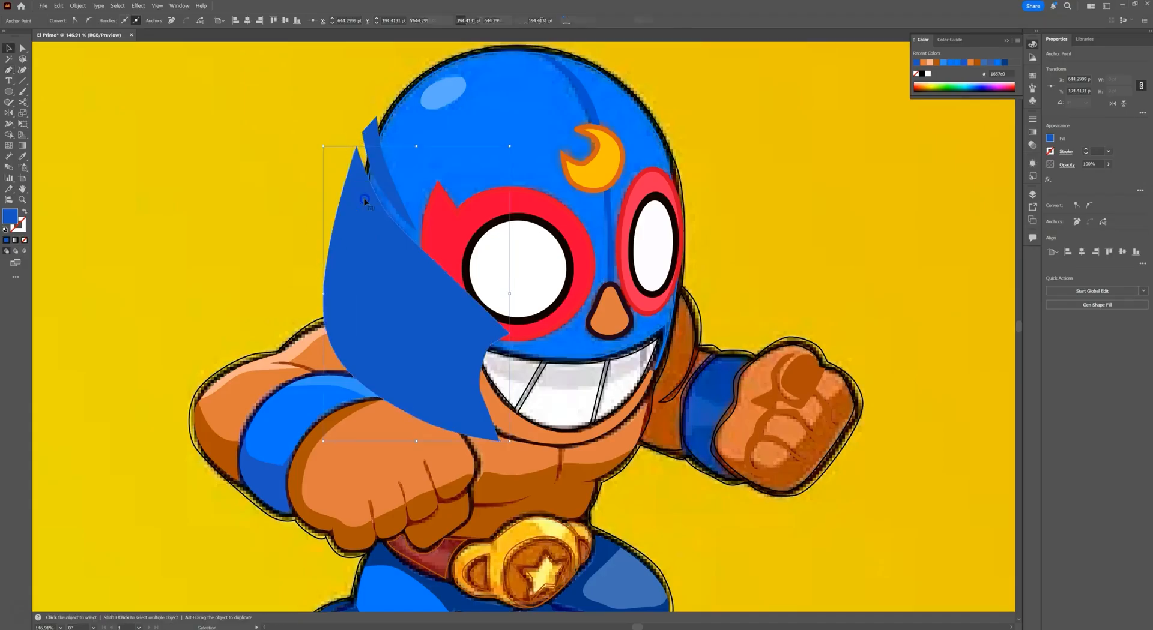
# - Trim the cheek shadow and the narrow upper shadow strip to the mask's outline with Shape Builder
pyautogui.press('v')
pyautogui.keyDown('shift'); pyautogui.click(383, 129); pyautogui.keyUp('shift')
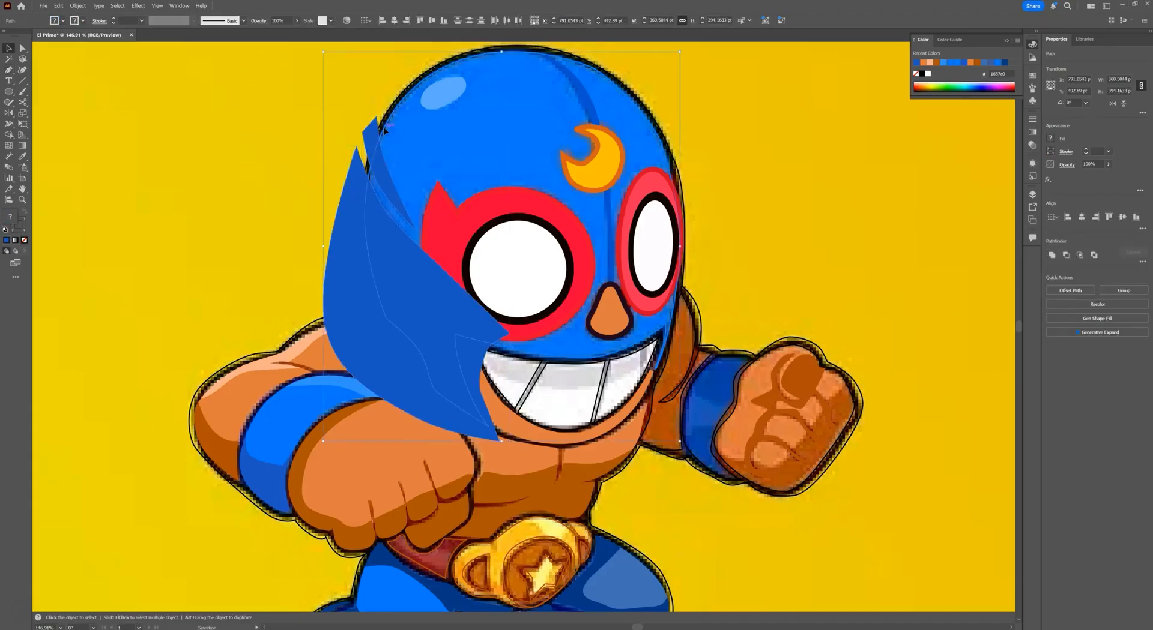
pyautogui.hotkey('shift', 'm')
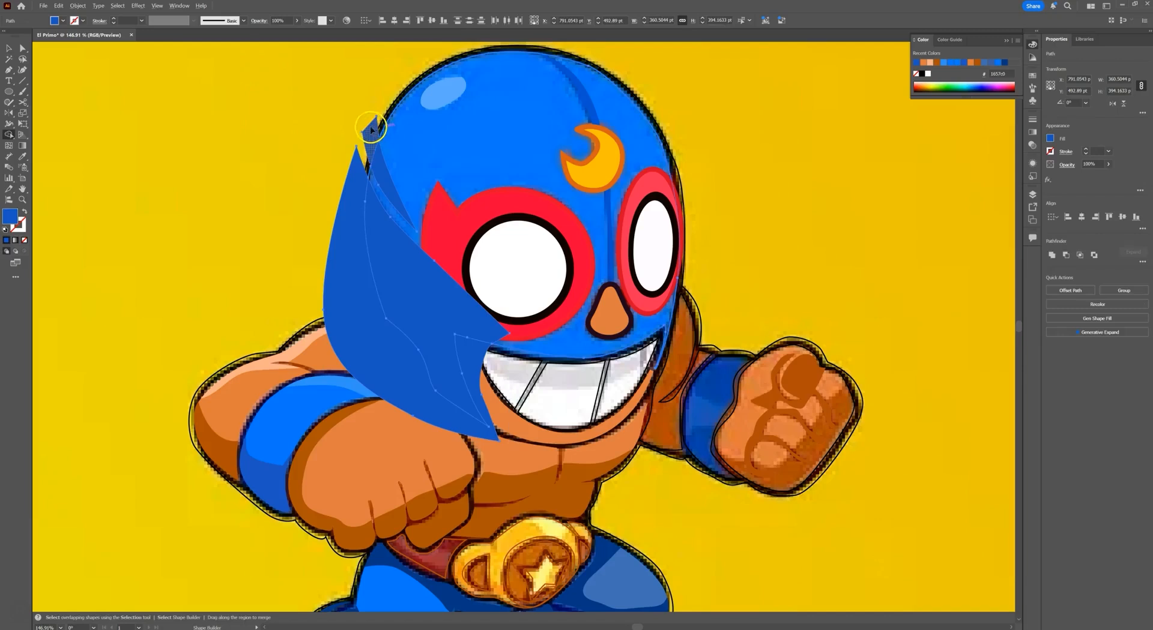
pyautogui.keyDown('alt'); pyautogui.click(350, 210); pyautogui.keyUp('alt')
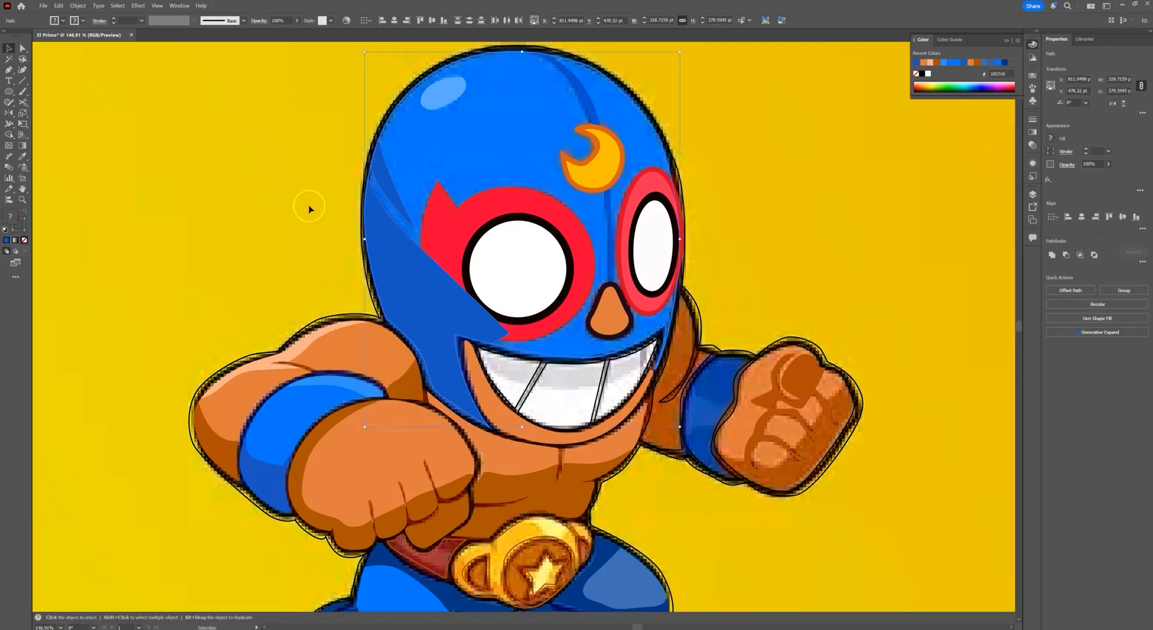
# - Cut the cheek shadow and paste it directly in front of the mask outline so it sits beneath the red eye patch
pyautogui.press('v')
pyautogui.click(406, 227)
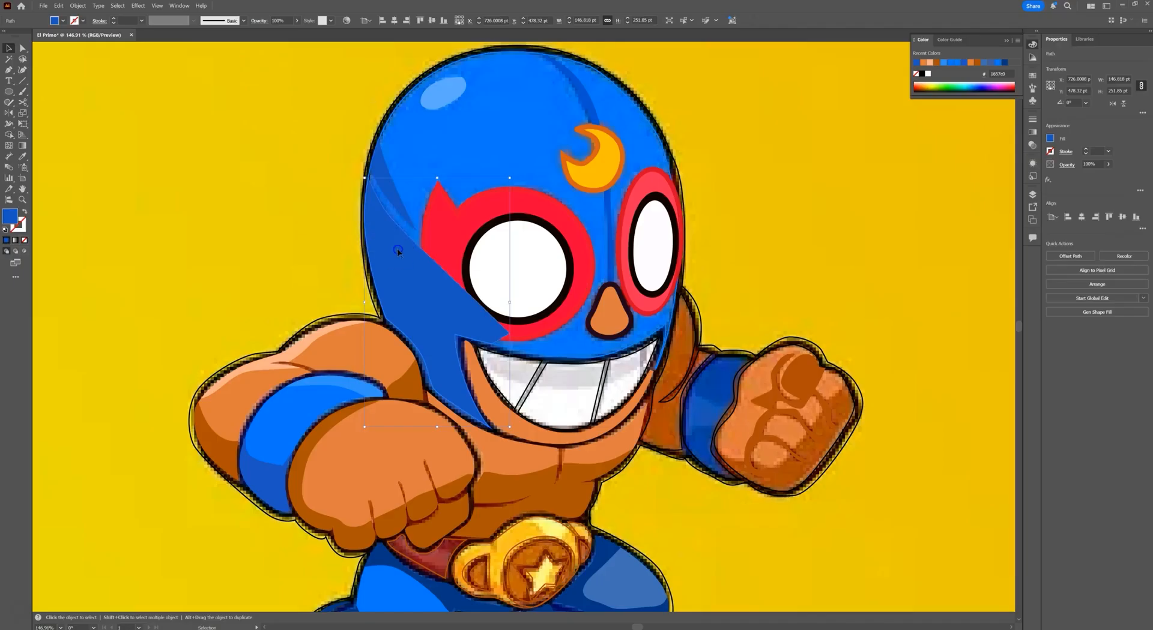
pyautogui.click(60, 7)
pyautogui.click(69, 36)
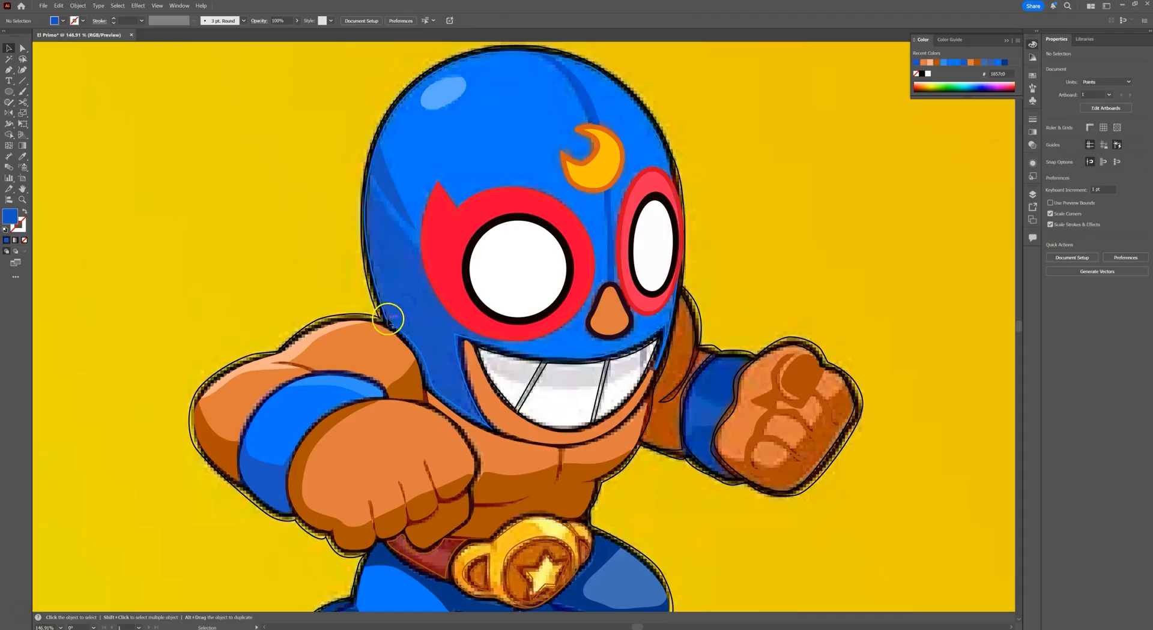
pyautogui.click(387, 319)
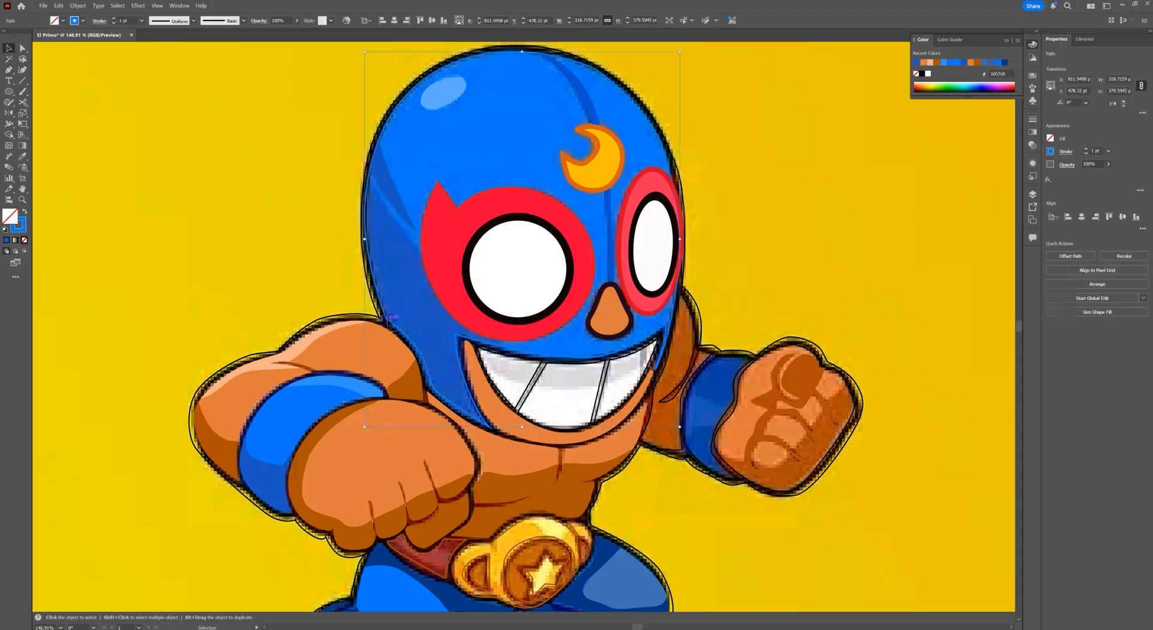
pyautogui.click(59, 6)
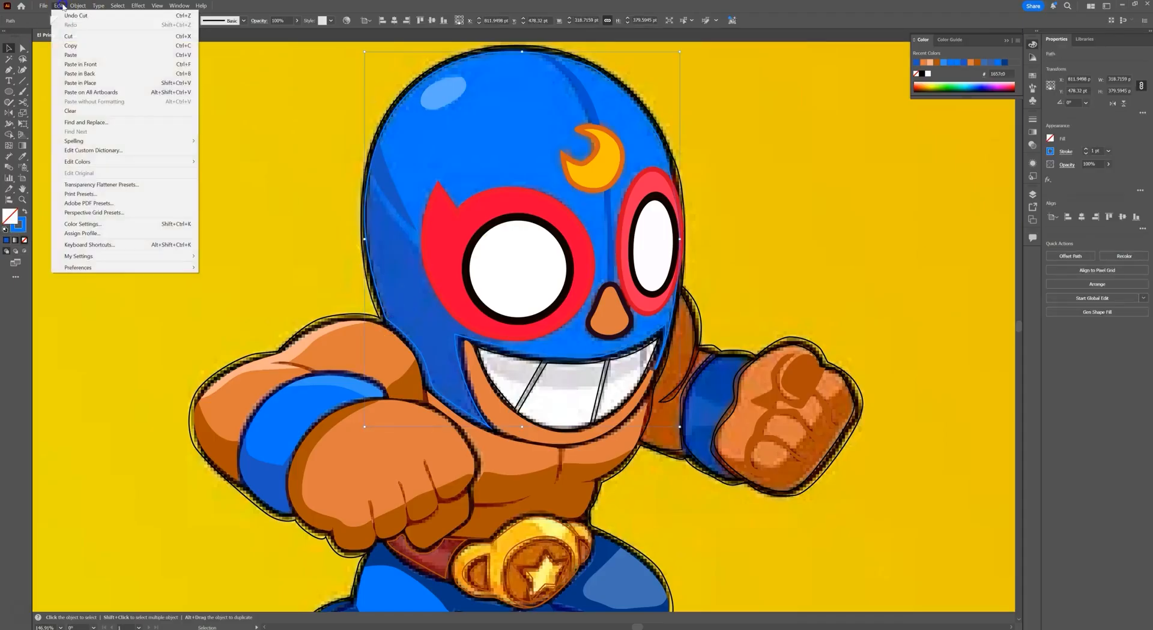
pyautogui.click(80, 65)
pyautogui.click(193, 189)
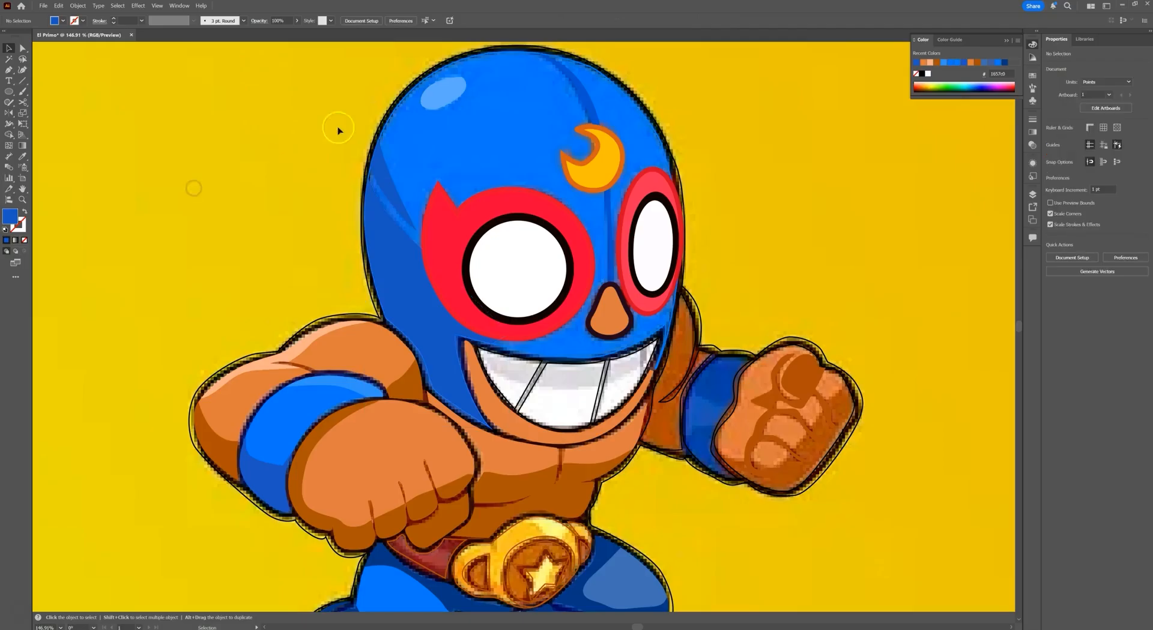
# - Draw a small ellipse about 12.7 by 9 pt inside the mask's highlight and rotate it to follow the highlight's tilt
pyautogui.click(9, 91)
pyautogui.moveTo(430, 94)
pyautogui.mouseDown()
pyautogui.moveTo(474, 112)
pyautogui.moveTo(442, 103)
pyautogui.mouseUp()
pyautogui.press('v')
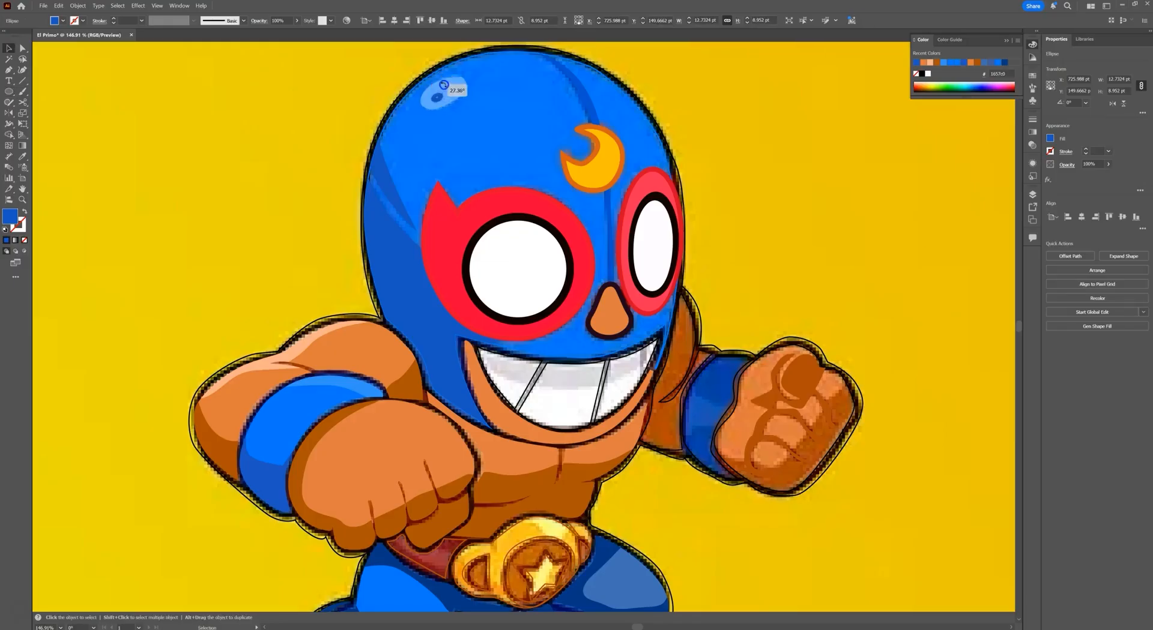
pyautogui.moveTo(437, 97)
pyautogui.mouseDown()
pyautogui.moveTo(447, 105)
pyautogui.moveTo(432, 96)
pyautogui.mouseUp()
# - Fill the small ellipse with the highlight's light blue and lighten it to a paler tint in the Color Picker
pyautogui.press('i')
pyautogui.click(454, 89)
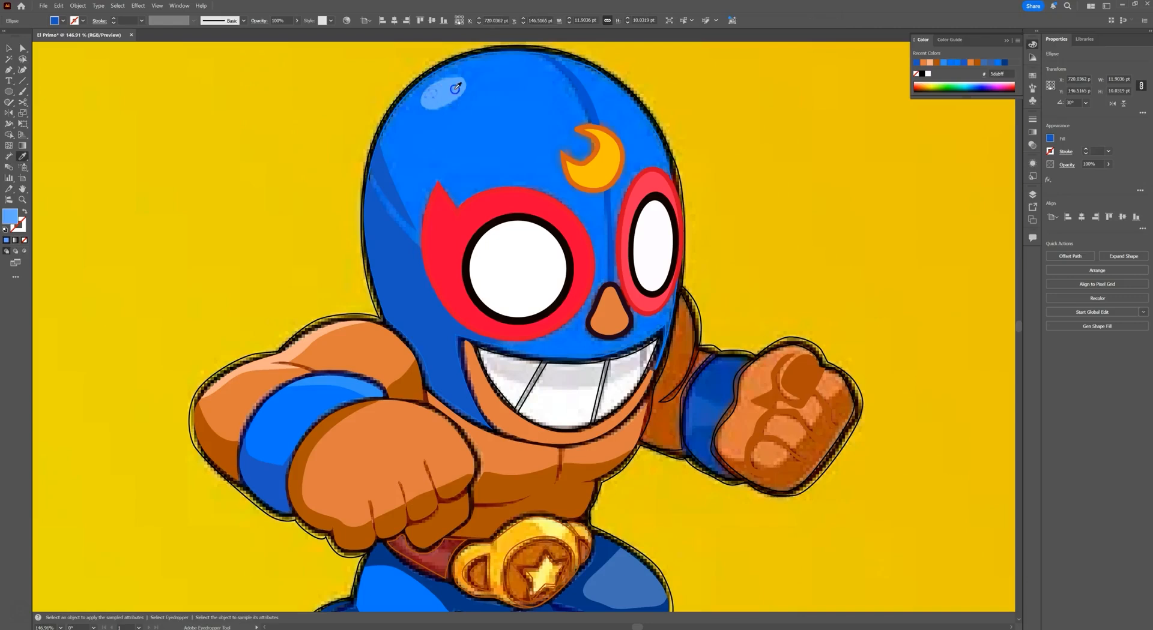
pyautogui.doubleClick(9, 217)
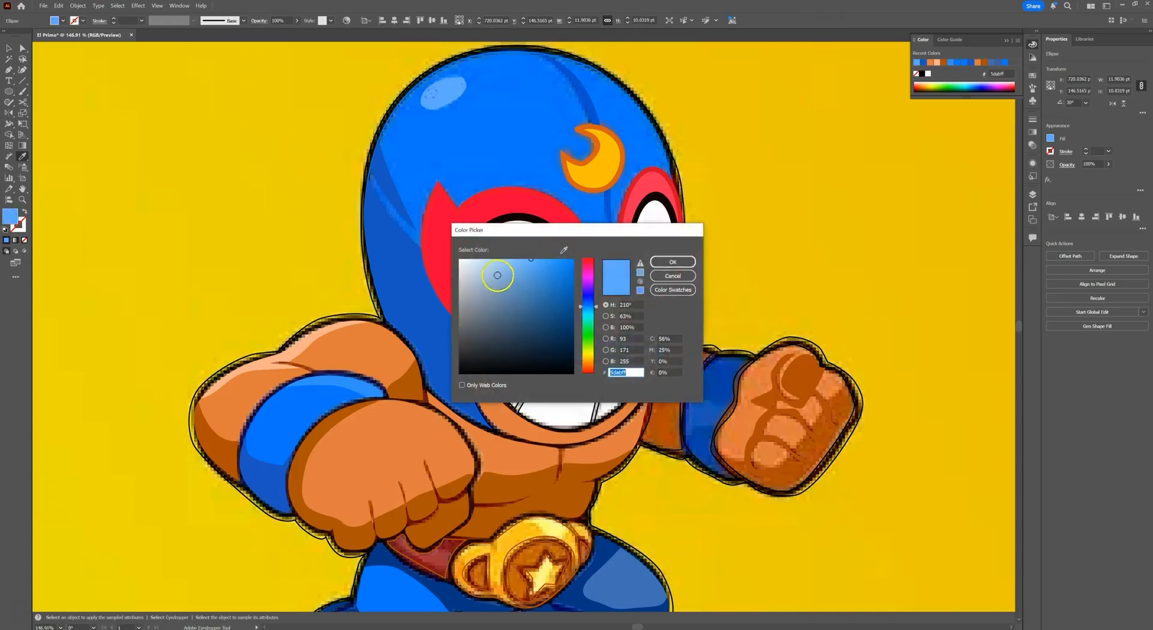
pyautogui.click(496, 263)
pyautogui.click(667, 261)
pyautogui.press('v')
pyautogui.click(326, 258)
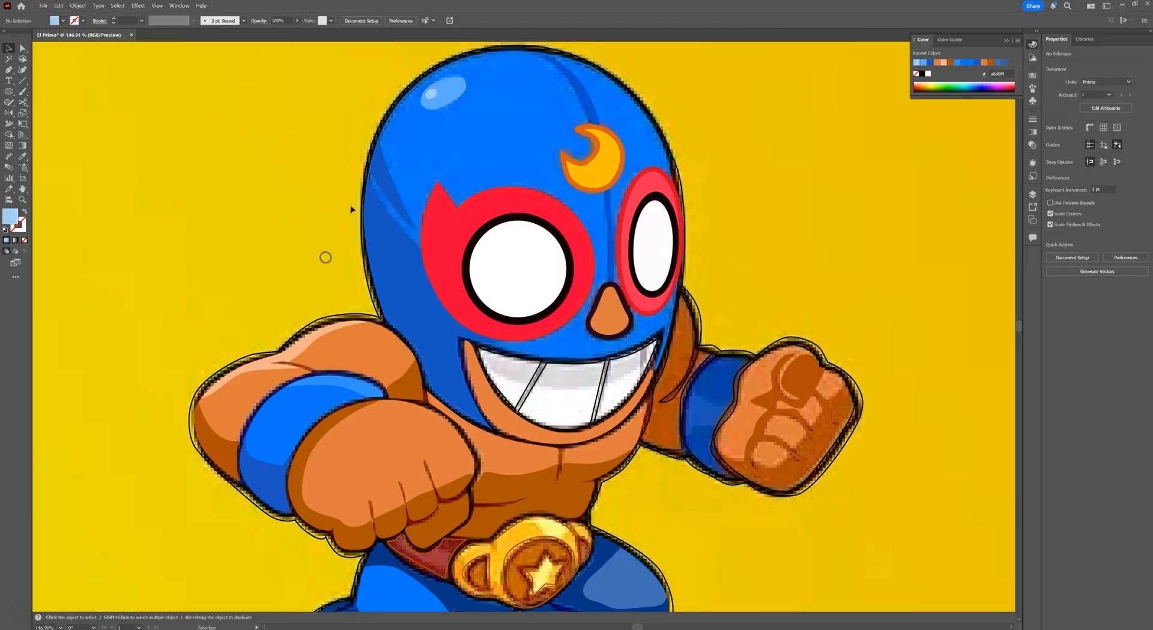
# - Swap the mask's blue outline back to a fill
pyautogui.click(383, 133)
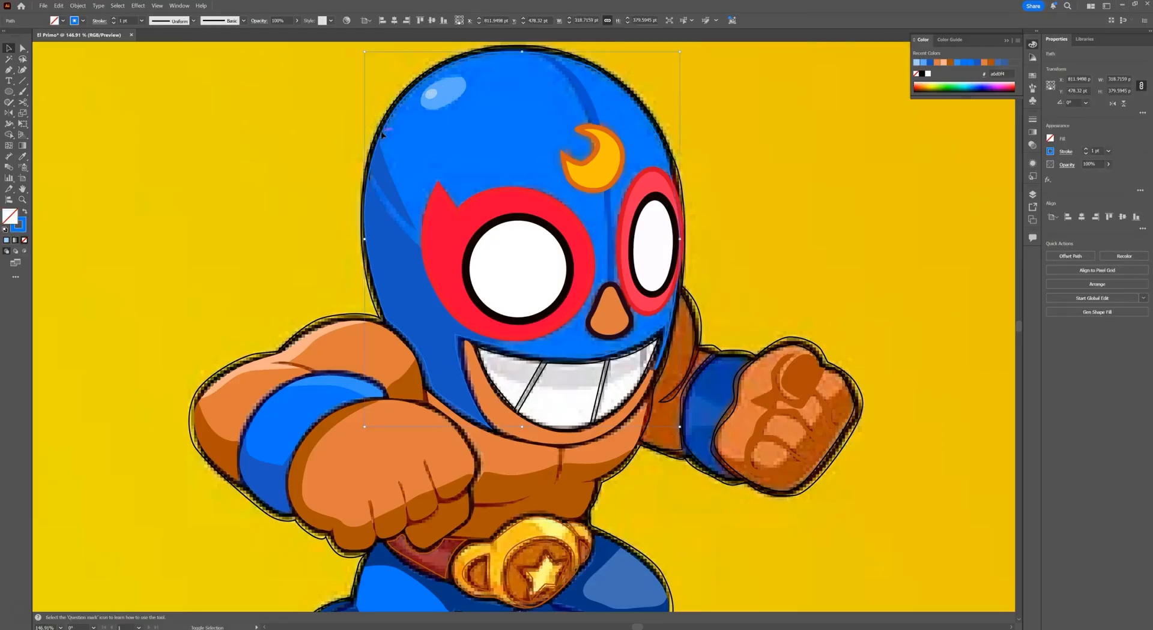
pyautogui.hotkey('shift', 'x')
# - Preview the artwork with the whole character's outline swapped to a black fill, and restore it to a stroke
pyautogui.click(384, 116)
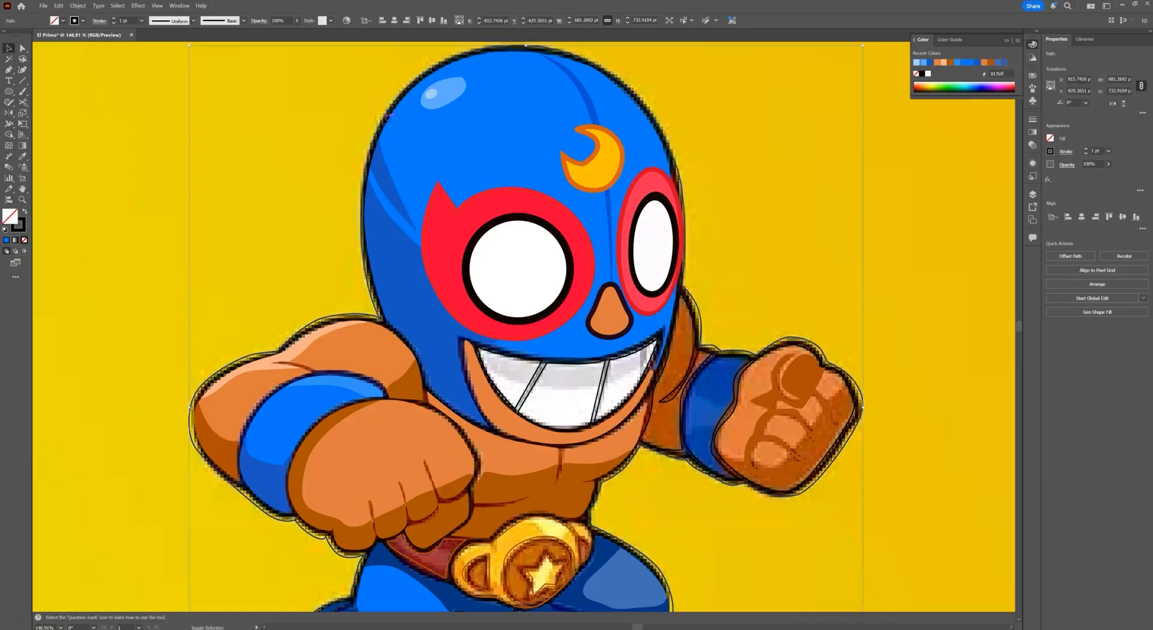
pyautogui.hotkey('shift', 'x')
pyautogui.scroll(-3, 717, 204)
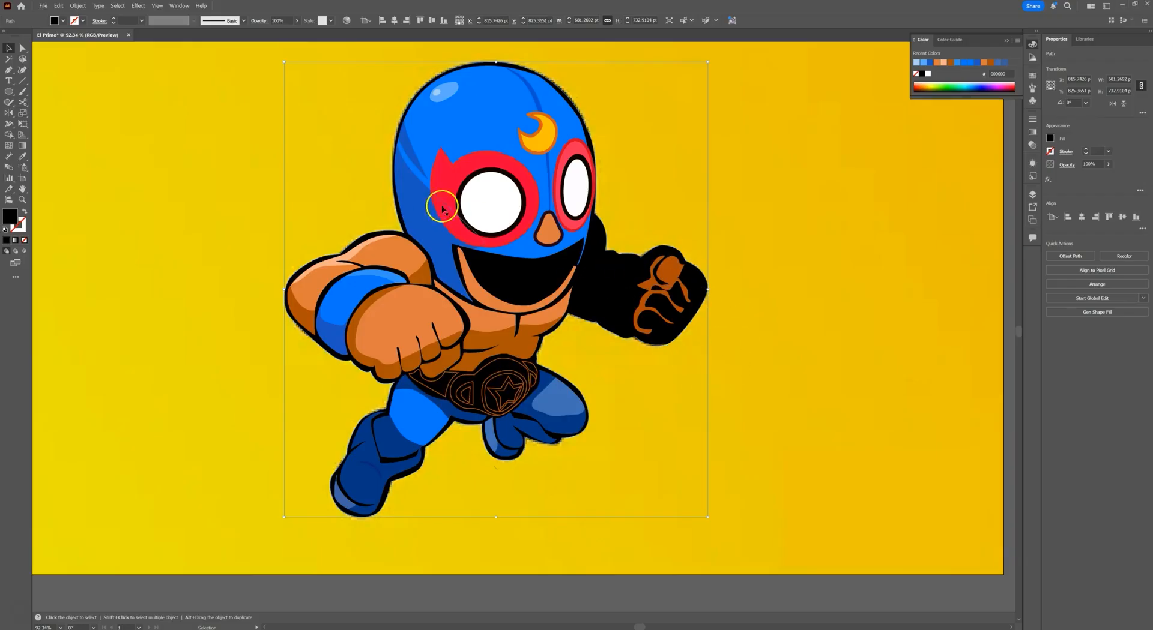
pyautogui.click(677, 197)
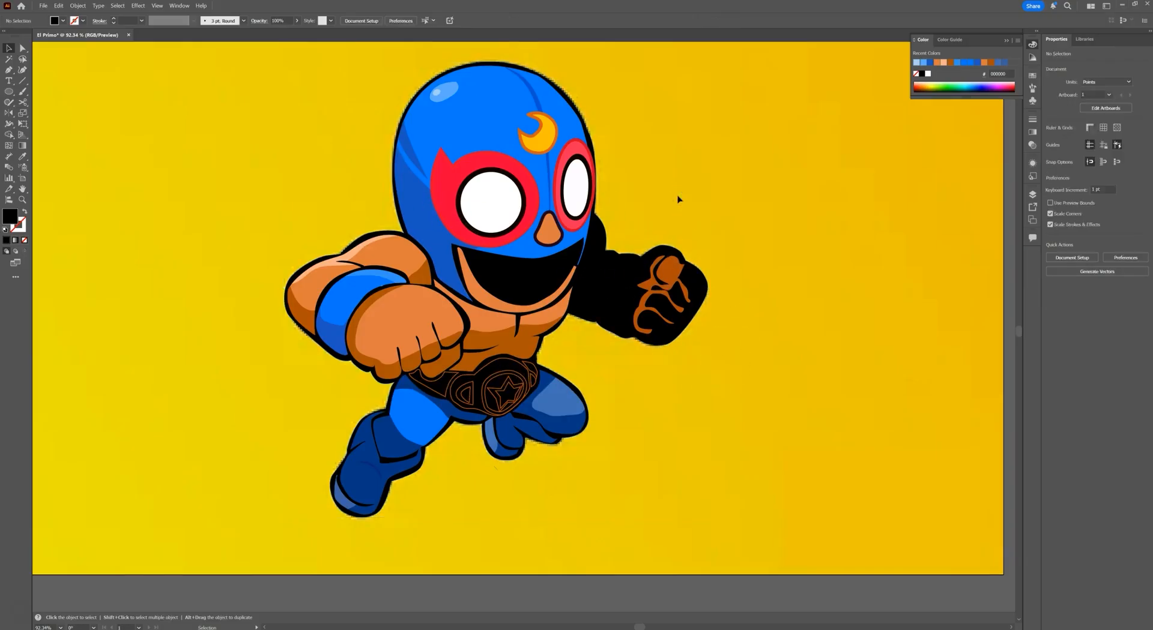
pyautogui.click(515, 284)
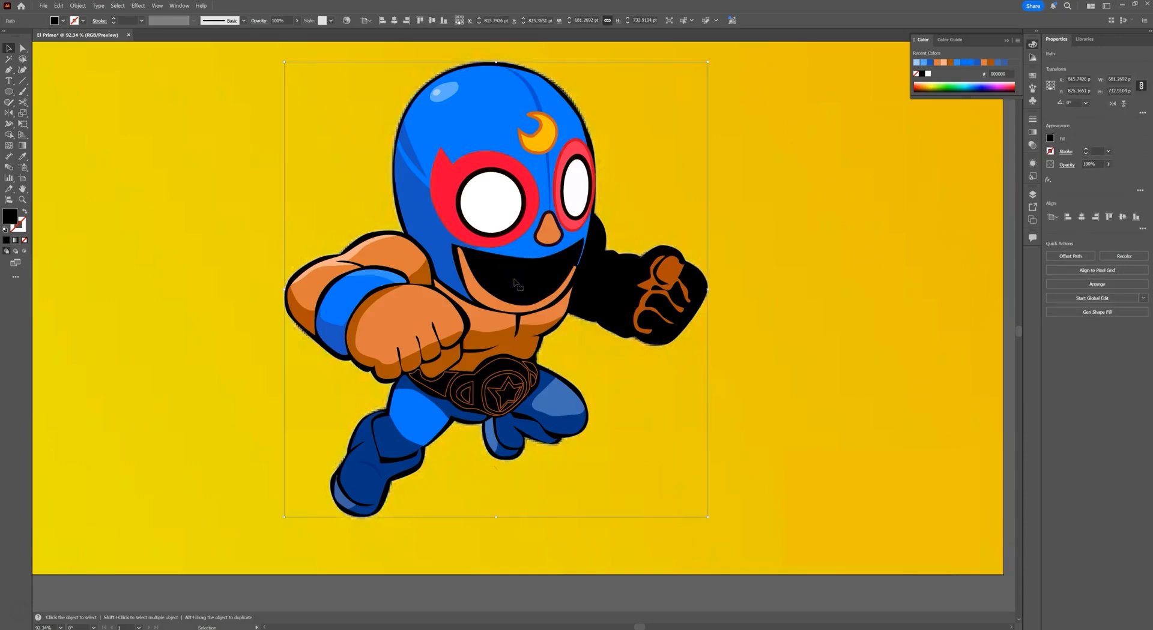
pyautogui.hotkey('shift', 'x')
# - Draw a closed curved shadow shape across the upper part of the teeth, extending past both corners of the mouth
pyautogui.moveTo(558, 303); pyautogui.dragTo(638, 306)
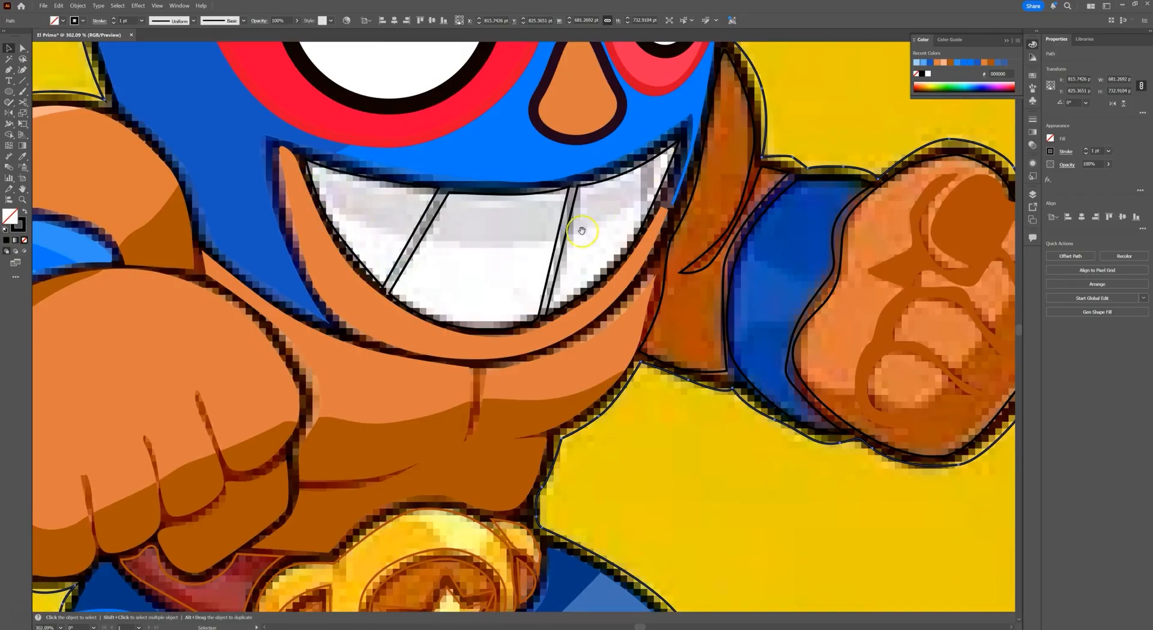
pyautogui.moveTo(582, 230); pyautogui.dragTo(614, 259)
pyautogui.press('p')
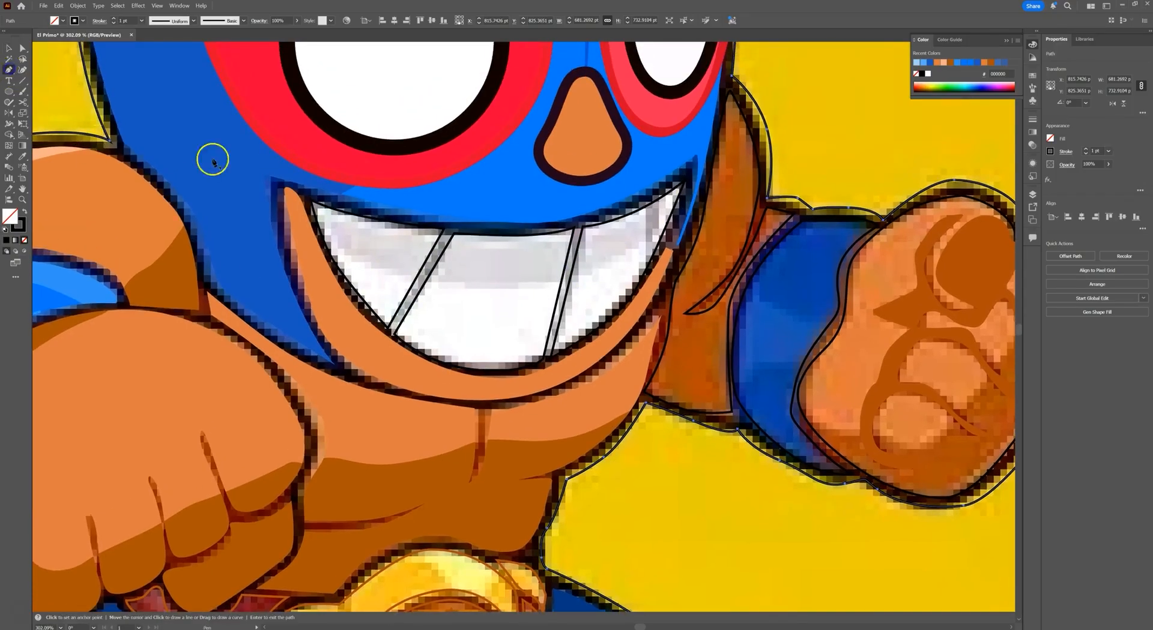
pyautogui.click(252, 150)
pyautogui.moveTo(359, 260); pyautogui.dragTo(406, 282)
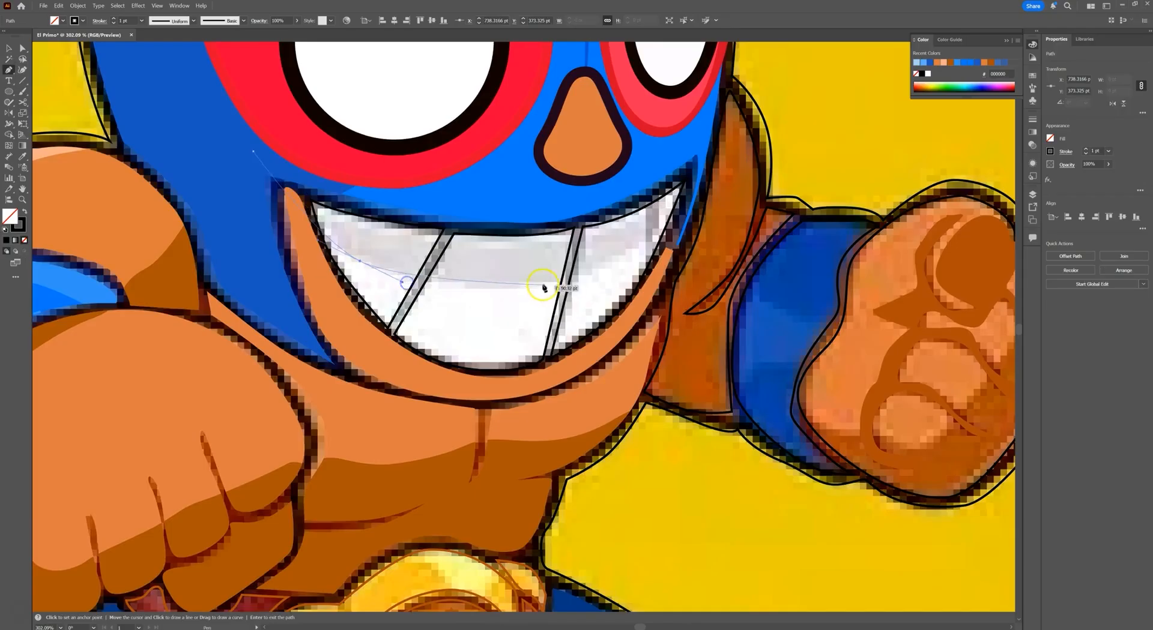
pyautogui.moveTo(533, 284); pyautogui.dragTo(620, 271)
pyautogui.moveTo(695, 206); pyautogui.dragTo(697, 197)
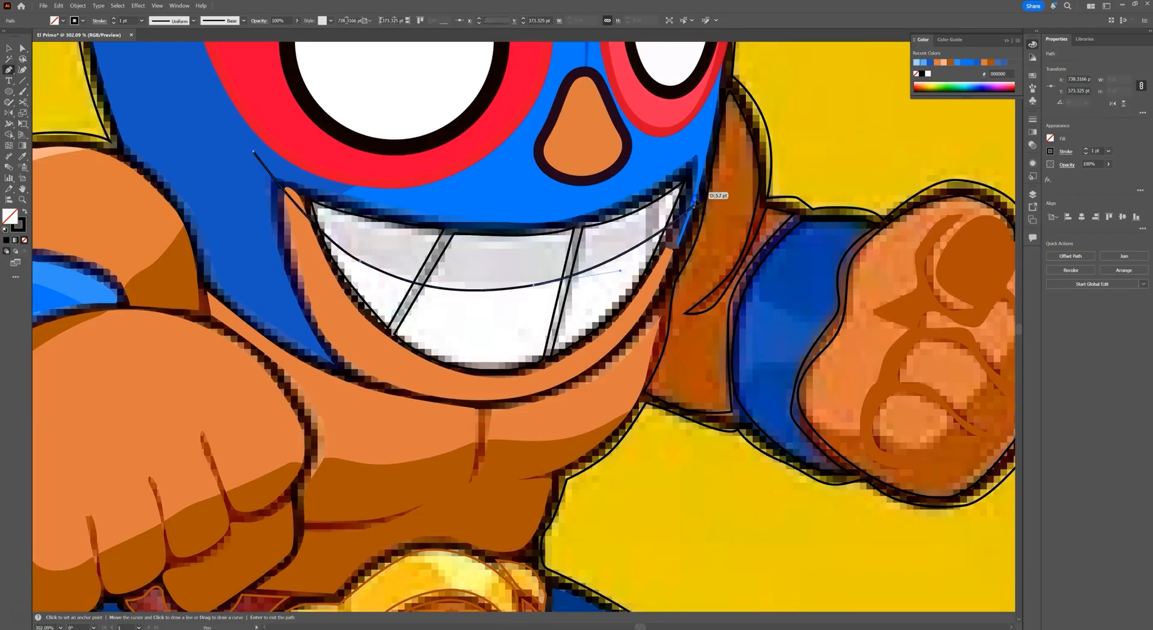
pyautogui.moveTo(694, 152); pyautogui.dragTo(680, 155)
pyautogui.moveTo(515, 206); pyautogui.dragTo(410, 198)
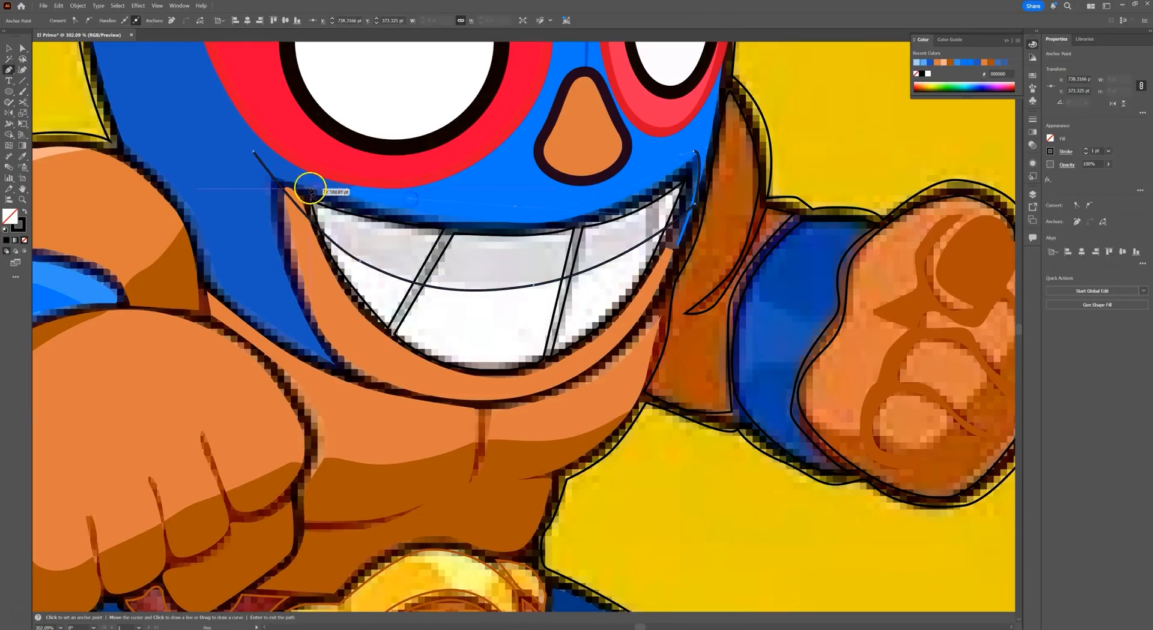
pyautogui.click(251, 149)
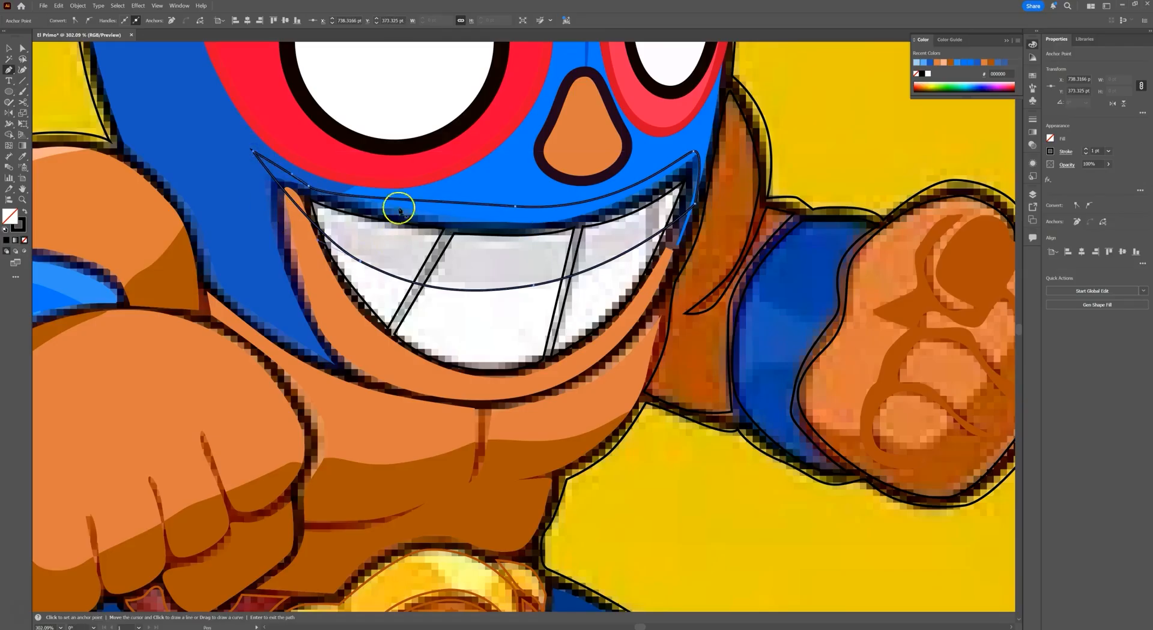
# - Fill the teeth shadow shape with the light gray sampled from the reference teeth
pyautogui.click(11, 50)
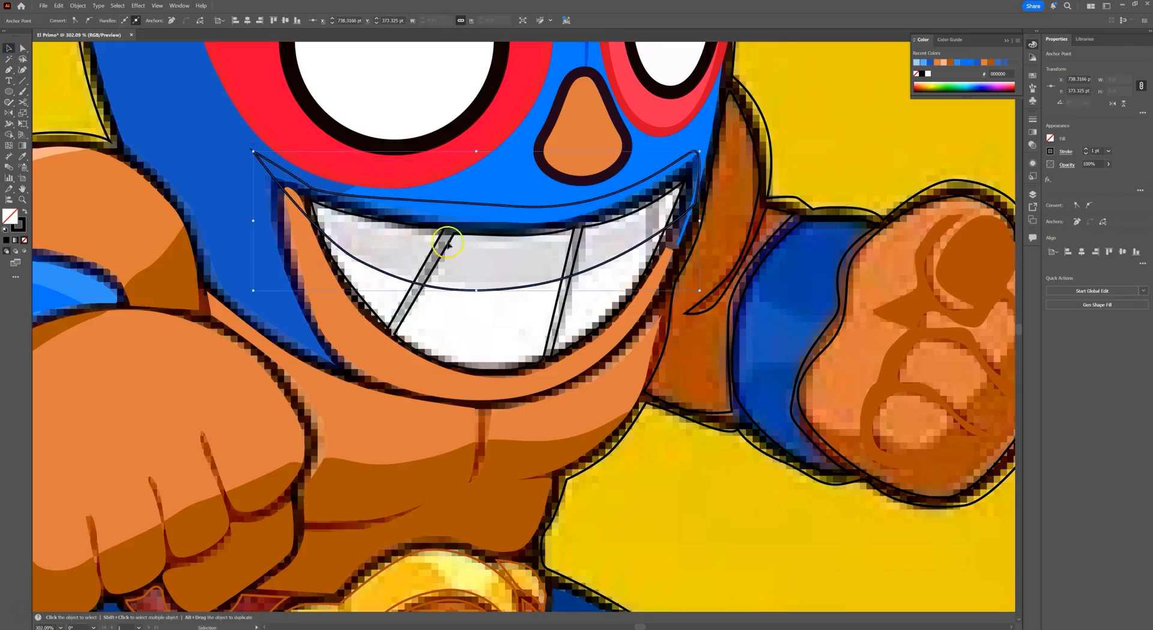
pyautogui.press('i')
pyautogui.click(486, 262)
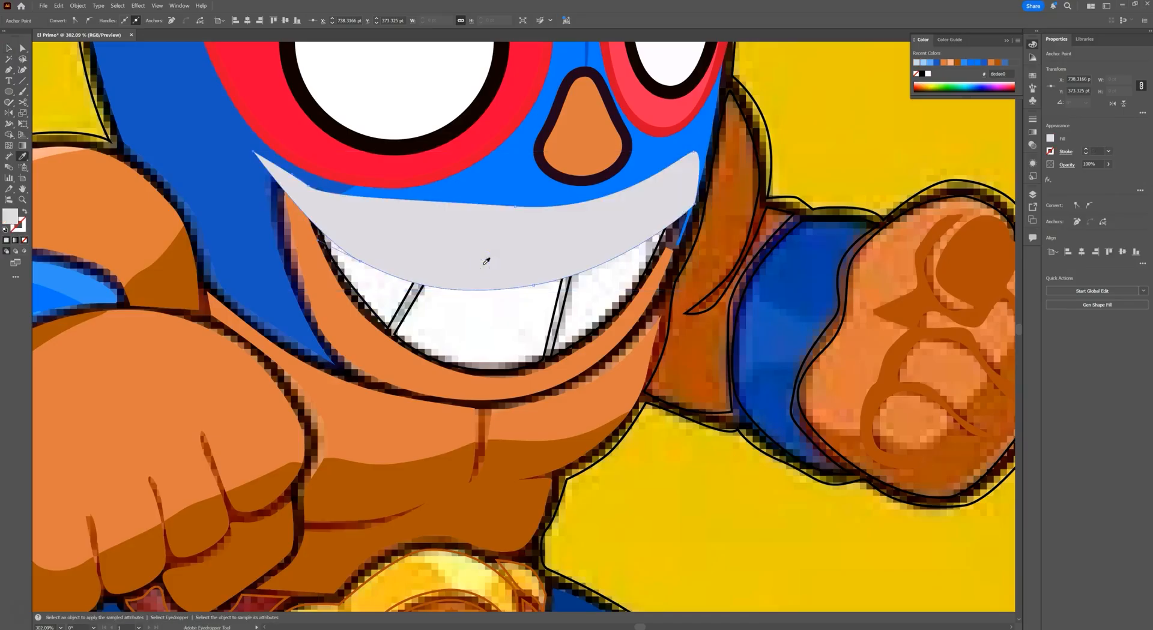
# - Trim the gray teeth shadow to the three tooth outlines with Shape Builder, removing the excess above and beside the mouth
pyautogui.press('v')
pyautogui.click(411, 314)
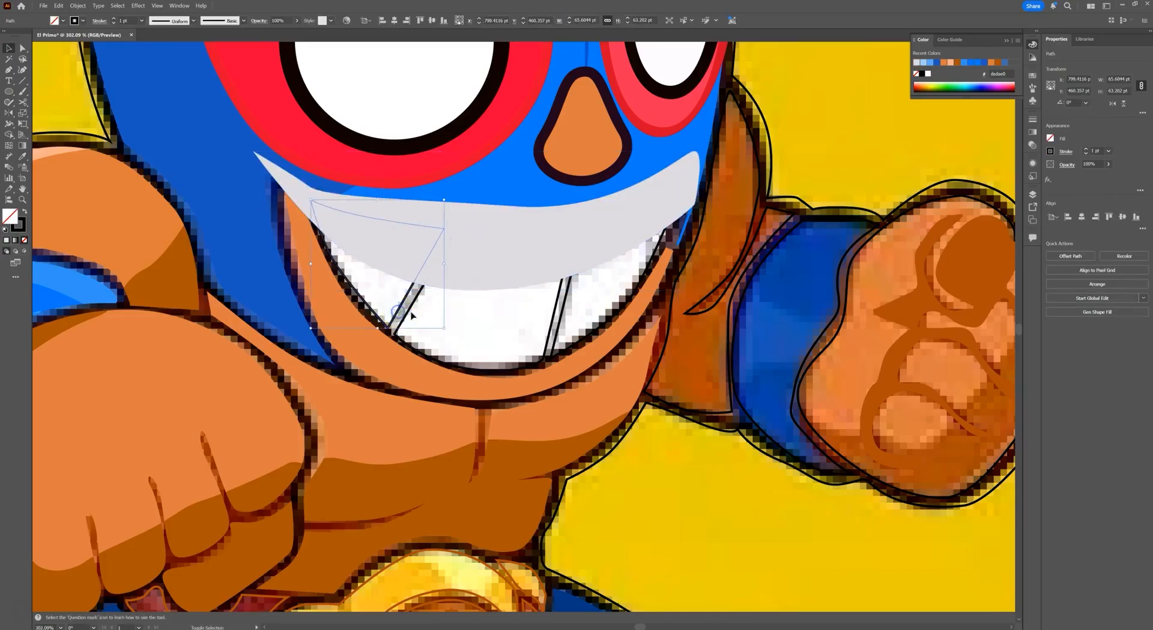
pyautogui.keyDown('shift'); pyautogui.click(566, 294); pyautogui.keyUp('shift')
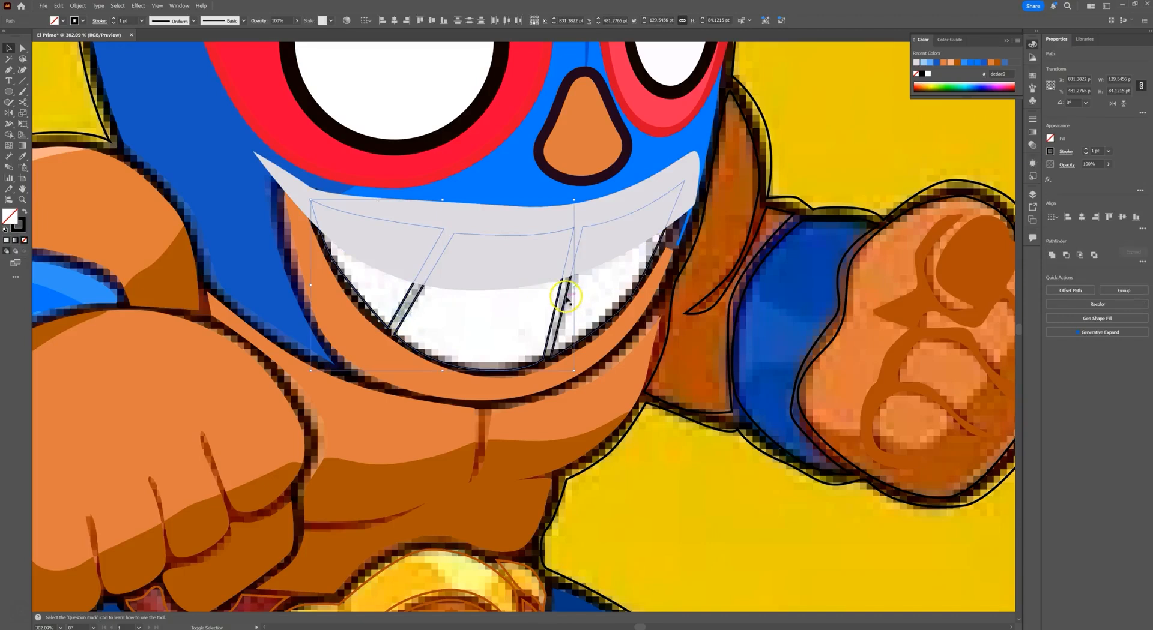
pyautogui.hotkey('shift', 'm')
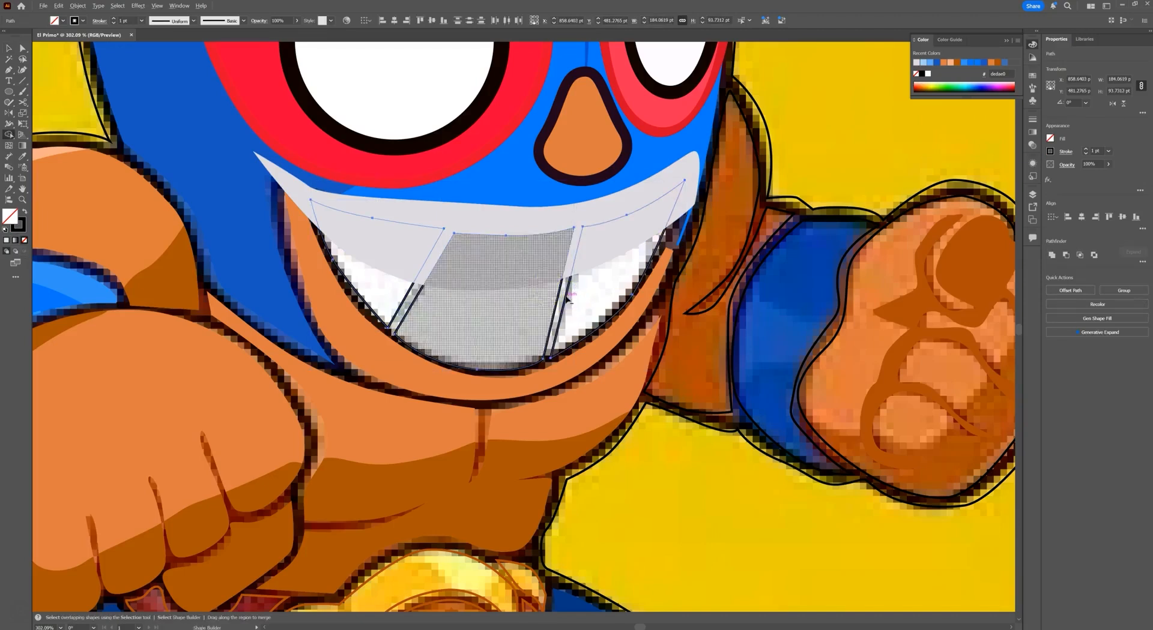
pyautogui.click(460, 221)
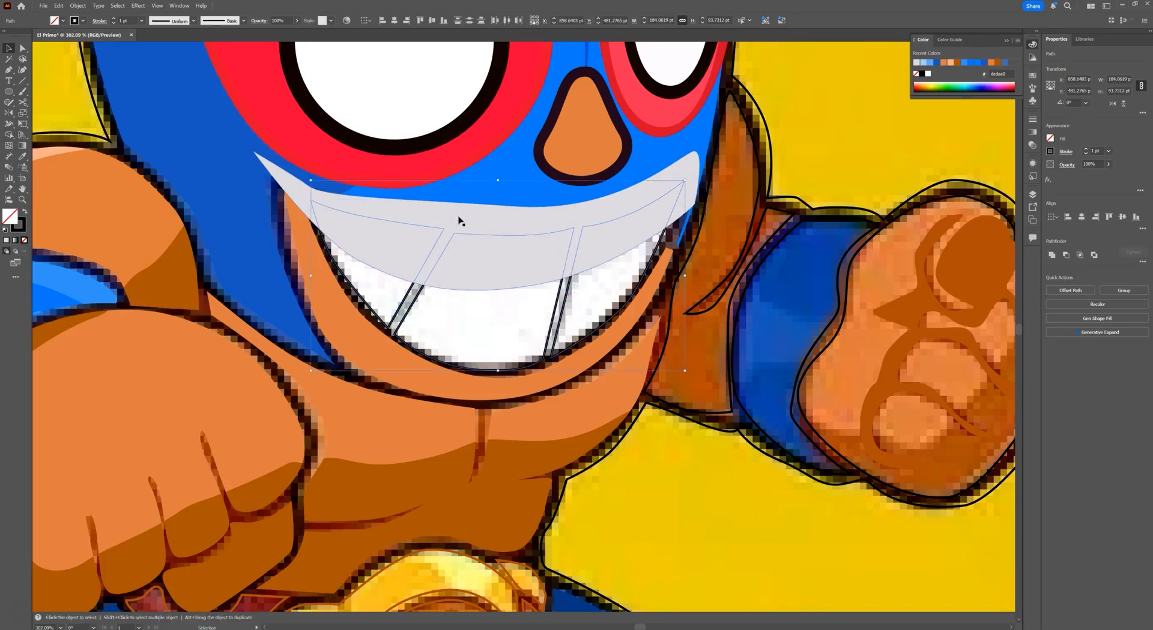
pyautogui.press('v')
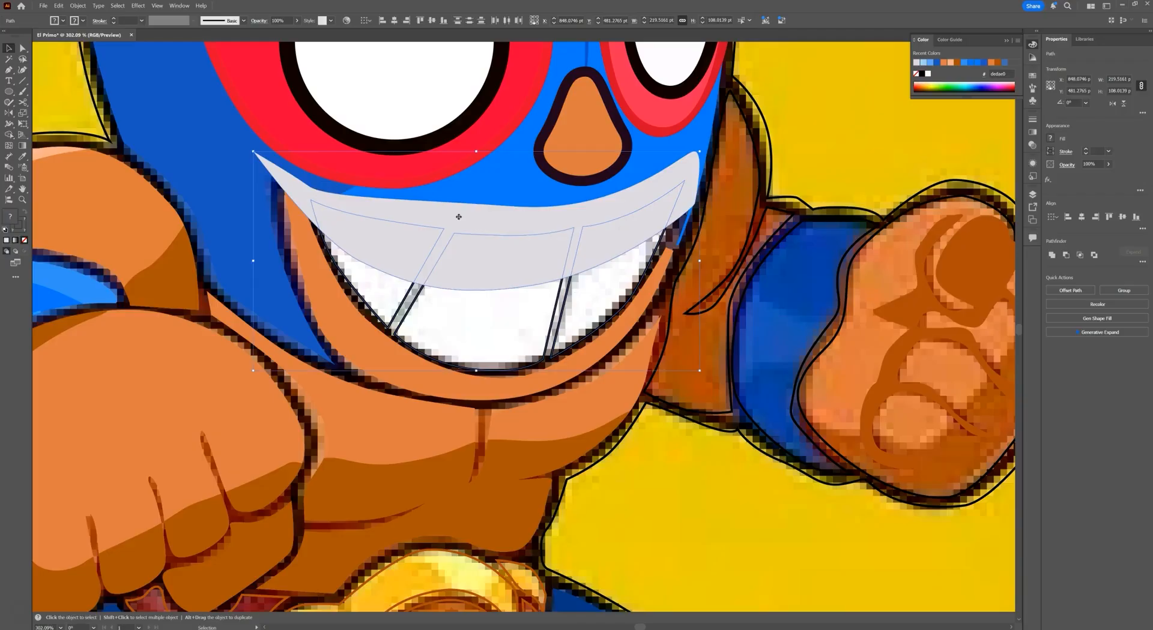
pyautogui.hotkey('shift', 'm')
pyautogui.keyDown('alt'); pyautogui.click(459, 219); pyautogui.keyUp('alt')
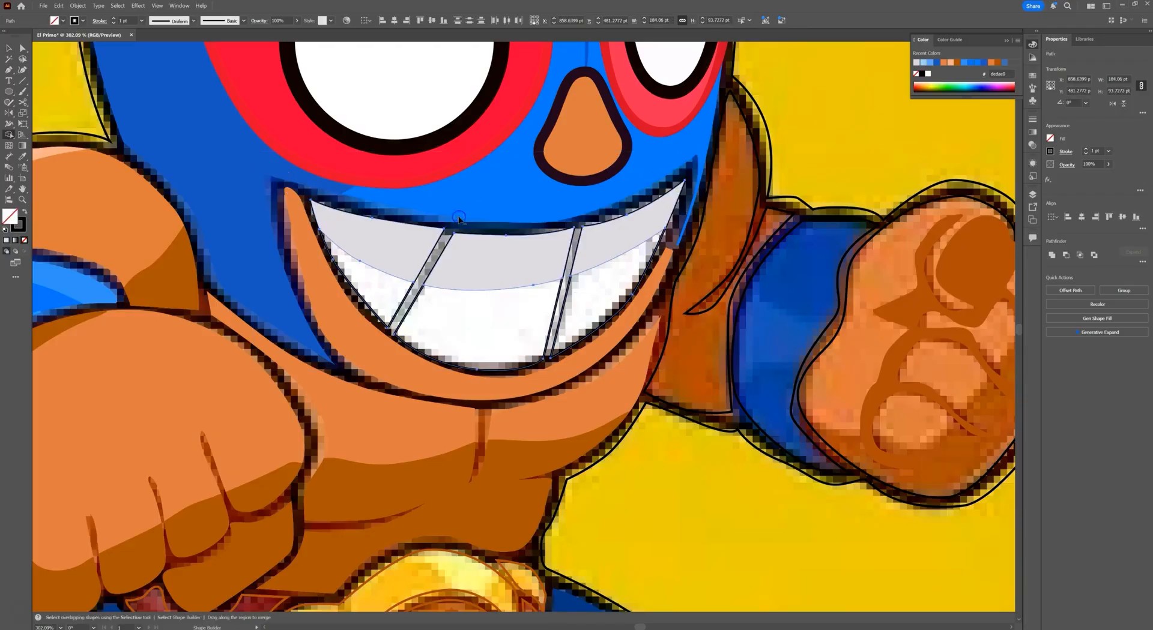
pyautogui.press('v')
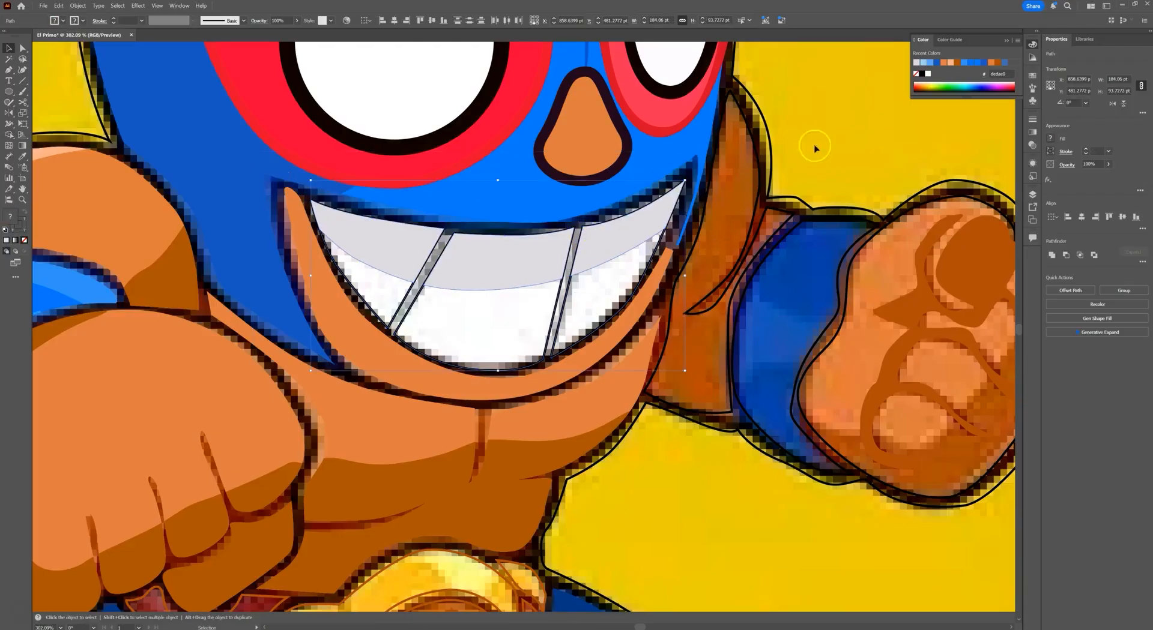
# - Fill all three tooth shapes with the white sampled from the reference teeth
pyautogui.click(713, 234)
pyautogui.click(648, 267)
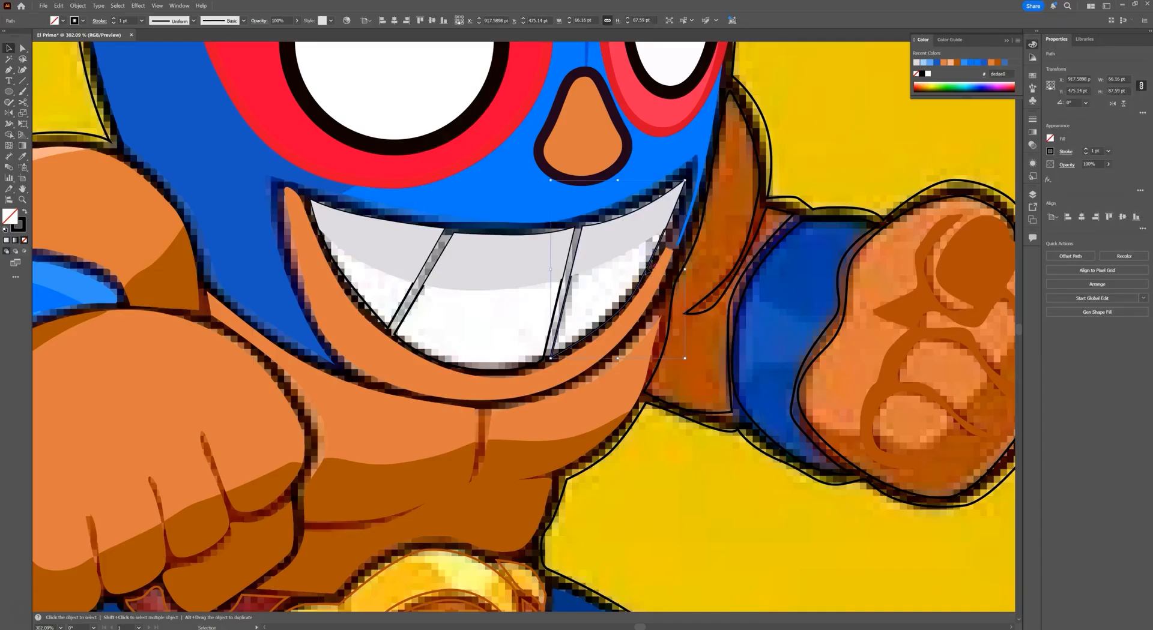
pyautogui.keyDown('shift'); pyautogui.click(531, 359); pyautogui.keyUp('shift')
pyautogui.keyDown('shift'); pyautogui.click(399, 315); pyautogui.keyUp('shift')
pyautogui.press('i')
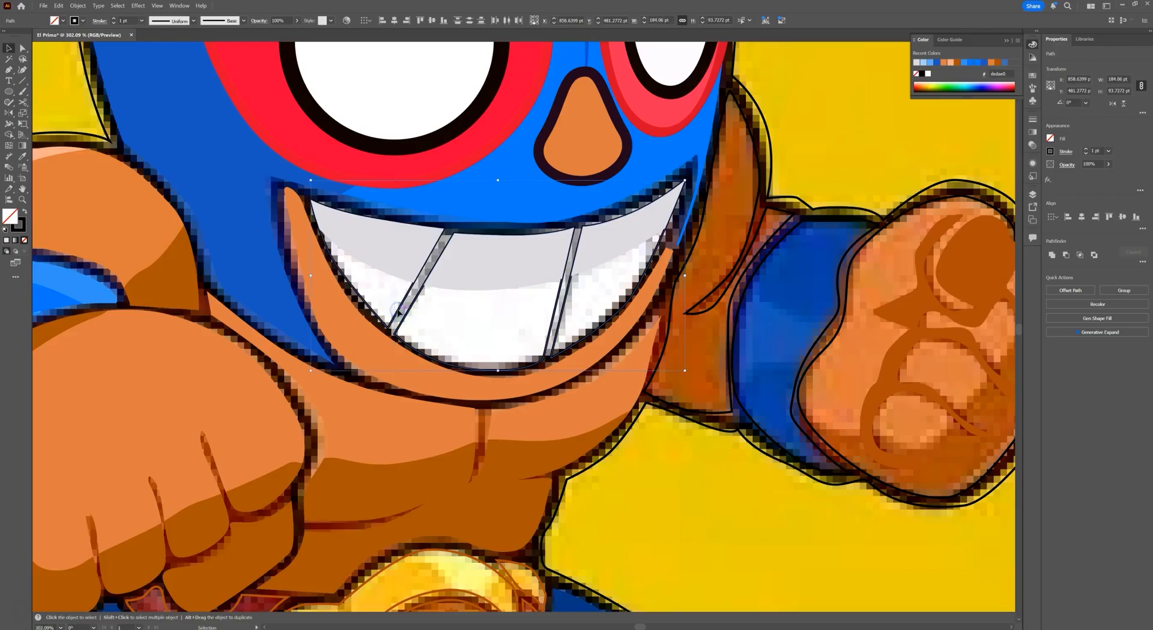
pyautogui.click(472, 313)
# - Fill the upper arm behind the mask with the dark brown sampled from the torso shadow
pyautogui.moveTo(797, 157); pyautogui.dragTo(643, 186)
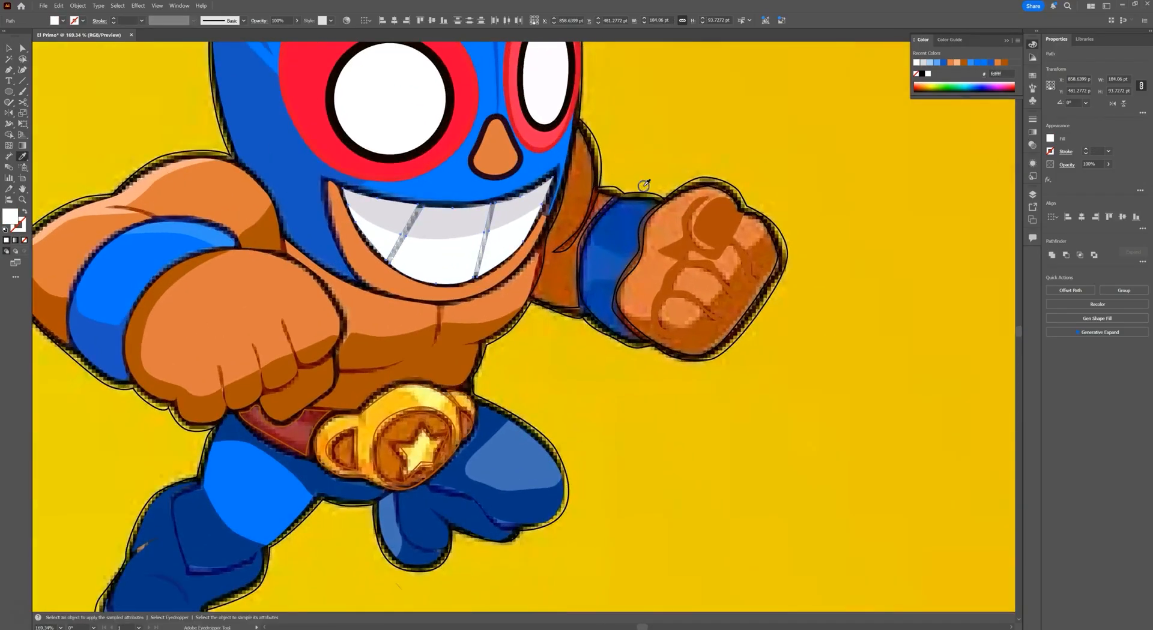
pyautogui.click(591, 206)
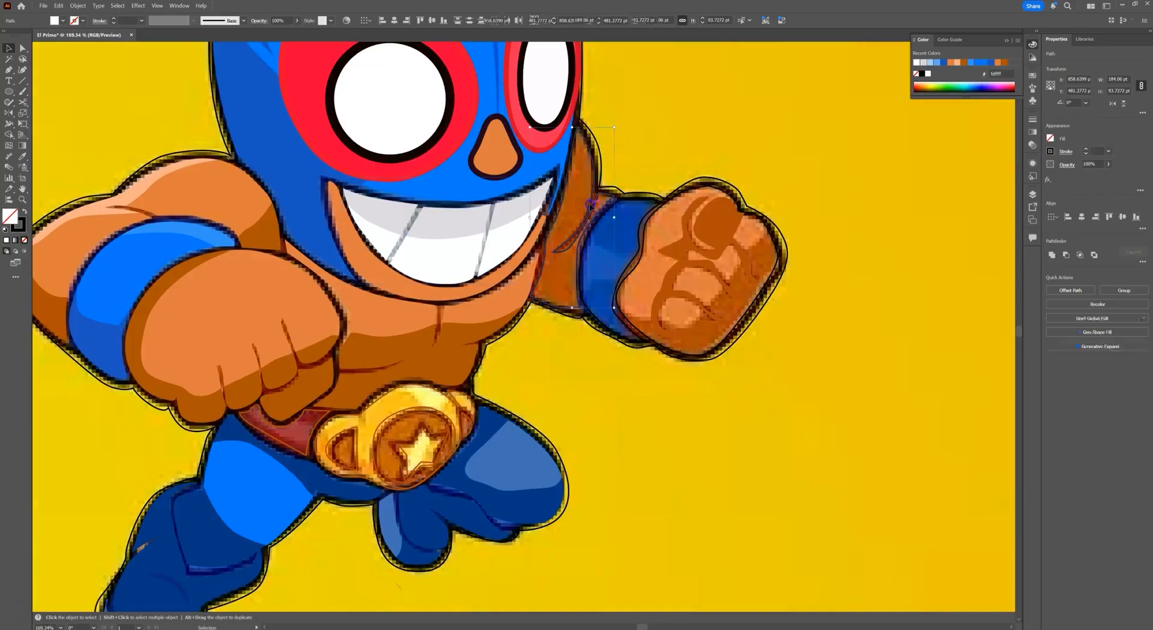
pyautogui.press('i')
pyautogui.click(478, 329)
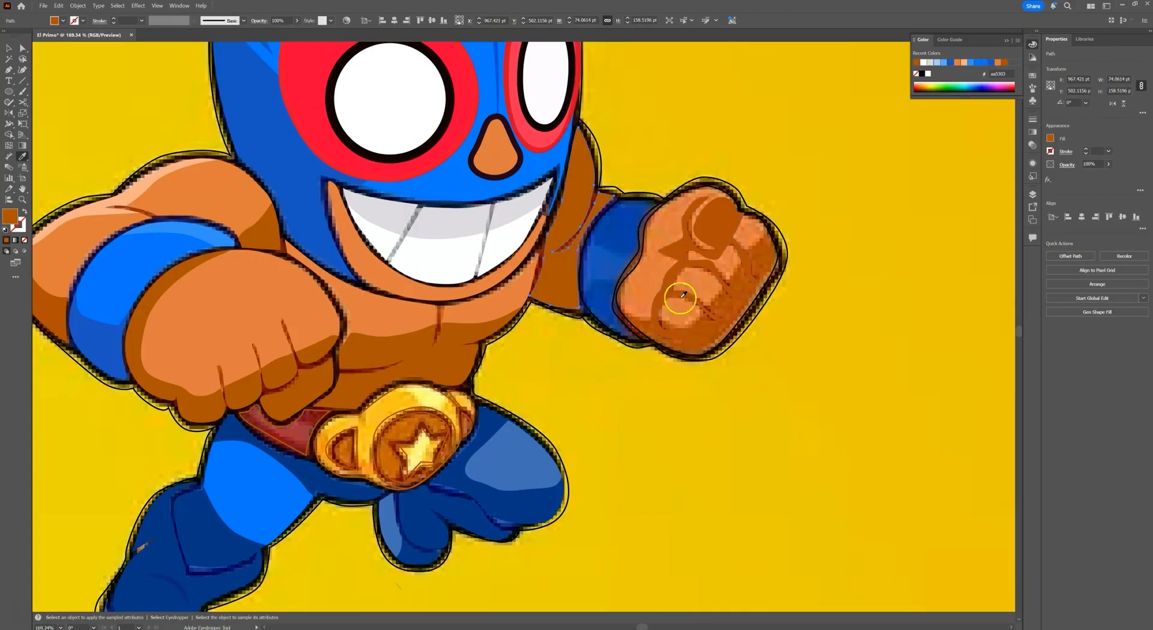
pyautogui.press('v')
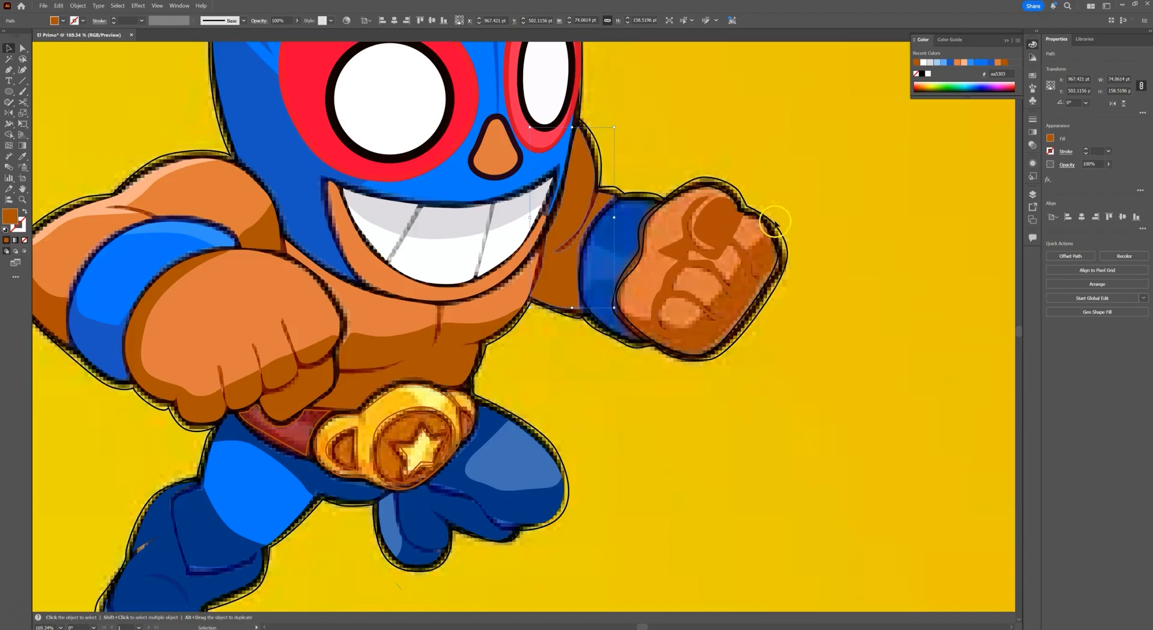
# - Draw a closed dark brown shadow shape along the lower and outer side of the raised fist, extending past its outline
pyautogui.press('p')
pyautogui.click(764, 196)
pyautogui.moveTo(762, 239); pyautogui.dragTo(746, 251)
pyautogui.click(735, 266)
pyautogui.click(720, 287)
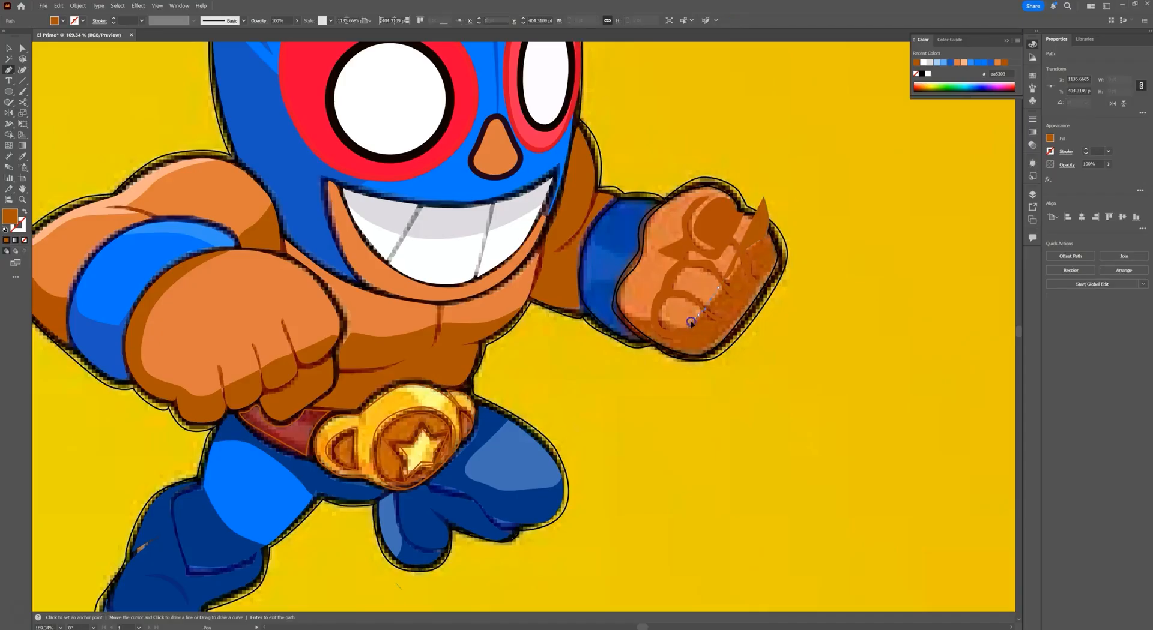
pyautogui.click(671, 327)
pyautogui.click(627, 358)
pyautogui.moveTo(730, 392); pyautogui.dragTo(816, 236)
pyautogui.click(764, 199)
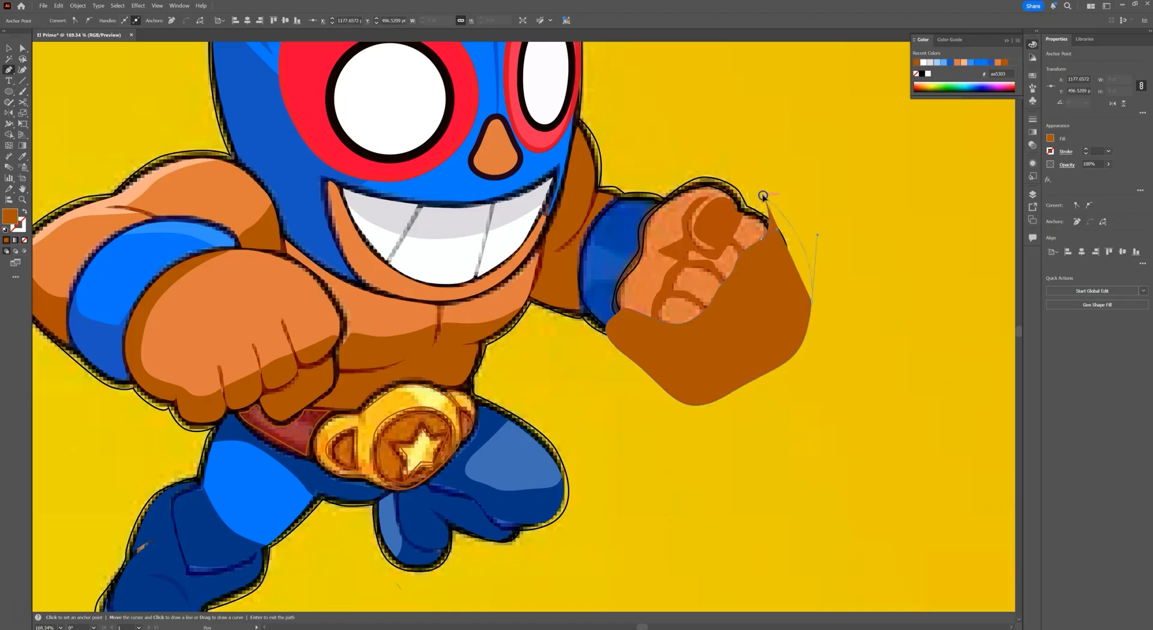
# - Trim the dark brown shadow to the raised fist's outline with Shape Builder
pyautogui.keyDown('ctrl'); pyautogui.click(767, 225); pyautogui.keyUp('ctrl')
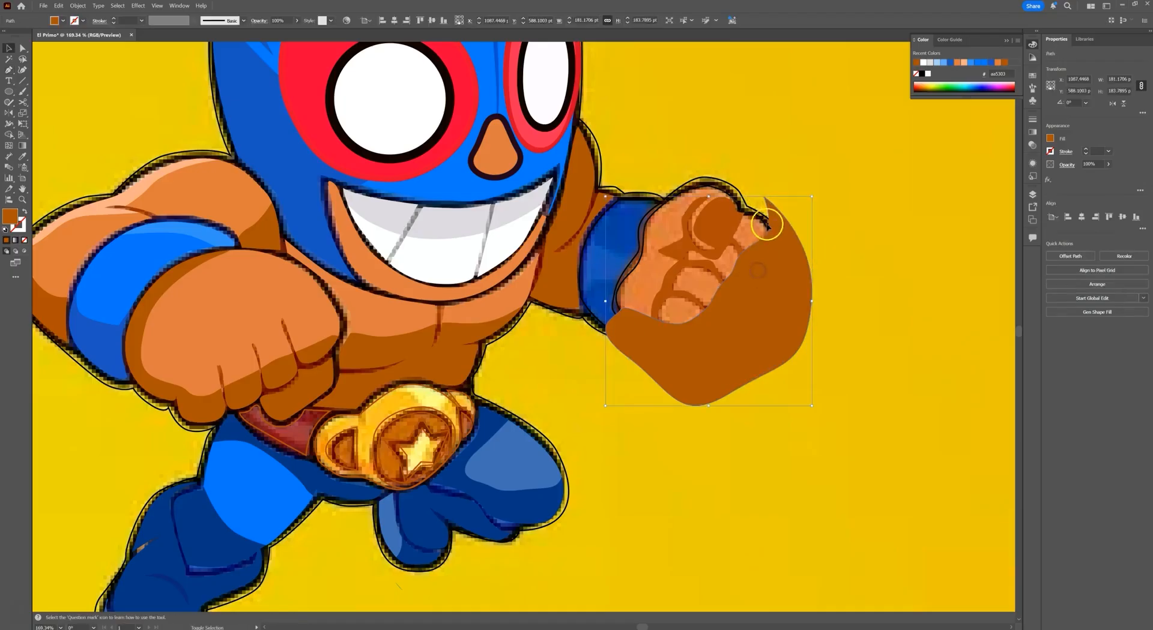
pyautogui.keyDown('shift'); pyautogui.click(768, 225); pyautogui.keyUp('shift')
pyautogui.hotkey('shift', 'm')
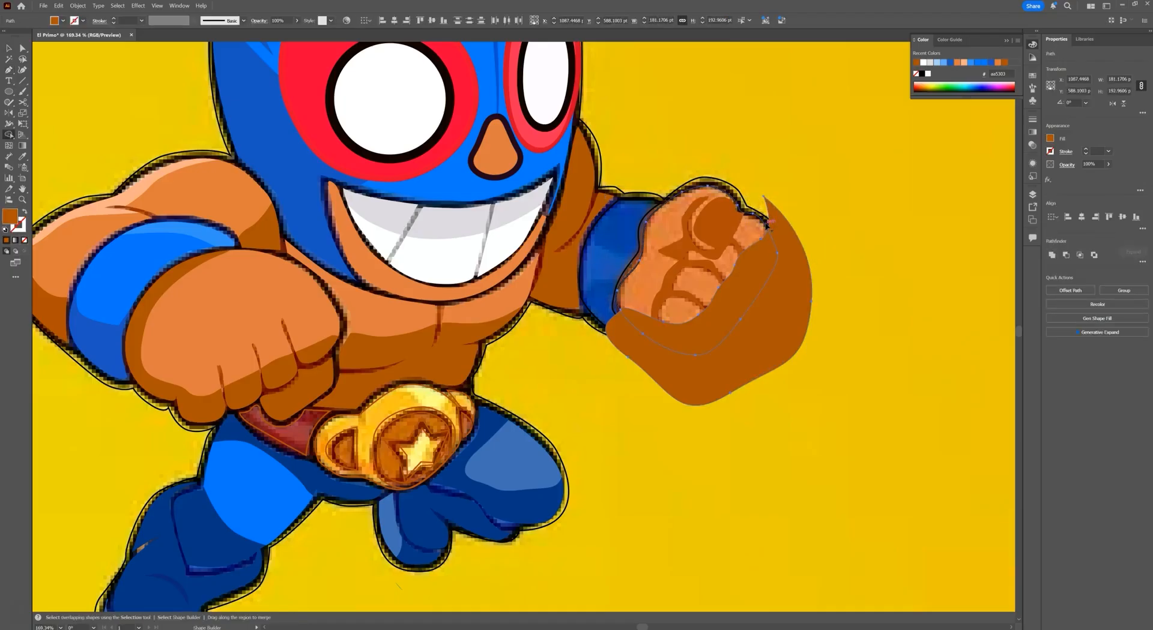
pyautogui.keyDown('alt'); pyautogui.click(786, 277); pyautogui.keyUp('alt')
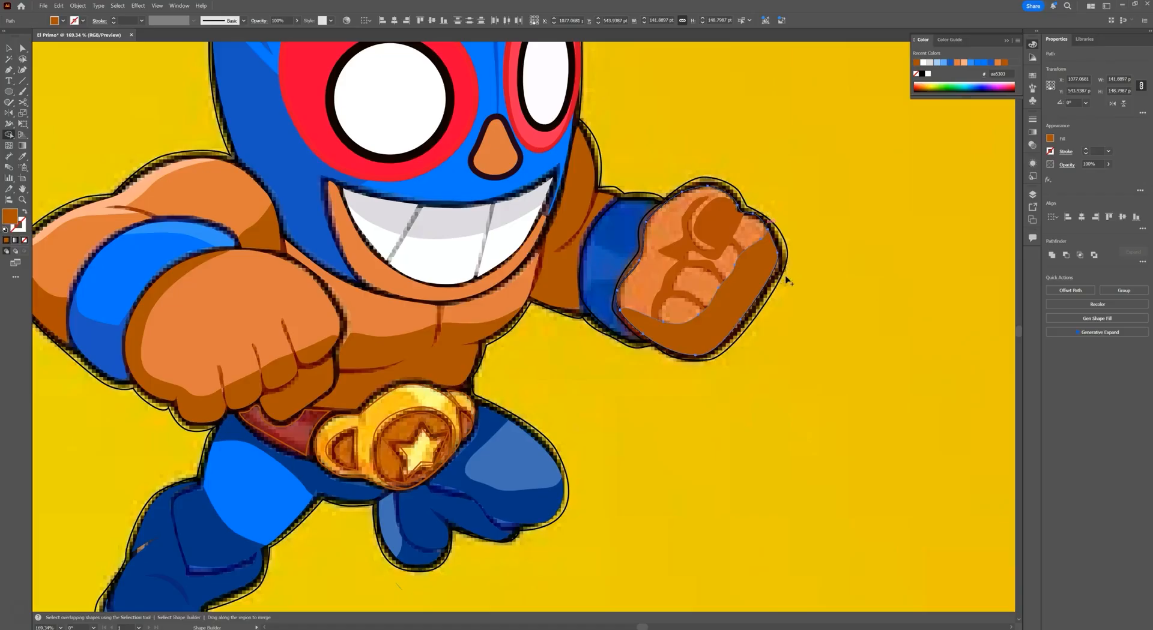
pyautogui.press('v')
pyautogui.click(852, 285)
# - Fill the raised fist with the light orange skin color sampled from the chest
pyautogui.click(761, 218)
pyautogui.press('i')
pyautogui.click(511, 294)
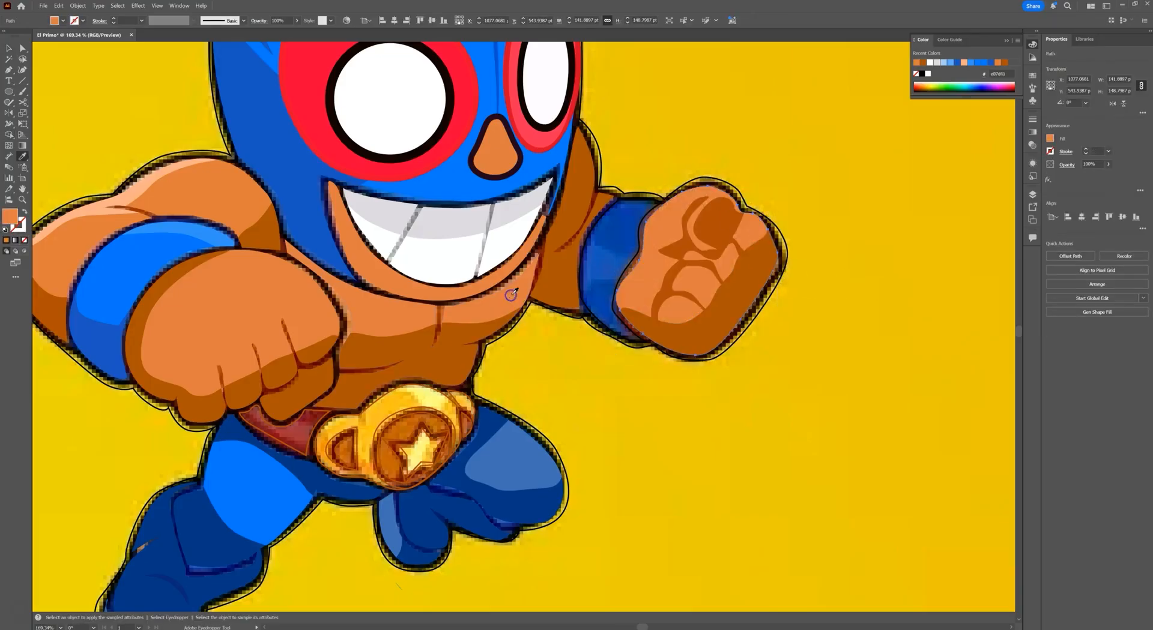
pyautogui.press('v')
pyautogui.click(857, 211)
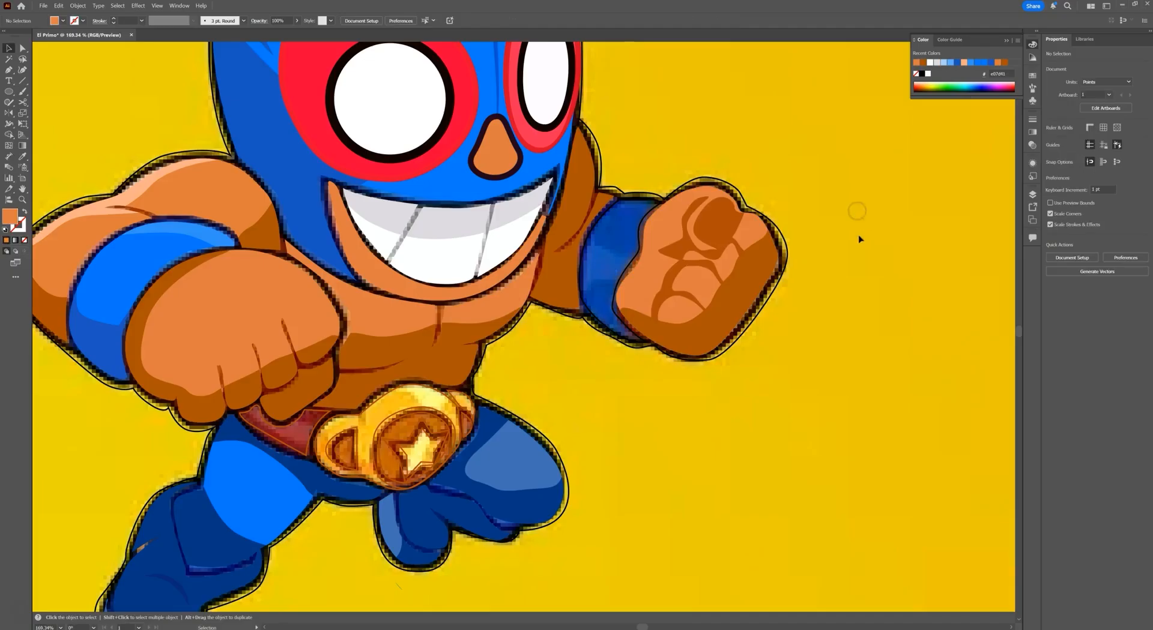
# - Draw a closed curved shadow shape over the upper part of the raised arm's blue wristband, extending past its edges
pyautogui.scroll(3, 602, 250)
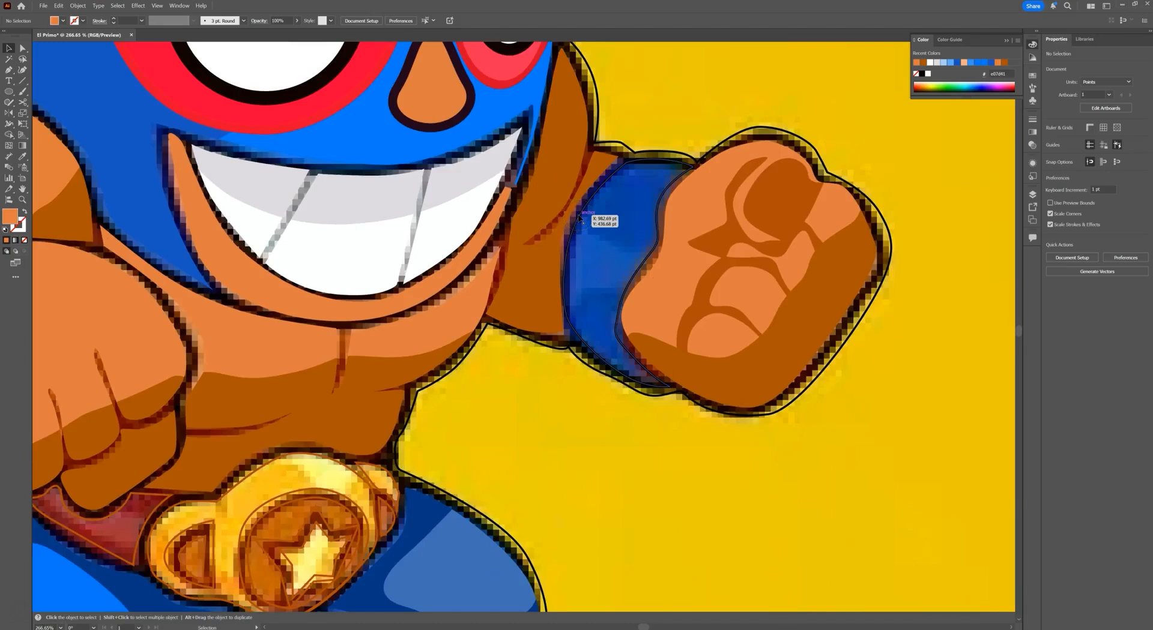
pyautogui.press('p')
pyautogui.click(614, 158)
pyautogui.moveTo(583, 216); pyautogui.dragTo(563, 244)
pyautogui.click(603, 246)
pyautogui.moveTo(670, 254); pyautogui.dragTo(687, 227)
pyautogui.moveTo(704, 168); pyautogui.dragTo(665, 120)
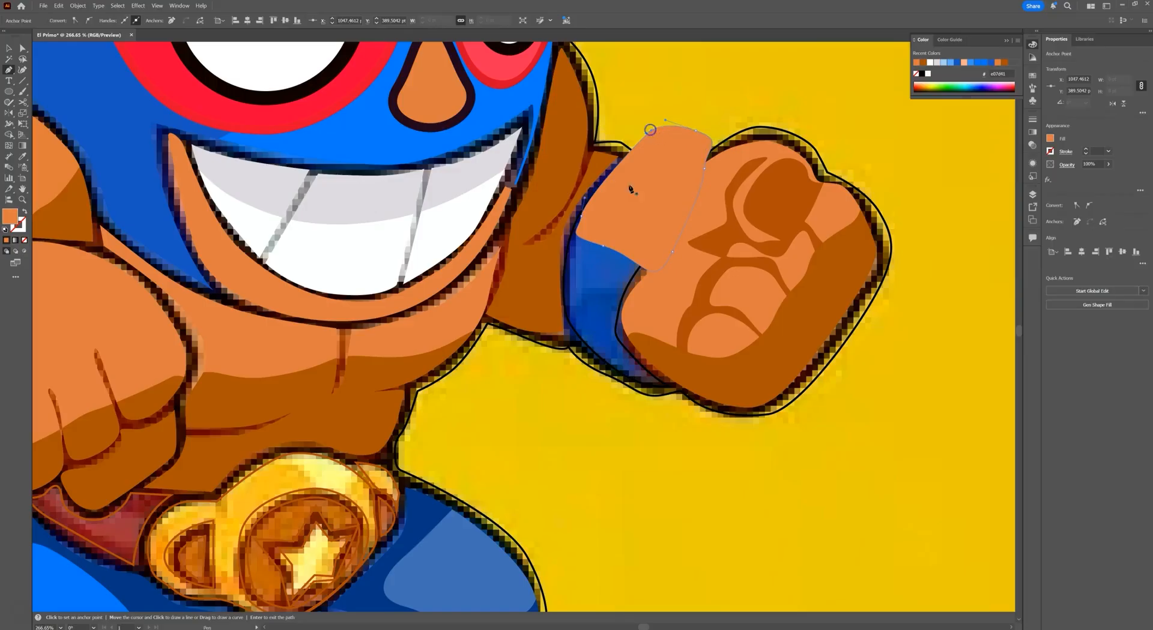
# - Draw a second closed curved shadow shape over the lower part of the raised arm's wristband
pyautogui.click(570, 360)
pyautogui.moveTo(566, 306); pyautogui.dragTo(638, 301)
pyautogui.click(653, 362)
pyautogui.moveTo(680, 407); pyautogui.dragTo(700, 404)
pyautogui.click(571, 365)
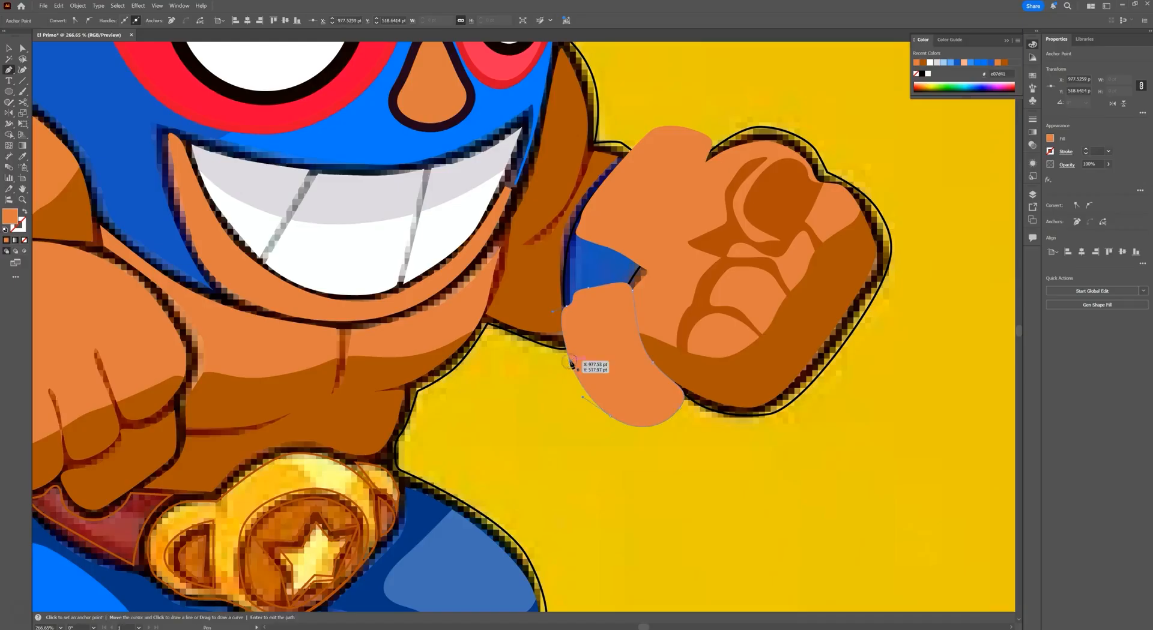
# - Fill both wristband shadow shapes with dark blues sampled from the reference wristband
pyautogui.hotkey('shift', 'x')
pyautogui.press('i')
pyautogui.click(608, 322)
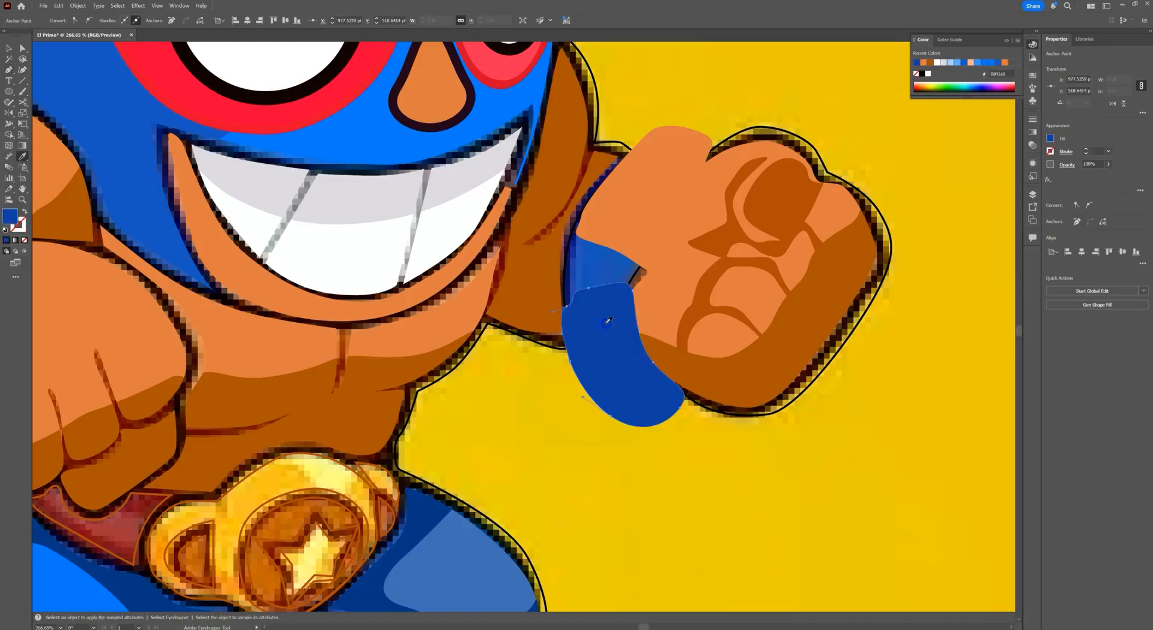
pyautogui.press('v')
pyautogui.click(623, 219)
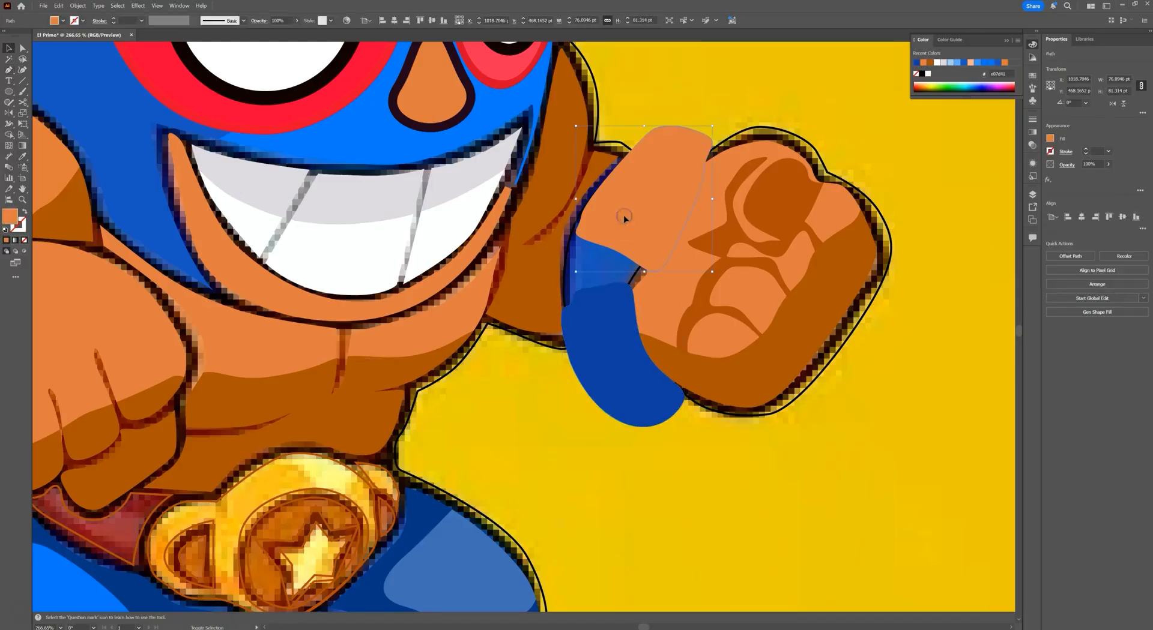
pyautogui.hotkey('shift', 'x')
pyautogui.press('i')
pyautogui.click(631, 209)
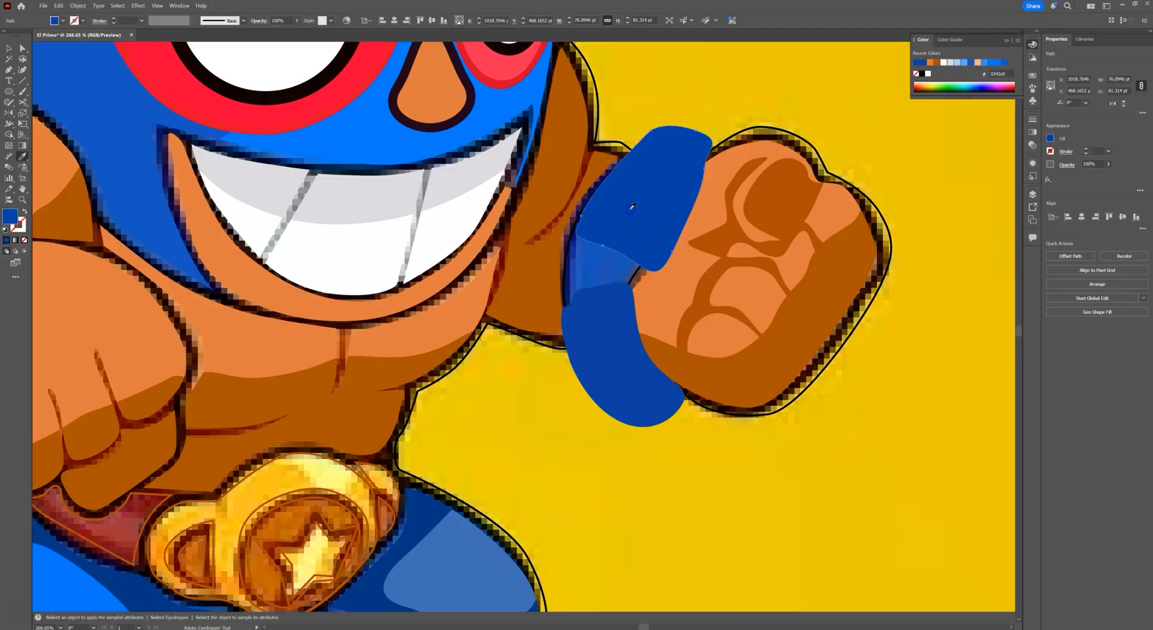
# - Trim the upper and lower shadow shapes to the wristband's outline with Shape Builder
pyautogui.press('v')
pyautogui.keyDown('shift'); pyautogui.click(566, 255); pyautogui.keyUp('shift')
pyautogui.hotkey('shift', 'm')
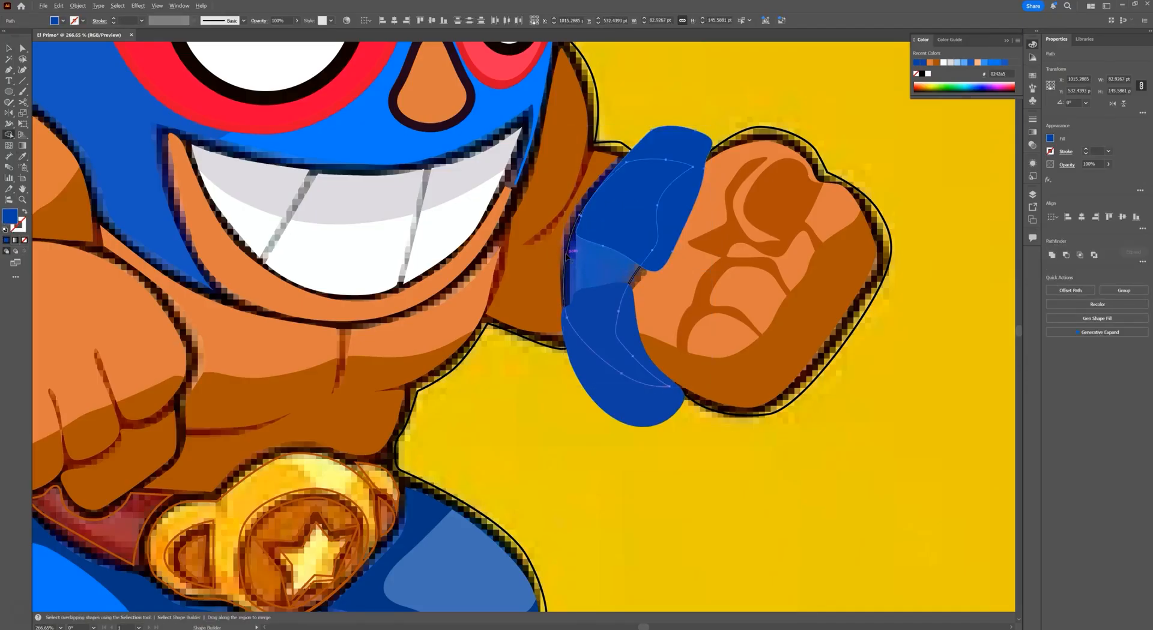
pyautogui.keyDown('alt'); pyautogui.click(667, 141); pyautogui.keyUp('alt')
pyautogui.click(629, 407)
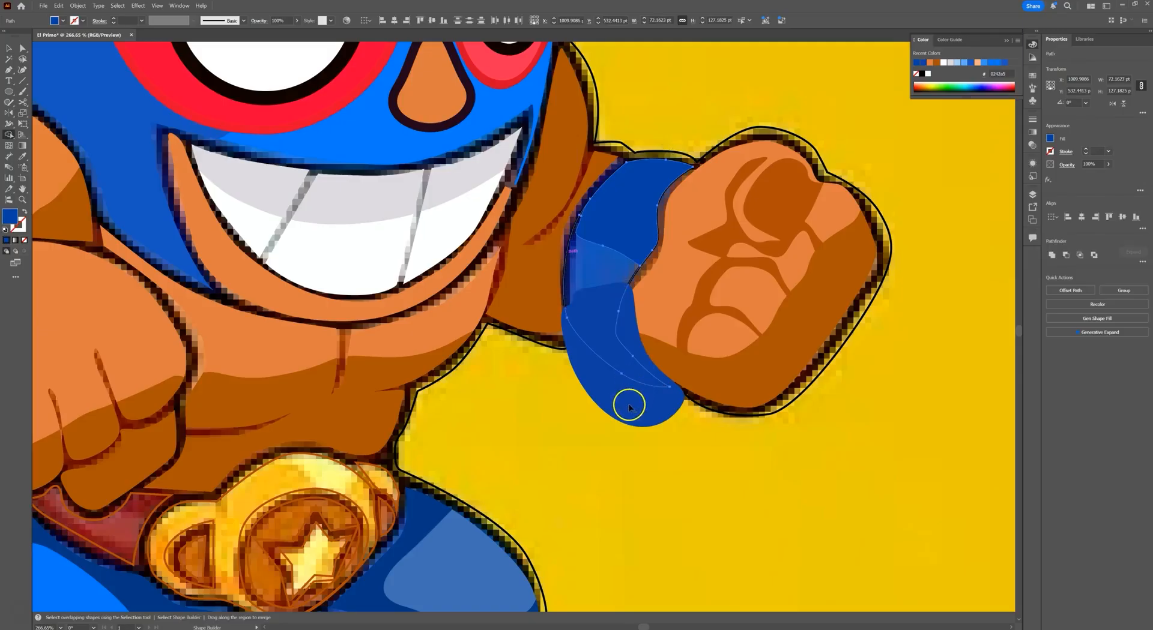
pyautogui.press('v')
pyautogui.keyDown('shift'); pyautogui.click(630, 408); pyautogui.keyUp('shift')
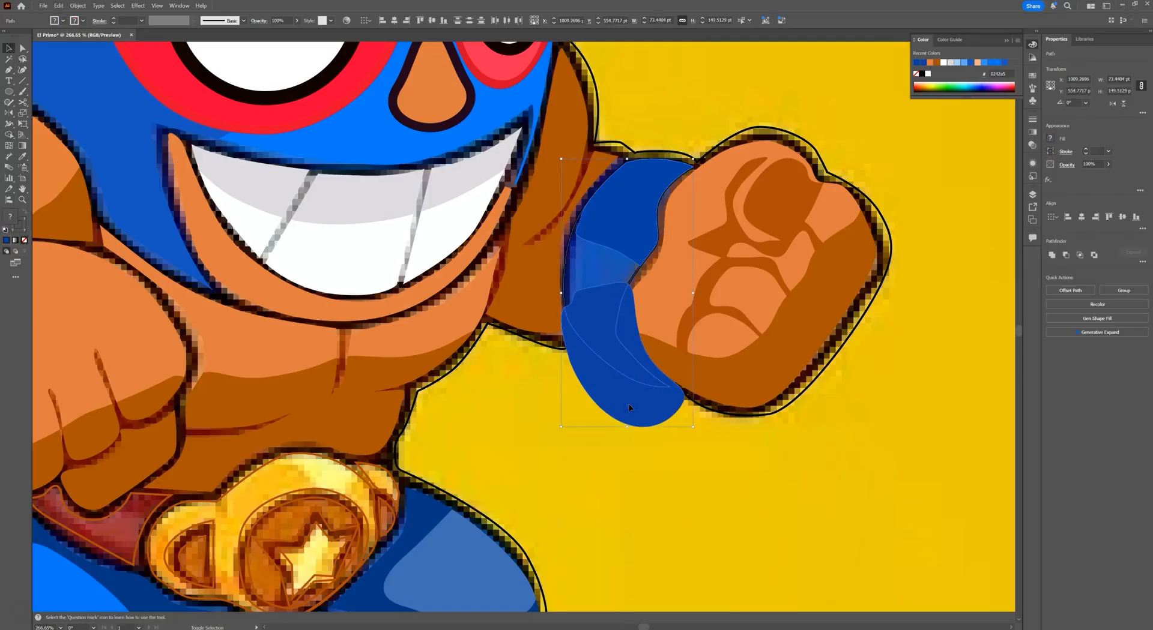
pyautogui.hotkey('shift', 'm')
pyautogui.keyDown('alt'); pyautogui.click(629, 407); pyautogui.keyUp('alt')
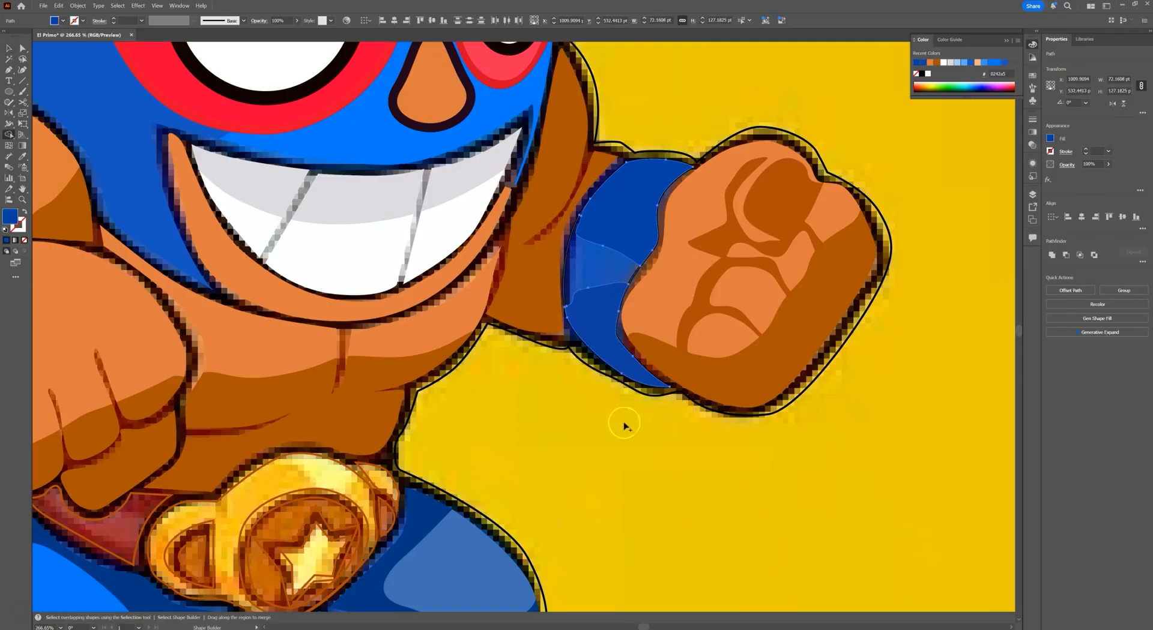
pyautogui.hotkey('ctrl', 'shift', 'a')
# - Fill the raised arm's wristband with the medium blue sampled from the reference's lighter middle band
pyautogui.press('v')
pyautogui.click(567, 259)
pyautogui.press('i')
pyautogui.click(598, 254)
# - Draw a closed curved highlight shape across the belt strap below the front fist and fill it with red sampled from the reference
pyautogui.moveTo(866, 279); pyautogui.dragTo(797, 292)
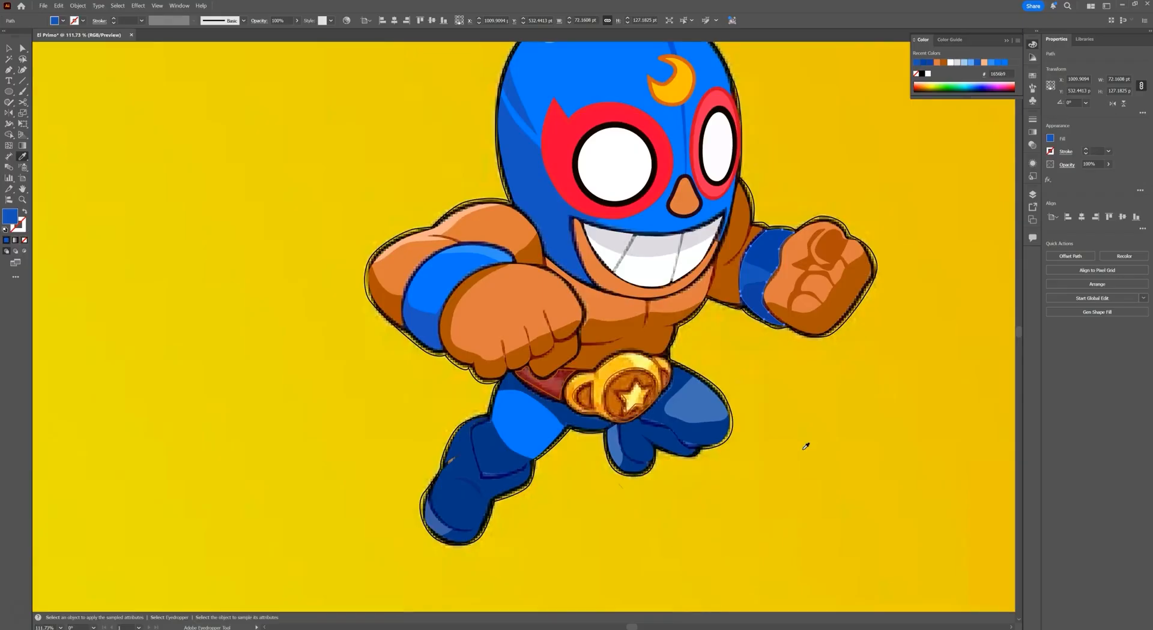
pyautogui.moveTo(569, 382); pyautogui.dragTo(644, 403)
pyautogui.moveTo(501, 374); pyautogui.dragTo(514, 384)
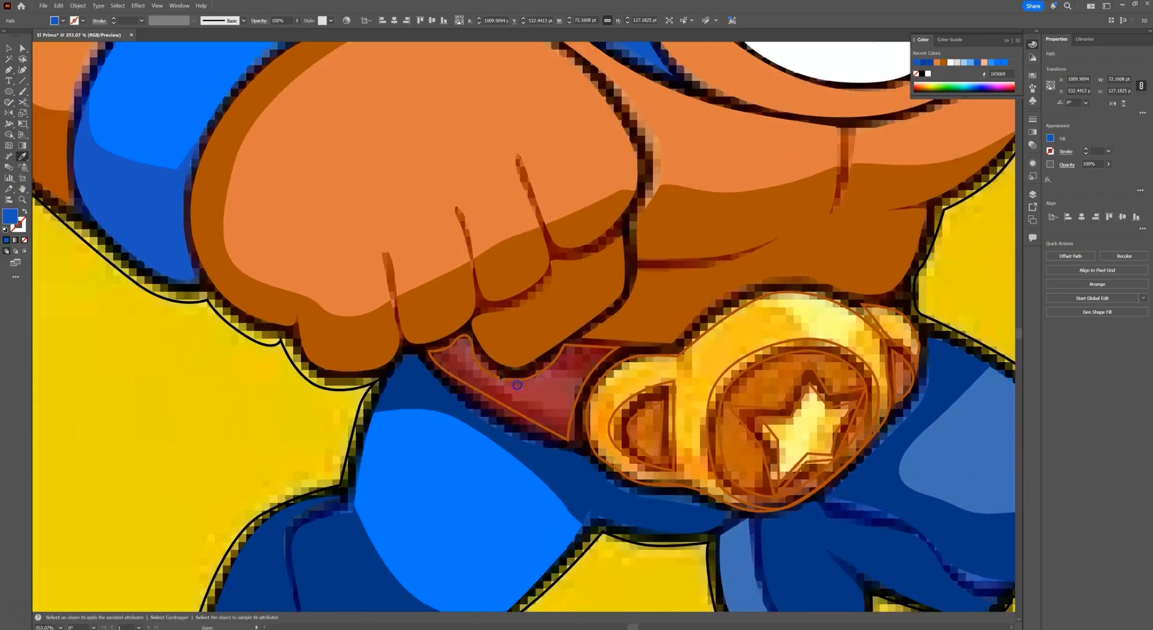
pyautogui.press('p')
pyautogui.click(432, 316)
pyautogui.moveTo(475, 373); pyautogui.dragTo(469, 321)
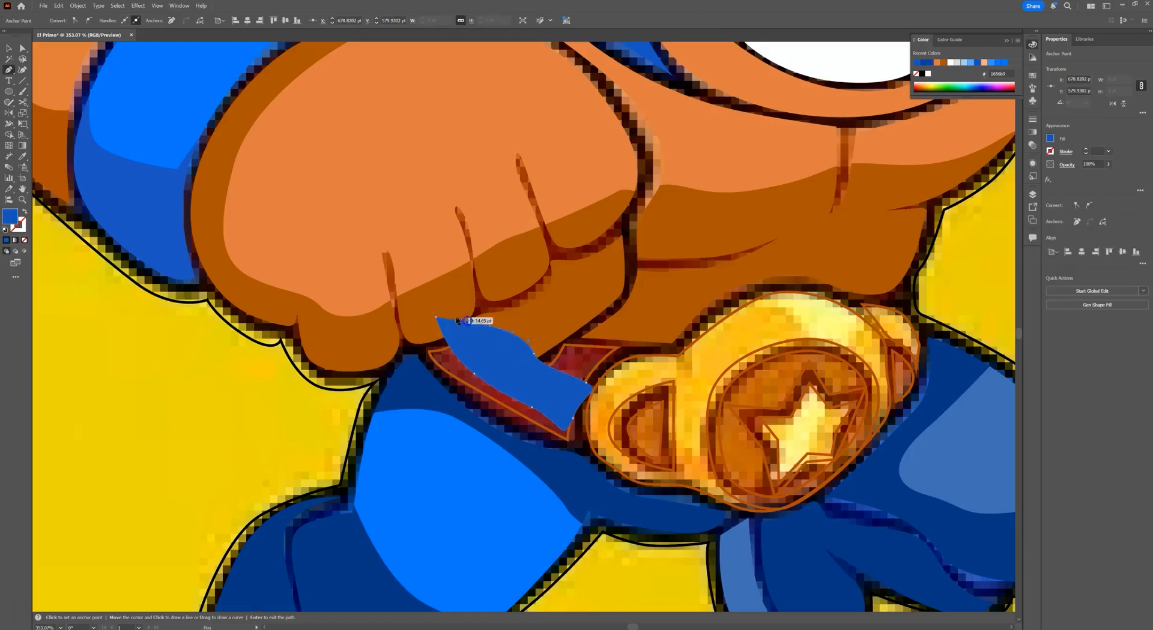
pyautogui.click(436, 317)
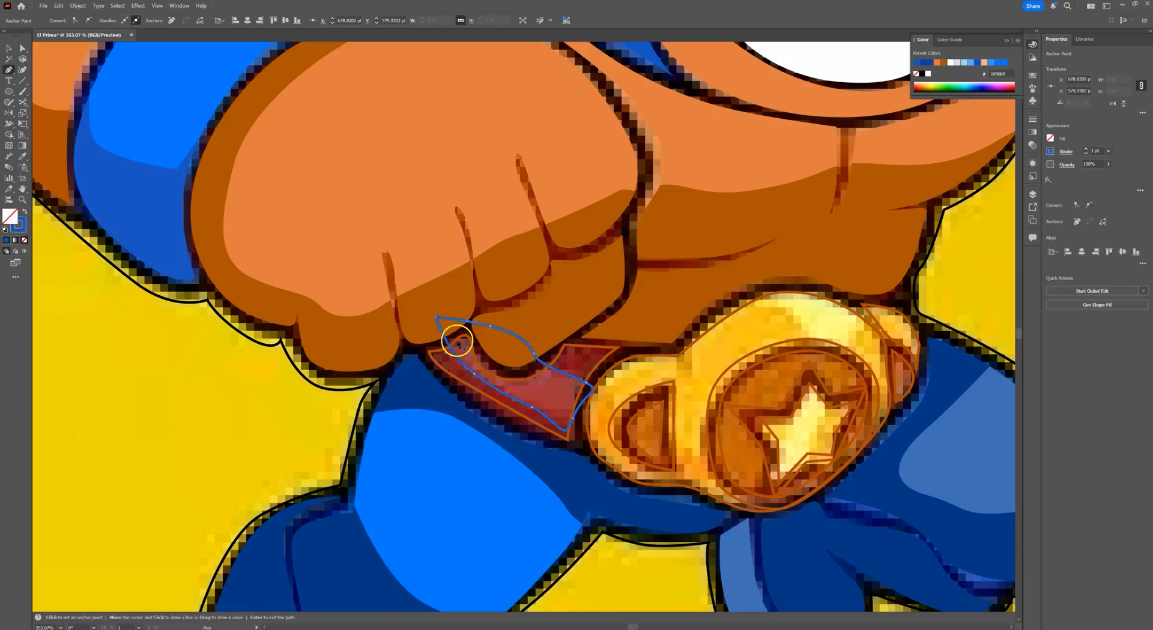
pyautogui.press('i')
pyautogui.click(553, 391)
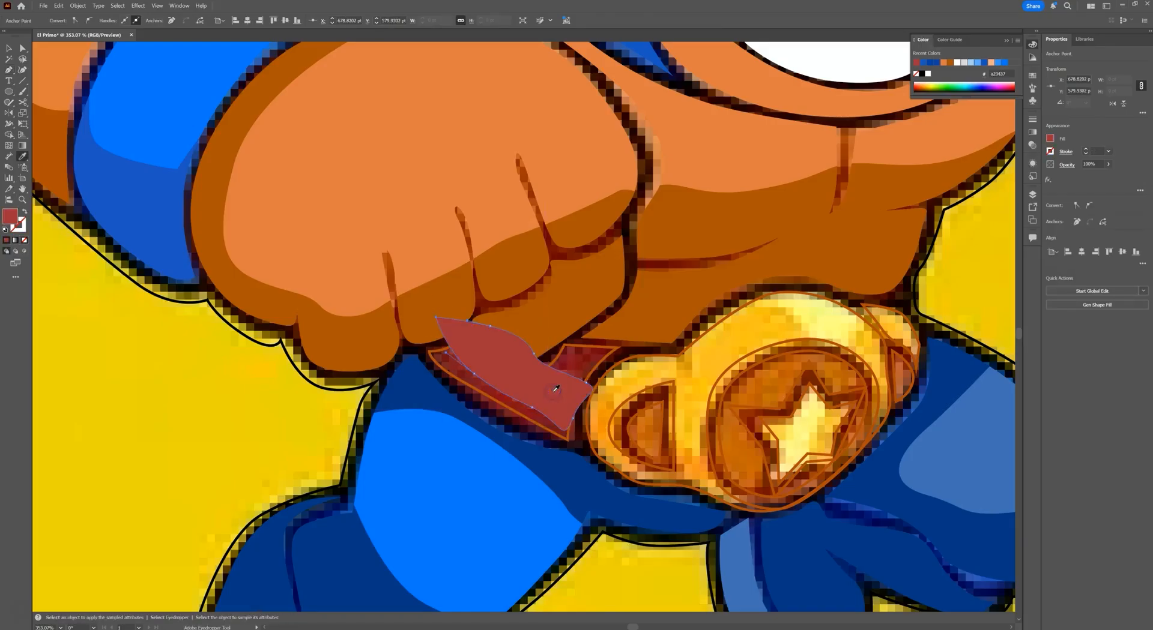
# - Fill the red belt strap's base shape with the dark red sampled from the reference strap
pyautogui.press('v')
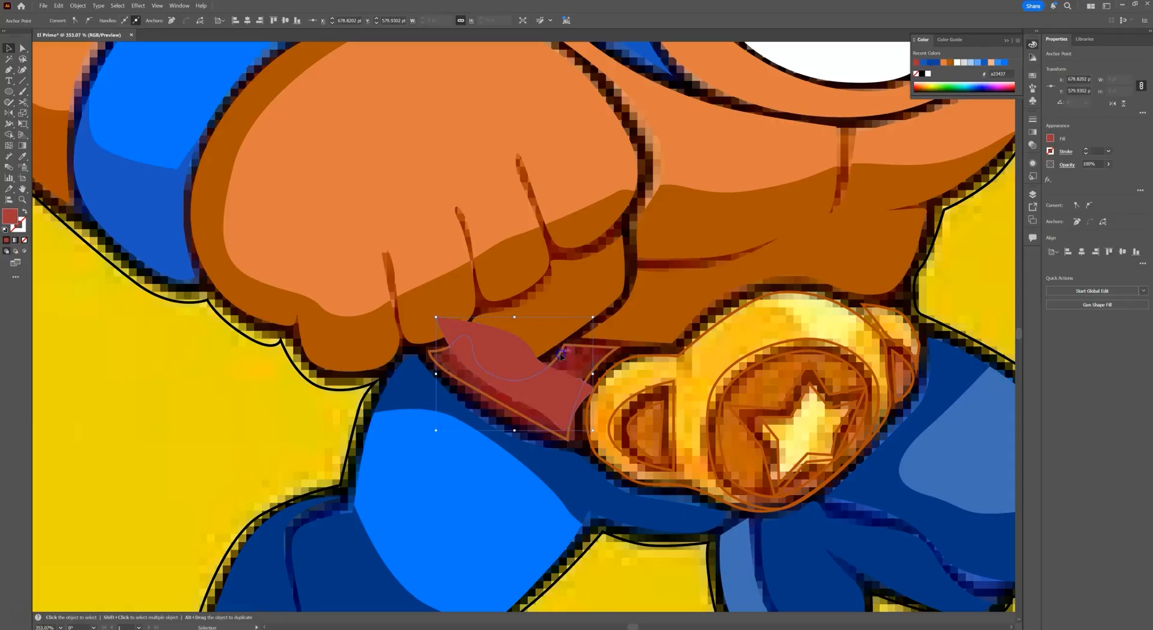
pyautogui.click(561, 357)
pyautogui.press('i')
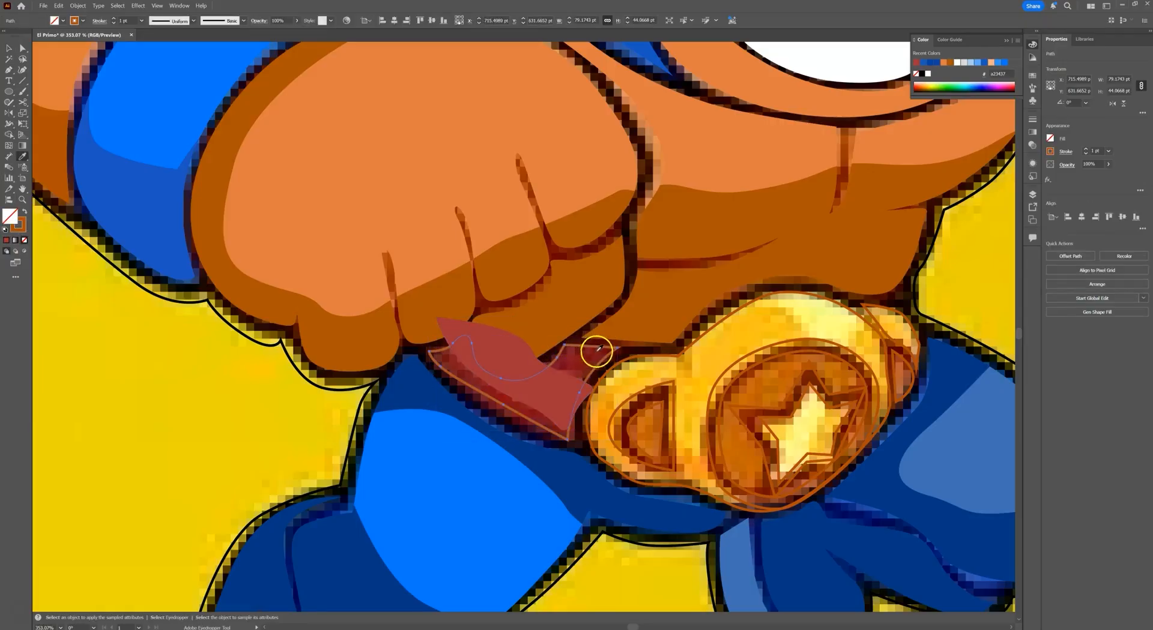
pyautogui.click(599, 348)
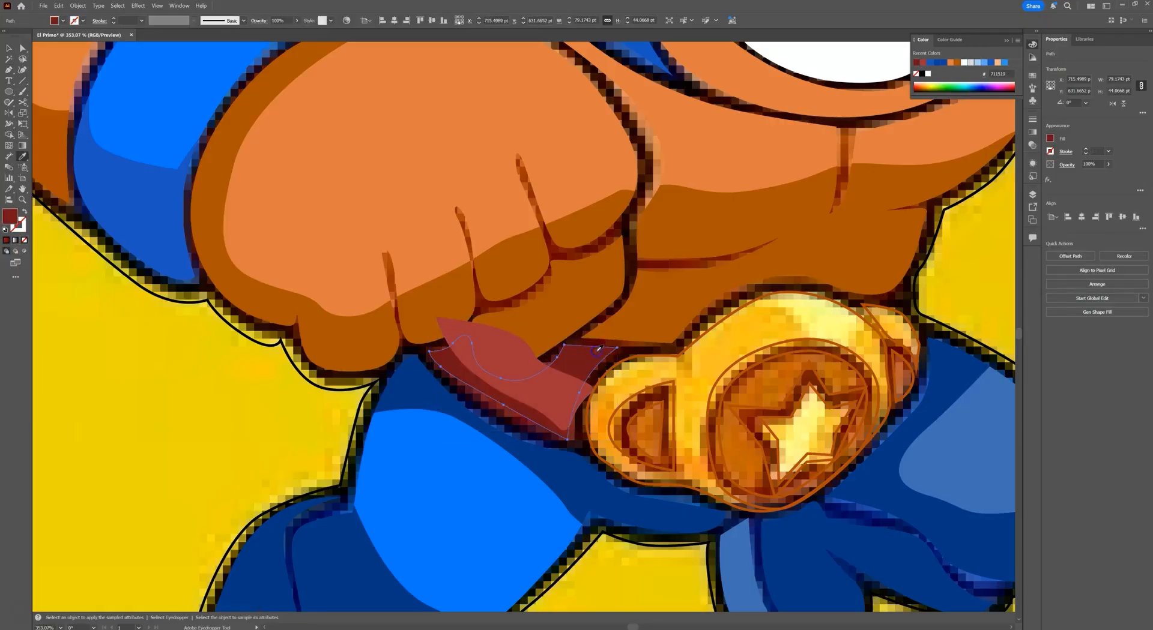
# - Trim the strap's red highlight to the belt strap outline with Shape Builder and clear the selection
pyautogui.press('v')
pyautogui.keyDown('shift'); pyautogui.click(554, 382); pyautogui.keyUp('shift')
pyautogui.hotkey('shift', 'm')
pyautogui.keyDown('alt'); pyautogui.click(514, 365); pyautogui.keyUp('alt')
pyautogui.keyDown('alt'); pyautogui.click(582, 396); pyautogui.keyUp('alt')
pyautogui.moveTo(808, 393); pyautogui.dragTo(612, 355)
pyautogui.press('v')
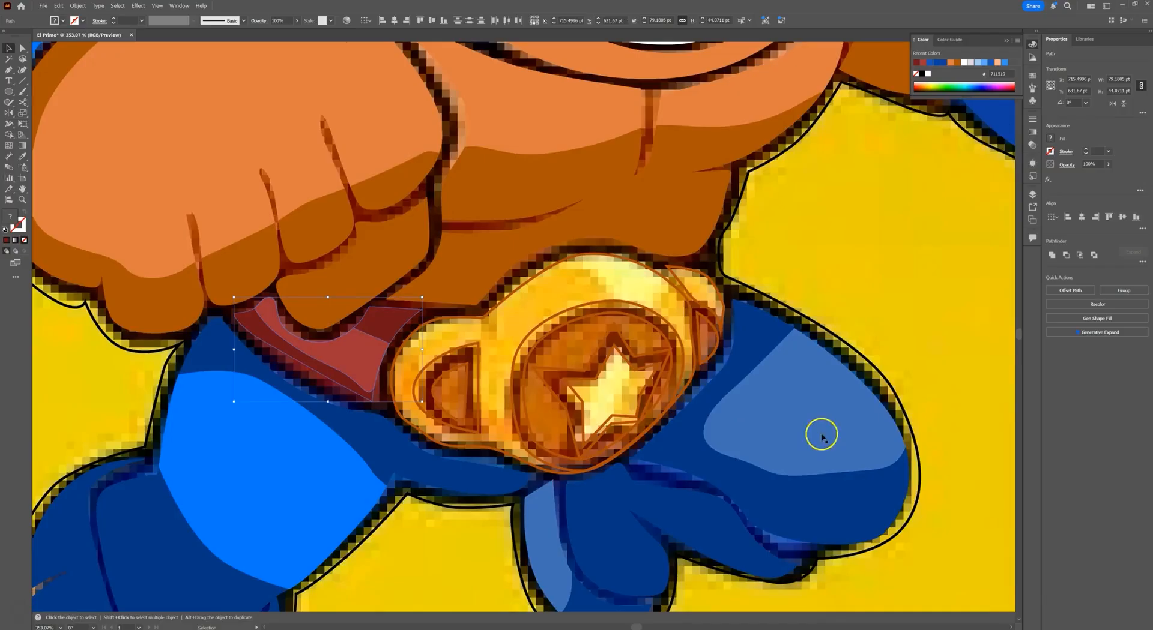
pyautogui.click(790, 271)
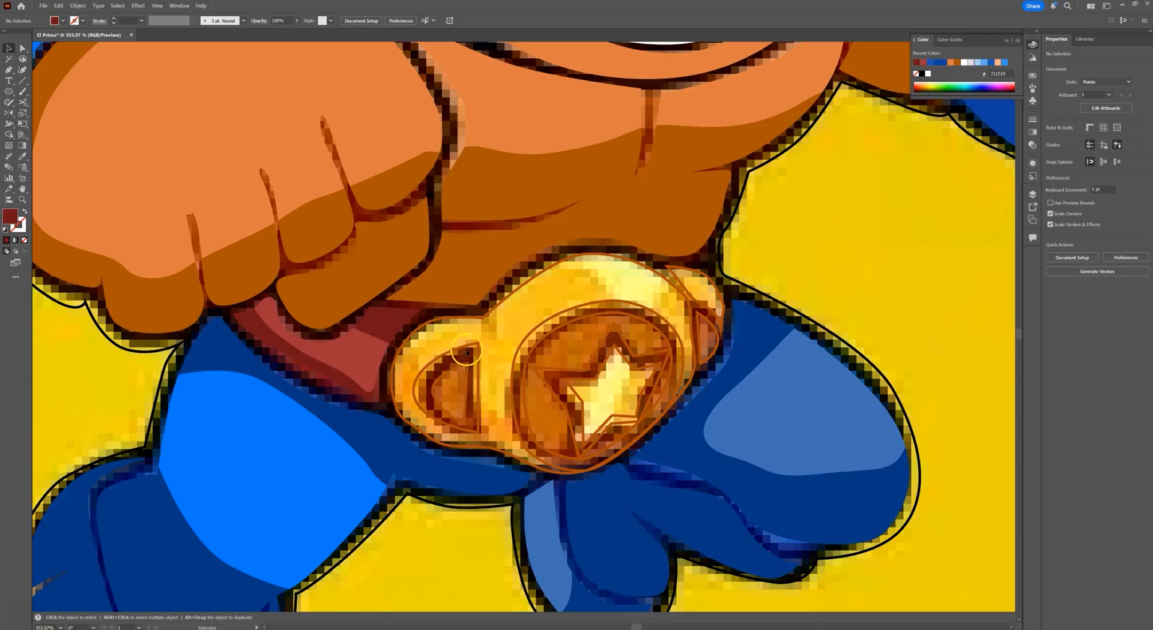
# - Fill the inner and outer shapes of the buckle's large D-shaped recess beside the strap with browns sampled from the reference
pyautogui.click(459, 368)
pyautogui.press('i')
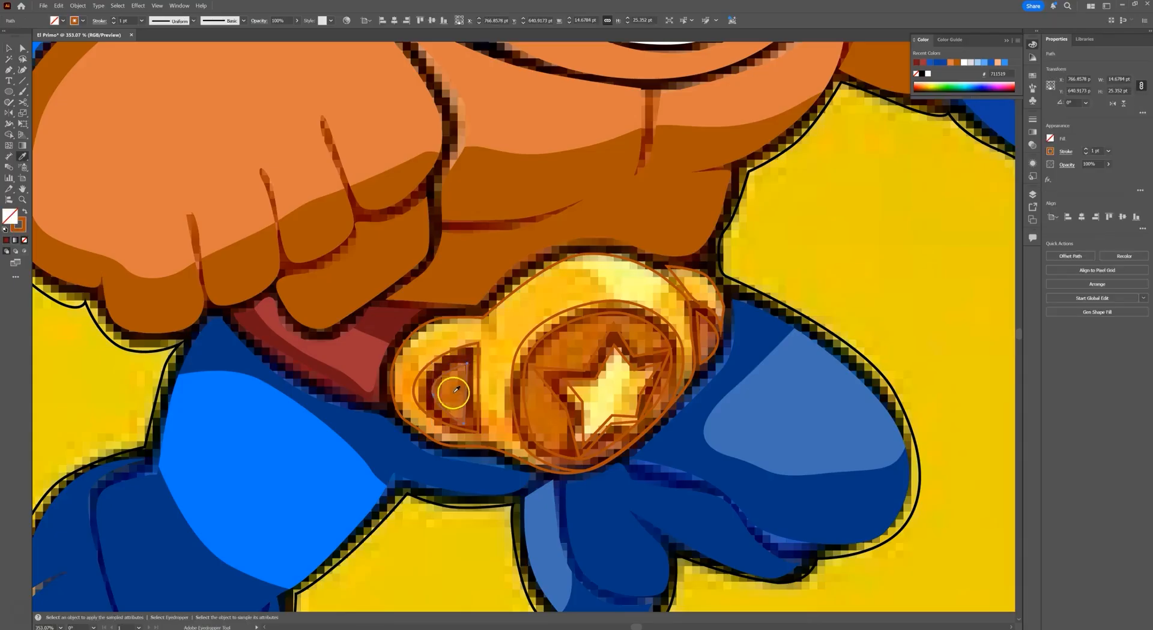
pyautogui.click(455, 386)
pyautogui.press('v')
pyautogui.hotkey('shift', 'x')
pyautogui.press('i')
pyautogui.click(452, 359)
# - Fill the small recess on the buckle's far side with the reddish brown sampled from the reference
pyautogui.press('v')
pyautogui.click(711, 328)
pyautogui.hotkey('shift', 'x')
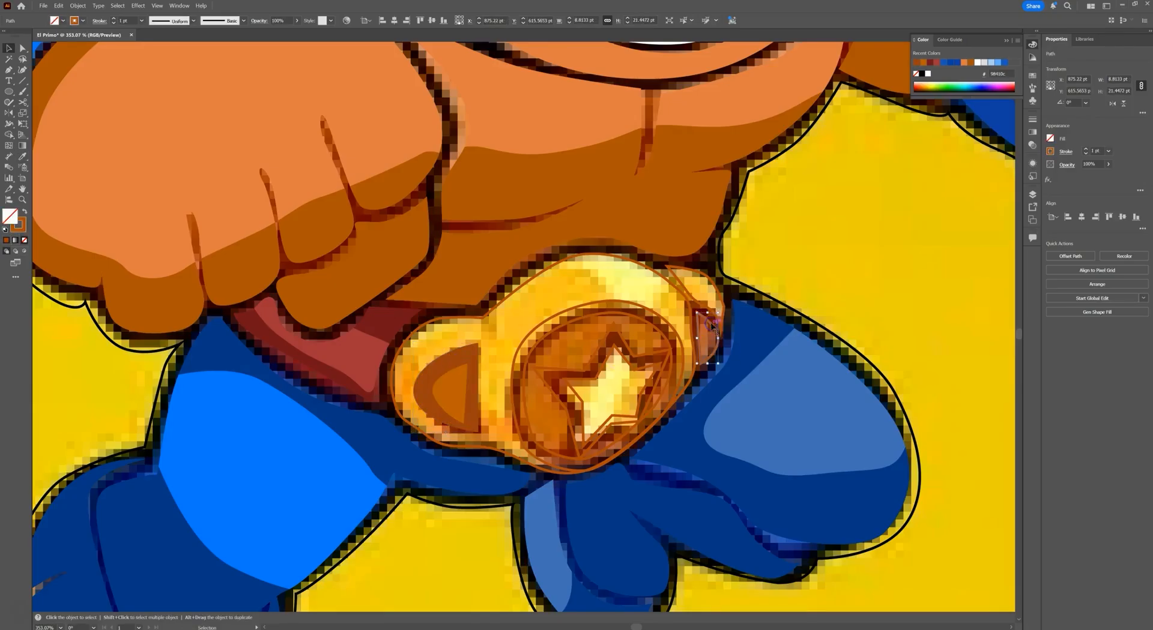
pyautogui.press('i')
pyautogui.click(710, 335)
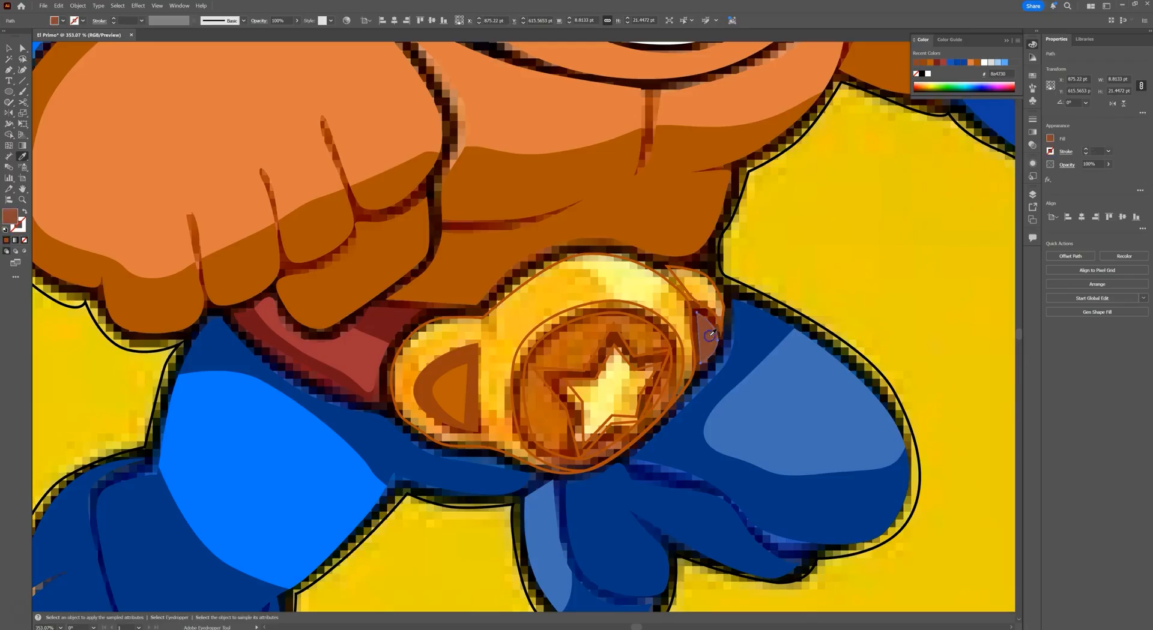
pyautogui.press('v')
pyautogui.click(733, 430)
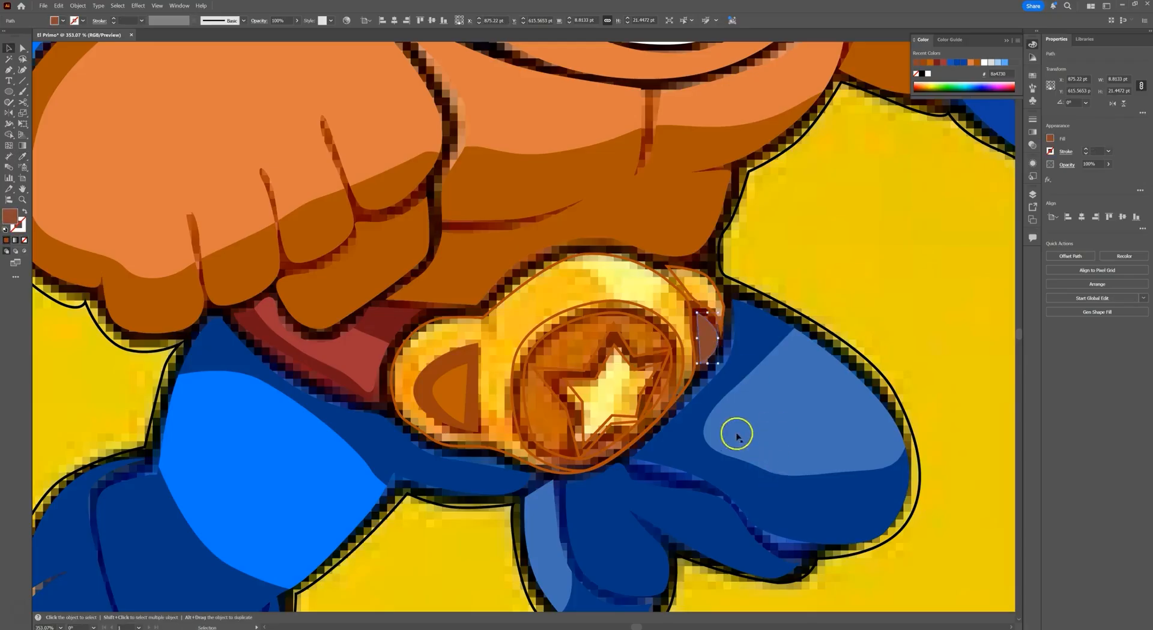
# - Draw a closed lightning-like shine shape running down across the buckle and star with the Pen tool, and fill it with sampled pale yellow
pyautogui.click(630, 365)
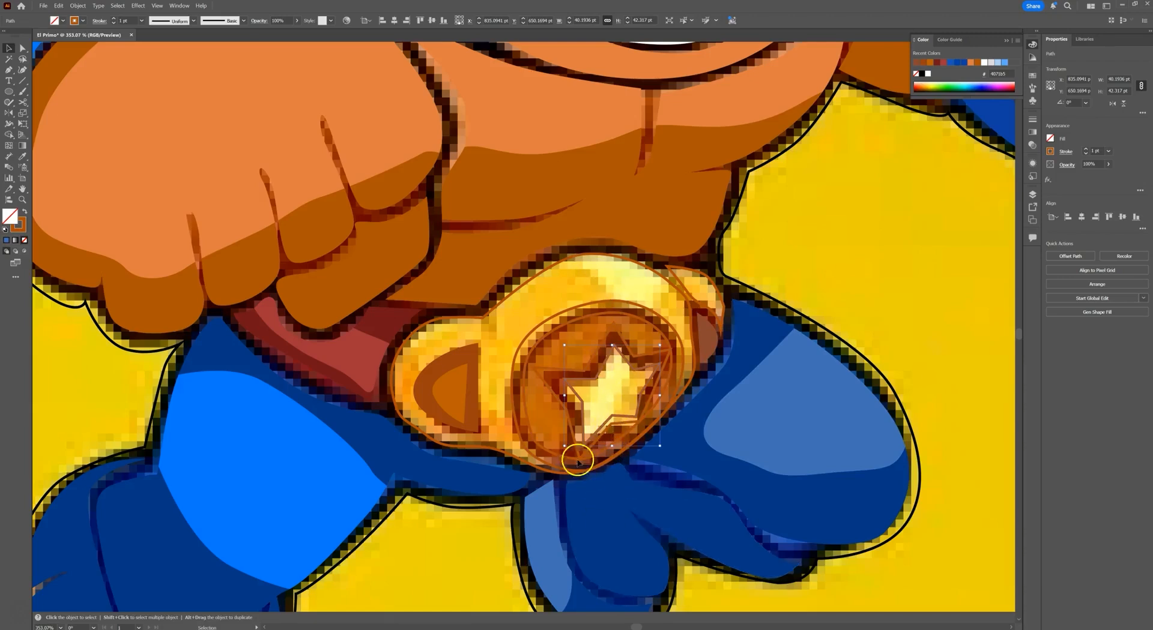
pyautogui.click(8, 69)
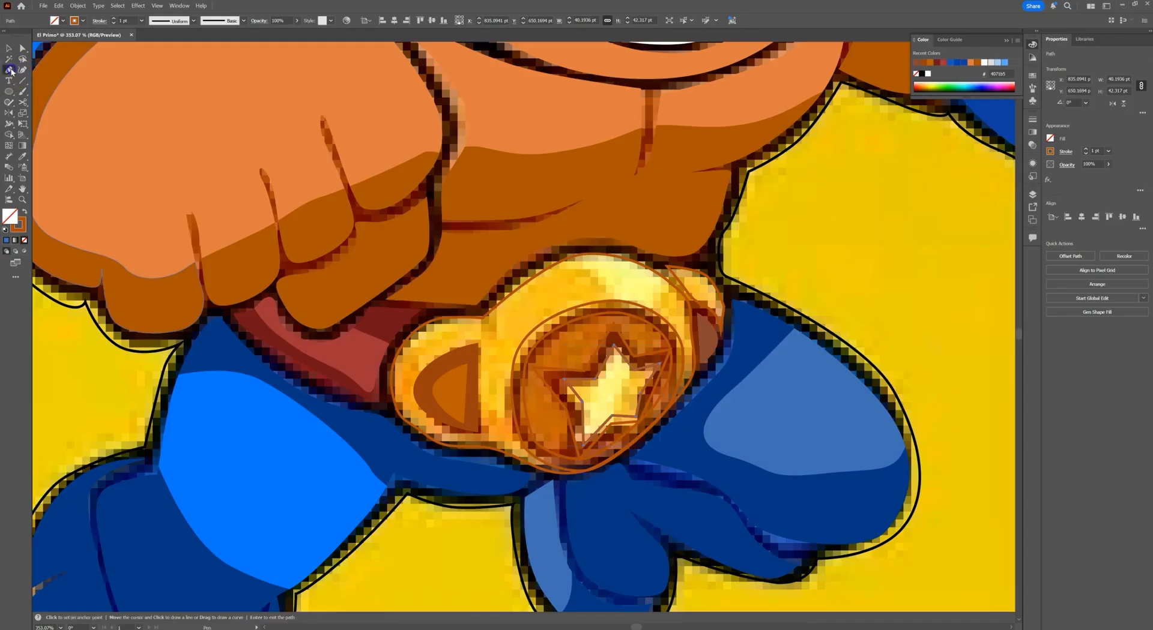
pyautogui.click(542, 251)
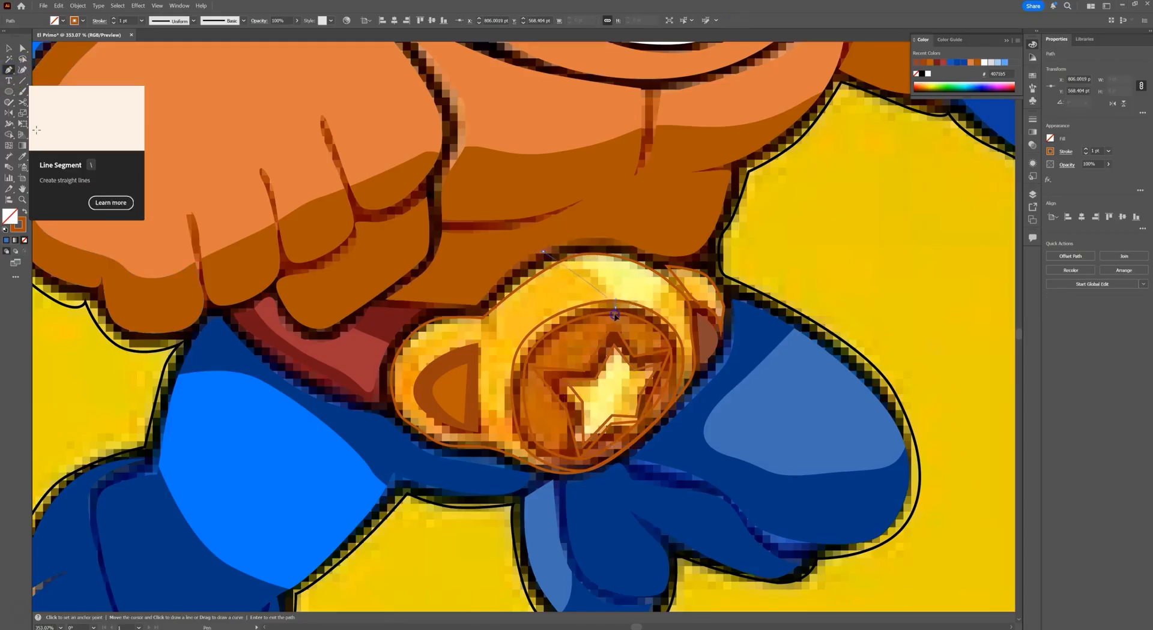
pyautogui.click(614, 307)
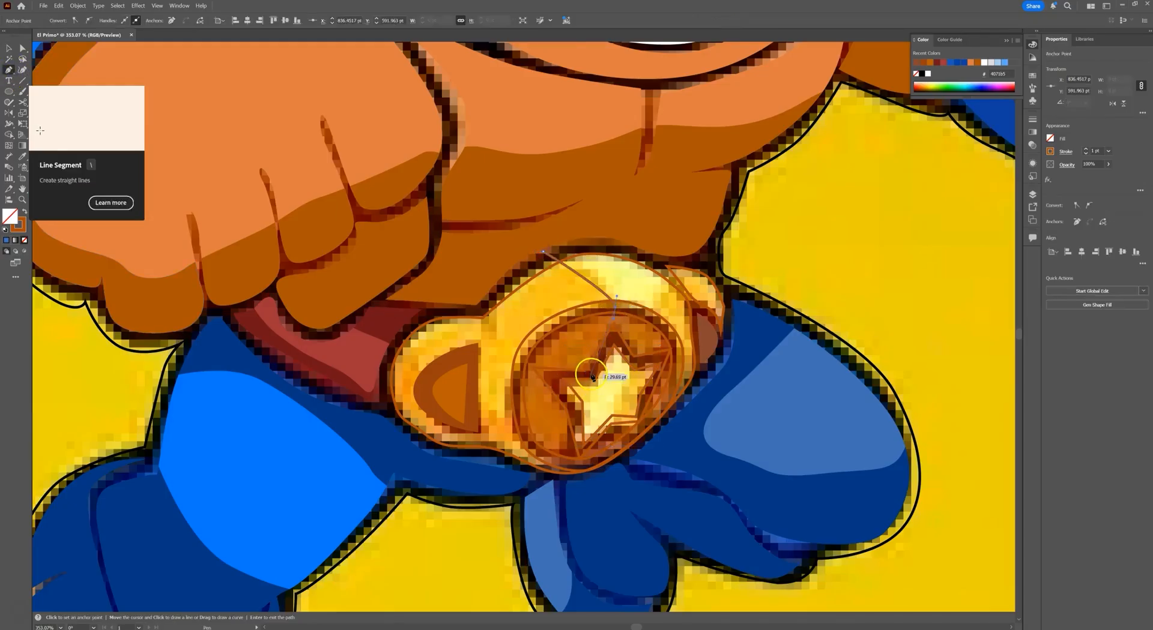
pyautogui.click(556, 371)
pyautogui.click(574, 416)
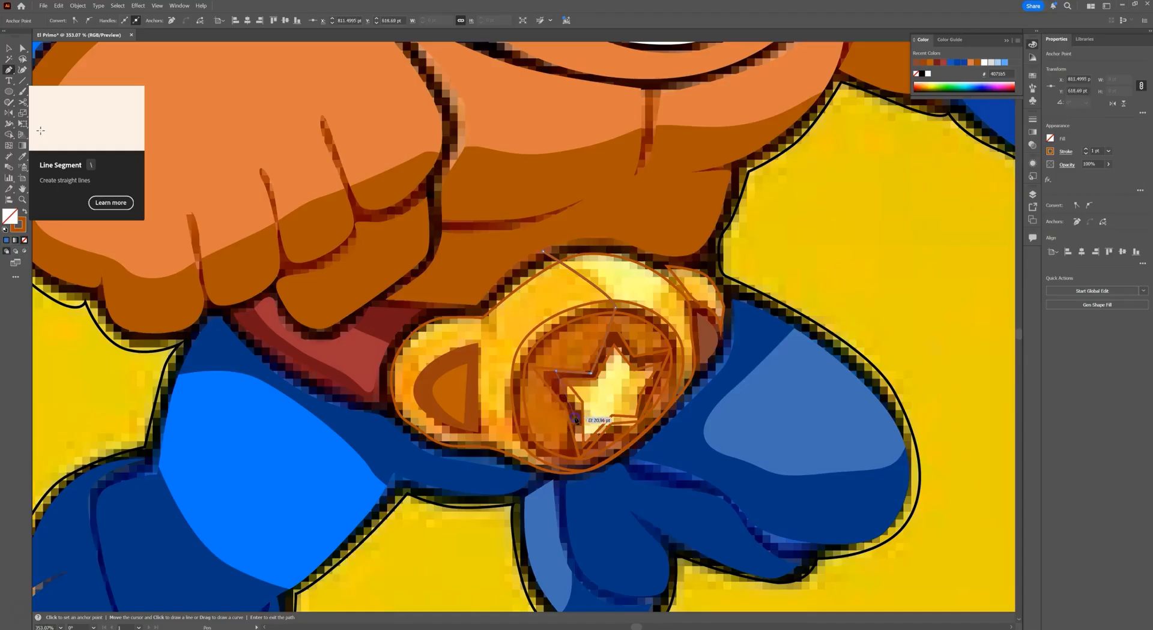
pyautogui.click(556, 509)
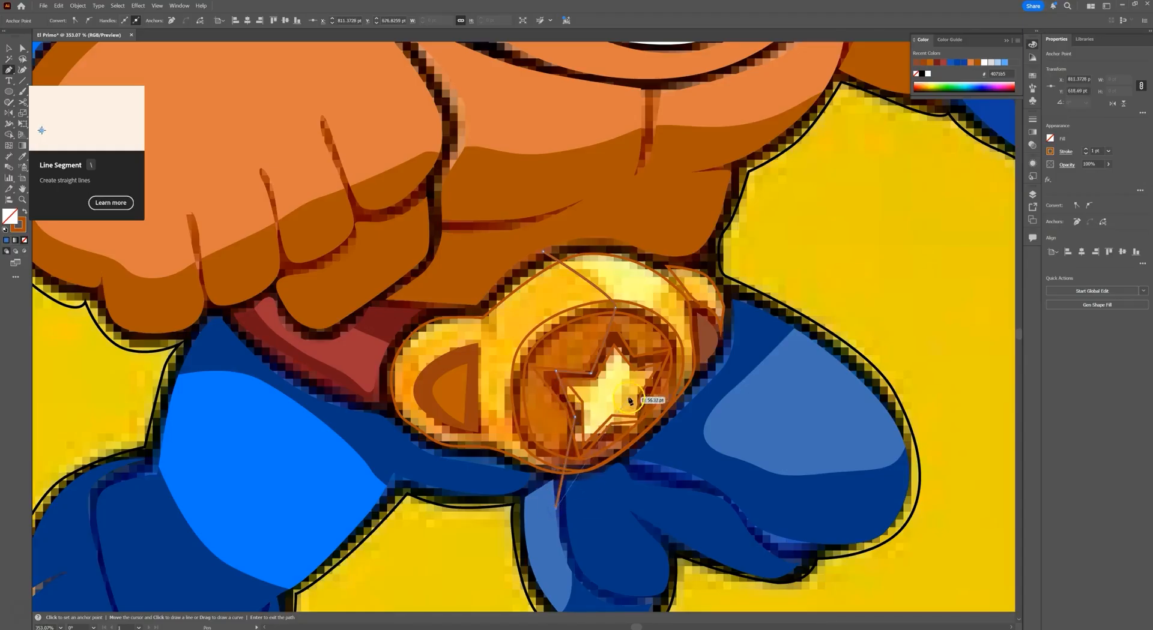
pyautogui.moveTo(629, 396); pyautogui.dragTo(641, 355)
pyautogui.moveTo(661, 291); pyautogui.dragTo(603, 226)
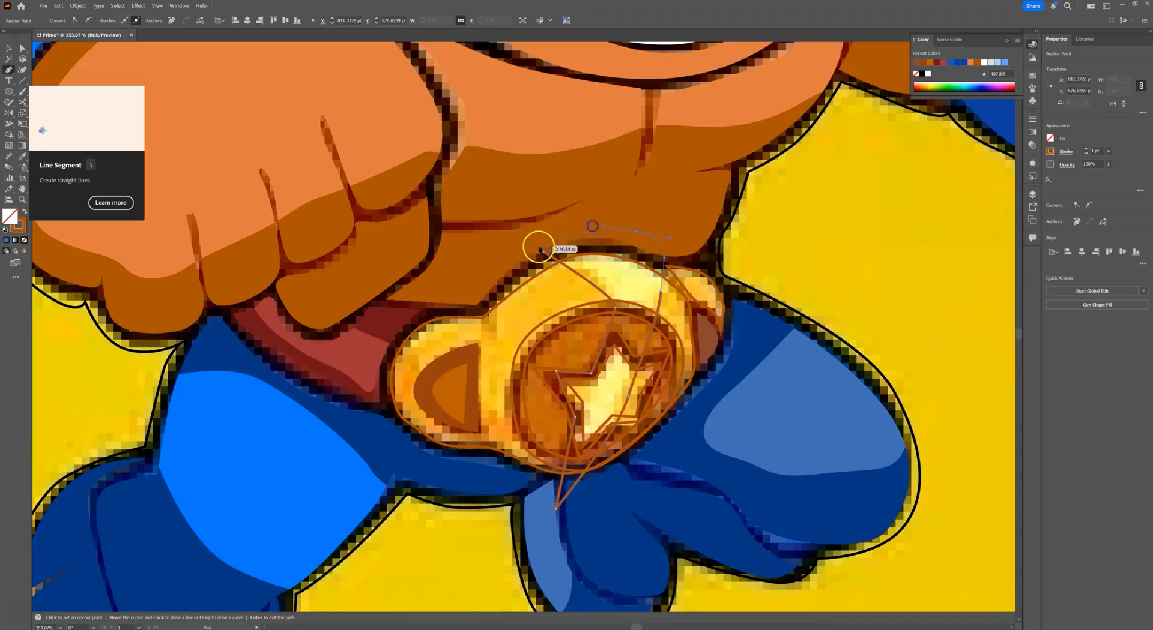
pyautogui.click(543, 254)
pyautogui.press('i')
pyautogui.click(628, 270)
# - Try to trim the pale yellow shine shape against the buckle's ring and star outlines with Shape Builder
pyautogui.press('v')
pyautogui.click(616, 300)
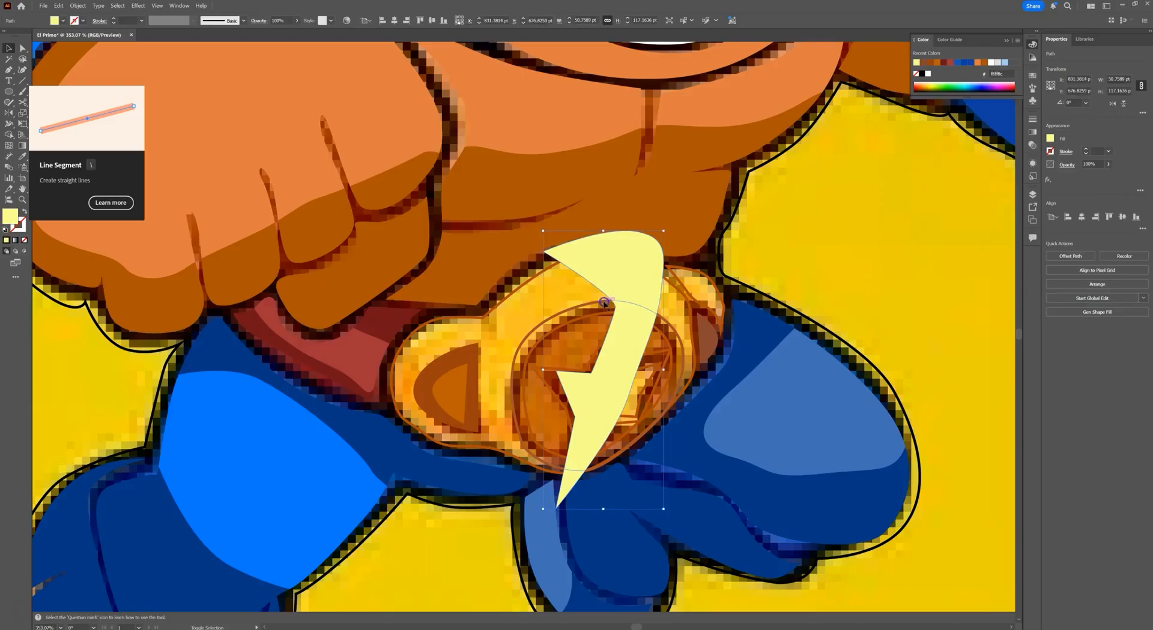
pyautogui.keyDown('shift'); pyautogui.click(605, 301); pyautogui.keyUp('shift')
pyautogui.keyDown('shift'); pyautogui.click(644, 368); pyautogui.keyUp('shift')
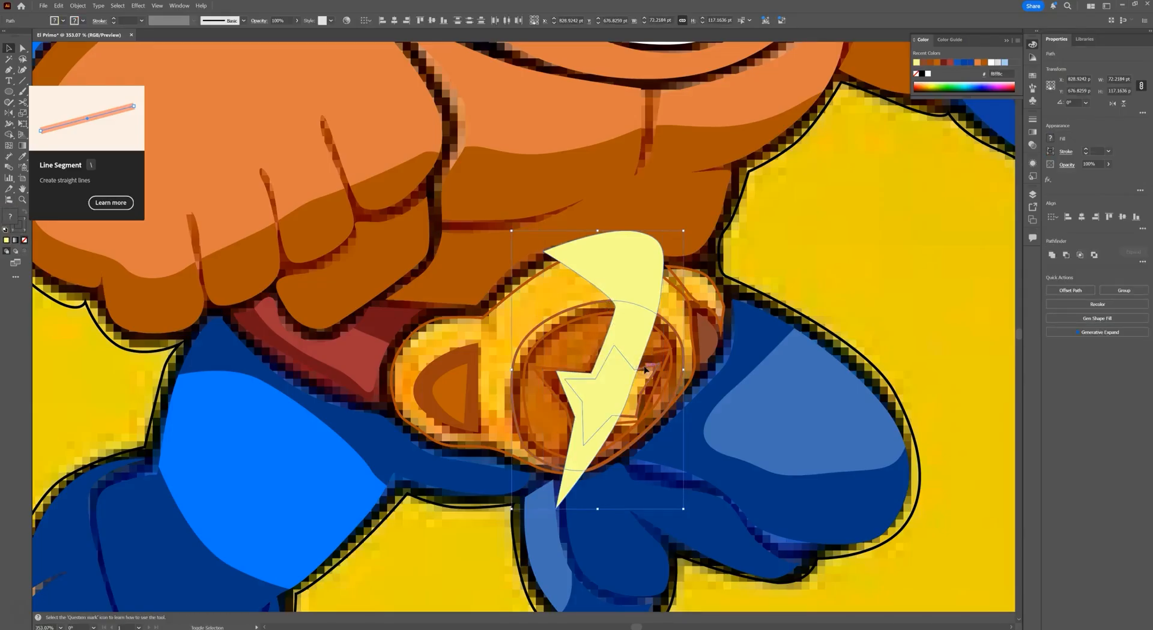
pyautogui.hotkey('shift', 'm')
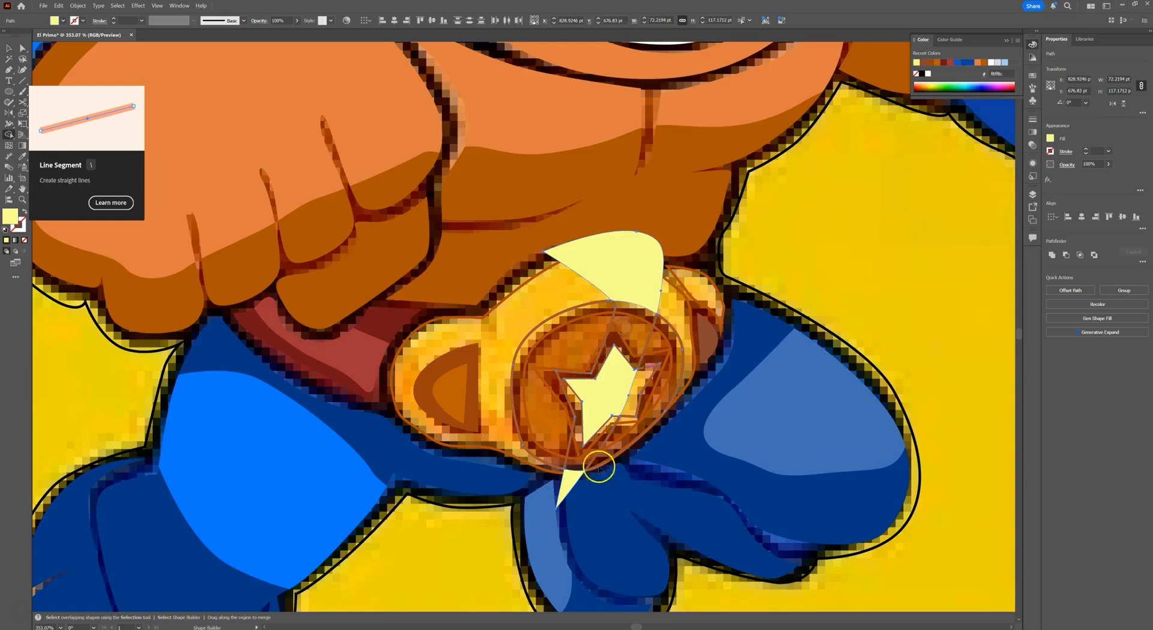
pyautogui.keyDown('alt'); pyautogui.click(569, 483); pyautogui.keyUp('alt')
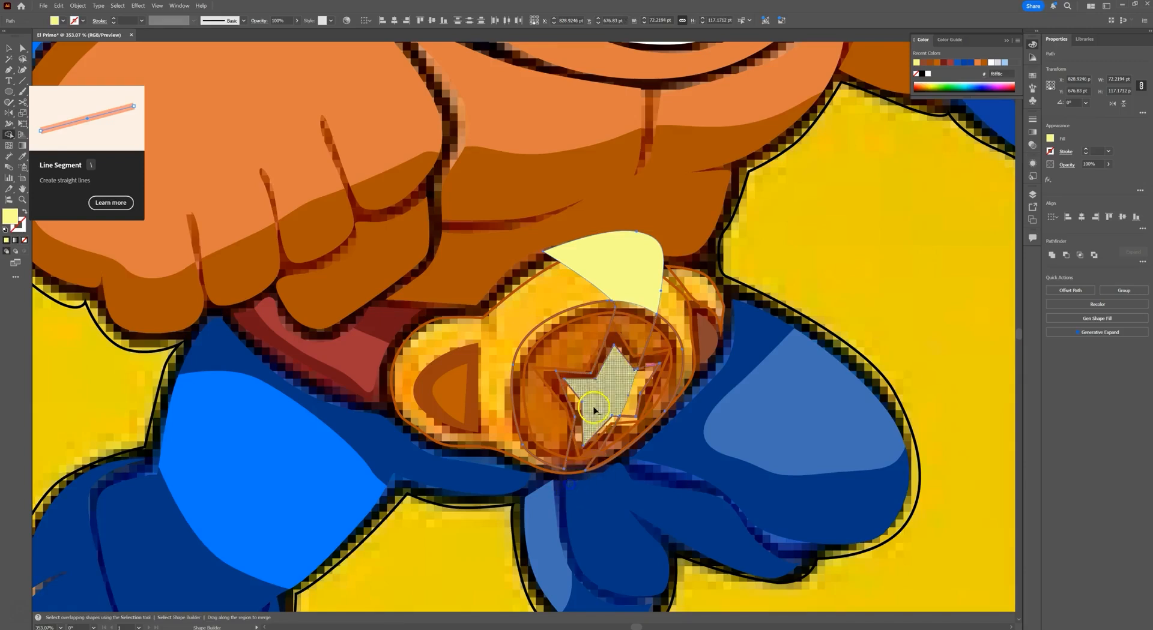
pyautogui.keyDown('alt'); pyautogui.click(622, 254); pyautogui.keyUp('alt')
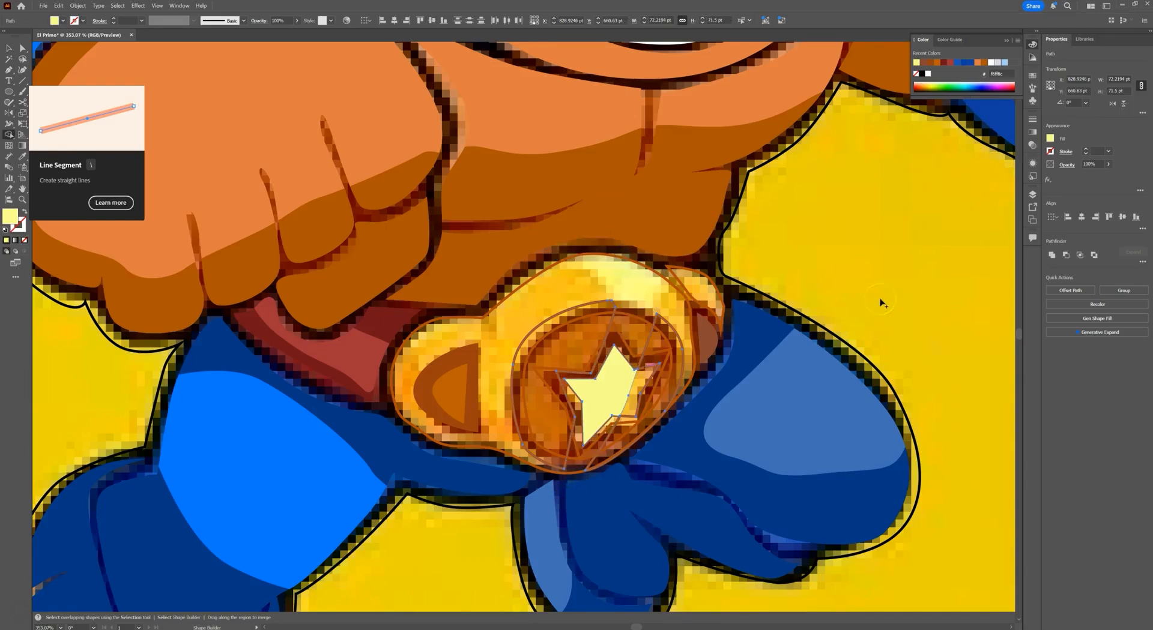
# - Undo the Shape Builder trims on the shine shape and clear the selection
pyautogui.hotkey('ctrl', 'z')
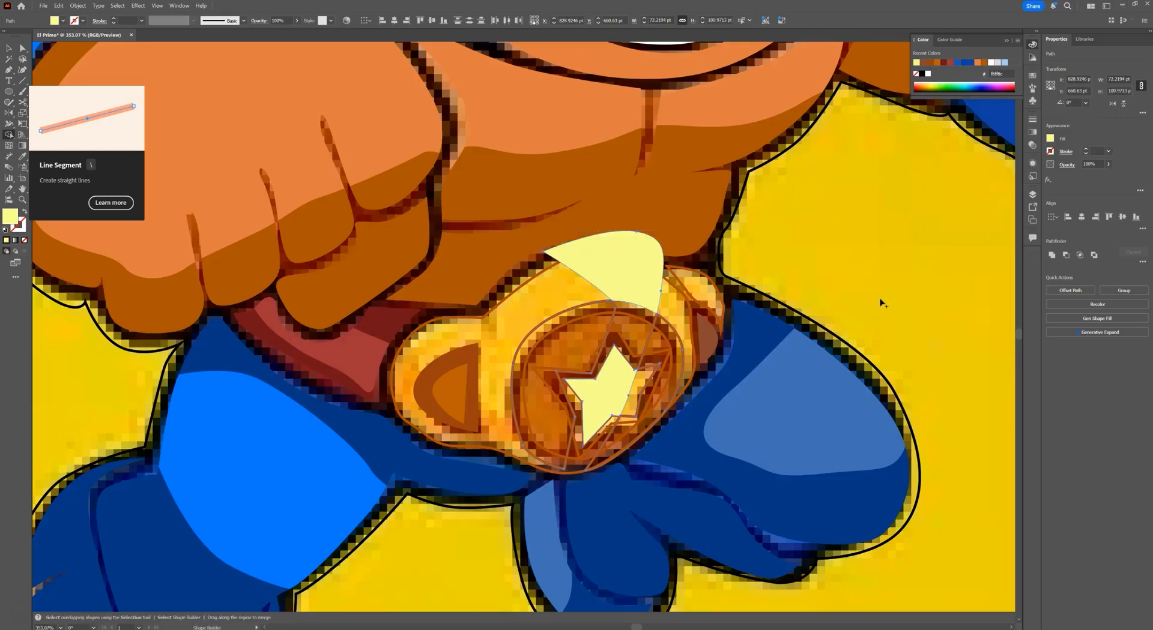
pyautogui.hotkey('ctrl', 'z')
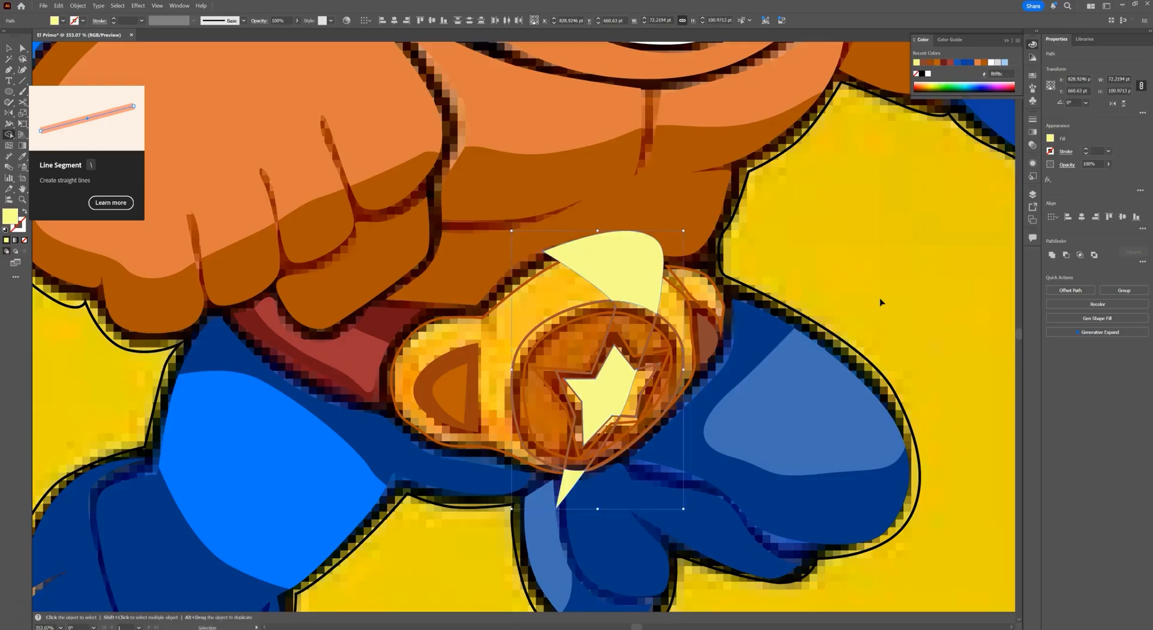
pyautogui.hotkey('ctrl', 'z')
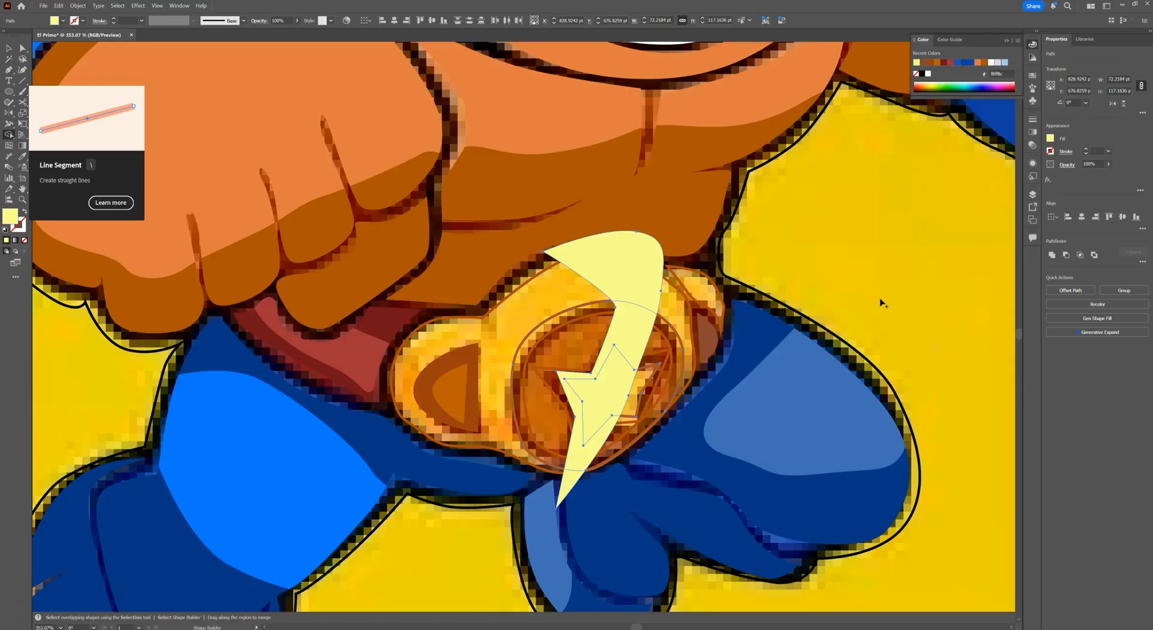
pyautogui.press('v')
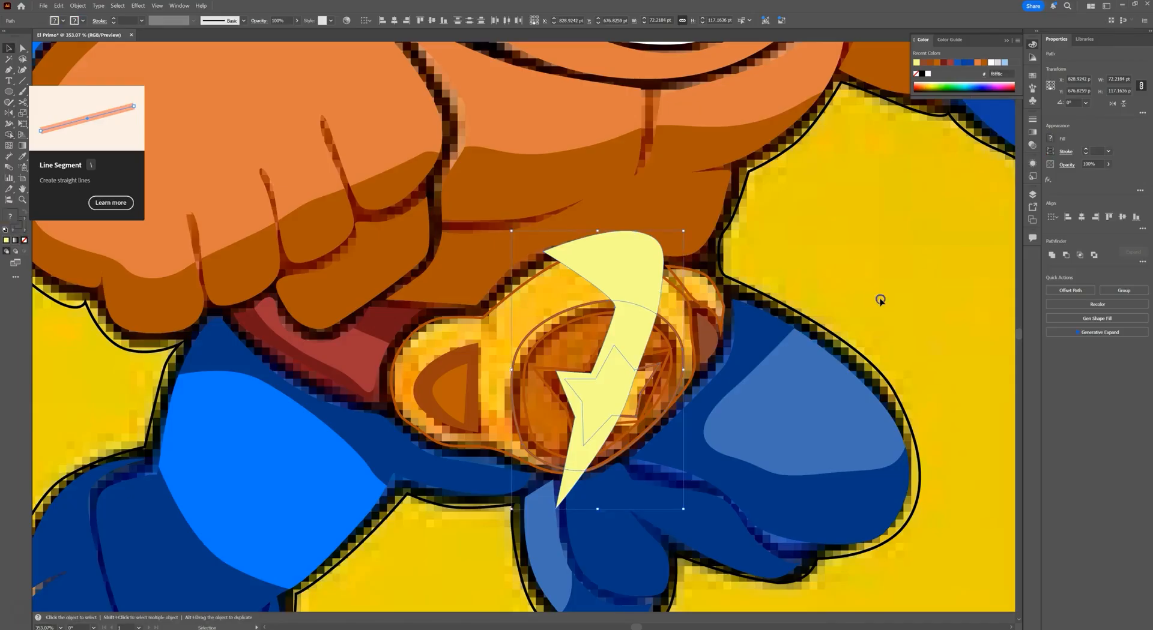
pyautogui.click(880, 299)
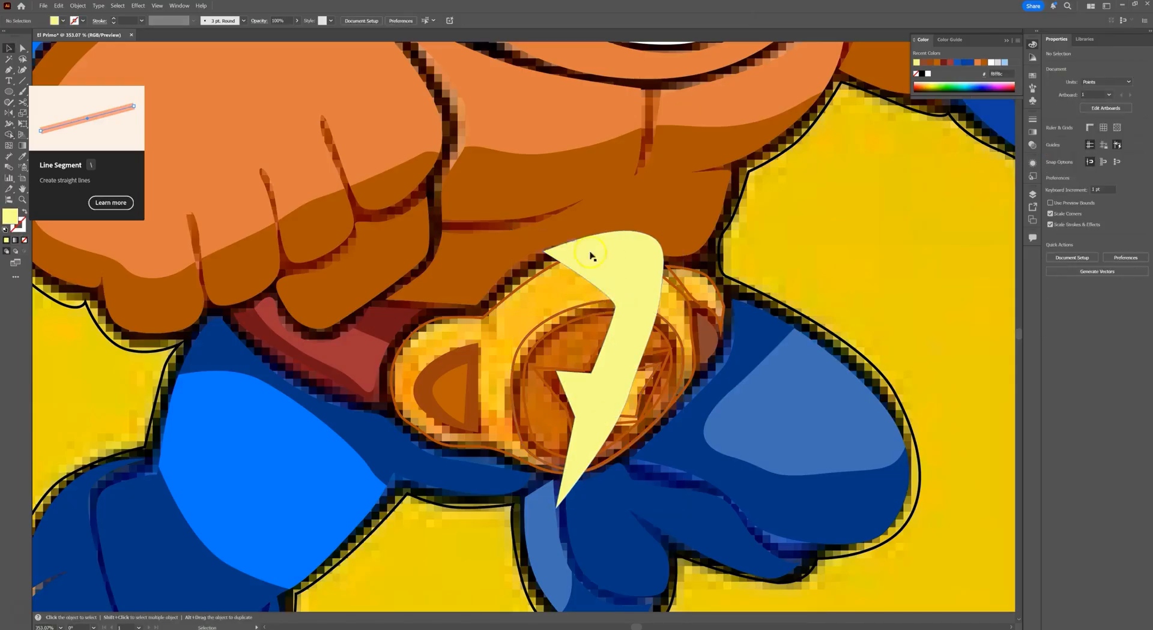
# - Trim the pale yellow shine's upper and lower overhangs to the buckle's outer outline with Shape Builder
pyautogui.click(551, 271)
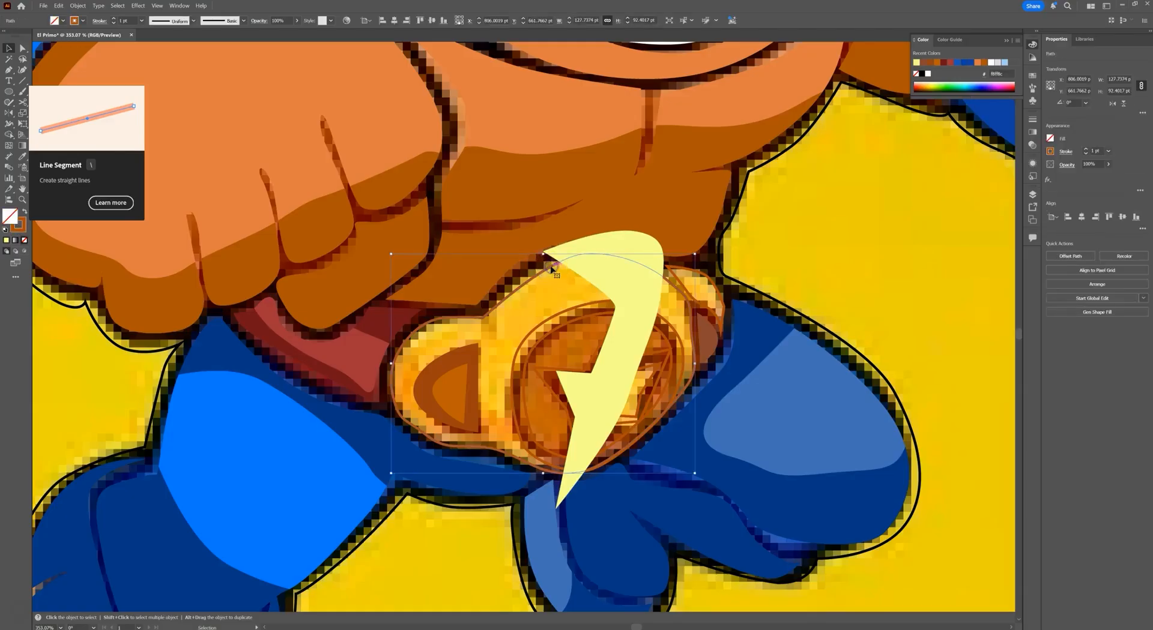
pyautogui.keyDown('shift'); pyautogui.click(604, 287); pyautogui.keyUp('shift')
pyautogui.keyDown('shift'); pyautogui.click(629, 246); pyautogui.keyUp('shift')
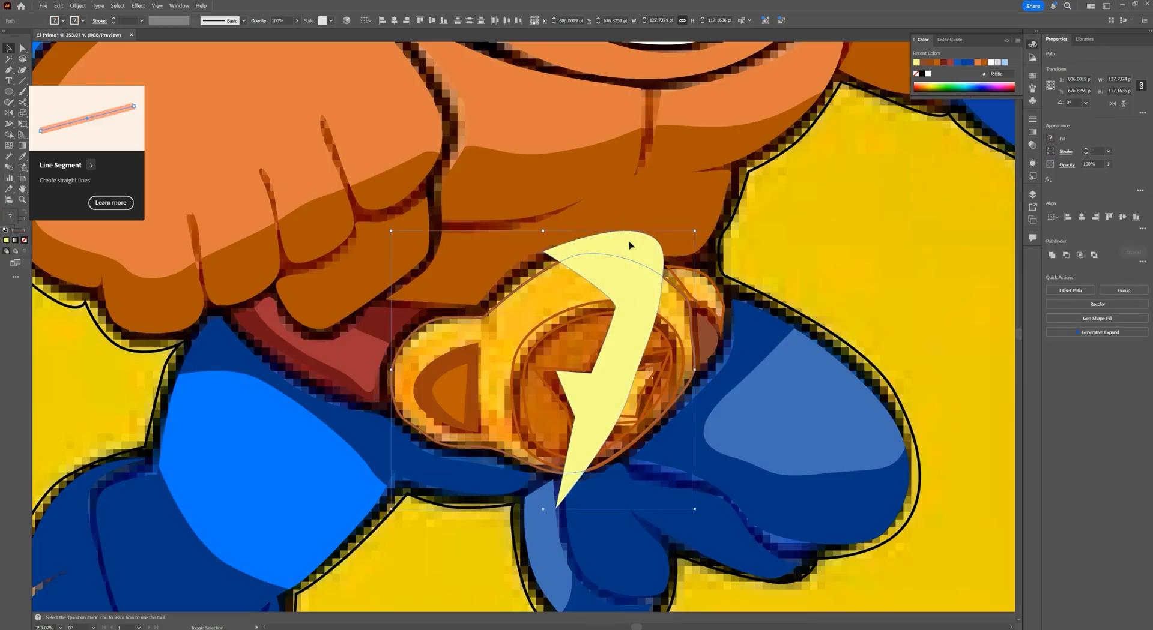
pyautogui.hotkey('shift', 'm')
pyautogui.keyDown('alt'); pyautogui.click(630, 246); pyautogui.keyUp('alt')
pyautogui.keyDown('alt'); pyautogui.click(564, 485); pyautogui.keyUp('alt')
pyautogui.press('v')
pyautogui.click(874, 283)
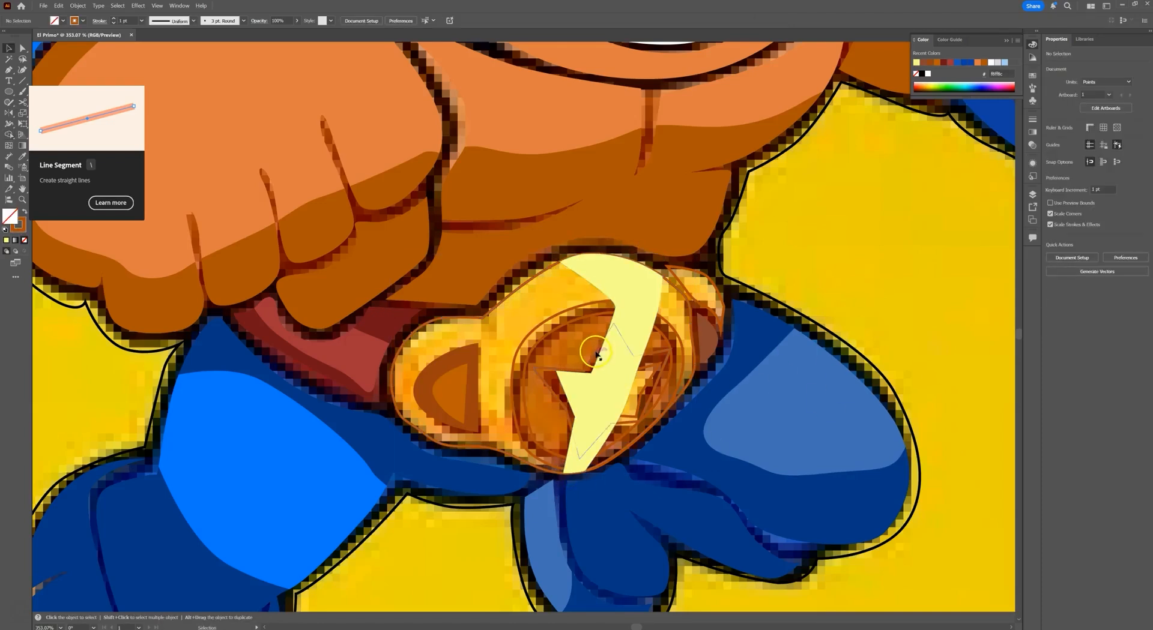
# - Cut the shine out of the band between the buckle's two circular outlines with Shape Builder
pyautogui.moveTo(601, 349); pyautogui.dragTo(608, 302)
pyautogui.hotkey('shift', 'm')
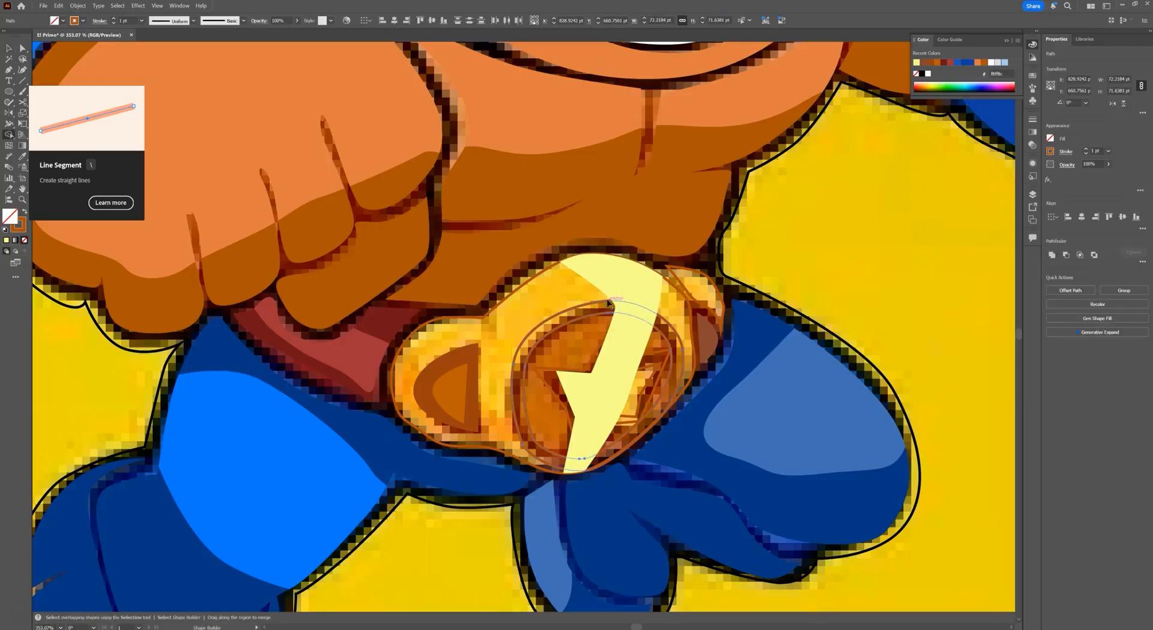
pyautogui.keyDown('alt'); pyautogui.click(620, 310); pyautogui.keyUp('alt')
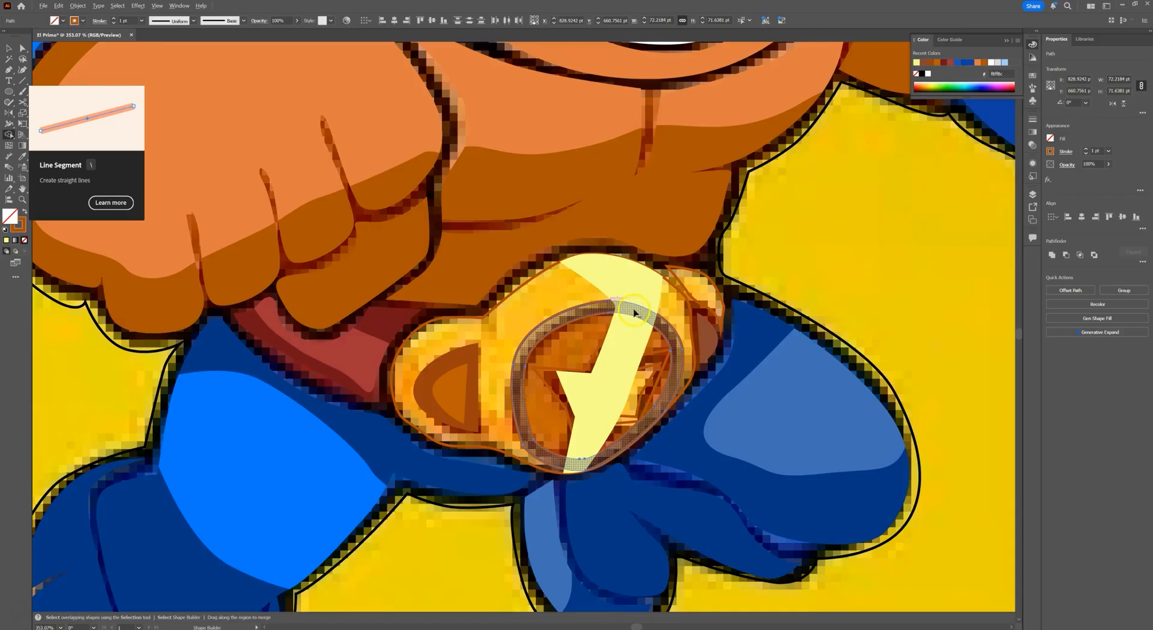
pyautogui.keyDown('alt'); pyautogui.click(634, 313); pyautogui.keyUp('alt')
pyautogui.click(646, 304)
pyautogui.press('v')
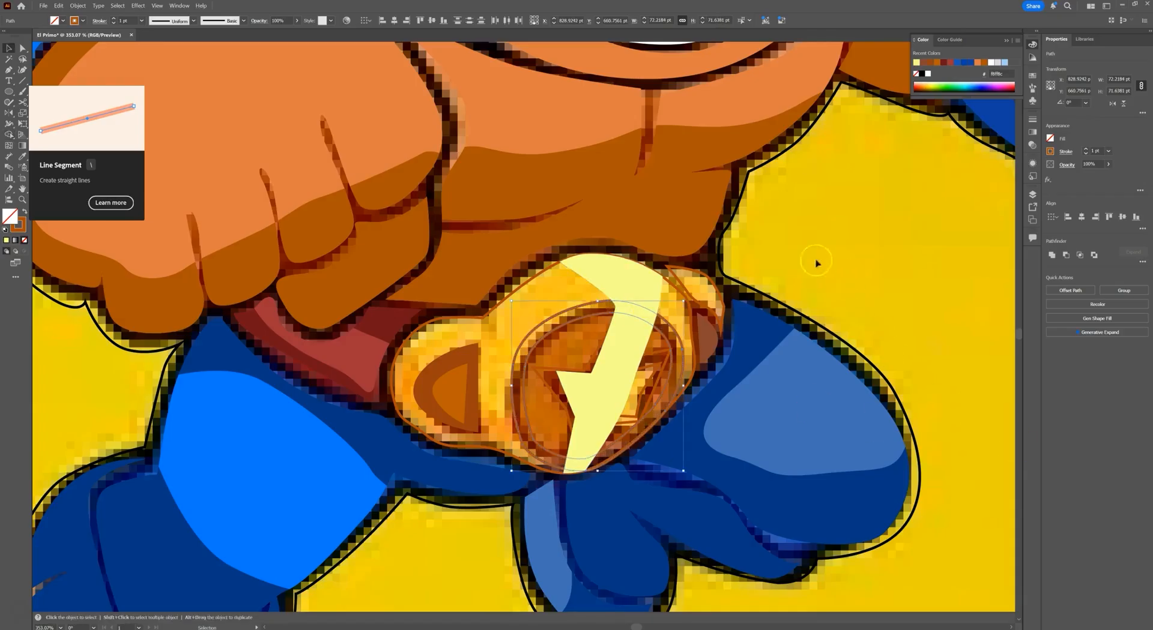
pyautogui.keyDown('shift'); pyautogui.click(627, 276); pyautogui.keyUp('shift')
pyautogui.hotkey('shift', 'm')
pyautogui.click(634, 312)
pyautogui.click(576, 466)
pyautogui.press('v')
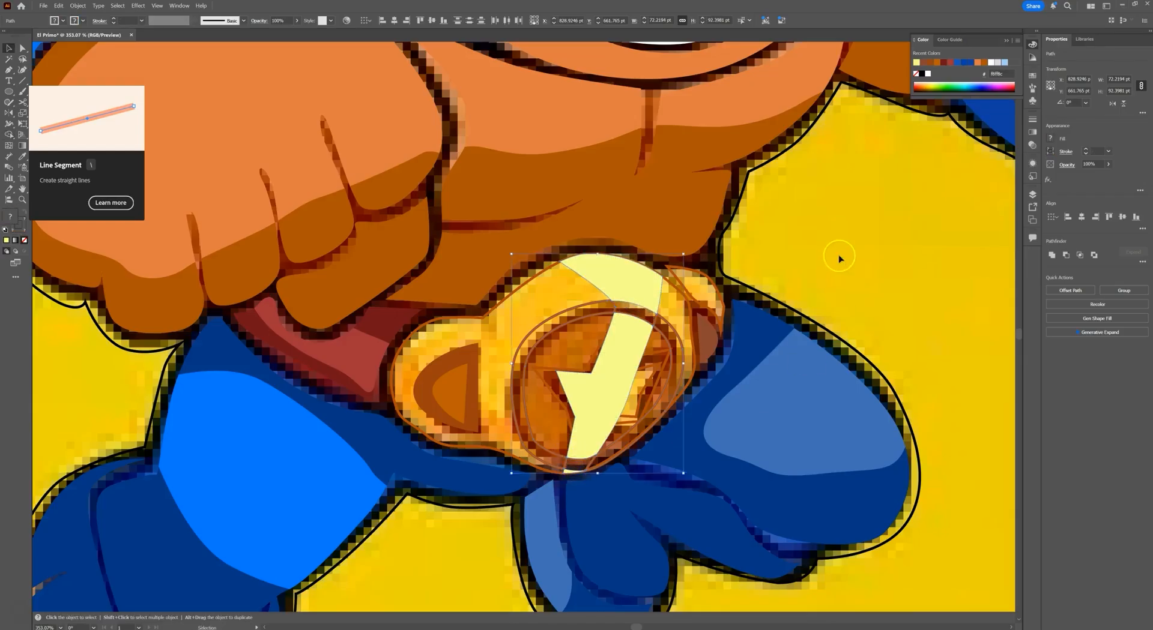
# - Trim the pale yellow shine inside the buckle's disc to the inner star outline with Shape Builder and clear the selection
pyautogui.click(608, 376)
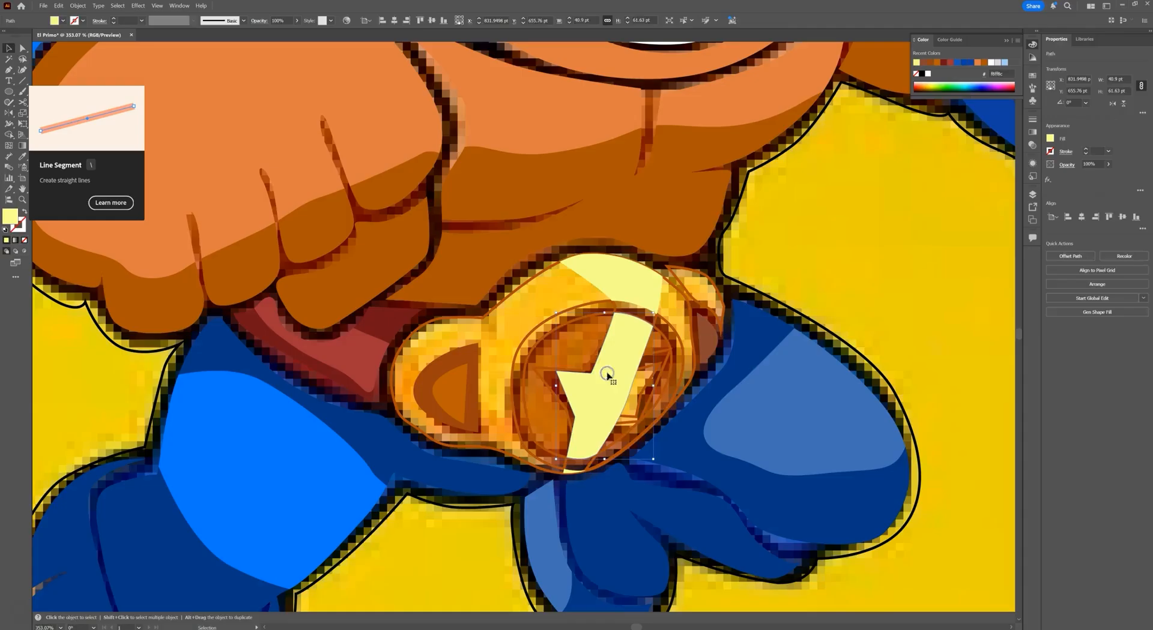
pyautogui.keyDown('shift'); pyautogui.click(644, 370); pyautogui.keyUp('shift')
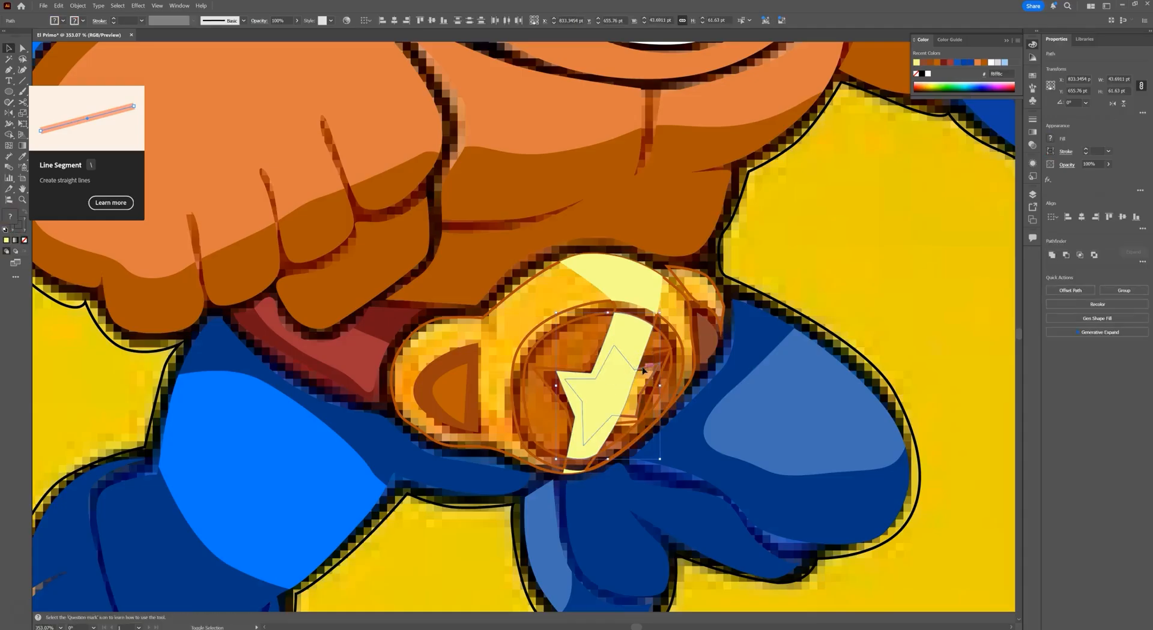
pyautogui.hotkey('shift', 'm')
pyautogui.keyDown('alt'); pyautogui.click(649, 359); pyautogui.keyUp('alt')
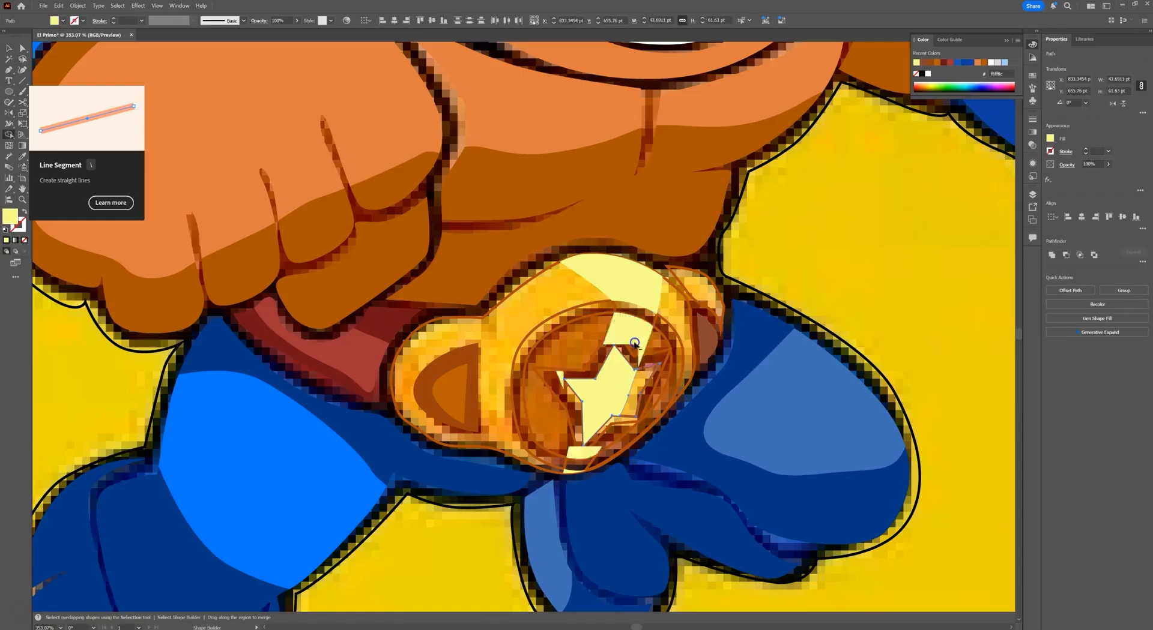
pyautogui.press('v')
pyautogui.click(845, 241)
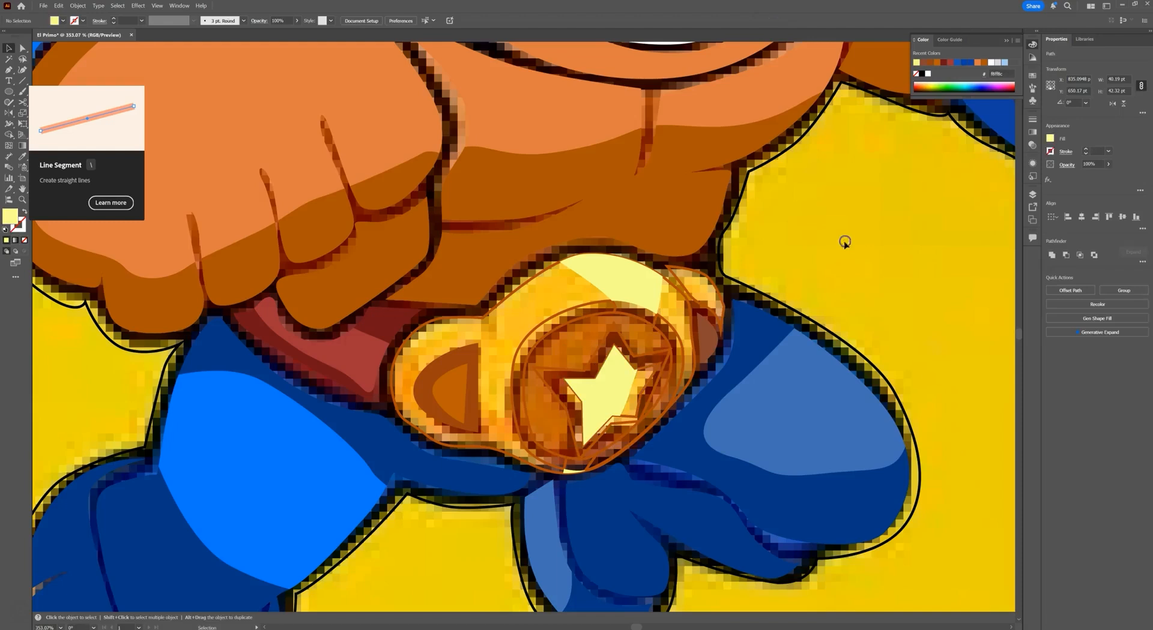
# - Fill the buckle's inner star with orange and the outer star with brown, both sampled from the reference image
pyautogui.click(645, 370)
pyautogui.press('i')
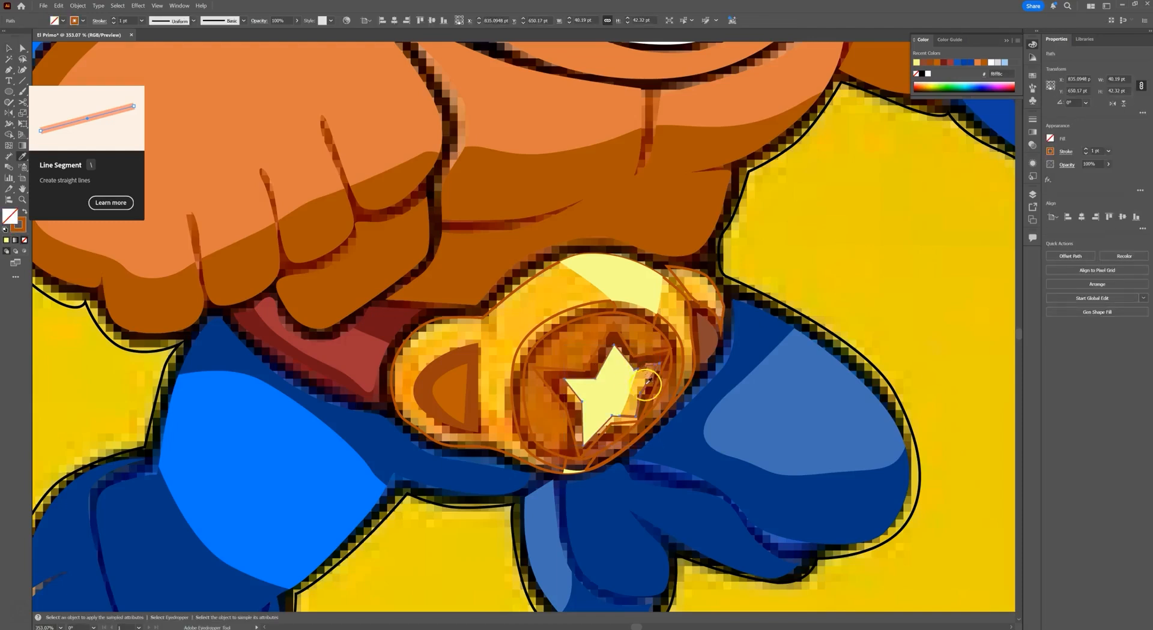
pyautogui.click(640, 381)
pyautogui.press('v')
pyautogui.click(640, 359)
pyautogui.click(641, 359)
pyautogui.press('i')
pyautogui.click(653, 359)
pyautogui.press('v')
# - Fill the buckle's round disc with sampled orange and the ring around it with sampled dark brown
pyautogui.click(649, 322)
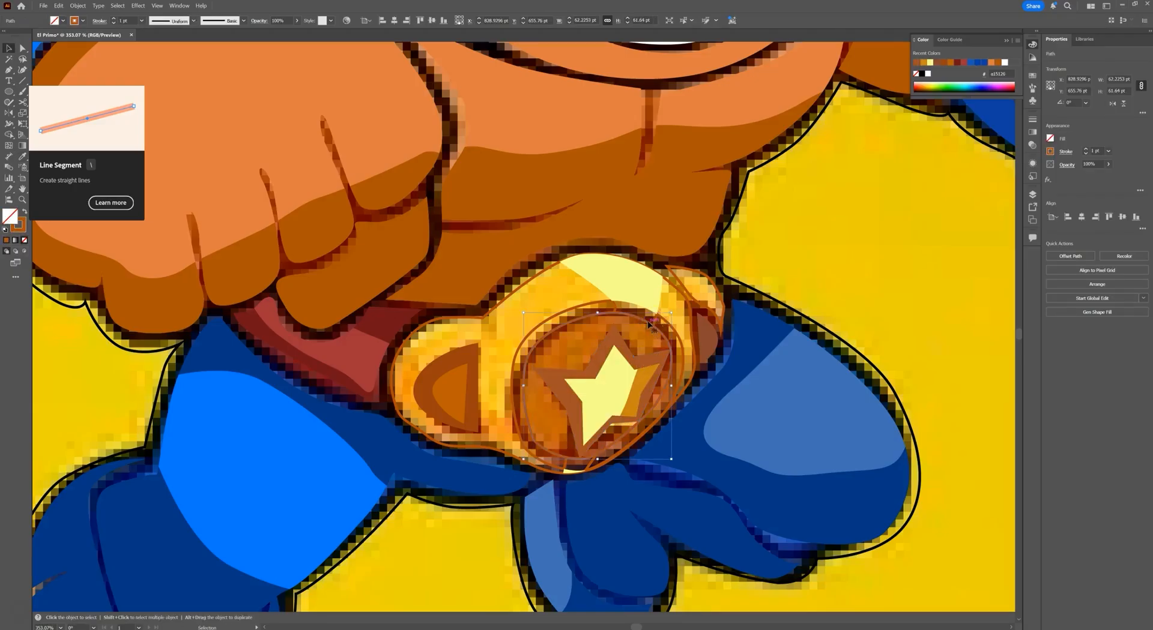
pyautogui.press('i')
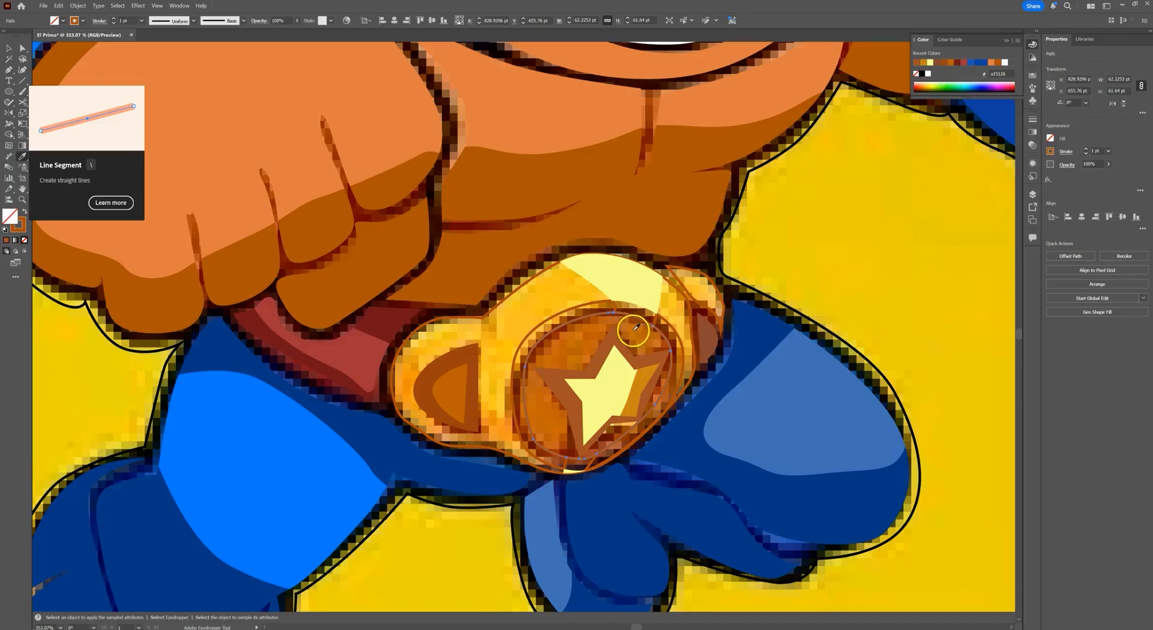
pyautogui.click(636, 327)
pyautogui.press('v')
pyautogui.click(598, 306)
pyautogui.click(594, 305)
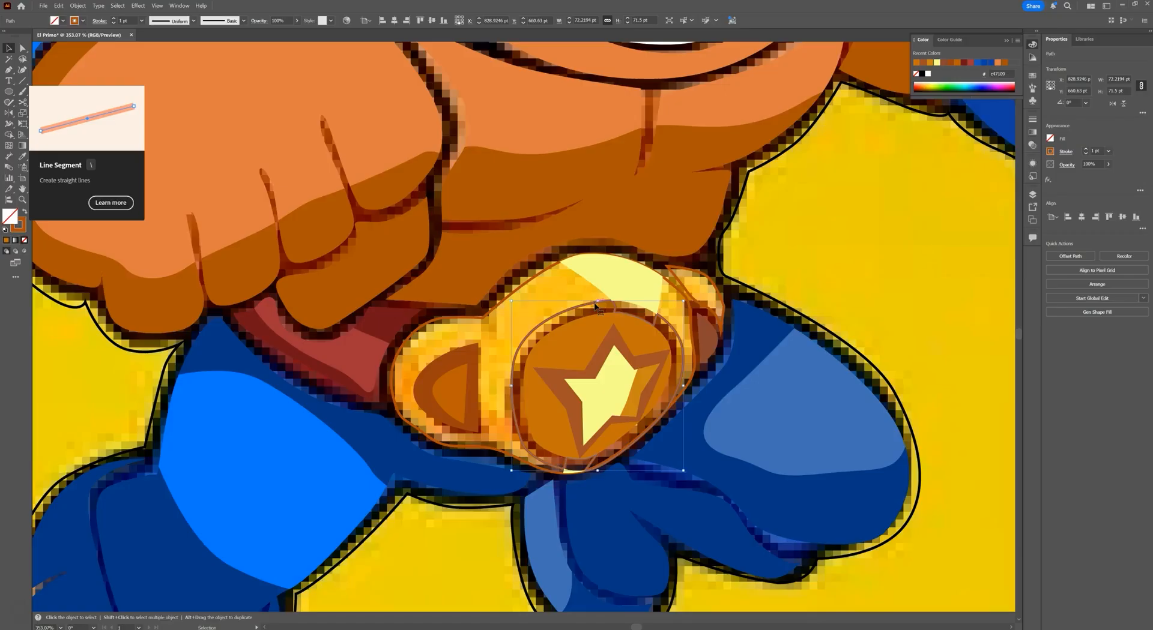
pyautogui.press('i')
pyautogui.click(587, 319)
# - Try to delete and move the anchor points beside the gap in the buckle's dark brown ring, and undo the edits
pyautogui.press('v')
pyautogui.click(665, 330)
pyautogui.press('i')
pyautogui.scroll(4, 666, 329)
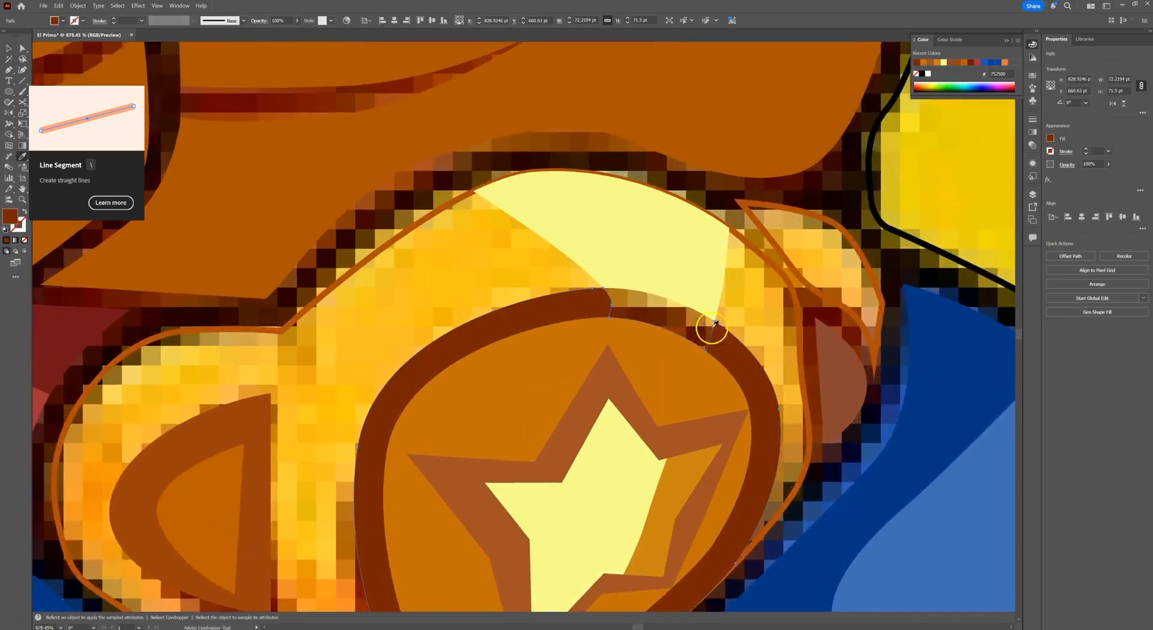
pyautogui.click(8, 71)
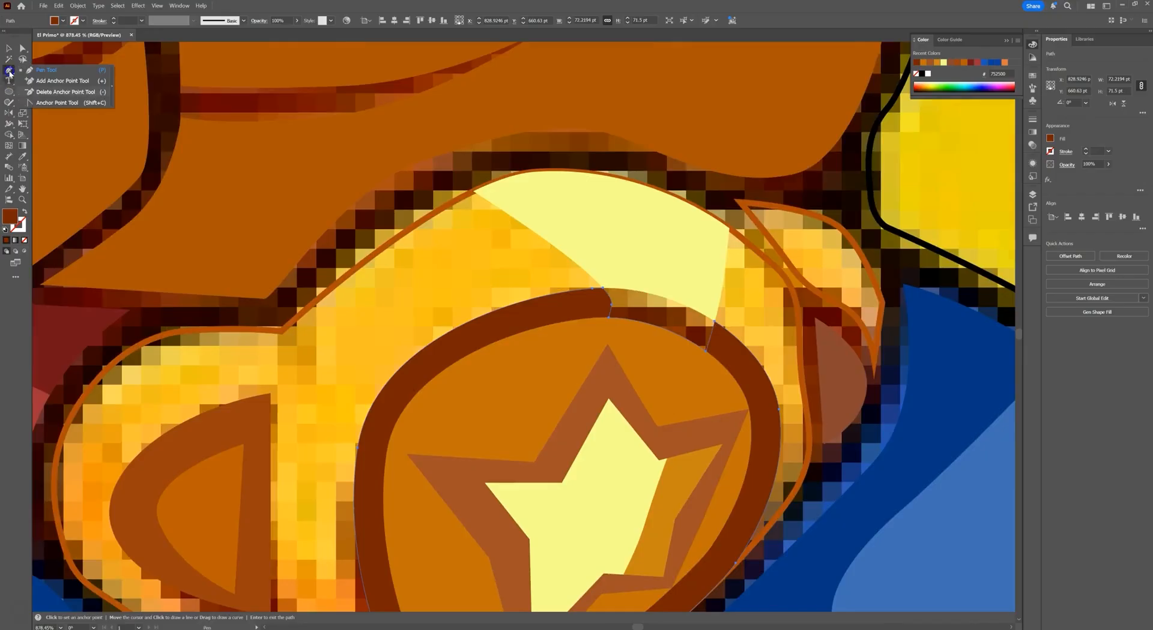
pyautogui.click(31, 92)
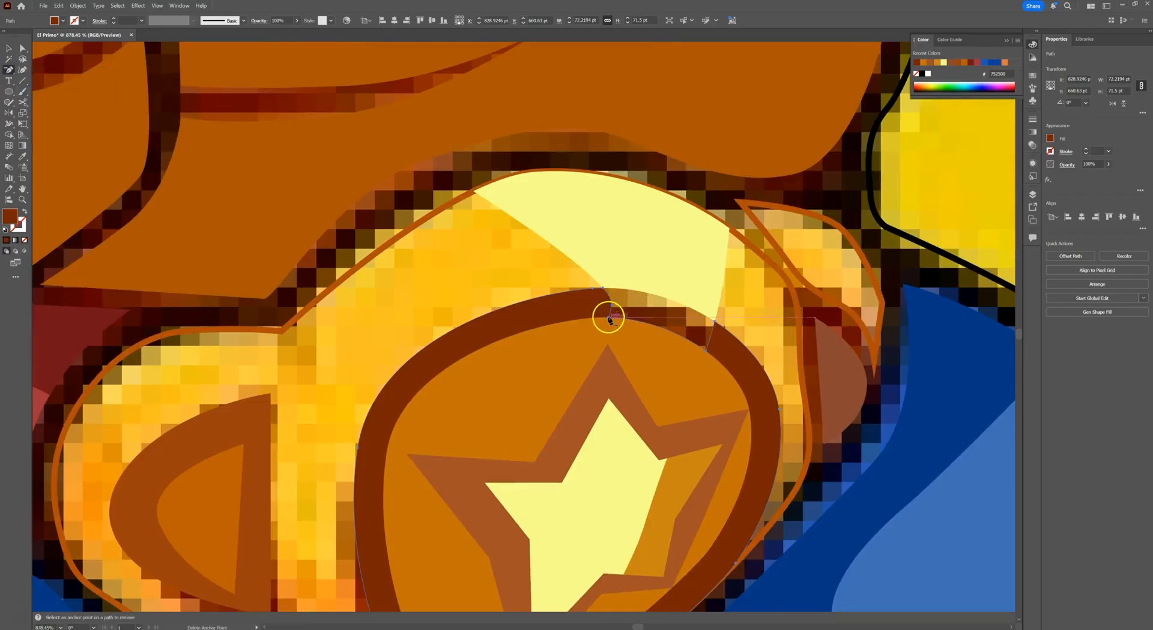
pyautogui.click(608, 317)
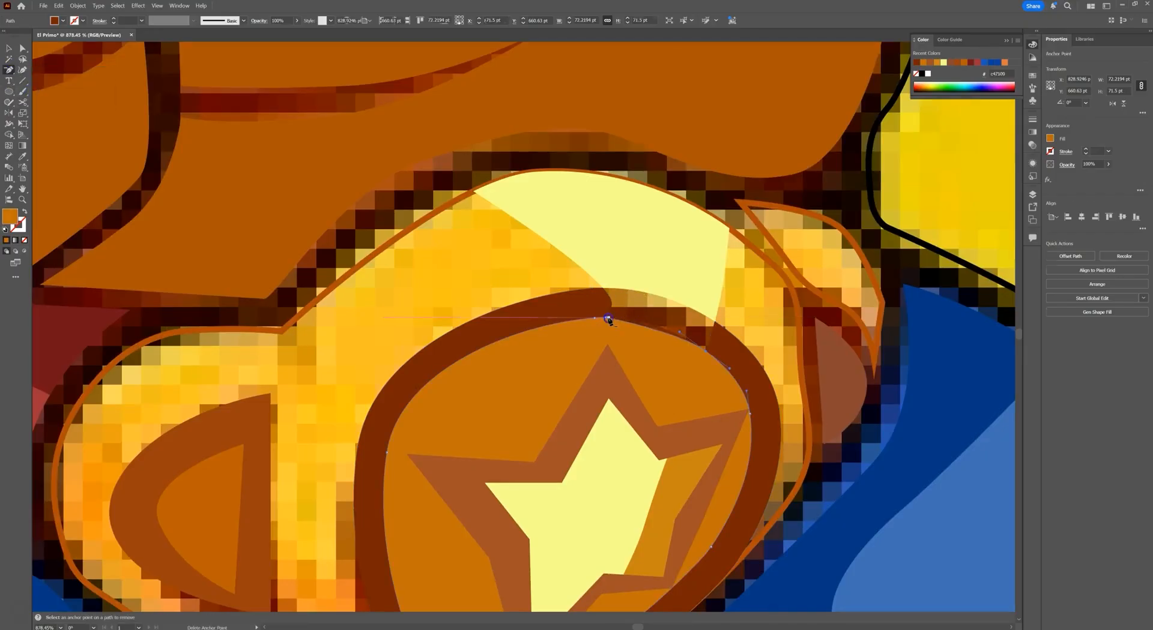
pyautogui.click(657, 320)
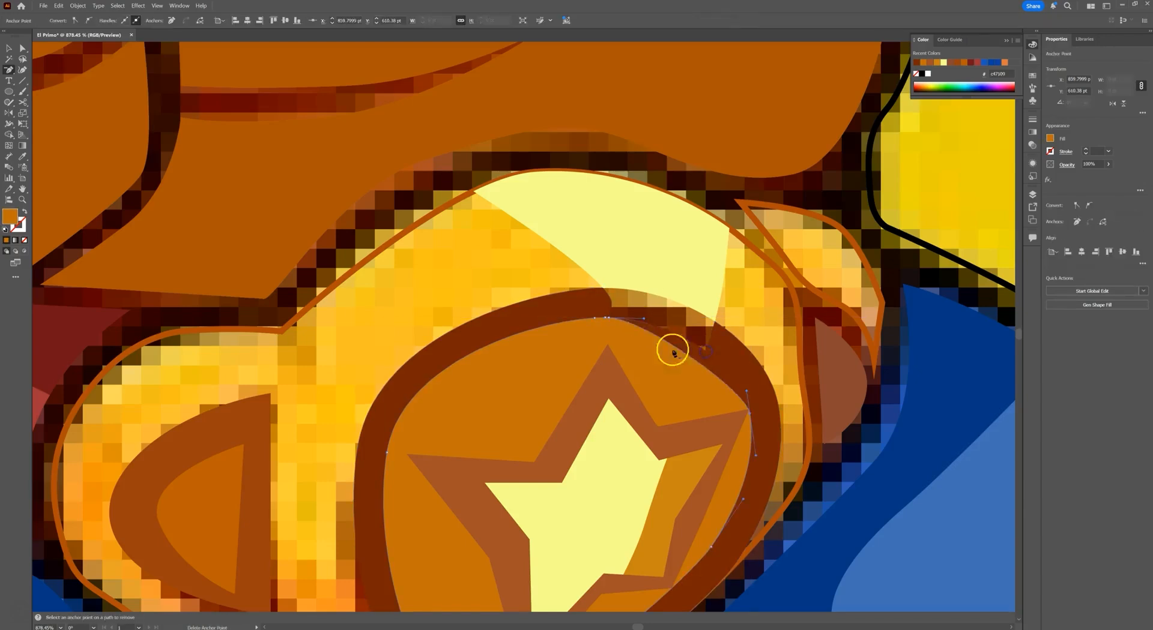
pyautogui.press('a')
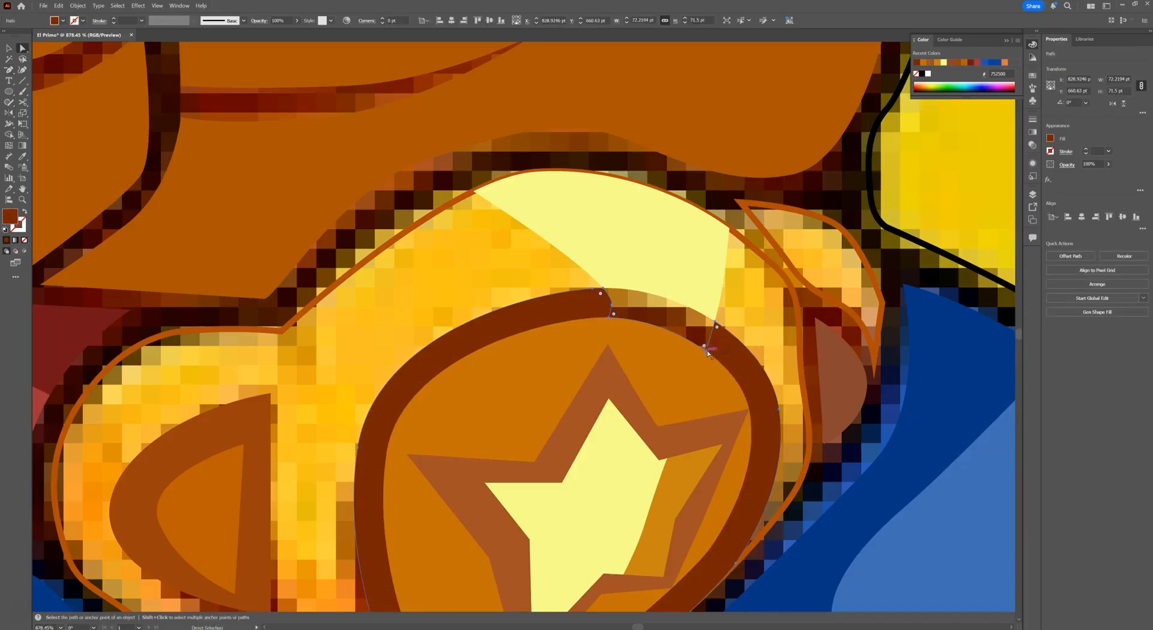
pyautogui.moveTo(706, 354); pyautogui.dragTo(704, 336)
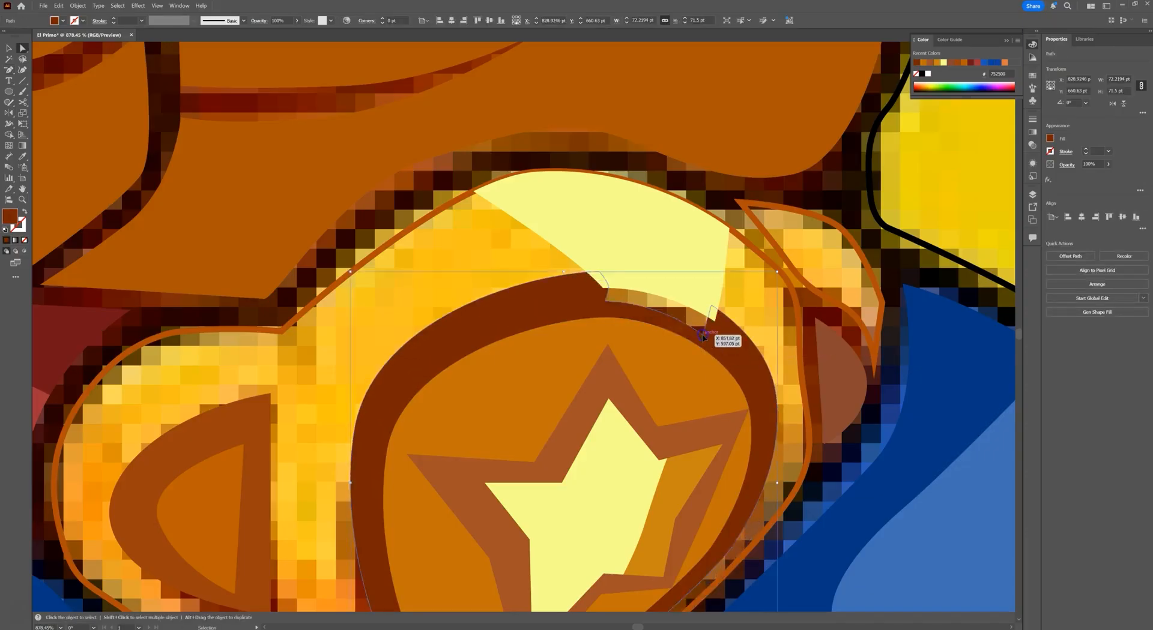
pyautogui.hotkey('ctrl', 'z')
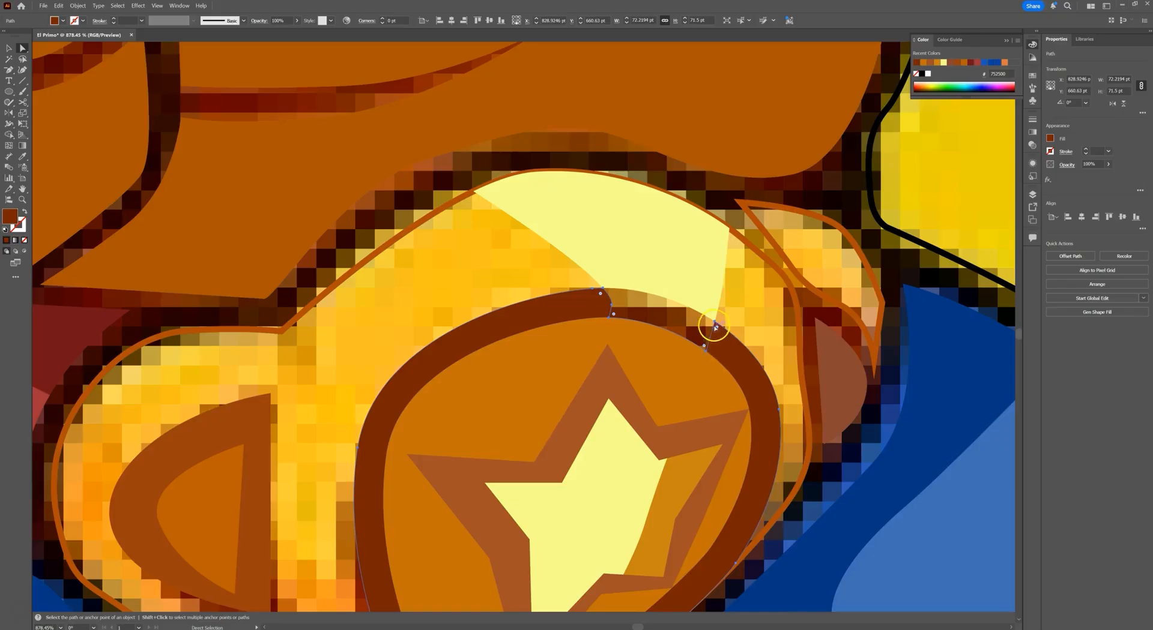
# - Close the gap in the buckle's dark brown ring by moving its end anchor points up behind the pale yellow shine
pyautogui.click(712, 345)
pyautogui.moveTo(707, 353); pyautogui.dragTo(697, 321)
pyautogui.moveTo(609, 320); pyautogui.dragTo(625, 265)
pyautogui.click(611, 306)
pyautogui.click(697, 328)
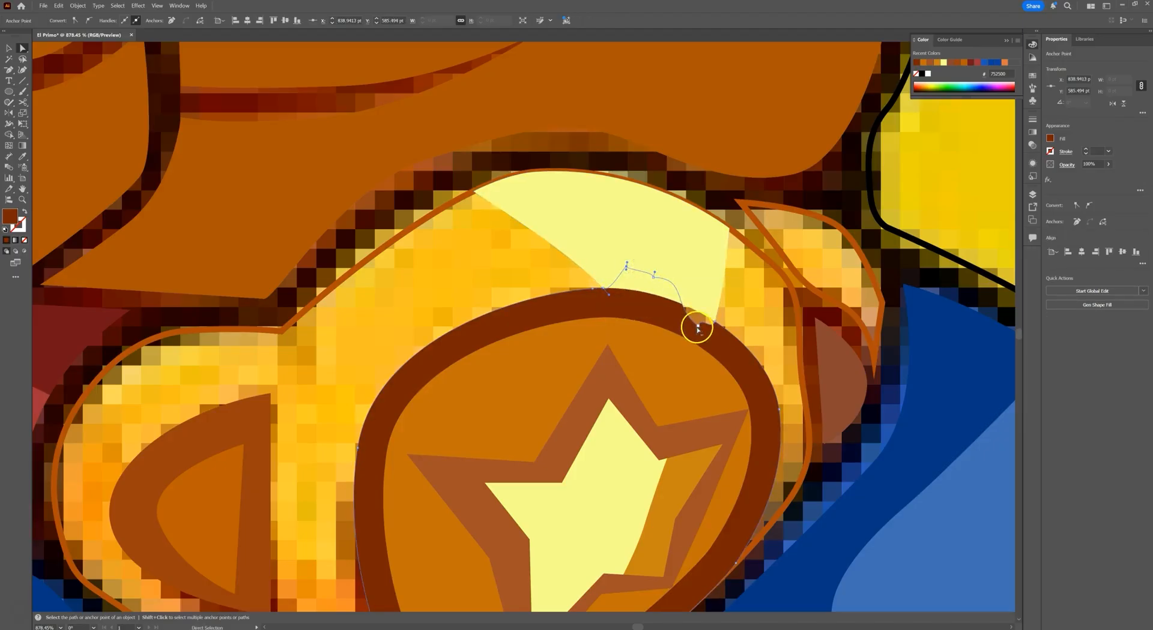
pyautogui.moveTo(698, 327); pyautogui.dragTo(706, 294)
pyautogui.moveTo(713, 333); pyautogui.dragTo(694, 307)
pyautogui.click(762, 309)
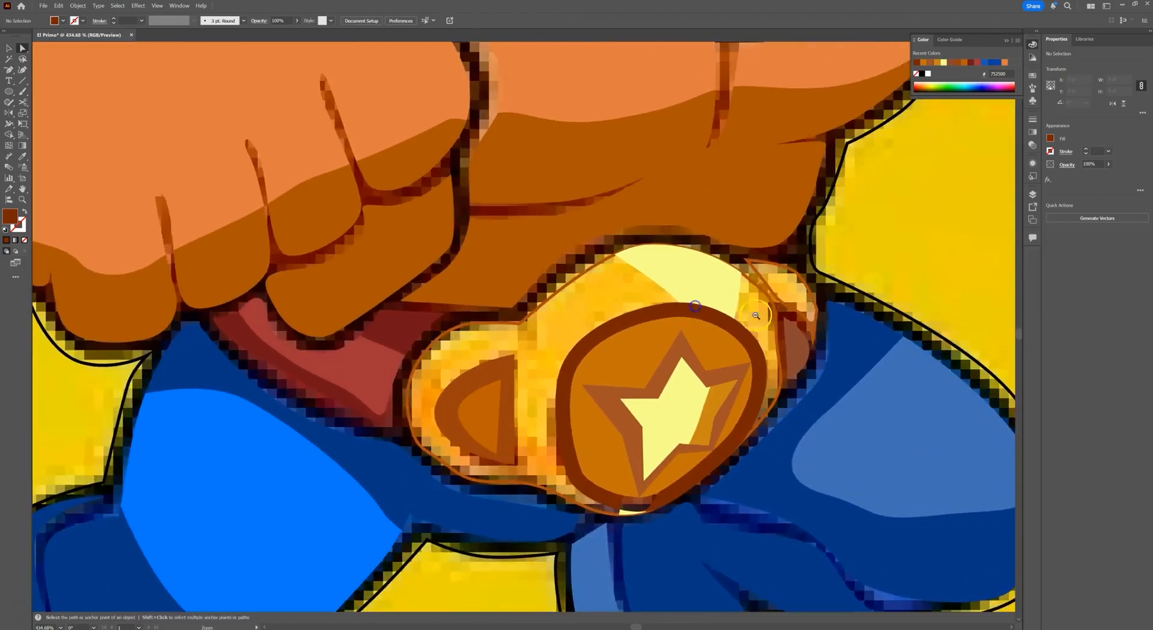
# - Fill the buckle's main plate with golden yellow sampled from the reference image
pyautogui.moveTo(810, 347)
pyautogui.mouseDown()
pyautogui.moveTo(738, 334)
pyautogui.moveTo(794, 357)
pyautogui.mouseUp()
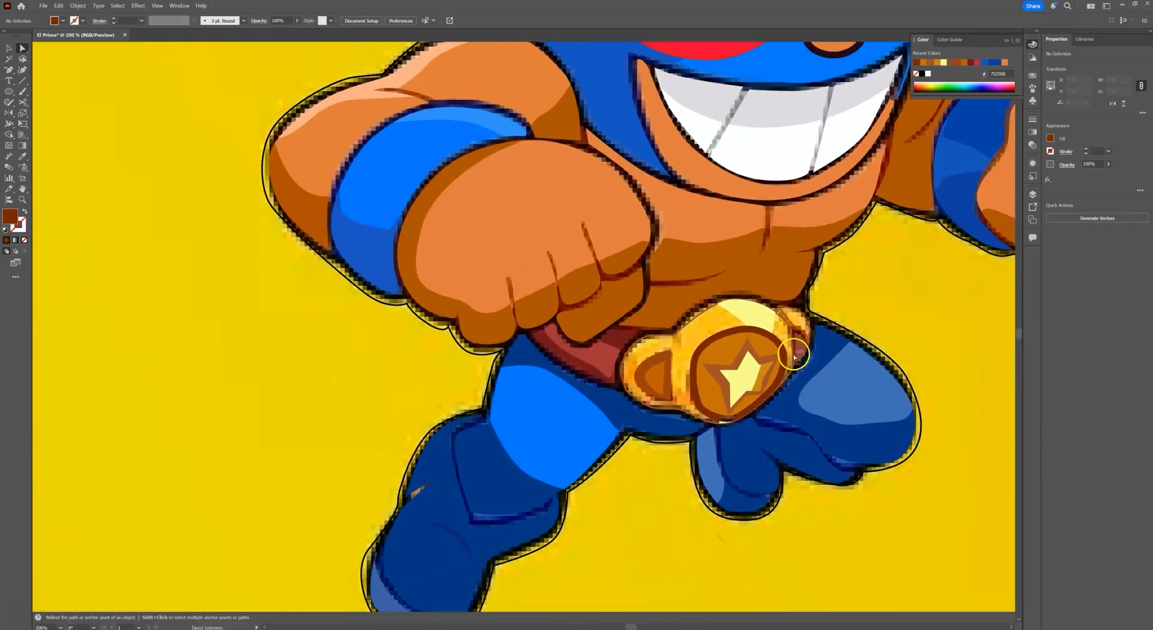
pyautogui.press('v')
pyautogui.click(679, 332)
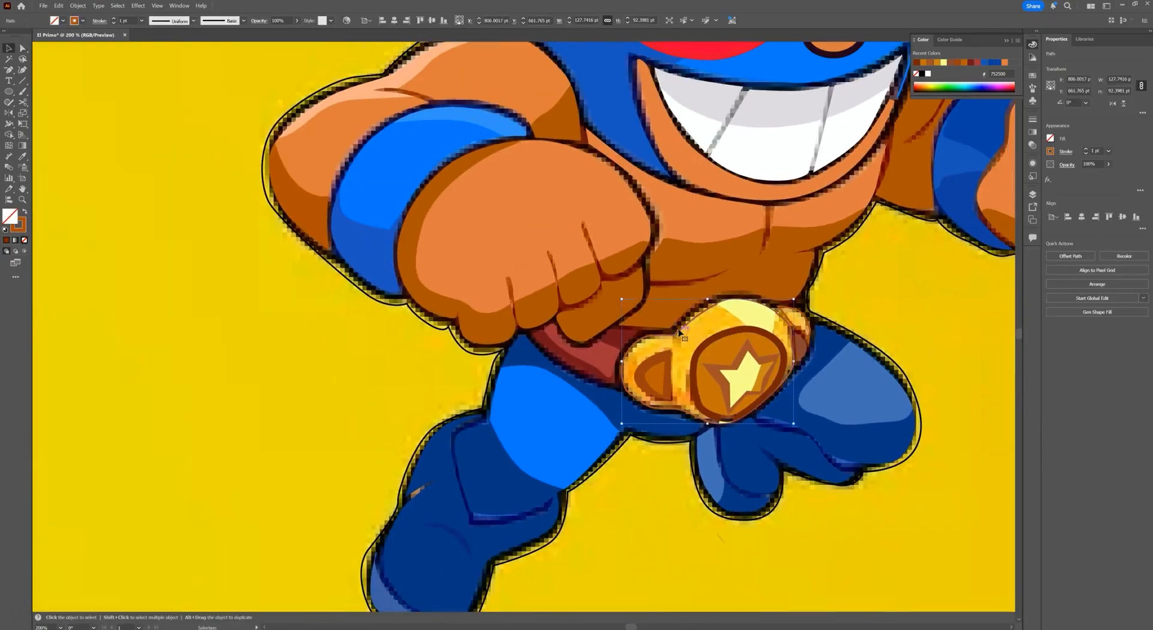
pyautogui.press('i')
pyautogui.click(645, 348)
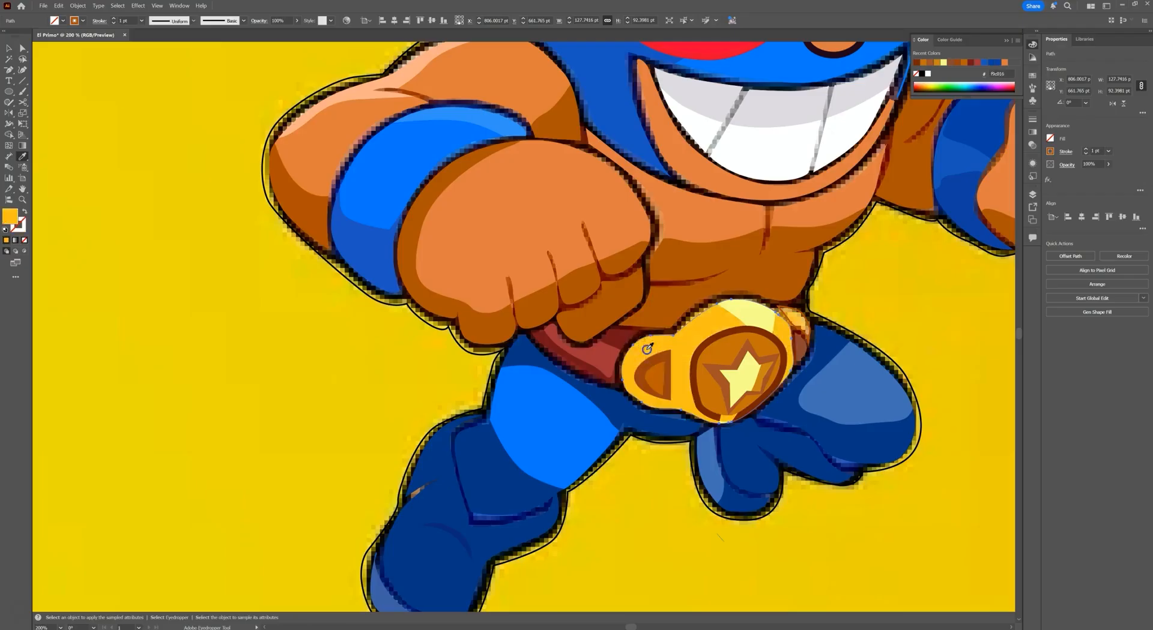
# - Fill the small outlined piece at the buckle's right end with a color sampled from the reference image
pyautogui.press('v')
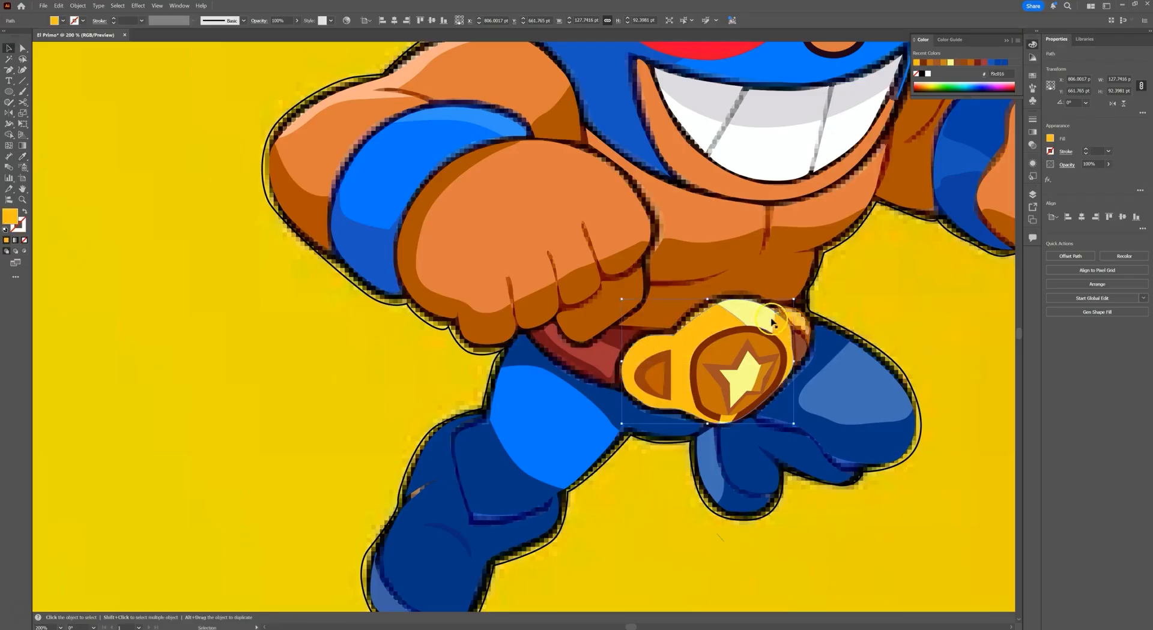
pyautogui.click(780, 310)
pyautogui.press('i')
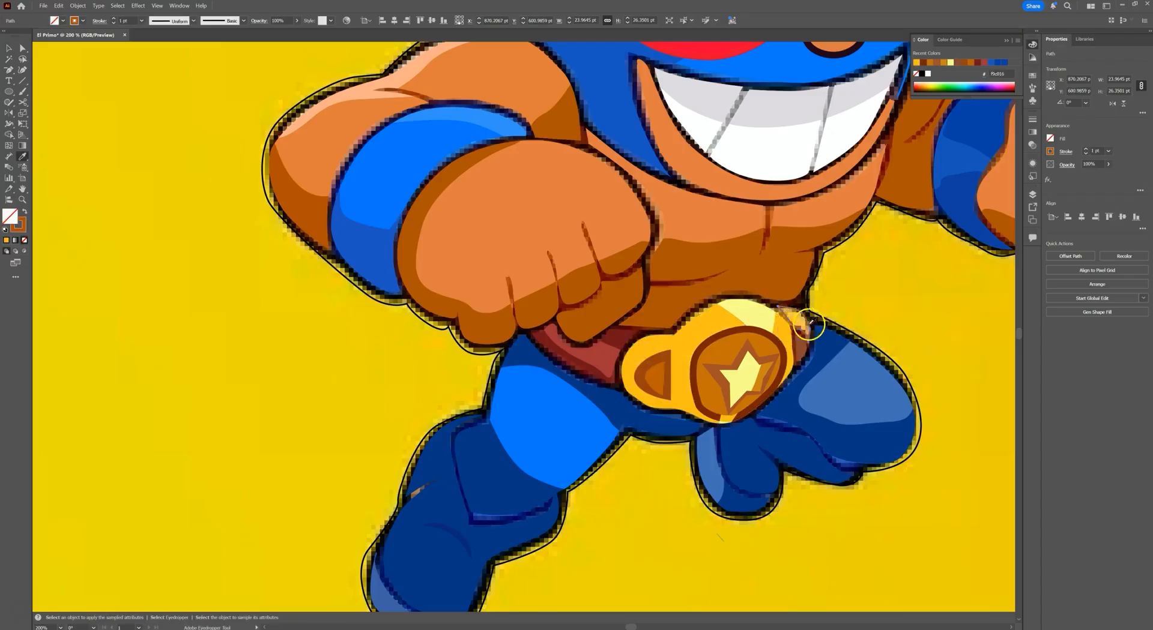
pyautogui.click(794, 322)
pyautogui.moveTo(838, 326); pyautogui.dragTo(787, 319)
pyautogui.moveTo(777, 372)
pyautogui.mouseDown()
pyautogui.moveTo(903, 396)
pyautogui.moveTo(862, 430)
pyautogui.moveTo(777, 389)
pyautogui.mouseUp()
pyautogui.press('a')
pyautogui.click(751, 400)
pyautogui.press('v')
# - Swap the fill and stroke of the character's outer silhouette so it has a black fill, and clear the selection
pyautogui.moveTo(856, 390)
pyautogui.mouseDown()
pyautogui.moveTo(853, 360)
pyautogui.moveTo(616, 322)
pyautogui.moveTo(347, 329)
pyautogui.mouseUp()
pyautogui.click(653, 132)
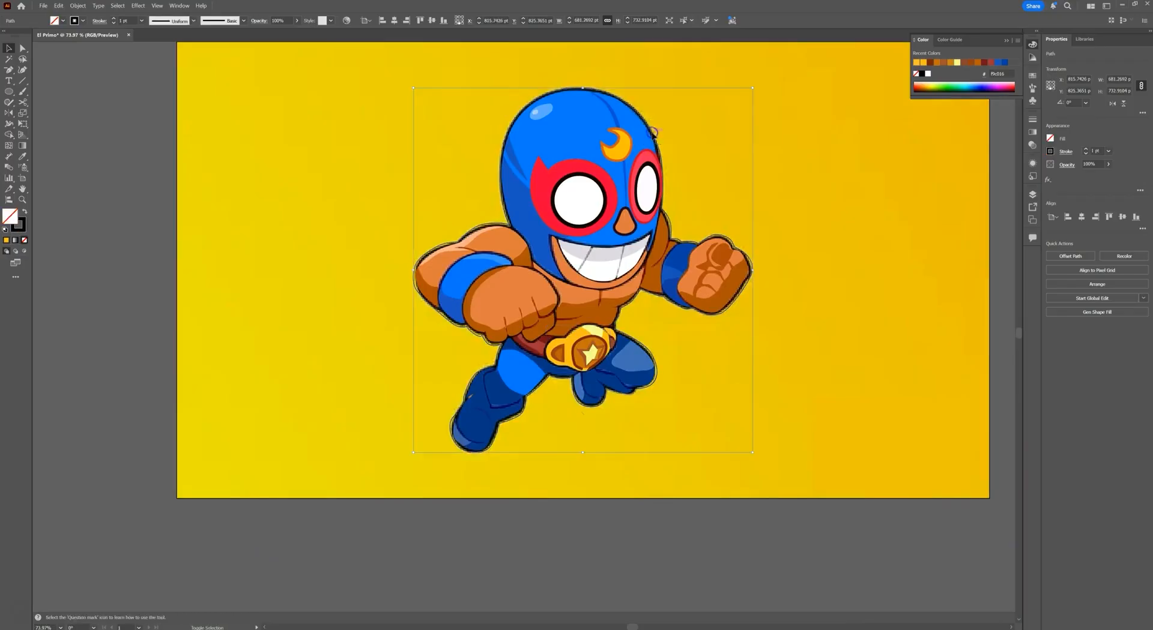
pyautogui.hotkey('shift', 'x')
pyautogui.click(744, 138)
pyautogui.press('z')
pyautogui.moveTo(829, 278); pyautogui.dragTo(762, 271)
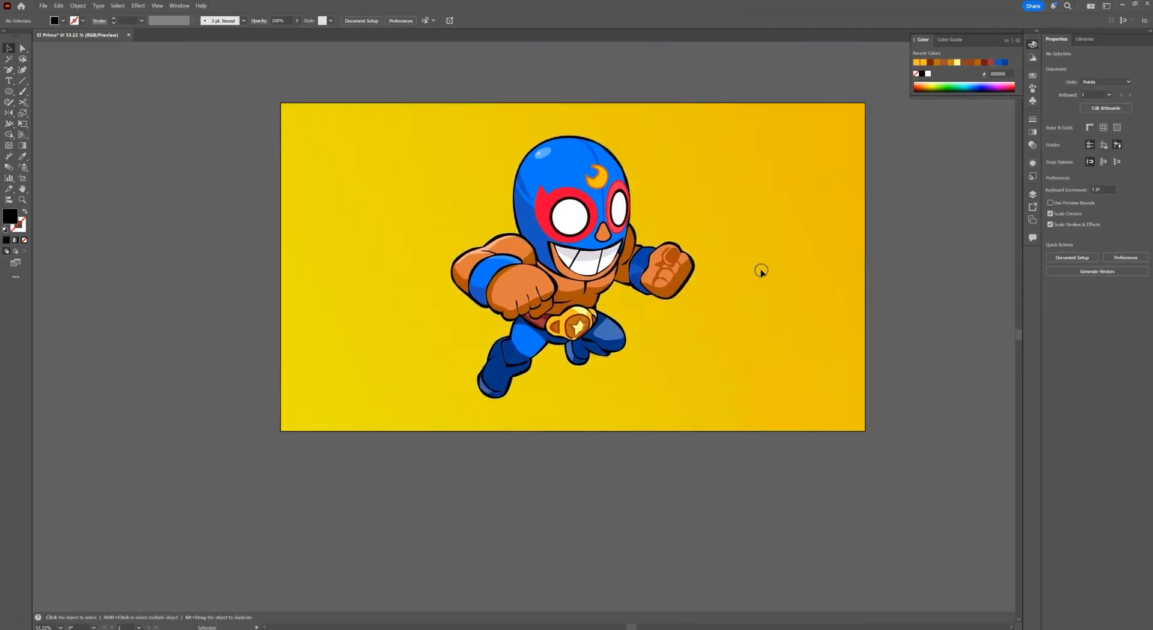
pyautogui.scroll(2, 653, 311)
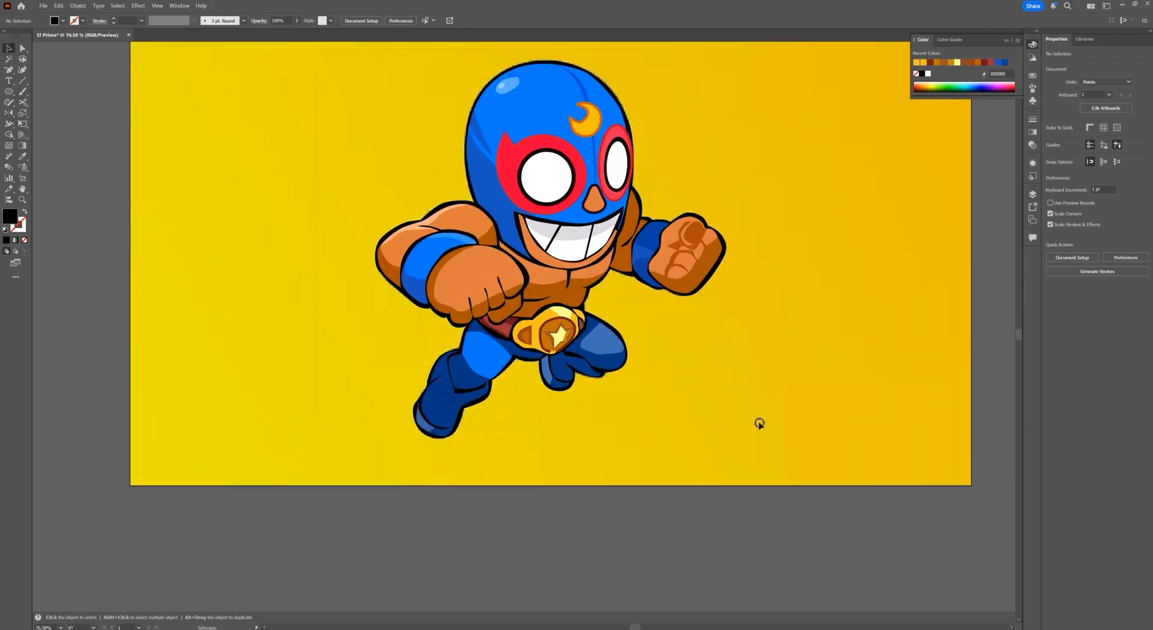
# - Select the whole traced character and move it right and slightly down, beside the reference image
pyautogui.moveTo(775, 451); pyautogui.dragTo(775, 451)
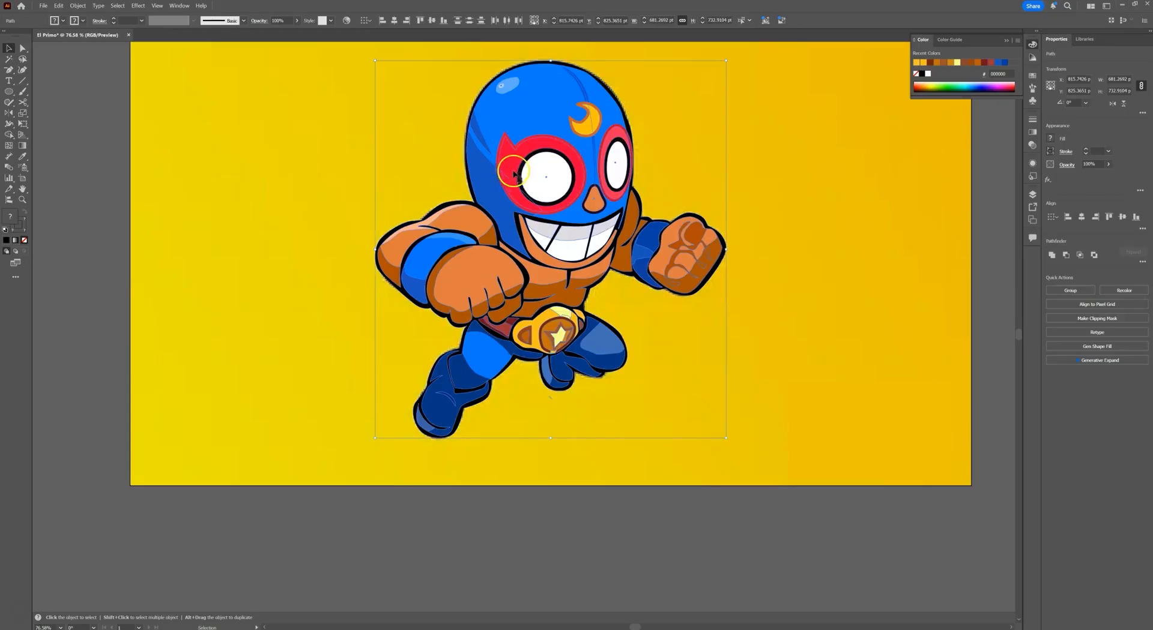
pyautogui.moveTo(522, 168); pyautogui.dragTo(737, 180)
pyautogui.press('a')
pyautogui.hotkey('ctrl', 'z')
pyautogui.moveTo(533, 198); pyautogui.dragTo(749, 221)
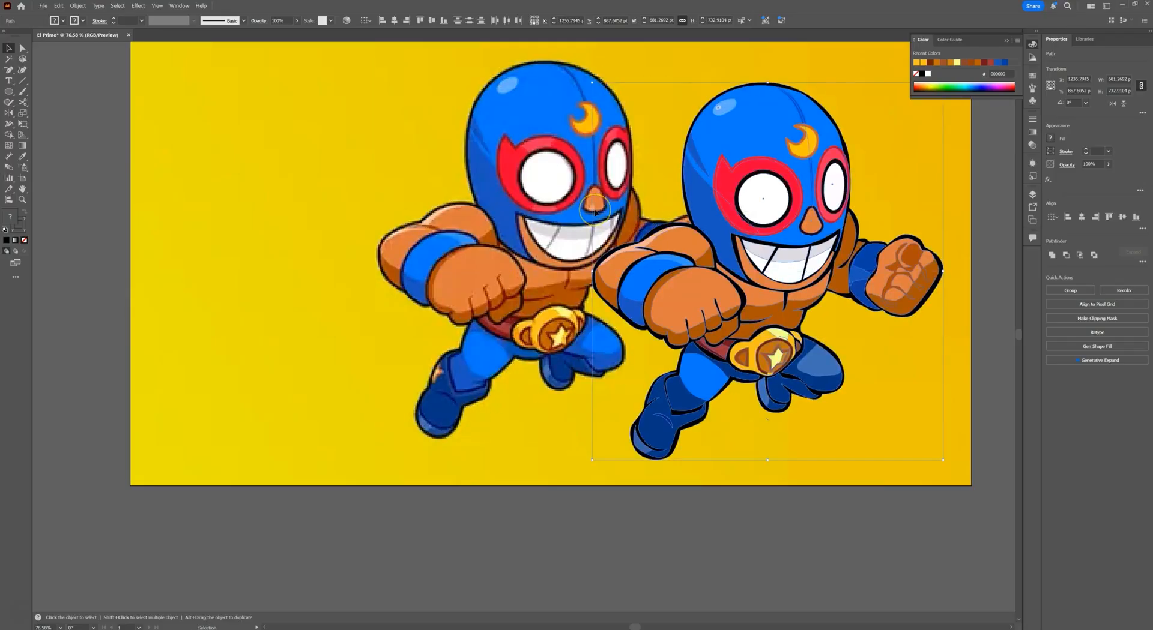
# - Draw an ellipse about 6.9 by 12.9 pt on the traced nose and fill it with peach sampled from the reference nose
pyautogui.press('a')
pyautogui.press('v')
pyautogui.click(9, 91)
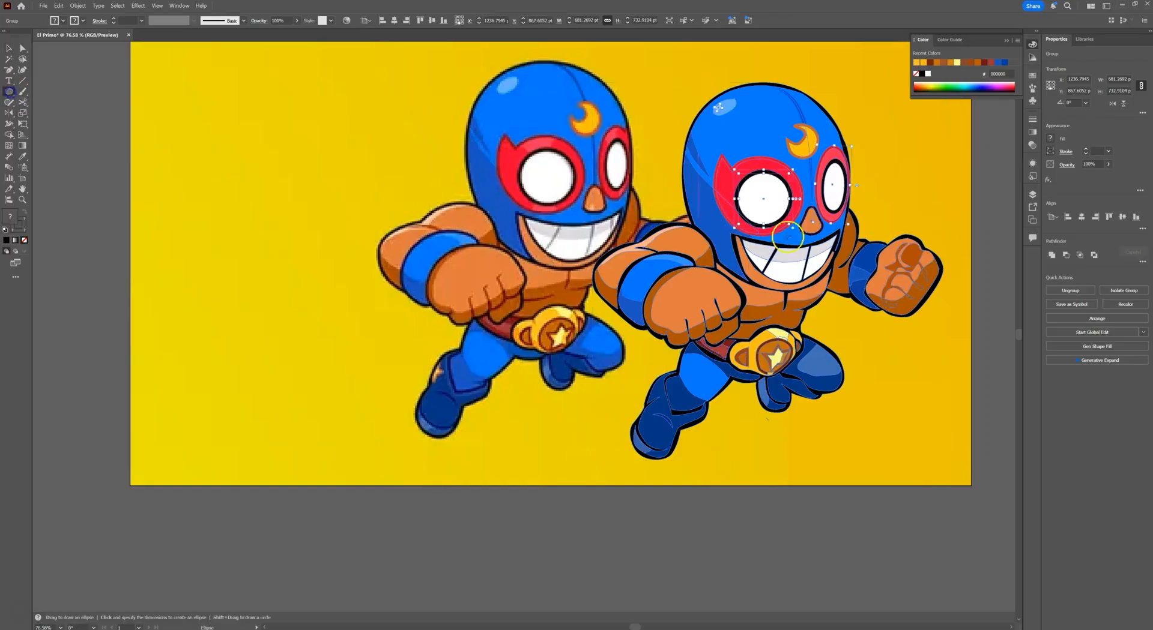
pyautogui.moveTo(806, 225); pyautogui.dragTo(809, 229)
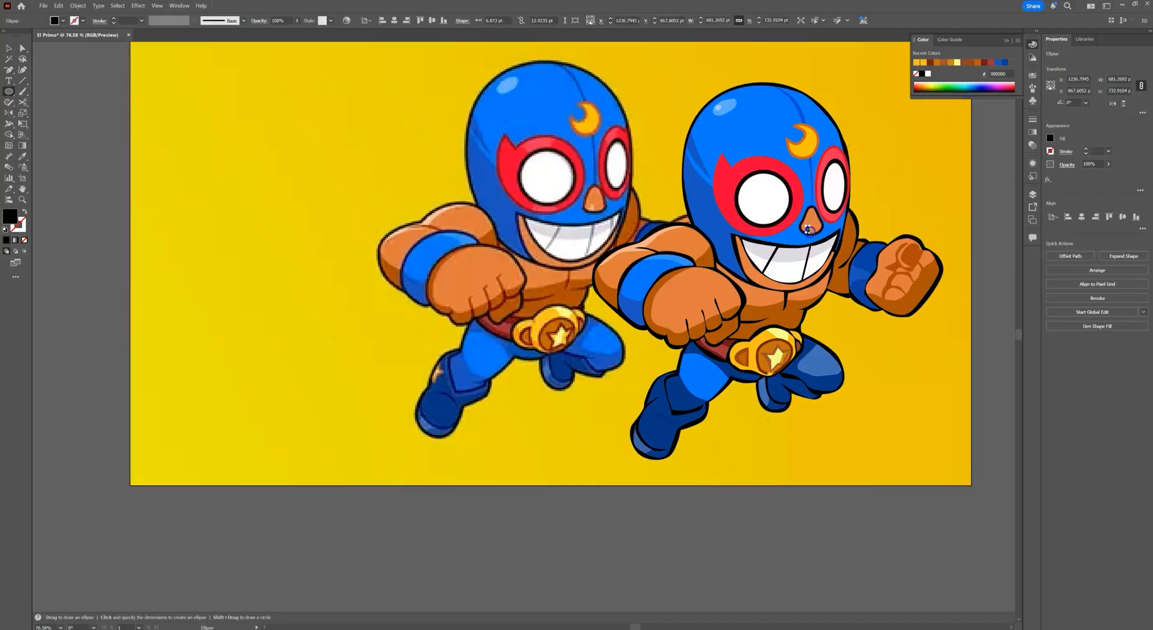
pyautogui.press('i')
pyautogui.click(641, 218)
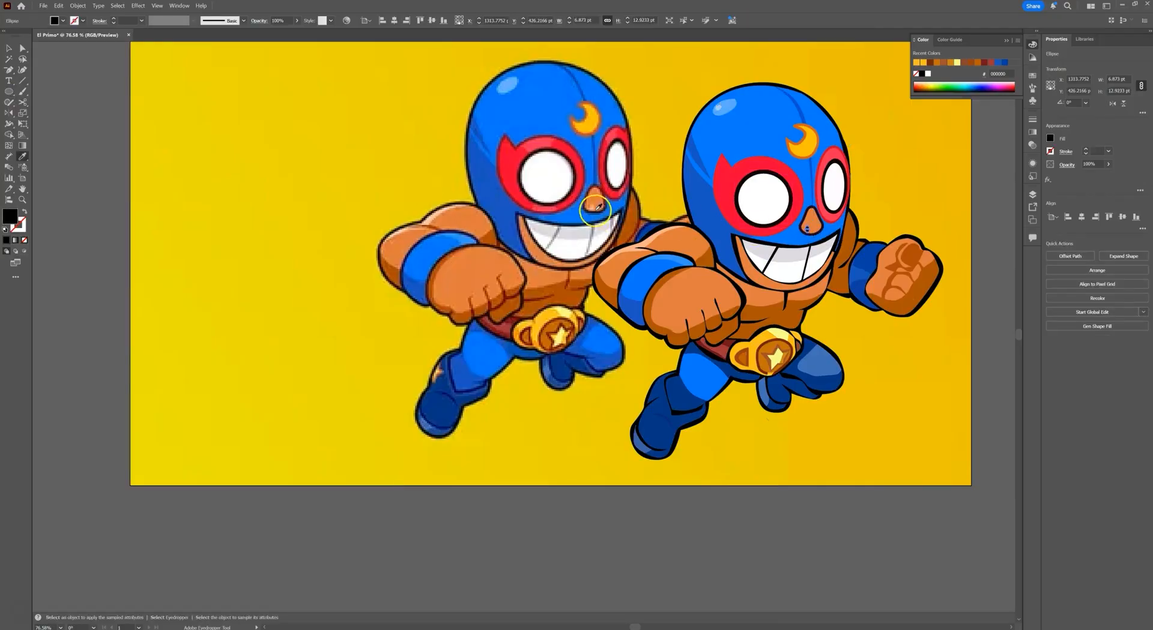
pyautogui.click(594, 204)
# - Reshape the peach ellipse on the traced nose by moving its top anchor up-right and its left anchor outward toward the nose outline
pyautogui.press('z')
pyautogui.click(813, 228)
pyautogui.moveTo(813, 228); pyautogui.dragTo(817, 227)
pyautogui.press('i')
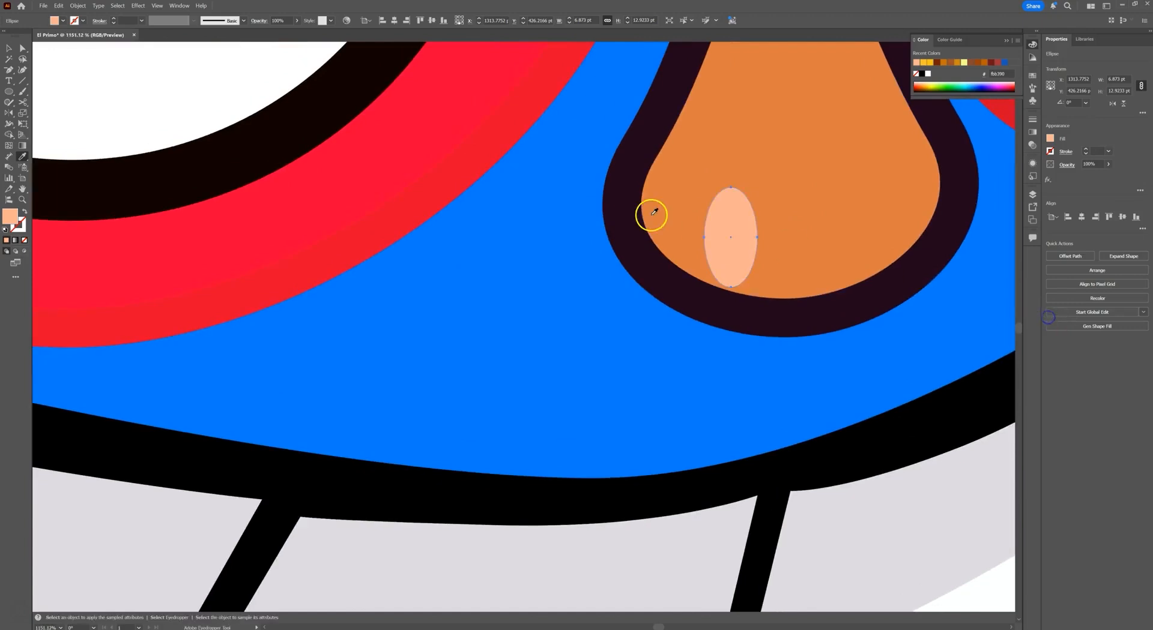
pyautogui.press('a')
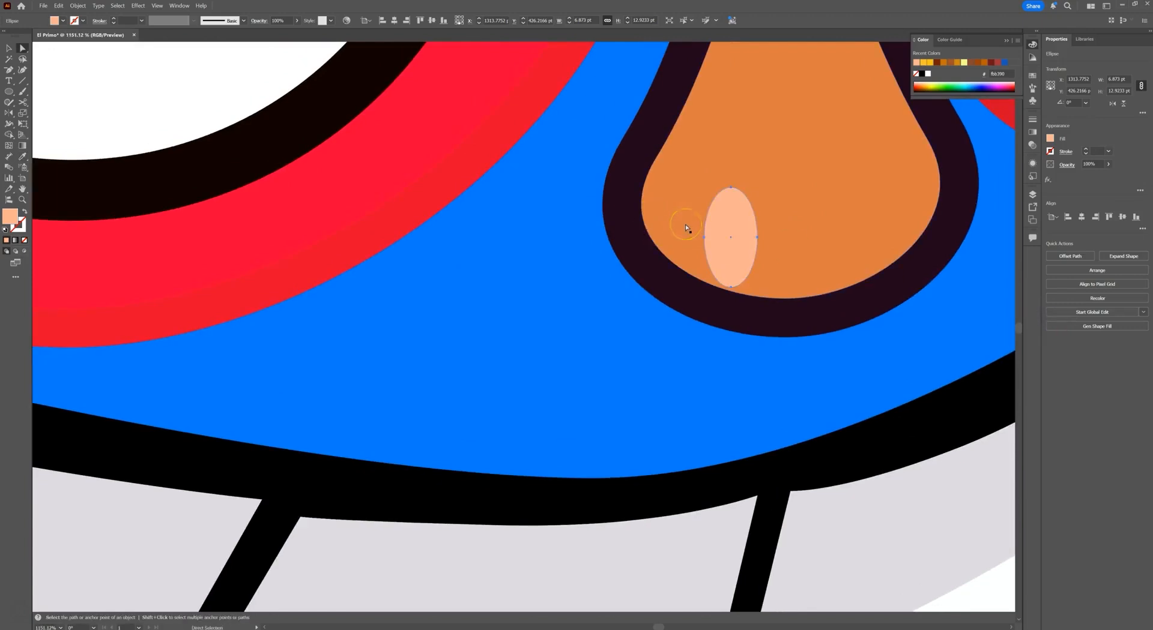
pyautogui.click(729, 187)
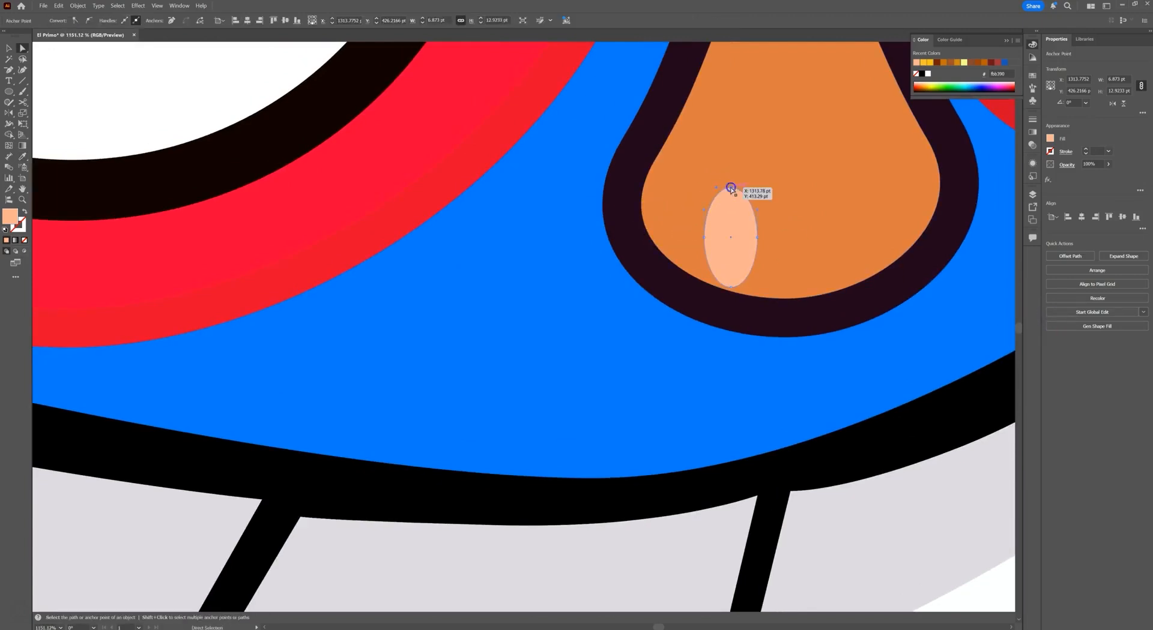
pyautogui.moveTo(730, 189); pyautogui.dragTo(747, 181)
pyautogui.moveTo(703, 238); pyautogui.dragTo(677, 252)
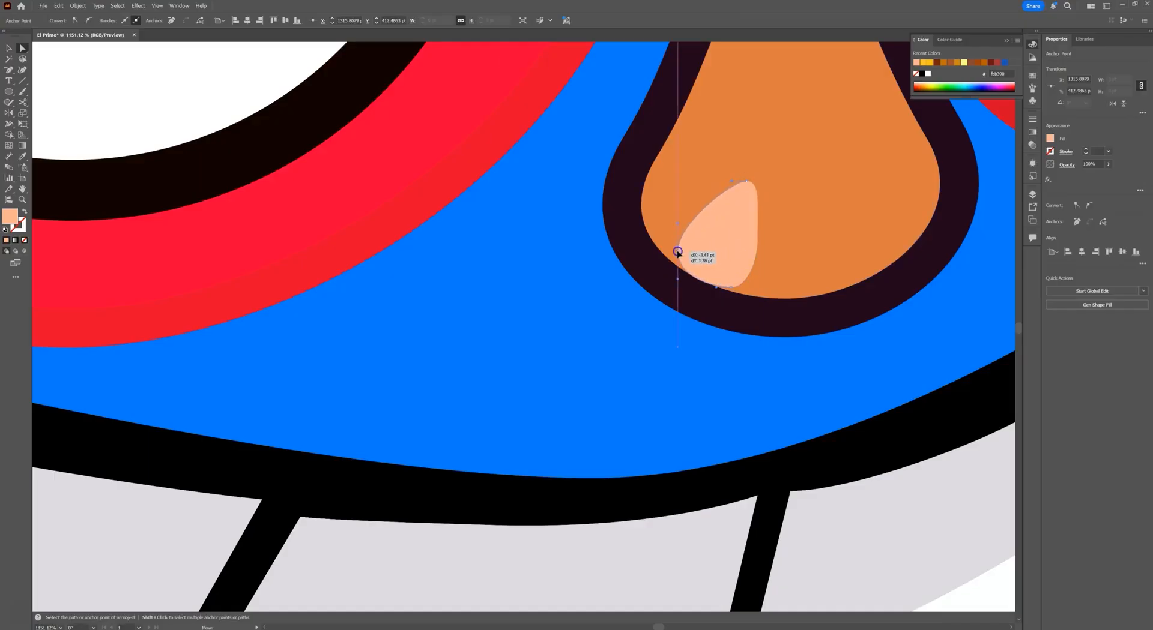
# - Draw a closed, curved peach highlight with the Pen tool along the left and lower edge of the traced nose
pyautogui.hotkey('ctrl', 'space')
pyautogui.moveTo(800, 236); pyautogui.dragTo(733, 197)
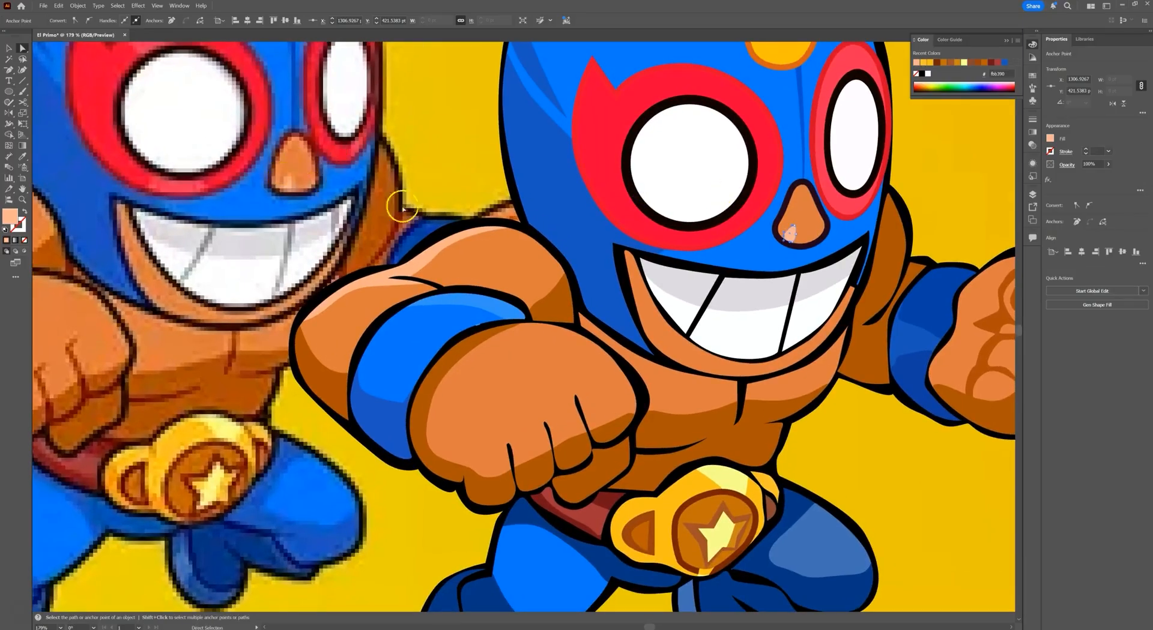
pyautogui.hotkey('ctrl', 'space')
pyautogui.moveTo(793, 227); pyautogui.dragTo(861, 264)
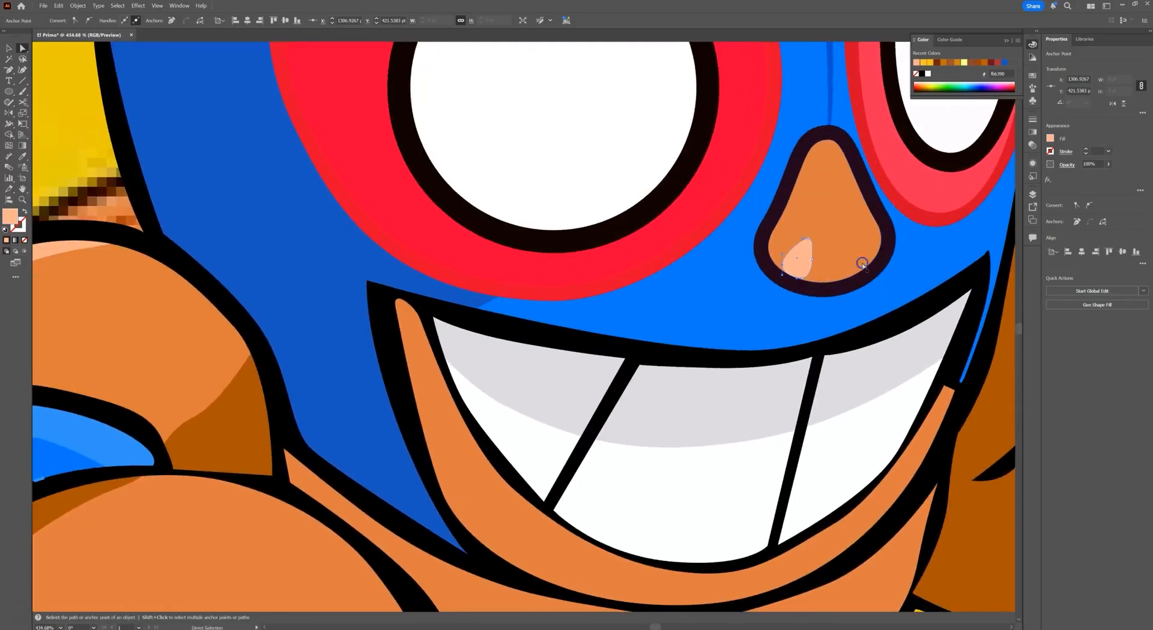
pyautogui.press('p')
pyautogui.click(782, 183)
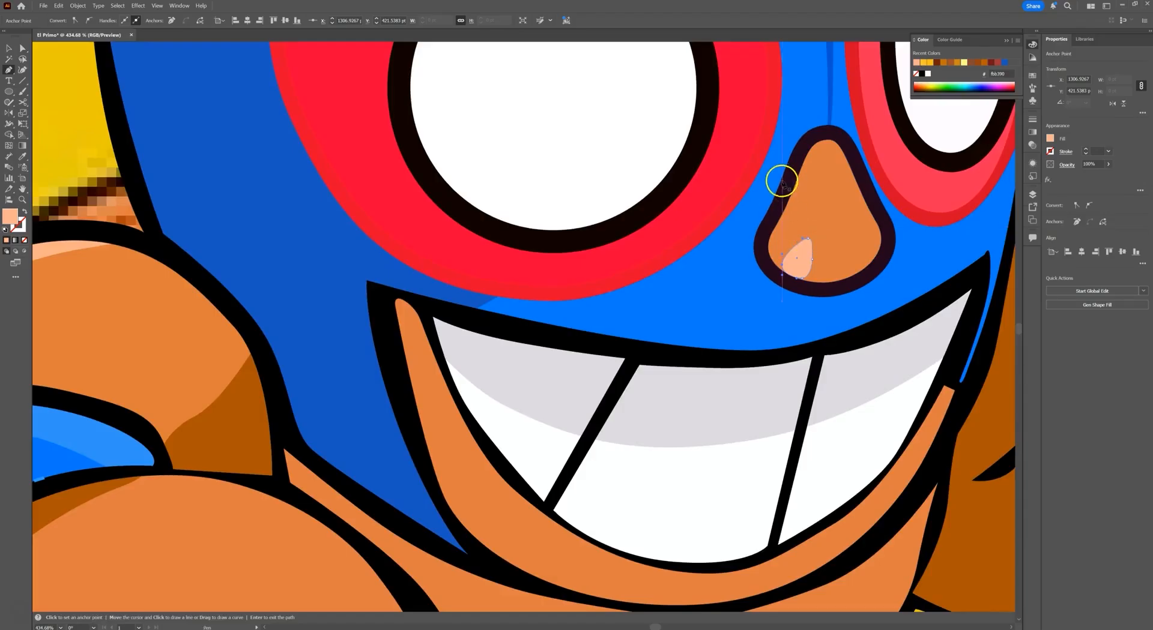
pyautogui.click(763, 243)
pyautogui.moveTo(787, 277); pyautogui.dragTo(787, 198)
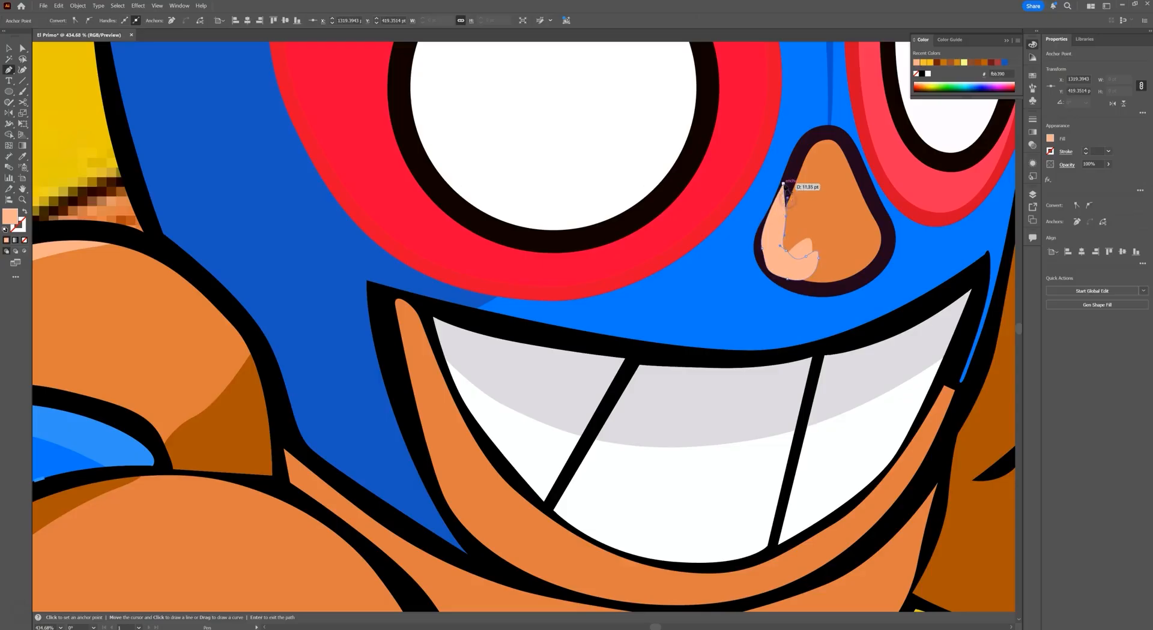
pyautogui.click(783, 184)
# - Trim the highlight's overhang outside the nose with the Shape Builder, and delete the earlier peach ellipse
pyautogui.press('v')
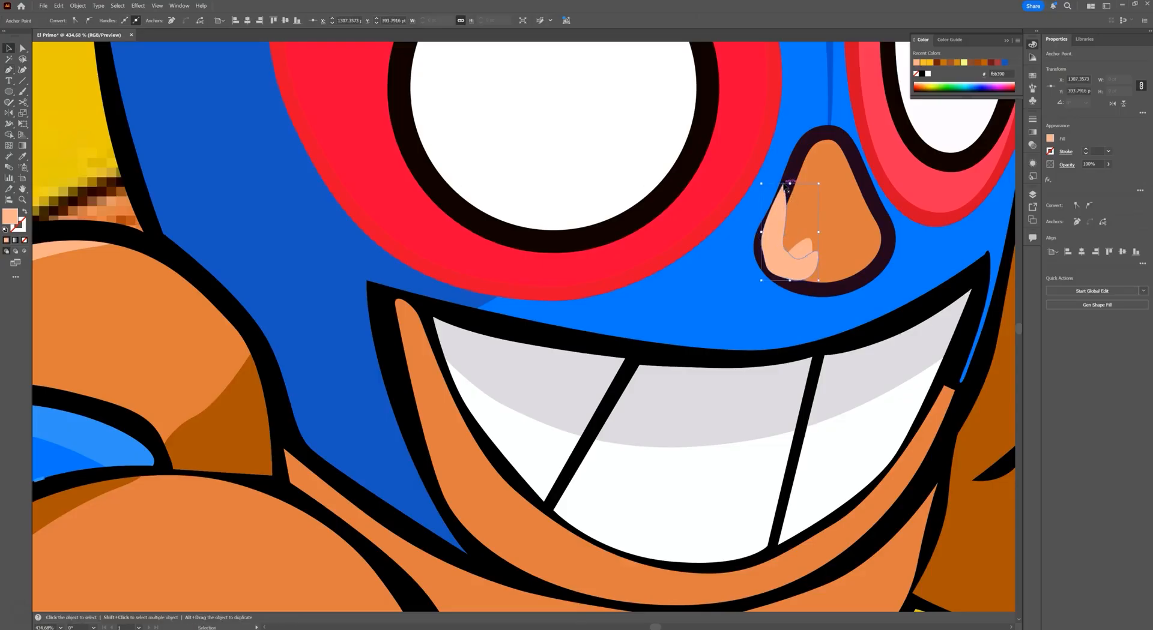
pyautogui.keyDown('shift'); pyautogui.click(817, 199); pyautogui.keyUp('shift')
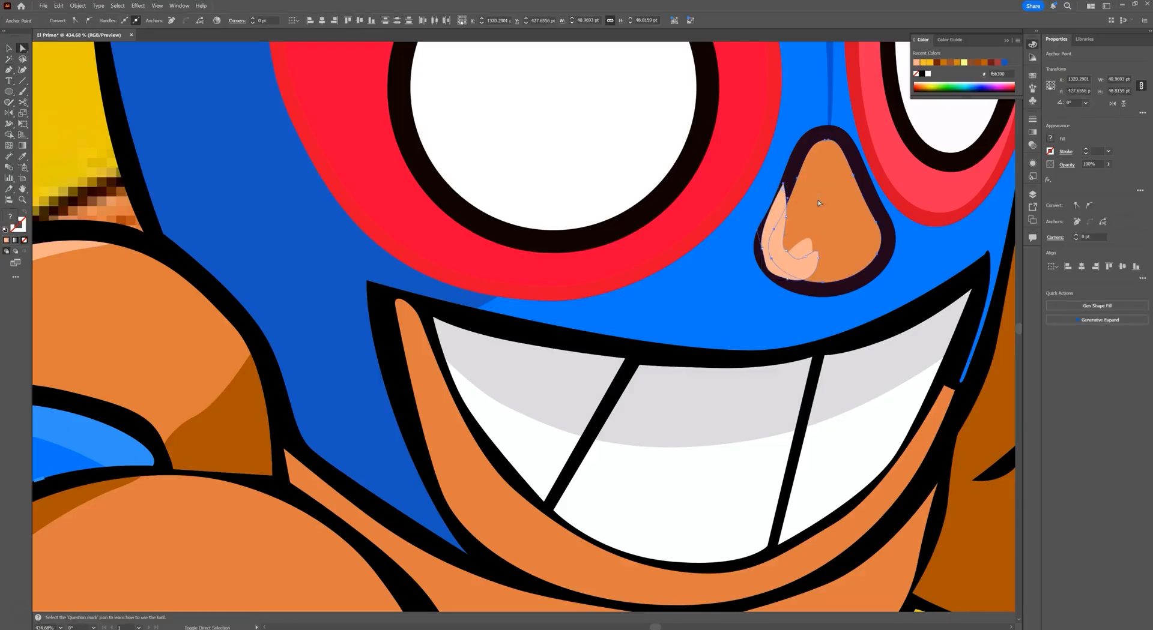
pyautogui.hotkey('shift', 'm')
pyautogui.keyDown('alt'); pyautogui.click(765, 236); pyautogui.keyUp('alt')
pyautogui.press('v')
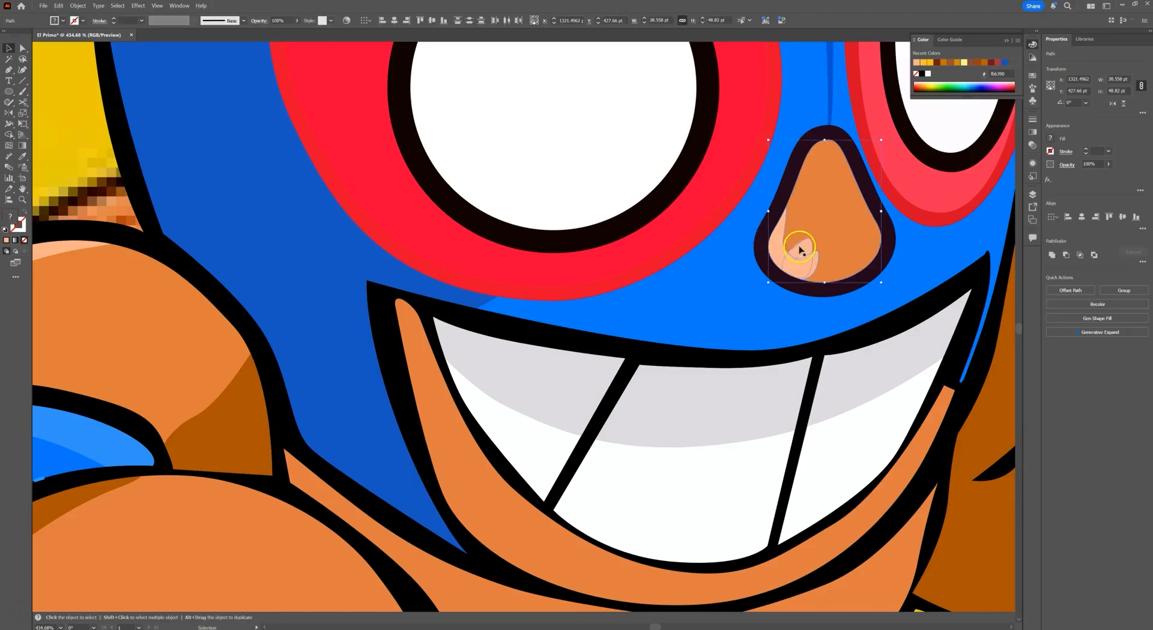
pyautogui.click(799, 247)
pyautogui.press('Delete')
# - Group all shapes of the traced character and move the group slightly up and left
pyautogui.keyDown('ctrl'); pyautogui.keyDown('alt'); pyautogui.click(815, 243); pyautogui.keyUp('alt'); pyautogui.keyUp('ctrl')
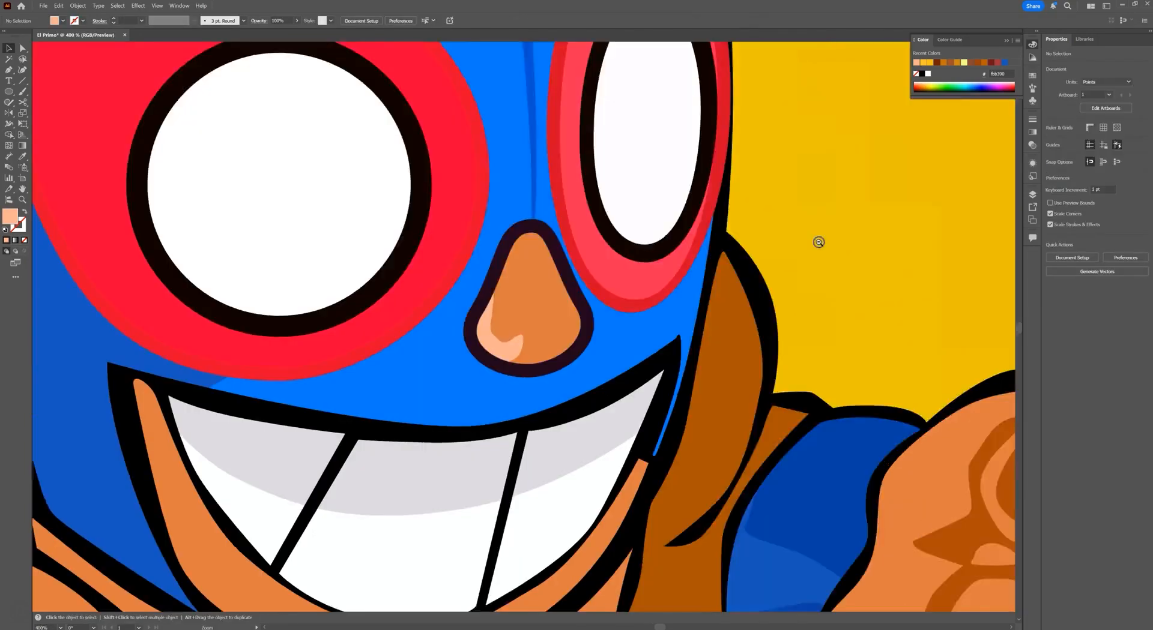
pyautogui.keyDown('ctrl'); pyautogui.keyDown('alt'); pyautogui.click(813, 242); pyautogui.keyUp('alt'); pyautogui.keyUp('ctrl')
pyautogui.keyDown('ctrl'); pyautogui.keyDown('alt'); pyautogui.click(813, 243); pyautogui.keyUp('alt'); pyautogui.keyUp('ctrl')
pyautogui.keyDown('ctrl'); pyautogui.keyDown('alt'); pyautogui.click(813, 243); pyautogui.keyUp('alt'); pyautogui.keyUp('ctrl')
pyautogui.keyDown('ctrl'); pyautogui.keyDown('alt'); pyautogui.click(445, 230); pyautogui.keyUp('alt'); pyautogui.keyUp('ctrl')
pyautogui.keyDown('ctrl'); pyautogui.keyDown('alt'); pyautogui.click(445, 231); pyautogui.keyUp('alt'); pyautogui.keyUp('ctrl')
pyautogui.moveTo(322, 317); pyautogui.dragTo(548, 53)
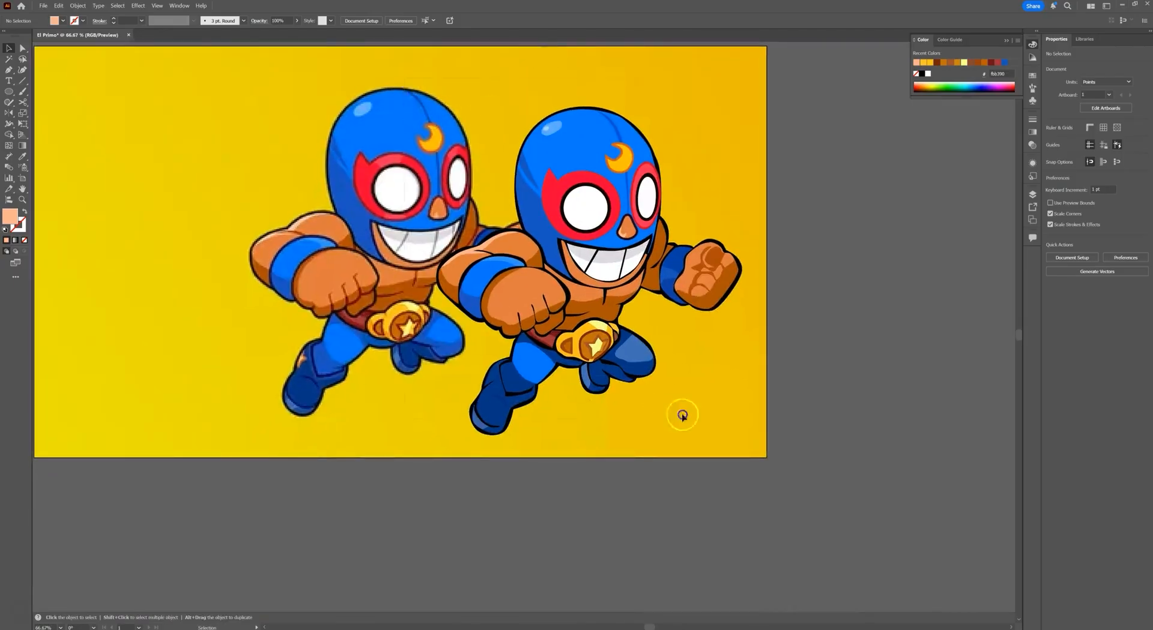
pyautogui.moveTo(404, 78); pyautogui.dragTo(773, 435)
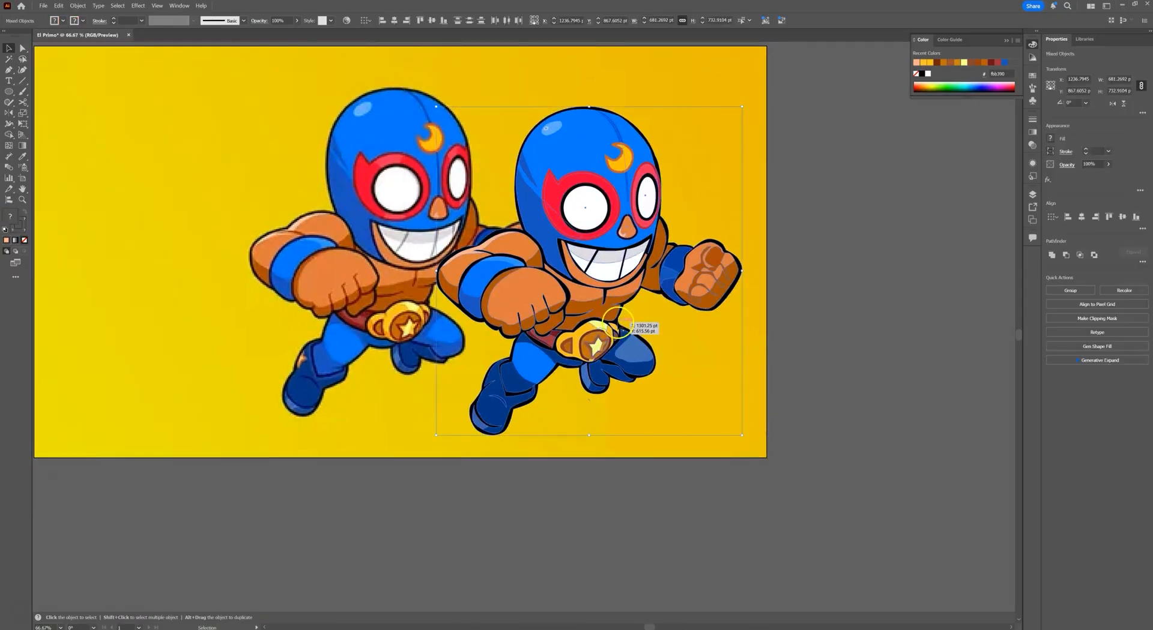
pyautogui.hotkey('ctrl', 'g')
pyautogui.moveTo(586, 208); pyautogui.dragTo(562, 187)
# - Compare the vector character with the pixelated reference up close, and move the group to the left side of the artboard
pyautogui.moveTo(448, 175); pyautogui.dragTo(635, 226)
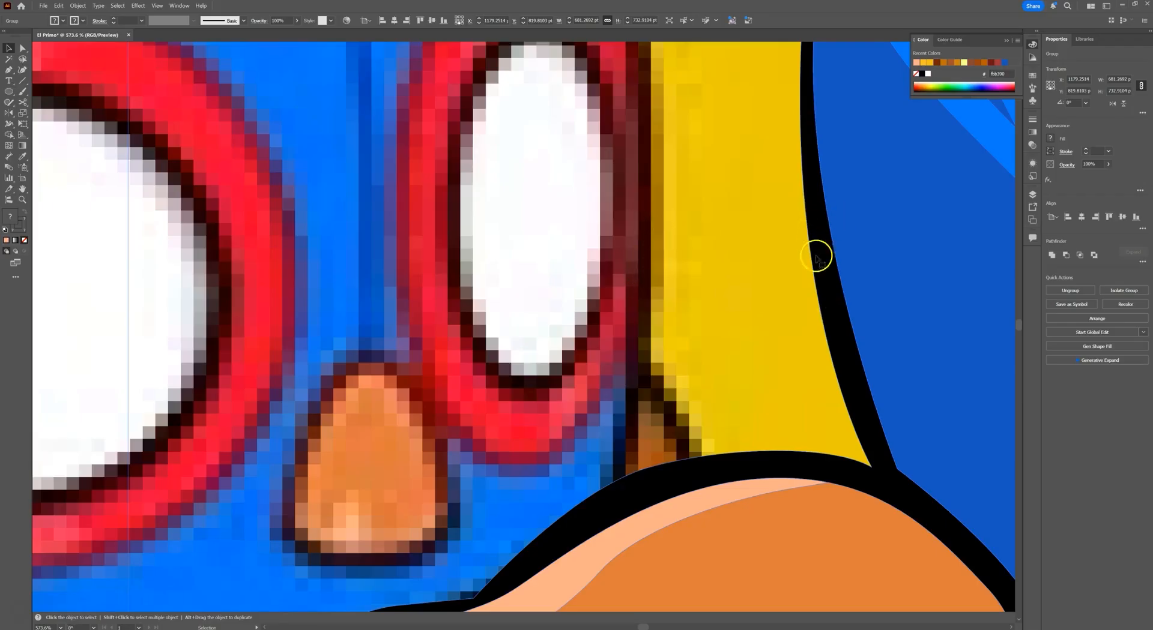
pyautogui.moveTo(873, 238); pyautogui.dragTo(655, 221)
pyautogui.moveTo(782, 264); pyautogui.dragTo(509, 252)
pyautogui.scroll(3, 509, 253)
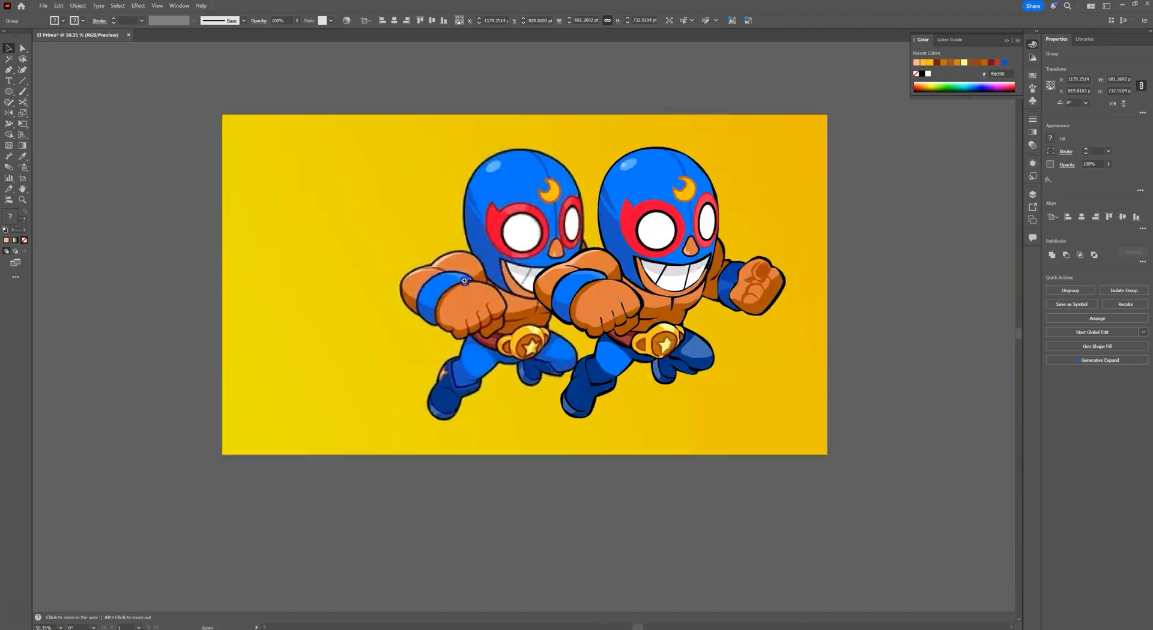
pyautogui.click(6, 45)
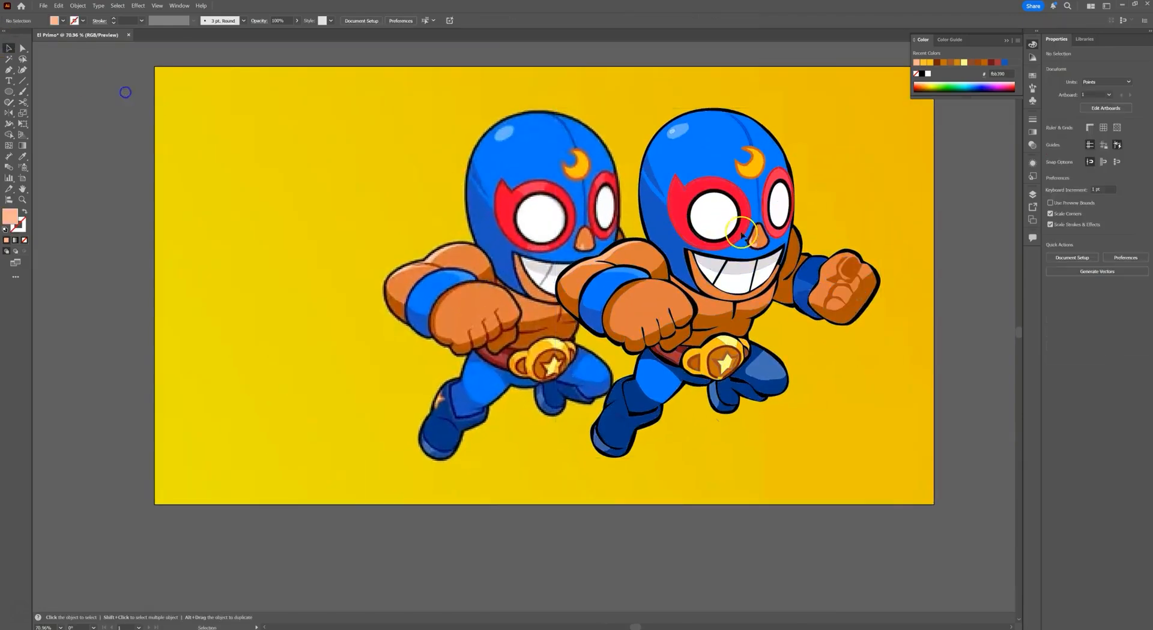
pyautogui.moveTo(723, 226); pyautogui.dragTo(425, 231)
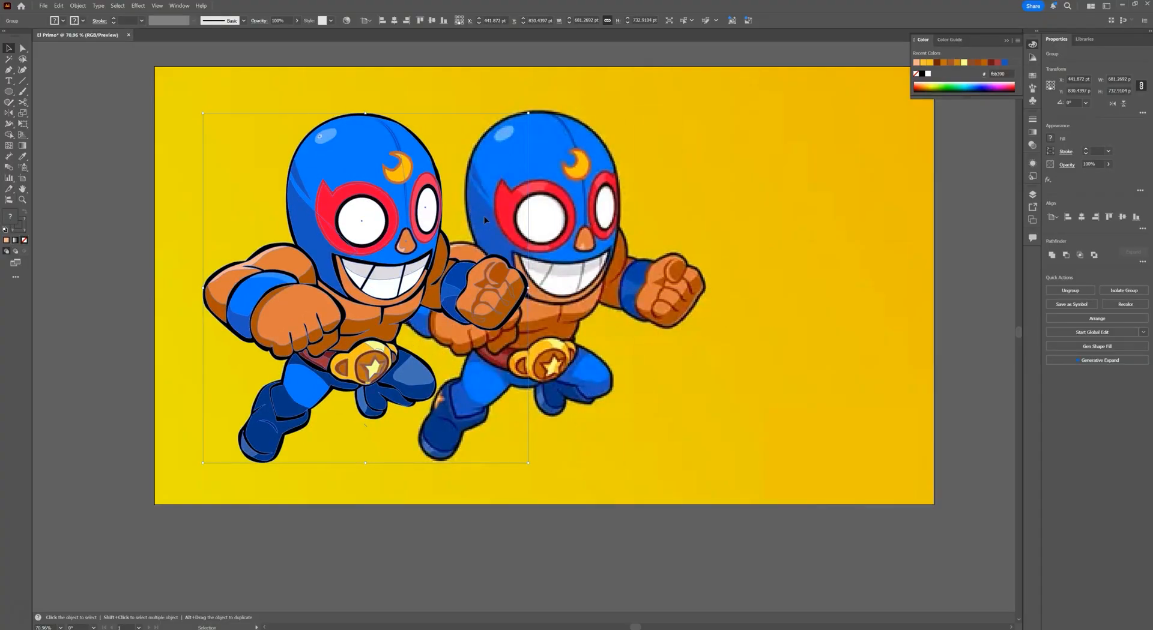
# - Duplicate the character to the right of the reference, shrink the copy to about 125 by 135 pt, and place it in the artboard's upper-right area
pyautogui.moveTo(468, 223); pyautogui.dragTo(823, 189)
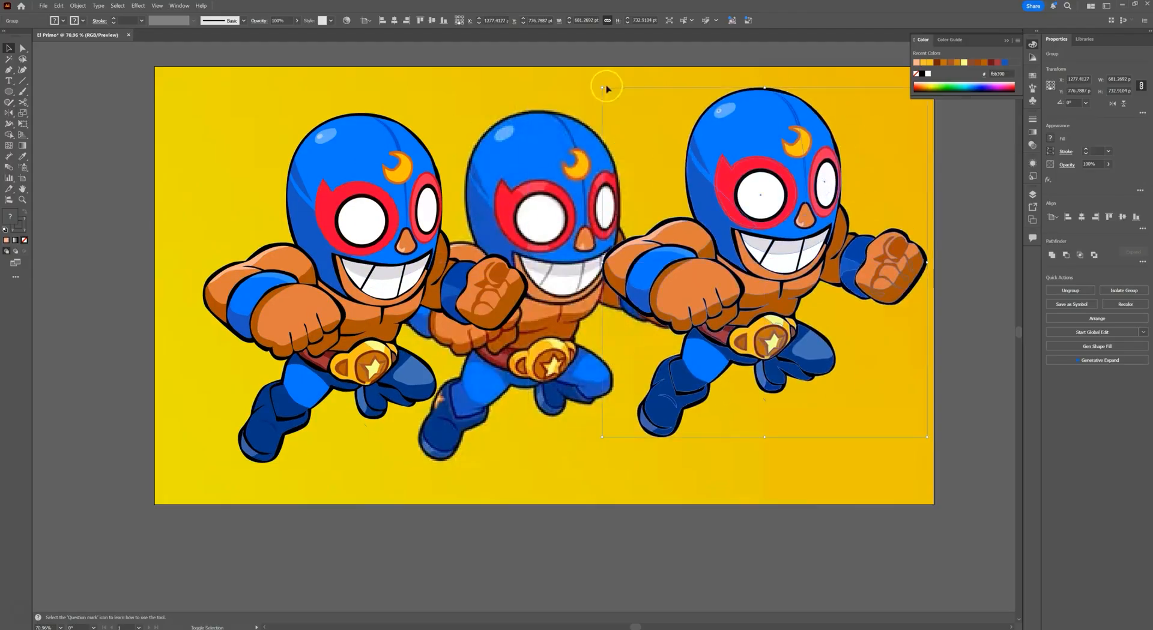
pyautogui.moveTo(601, 88); pyautogui.dragTo(828, 312)
pyautogui.moveTo(873, 356); pyautogui.dragTo(791, 193)
pyautogui.moveTo(829, 150); pyautogui.dragTo(759, 166)
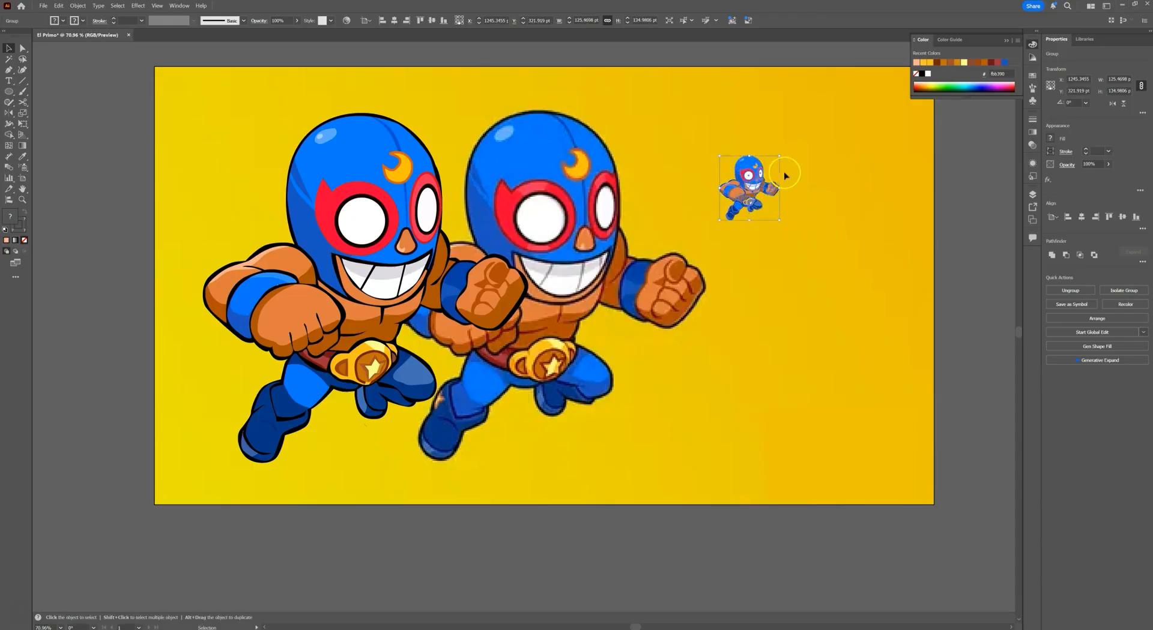
pyautogui.click(808, 171)
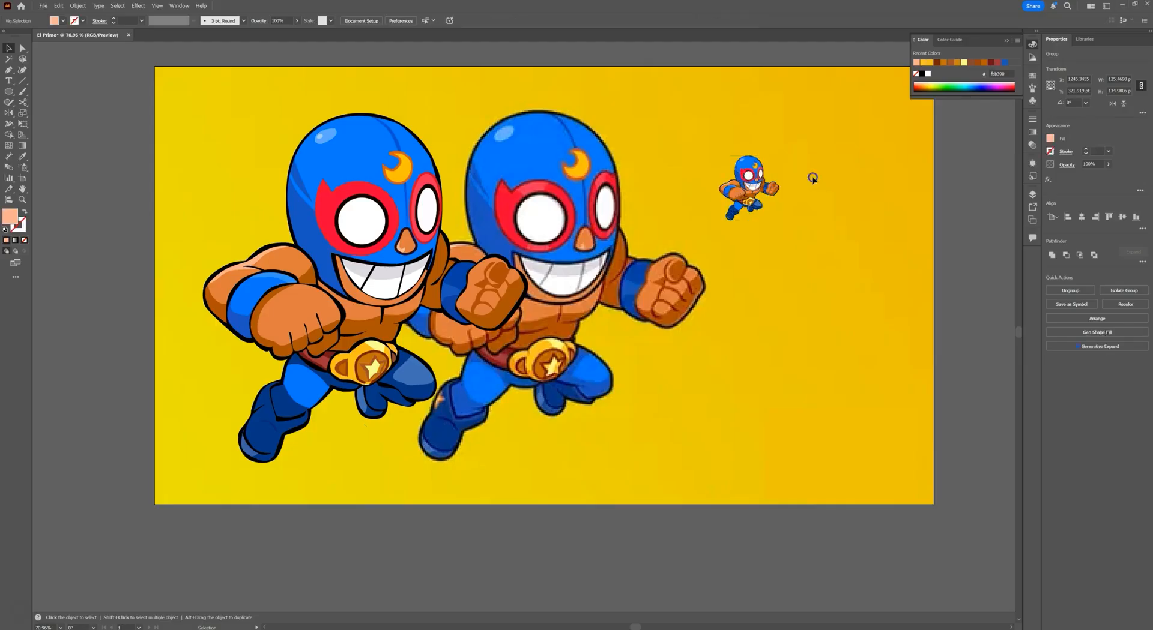
# - Duplicate the small character, reflect the copy so it faces left, and align it to the right of the first small one
pyautogui.moveTo(750, 193); pyautogui.dragTo(785, 260)
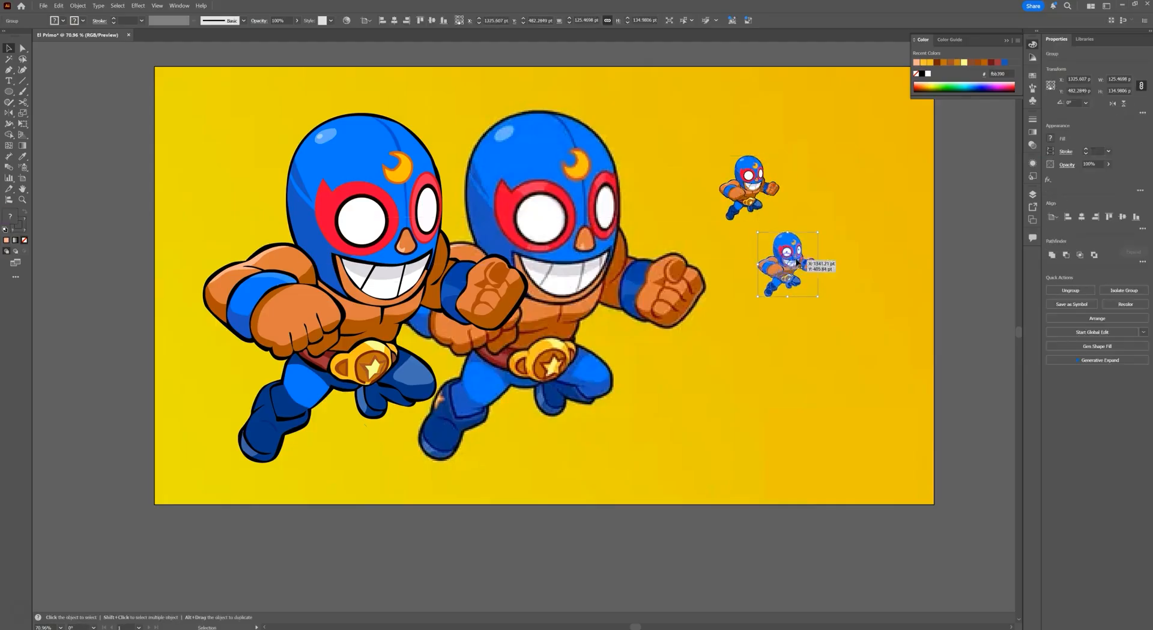
pyautogui.click(83, 5)
pyautogui.moveTo(91, 15)
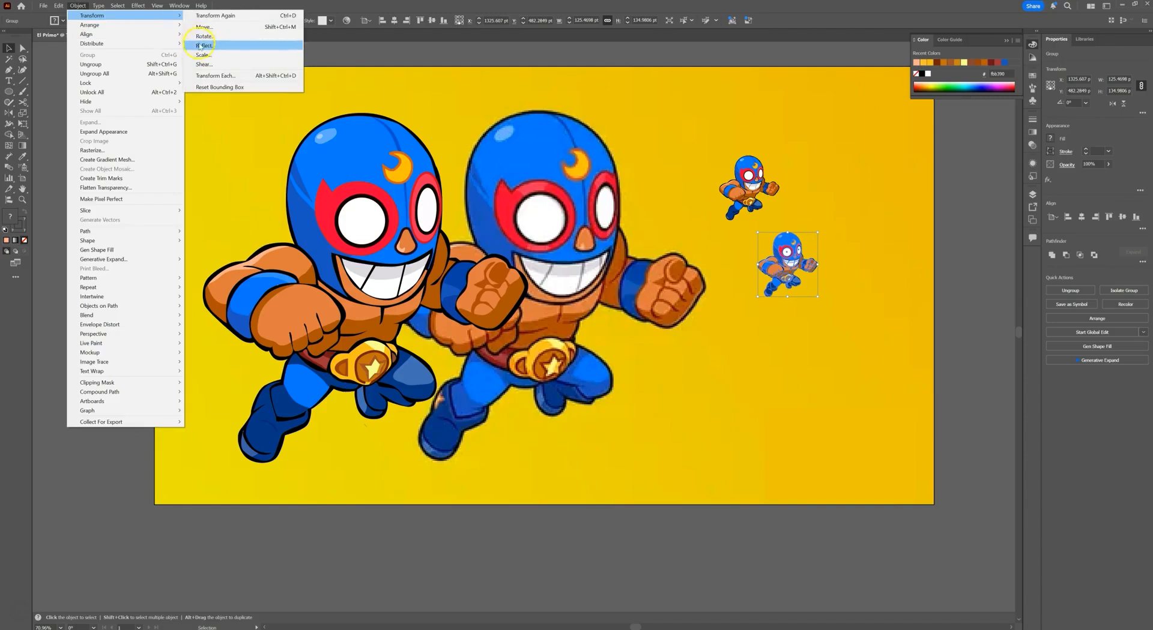
pyautogui.click(199, 45)
pyautogui.click(577, 376)
pyautogui.moveTo(786, 268); pyautogui.dragTo(812, 191)
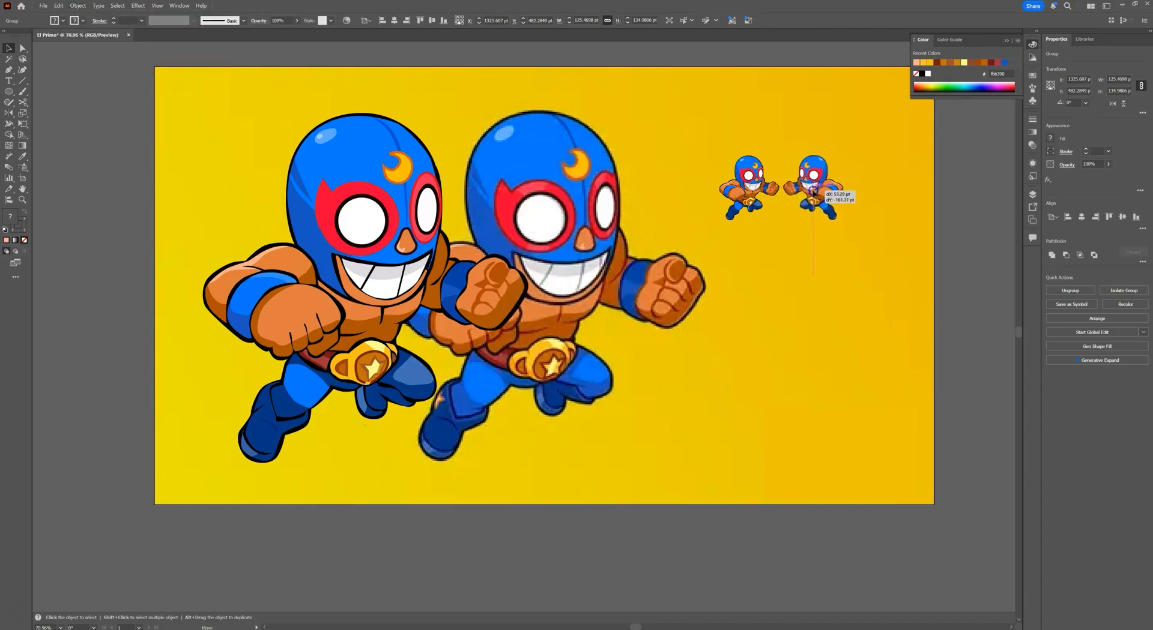
# - Duplicate the large character, scale the copy down to about 332 by 357 pt, and place it below the small mirrored pair
pyautogui.moveTo(374, 248); pyautogui.dragTo(787, 333)
pyautogui.moveTo(779, 198); pyautogui.dragTo(775, 286)
pyautogui.moveTo(781, 319); pyautogui.dragTo(784, 239)
pyautogui.click(835, 124)
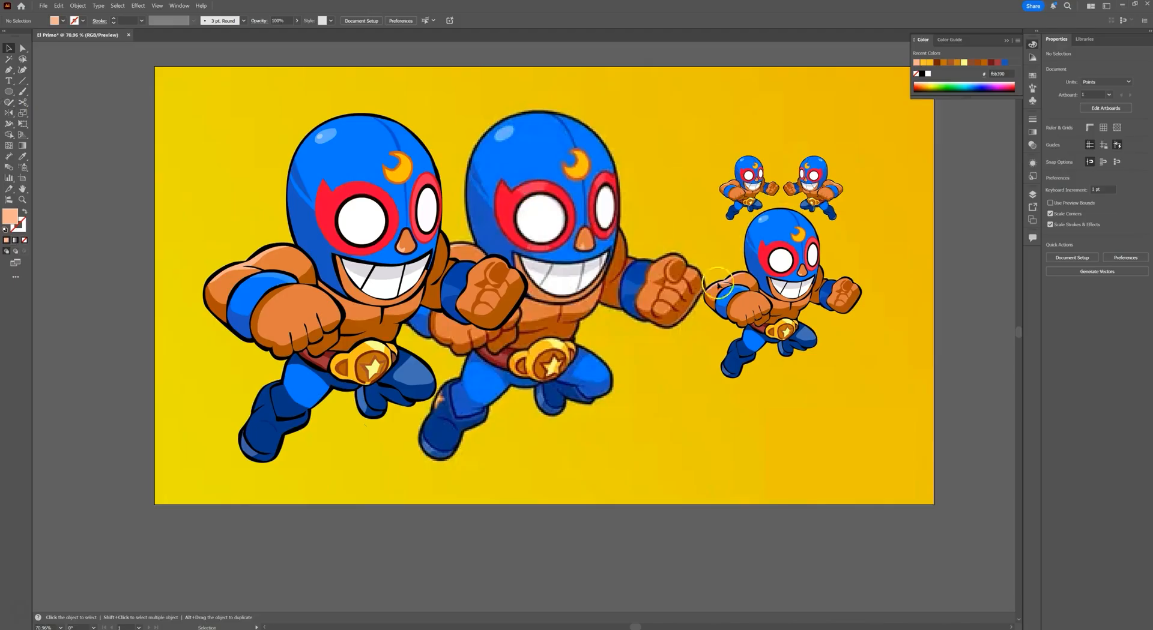
# - Enlarge the medium-sized character to about 595 by 640 pt, move it over the reference image, and clear the selection
pyautogui.click(786, 256)
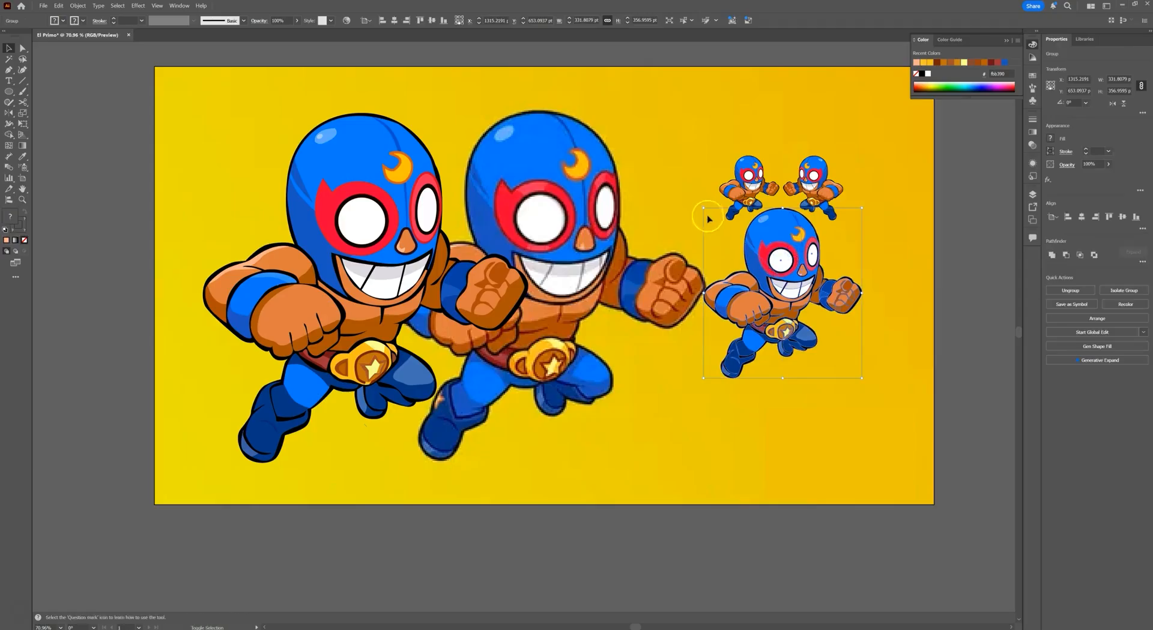
pyautogui.moveTo(704, 208); pyautogui.dragTo(543, 72)
pyautogui.moveTo(741, 285); pyautogui.dragTo(651, 327)
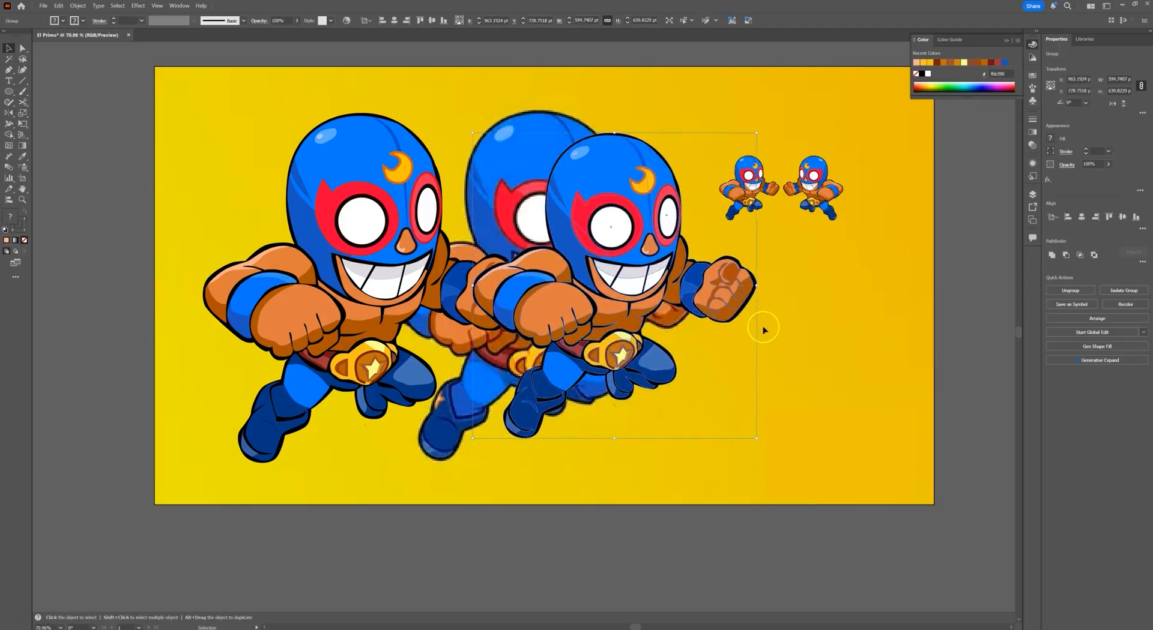
pyautogui.click(799, 303)
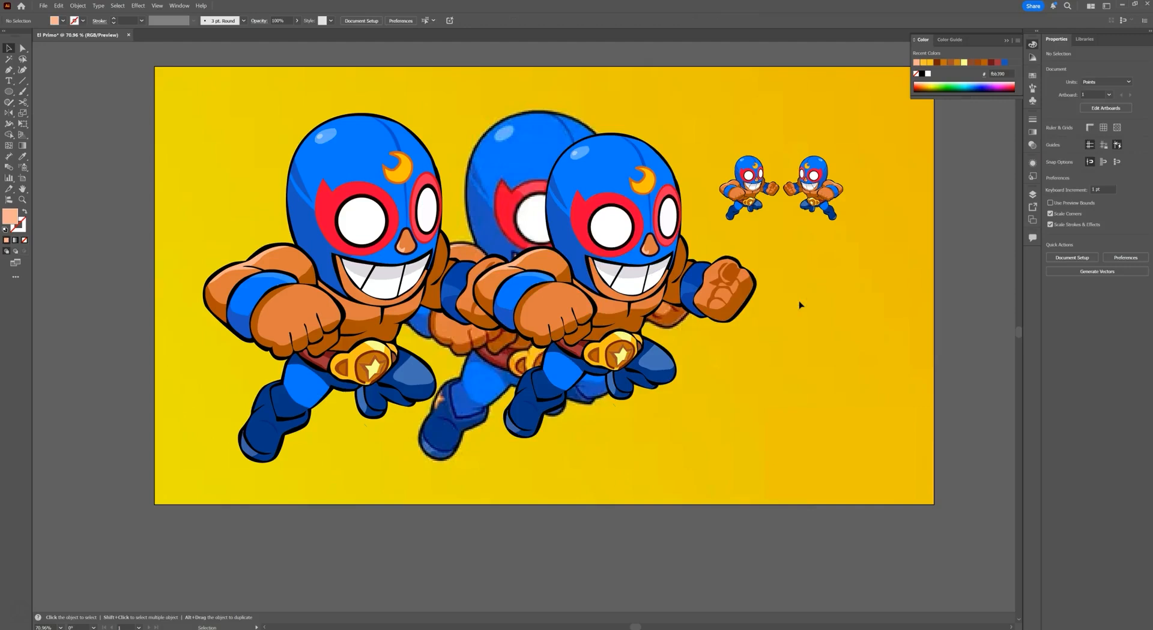